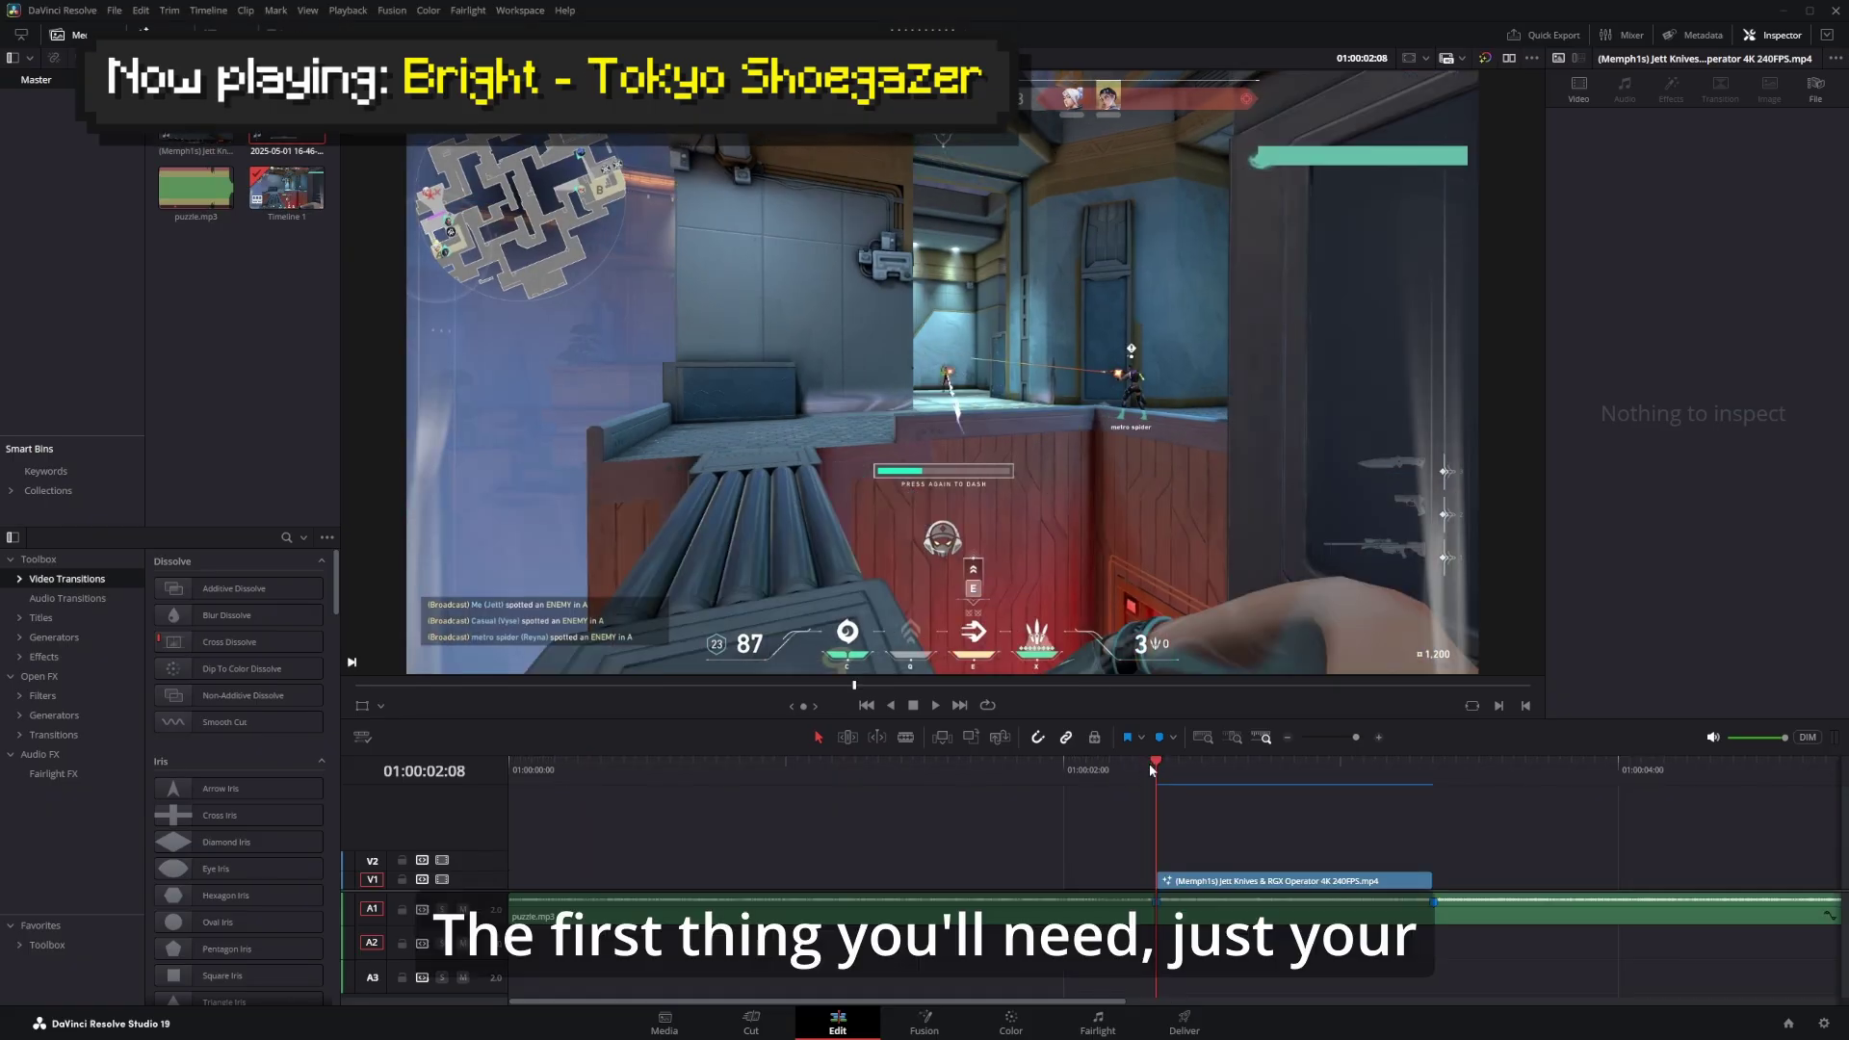
Play back the gameplay clip on the timeline from just before its start.
{"action": "left_click_drag", "start_coordinate": [1134, 762], "coordinate": [1109, 766]}
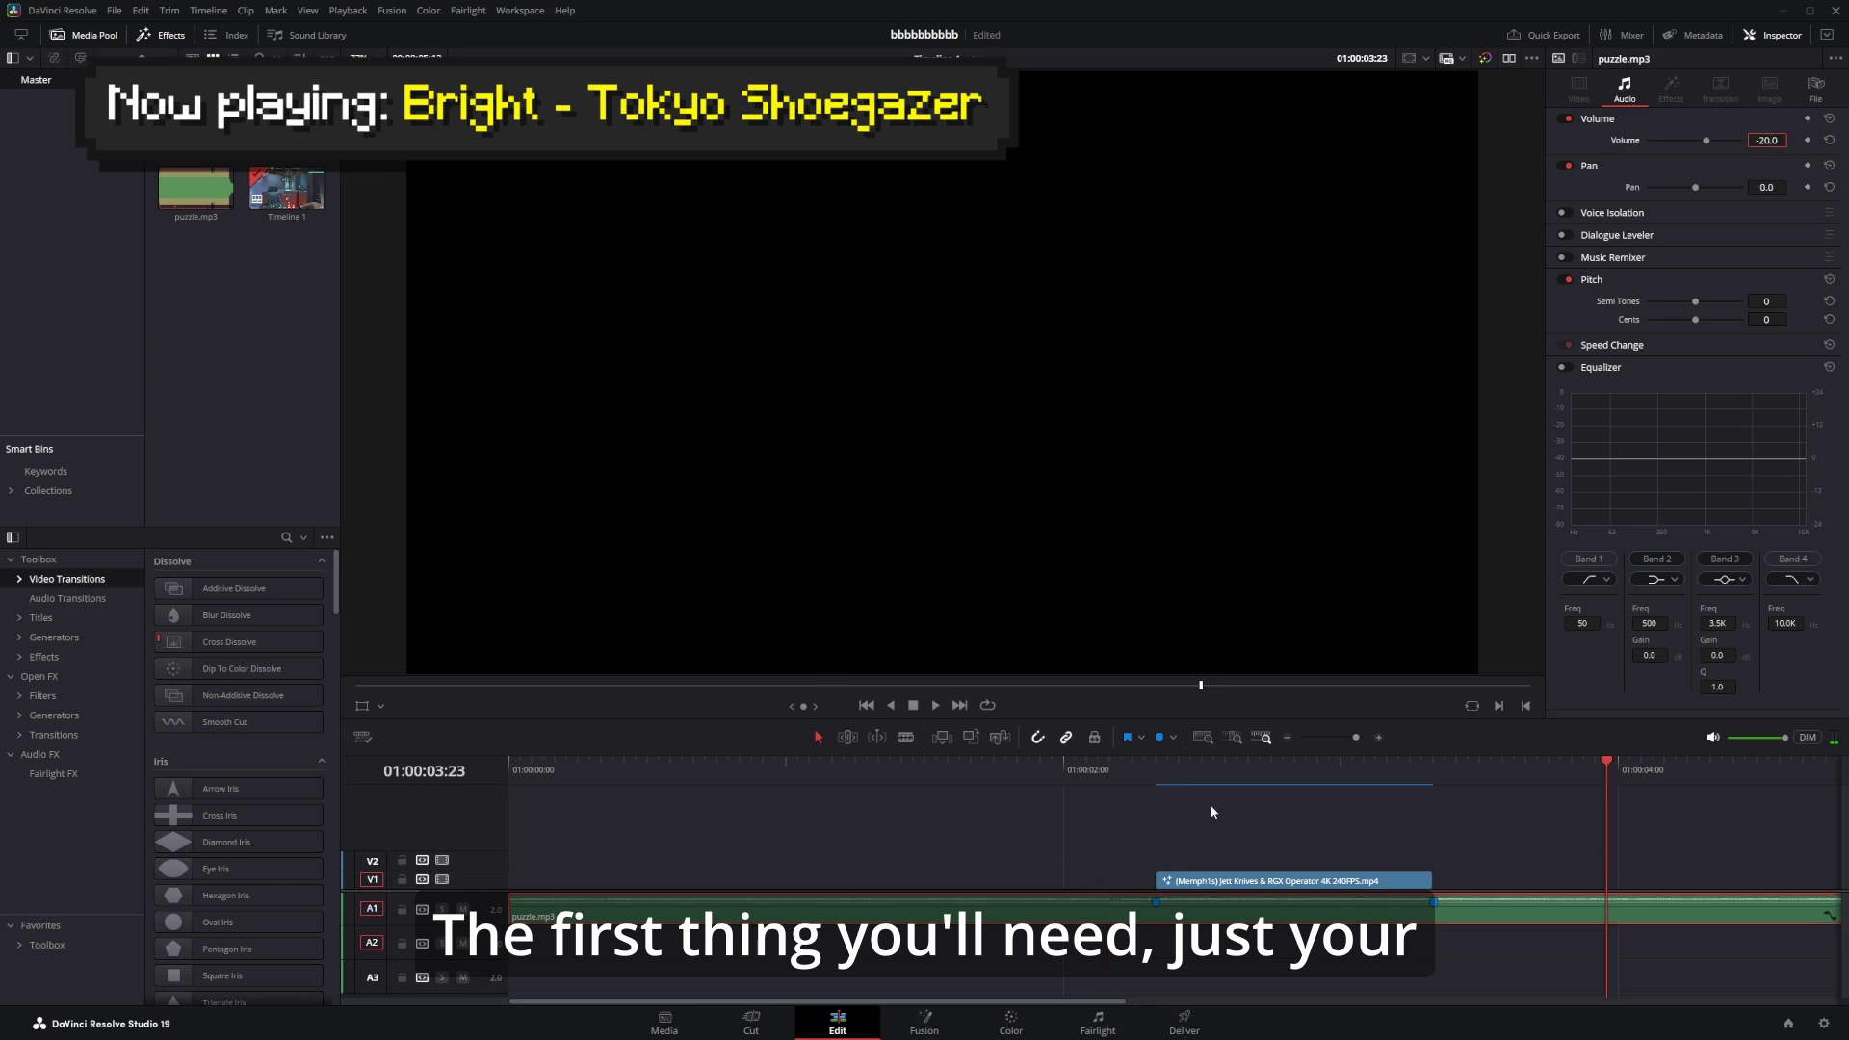
{"action": "left_click", "coordinate": [1126, 765]}
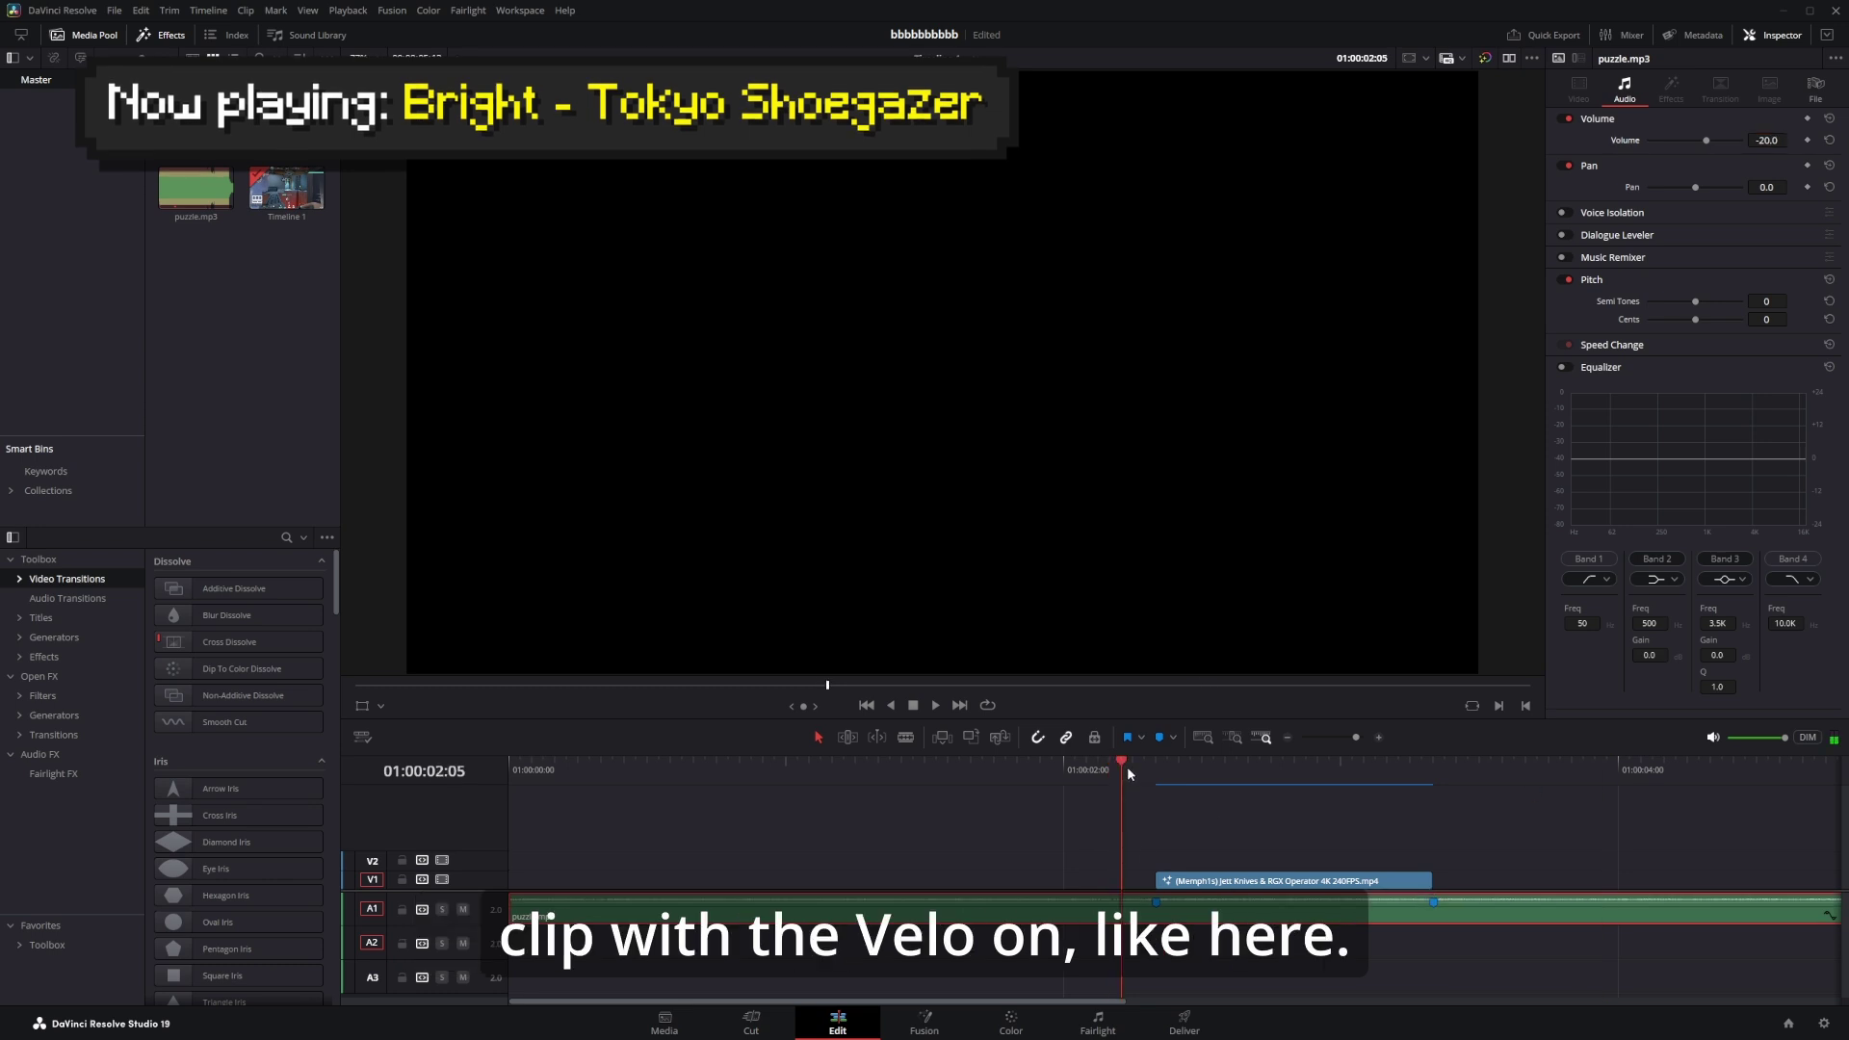
{"action": "key", "text": "space"}
{"action": "left_click", "coordinate": [1119, 773]}
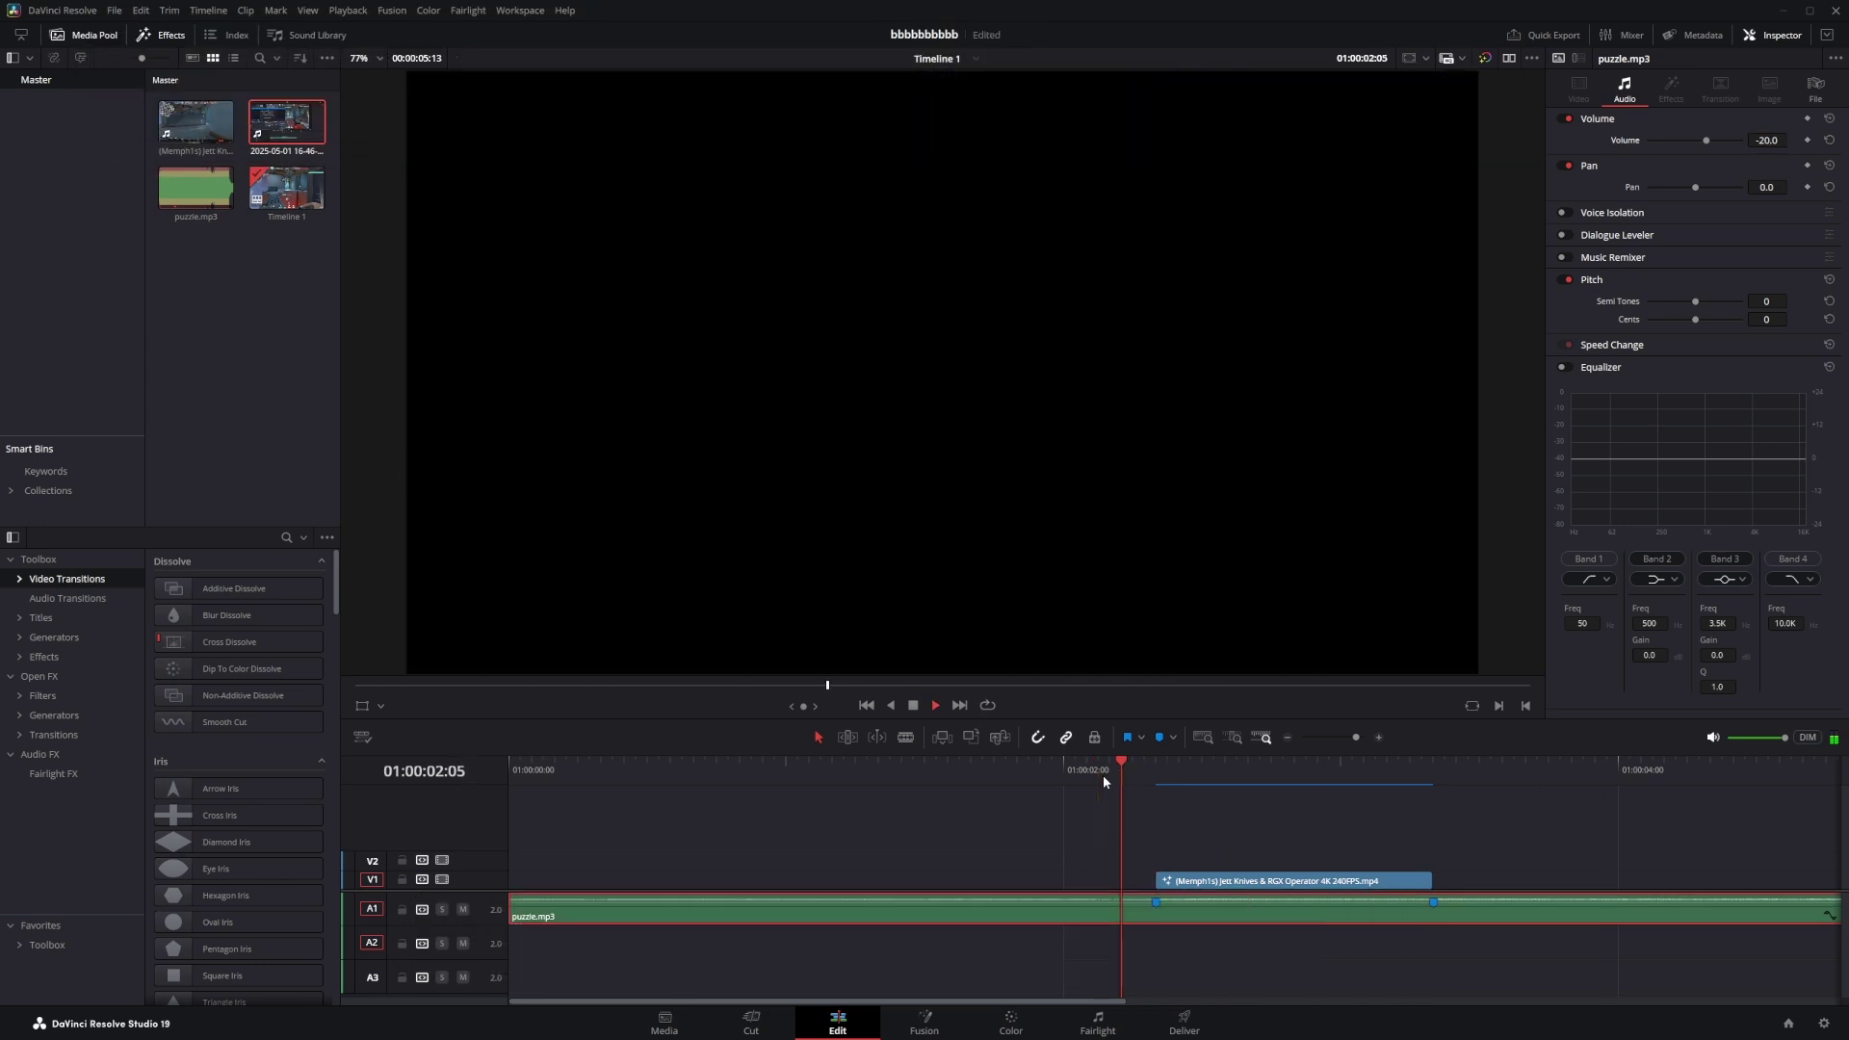
{"action": "key", "text": "space"}
Convert the gameplay clip on video track 1 into a compound clip named Compound Clip 1.
{"action": "left_click", "coordinate": [1218, 882]}
{"action": "right_click", "coordinate": [1219, 882]}
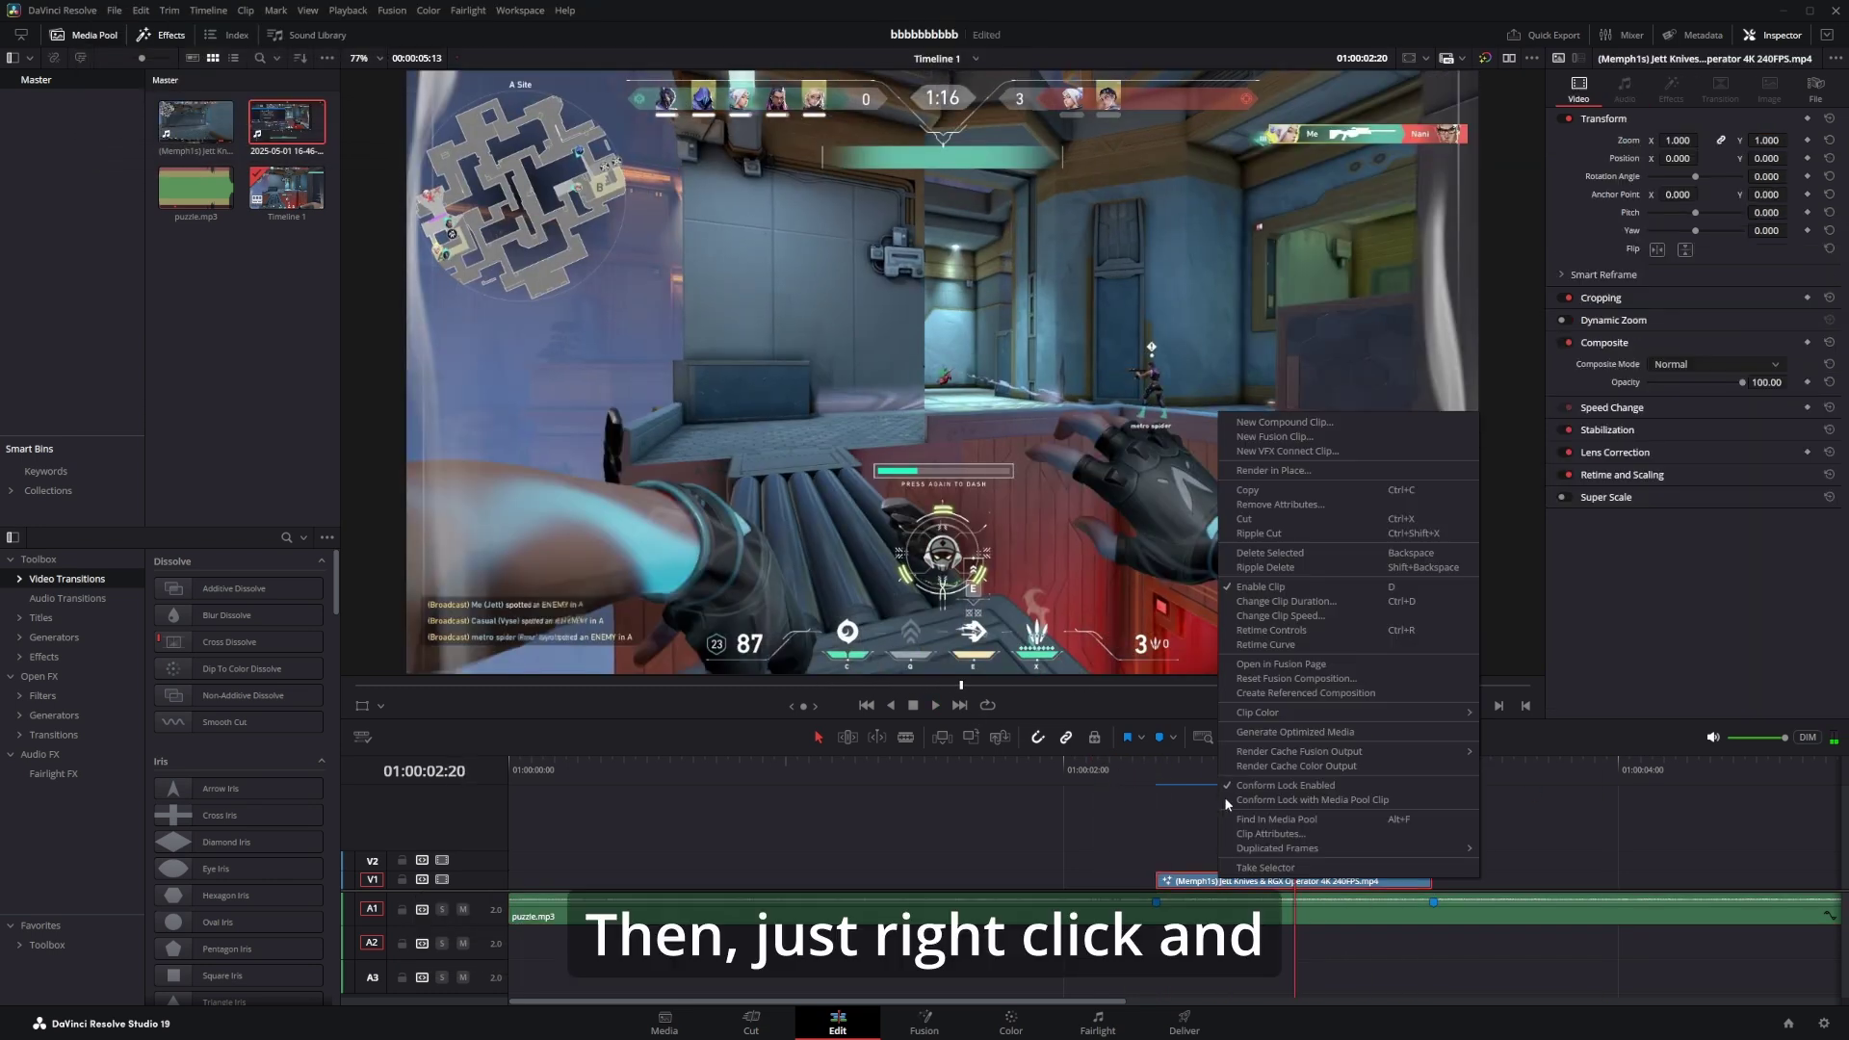
{"action": "left_click", "coordinate": [1281, 424]}
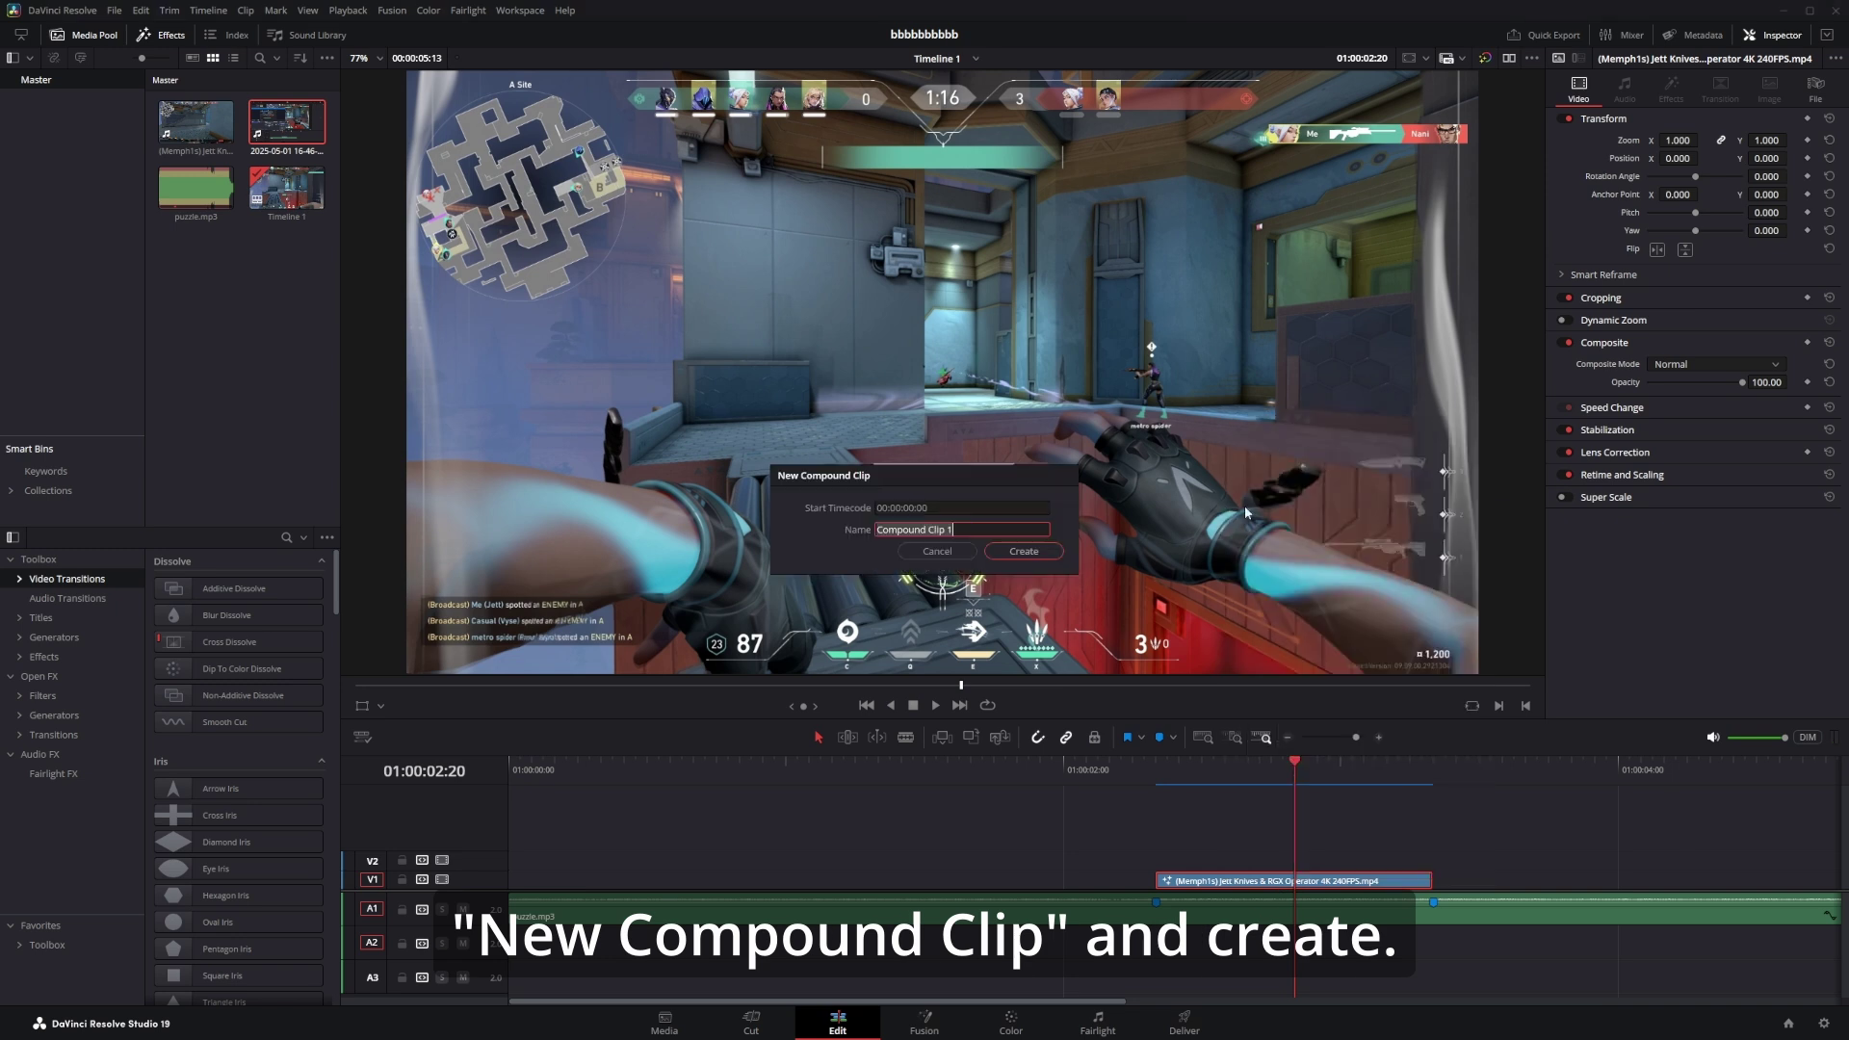
{"action": "left_click", "coordinate": [1025, 551]}
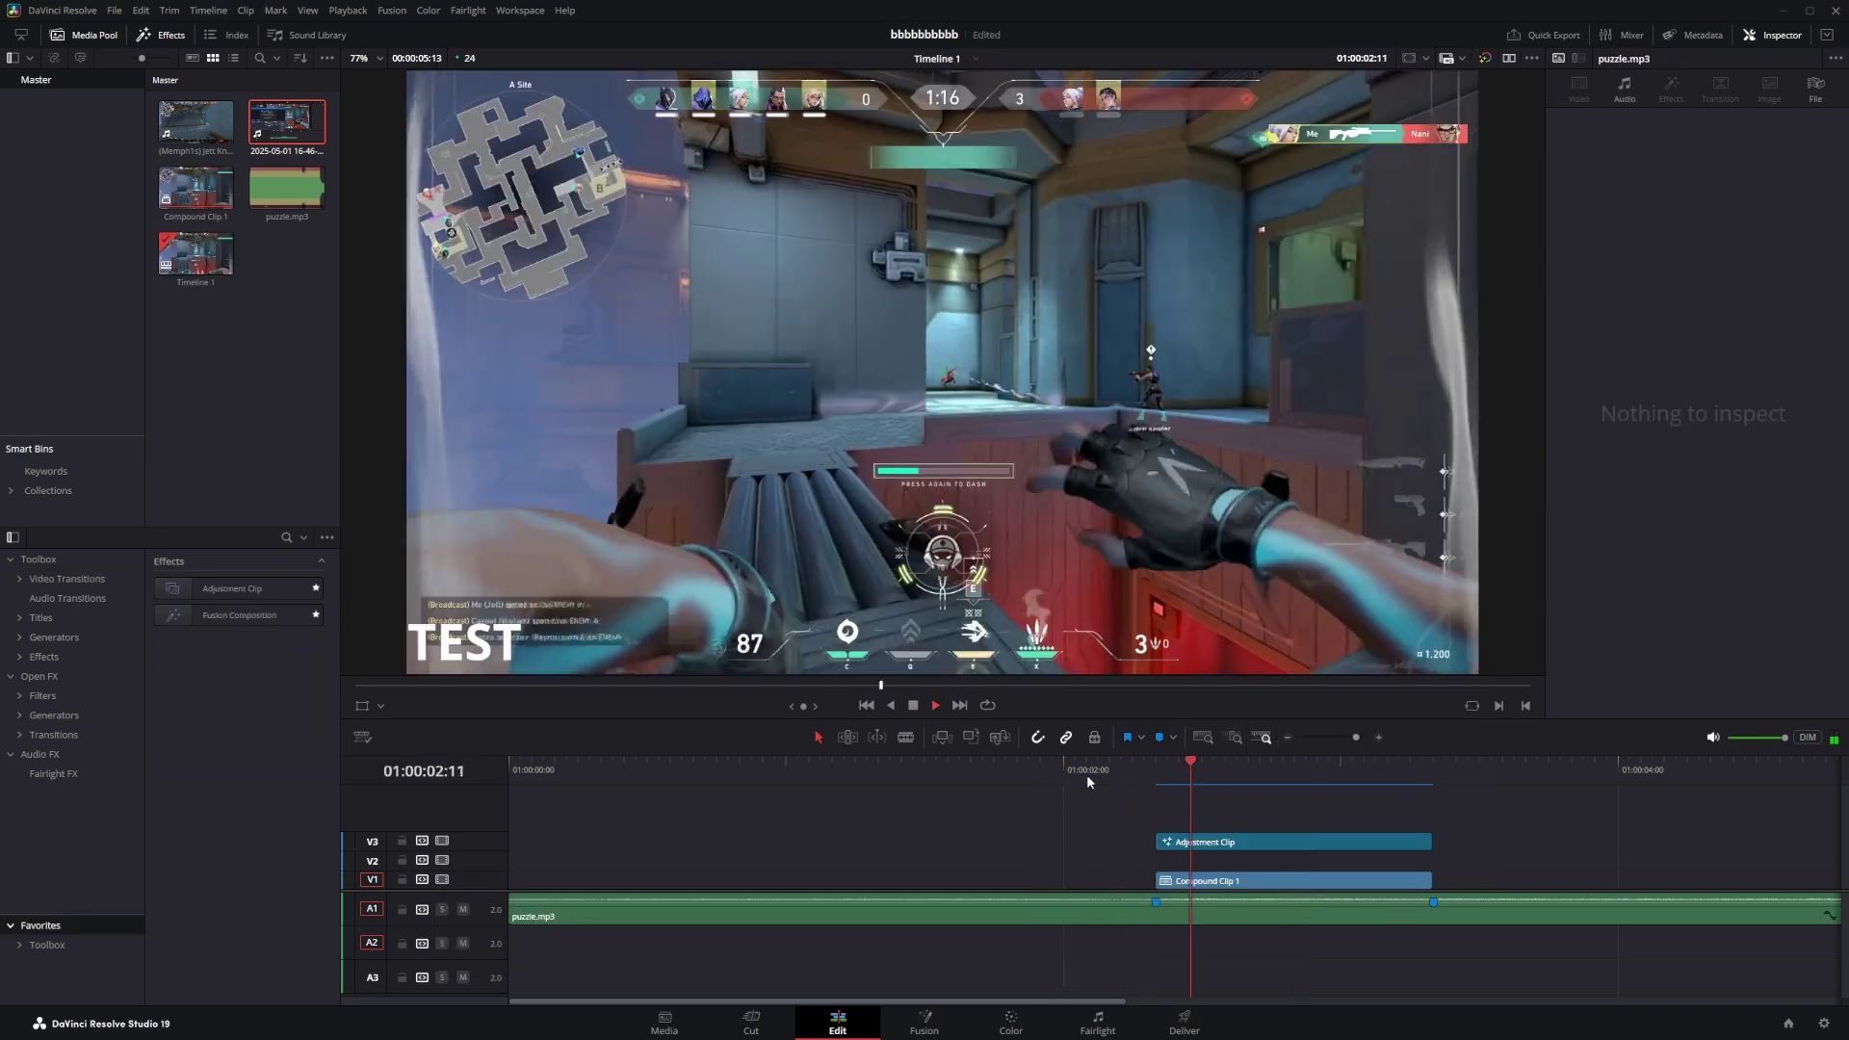
Open the compound clip from the timeline for node editing on the Fusion page.
{"action": "left_click", "coordinate": [1122, 770]}
{"action": "right_click", "coordinate": [1218, 879]}
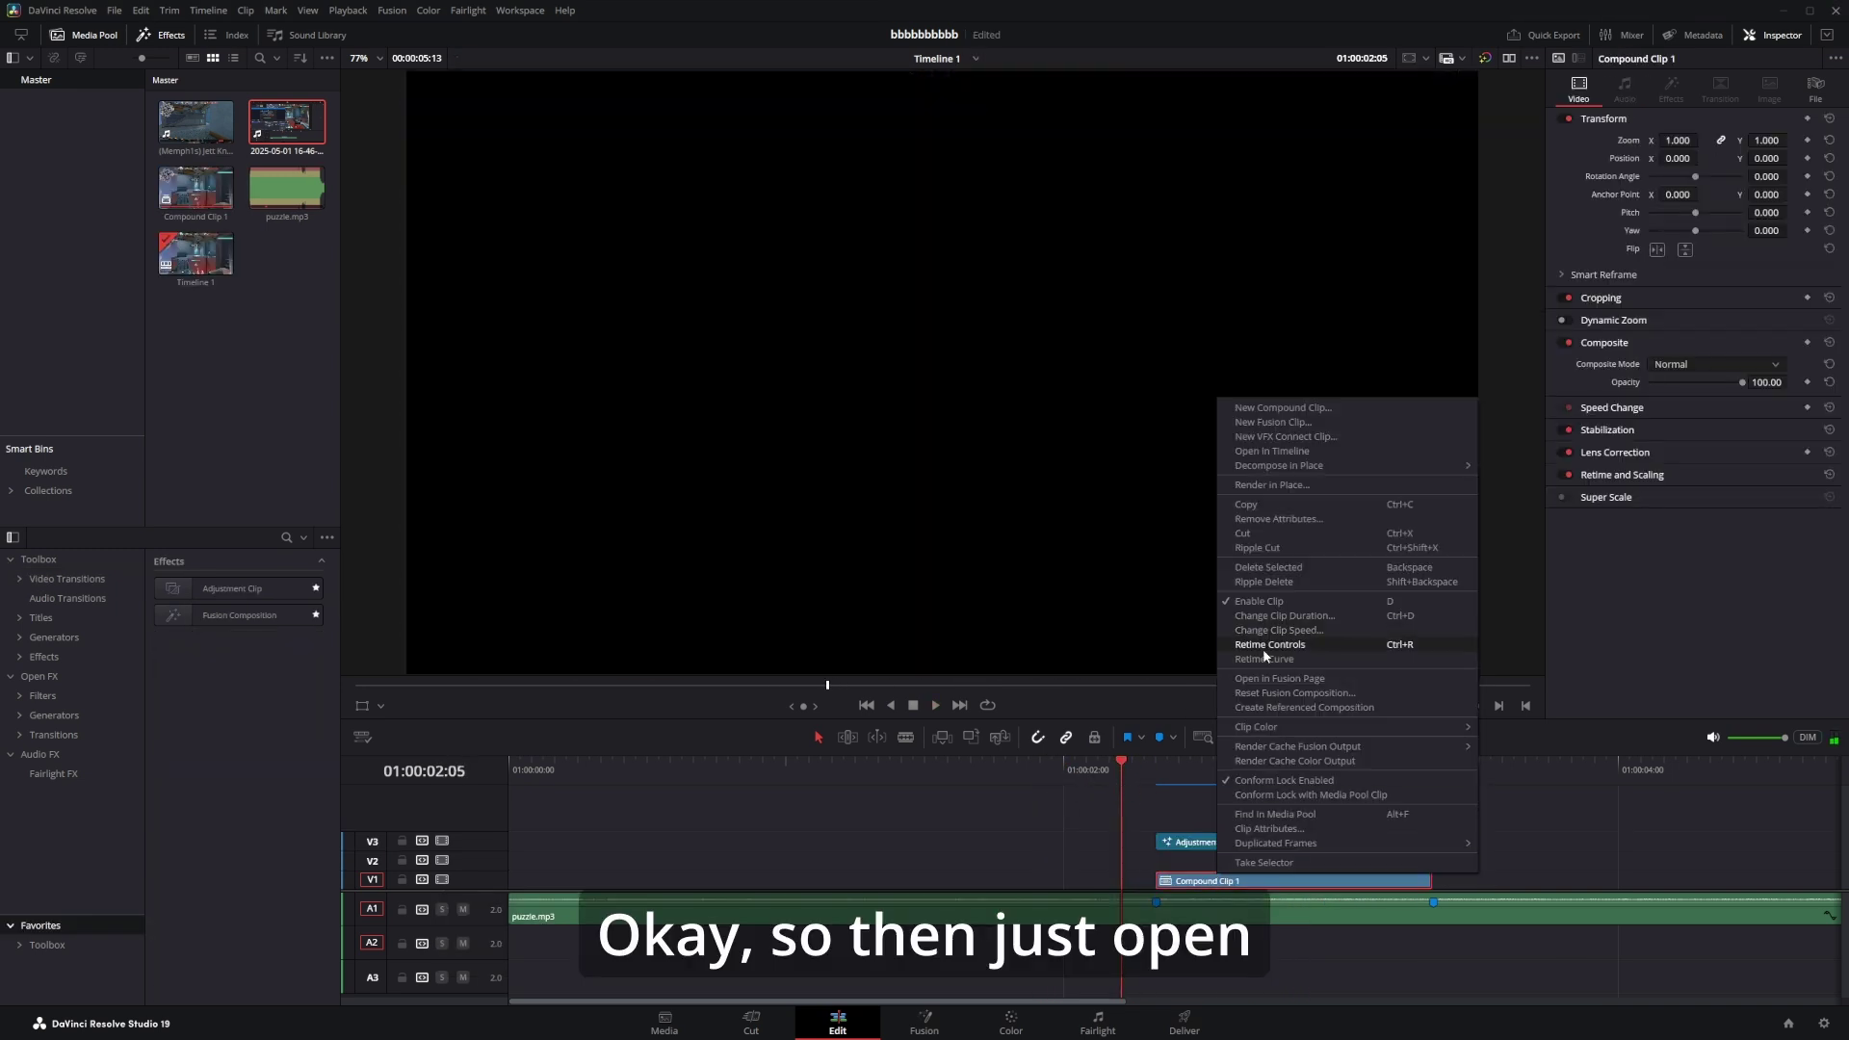
{"action": "left_click", "coordinate": [1168, 698]}
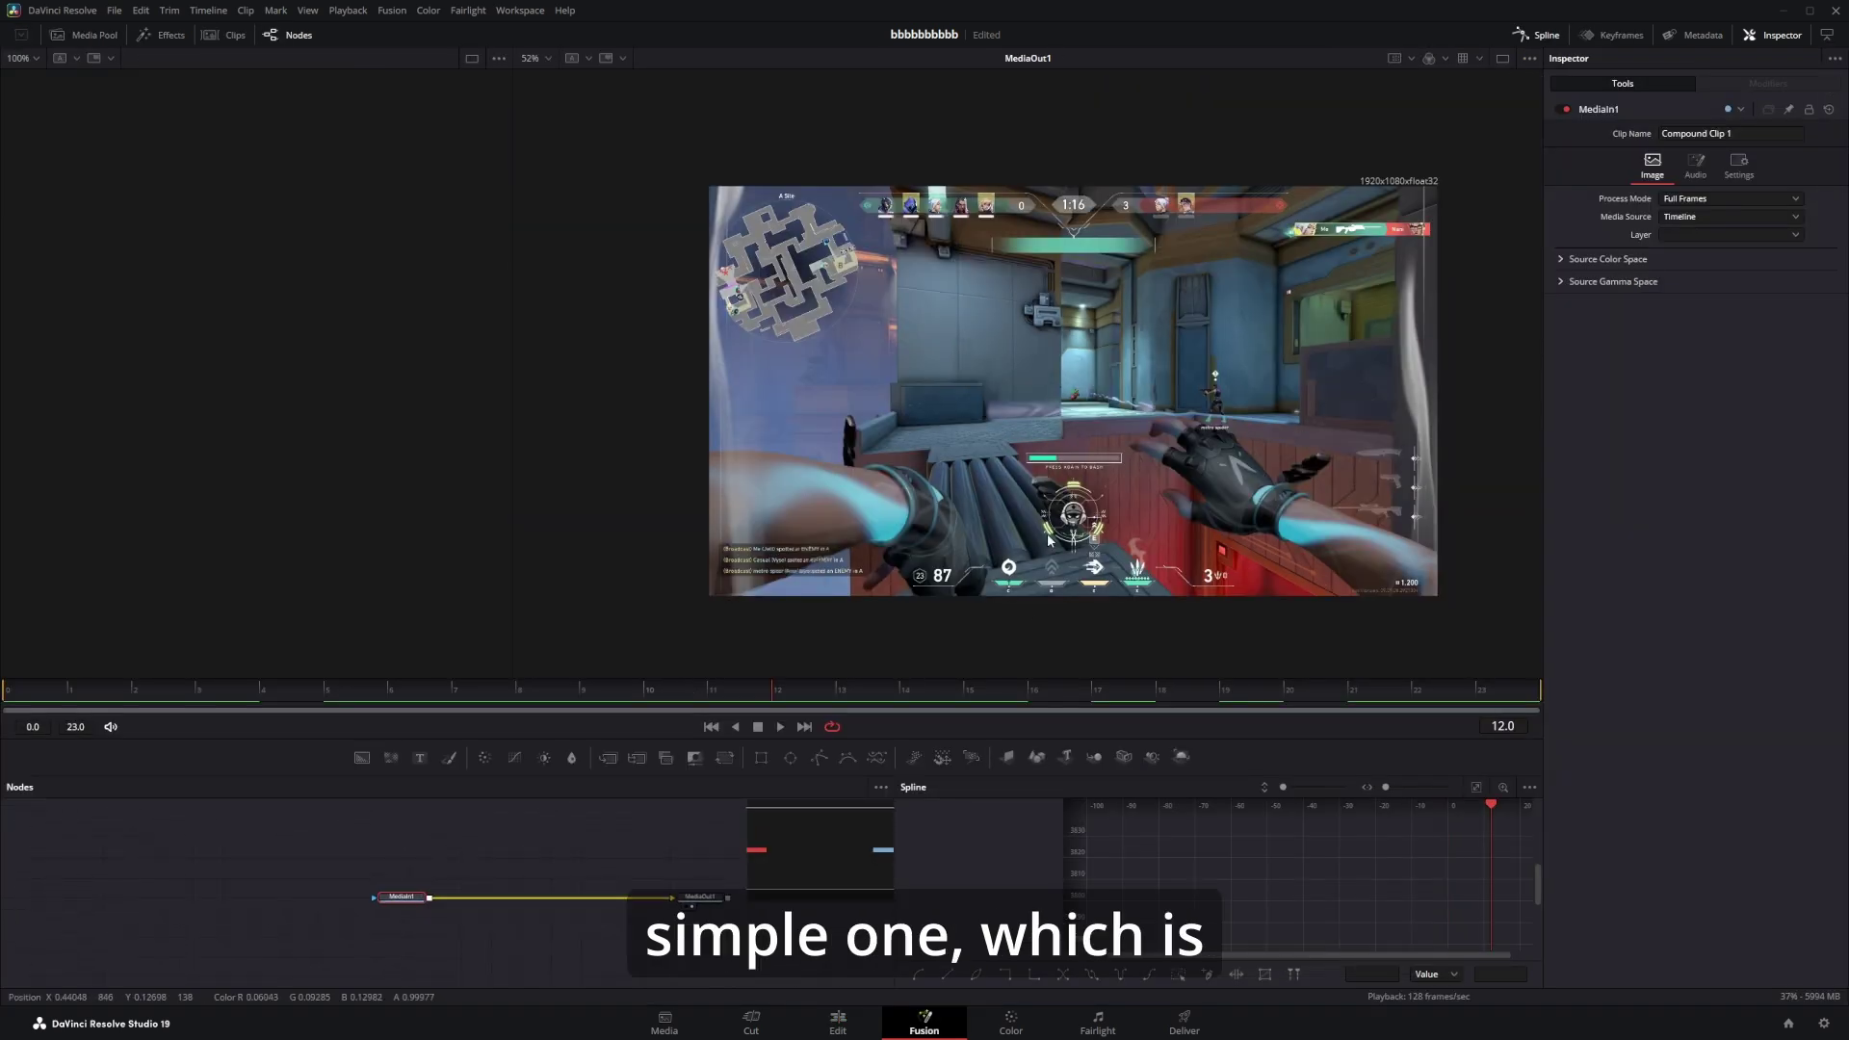
Add a Luma Keyer node fed by MediaIn1 and show it in both viewers.
{"action": "scroll", "coordinate": [1049, 530], "scroll_direction": "up", "scroll_amount": 4}
{"action": "scroll", "coordinate": [1053, 525], "scroll_direction": "up", "scroll_amount": 4}
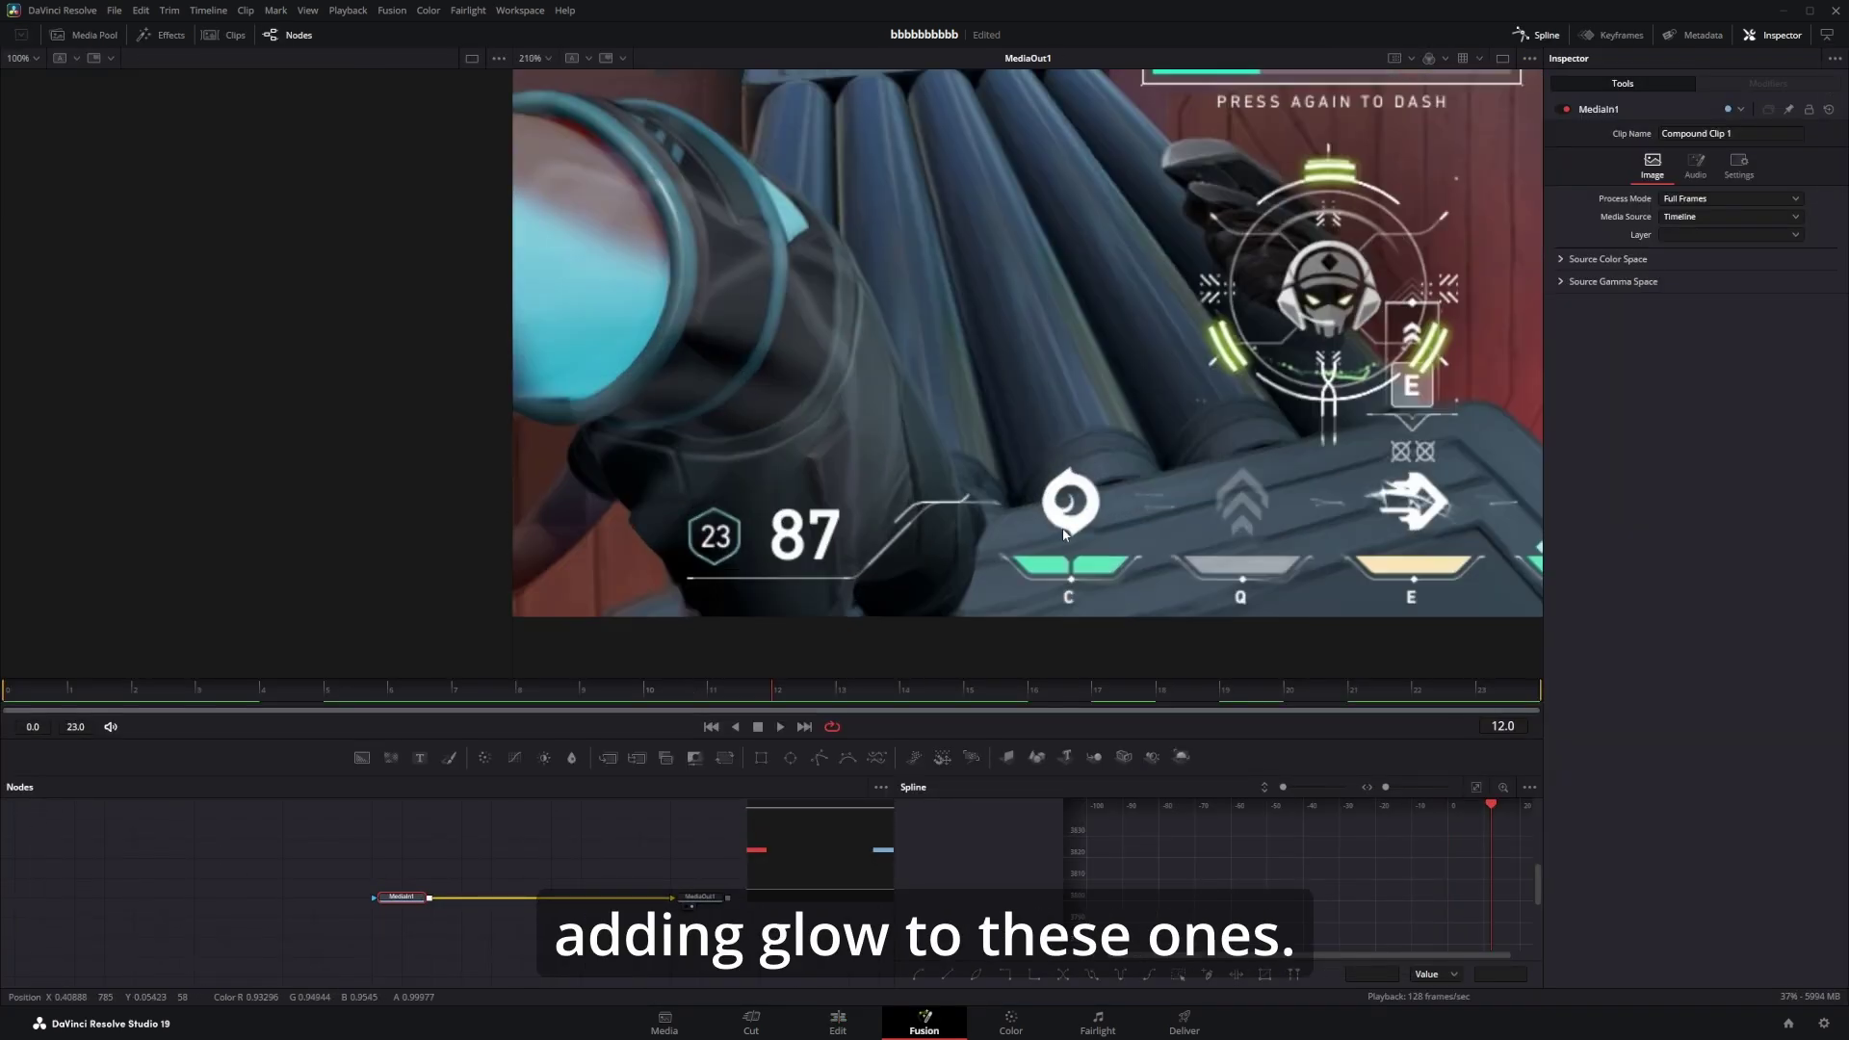
{"action": "scroll", "coordinate": [1053, 525], "scroll_direction": "down", "scroll_amount": 4}
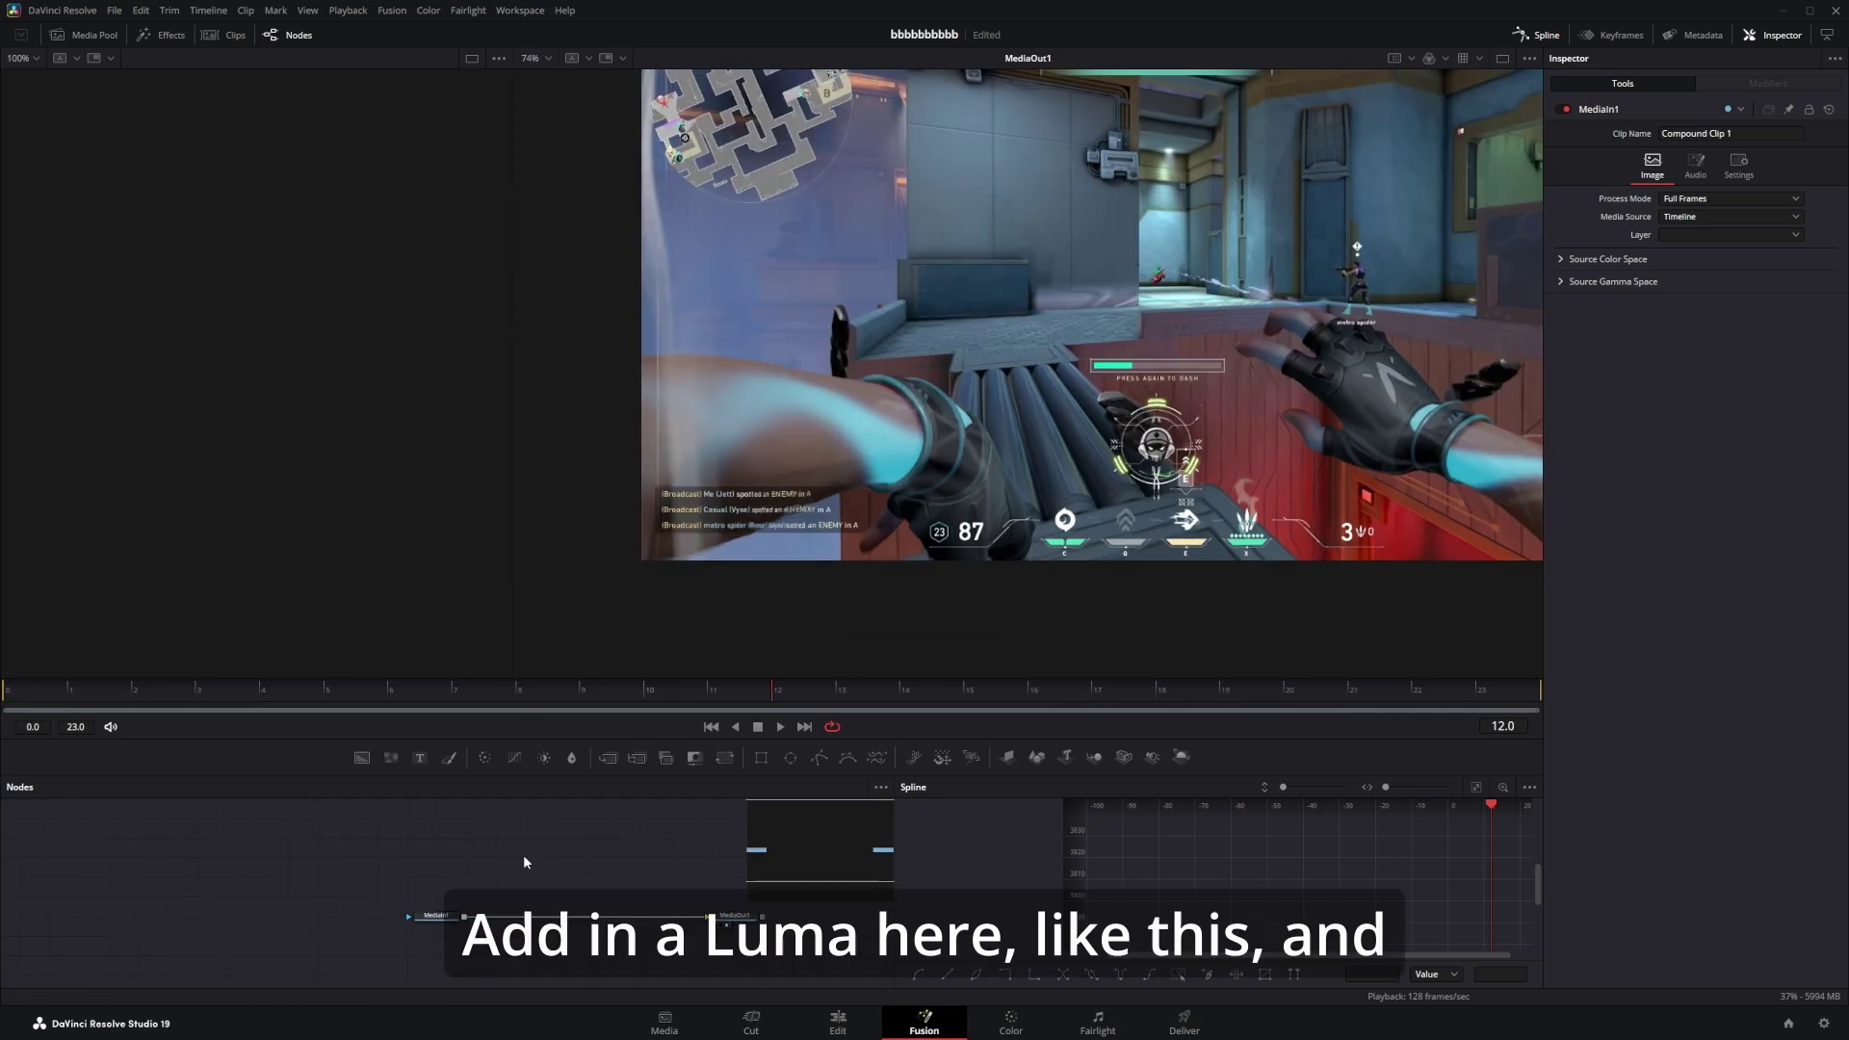
{"action": "key", "text": "shift+space"}
{"action": "type", "text": "lluma"}
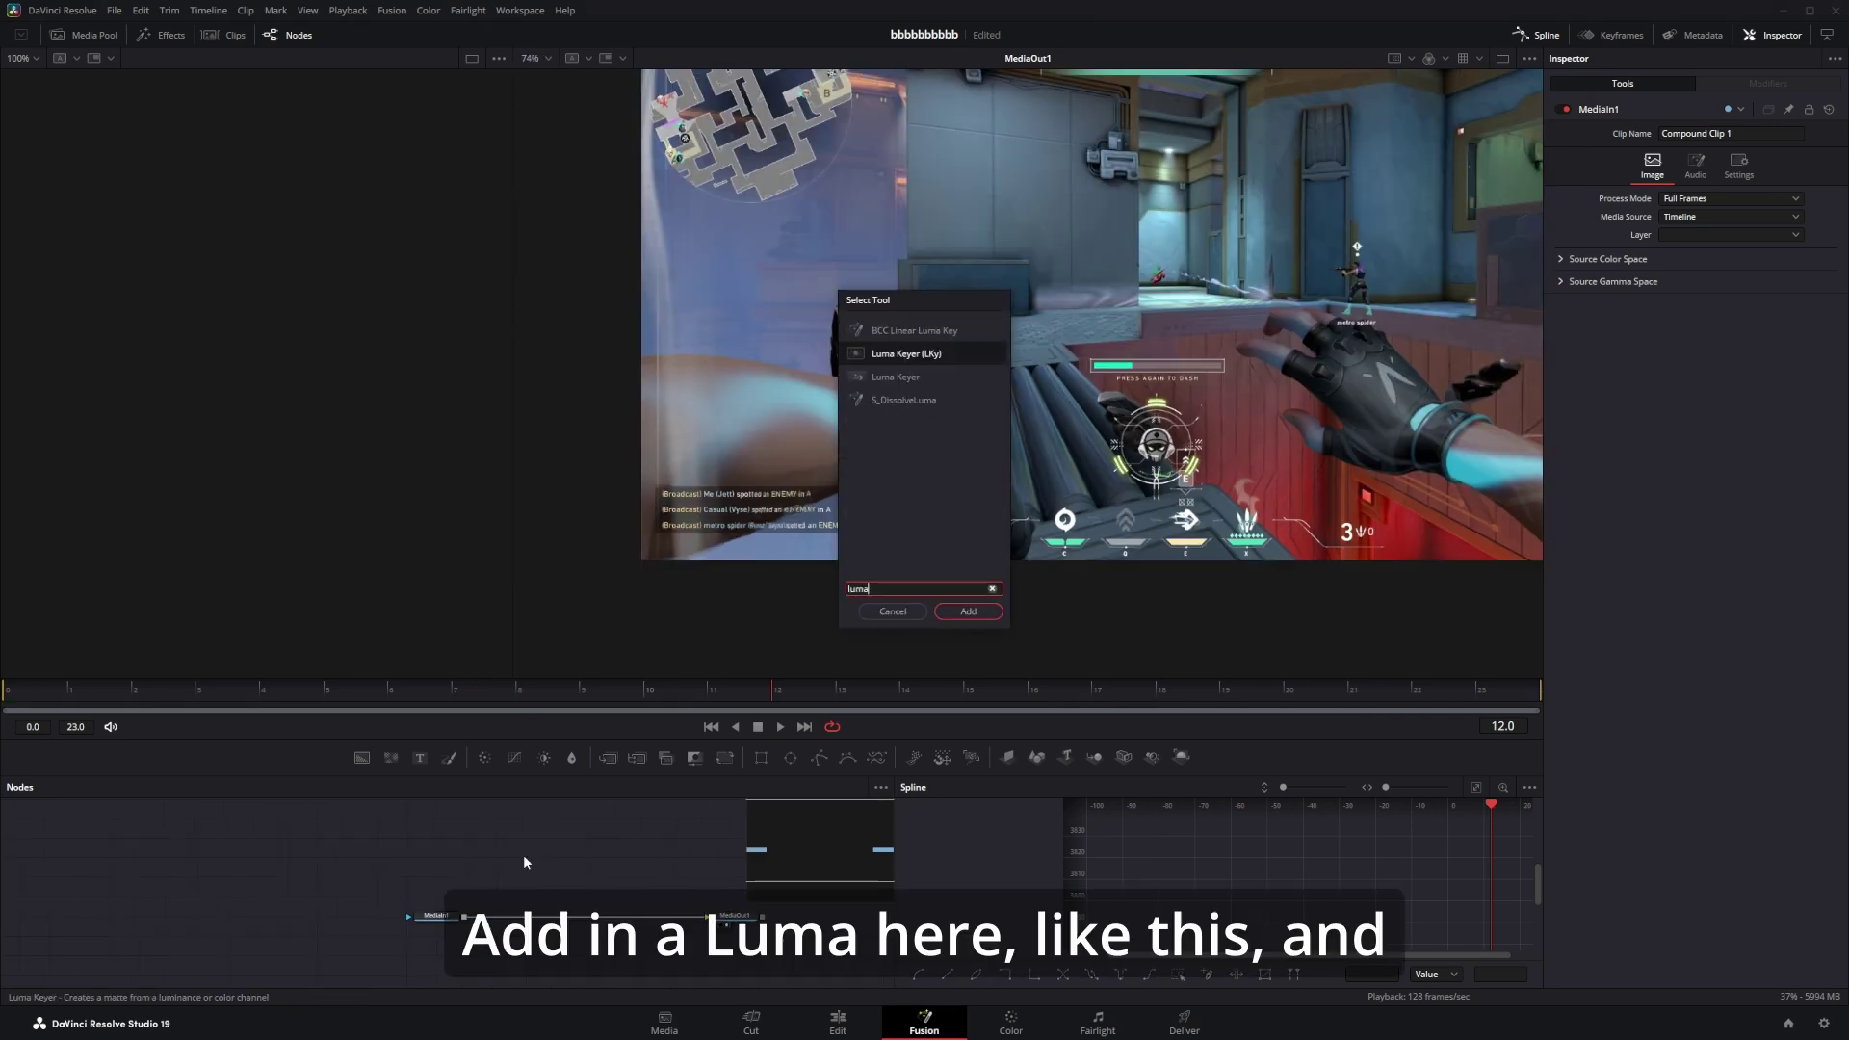
{"action": "left_click", "coordinate": [968, 611]}
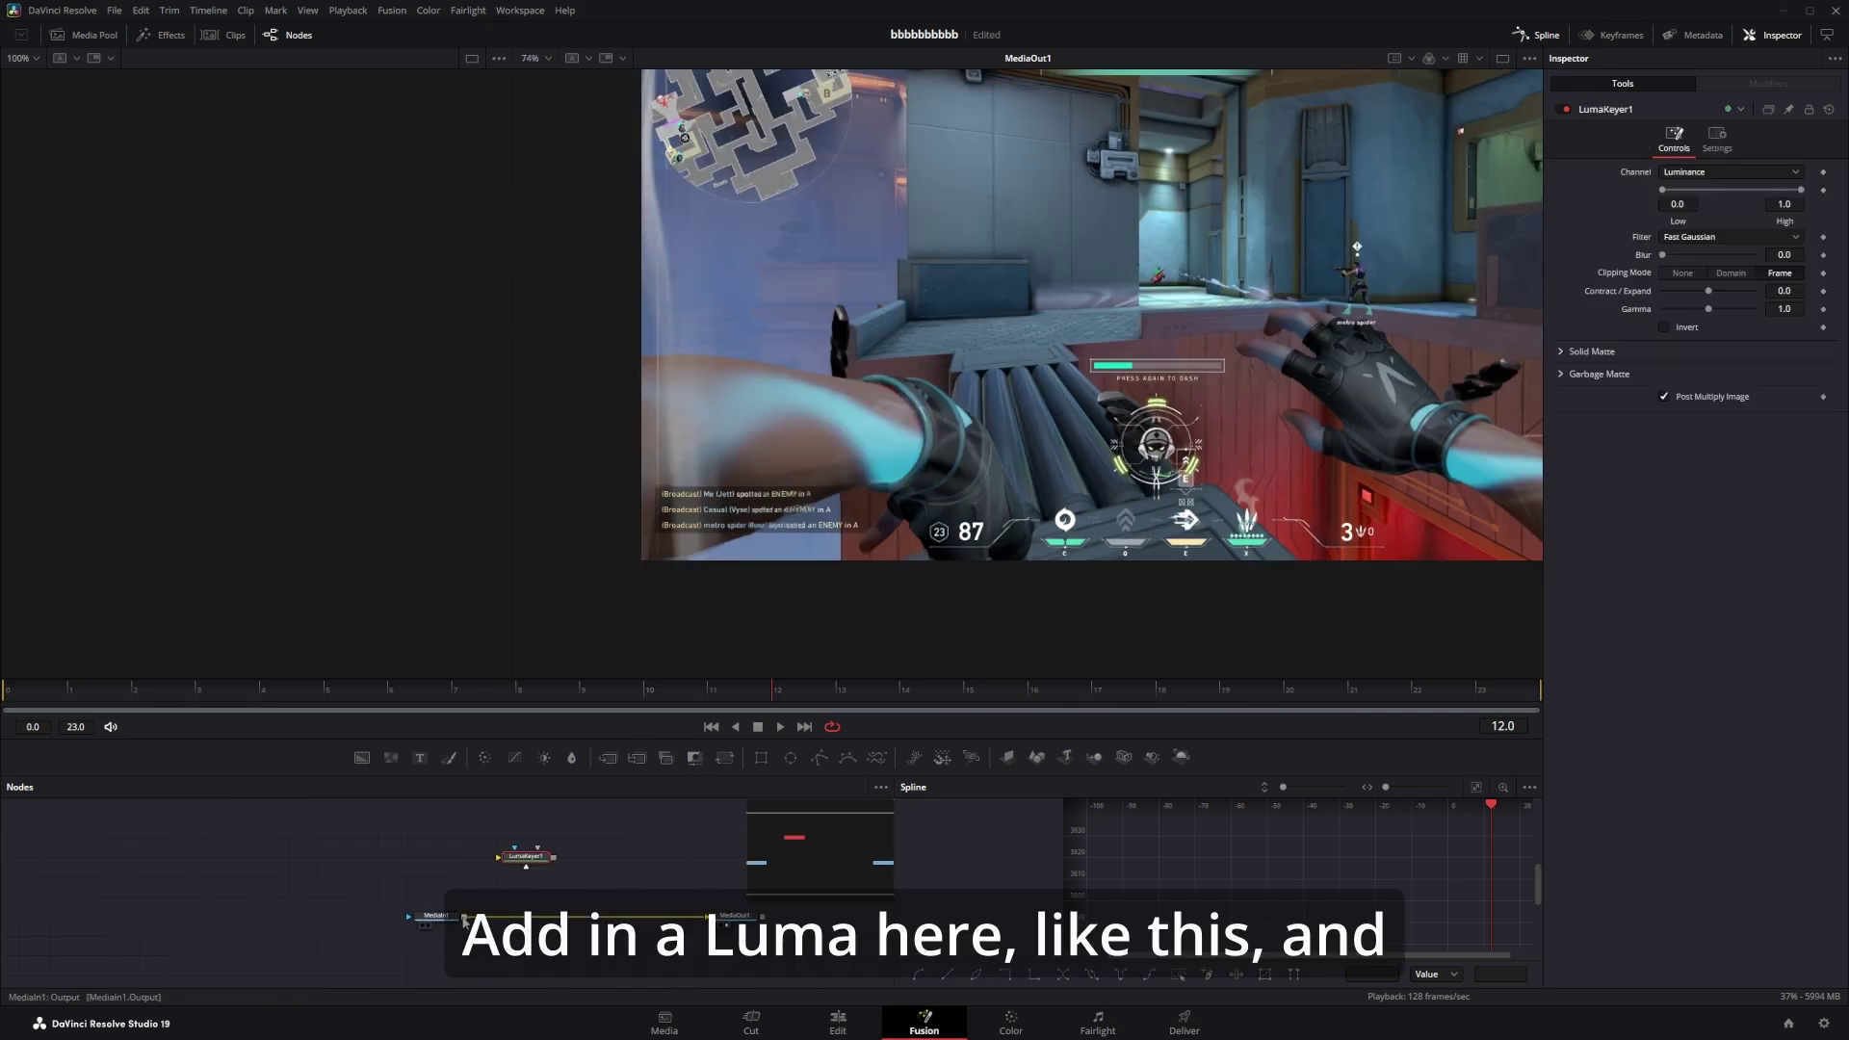
{"action": "left_click_drag", "start_coordinate": [464, 915], "coordinate": [490, 821]}
{"action": "key", "text": "1"}
{"action": "key", "text": "2"}
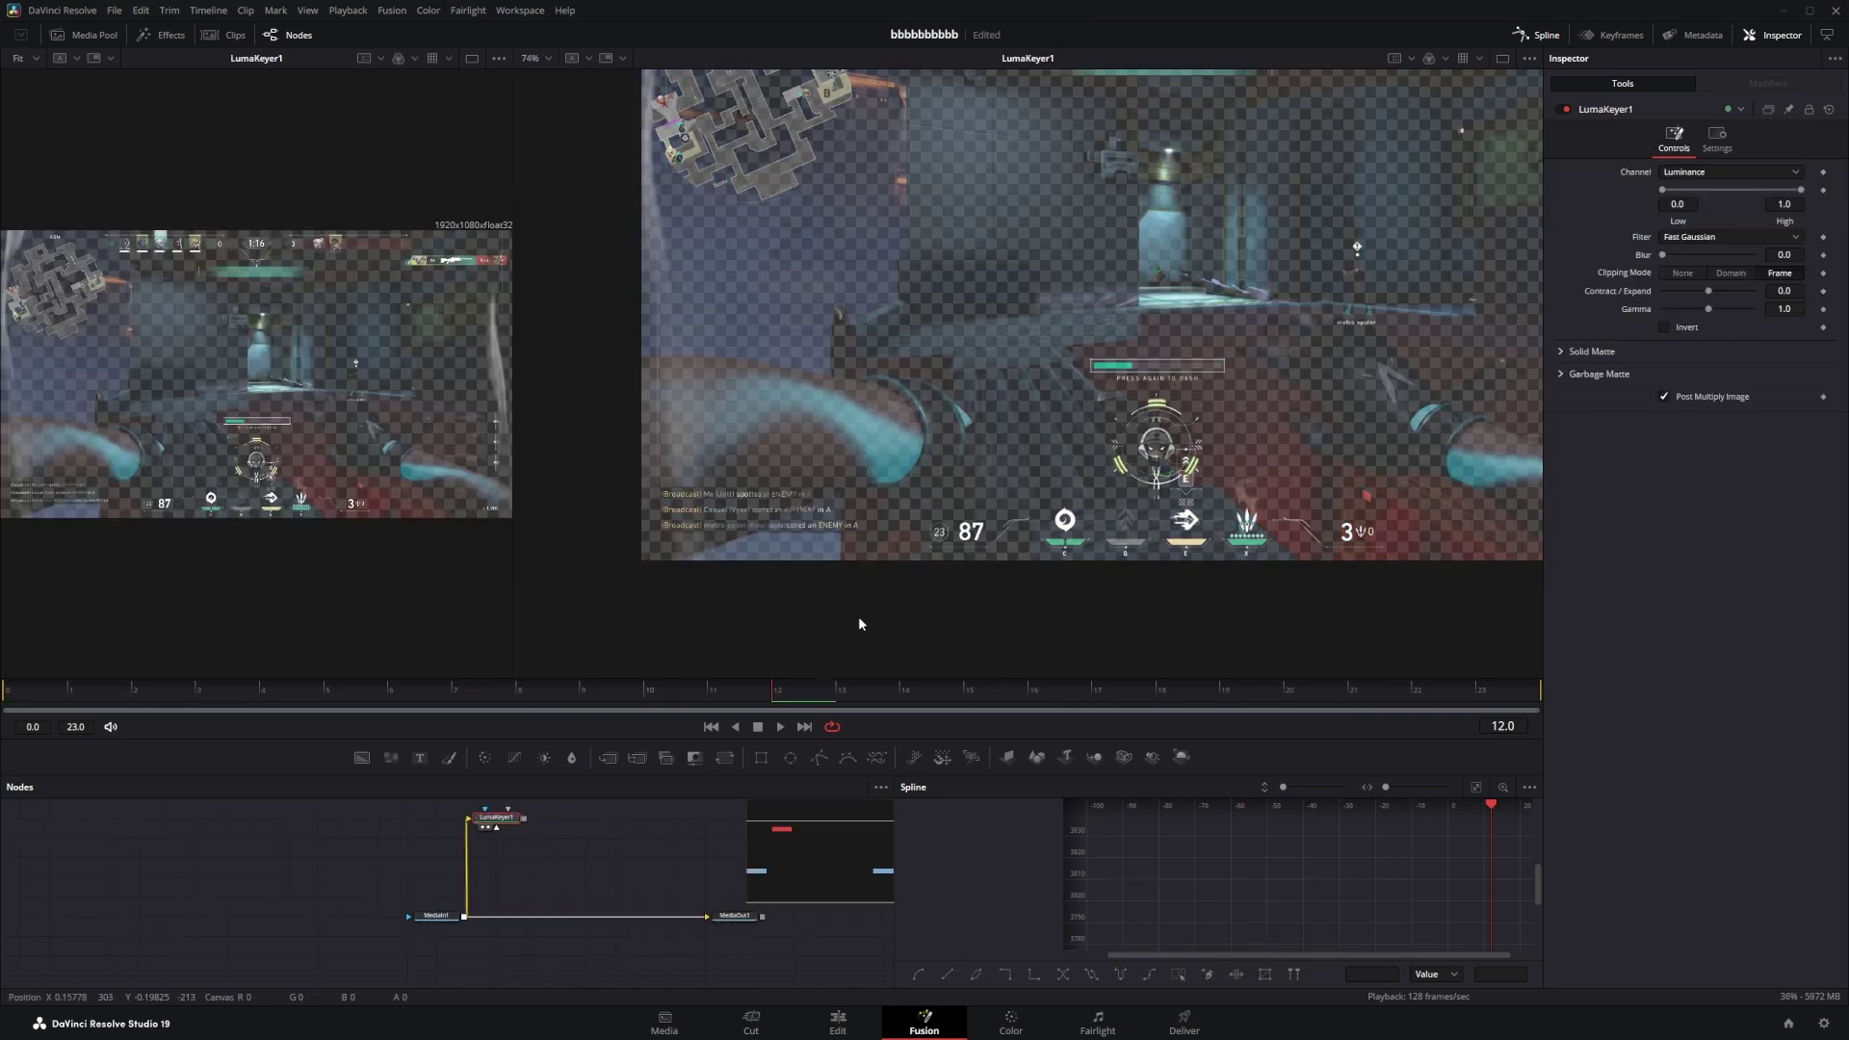
Raise the Luma Keyer's low threshold to 0.95 to isolate the brightest HUD elements.
{"action": "left_click_drag", "start_coordinate": [1663, 191], "coordinate": [1788, 209]}
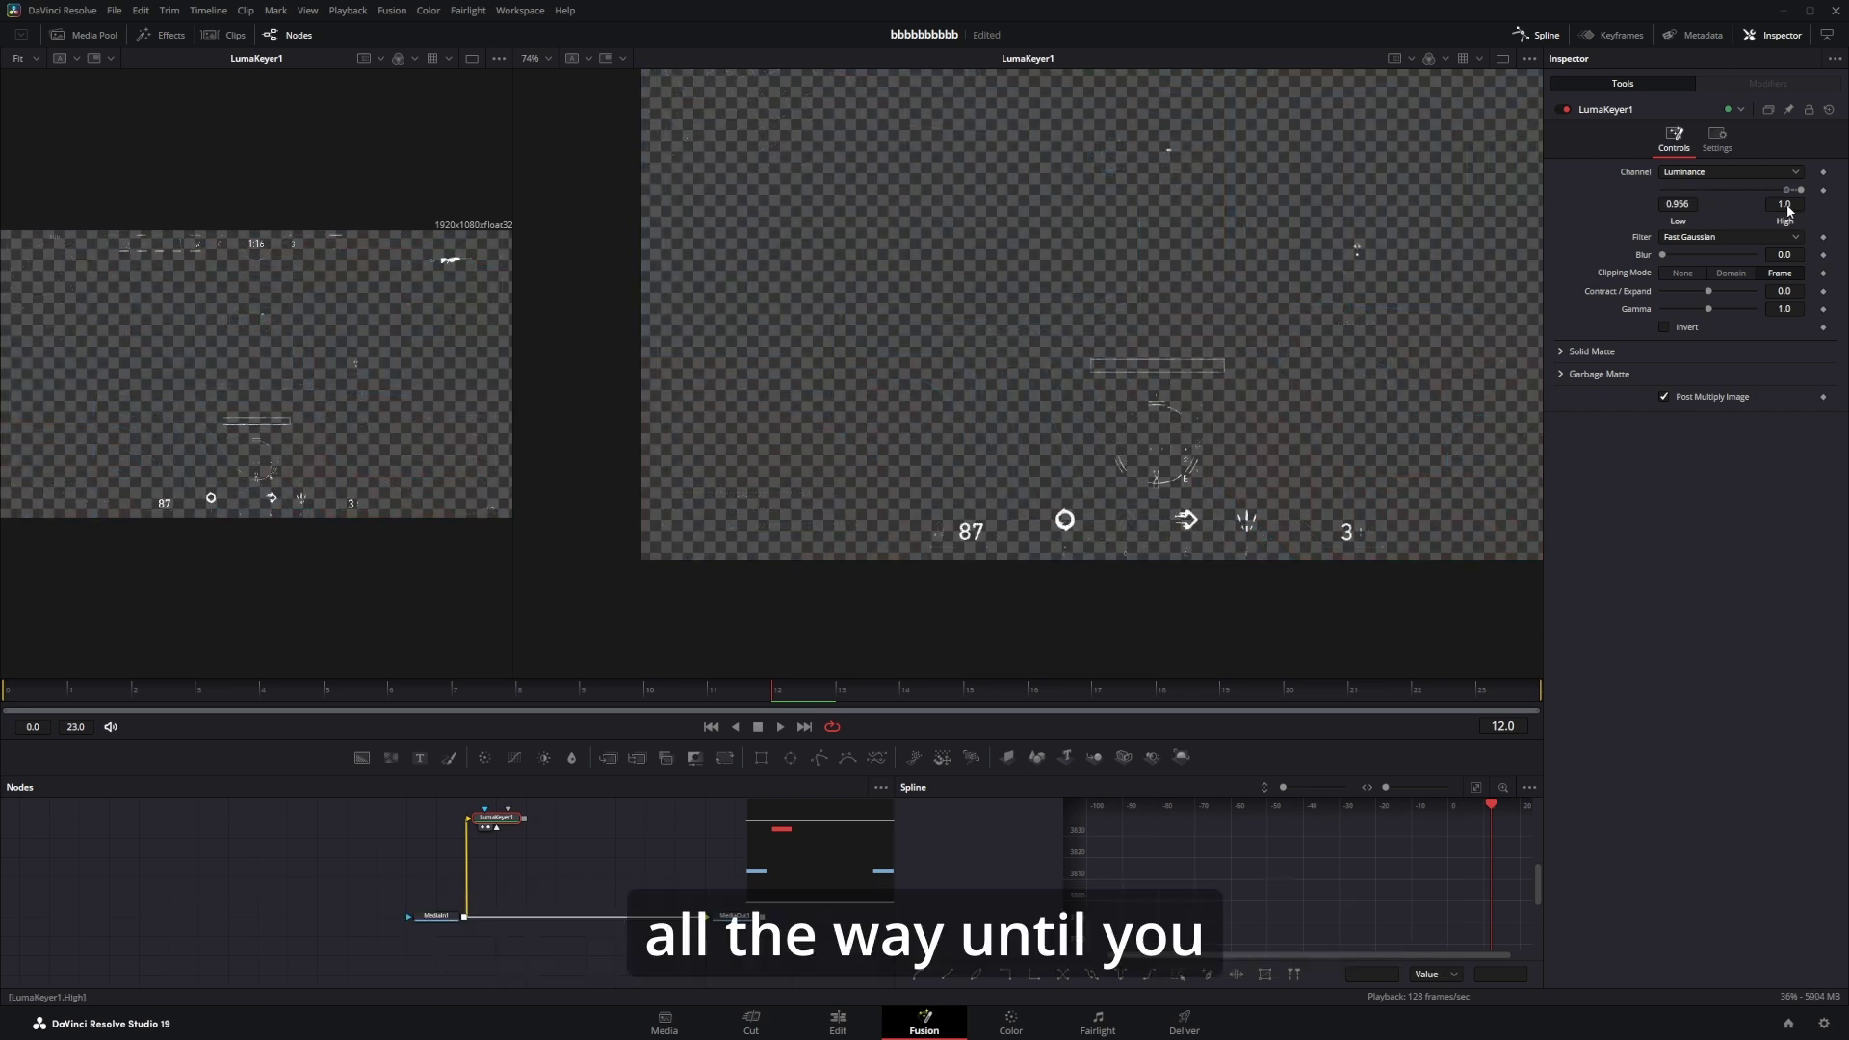
{"action": "scroll", "coordinate": [1404, 346], "scroll_direction": "down", "scroll_amount": 2}
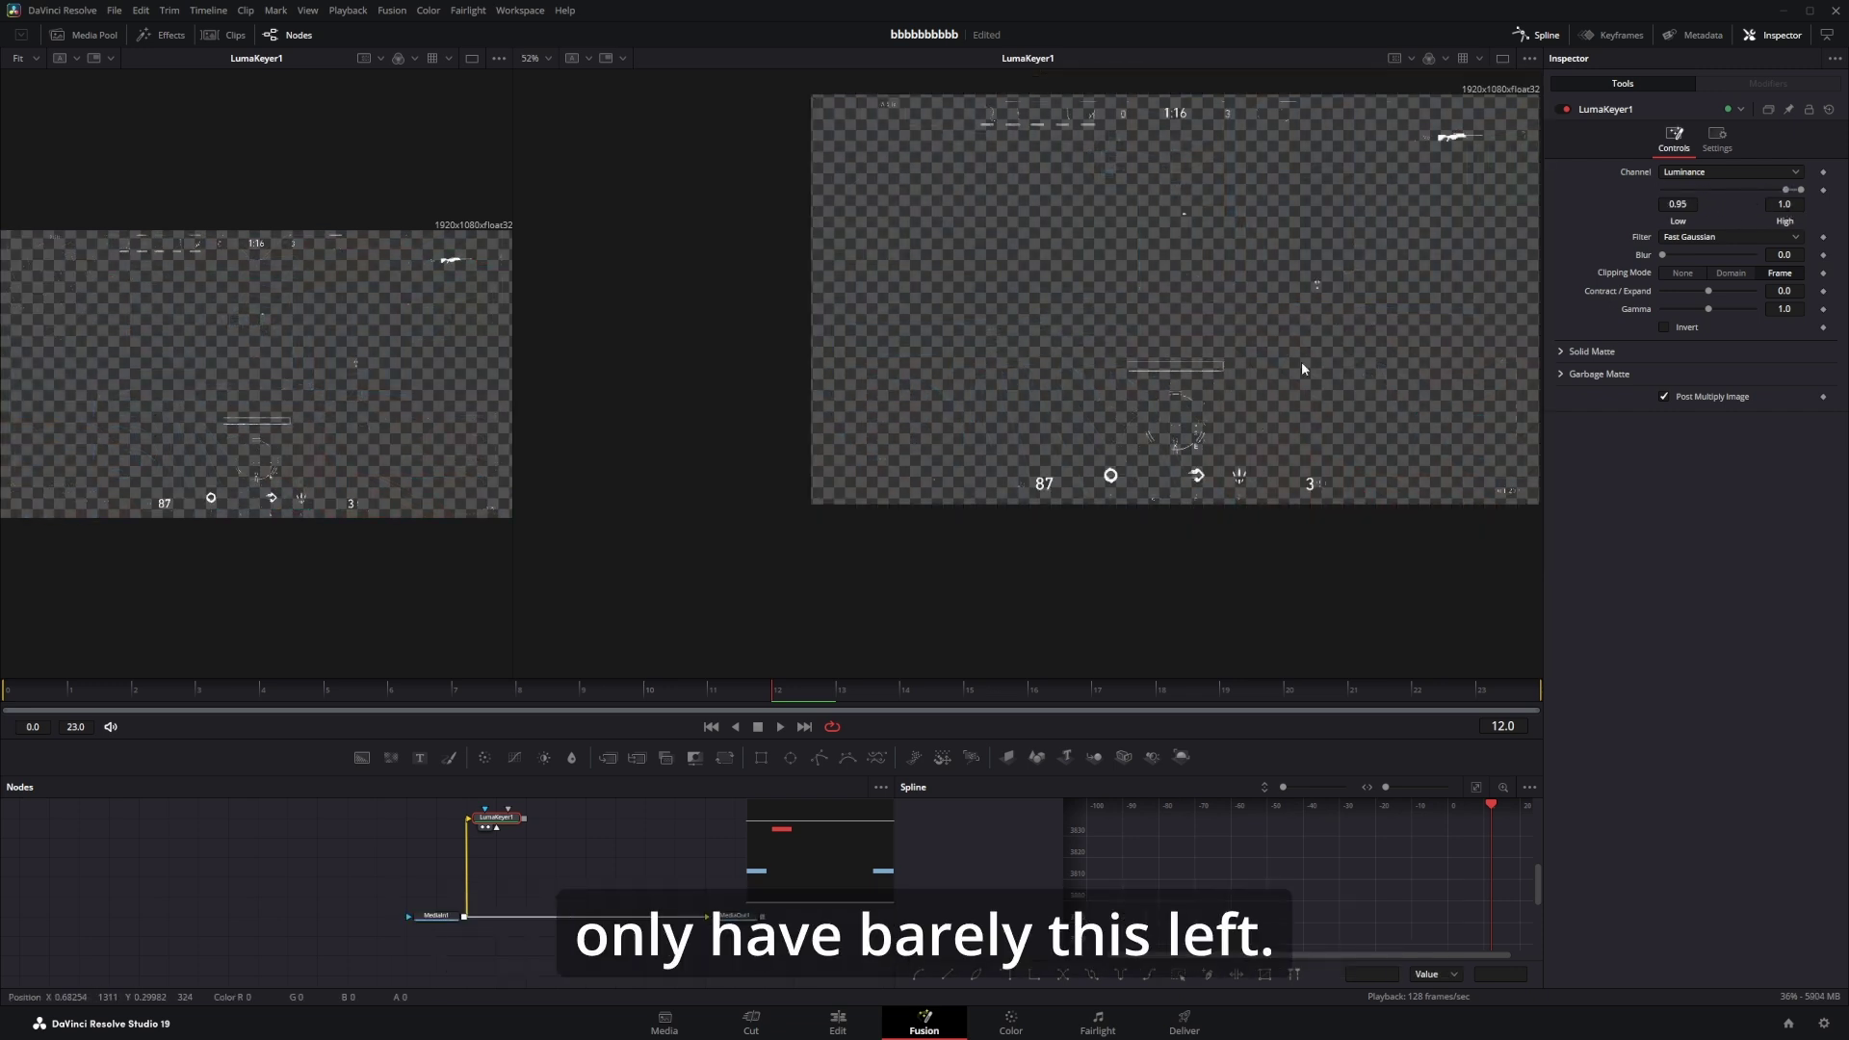
{"action": "left_click_drag", "start_coordinate": [1302, 369], "coordinate": [1284, 368]}
{"action": "left_click_drag", "start_coordinate": [1203, 456], "coordinate": [1167, 507]}
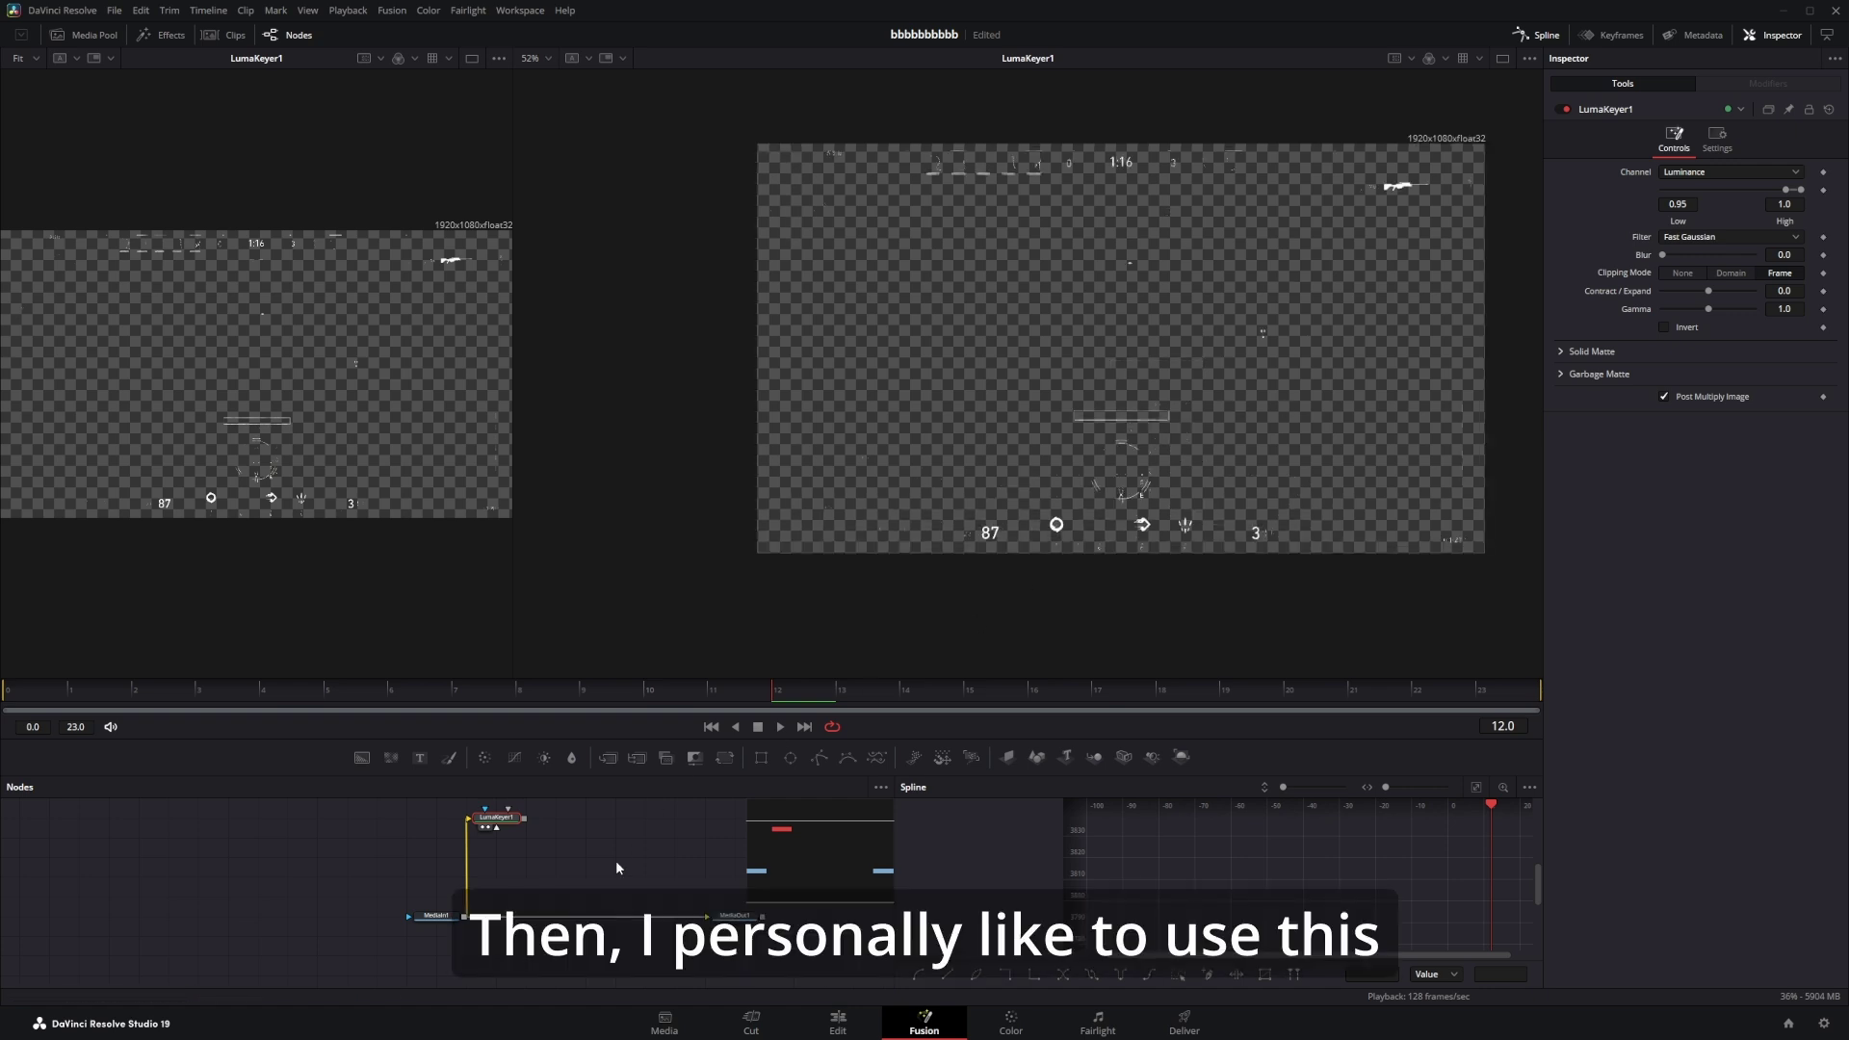
Add a DreamGlowV4 node and place it after the Luma Keyer in the node graph.
{"action": "left_click_drag", "start_coordinate": [615, 859], "coordinate": [621, 872]}
{"action": "key", "text": "shift+space"}
{"action": "type", "text": "luma"}
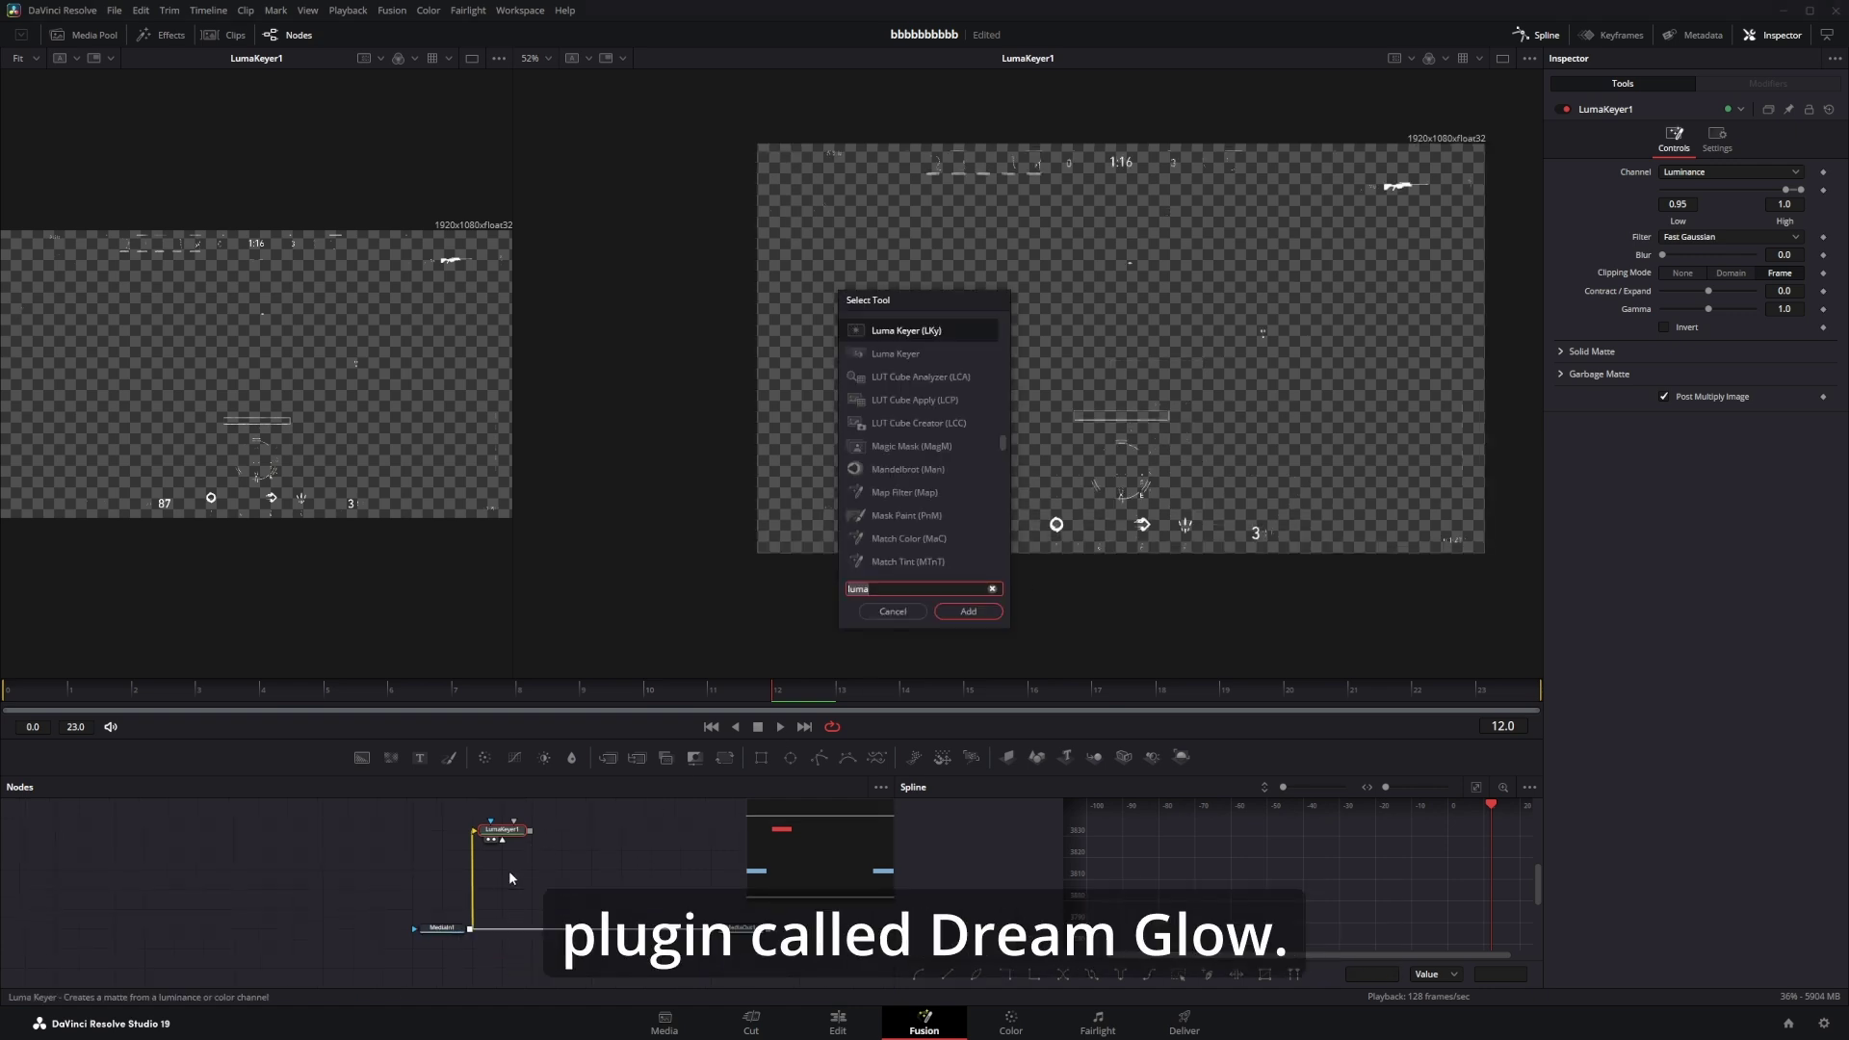
{"action": "type", "text": "drea"}
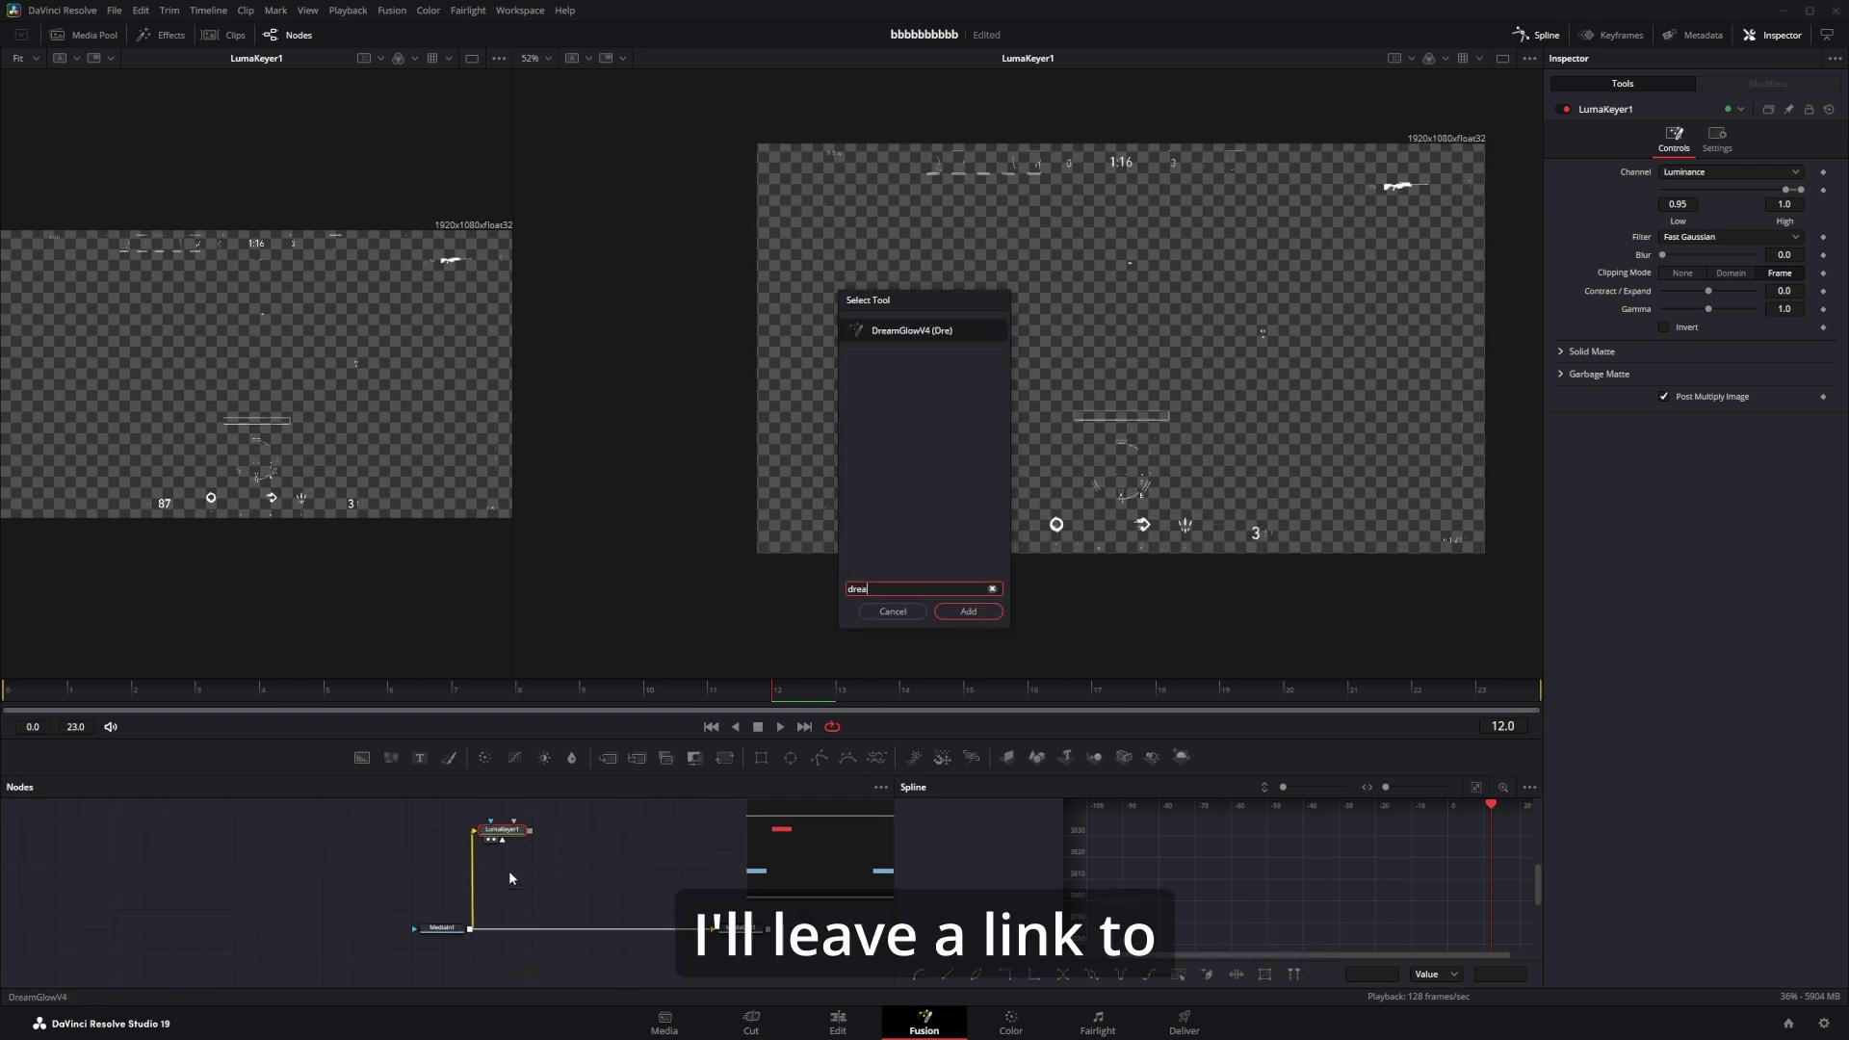
{"action": "left_click", "coordinate": [957, 616]}
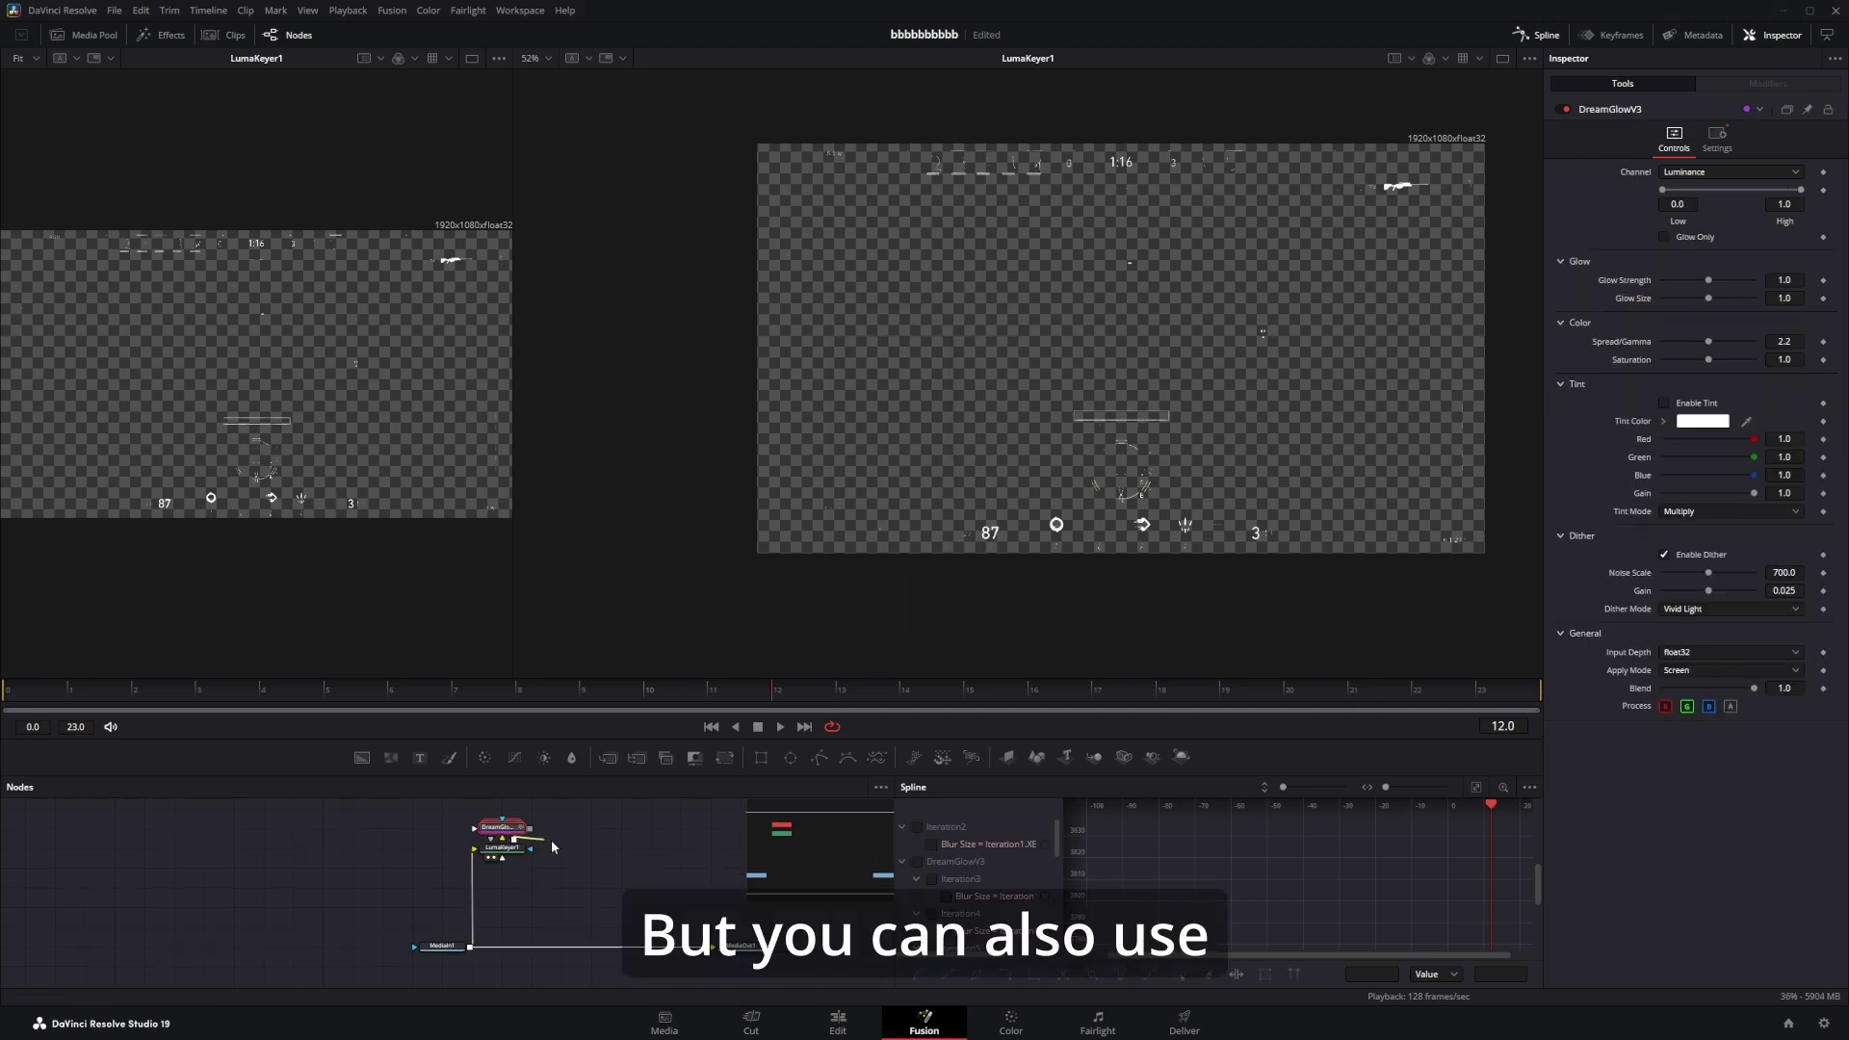
{"action": "left_click_drag", "start_coordinate": [516, 836], "coordinate": [588, 853]}
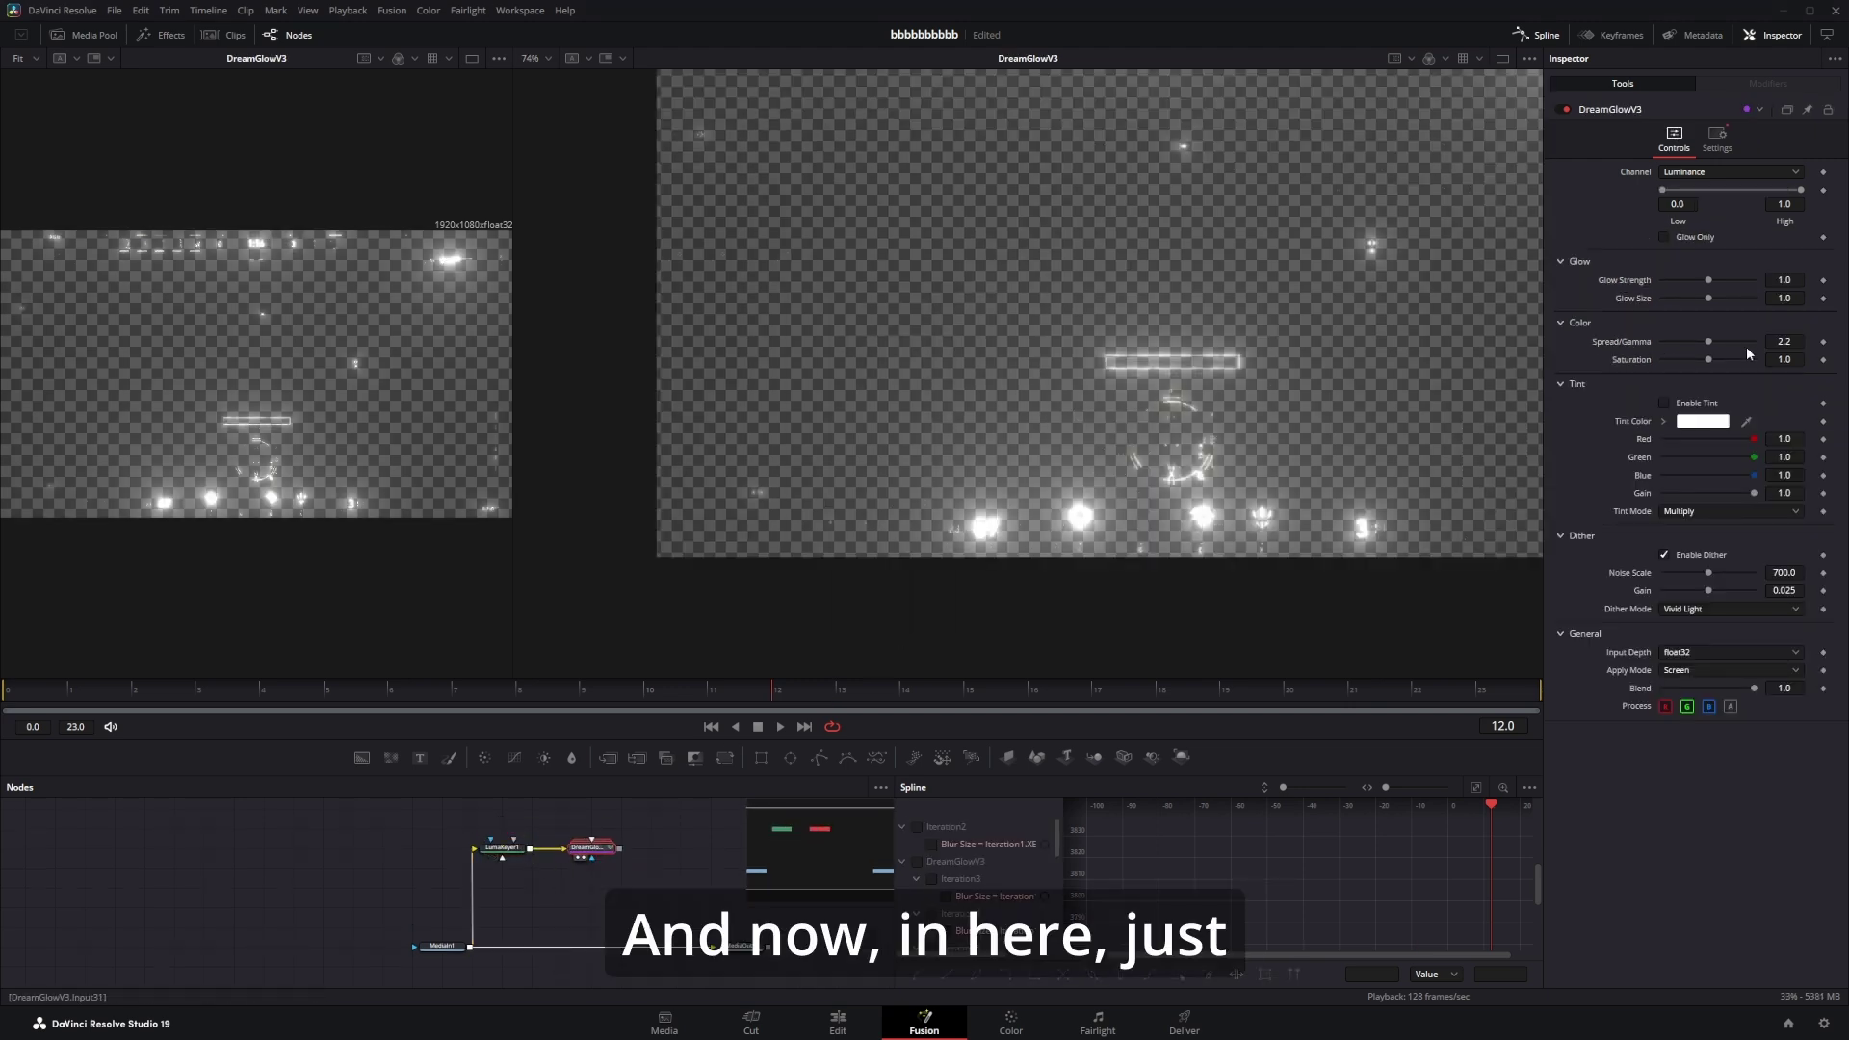
Lower the DreamGlow node's glow strength to 0.3 and enable Glow Only.
{"action": "left_click_drag", "start_coordinate": [1362, 413], "coordinate": [1195, 491]}
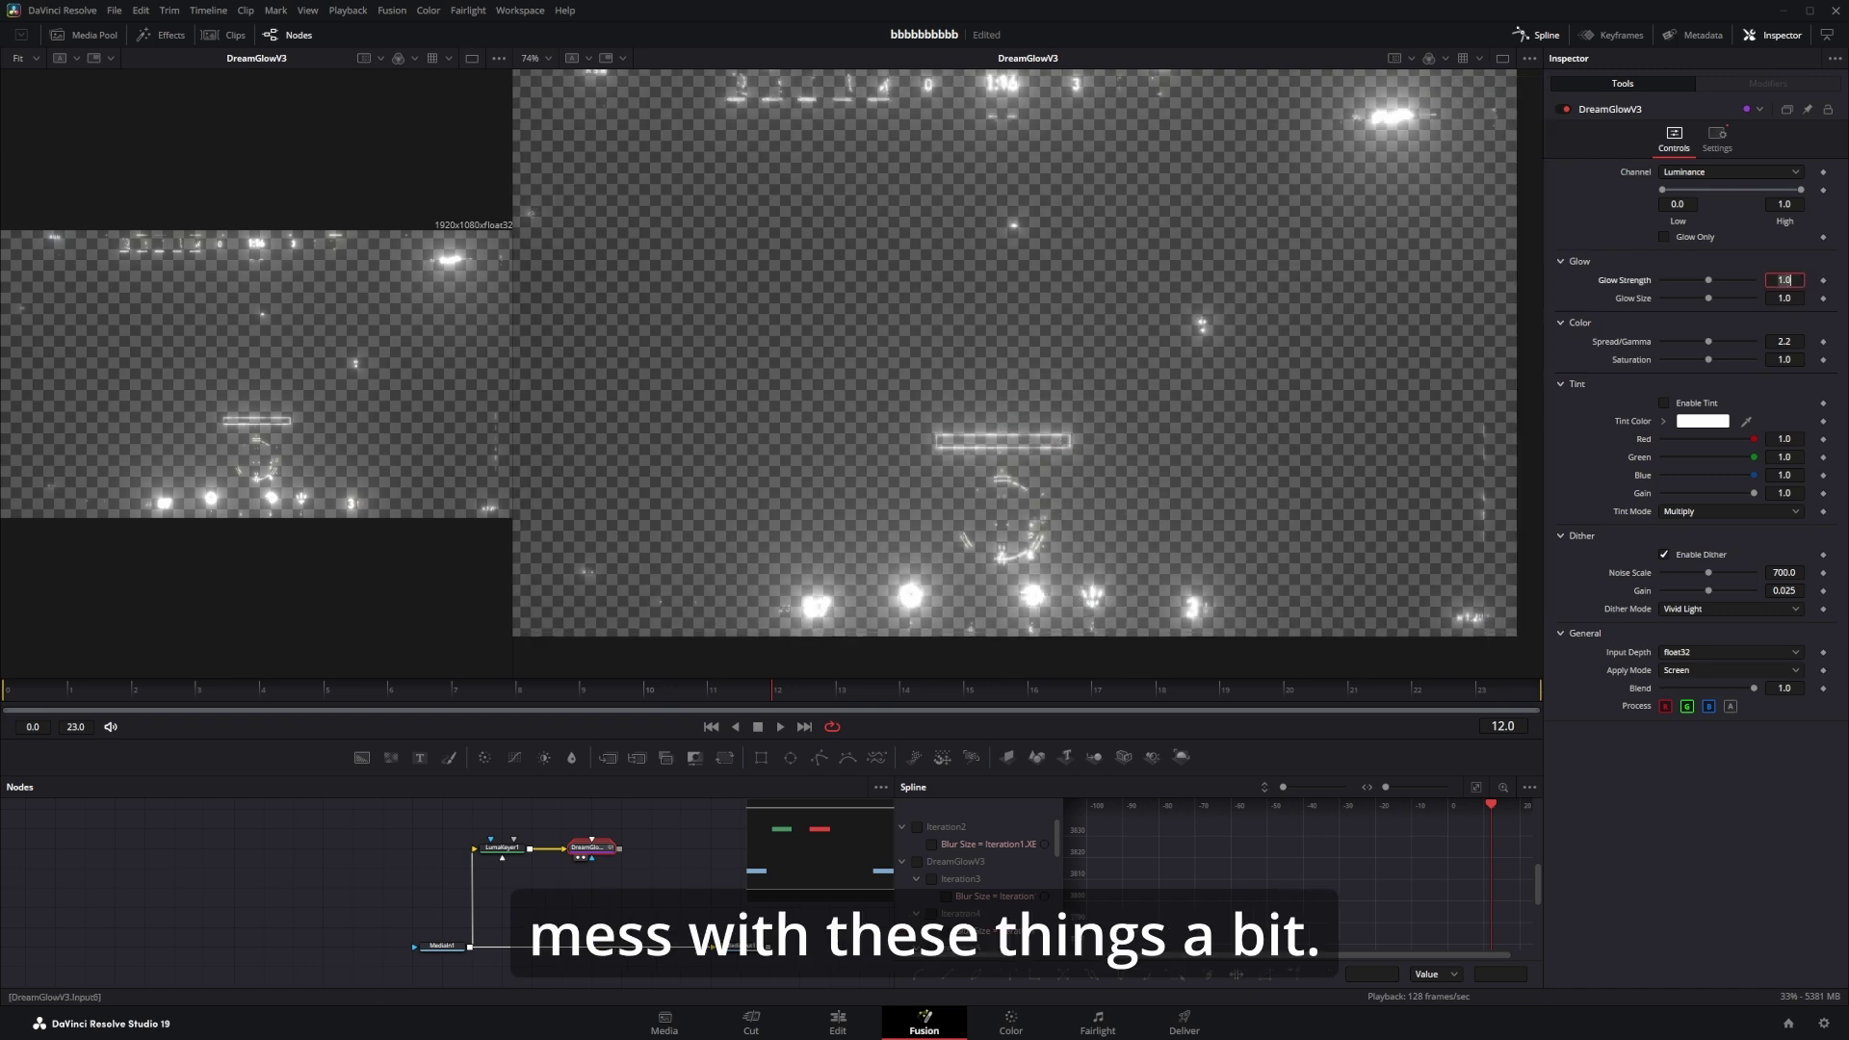
{"action": "type", "text": "0.5"}
{"action": "key", "text": "Return"}
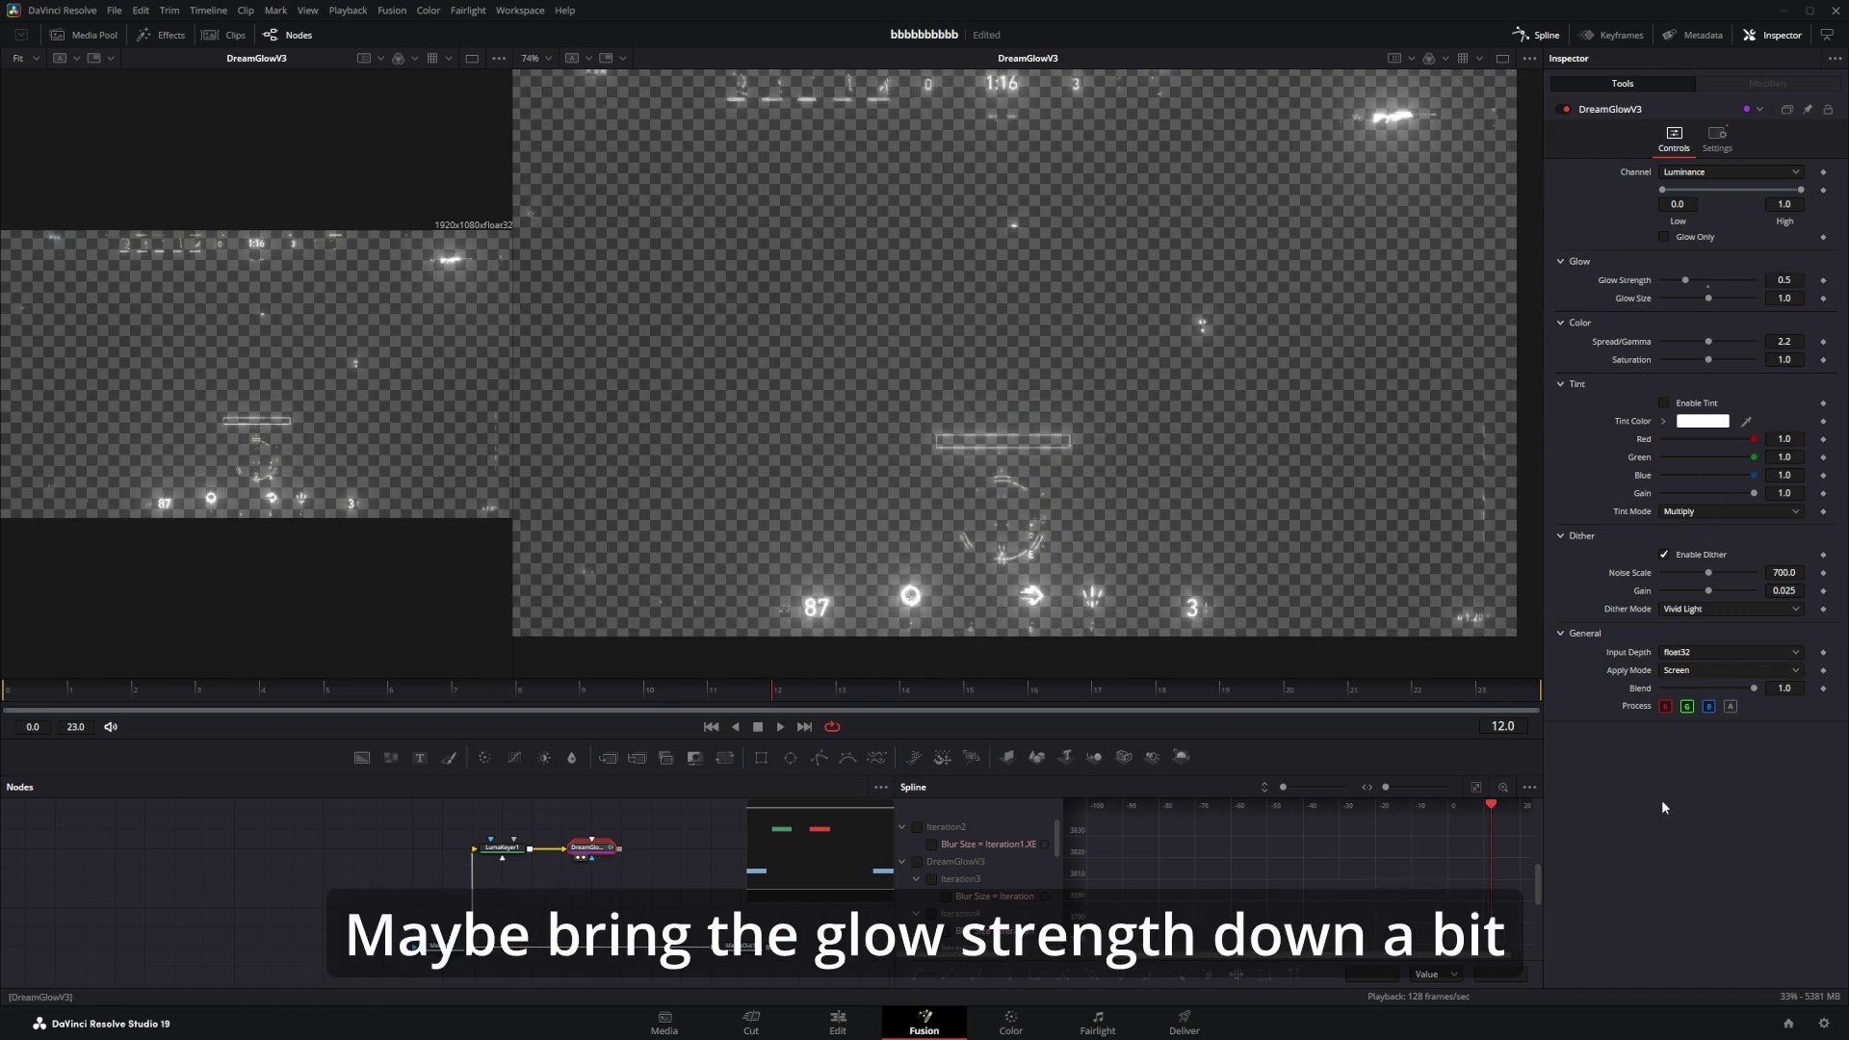
{"action": "left_click_drag", "start_coordinate": [1685, 280], "coordinate": [1676, 280]}
{"action": "left_click", "coordinate": [1664, 237]}
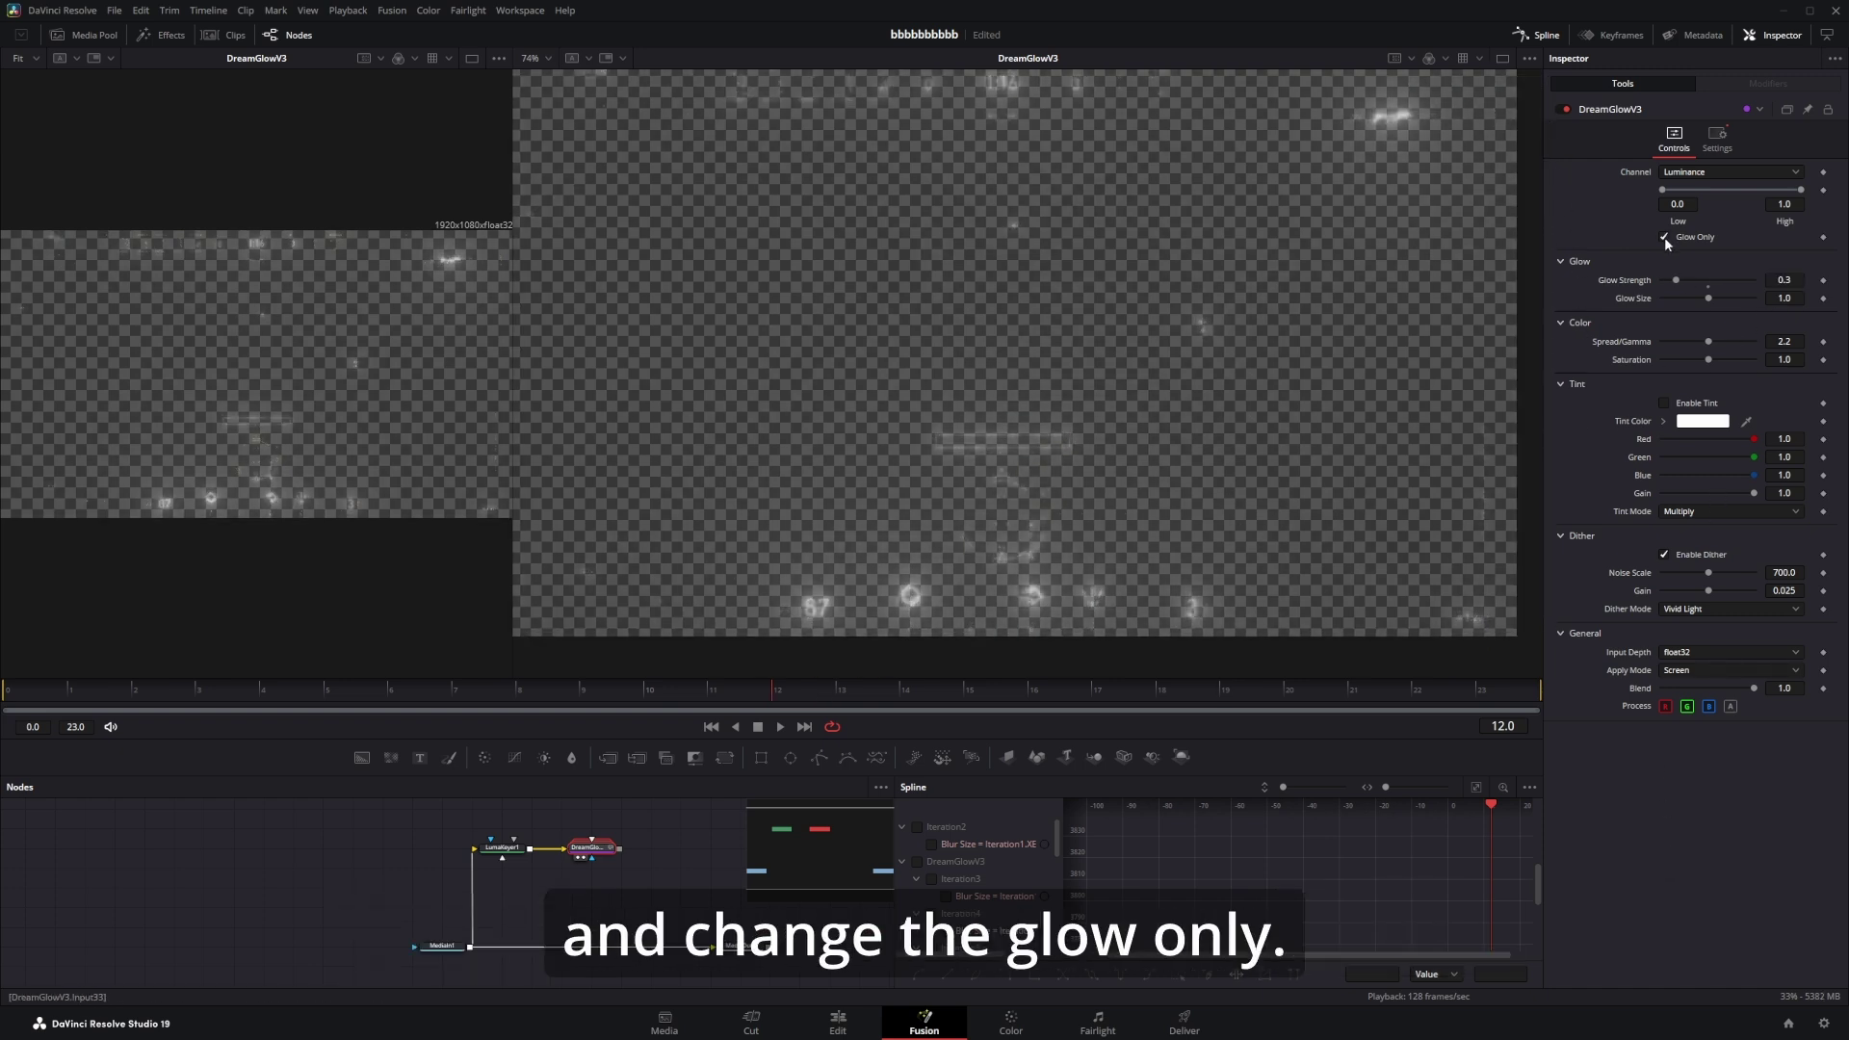
Merge the glow output over the original footage and insert a Color Corrector node after MediaIn1.
{"action": "left_click_drag", "start_coordinate": [621, 849], "coordinate": [654, 949]}
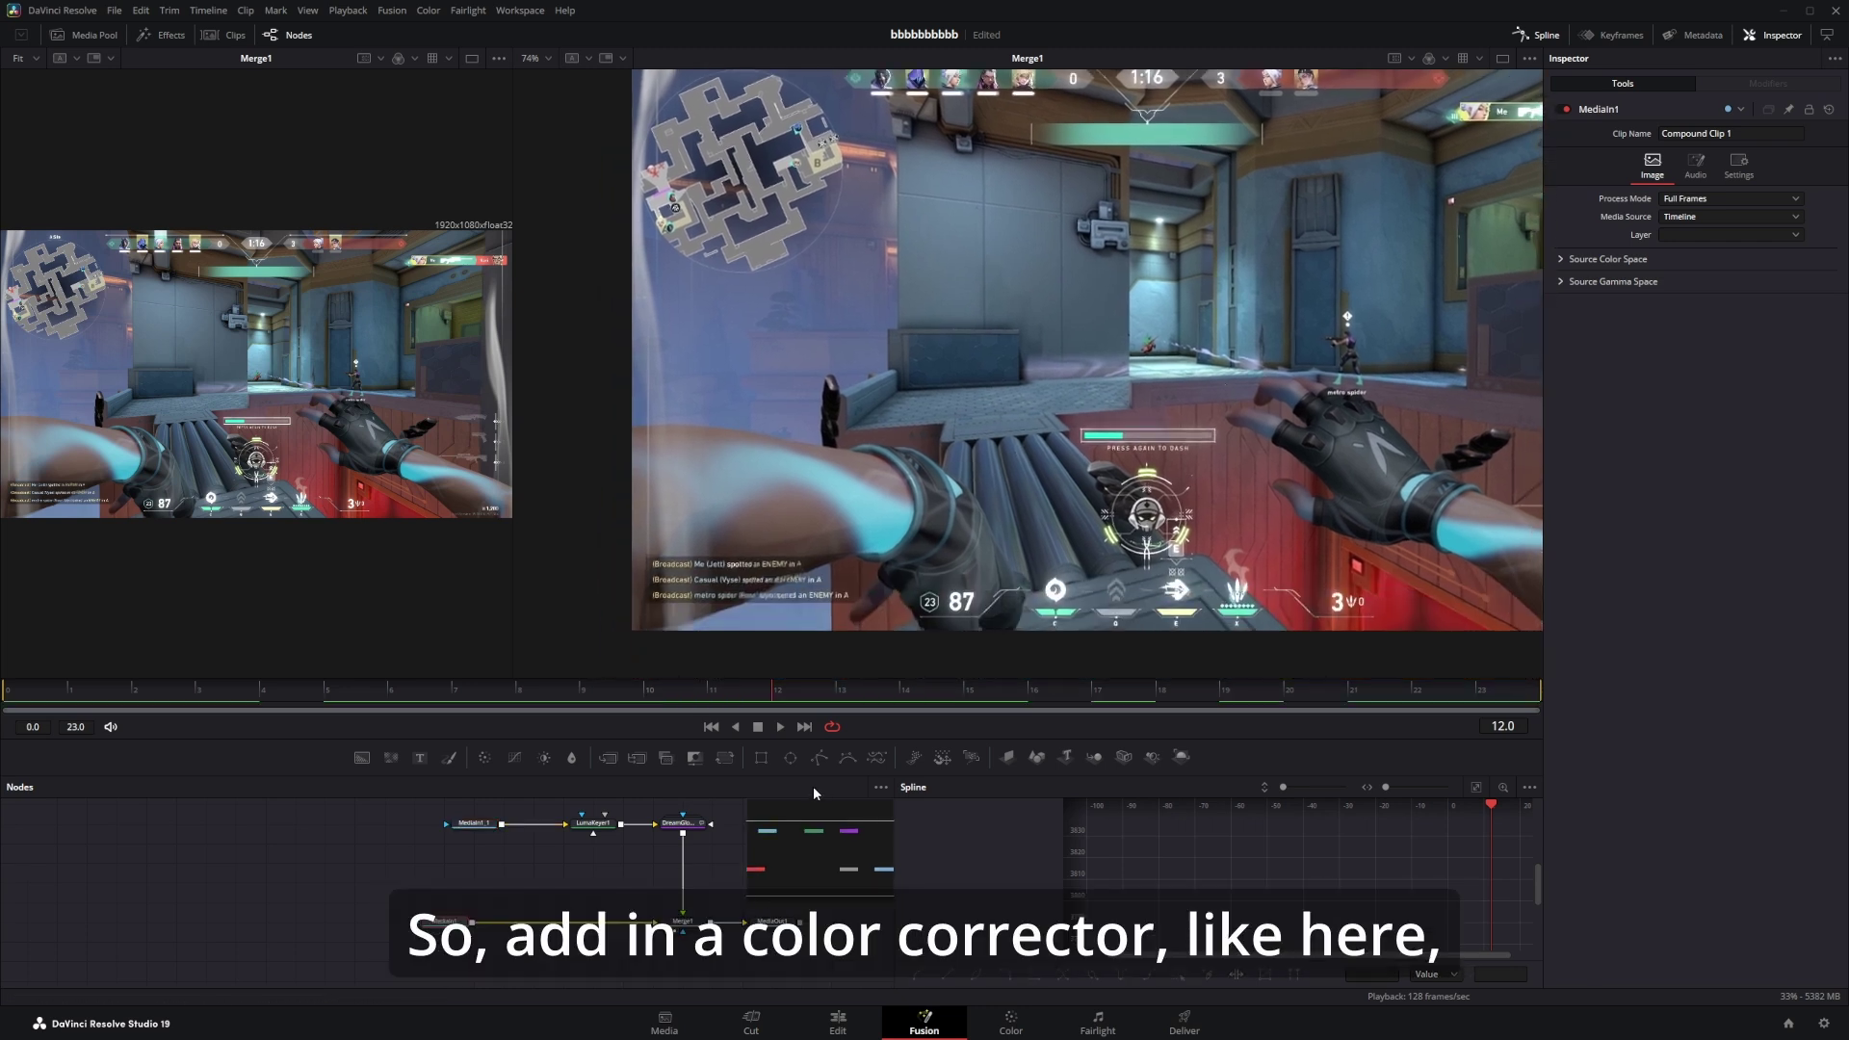
{"action": "key", "text": "shift+space"}
{"action": "type", "text": "cc"}
{"action": "left_click", "coordinate": [964, 616]}
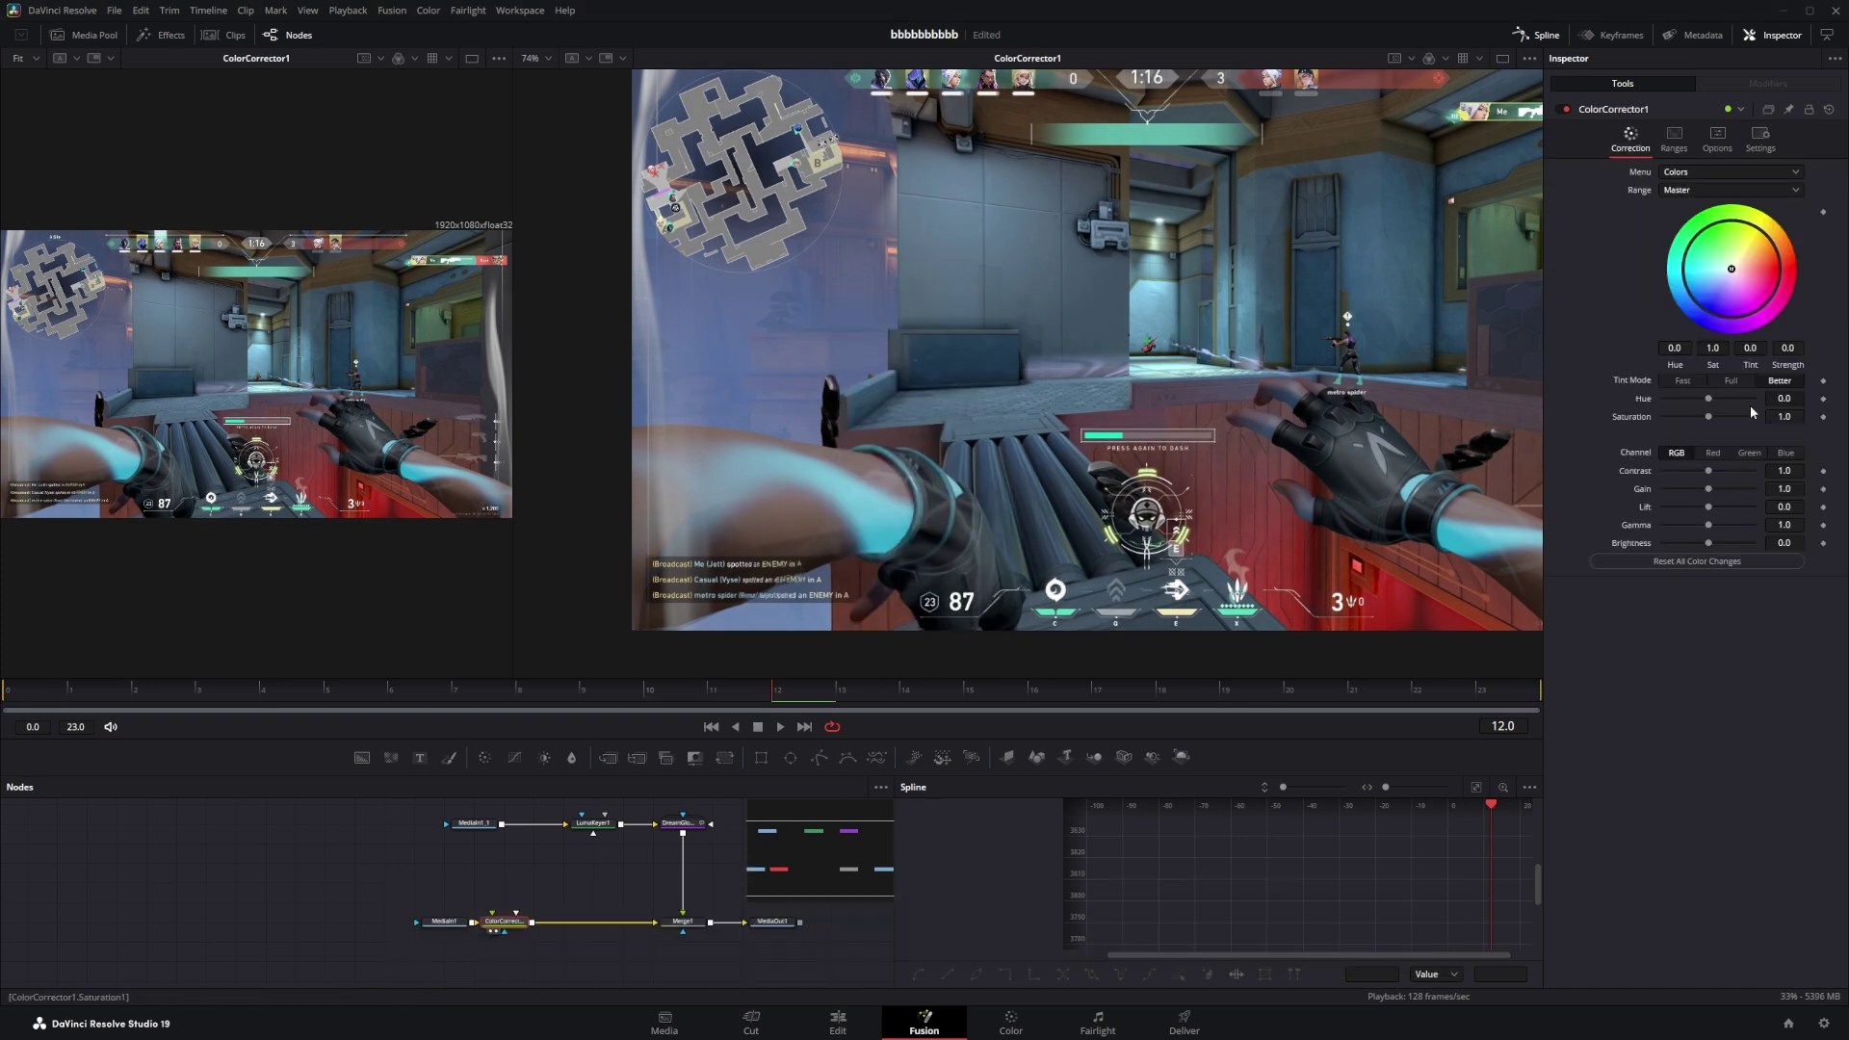
Set the Color Corrector's saturation to 0.6 and both its gamma and gain to 0.7.
{"action": "left_click", "coordinate": [1784, 416]}
{"action": "type", "text": "0.6"}
{"action": "key", "text": "Return"}
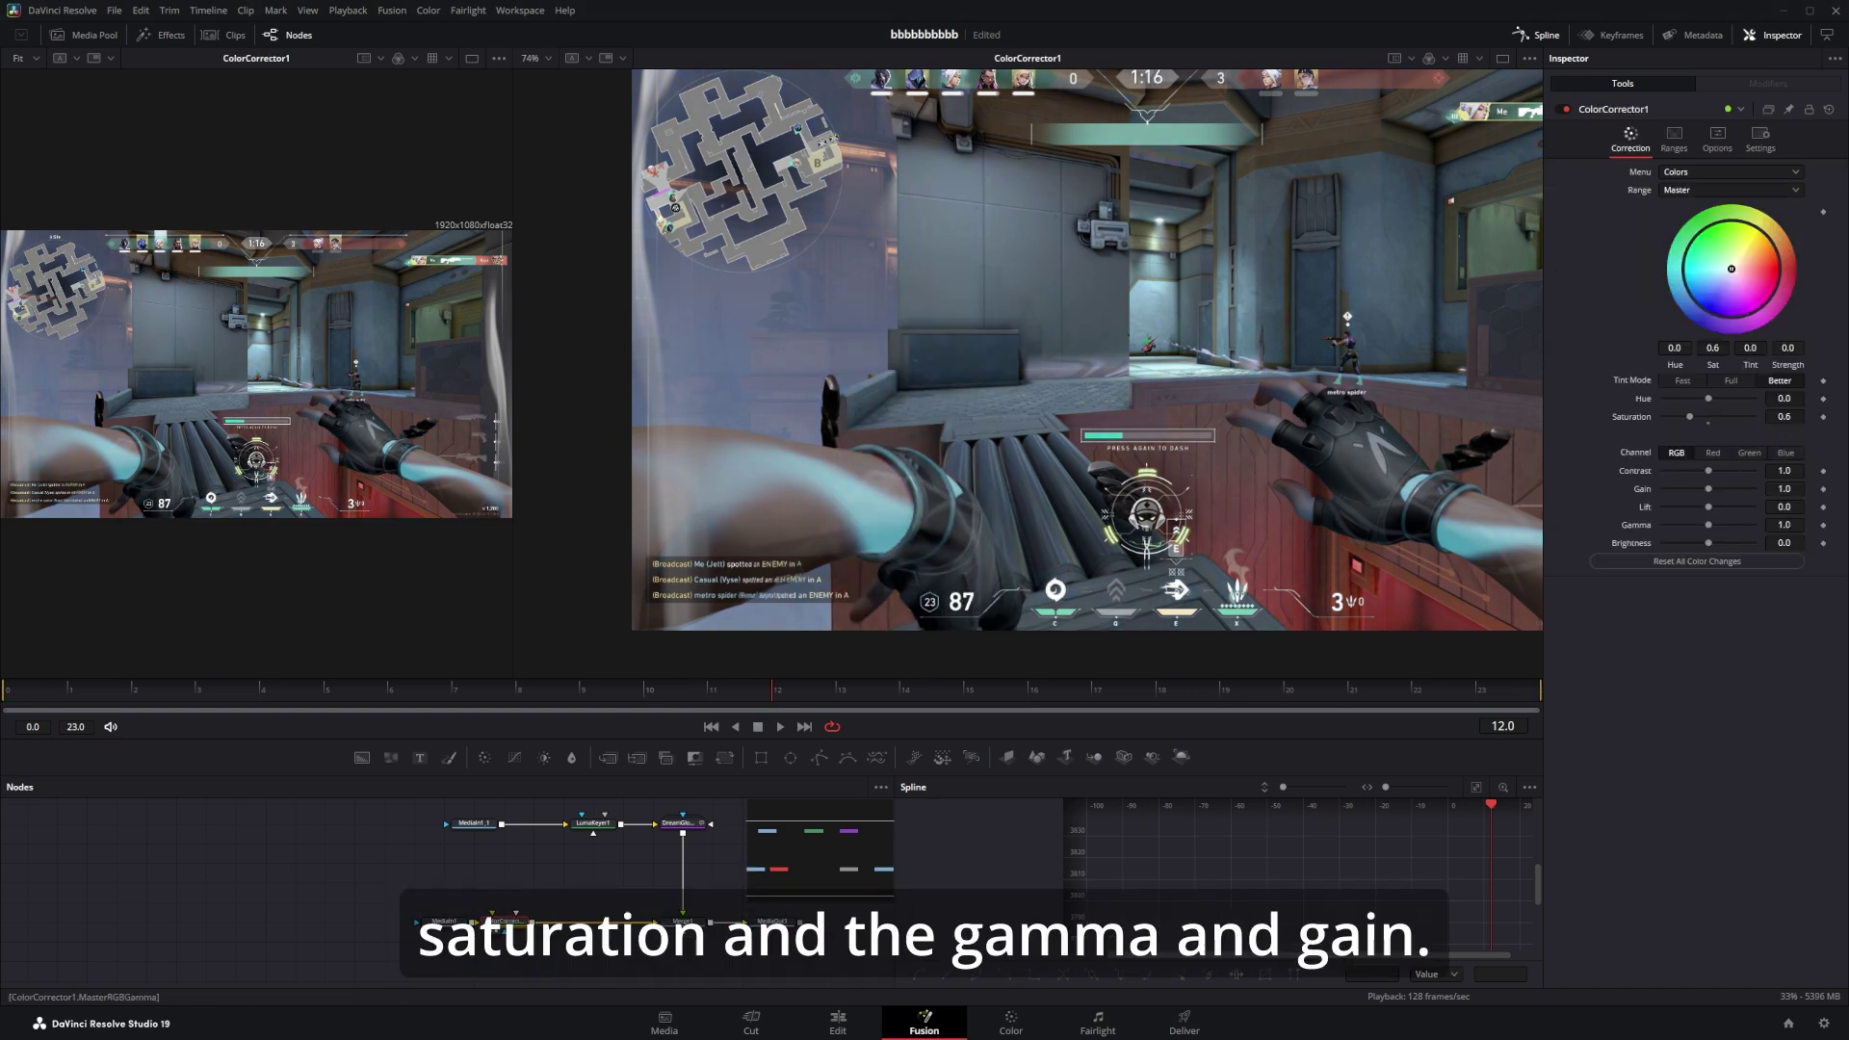
{"action": "key", "text": "Return"}
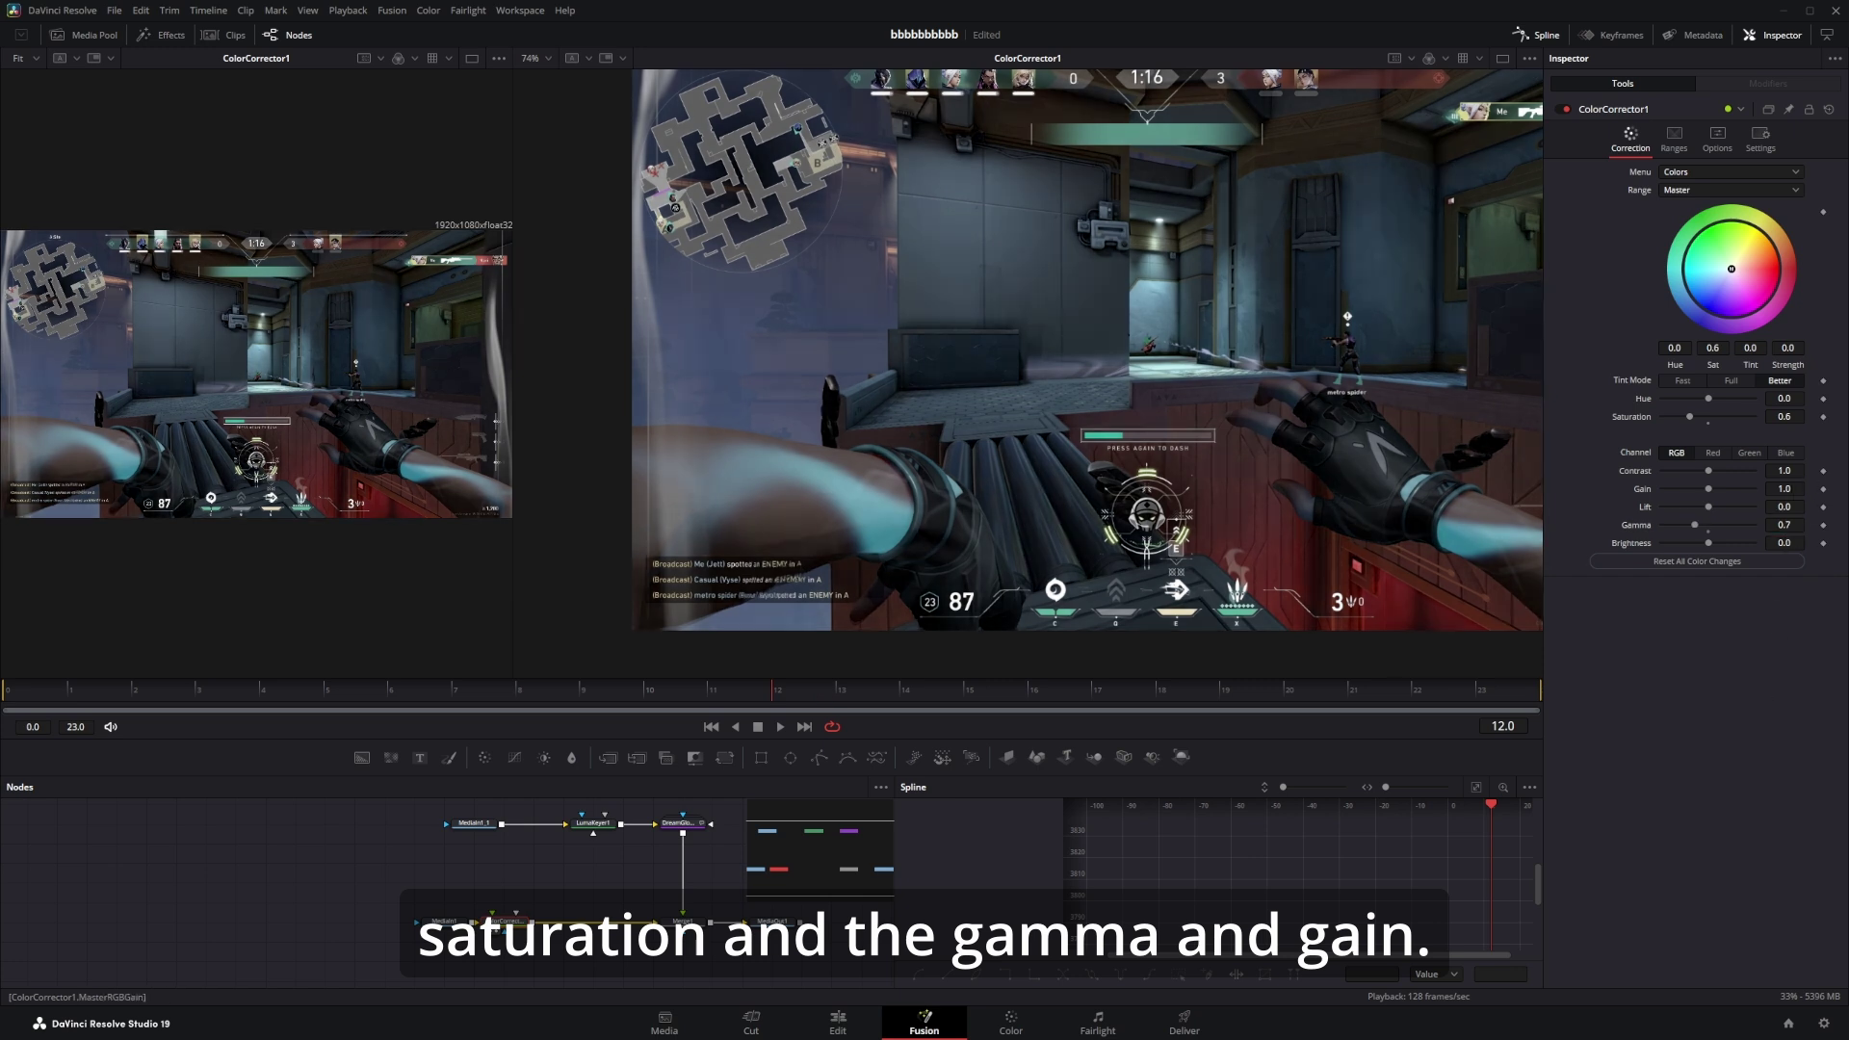
{"action": "type", "text": "0.7"}
{"action": "key", "text": "Return"}
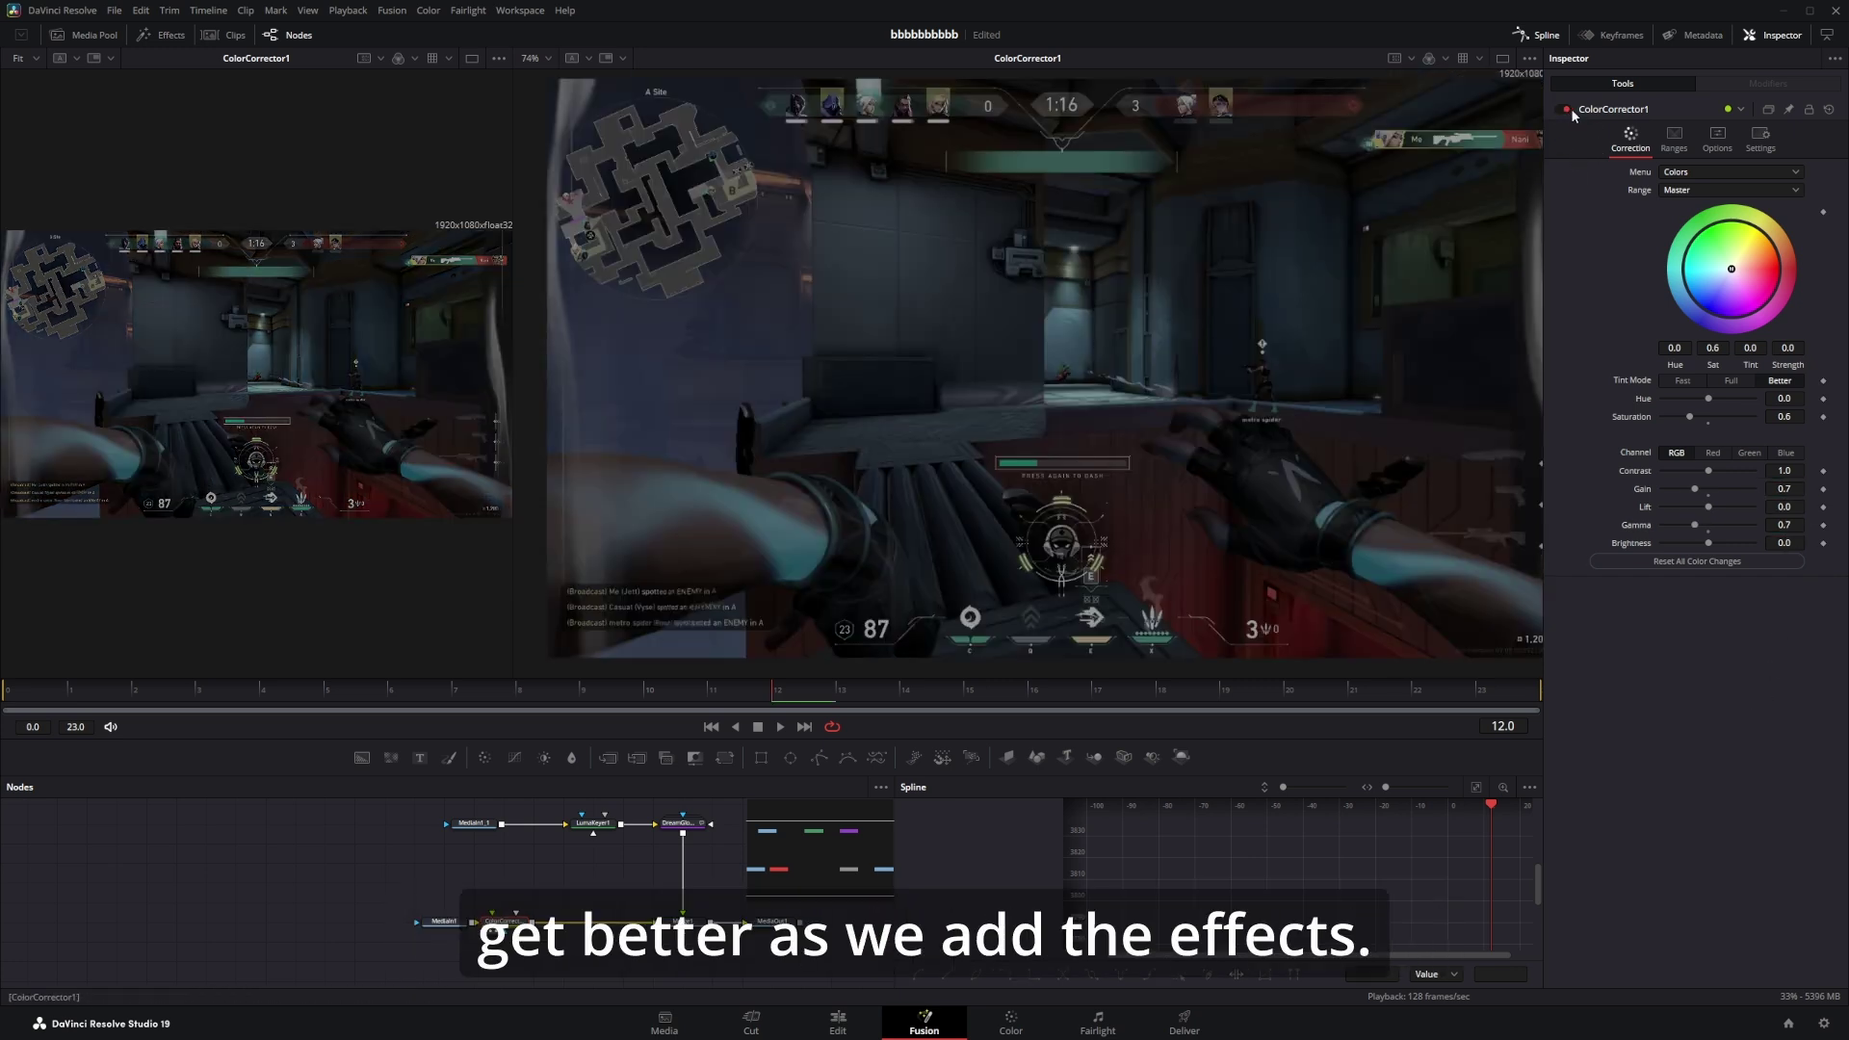
Show the Merge1 node in both viewers to check the HUD glow over the darkened footage.
{"action": "left_click", "coordinate": [682, 922]}
{"action": "key", "text": "1"}
{"action": "key", "text": "2"}
{"action": "left_click", "coordinate": [599, 962]}
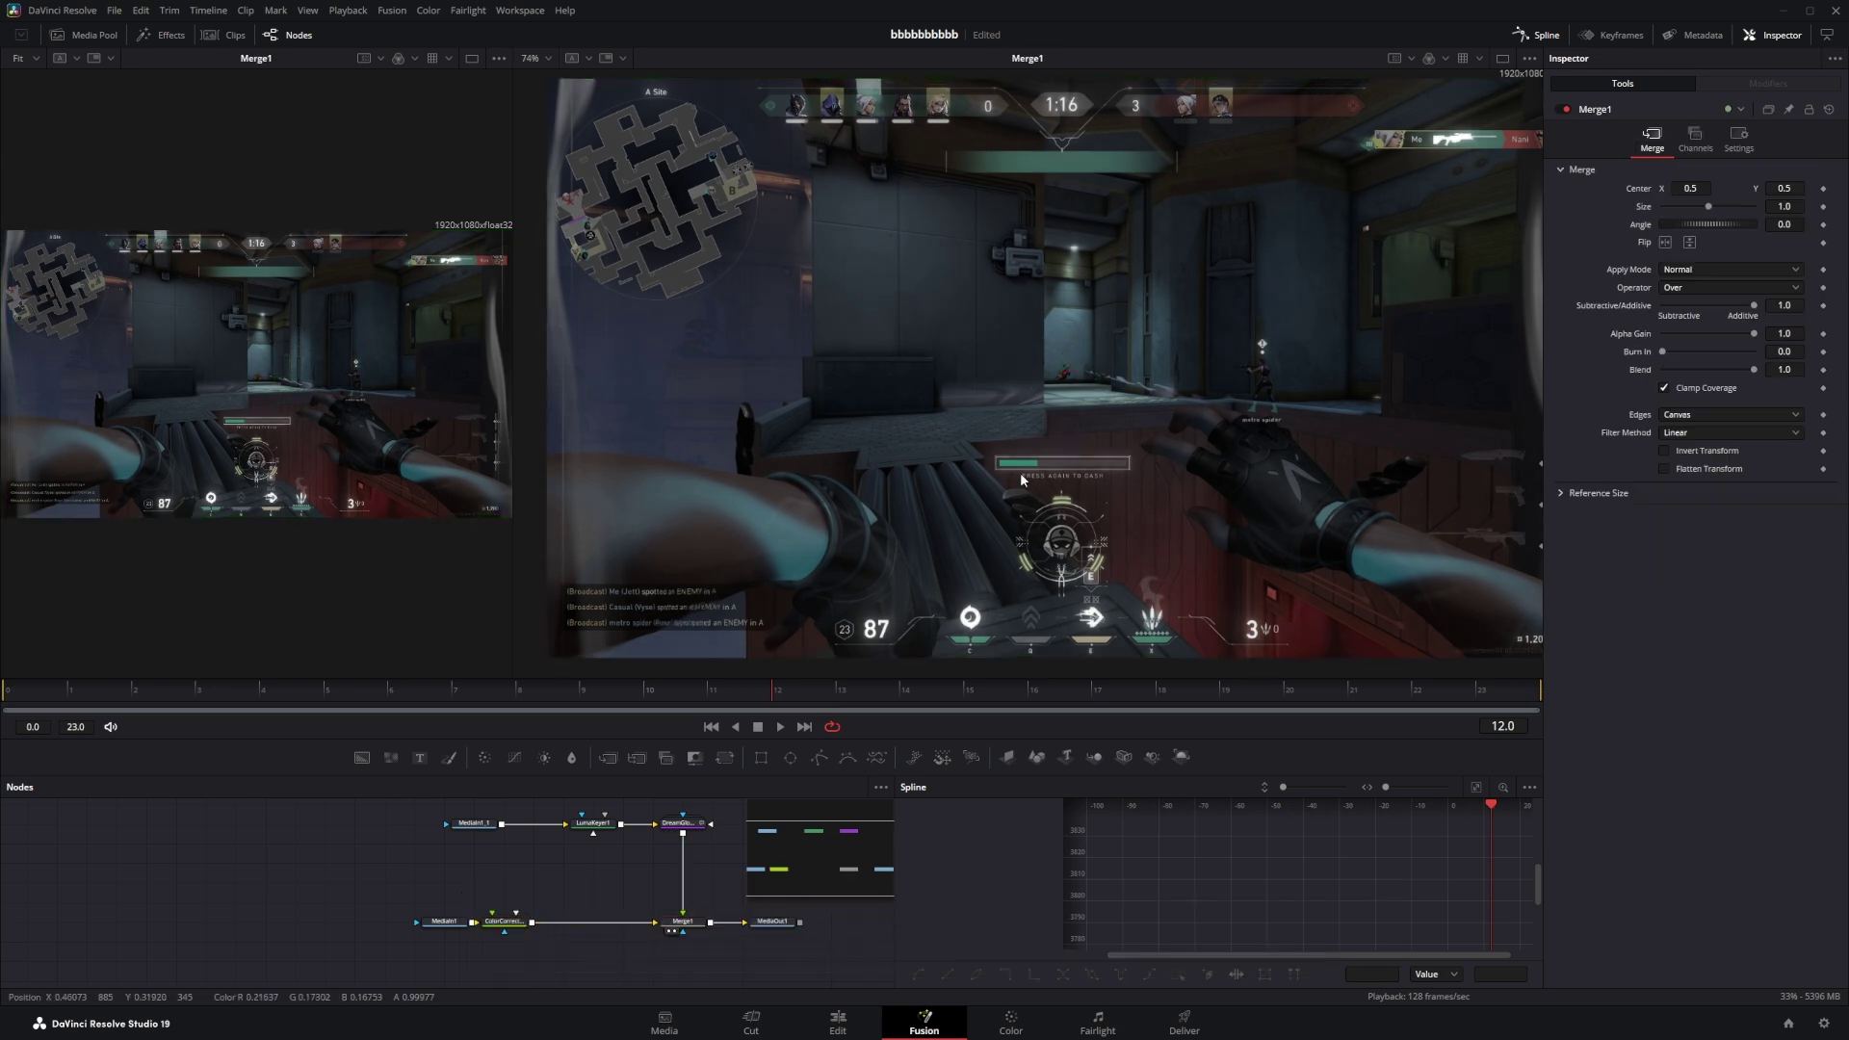
{"action": "left_click_drag", "start_coordinate": [1133, 473], "coordinate": [1093, 459]}
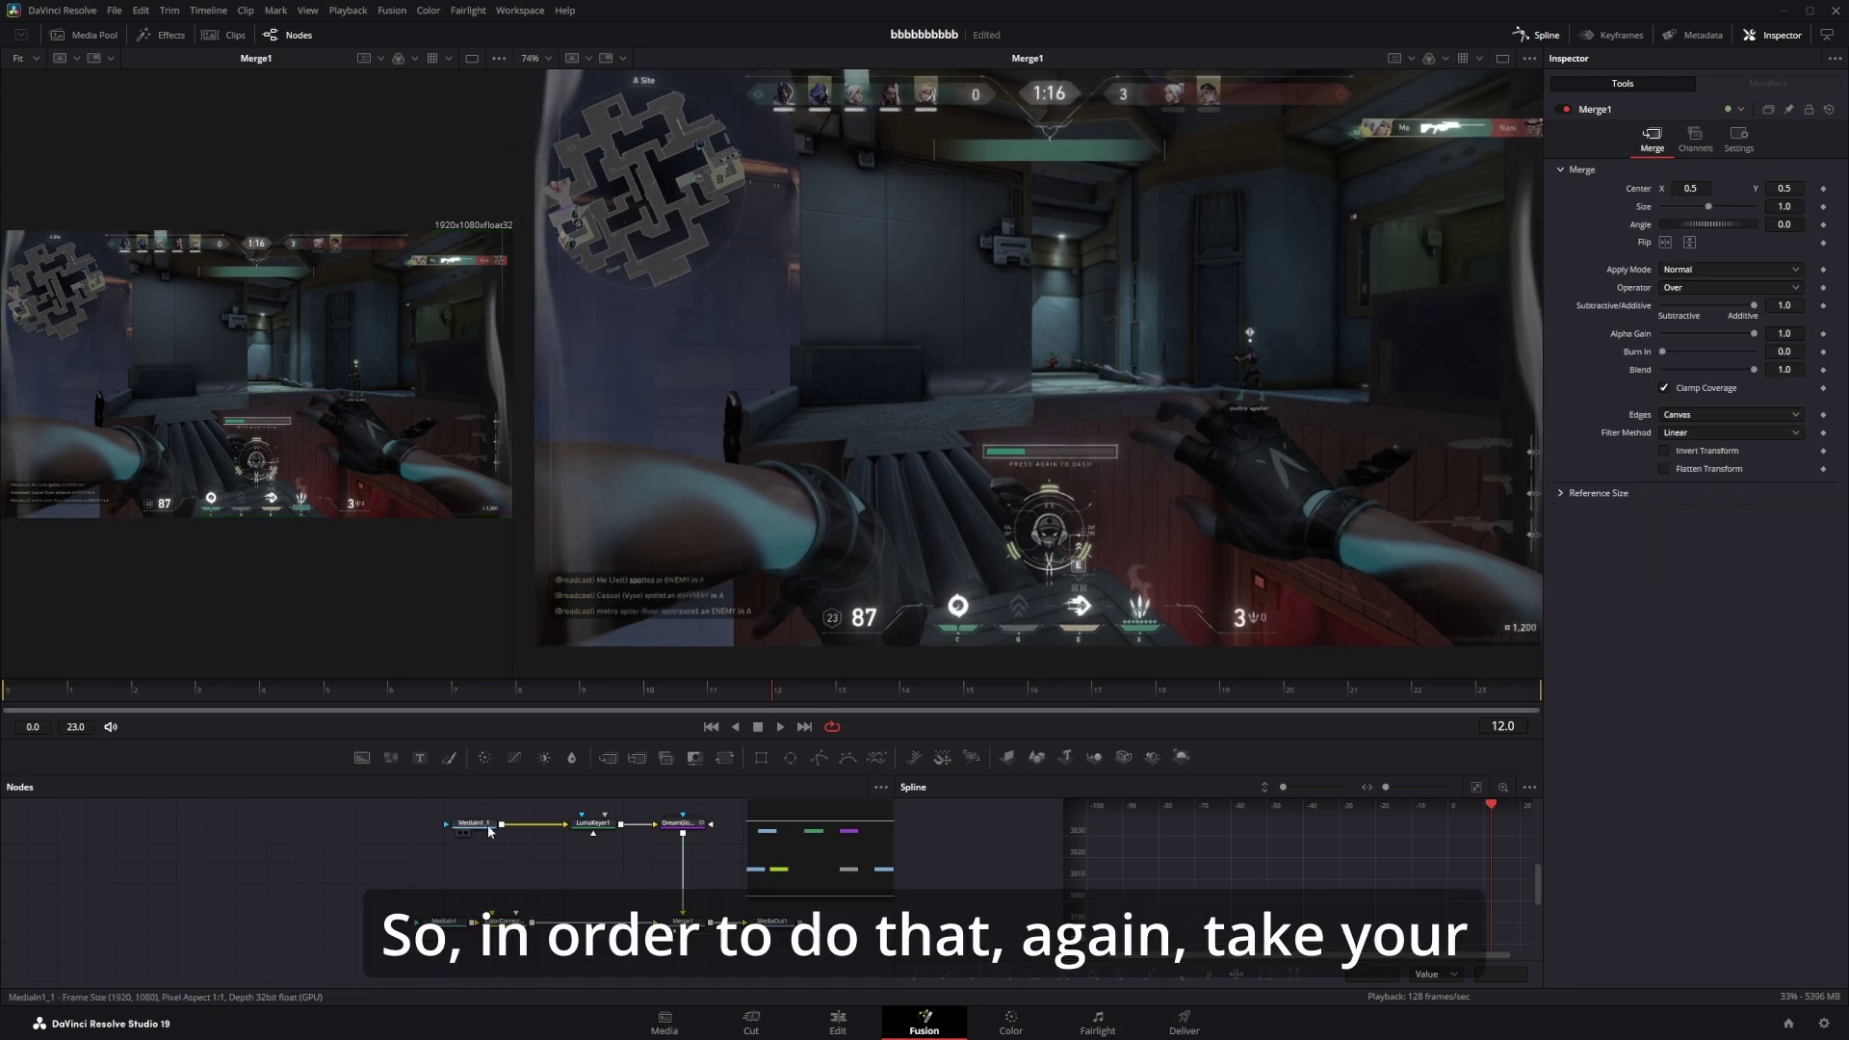
Paste a copy of the MediaIn node below the main node chain and show it in both viewers.
{"action": "left_click_drag", "start_coordinate": [487, 825], "coordinate": [457, 825]}
{"action": "left_click_drag", "start_coordinate": [512, 883], "coordinate": [528, 784]}
{"action": "left_click", "coordinate": [443, 922]}
{"action": "key", "text": "ctrl+v"}
{"action": "left_click_drag", "start_coordinate": [435, 922], "coordinate": [468, 924]}
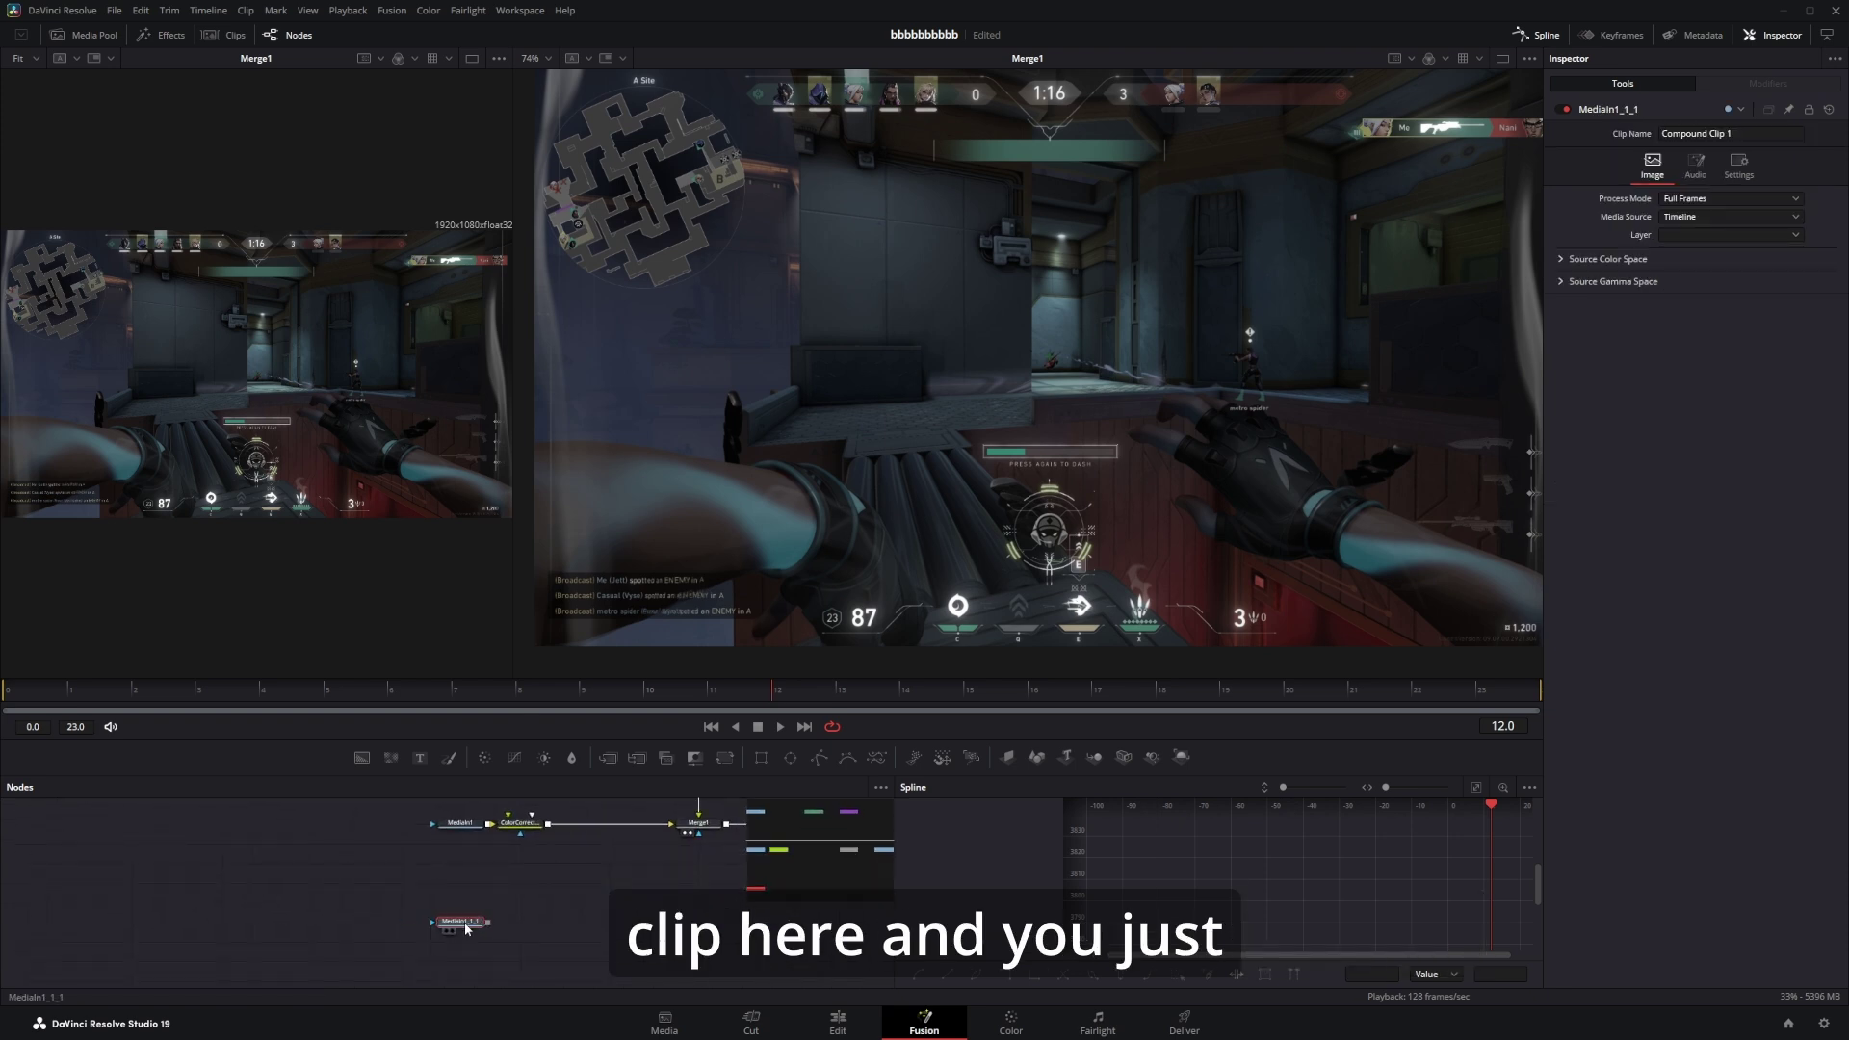
{"action": "key", "text": "1"}
{"action": "key", "text": "2"}
{"action": "left_click_drag", "start_coordinate": [757, 545], "coordinate": [811, 547]}
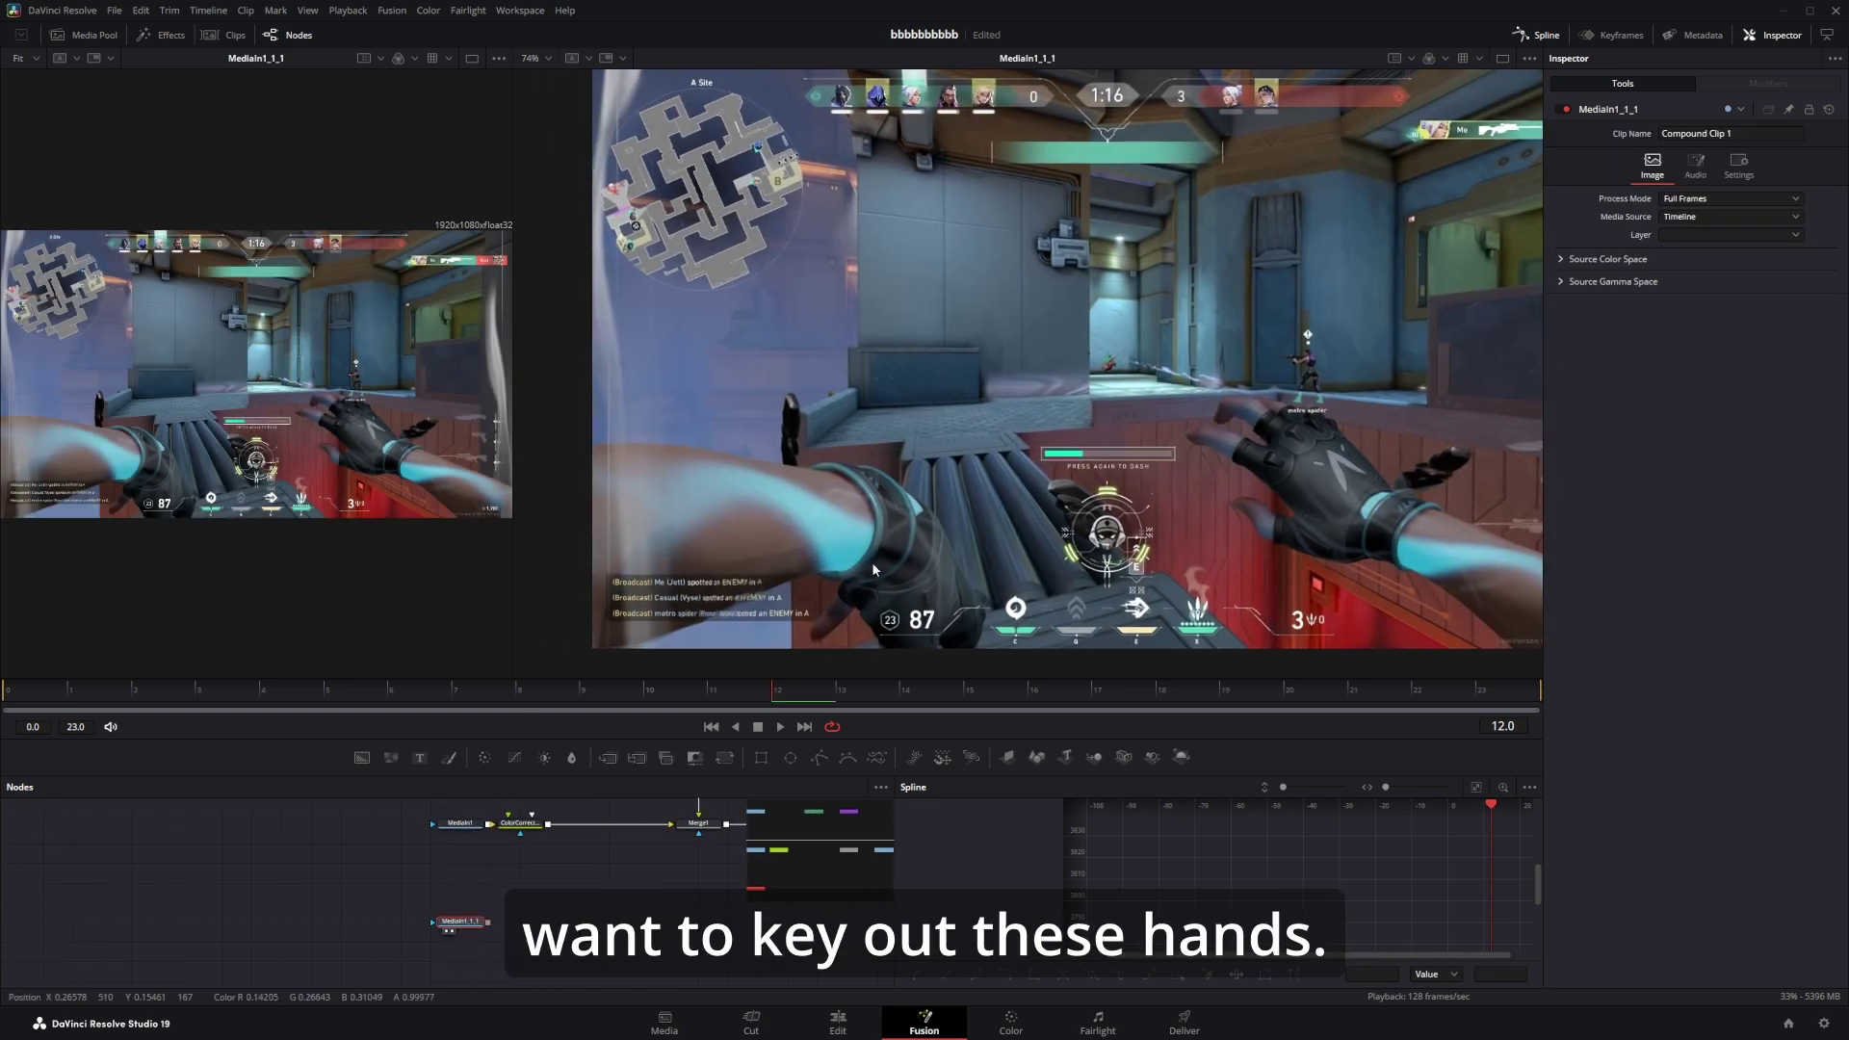
Add a Chroma Keyer node after the pasted MediaIn node and show it in both viewers.
{"action": "key", "text": "shift+space"}
{"action": "type", "text": "chroma"}
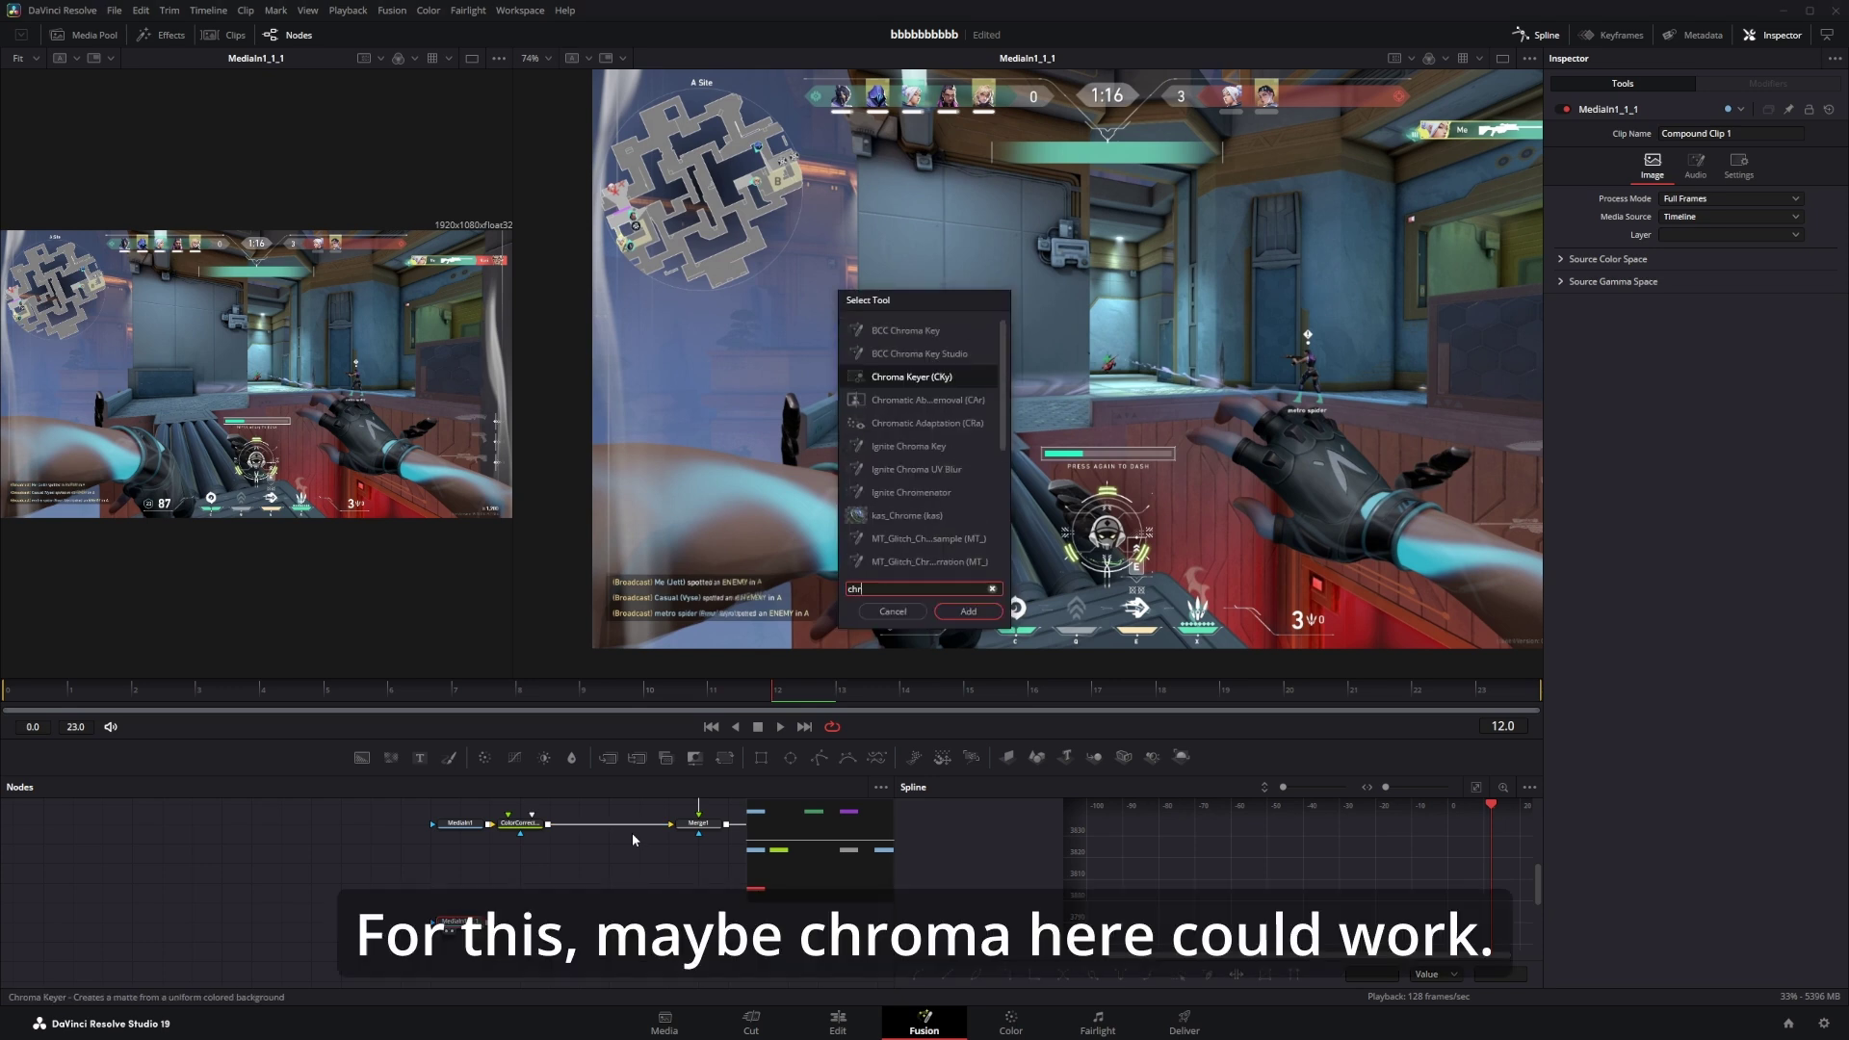
{"action": "left_click", "coordinate": [967, 611]}
{"action": "key", "text": "1"}
{"action": "key", "text": "2"}
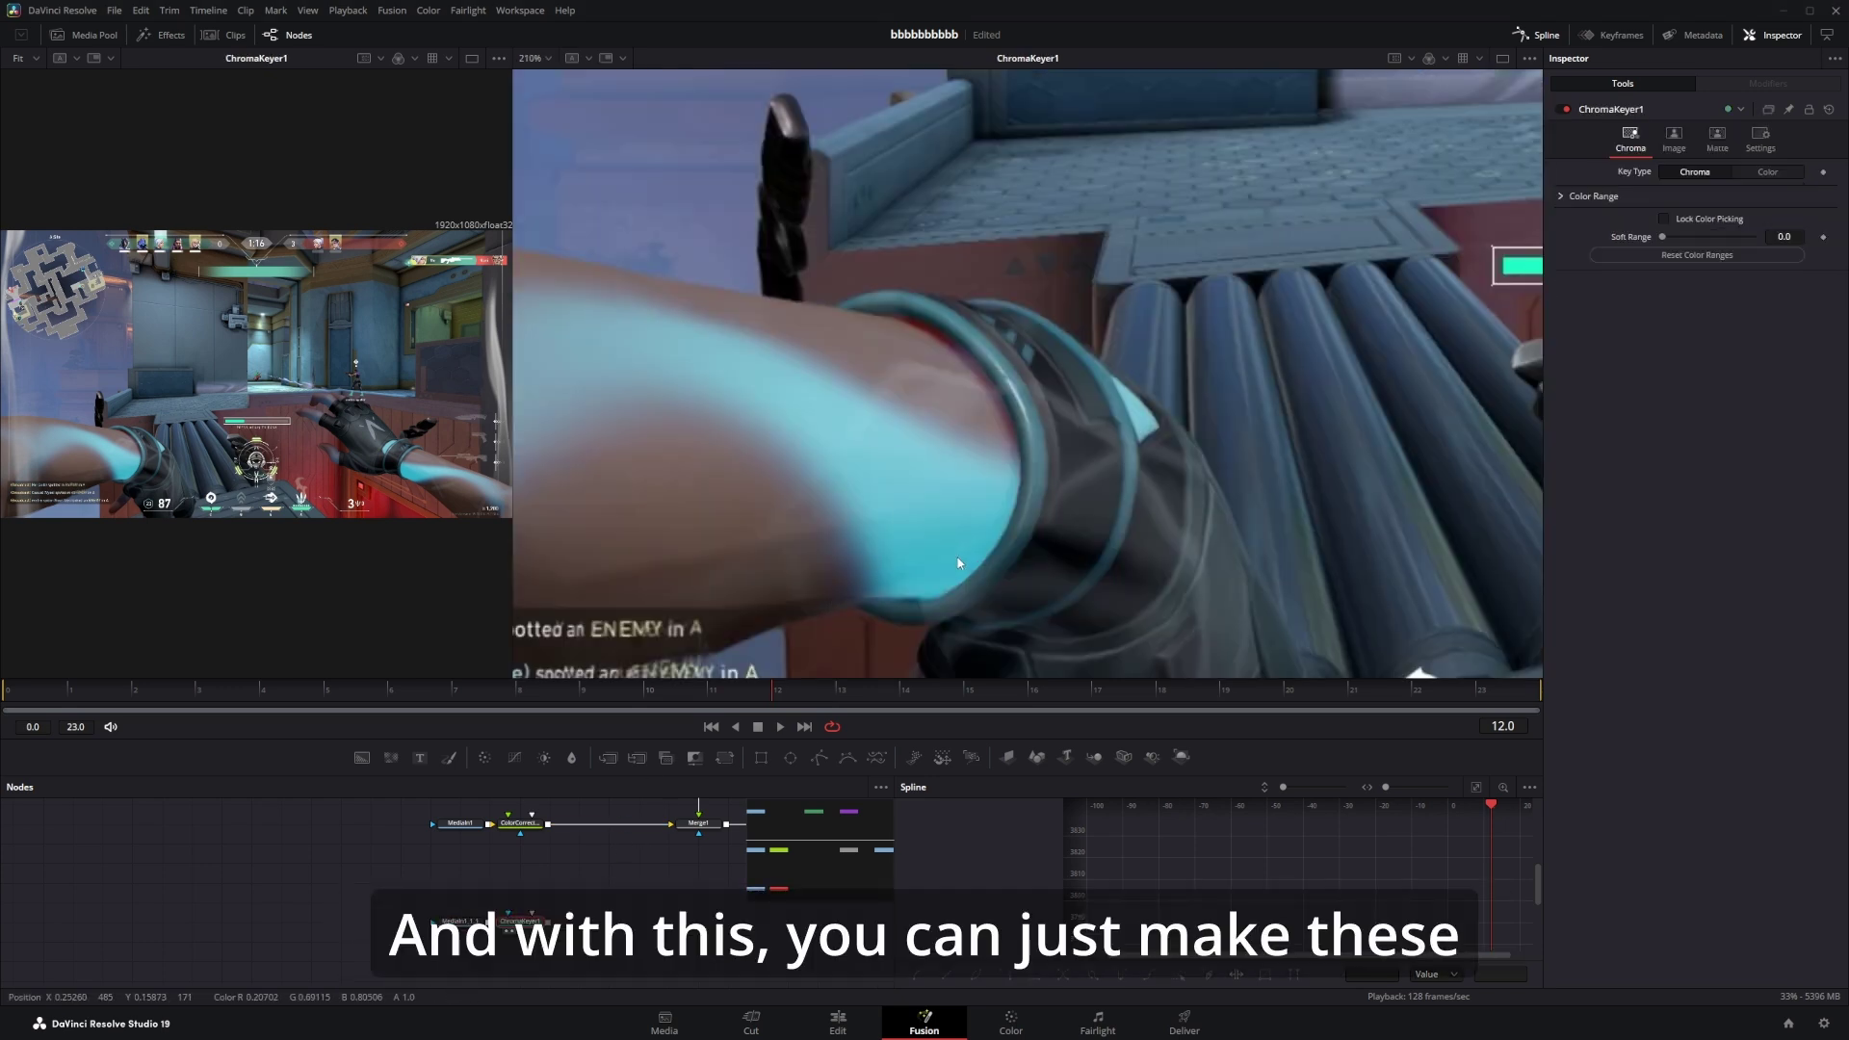
Key out the cyan glowing areas on the arm and glove by sampling their colors in the ChromaKeyer.
{"action": "left_click_drag", "start_coordinate": [957, 557], "coordinate": [887, 537]}
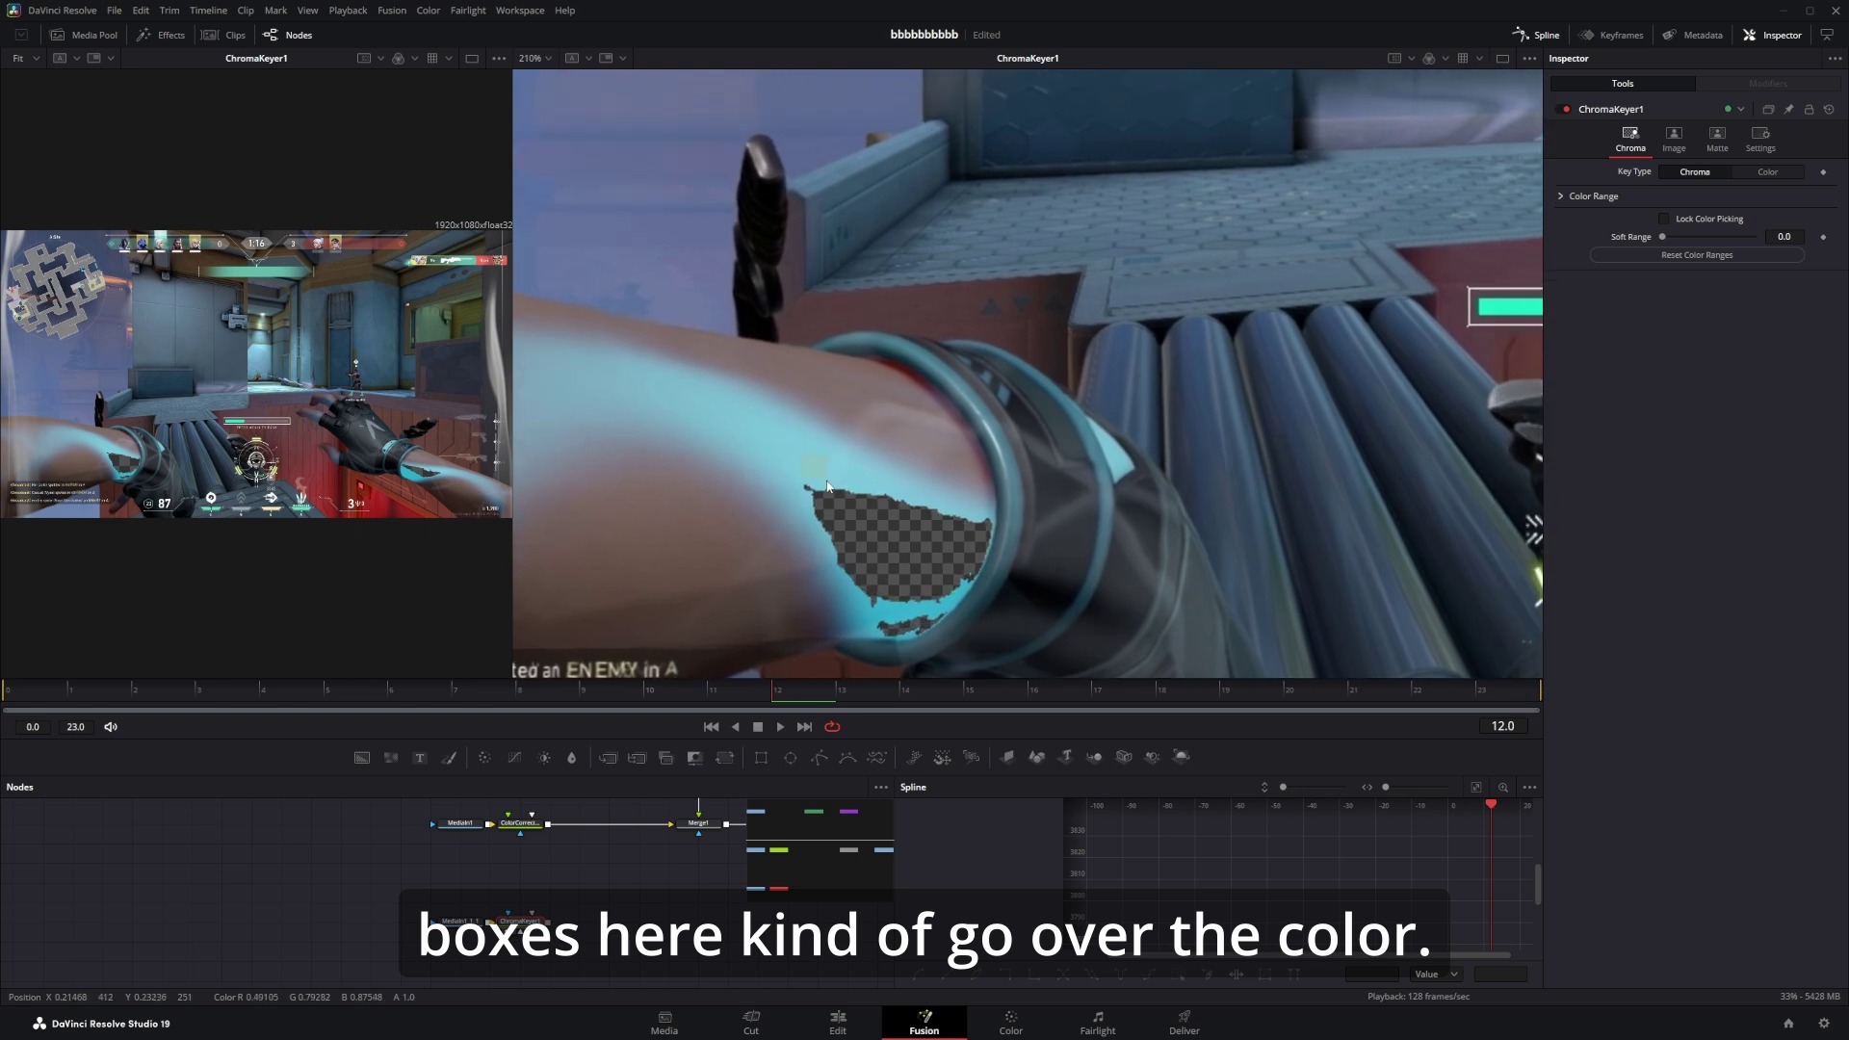
{"action": "left_click_drag", "start_coordinate": [827, 481], "coordinate": [887, 523]}
{"action": "scroll", "coordinate": [1178, 507], "scroll_direction": "up", "scroll_amount": 4}
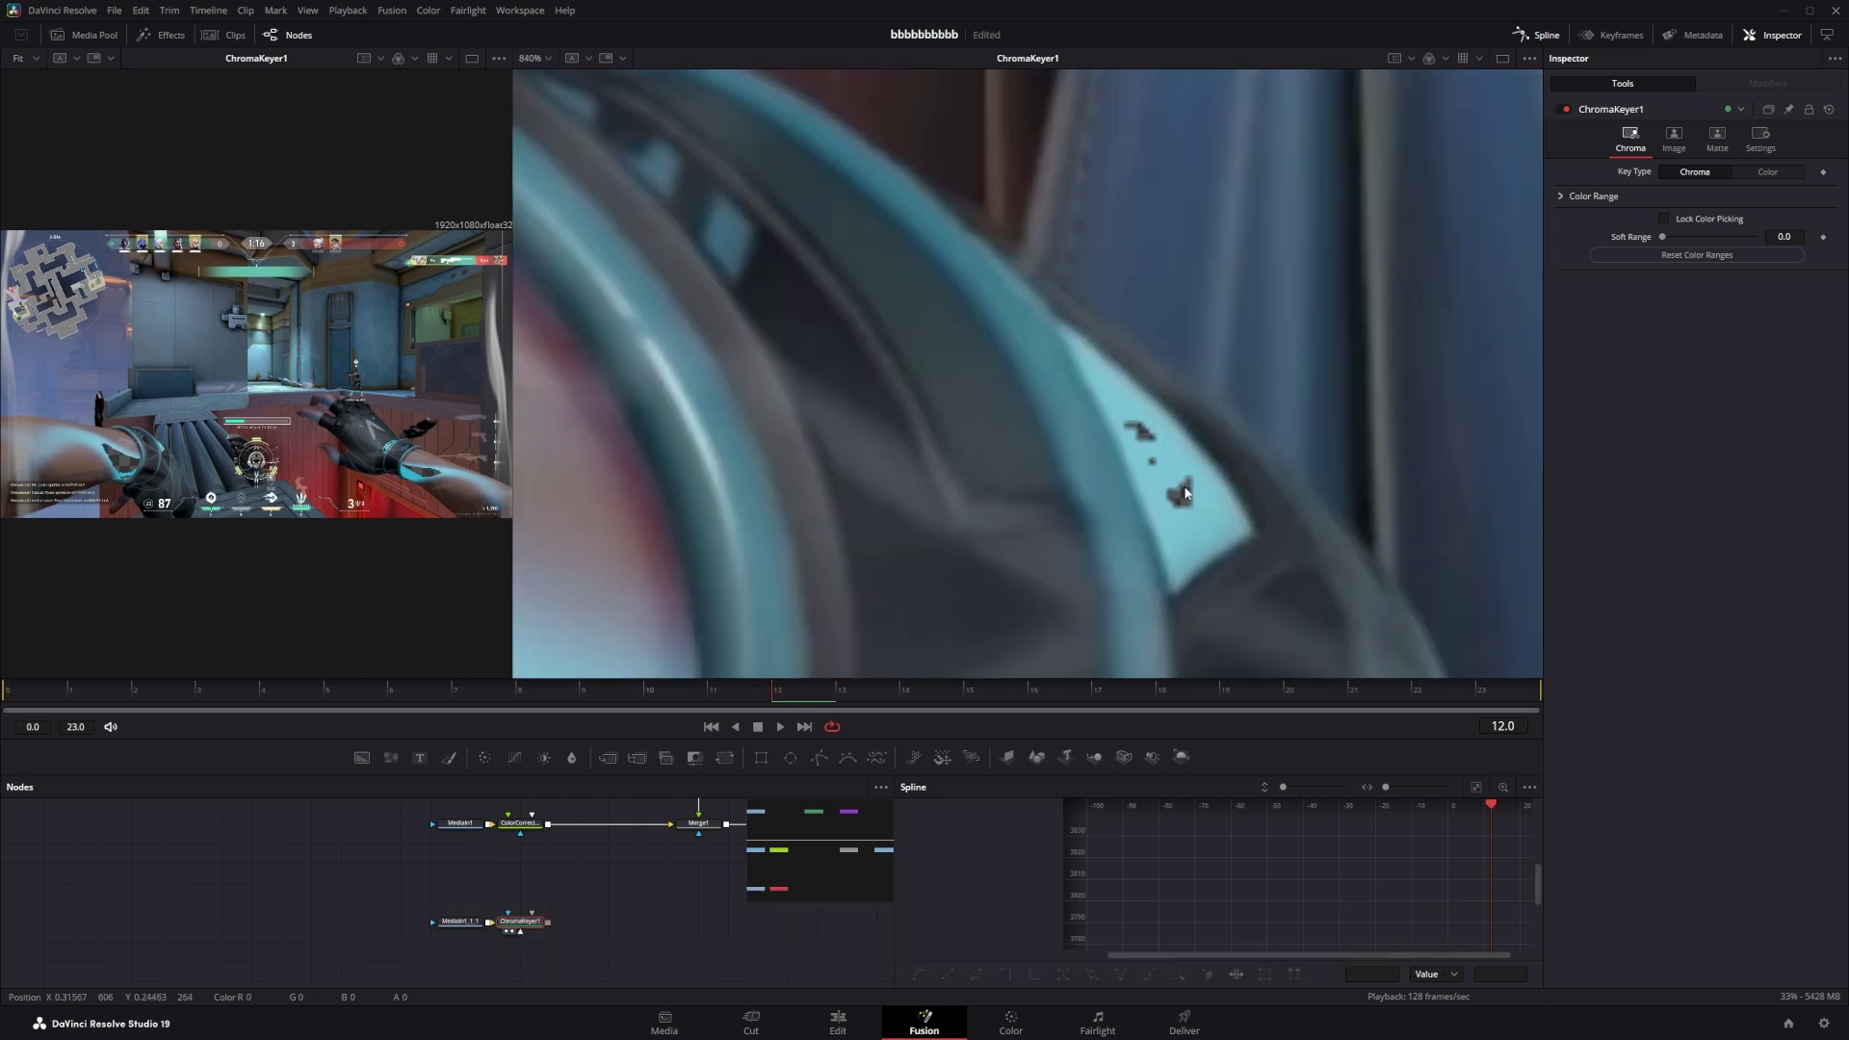
{"action": "scroll", "coordinate": [1184, 493], "scroll_direction": "down", "scroll_amount": 3}
{"action": "left_click_drag", "start_coordinate": [1040, 507], "coordinate": [1140, 510]}
{"action": "scroll", "coordinate": [1140, 510], "scroll_direction": "down", "scroll_amount": 5}
Examine the key's alpha and color result against the source clip, including the wall area behind the hands.
{"action": "key", "text": "a"}
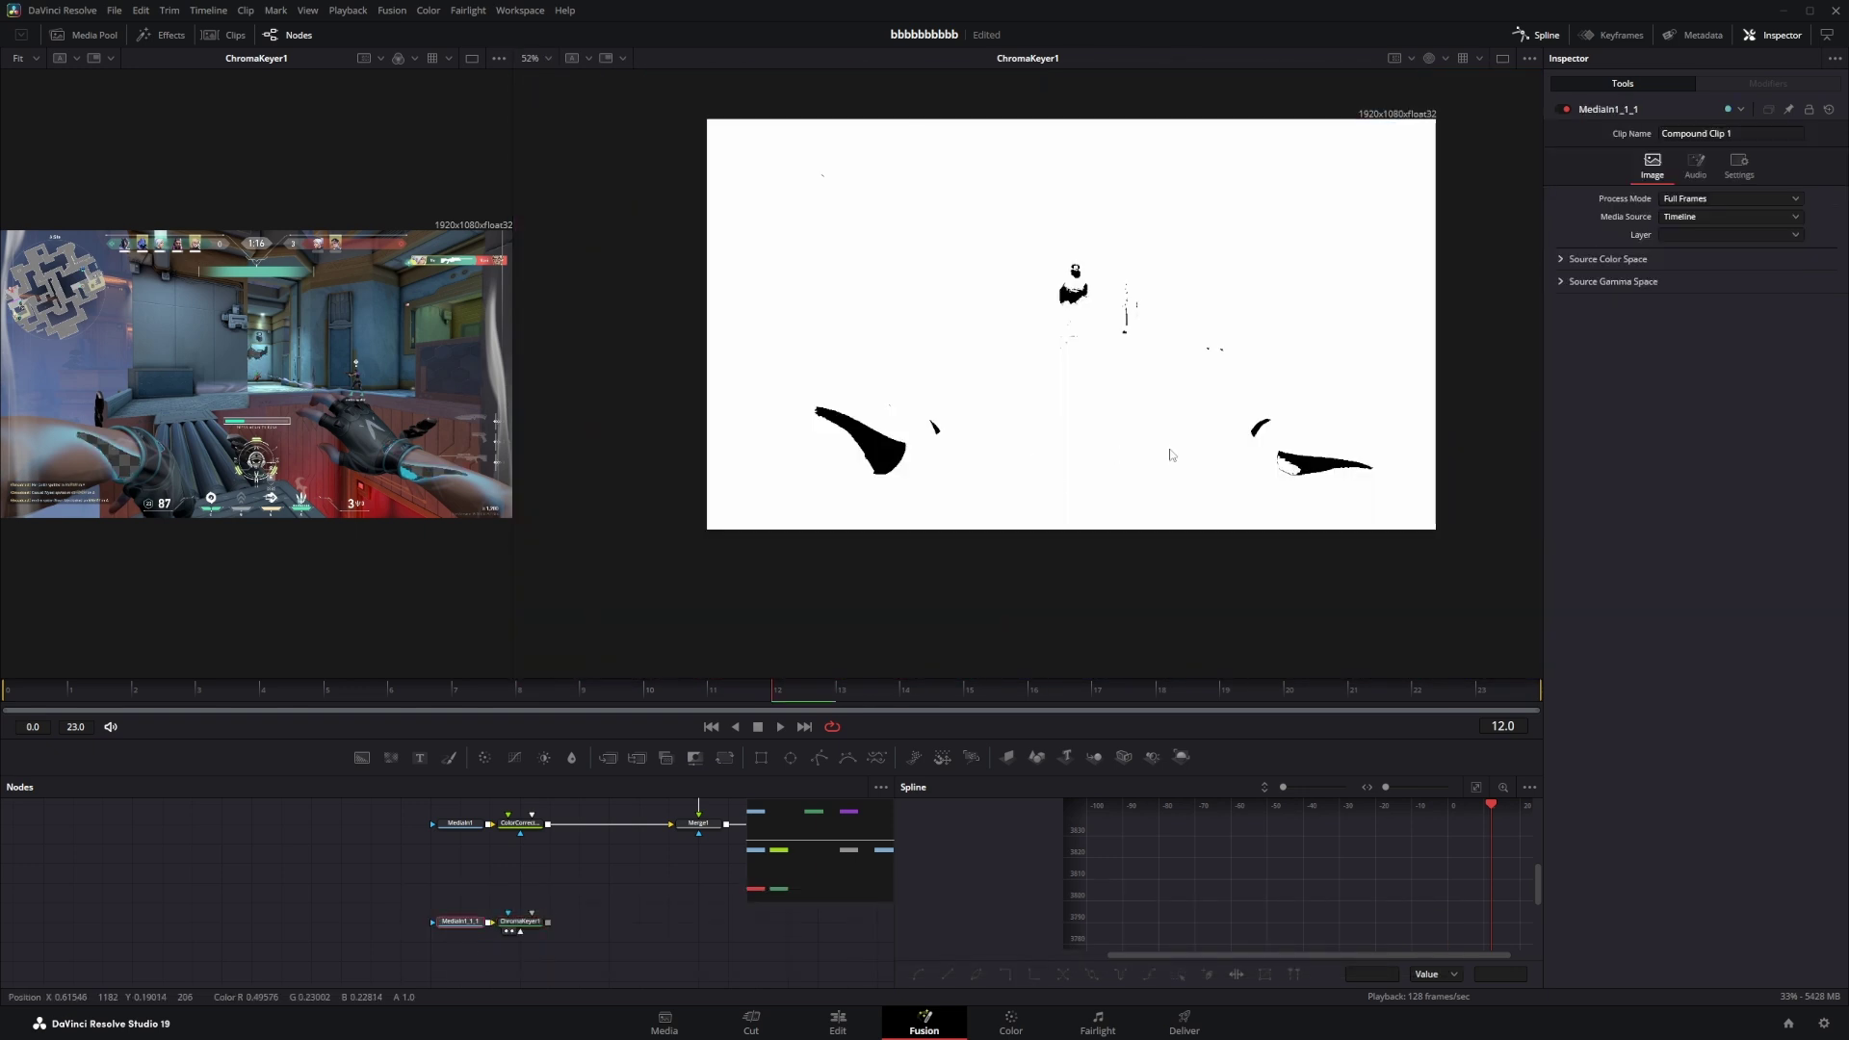
{"action": "scroll", "coordinate": [1171, 491], "scroll_direction": "up", "scroll_amount": 1}
{"action": "left_click", "coordinate": [452, 930]}
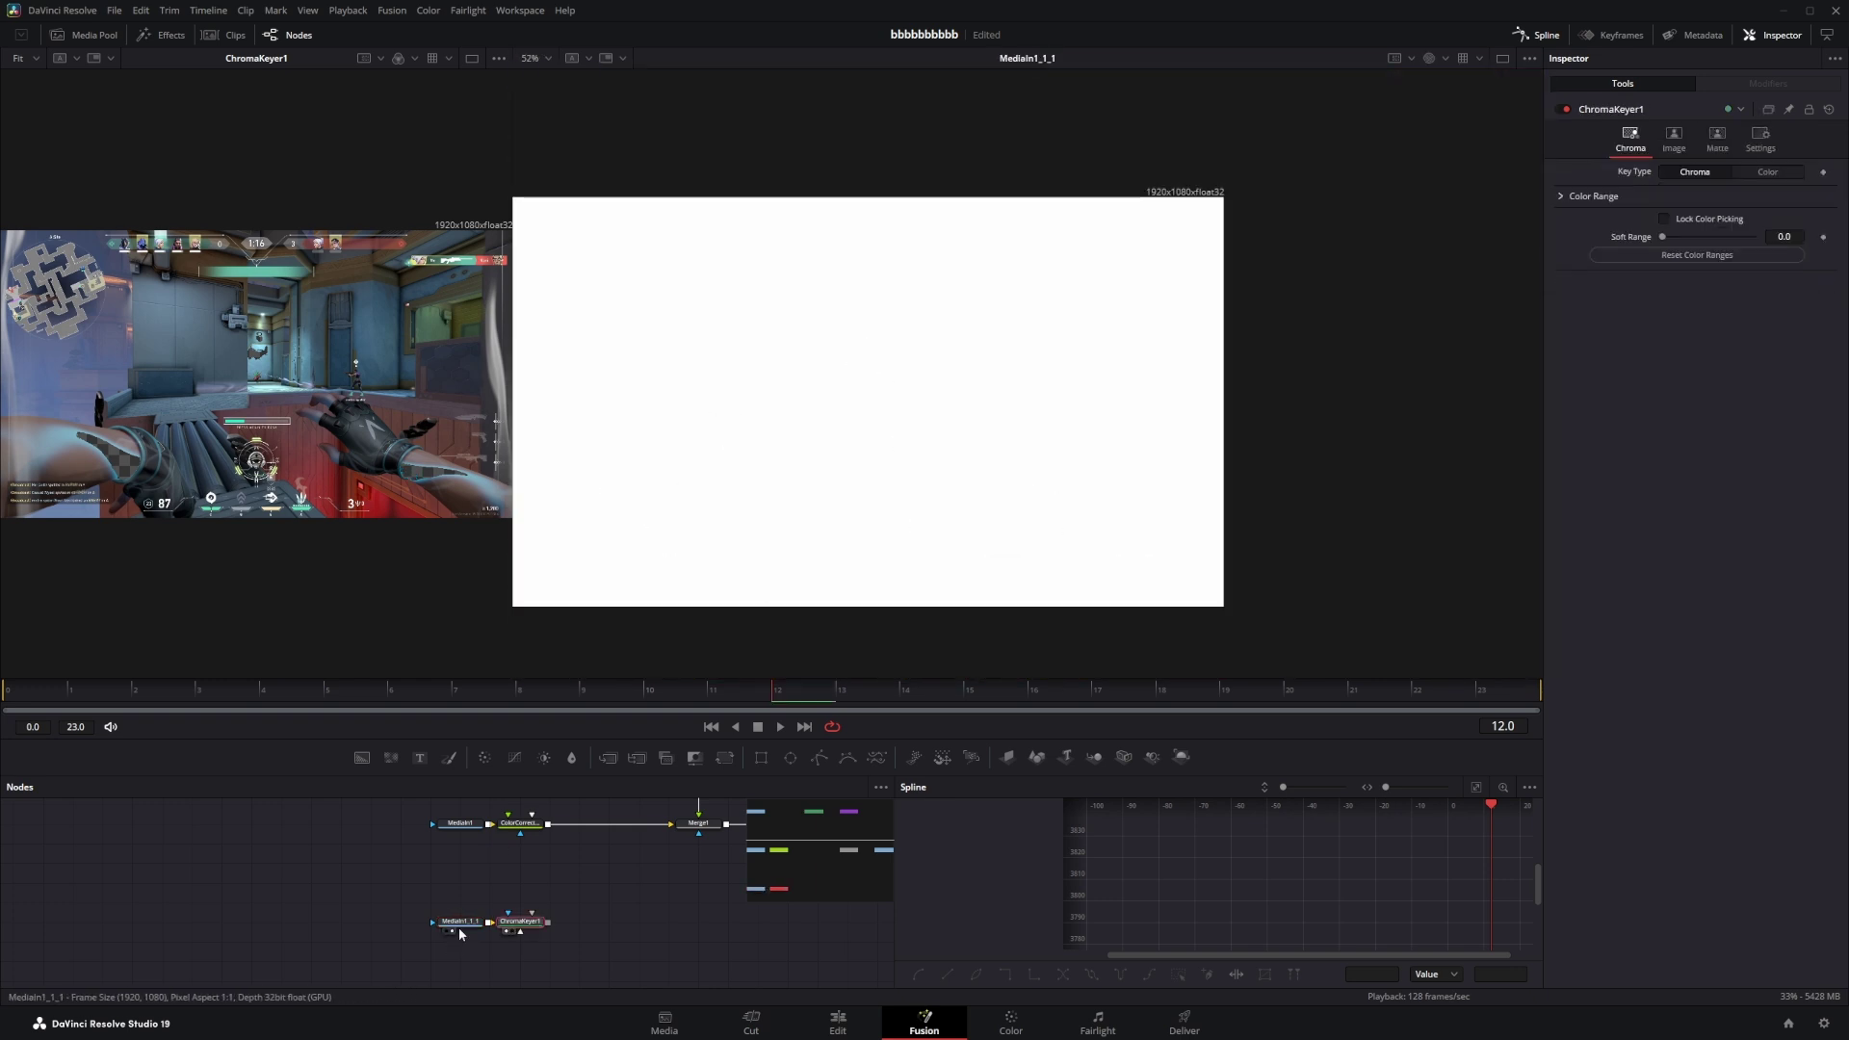
{"action": "left_click", "coordinate": [510, 931]}
{"action": "left_click_drag", "start_coordinate": [978, 529], "coordinate": [1111, 489]}
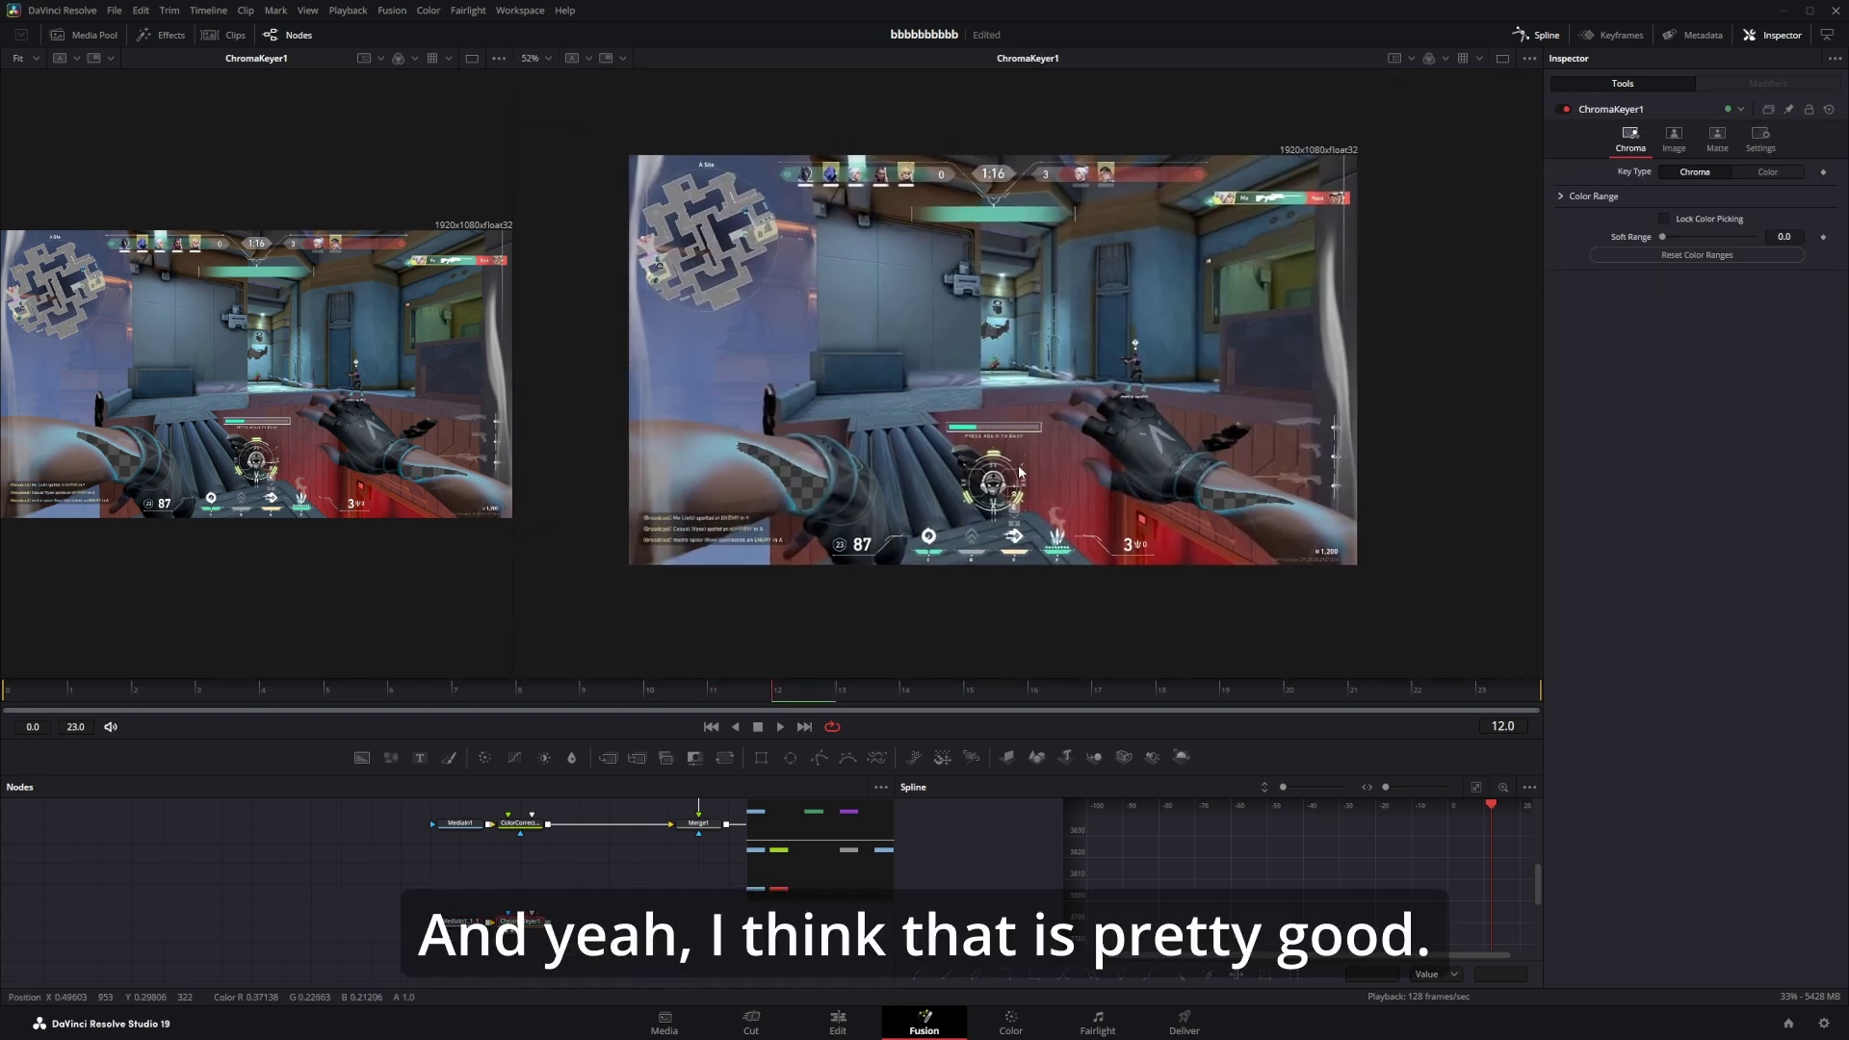
{"action": "scroll", "coordinate": [1049, 326], "scroll_direction": "up", "scroll_amount": 4}
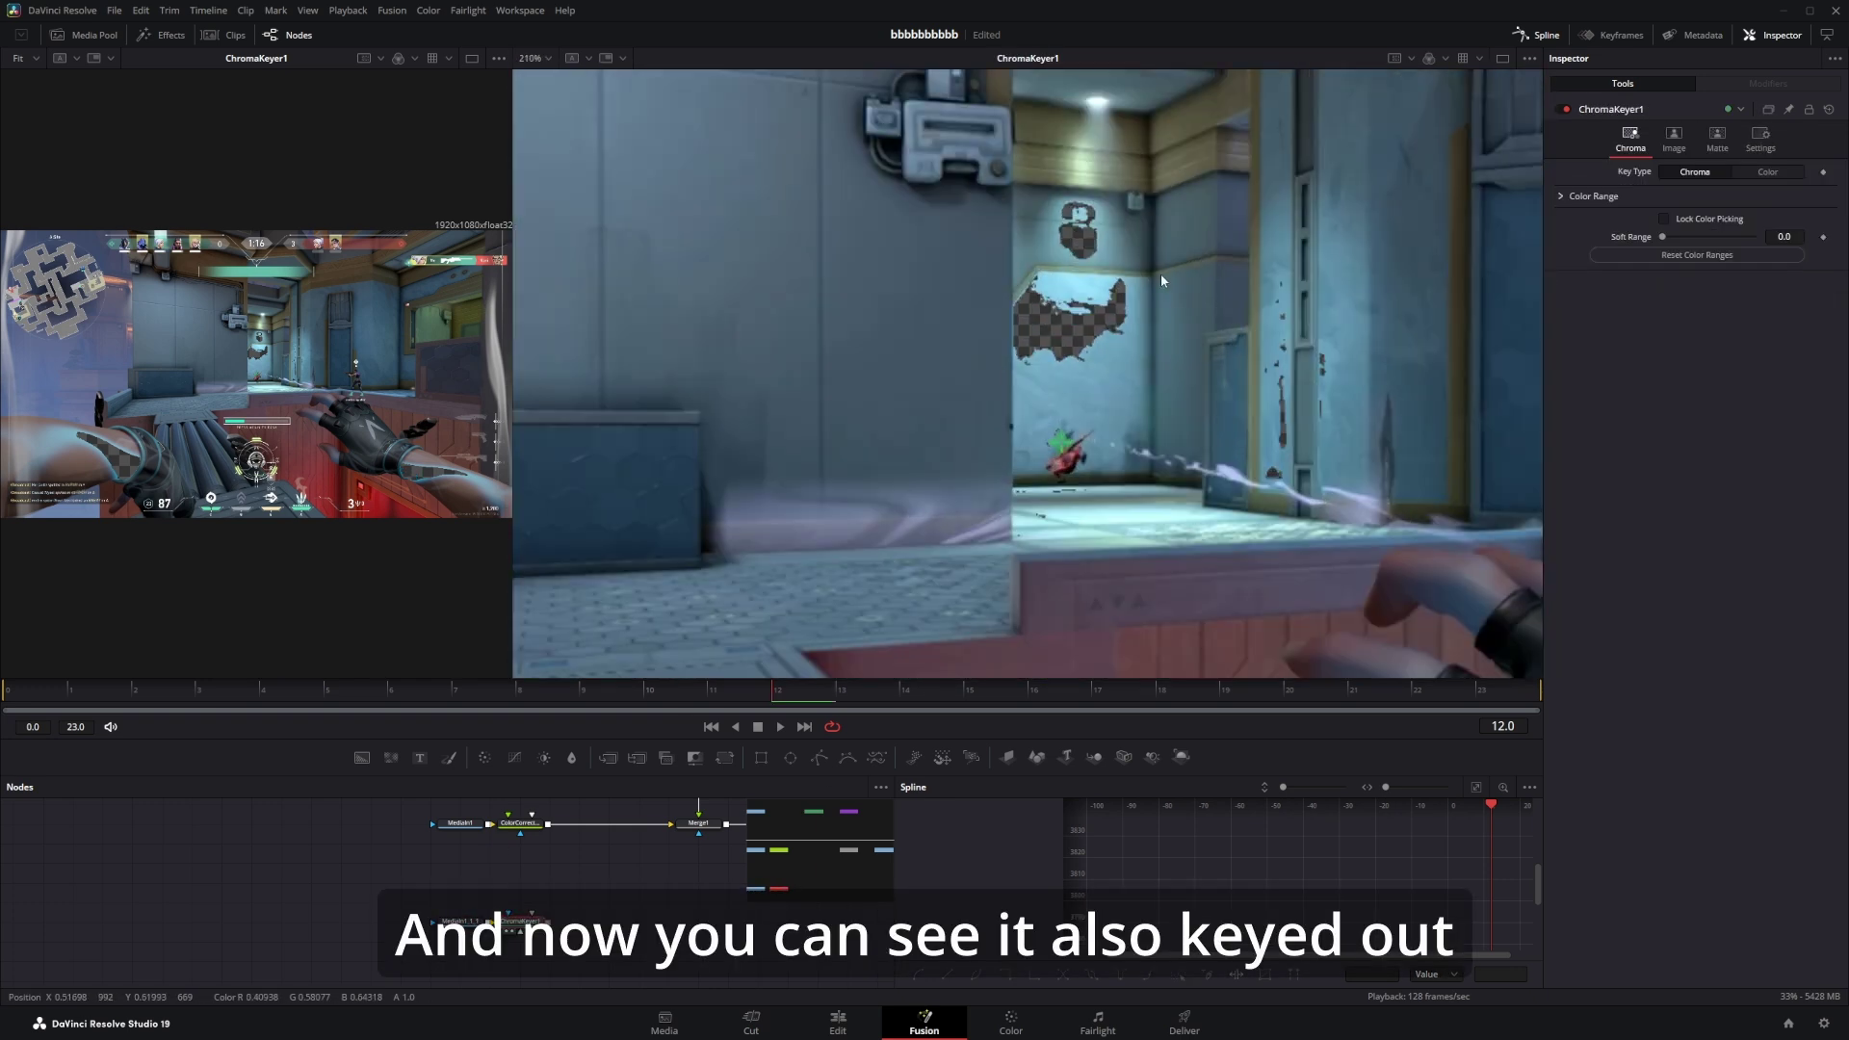
{"action": "scroll", "coordinate": [916, 375], "scroll_direction": "up", "scroll_amount": 3}
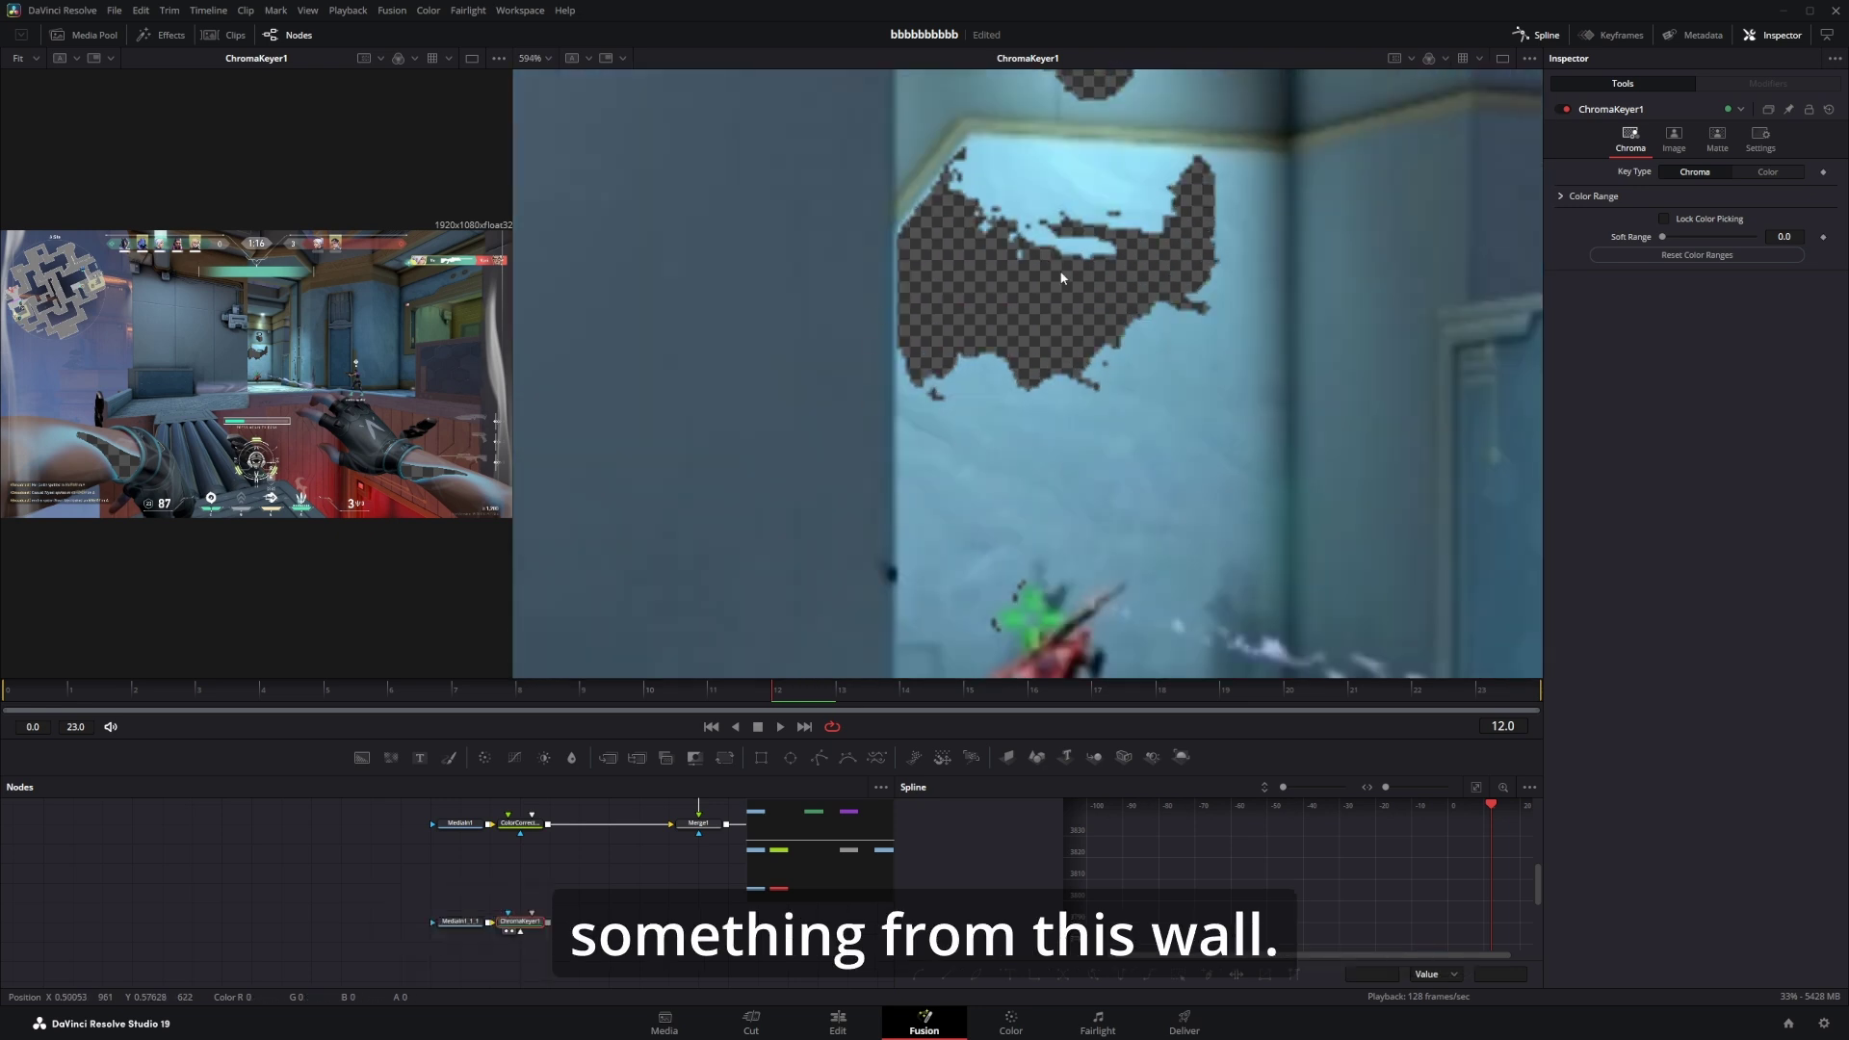
{"action": "scroll", "coordinate": [1059, 270], "scroll_direction": "down", "scroll_amount": 3}
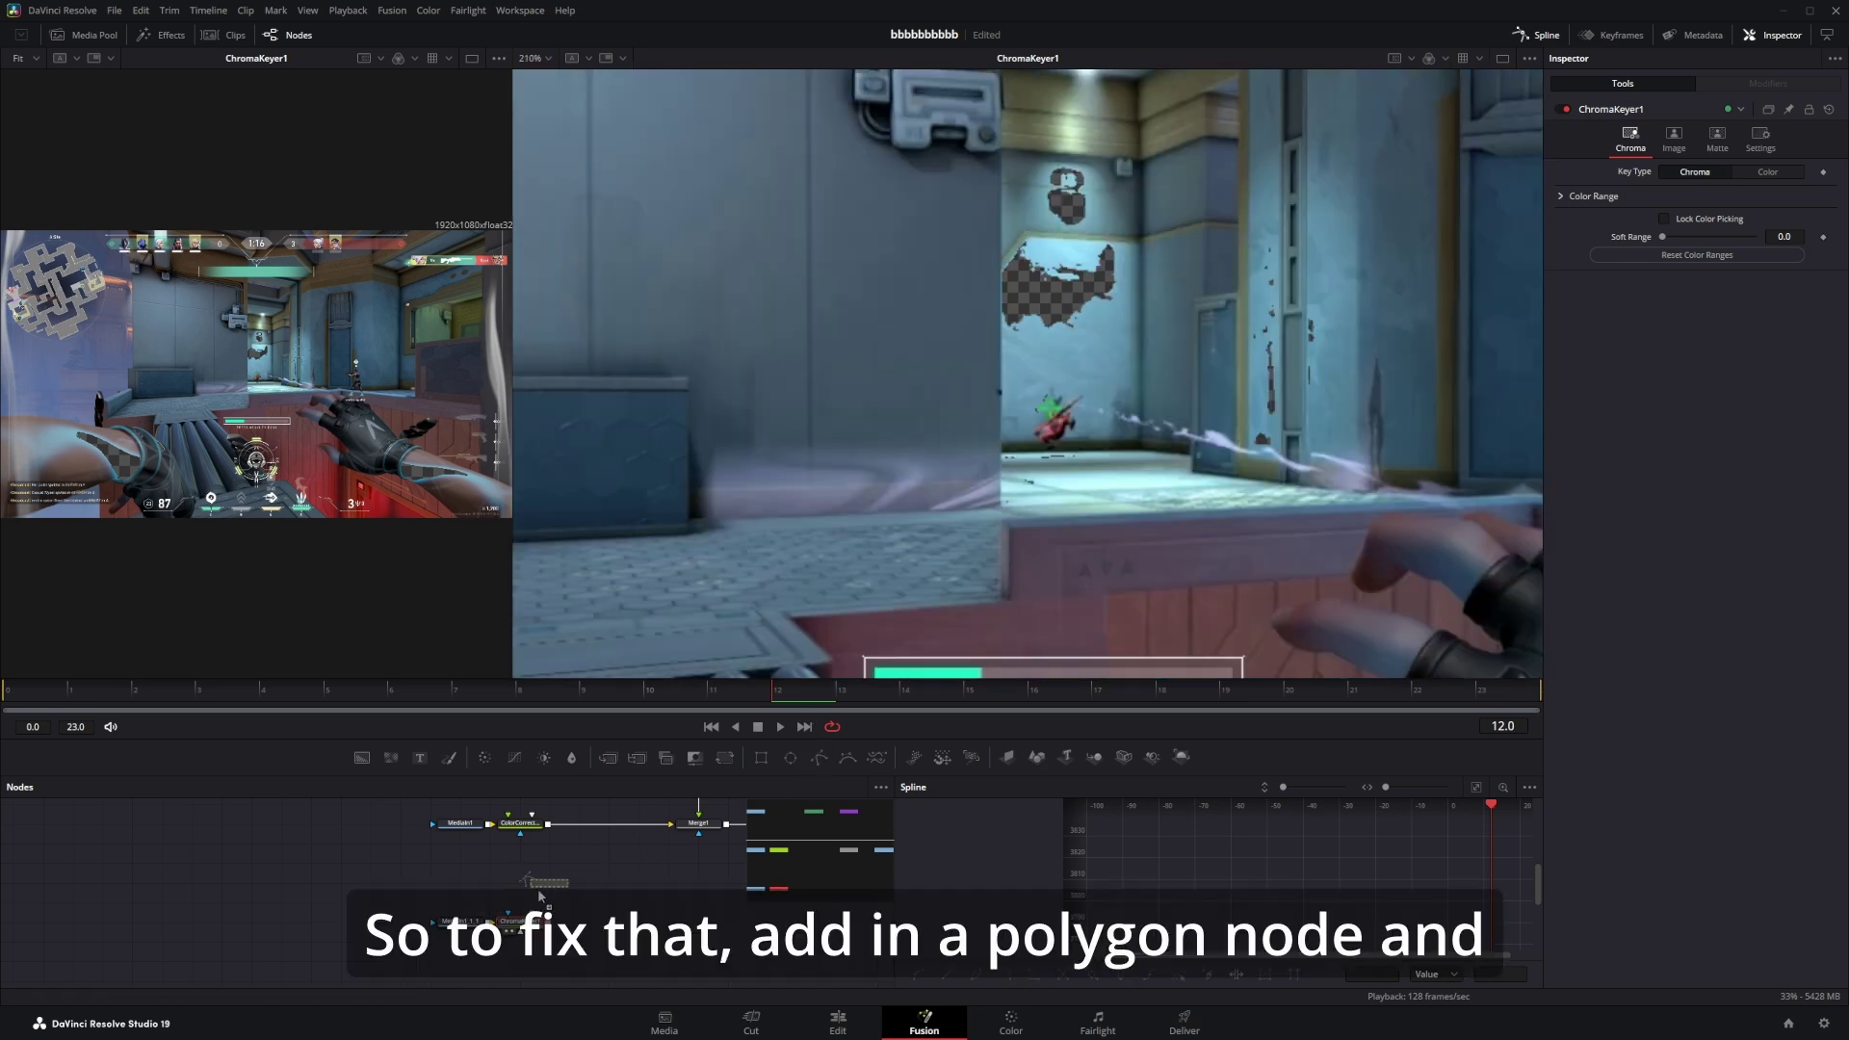
Connect the Polygon node to the ChromaKeyer and draw a rough closed mask around both hands, extending past the frame's lower edge.
{"action": "left_click_drag", "start_coordinate": [539, 896], "coordinate": [521, 928]}
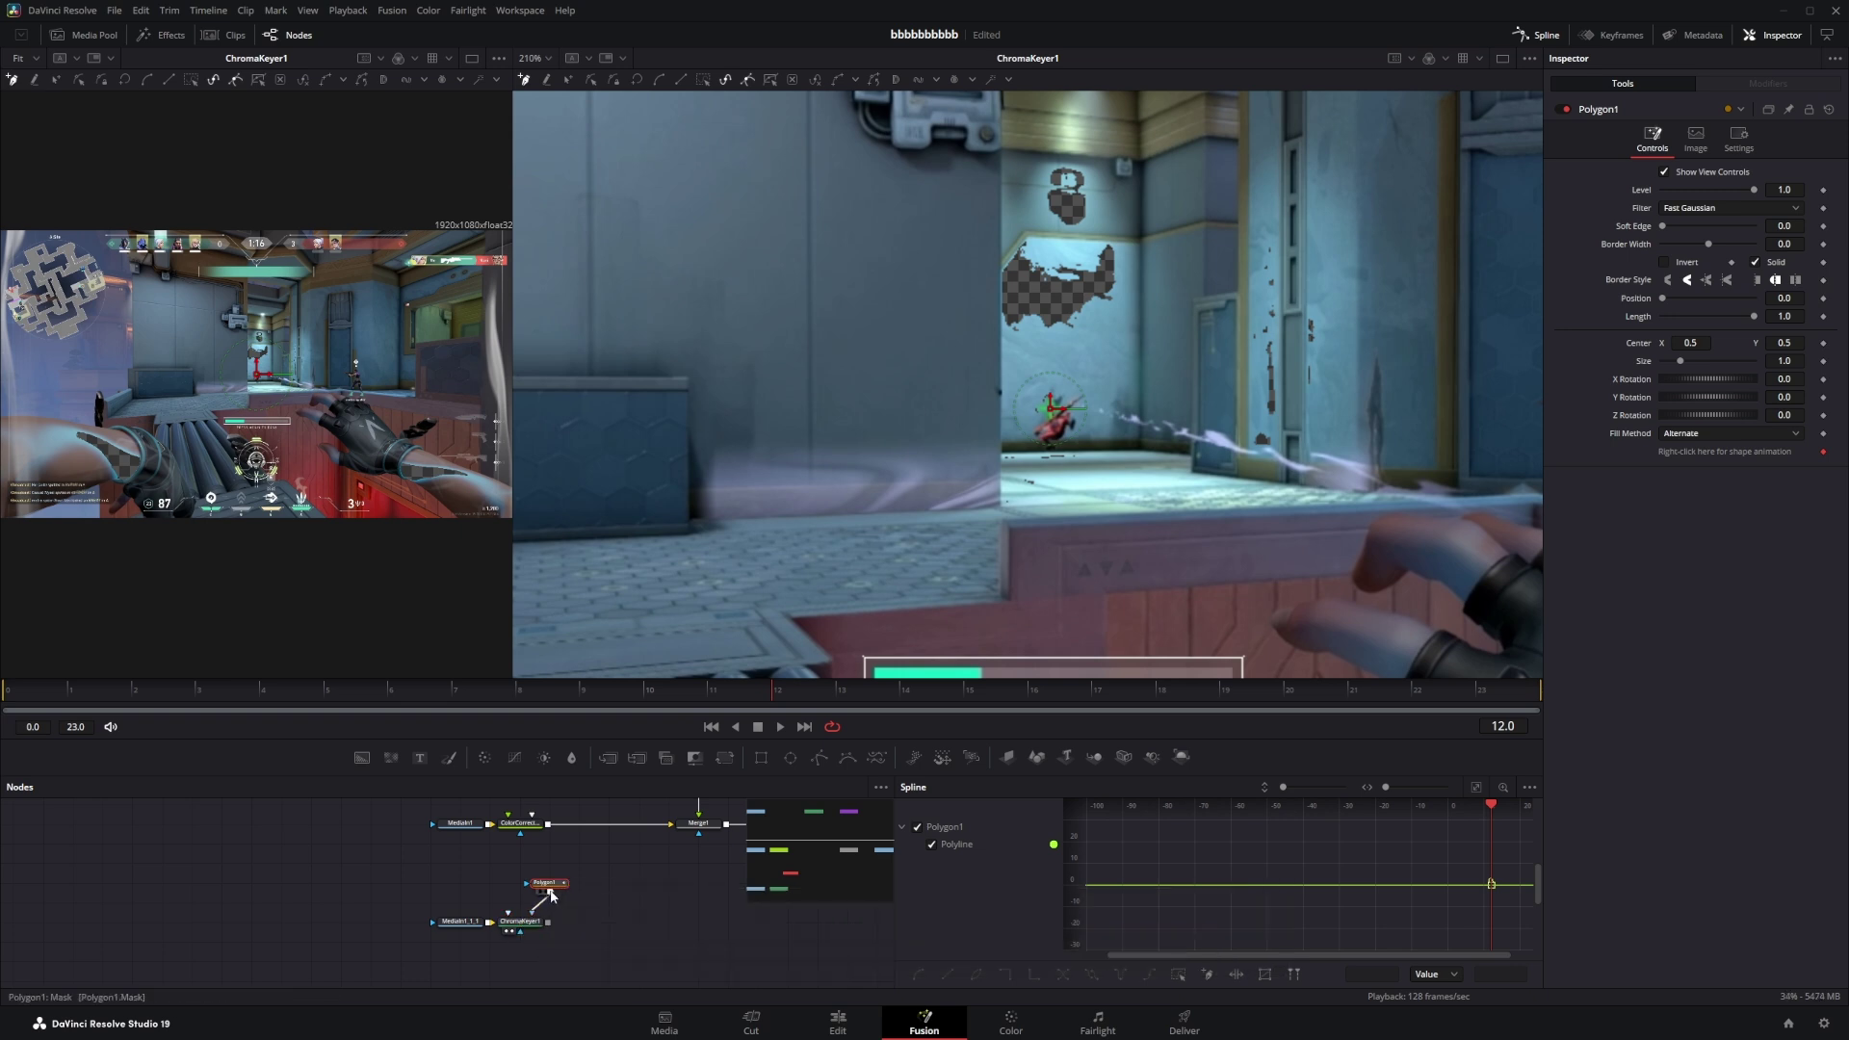
{"action": "scroll", "coordinate": [801, 602], "scroll_direction": "down", "scroll_amount": 5}
{"action": "left_click_drag", "start_coordinate": [801, 602], "coordinate": [1057, 436]}
{"action": "scroll", "coordinate": [898, 457], "scroll_direction": "down", "scroll_amount": 2}
{"action": "left_click", "coordinate": [650, 369]}
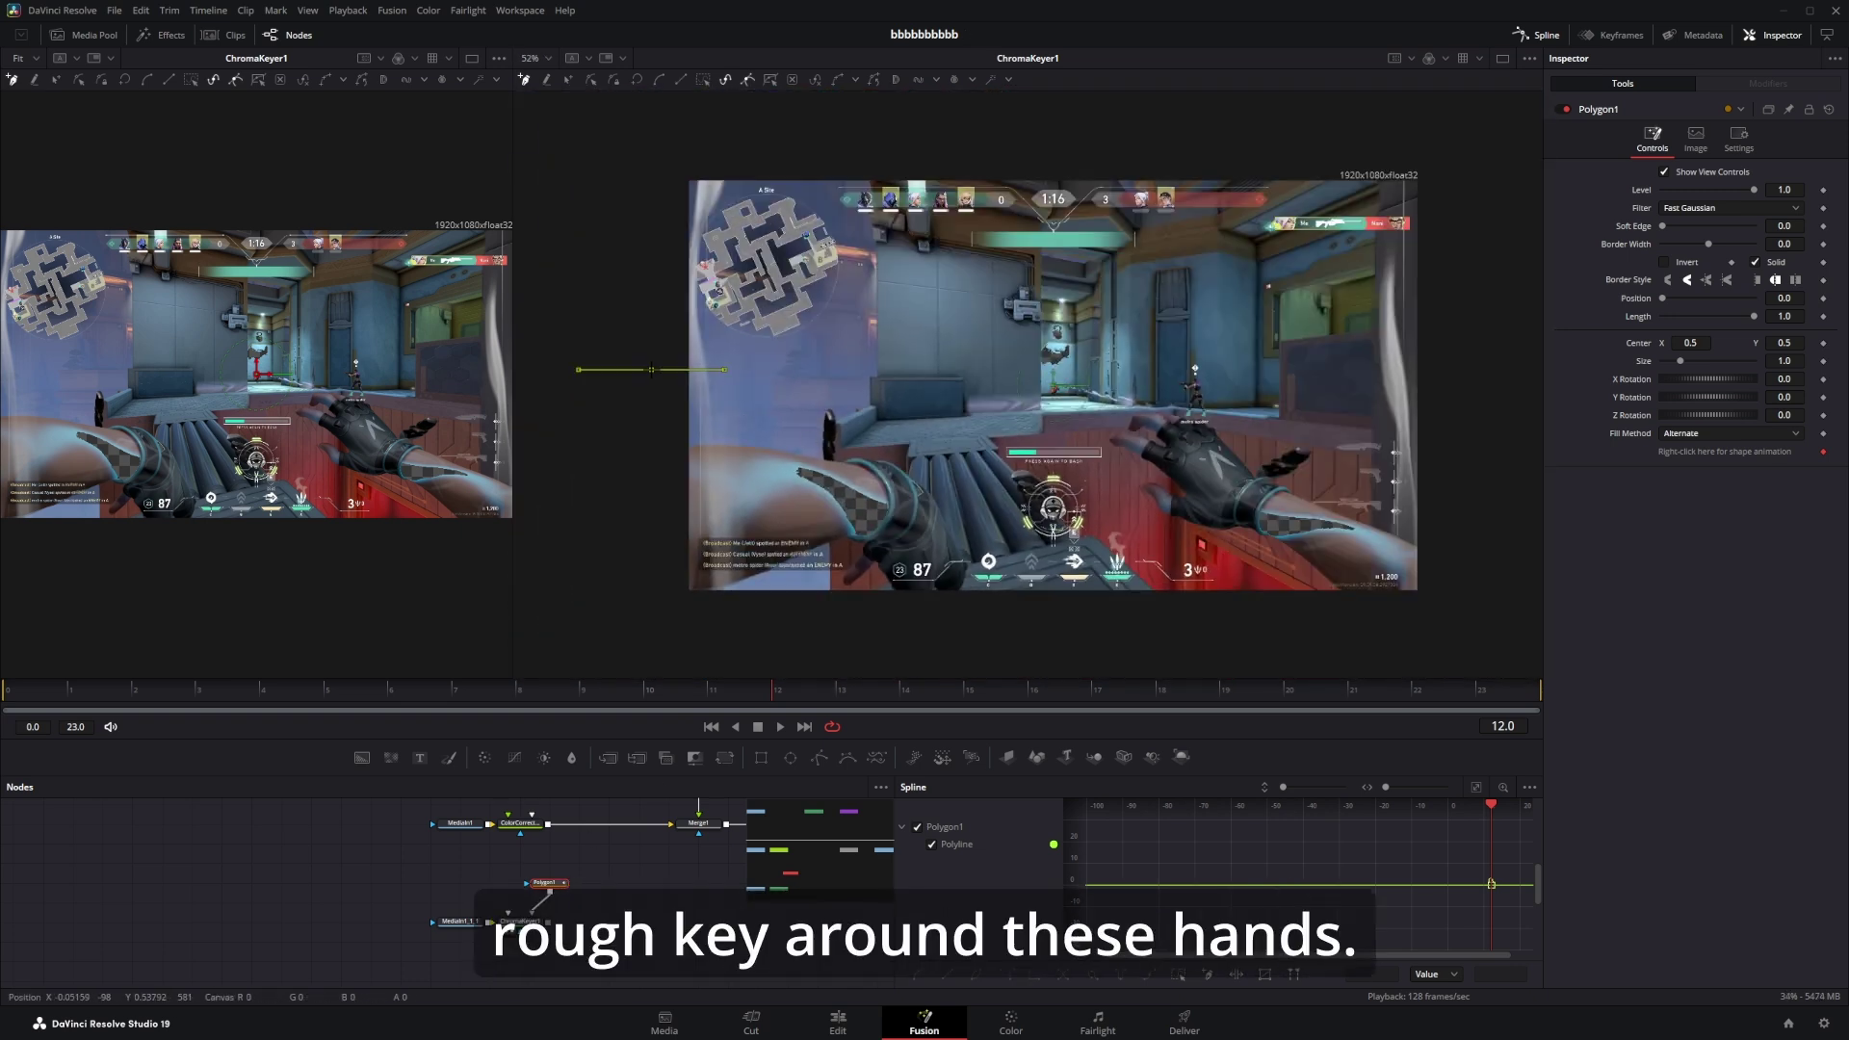
{"action": "left_click", "coordinate": [889, 404]}
{"action": "left_click", "coordinate": [1026, 440]}
{"action": "left_click", "coordinate": [1167, 383]}
{"action": "left_click", "coordinate": [1290, 405]}
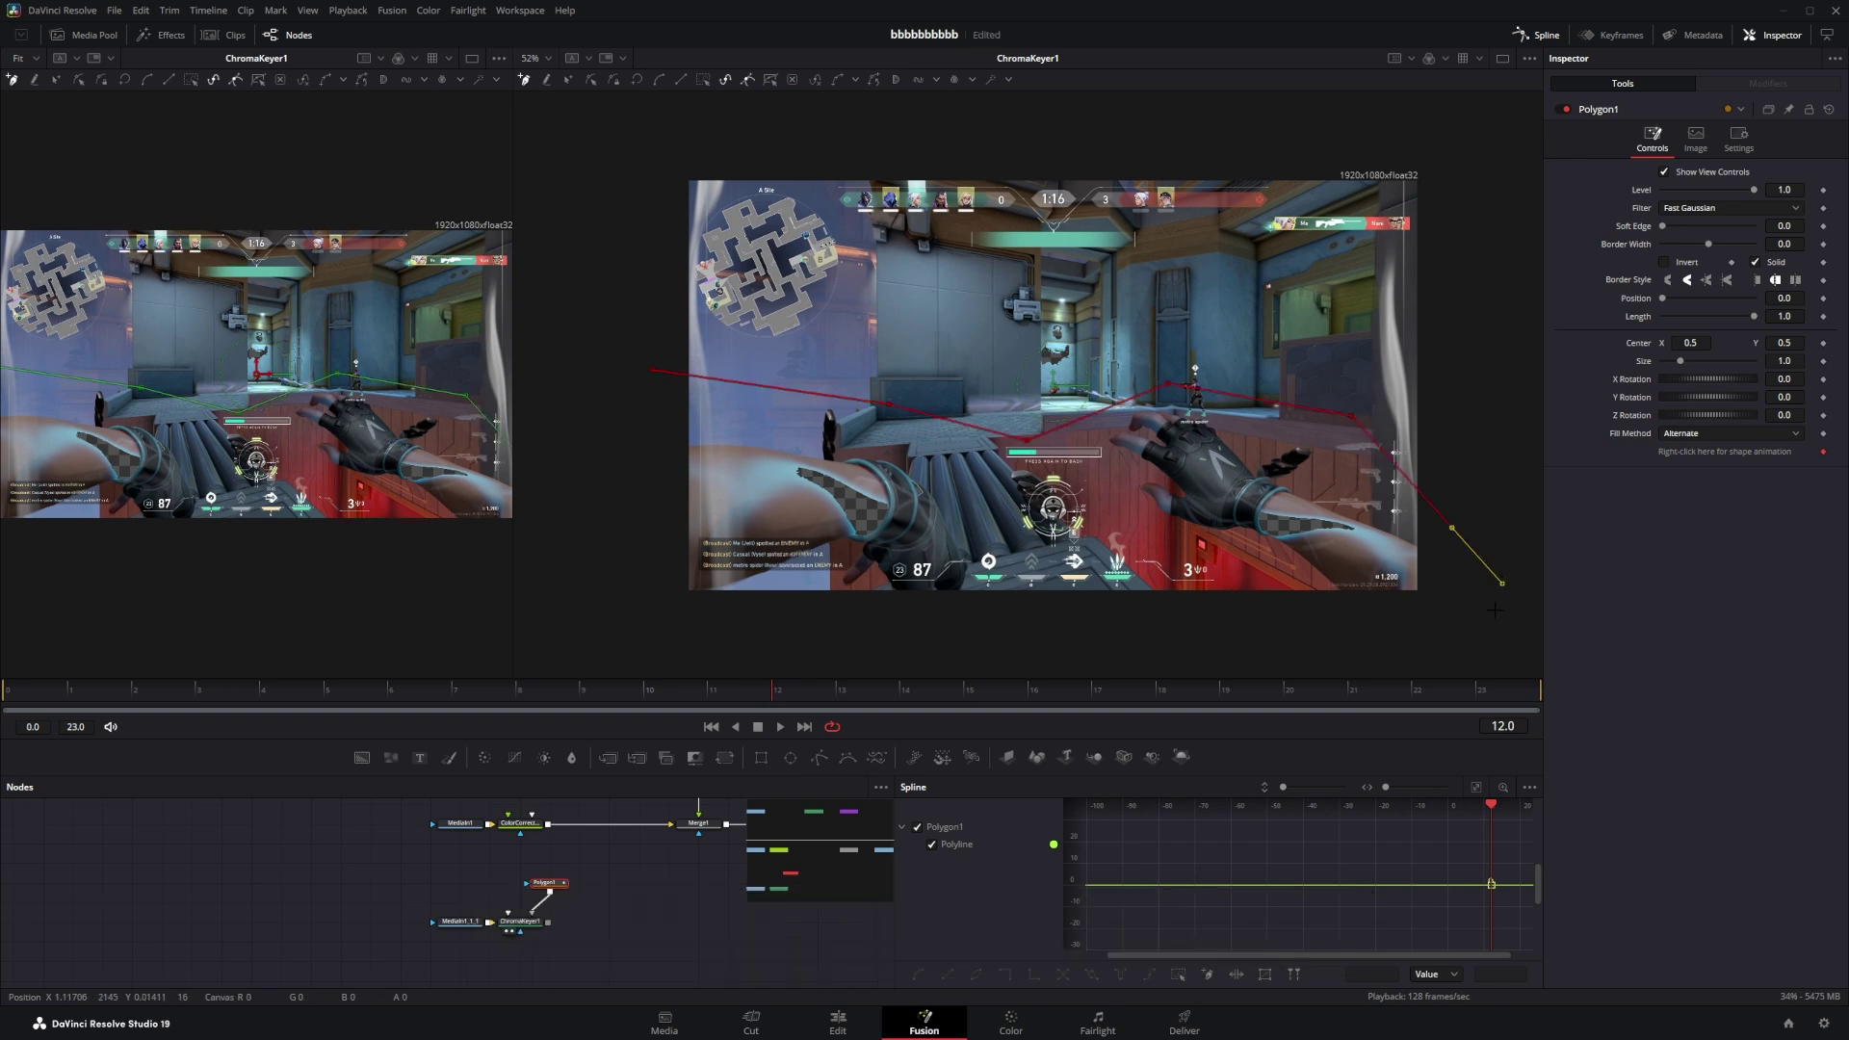
{"action": "left_click_drag", "start_coordinate": [1494, 611], "coordinate": [1484, 544]}
{"action": "left_click", "coordinate": [1465, 644]}
{"action": "left_click", "coordinate": [619, 610]}
{"action": "left_click", "coordinate": [641, 304]}
Invert the ChromaKeyer's matte and the Polygon mask so only the cyan parts of the arms remain.
{"action": "left_click", "coordinate": [538, 924]}
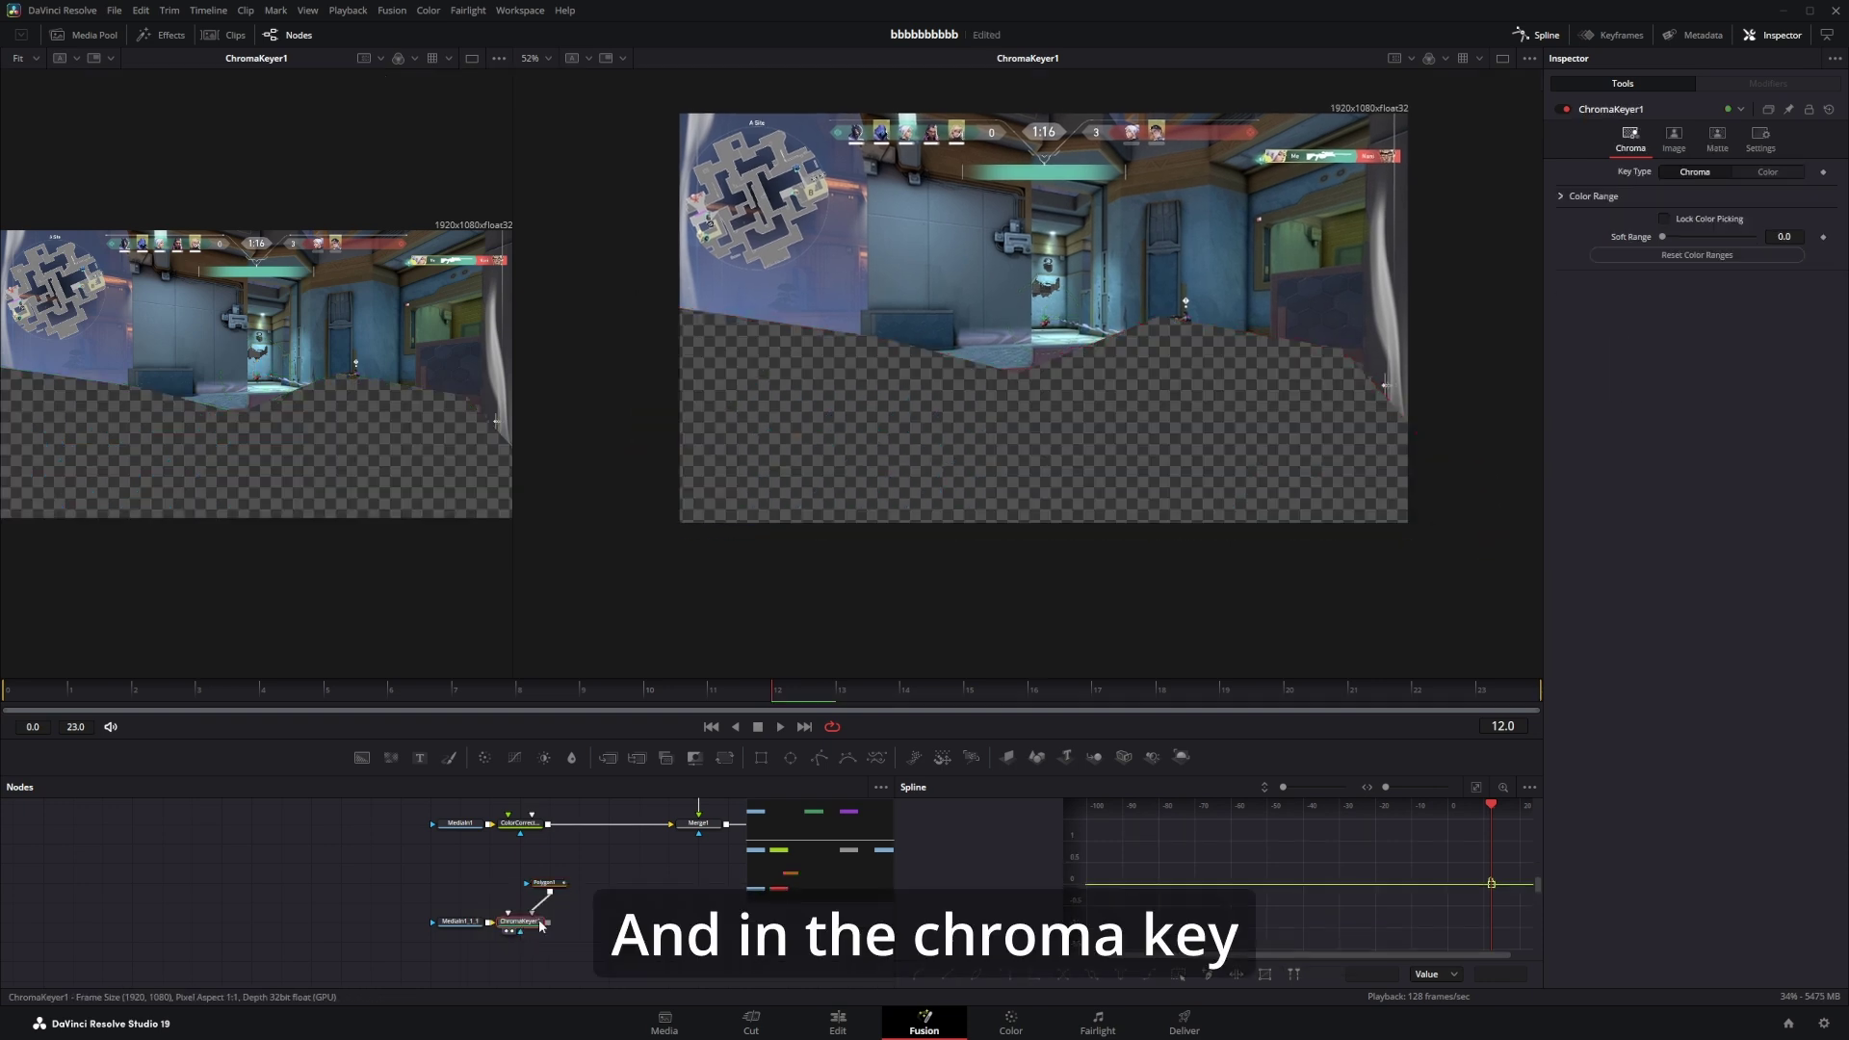
{"action": "left_click", "coordinate": [1717, 138]}
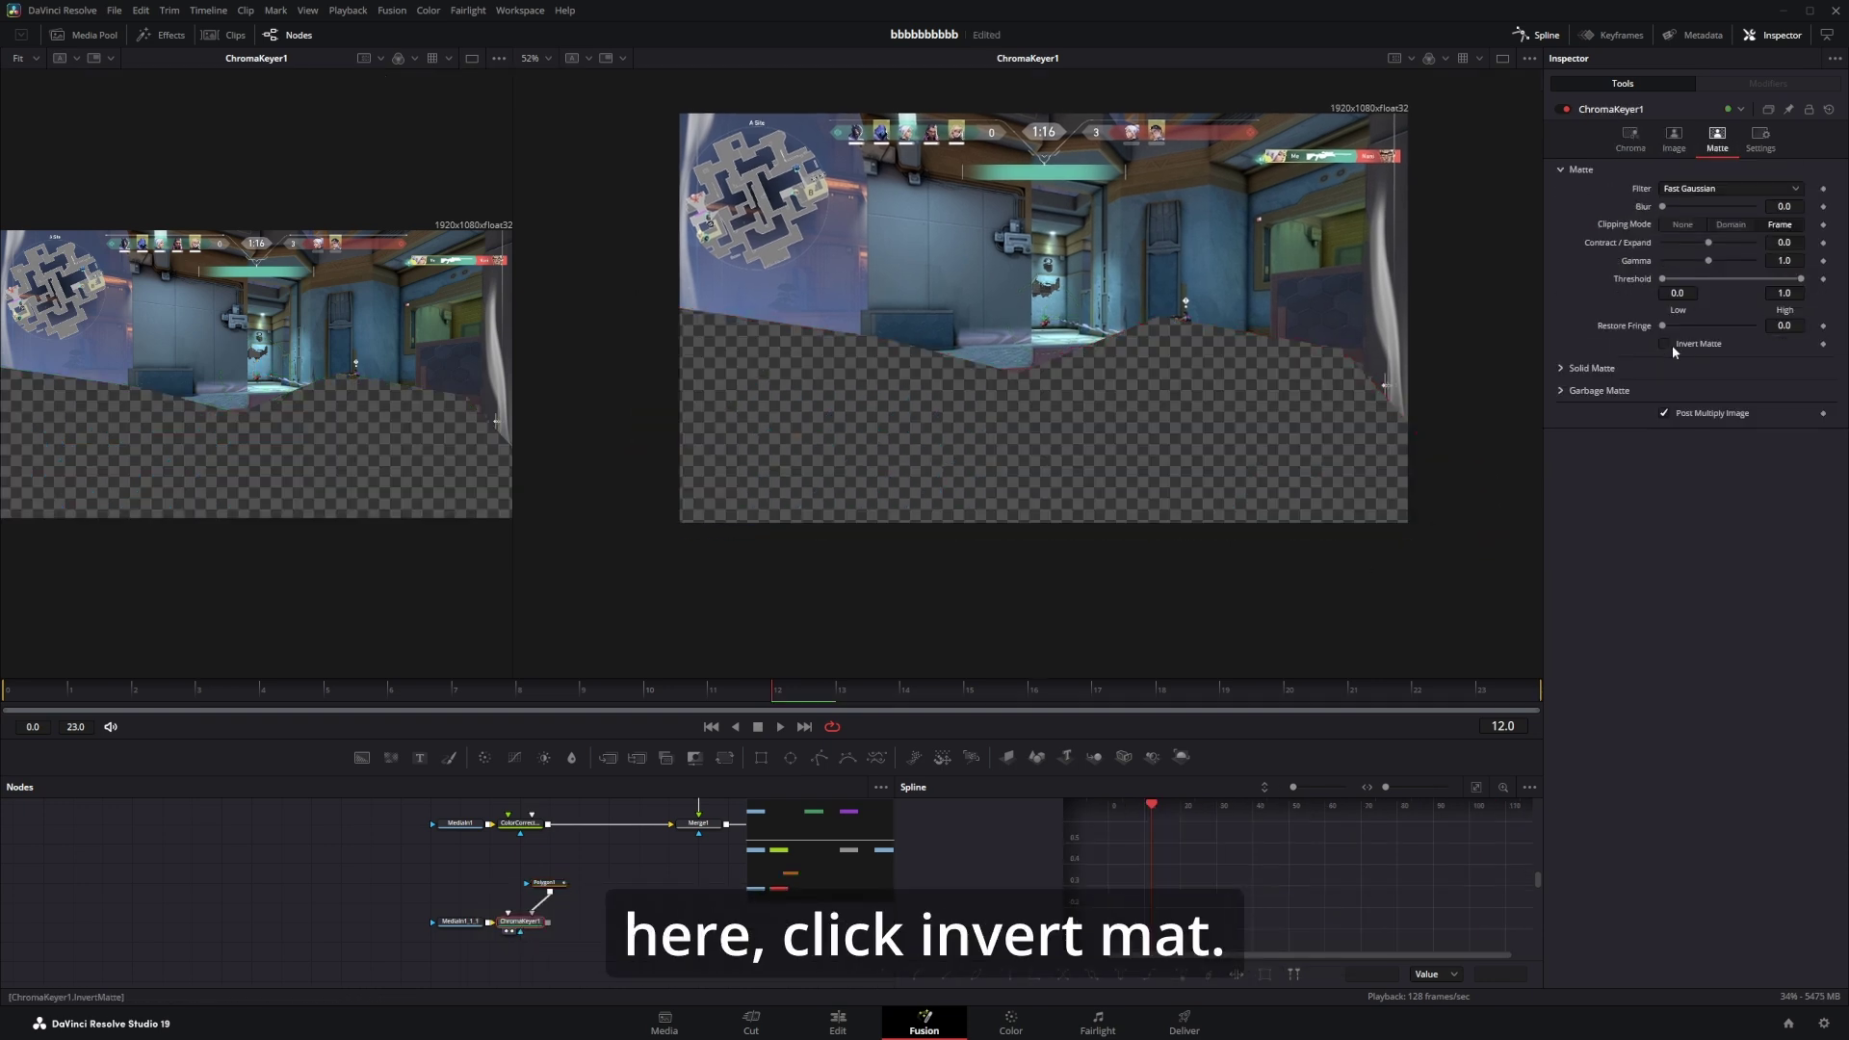
{"action": "left_click", "coordinate": [1664, 345]}
{"action": "left_click", "coordinate": [545, 882]}
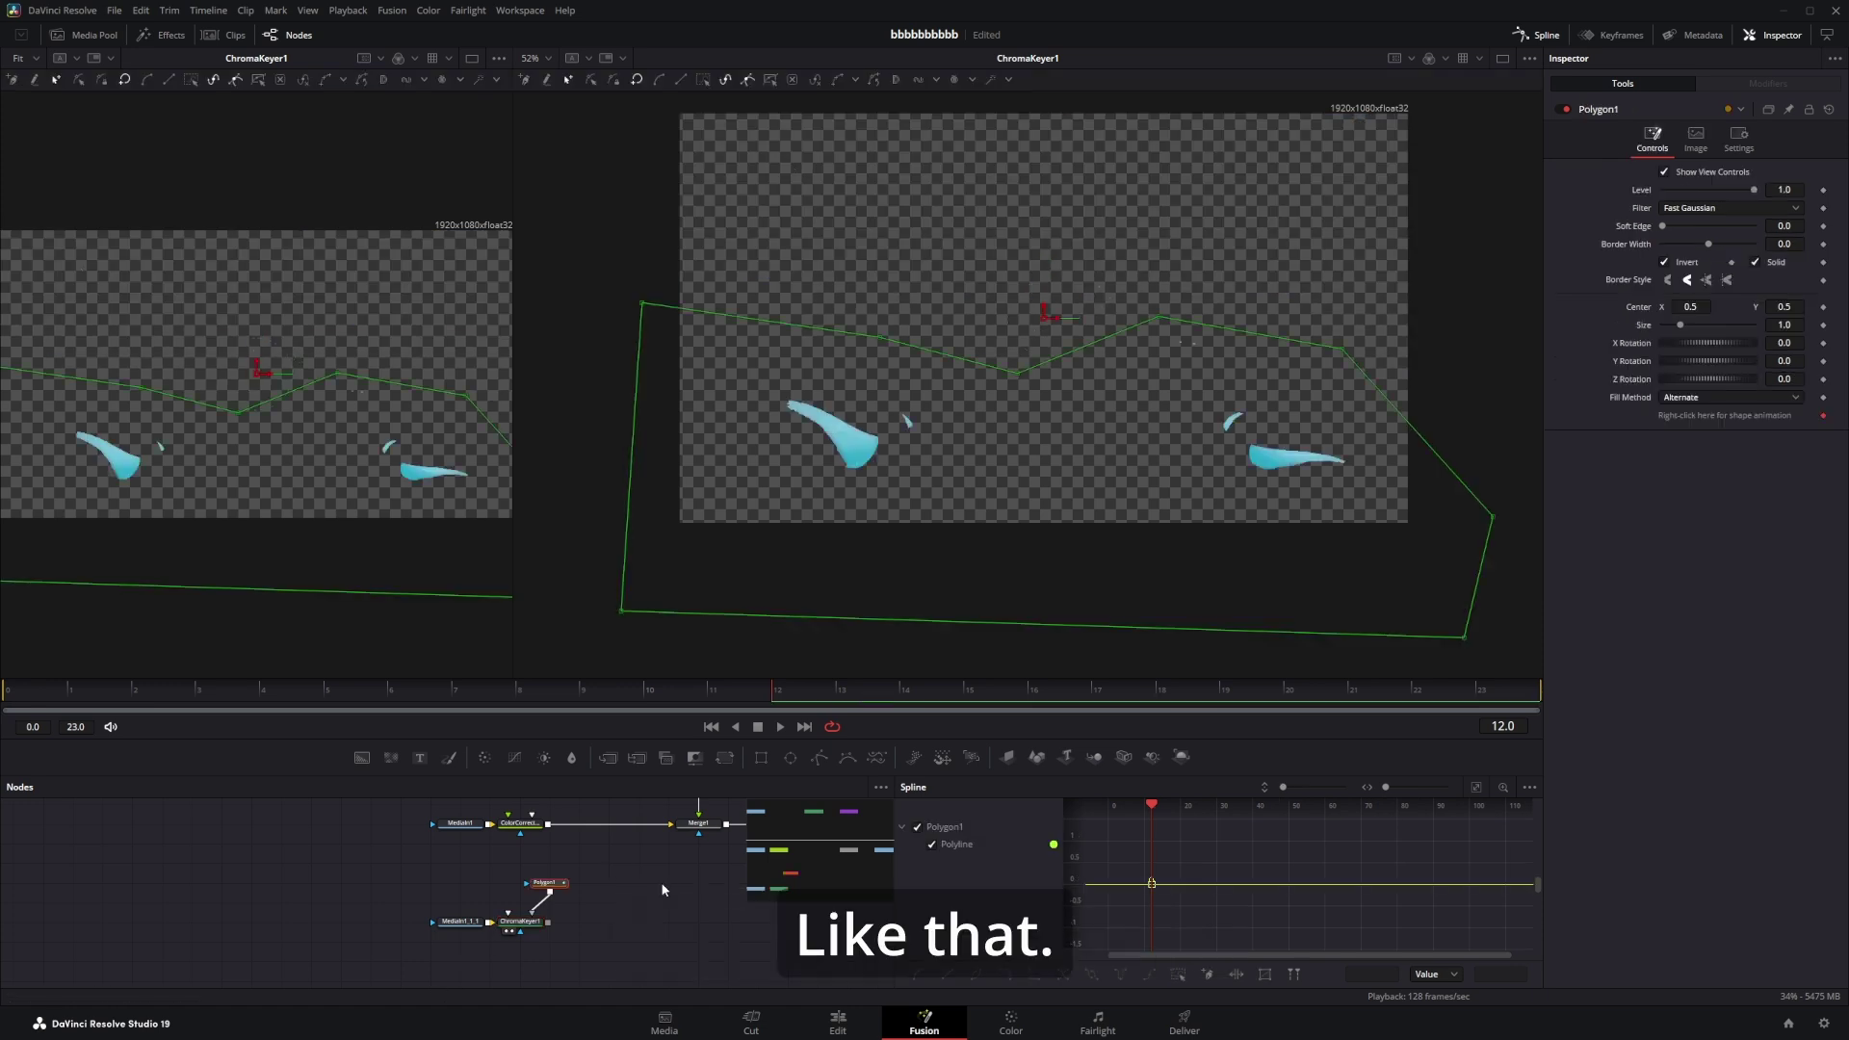
Play through the clip and sample the missed cyan areas of the gloves and arms at frame 23 into the chroma key.
{"action": "left_click_drag", "start_coordinate": [1119, 690], "coordinate": [243, 706]}
{"action": "key", "text": "space"}
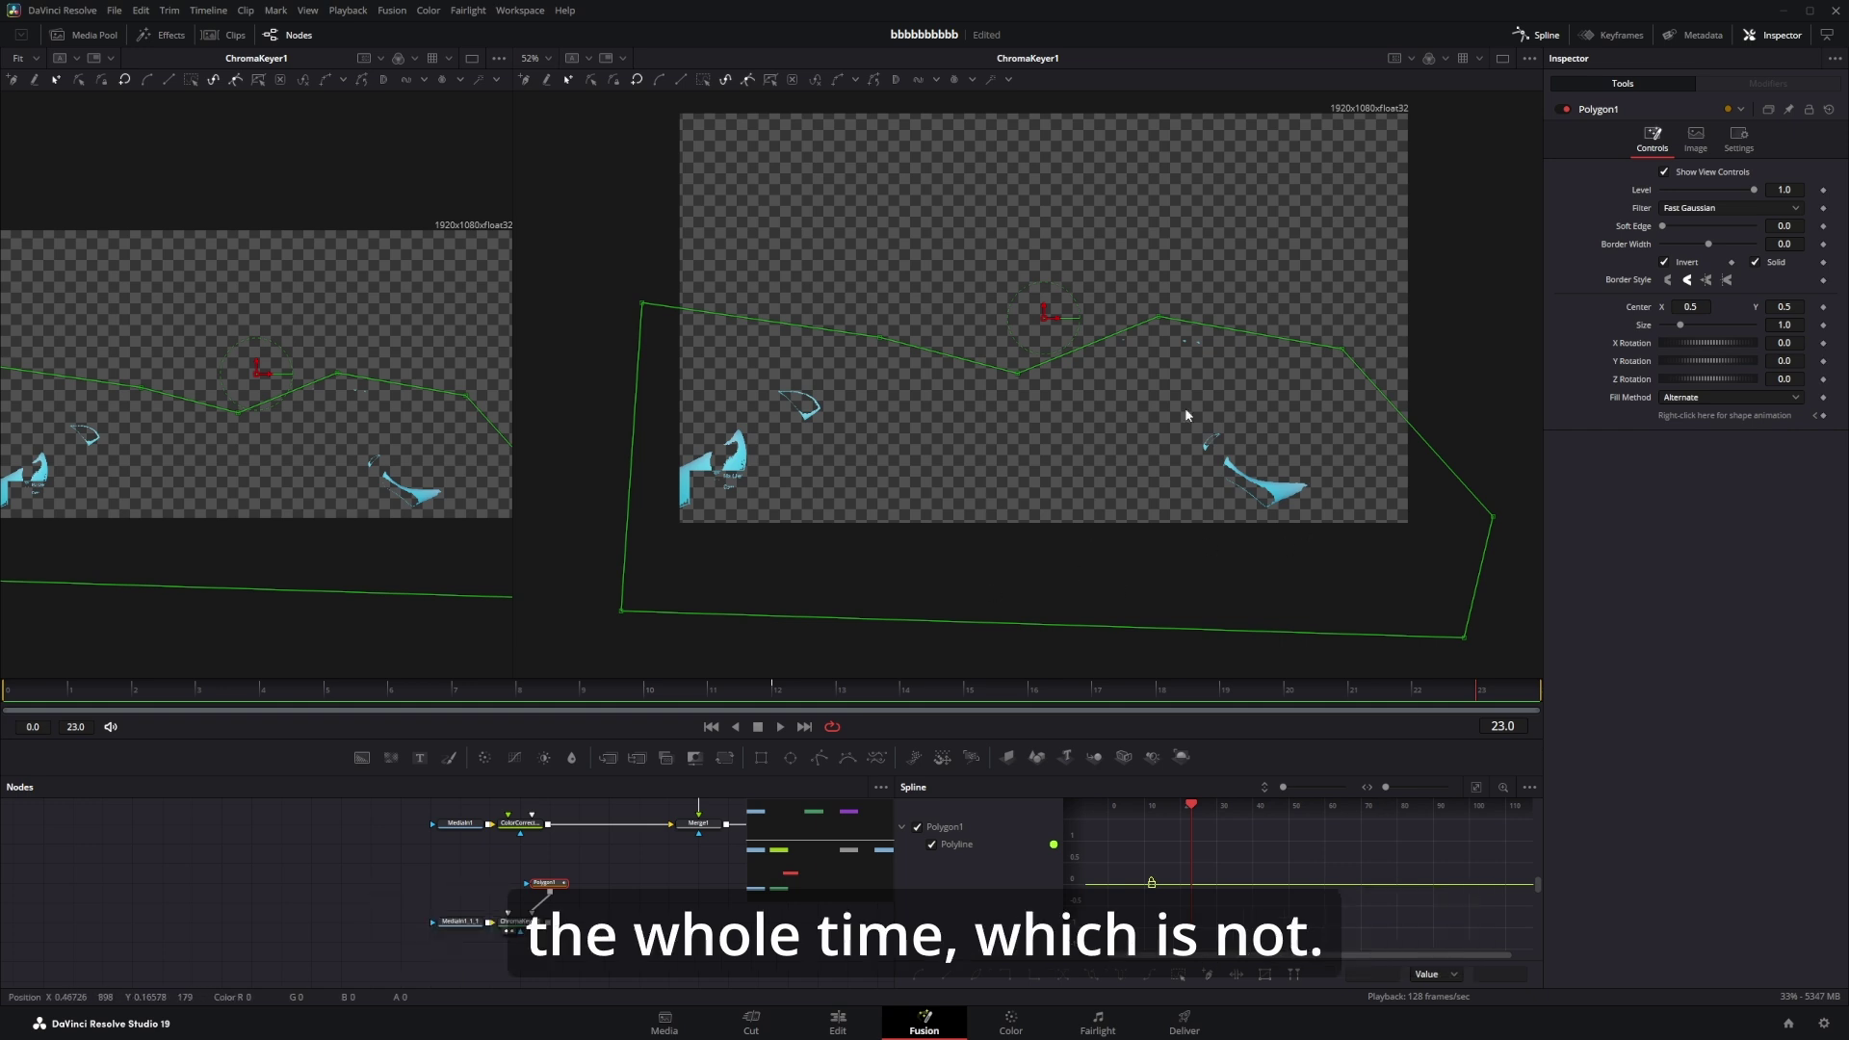
{"action": "left_click_drag", "start_coordinate": [1159, 318], "coordinate": [1215, 361]}
{"action": "left_click", "coordinate": [519, 921]}
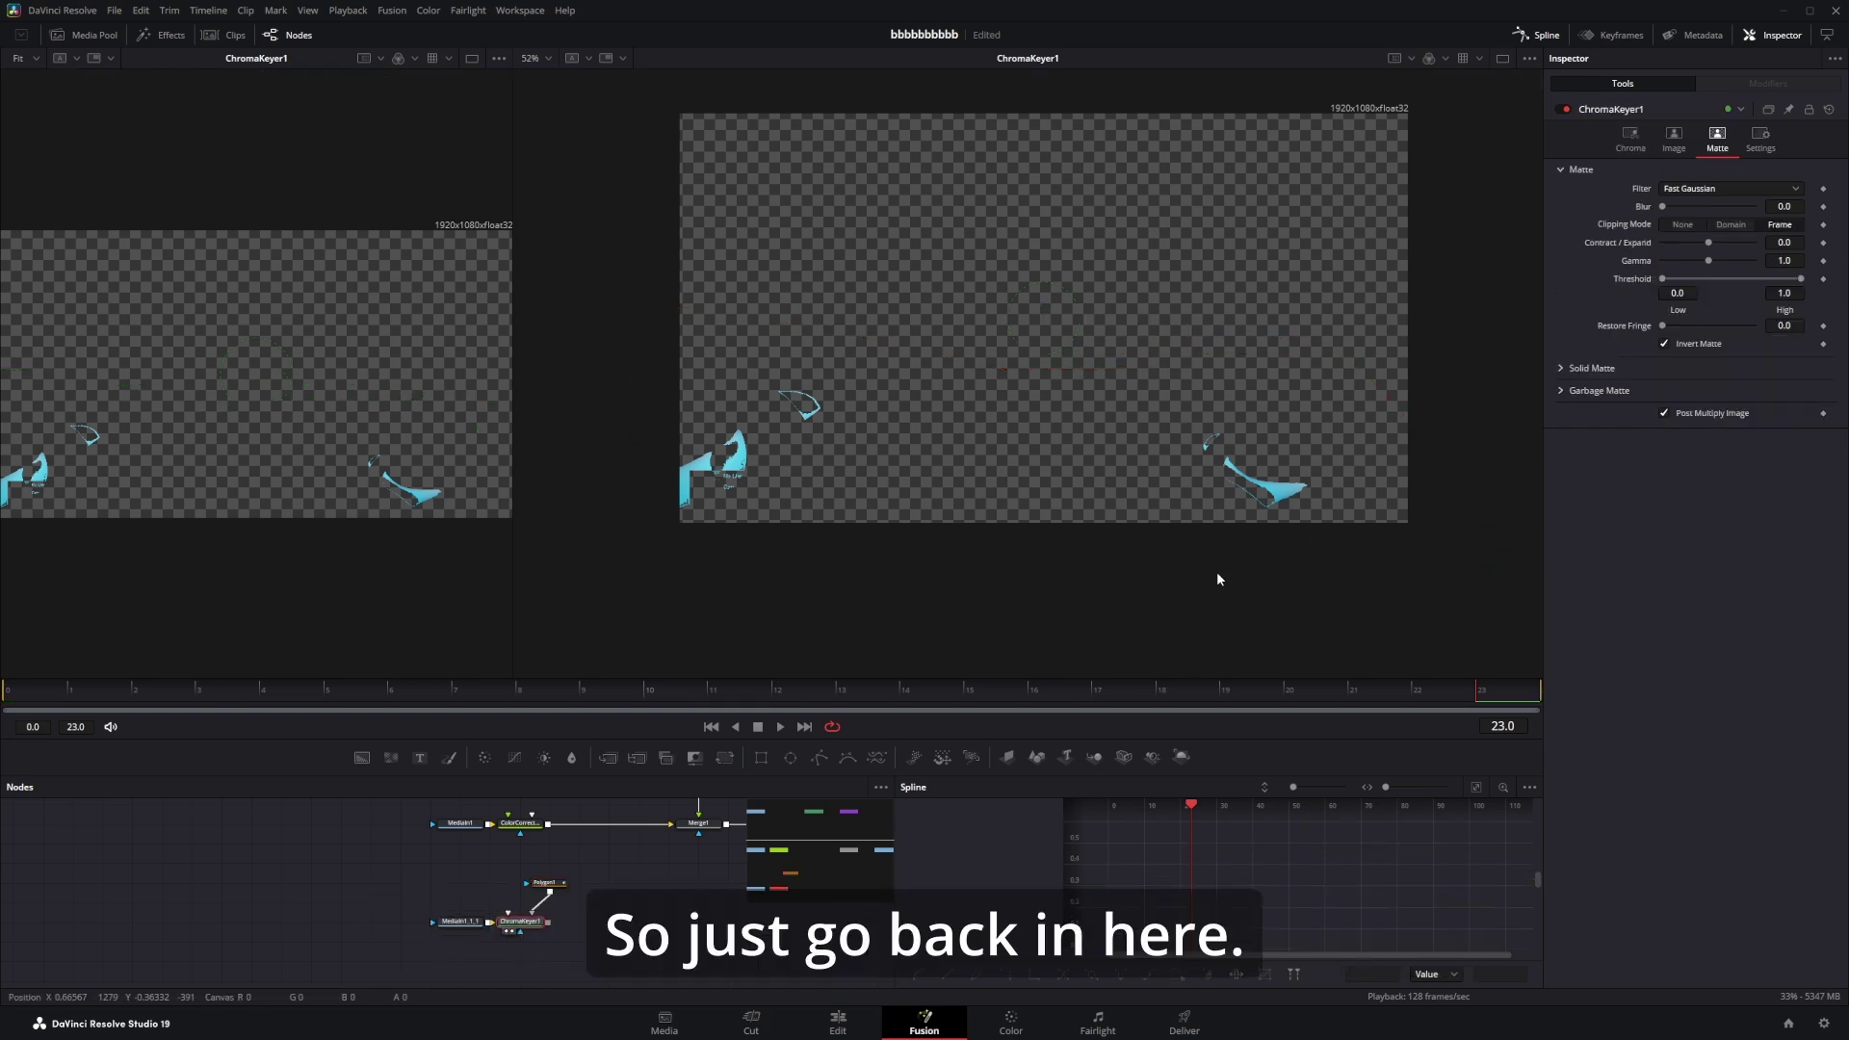
{"action": "scroll", "coordinate": [1308, 435], "scroll_direction": "up", "scroll_amount": 3}
{"action": "scroll", "coordinate": [1307, 435], "scroll_direction": "up", "scroll_amount": 5}
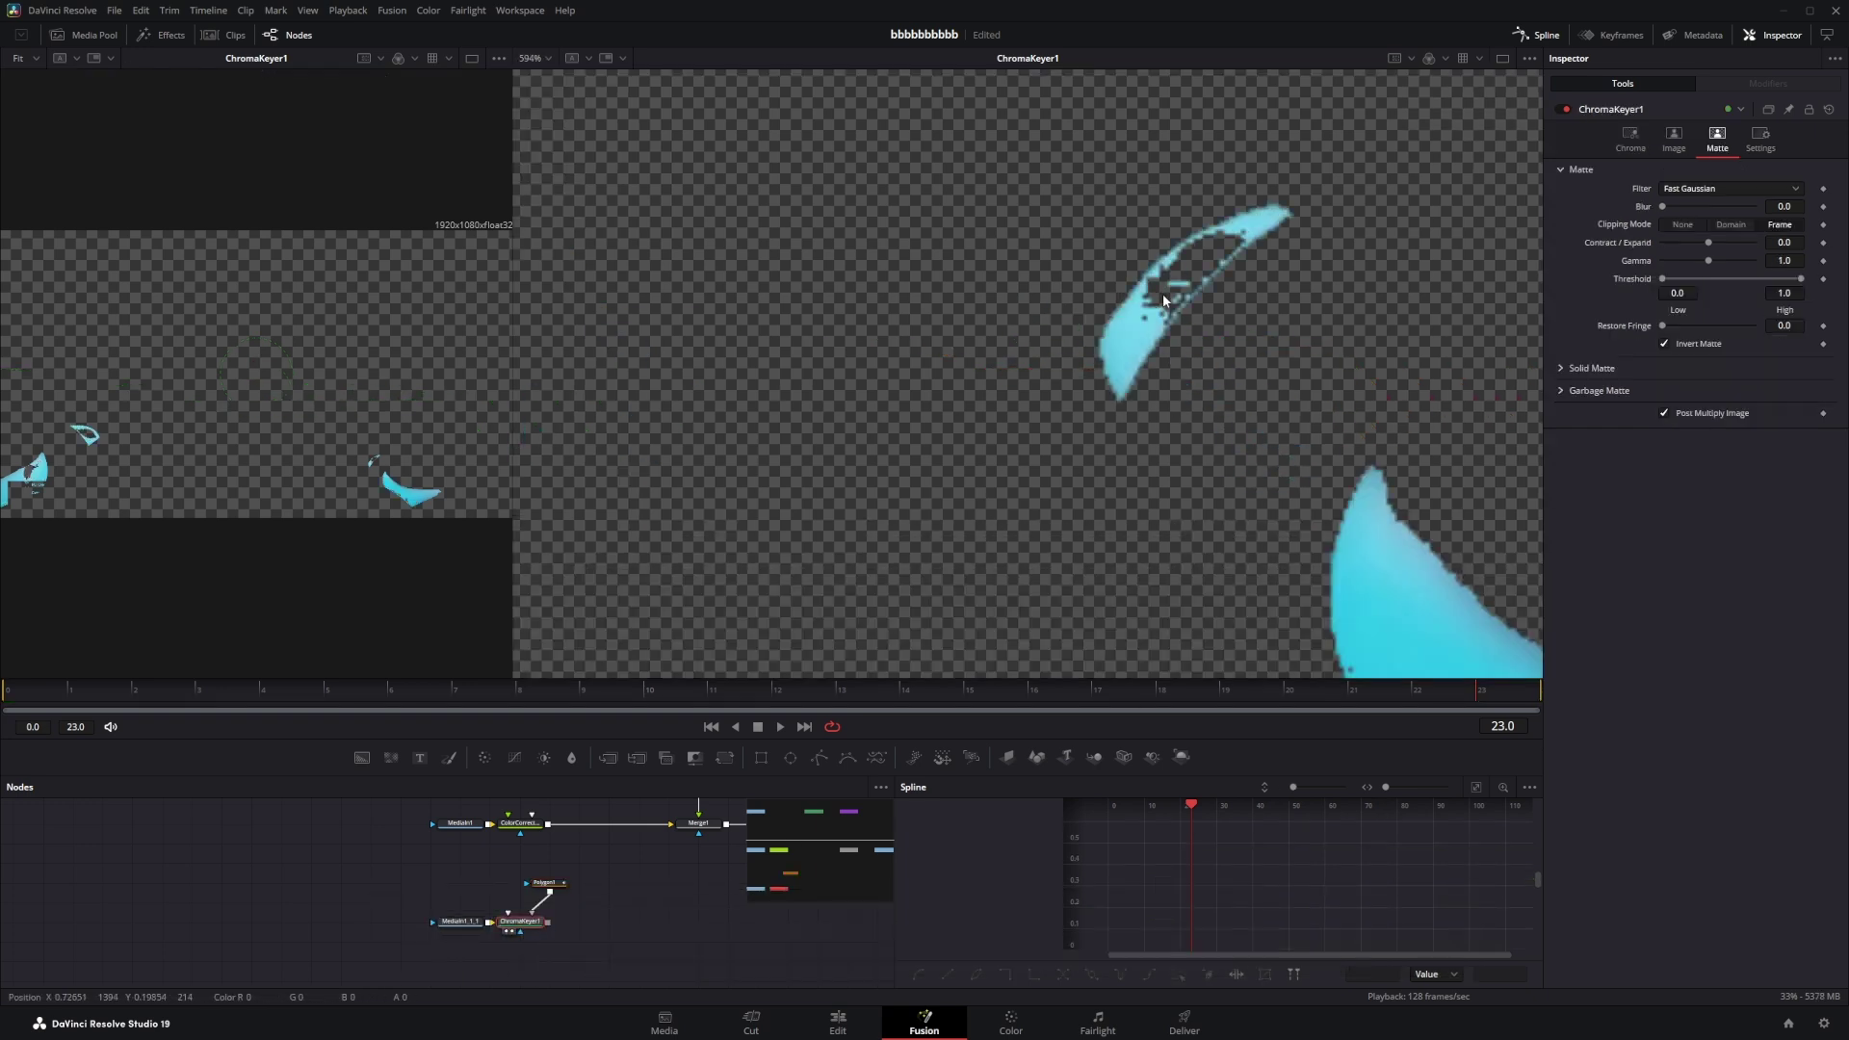
{"action": "scroll", "coordinate": [1401, 392], "scroll_direction": "down", "scroll_amount": 3}
{"action": "scroll", "coordinate": [1053, 308], "scroll_direction": "down", "scroll_amount": 5}
{"action": "left_click_drag", "start_coordinate": [875, 691], "coordinate": [1358, 702]}
Move the Polygon node below the ChromaKeyer and add a DreamGlow node after the keyer.
{"action": "left_click_drag", "start_coordinate": [549, 886], "coordinate": [522, 961]}
{"action": "left_click", "coordinate": [522, 921]}
{"action": "key", "text": "shift+space"}
{"action": "key", "text": "BackSpace"}
{"action": "key", "text": "BackSpace"}
{"action": "key", "text": "BackSpace"}
{"action": "key", "text": "BackSpace"}
{"action": "key", "text": "BackSpace"}
{"action": "key", "text": "BackSpace"}
{"action": "type", "text": "dream"}
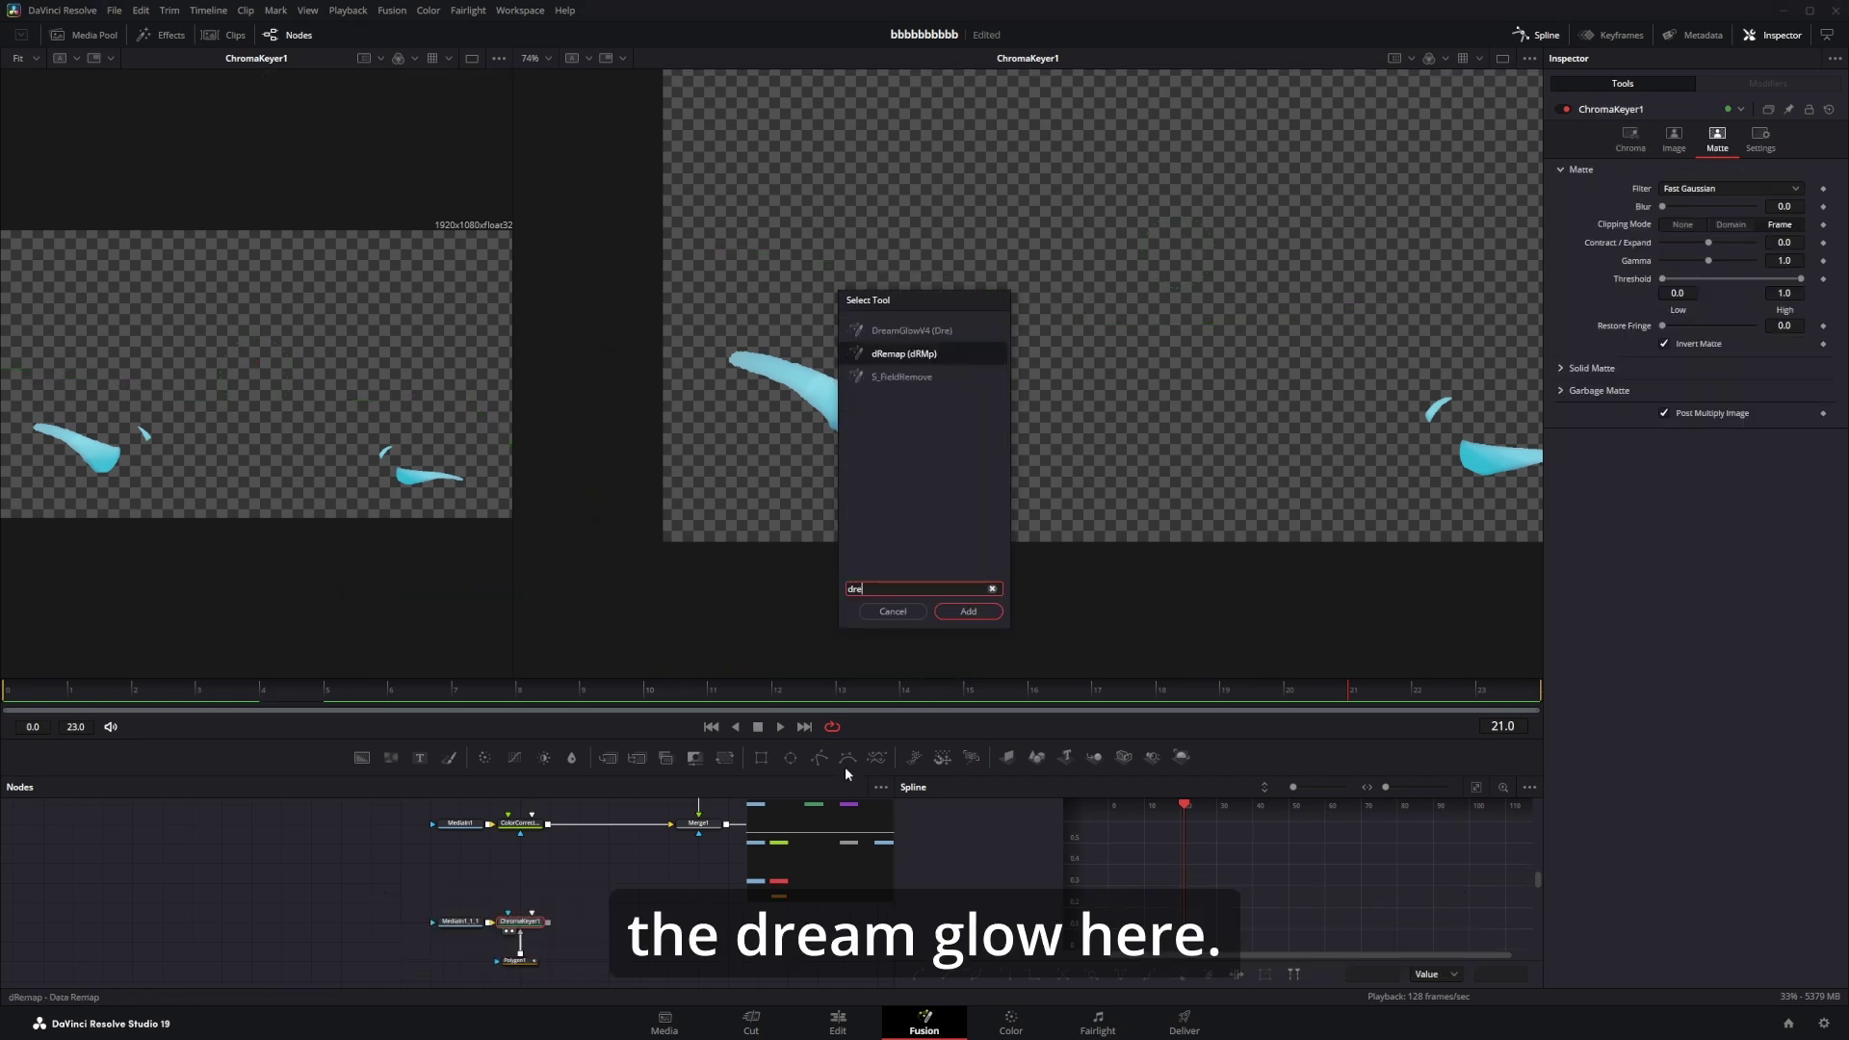
{"action": "left_click", "coordinate": [955, 614]}
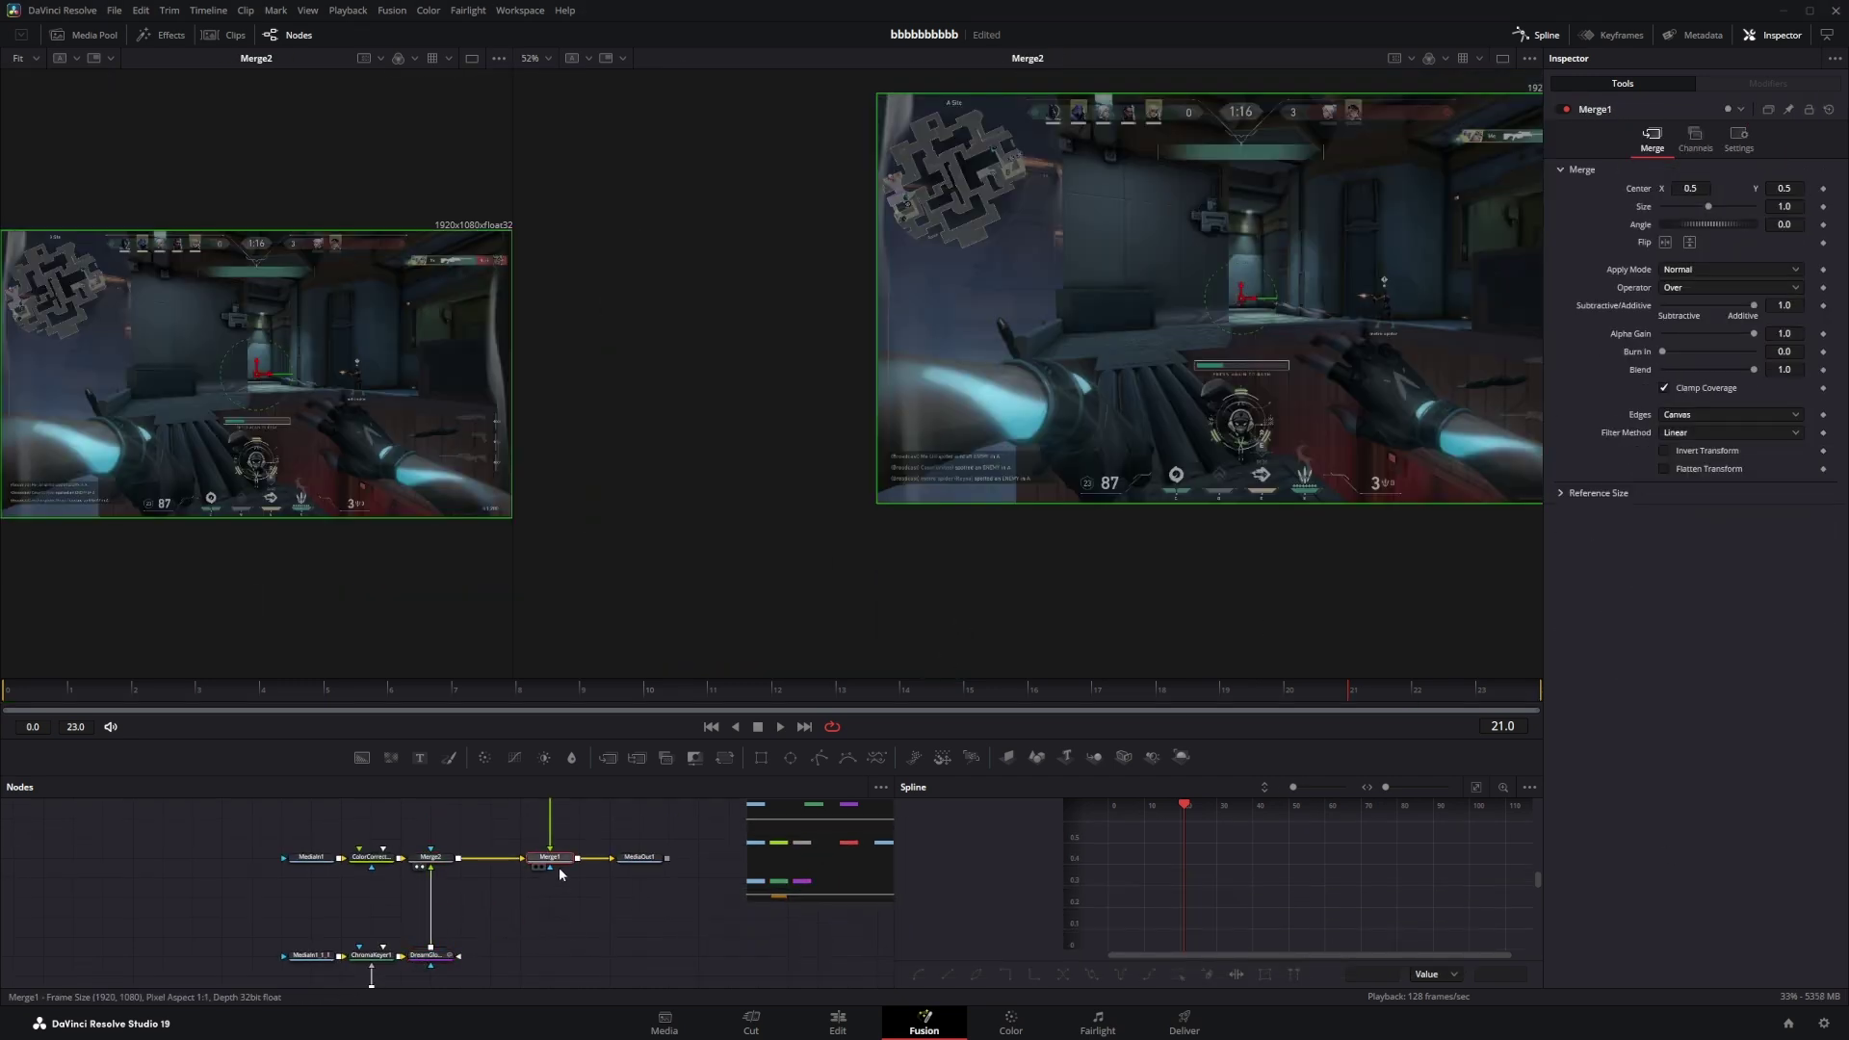
Check the arm glow in the Merge1 composite and paste another copy of the MediaIn node below MediaOut.
{"action": "scroll", "coordinate": [1277, 467], "scroll_direction": "down", "scroll_amount": 3}
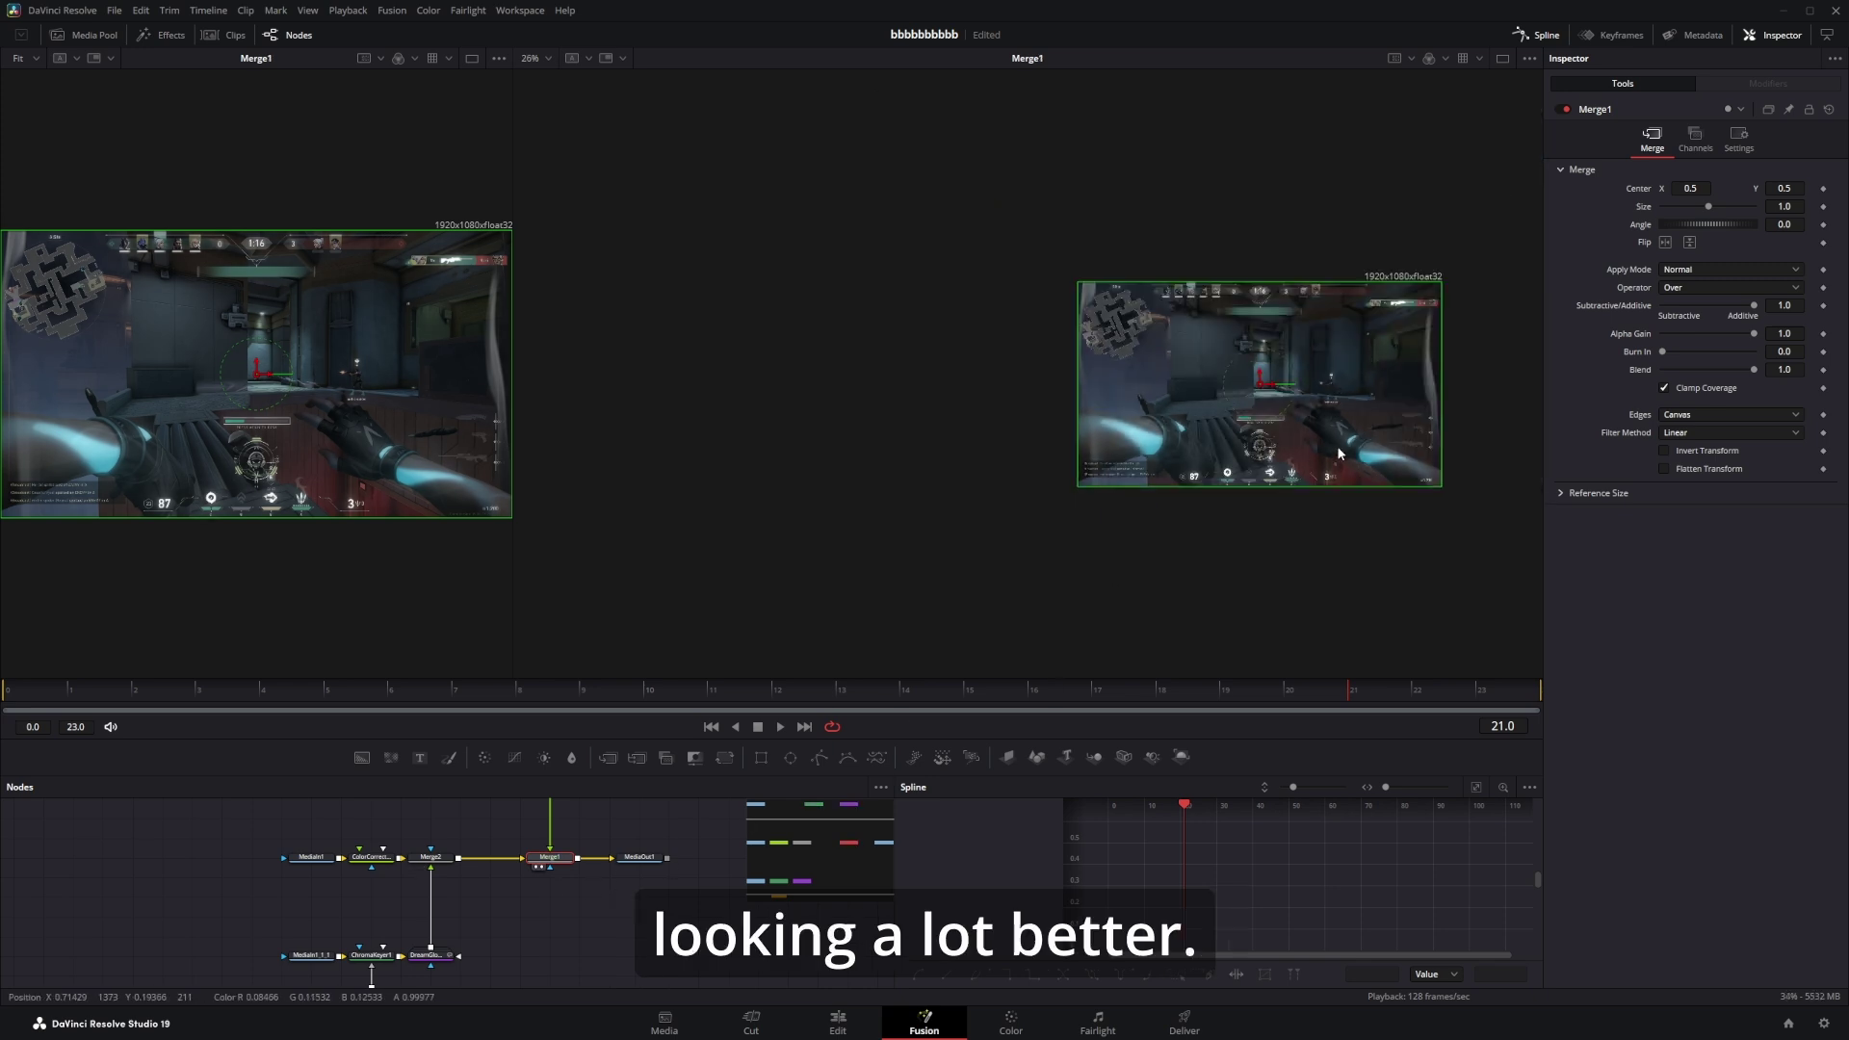
{"action": "scroll", "coordinate": [1163, 429], "scroll_direction": "up", "scroll_amount": 3}
{"action": "left_click_drag", "start_coordinate": [1264, 391], "coordinate": [1186, 400]}
{"action": "left_click", "coordinate": [997, 520]}
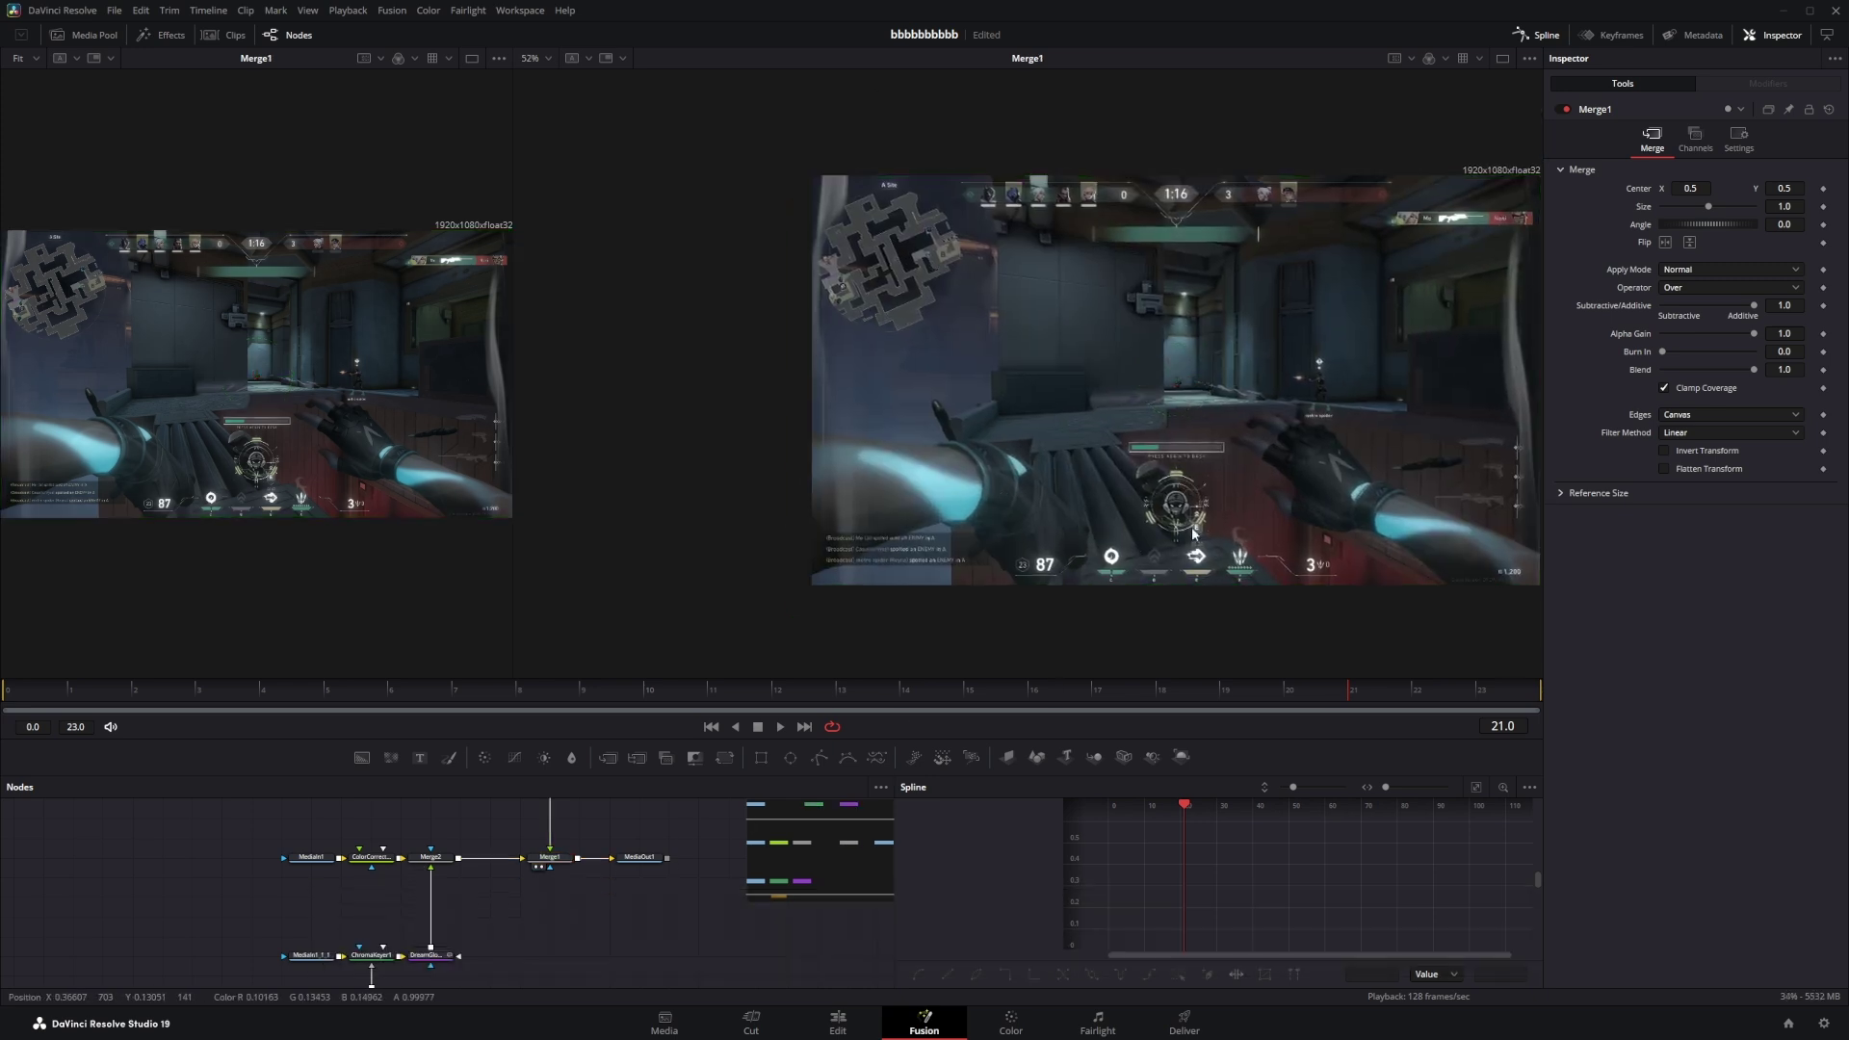
{"action": "left_click_drag", "start_coordinate": [339, 925], "coordinate": [293, 896]}
{"action": "key", "text": "ctrl+c"}
{"action": "left_click_drag", "start_coordinate": [517, 908], "coordinate": [292, 828]}
{"action": "left_click", "coordinate": [461, 923]}
{"action": "key", "text": "ctrl+v"}
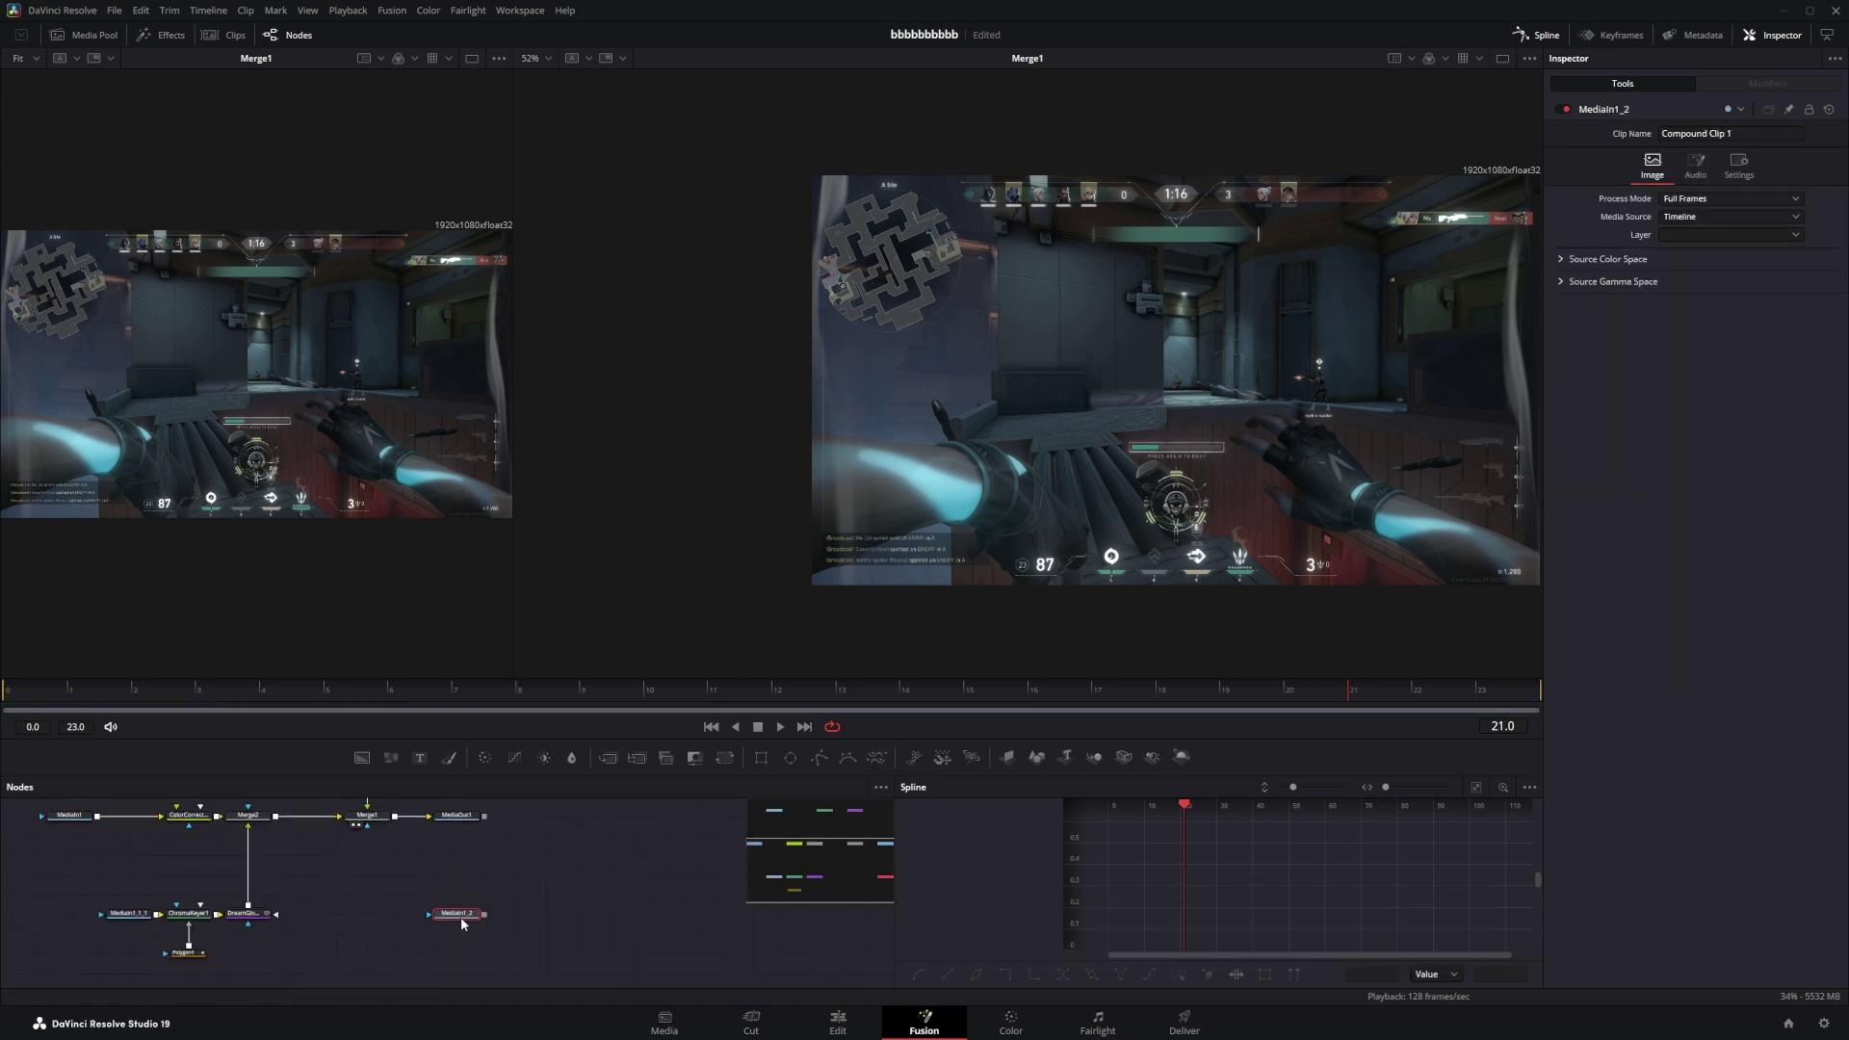
Add a Camera Tracker node after the newly pasted MediaIn node.
{"action": "key", "text": "shift+space"}
{"action": "type", "text": "cam"}
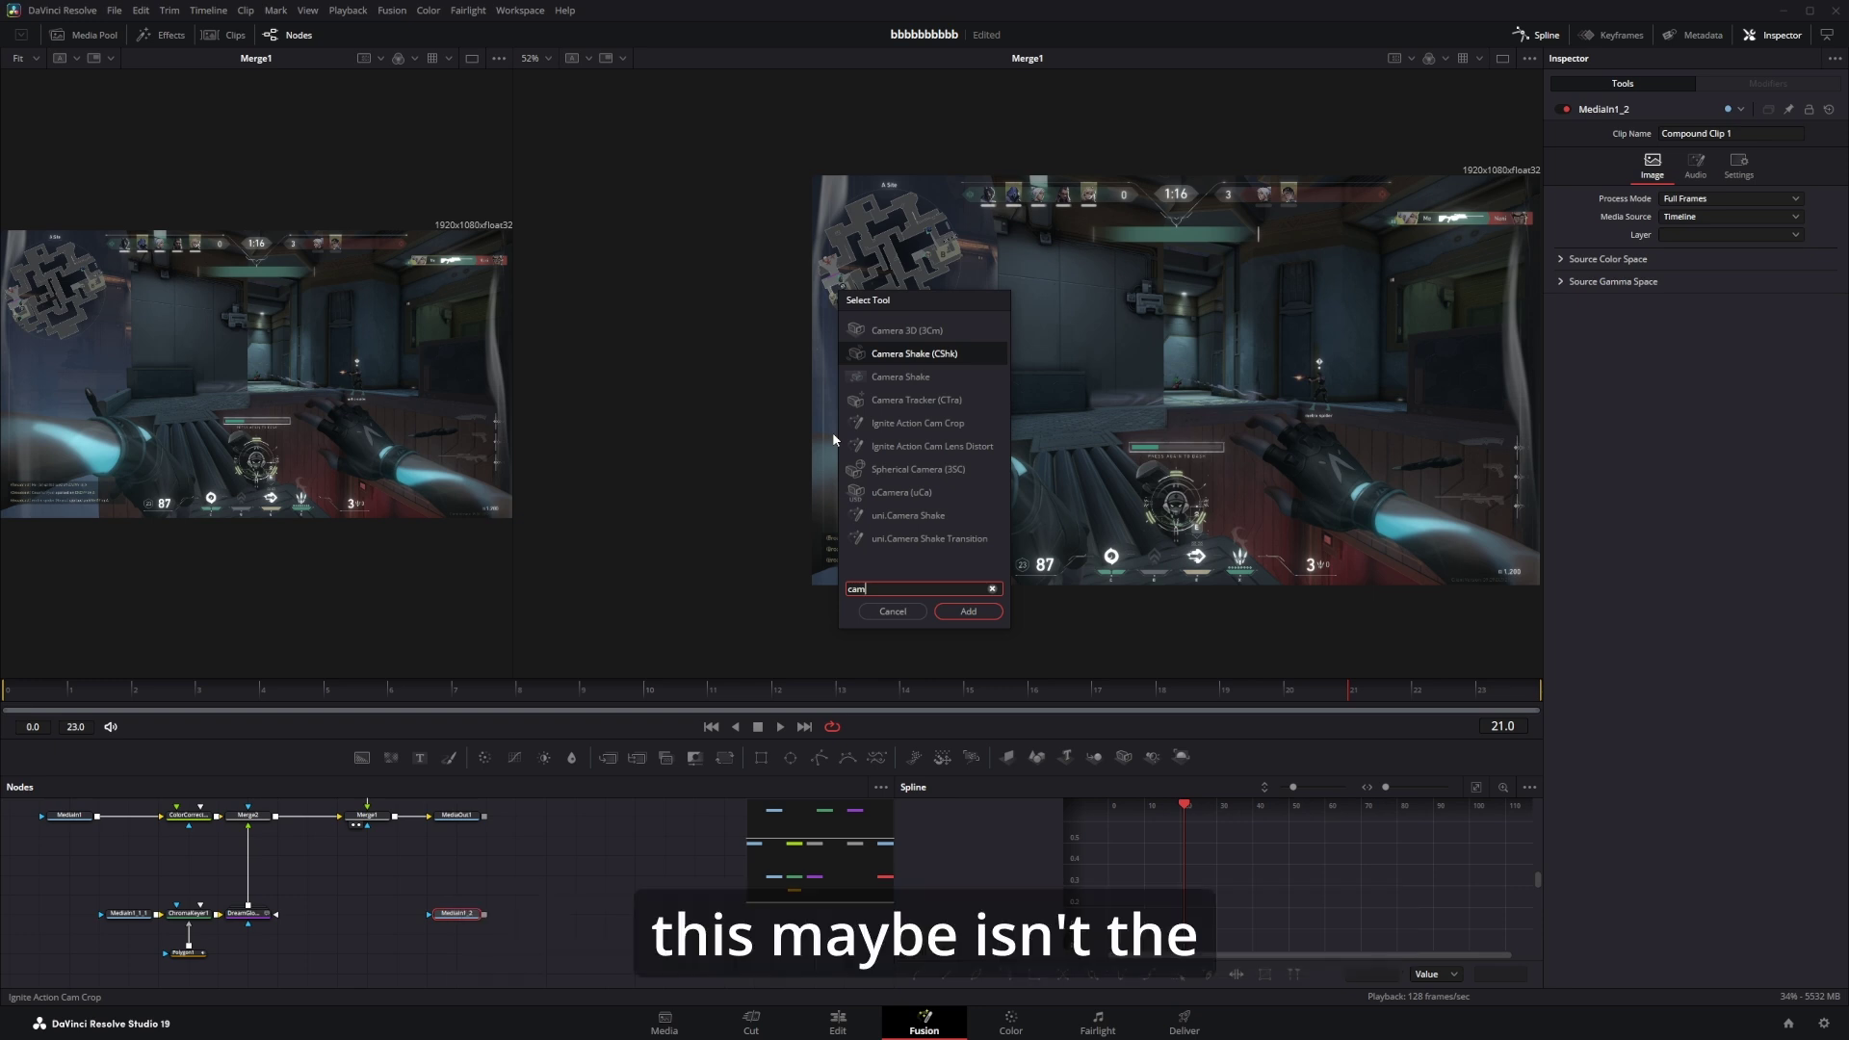
{"action": "double_click", "coordinate": [915, 398]}
{"action": "left_click_drag", "start_coordinate": [1220, 448], "coordinate": [1221, 468]}
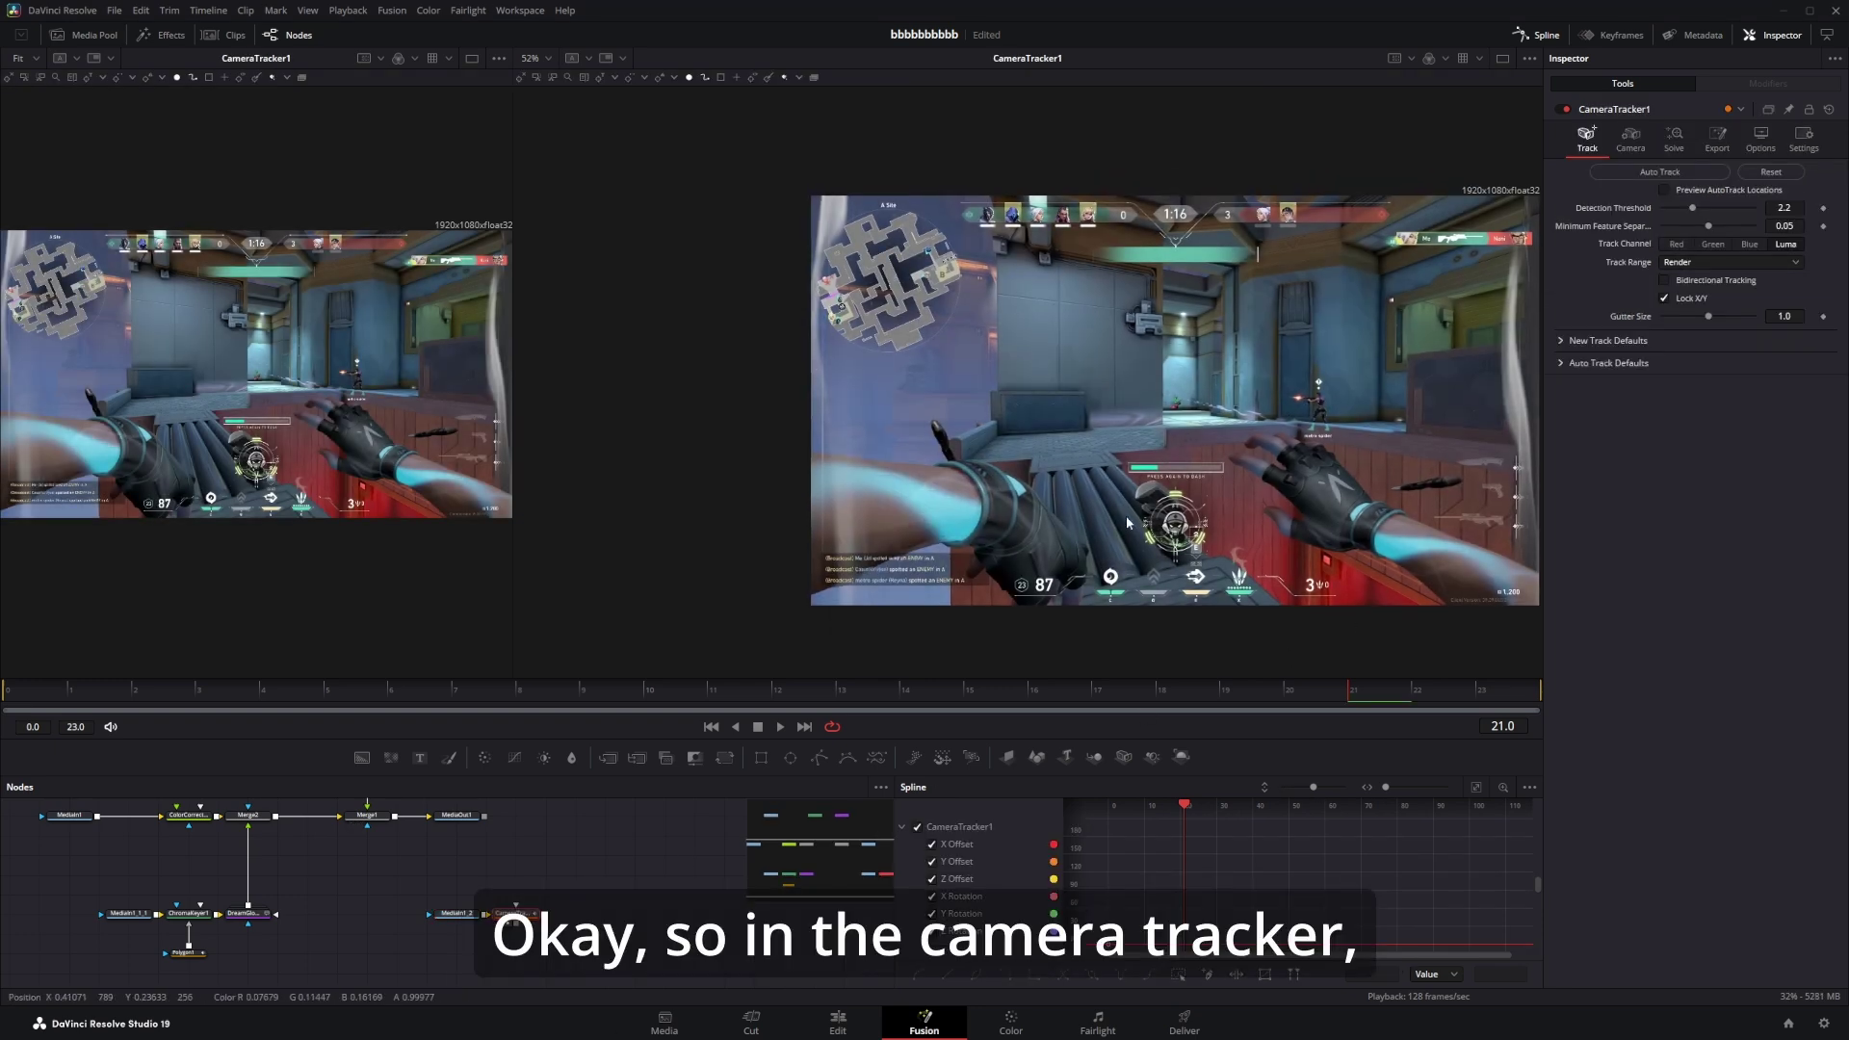
Attach a Polygon mask to the Camera Tracker and start outlining the HUD elements along the upper edge of the frame.
{"action": "left_click", "coordinate": [817, 756]}
{"action": "left_click_drag", "start_coordinate": [1015, 285], "coordinate": [982, 336]}
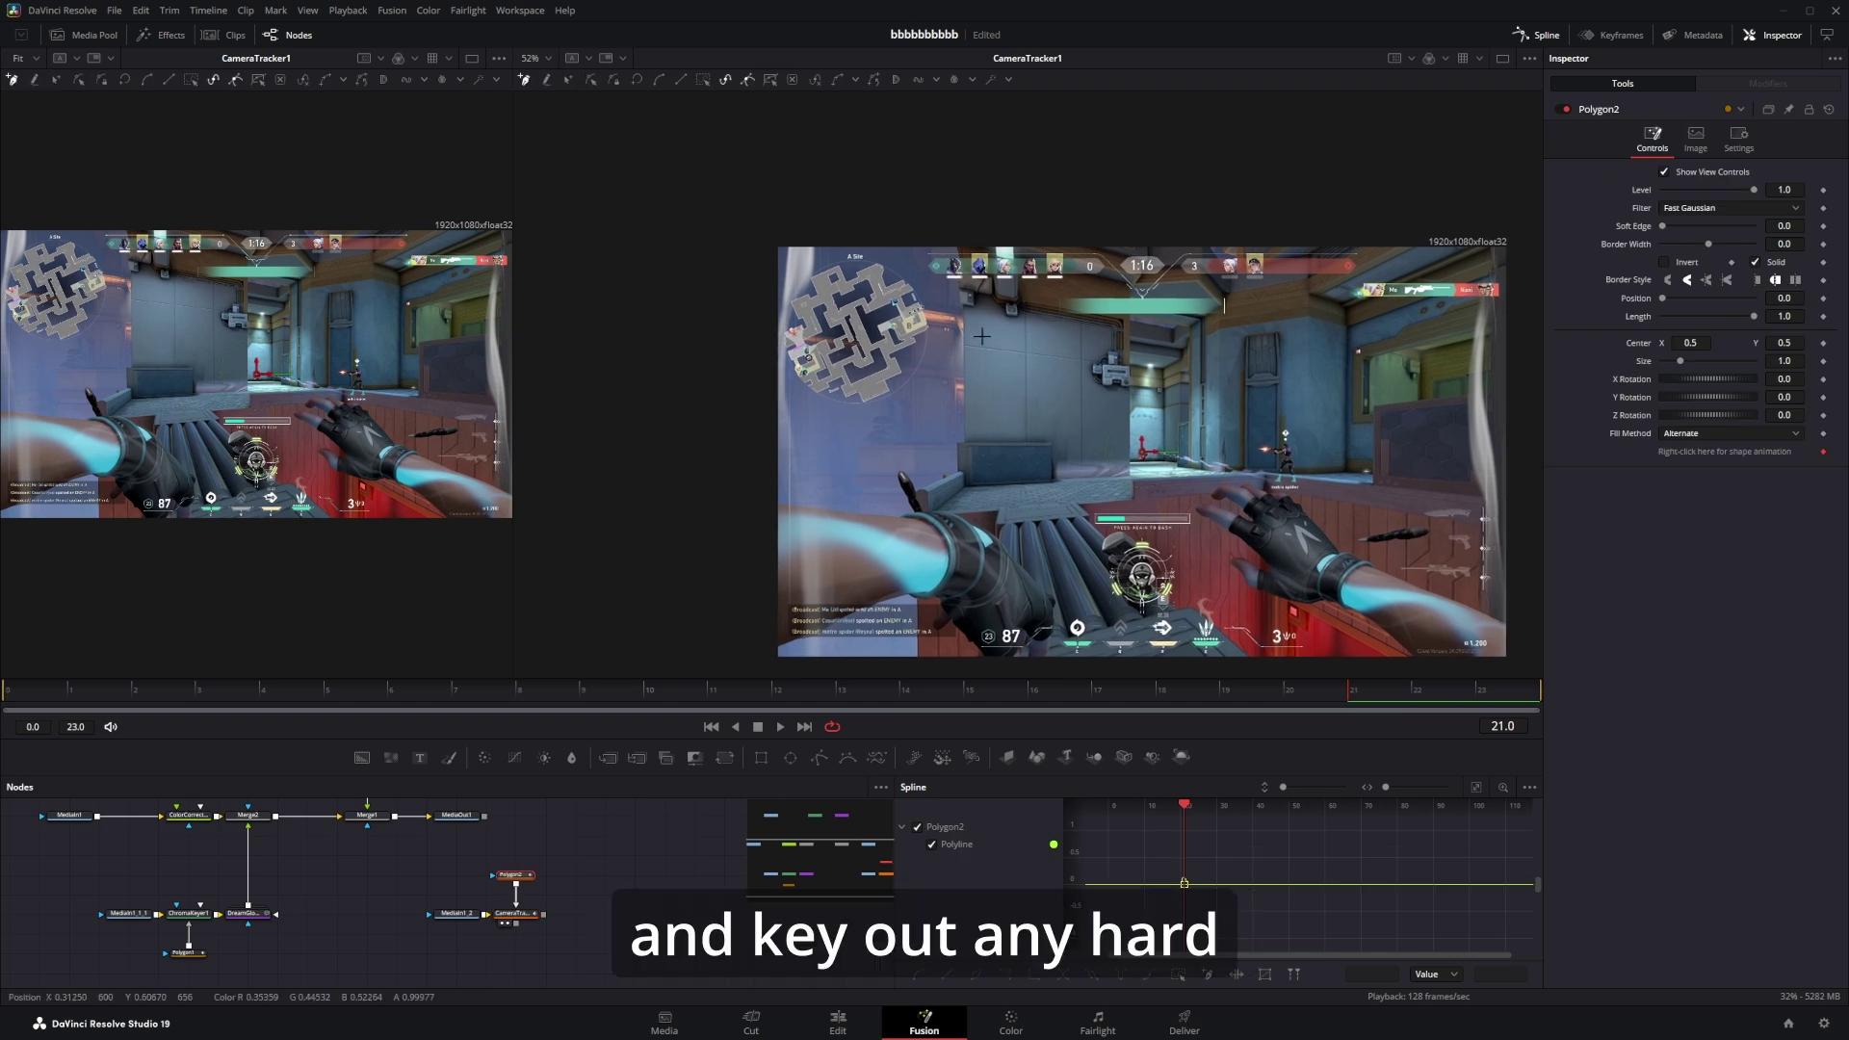
{"action": "left_click", "coordinate": [935, 297]}
{"action": "left_click", "coordinate": [1039, 290]}
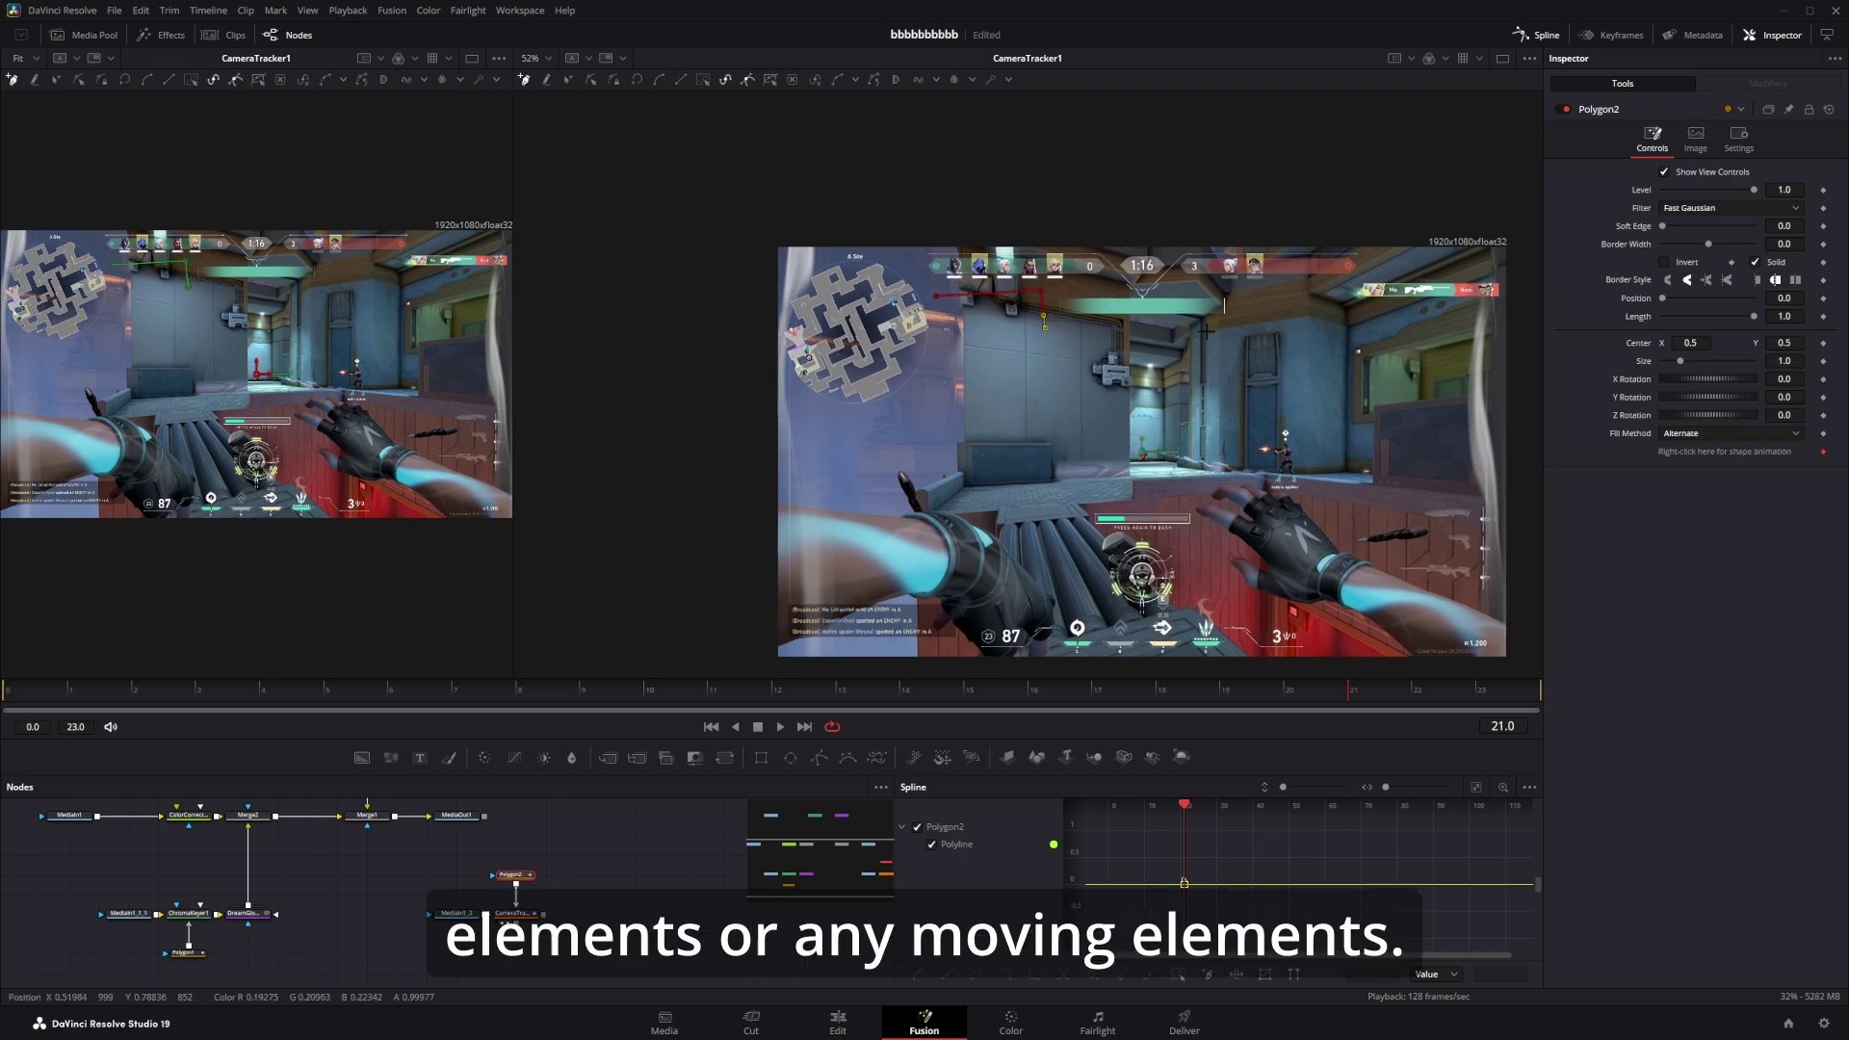
{"action": "left_click_drag", "start_coordinate": [1181, 329], "coordinate": [1249, 329]}
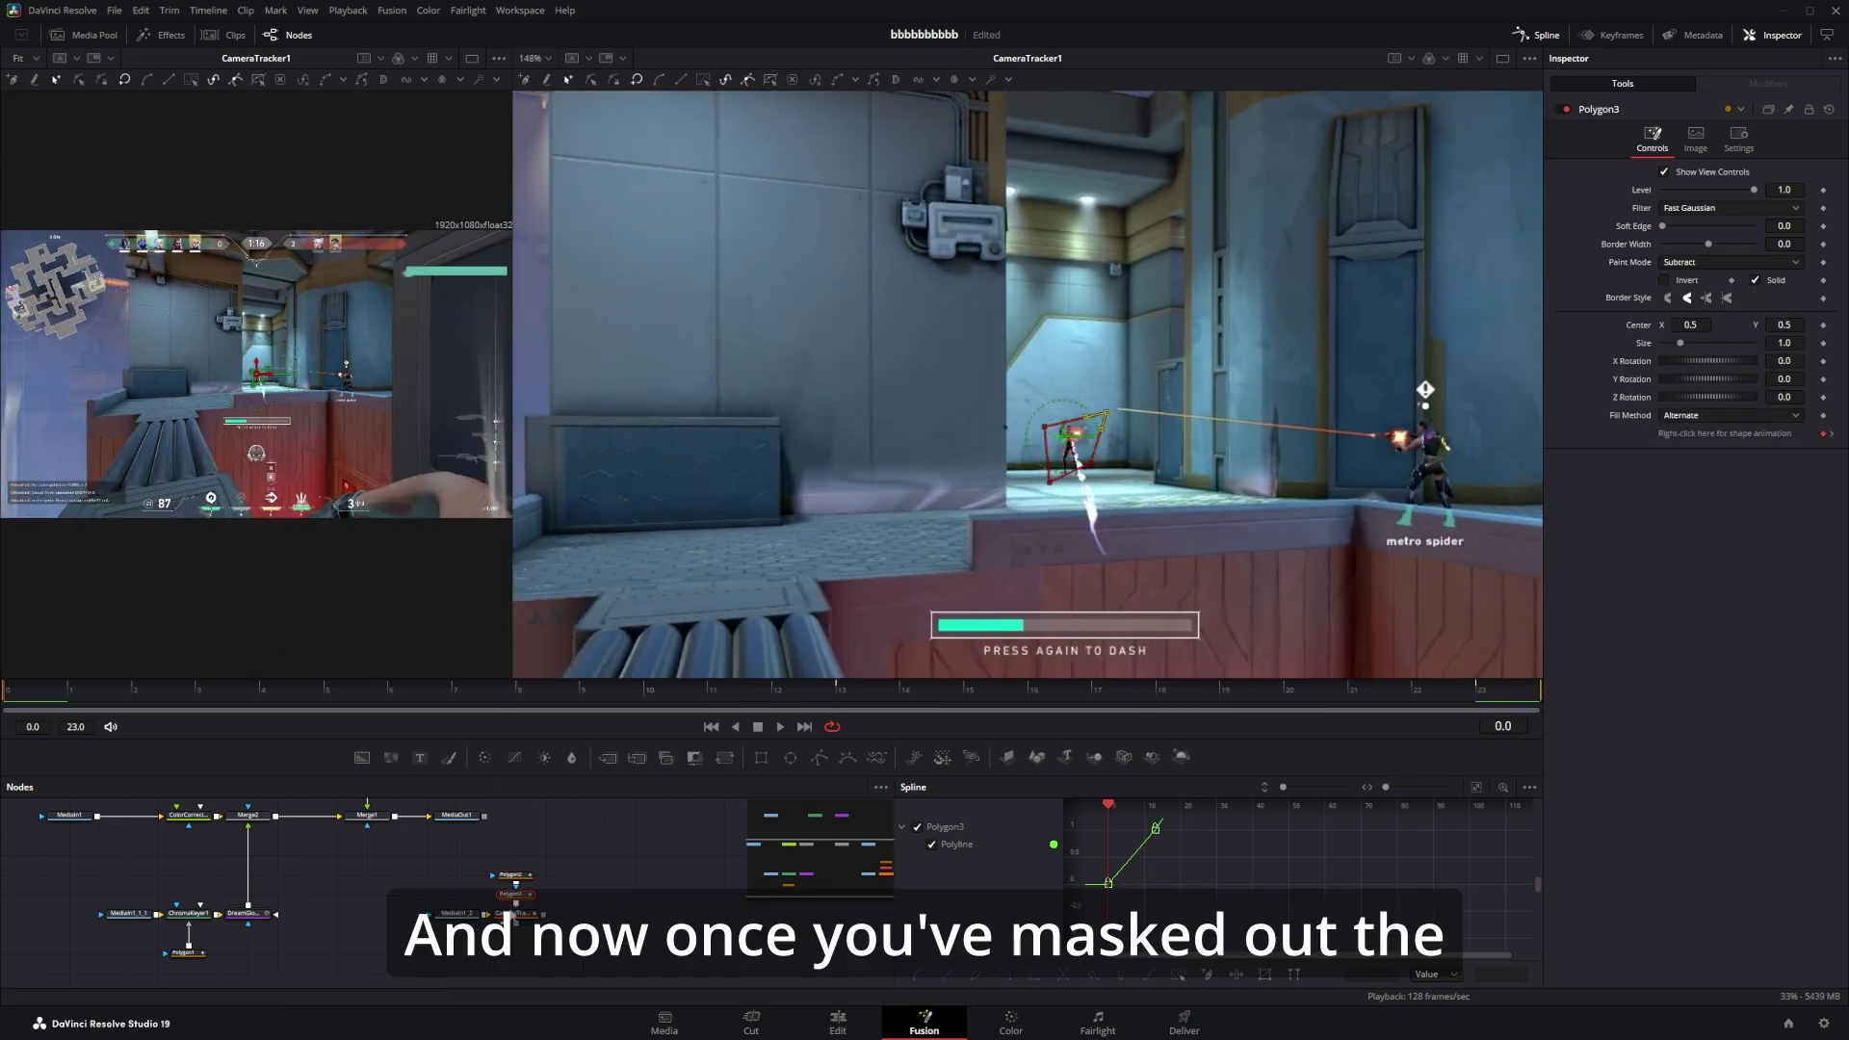
Set the Camera Tracker's minimum feature separation to 0.01 while previewing the track locations around frame 12.
{"action": "scroll", "coordinate": [1119, 506], "scroll_direction": "down", "scroll_amount": 5}
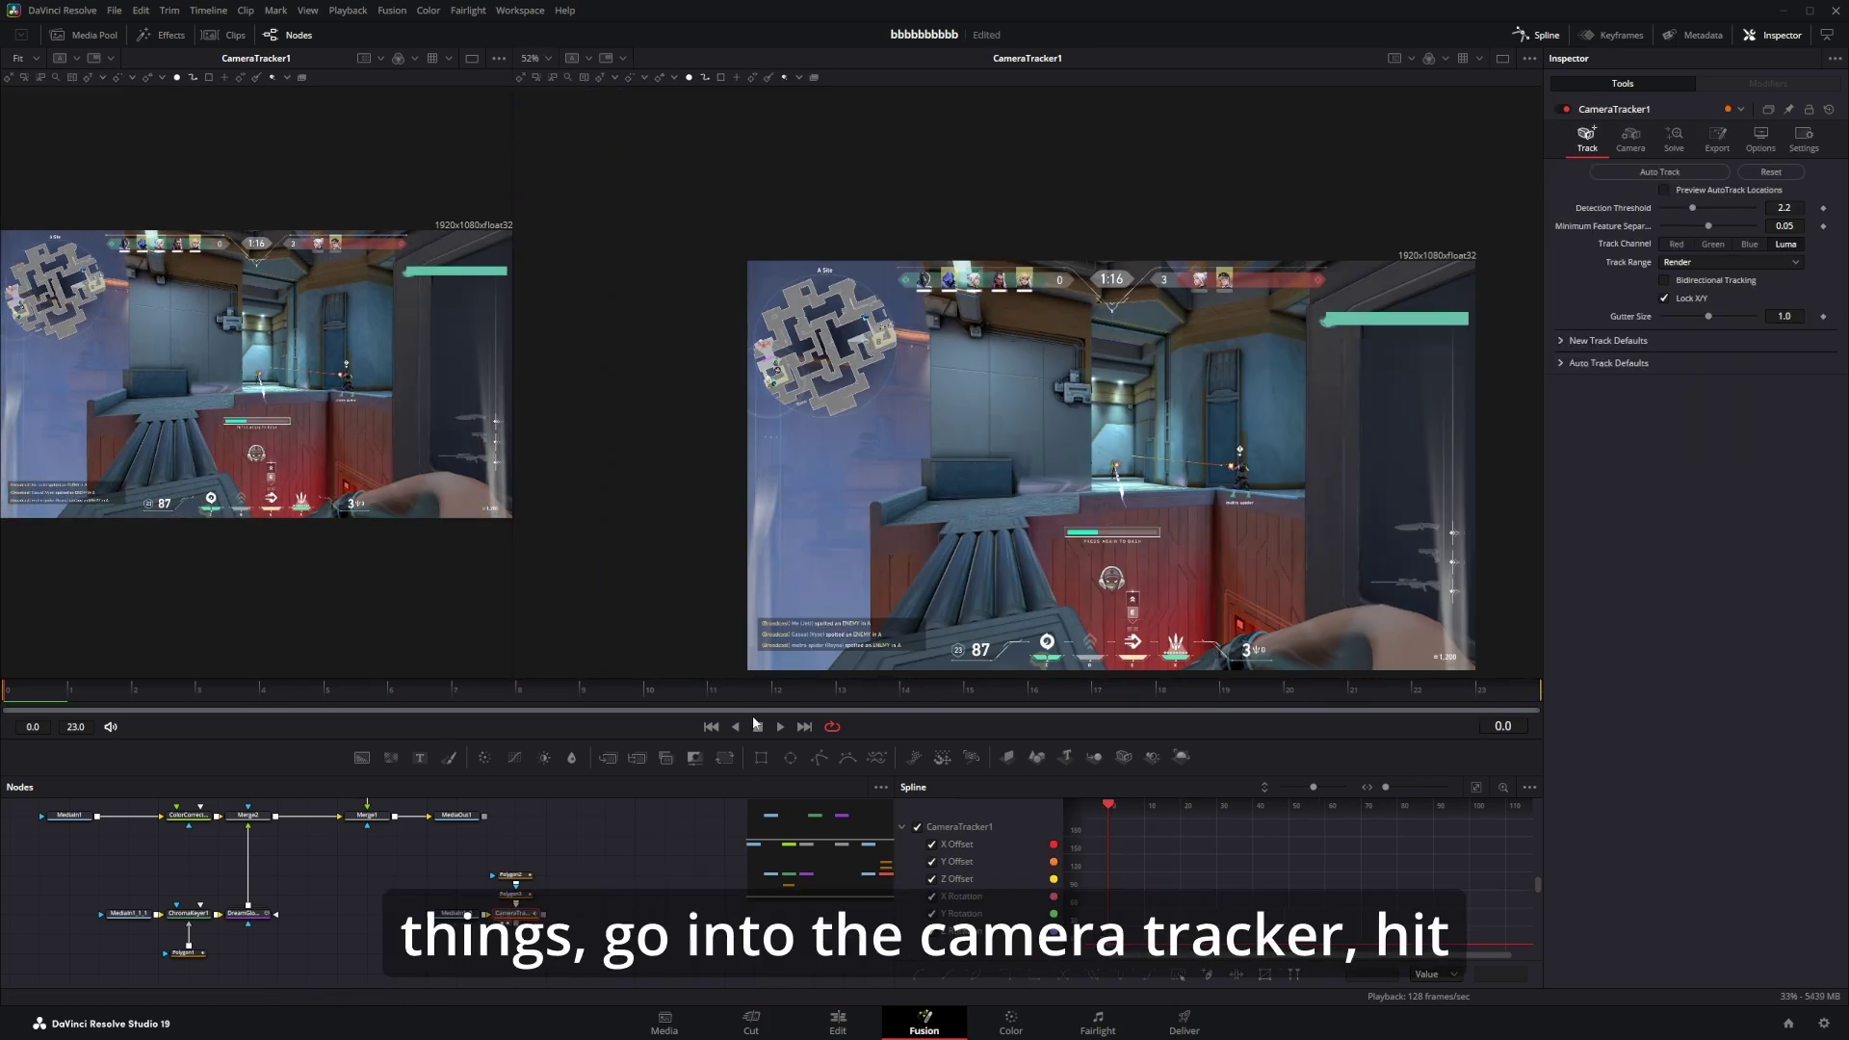
{"action": "left_click", "coordinate": [780, 726]}
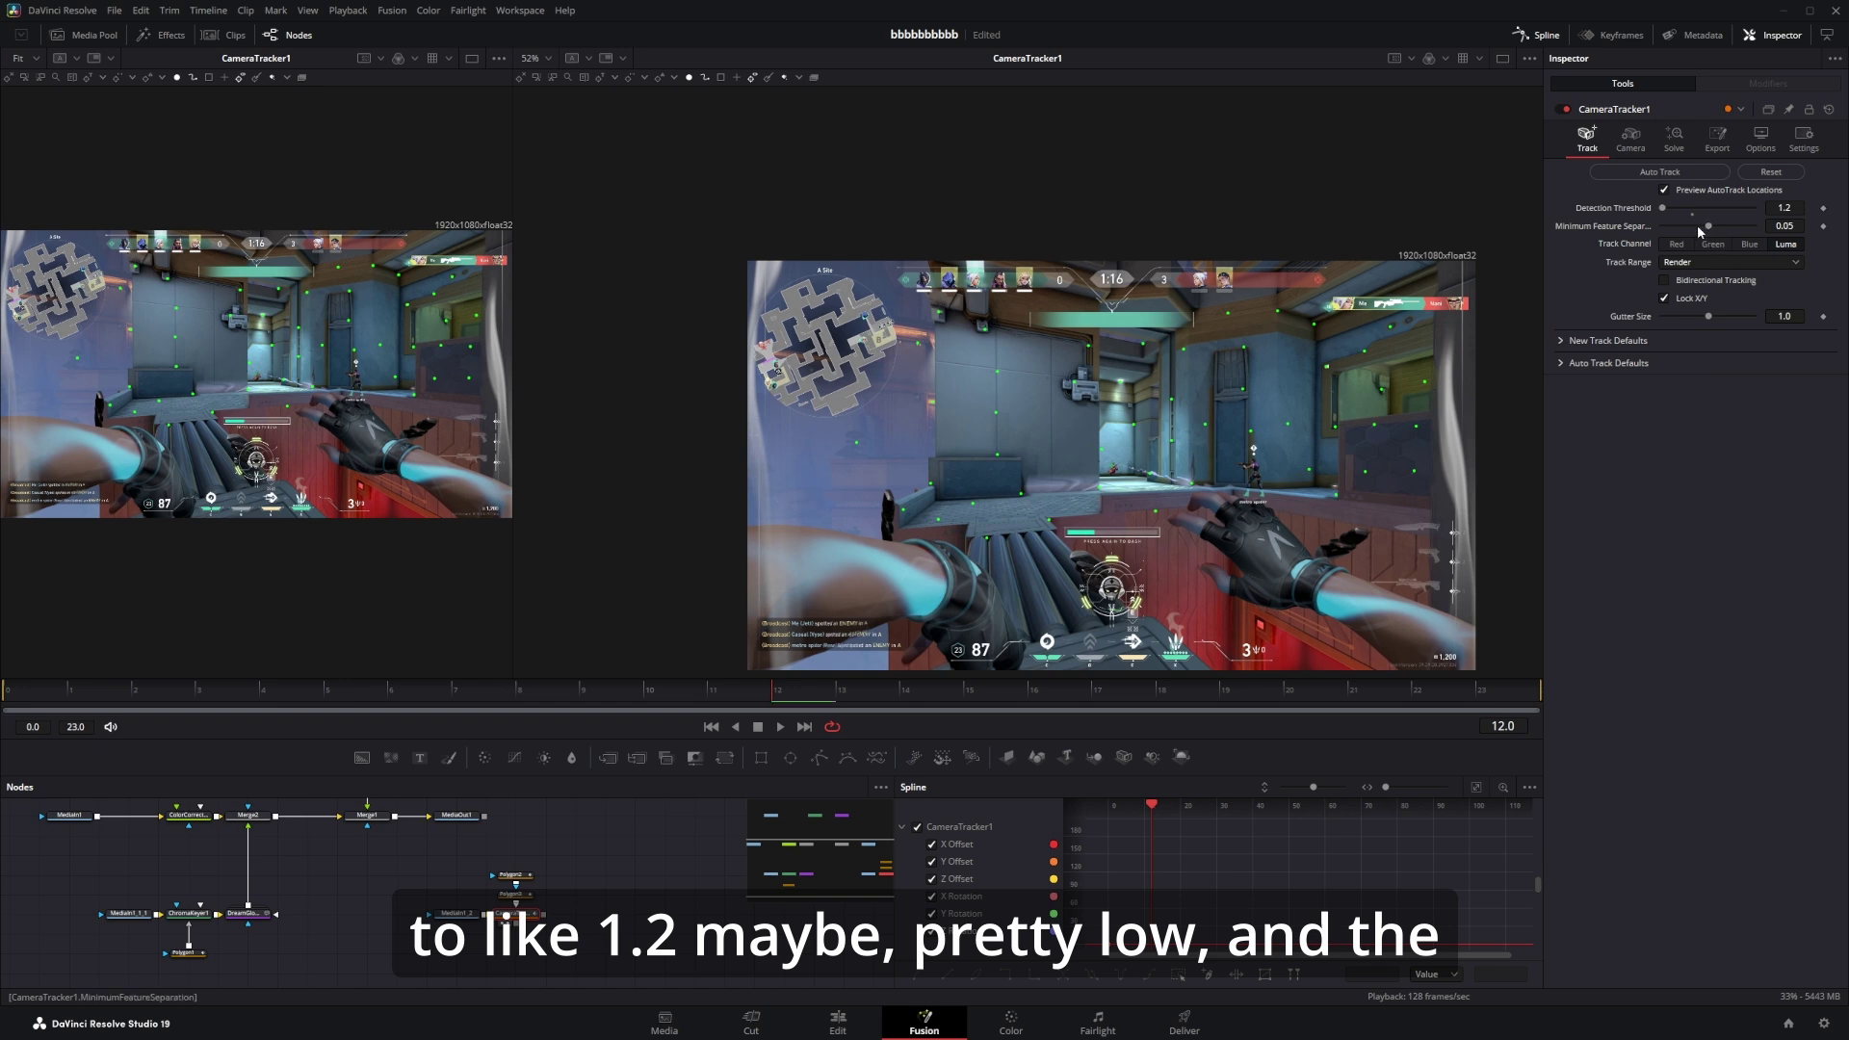
{"action": "left_click_drag", "start_coordinate": [1707, 228], "coordinate": [1670, 235]}
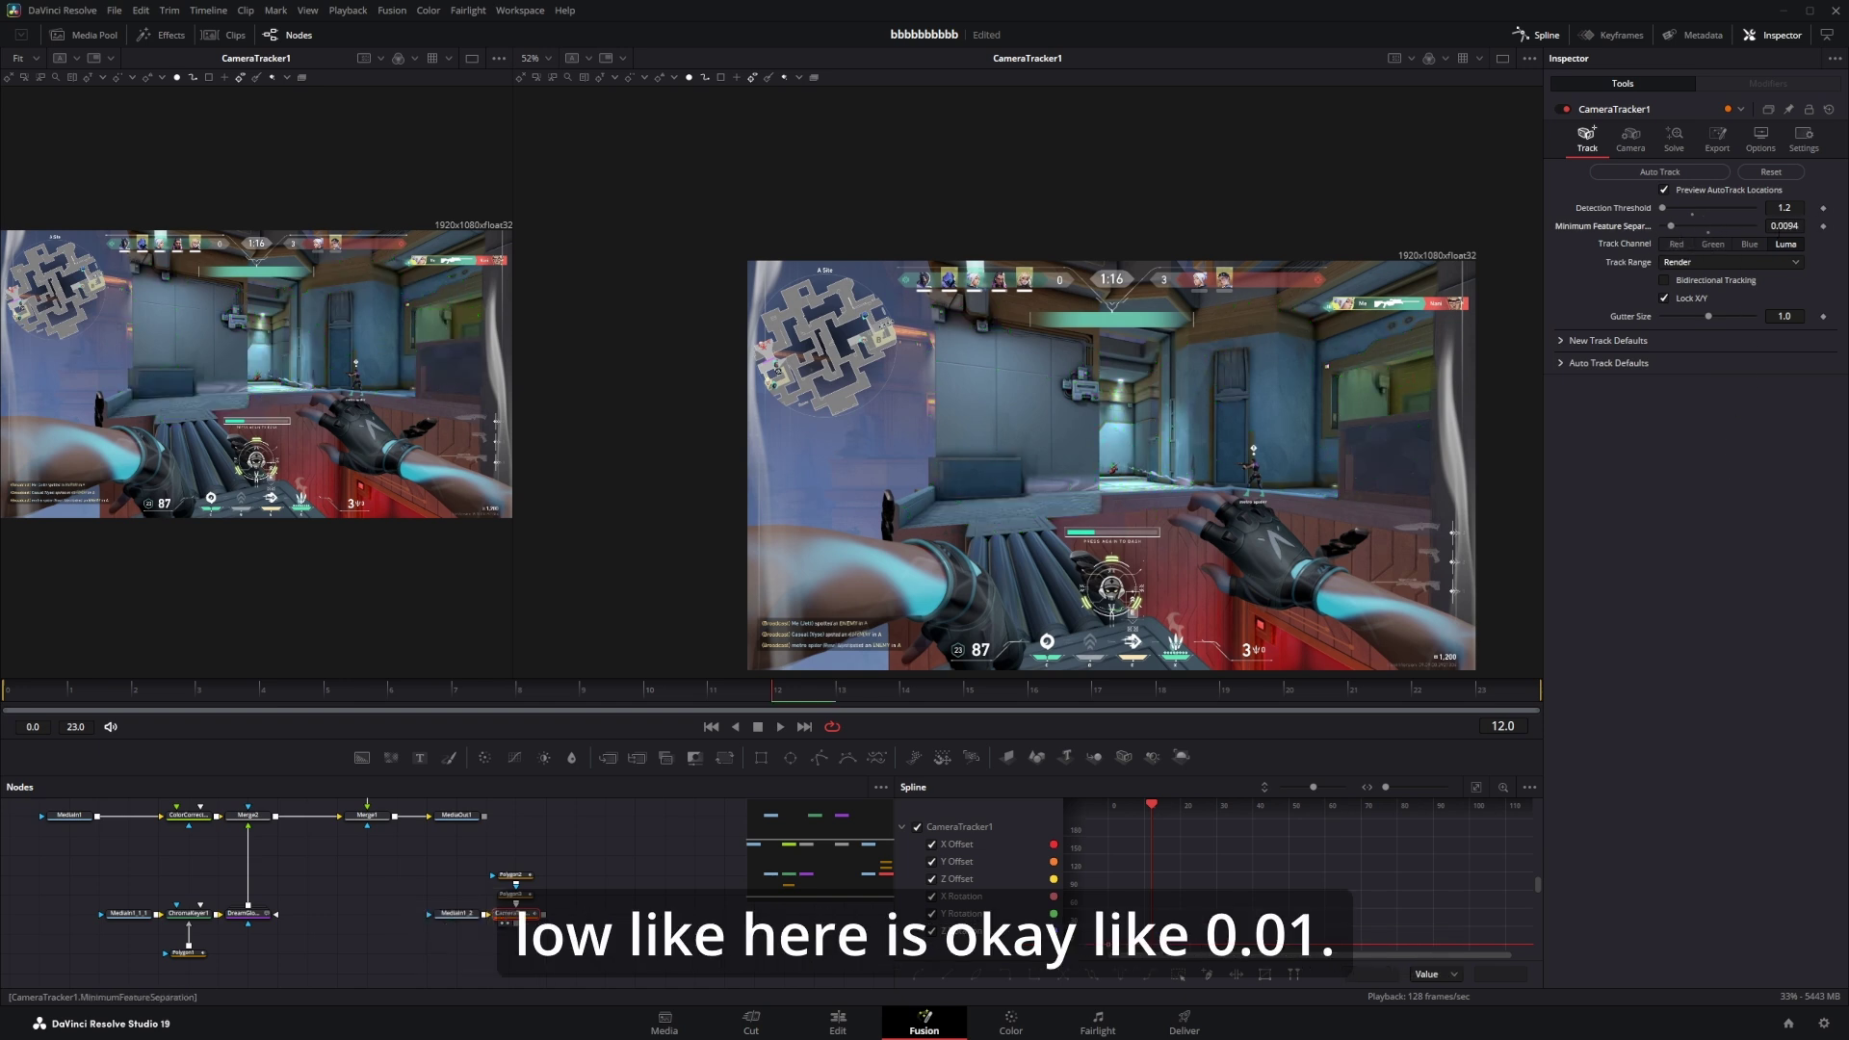
{"action": "key", "text": "BackSpace"}
{"action": "key", "text": "BackSpace"}
{"action": "type", "text": "1"}
{"action": "left_click", "coordinate": [1683, 460]}
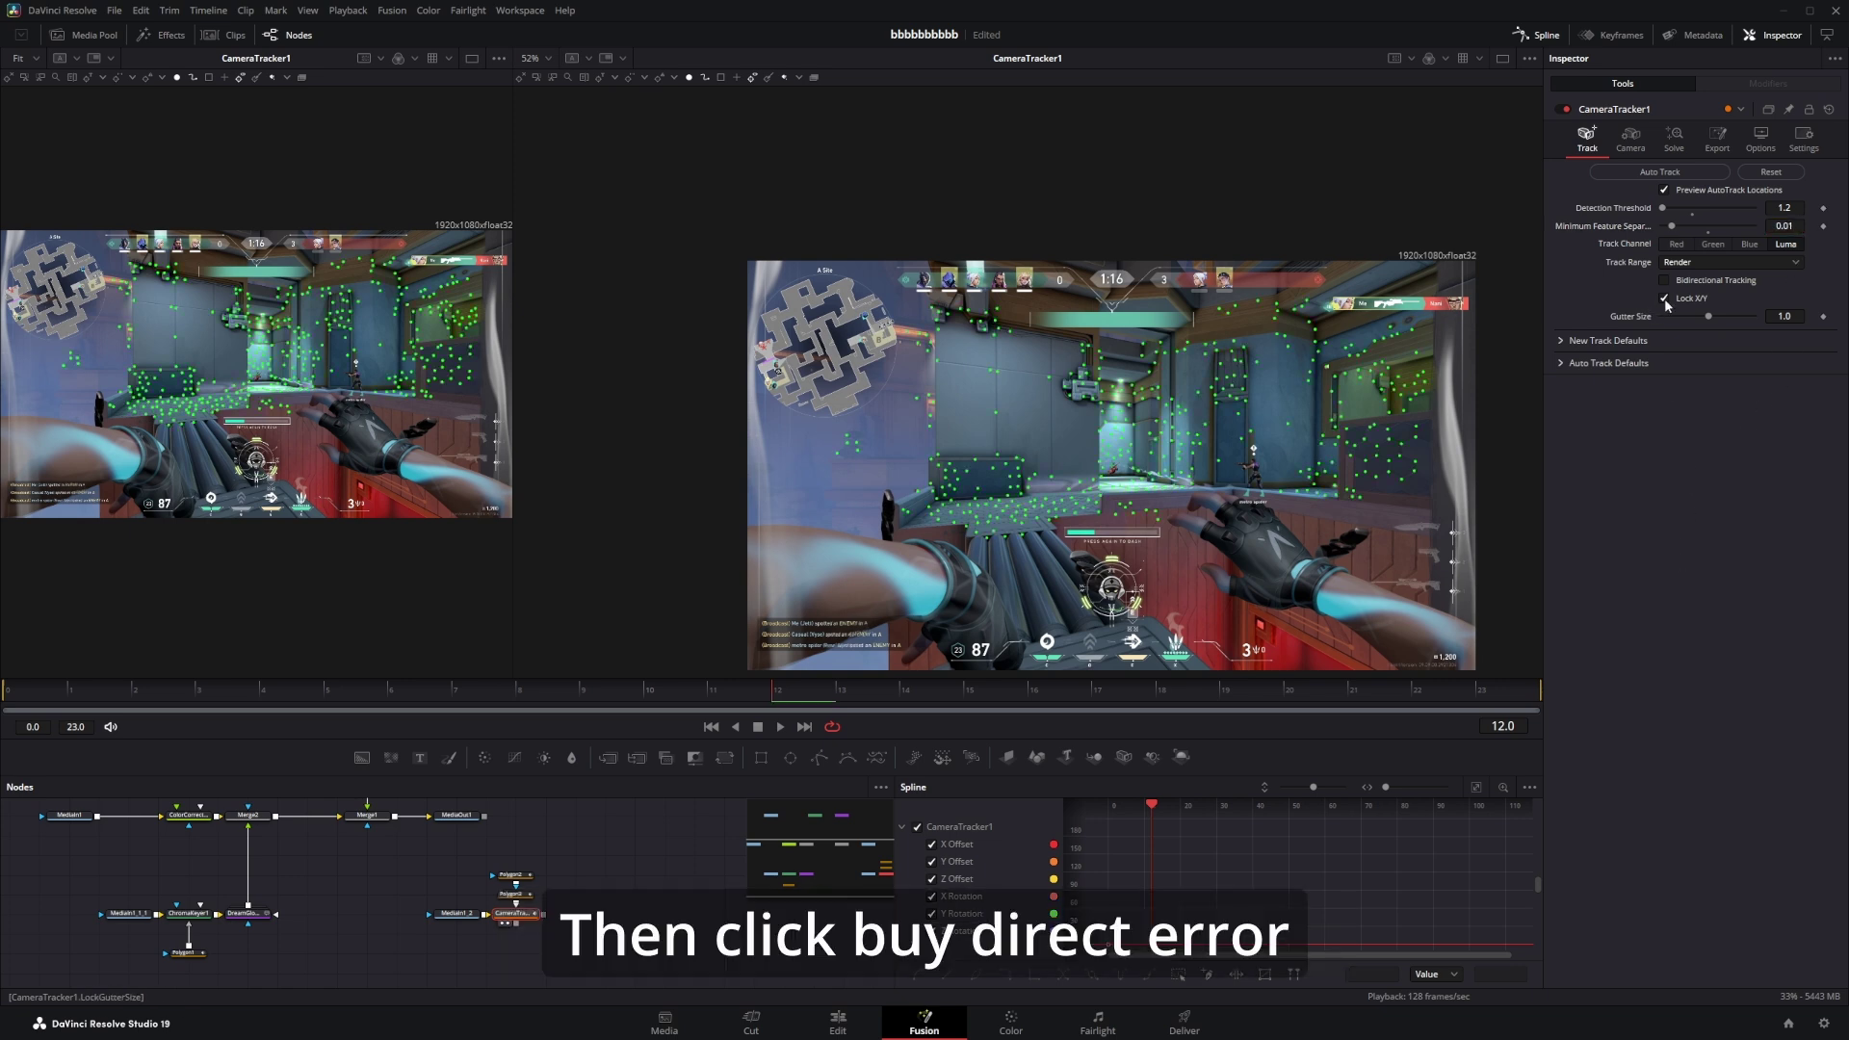
Enable bidirectional tracking and run the Camera Tracker's auto track on the clip.
{"action": "left_click", "coordinate": [1664, 281]}
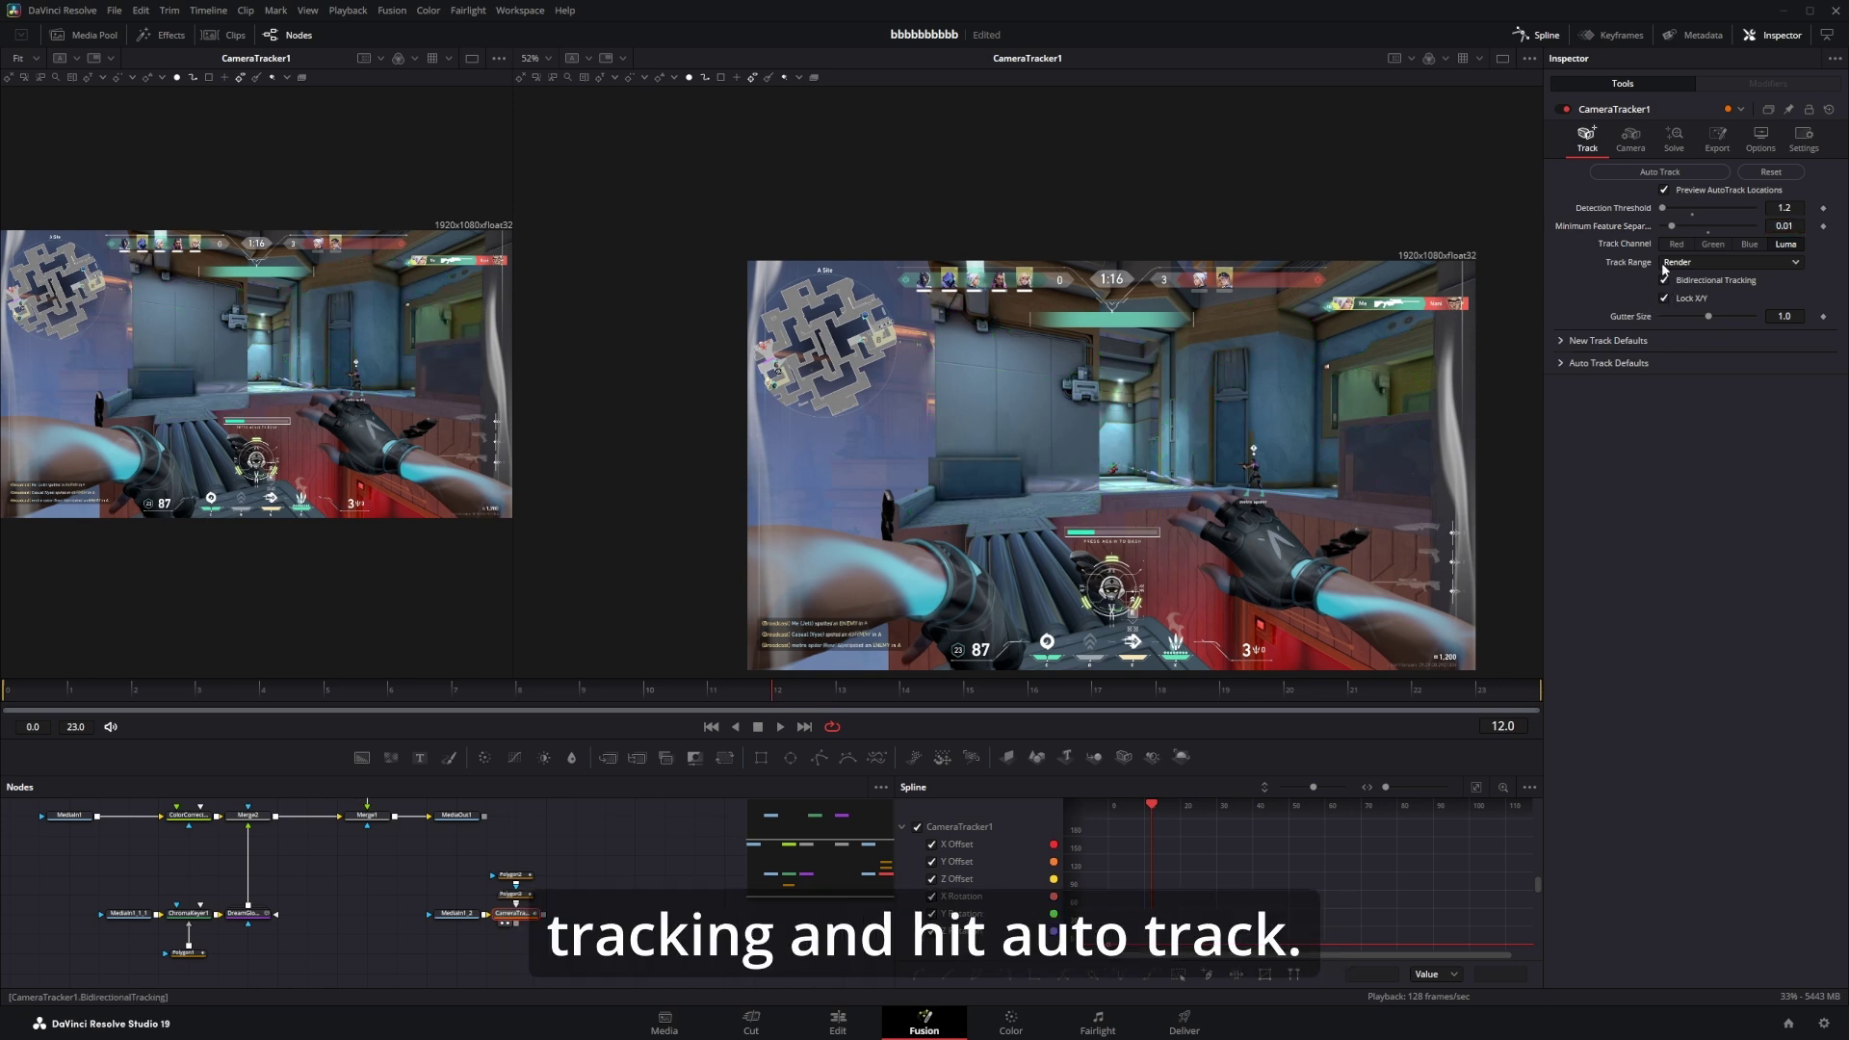
{"action": "left_click", "coordinate": [1648, 174]}
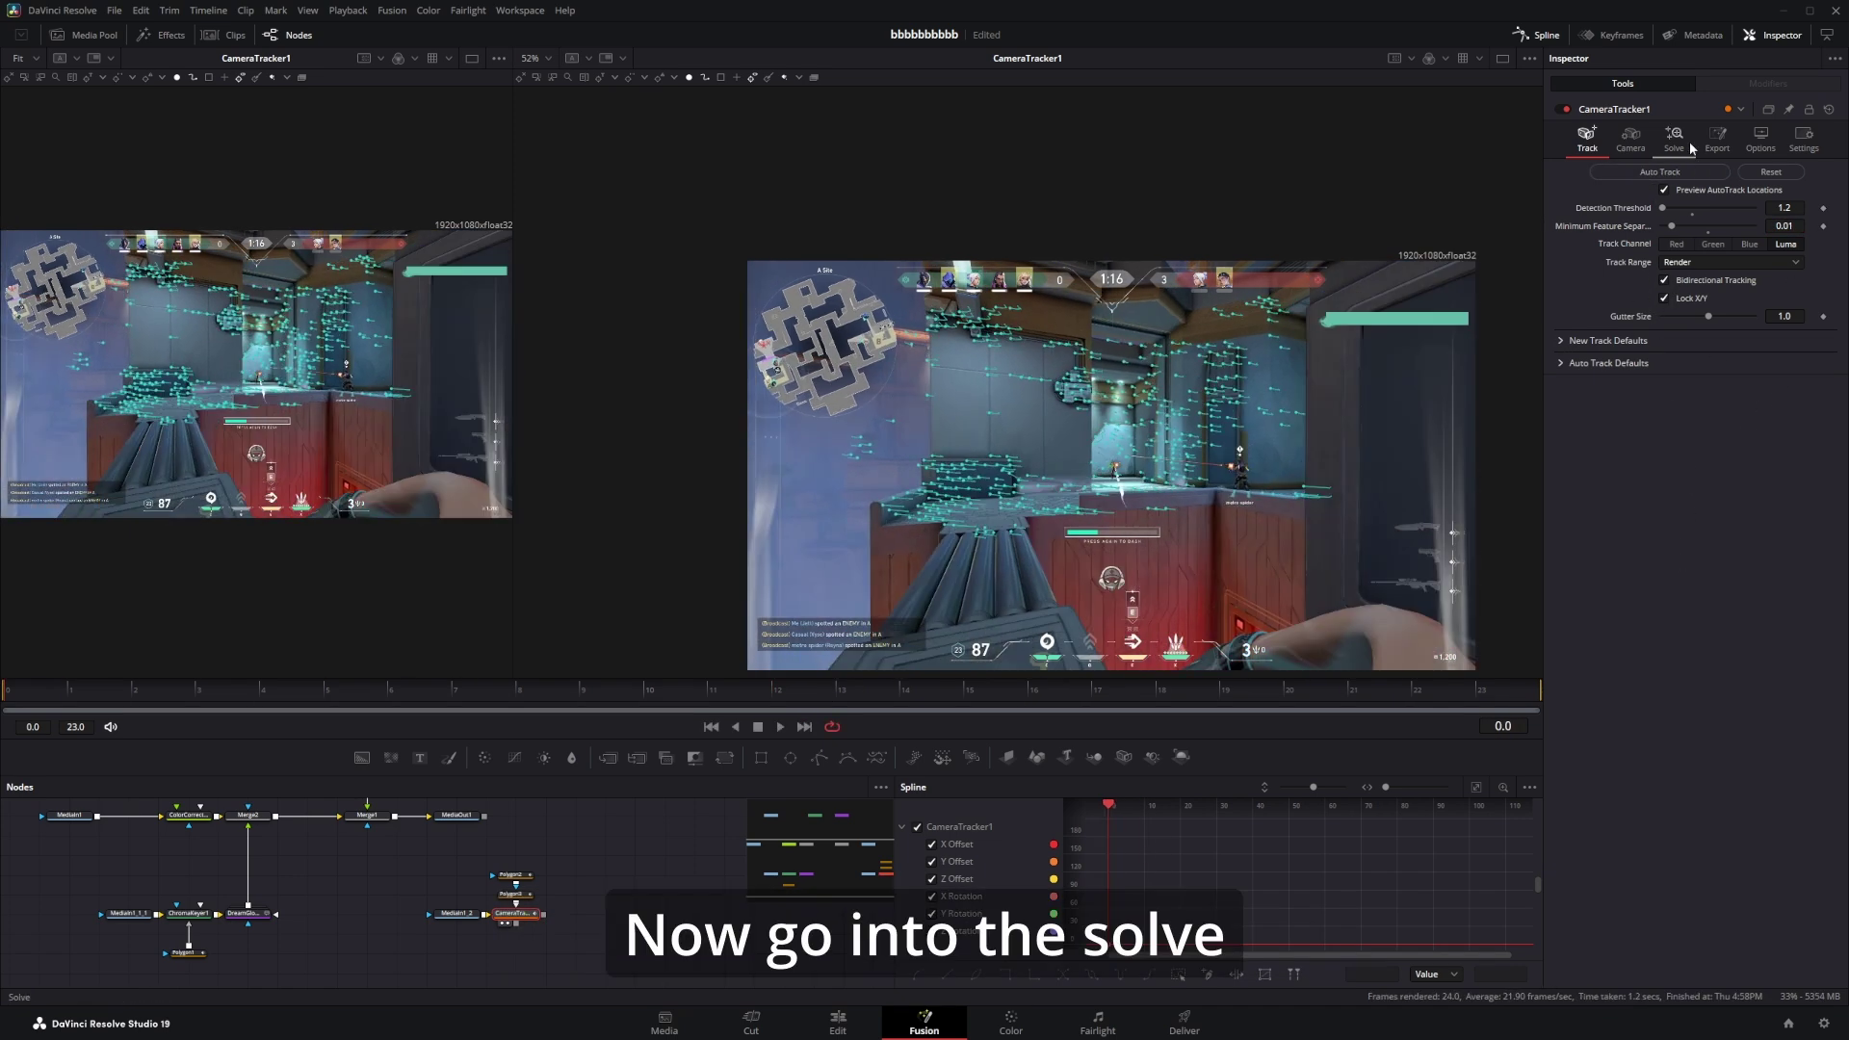
Solve the camera, then select the poor tracks with the track selection filters and delete them.
{"action": "left_click", "coordinate": [1674, 140]}
{"action": "left_click", "coordinate": [1673, 172]}
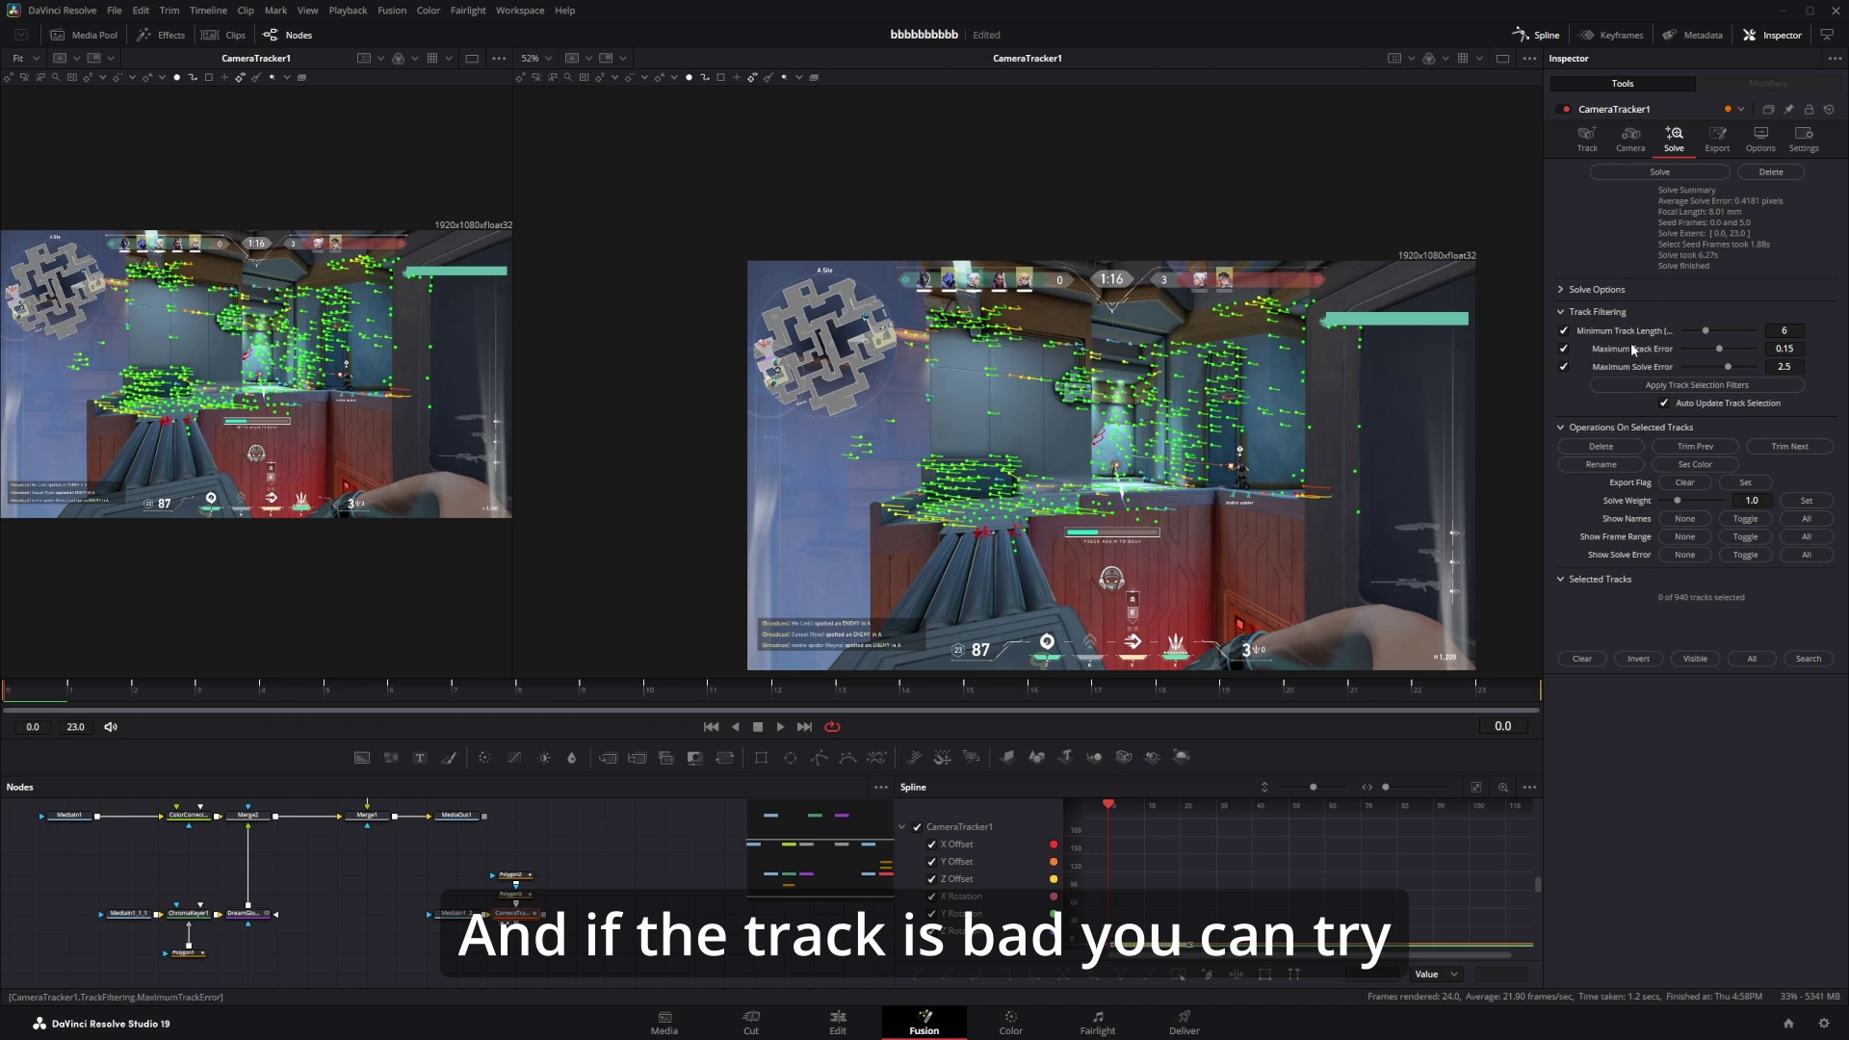
{"action": "left_click", "coordinate": [1638, 385]}
{"action": "left_click", "coordinate": [1610, 447]}
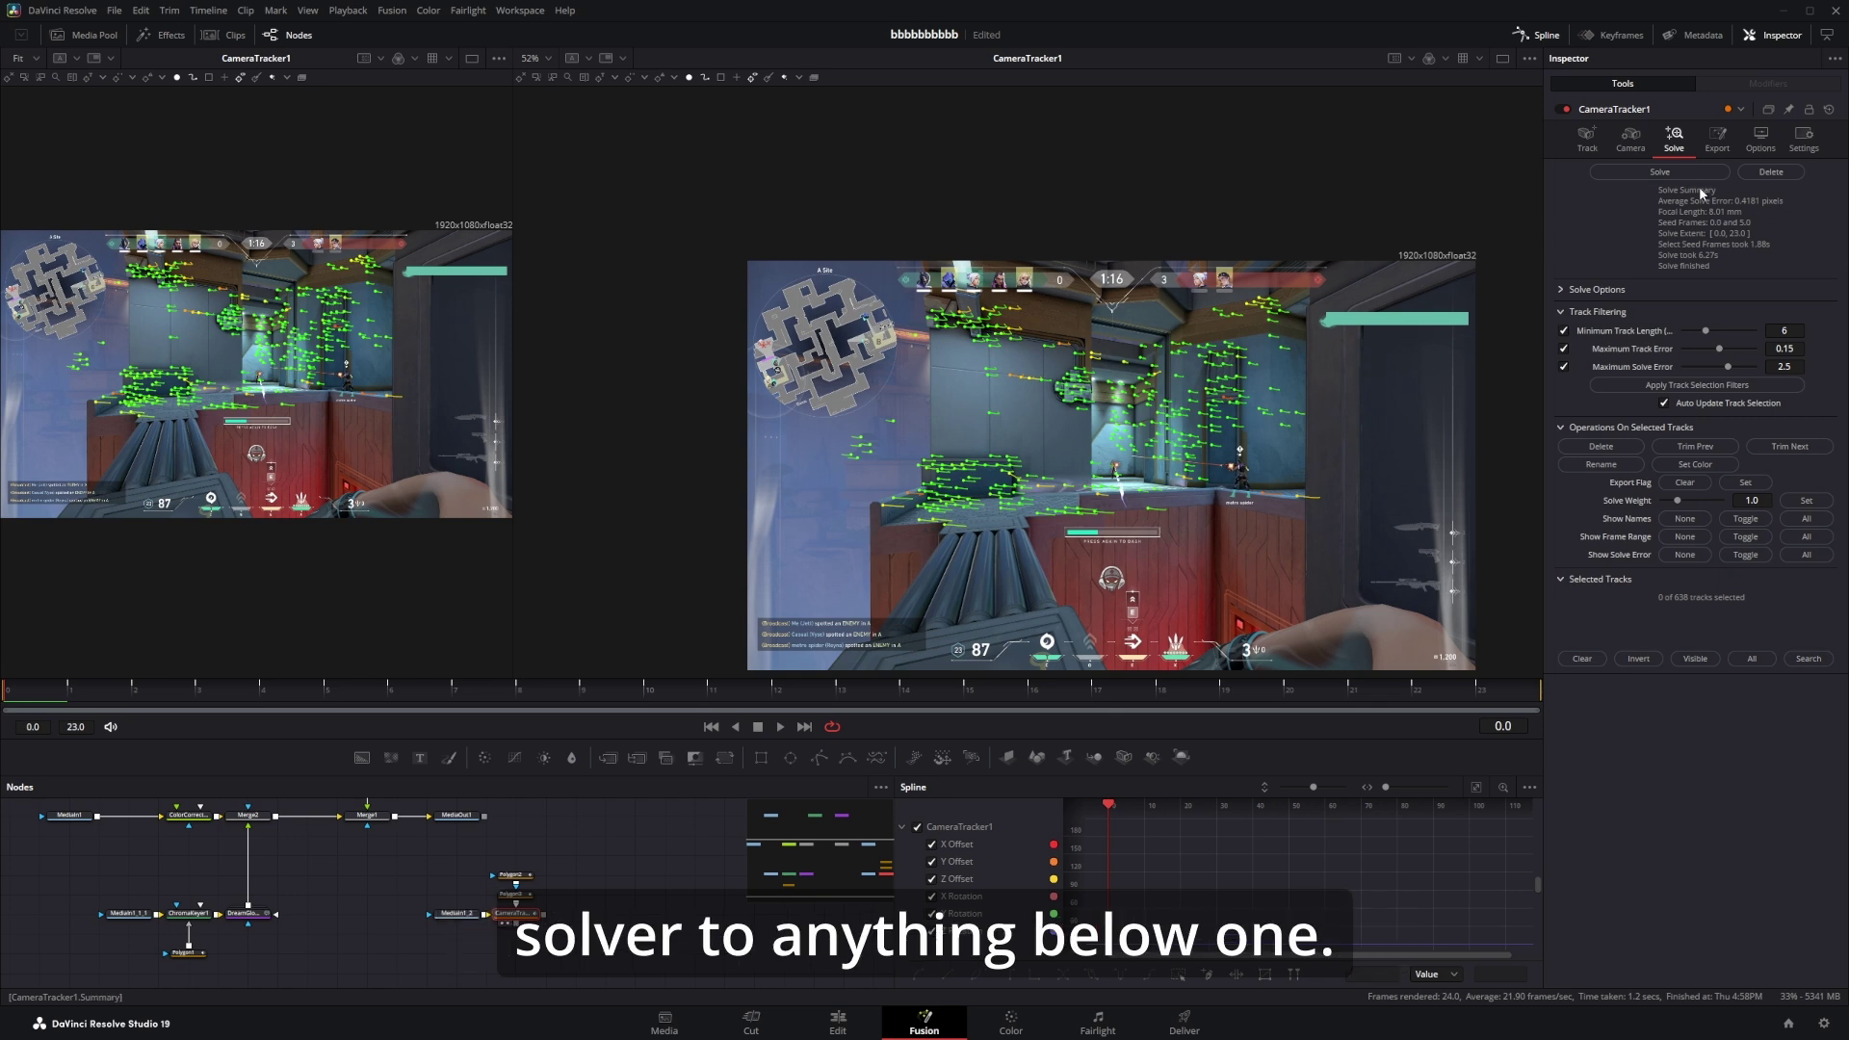
Solve the camera again with the cleaned-up tracks and export the tracked 3D scene.
{"action": "left_click", "coordinate": [1661, 172]}
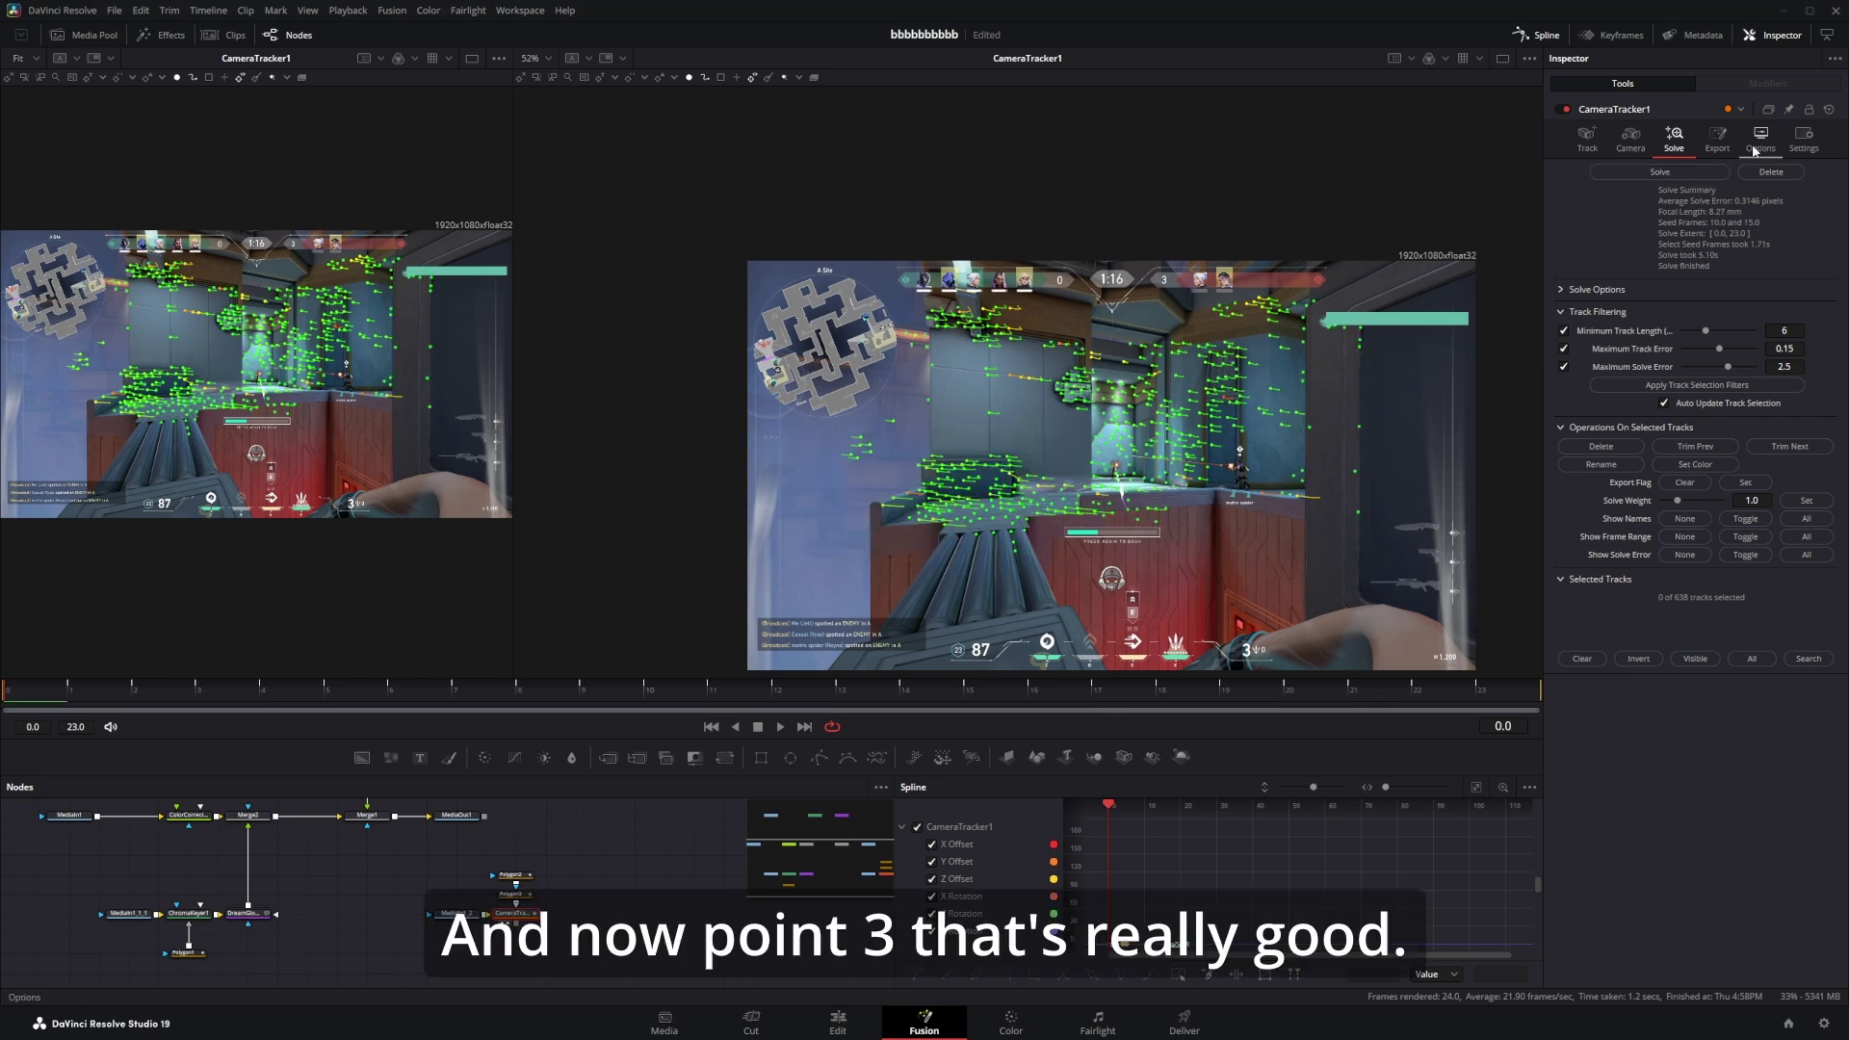
{"action": "left_click", "coordinate": [1717, 139]}
{"action": "left_click", "coordinate": [1624, 171]}
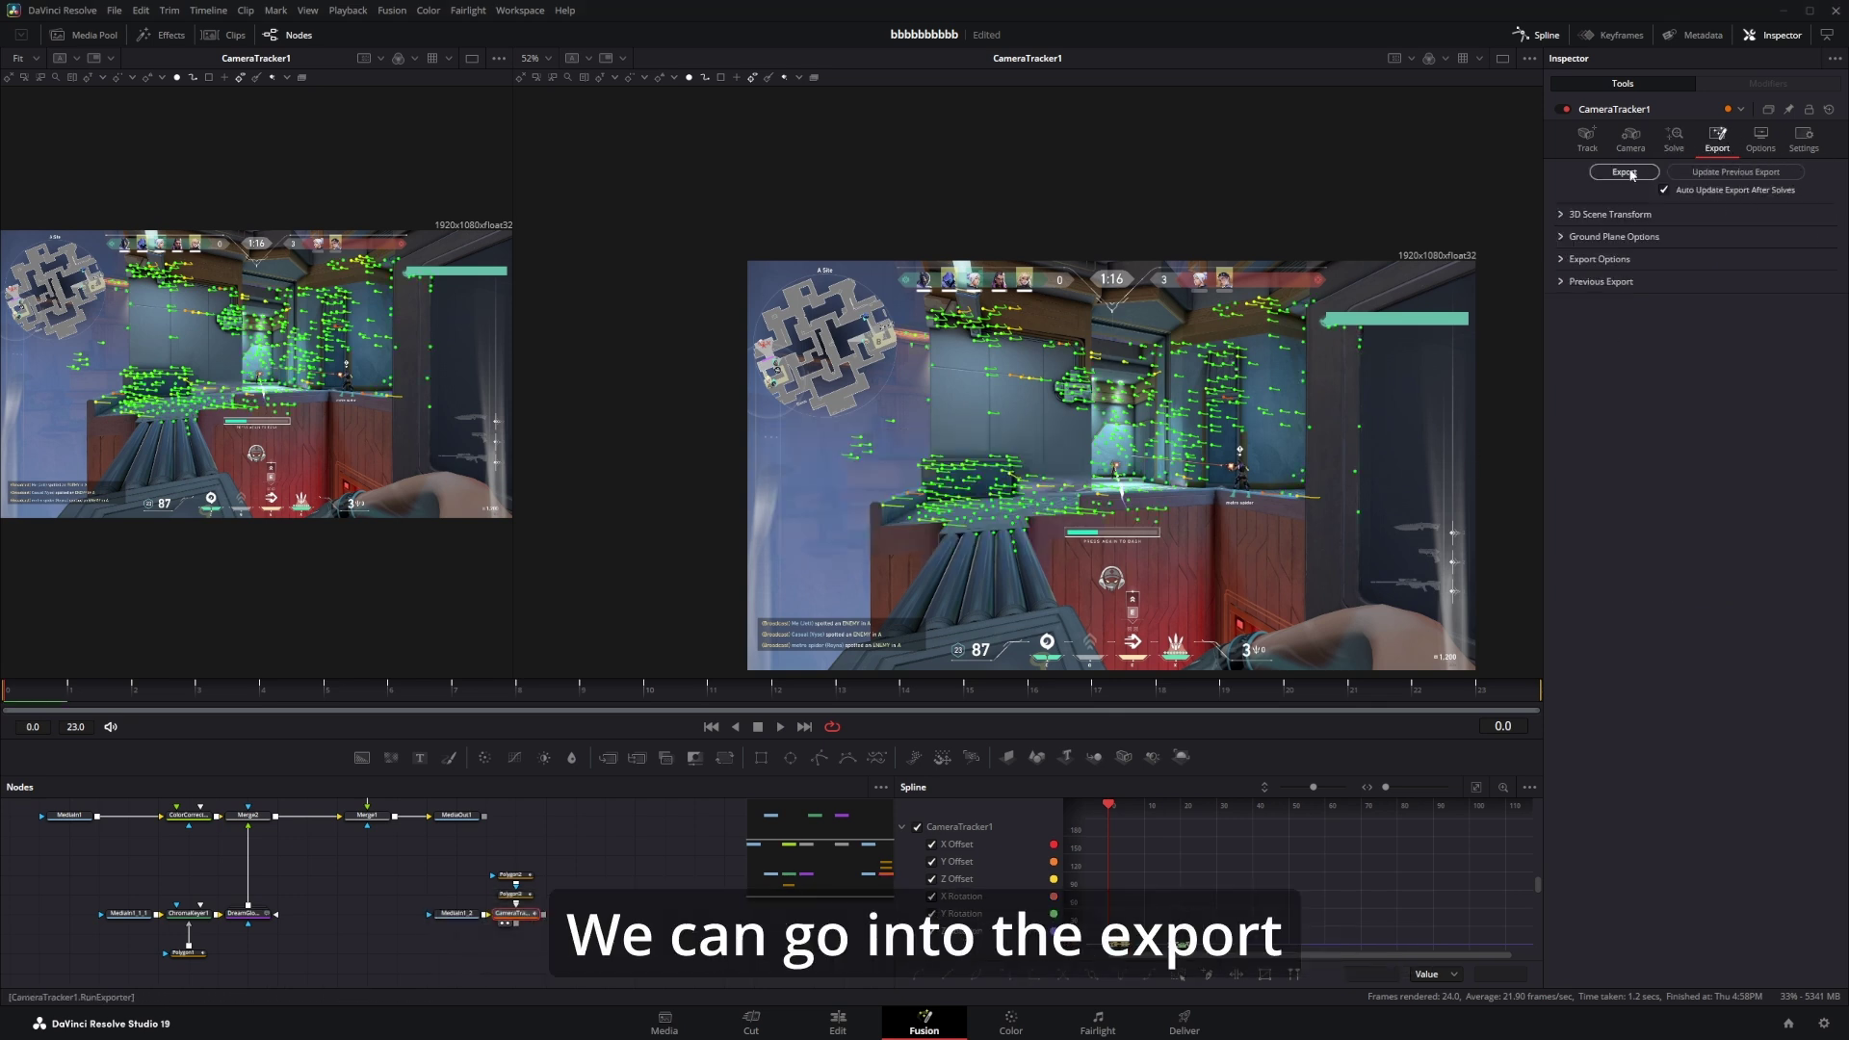
Move the exported camera scene nodes to a clear area of the node graph and delete the GroundPlane node.
{"action": "left_click_drag", "start_coordinate": [327, 884], "coordinate": [394, 936]}
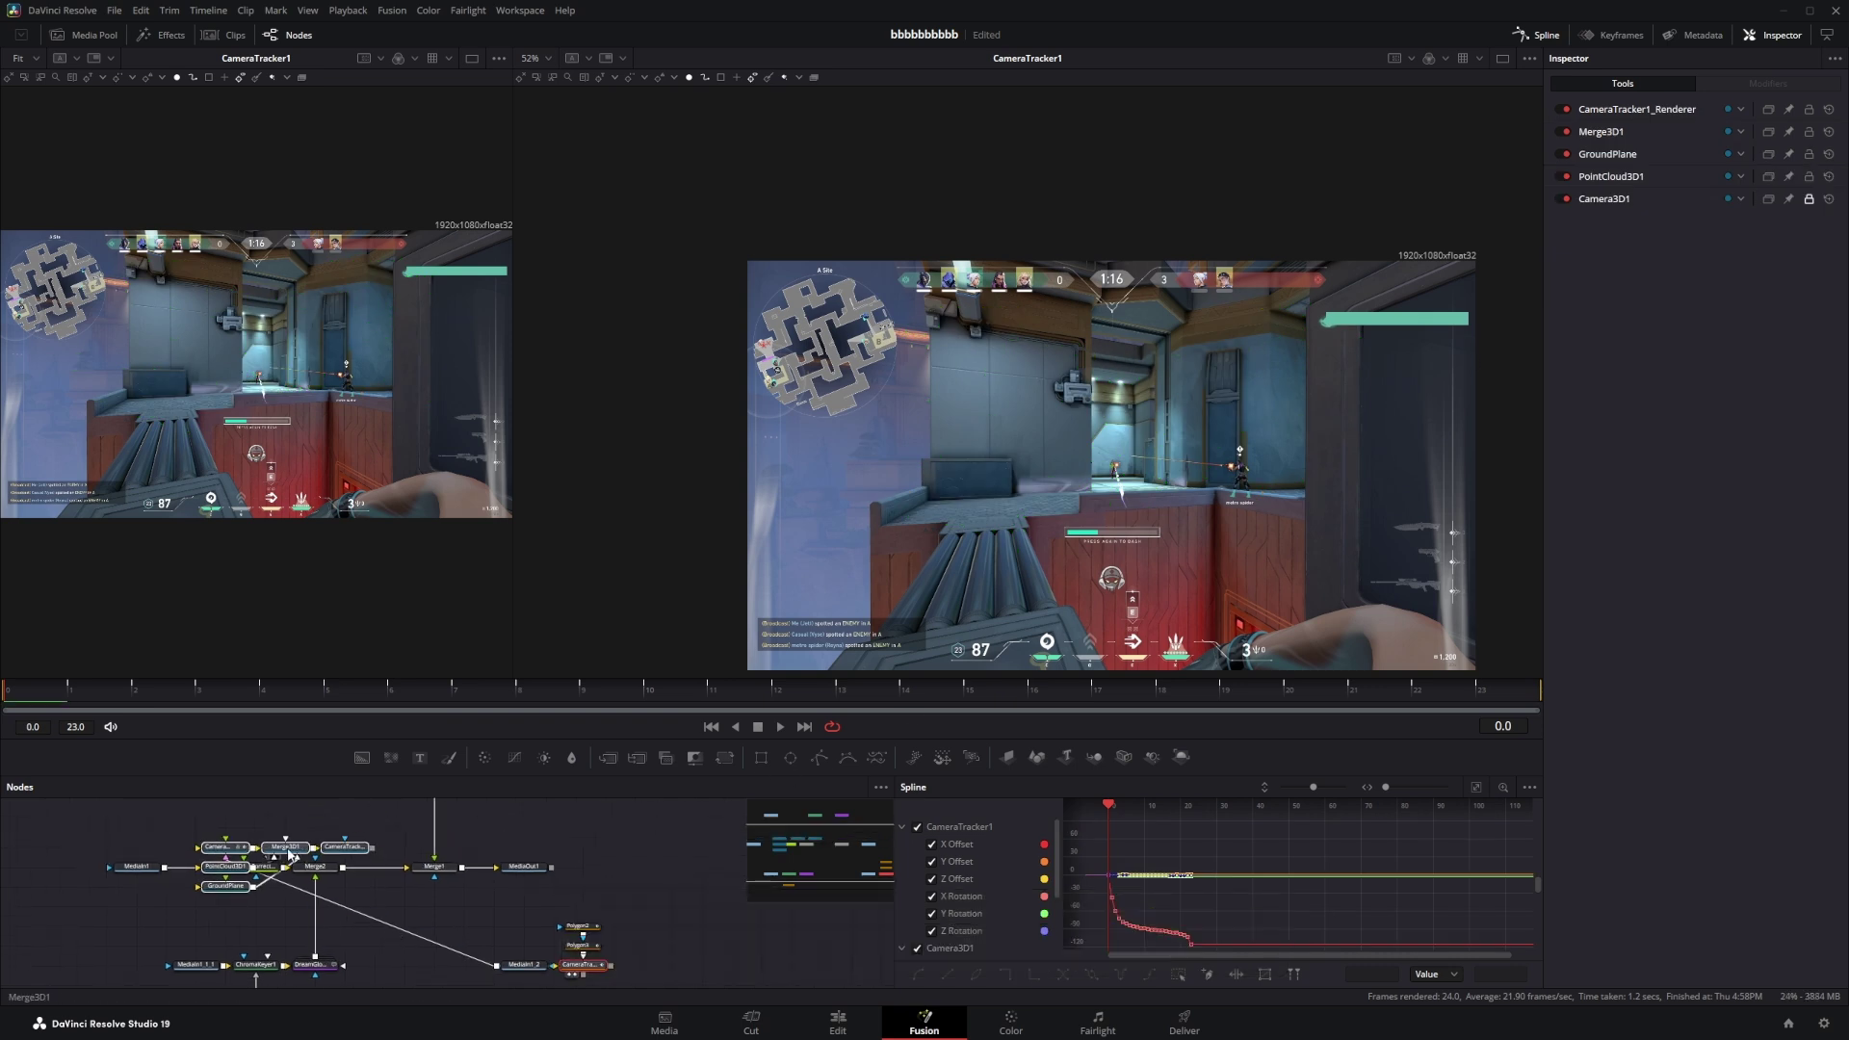
{"action": "left_click_drag", "start_coordinate": [287, 848], "coordinate": [709, 836]}
{"action": "left_click_drag", "start_coordinate": [511, 895], "coordinate": [507, 930]}
{"action": "left_click_drag", "start_coordinate": [430, 916], "coordinate": [43, 961]}
{"action": "left_click_drag", "start_coordinate": [429, 903], "coordinate": [267, 936]}
{"action": "left_click", "coordinate": [496, 947]}
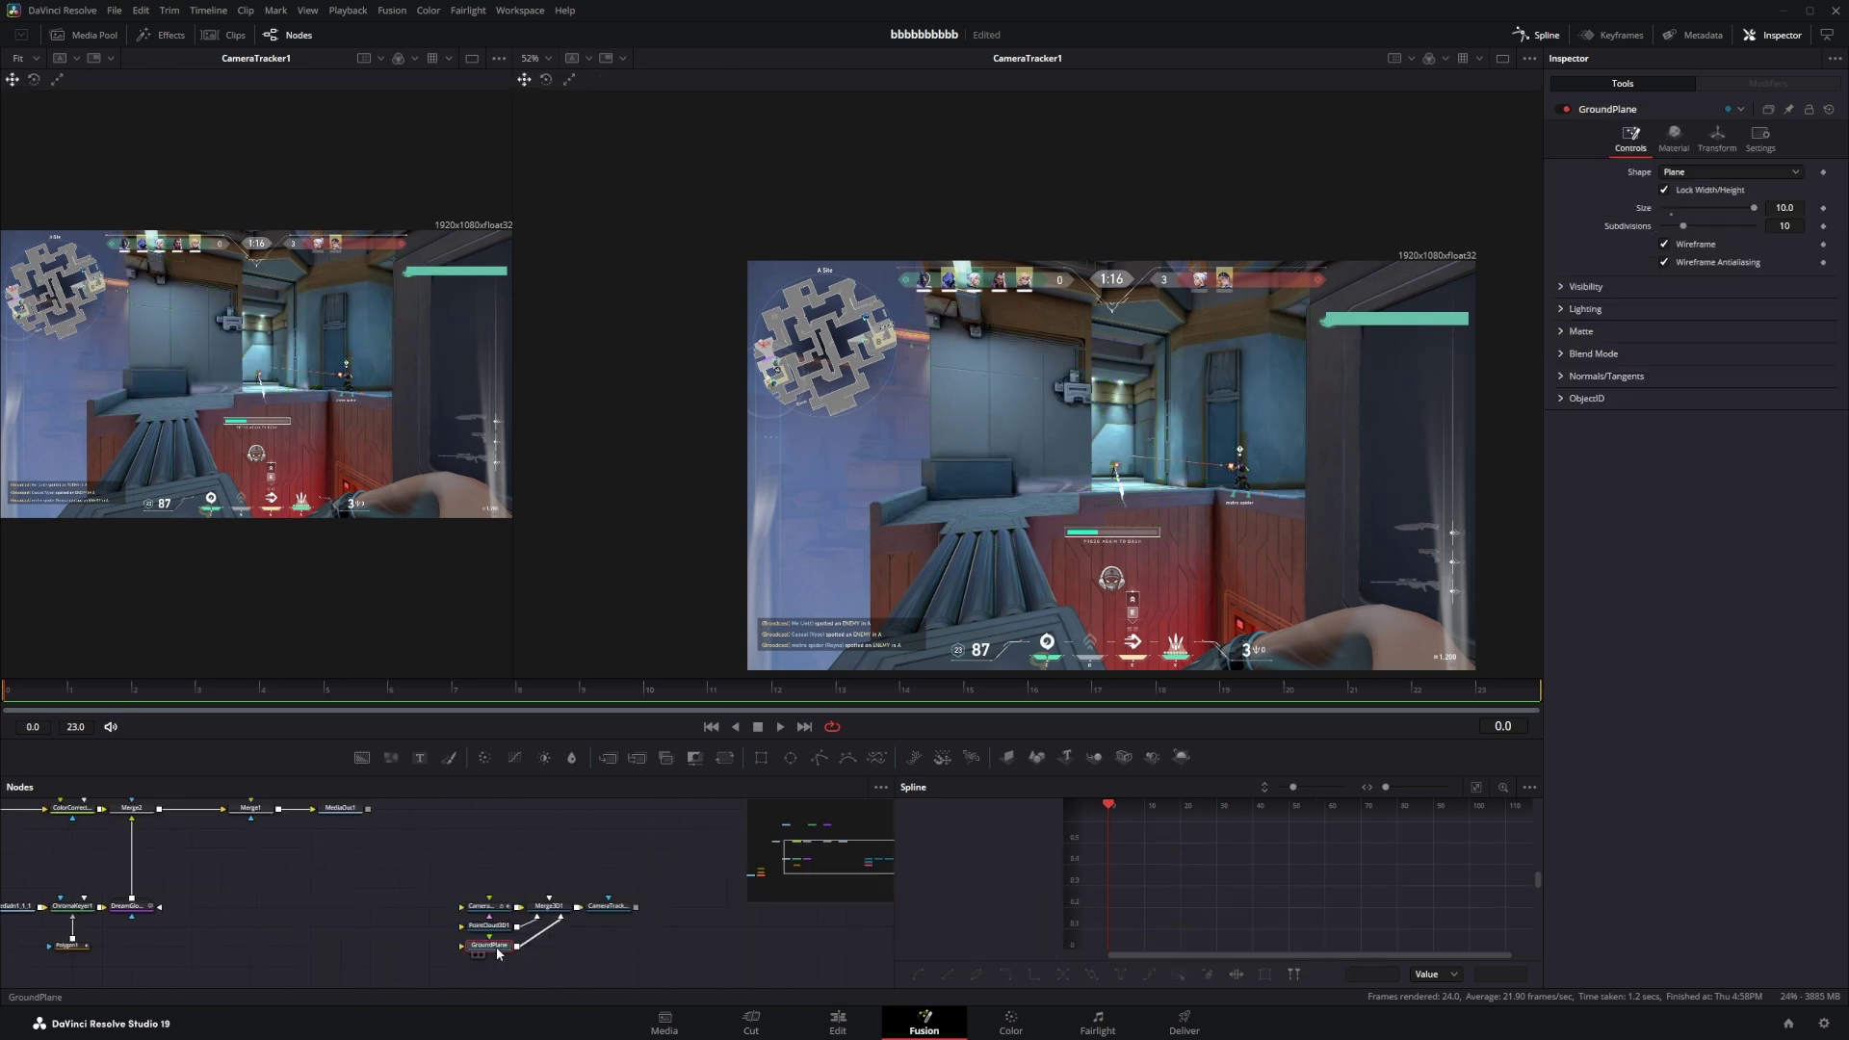
{"action": "key", "text": "Delete"}
{"action": "left_click_drag", "start_coordinate": [420, 962], "coordinate": [516, 868]}
Show Merge3D1 in both viewers, one in Perspective and the other through Camera3D1.
{"action": "left_click", "coordinate": [295, 943]}
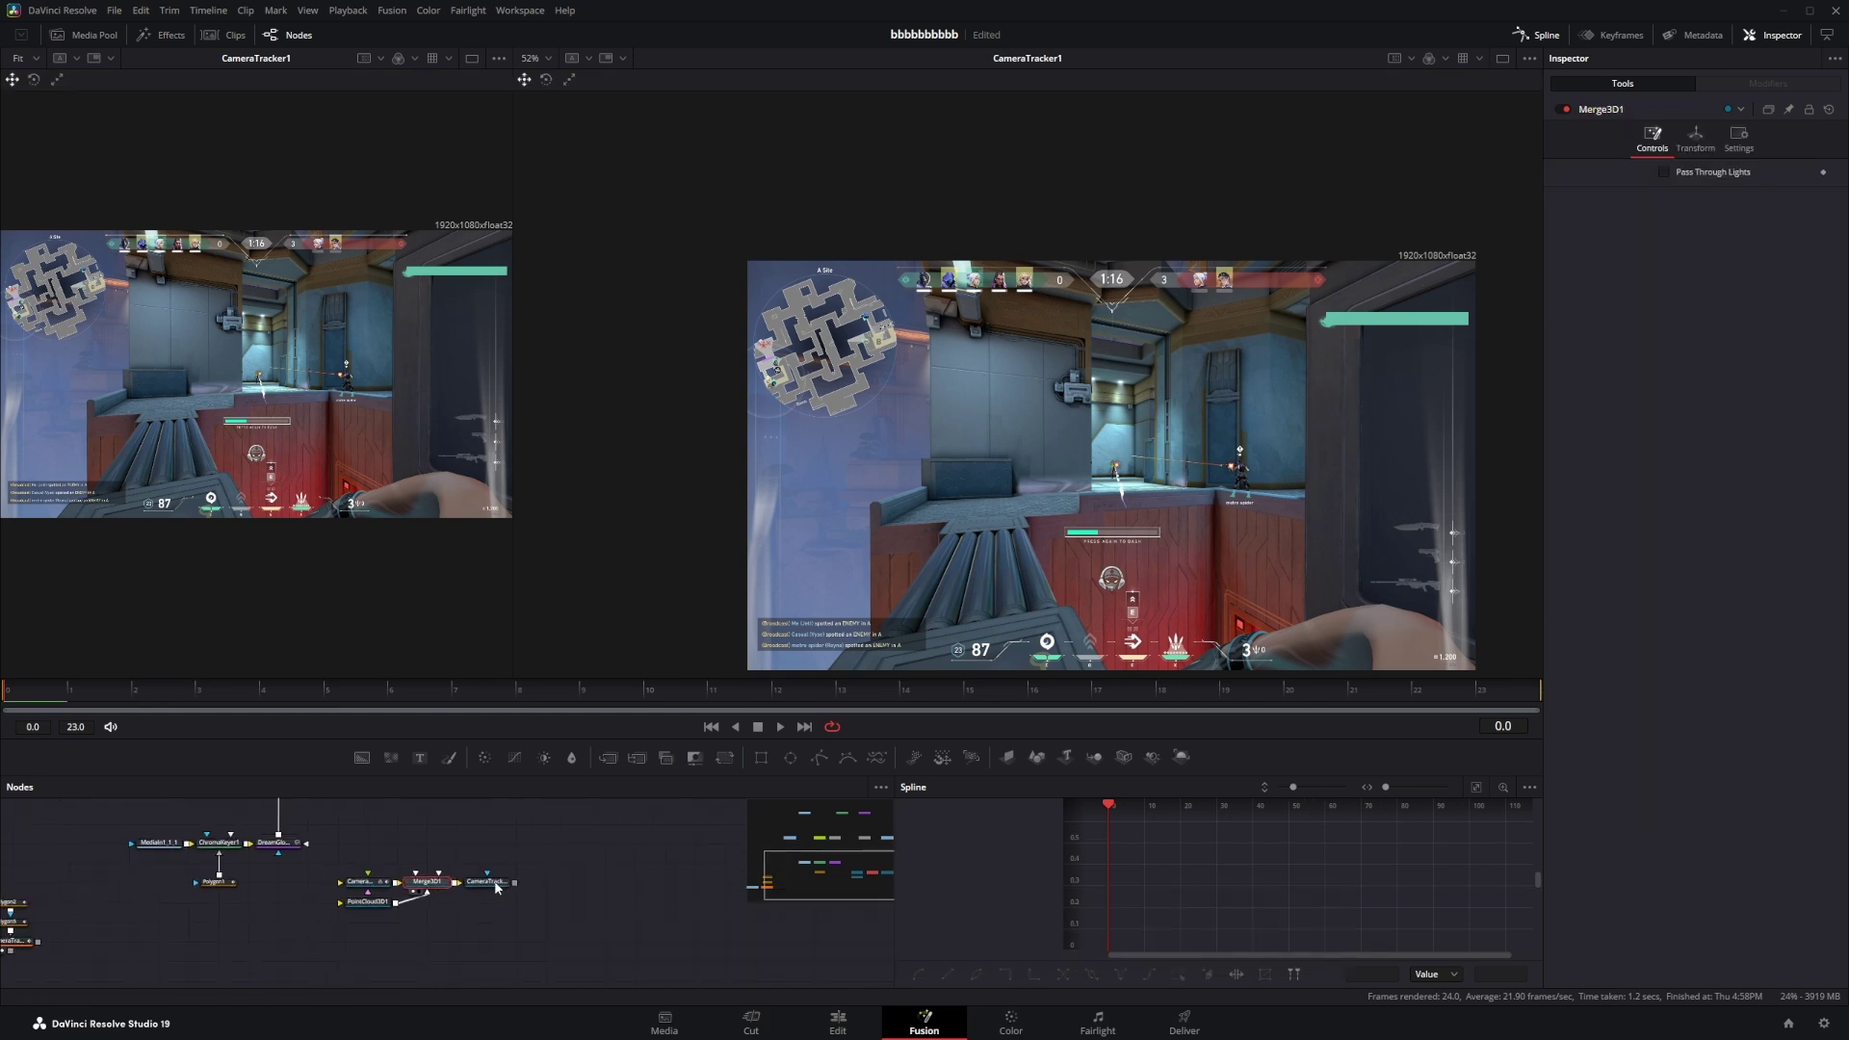
{"action": "key", "text": "1"}
{"action": "key", "text": "2"}
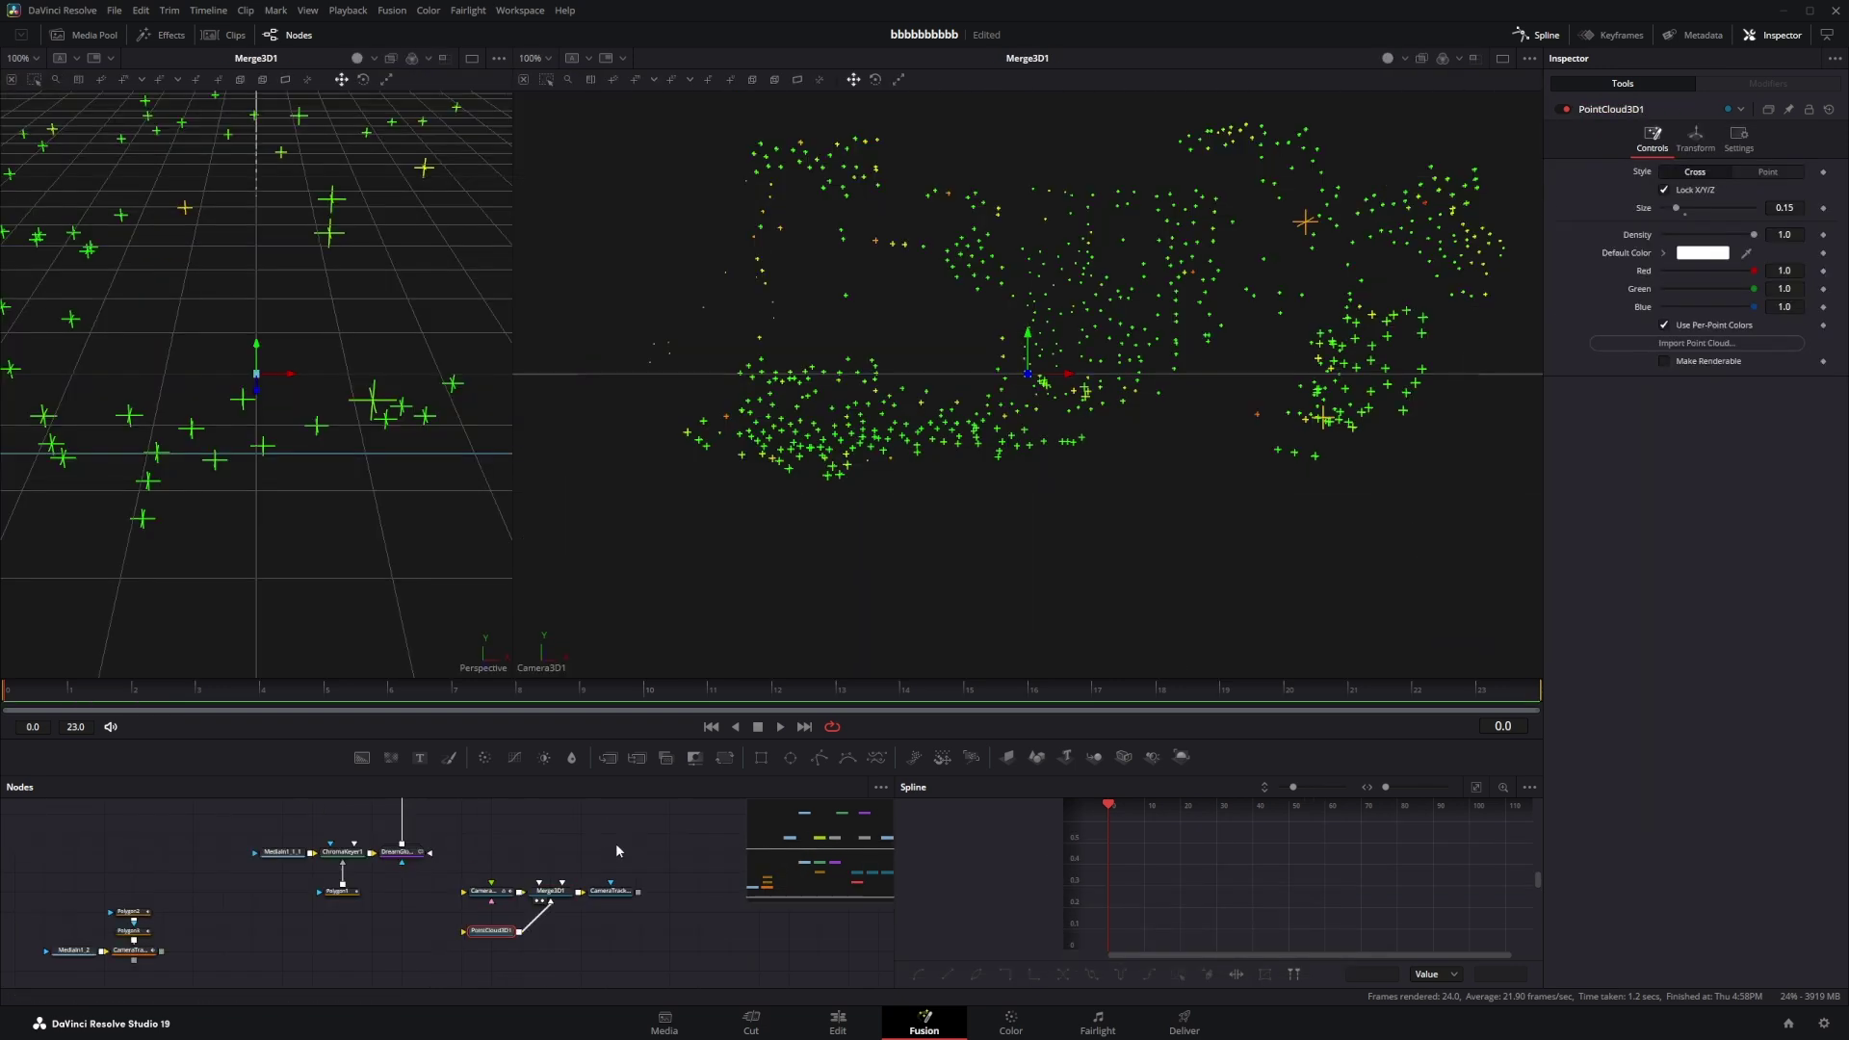
{"action": "left_click", "coordinate": [563, 892]}
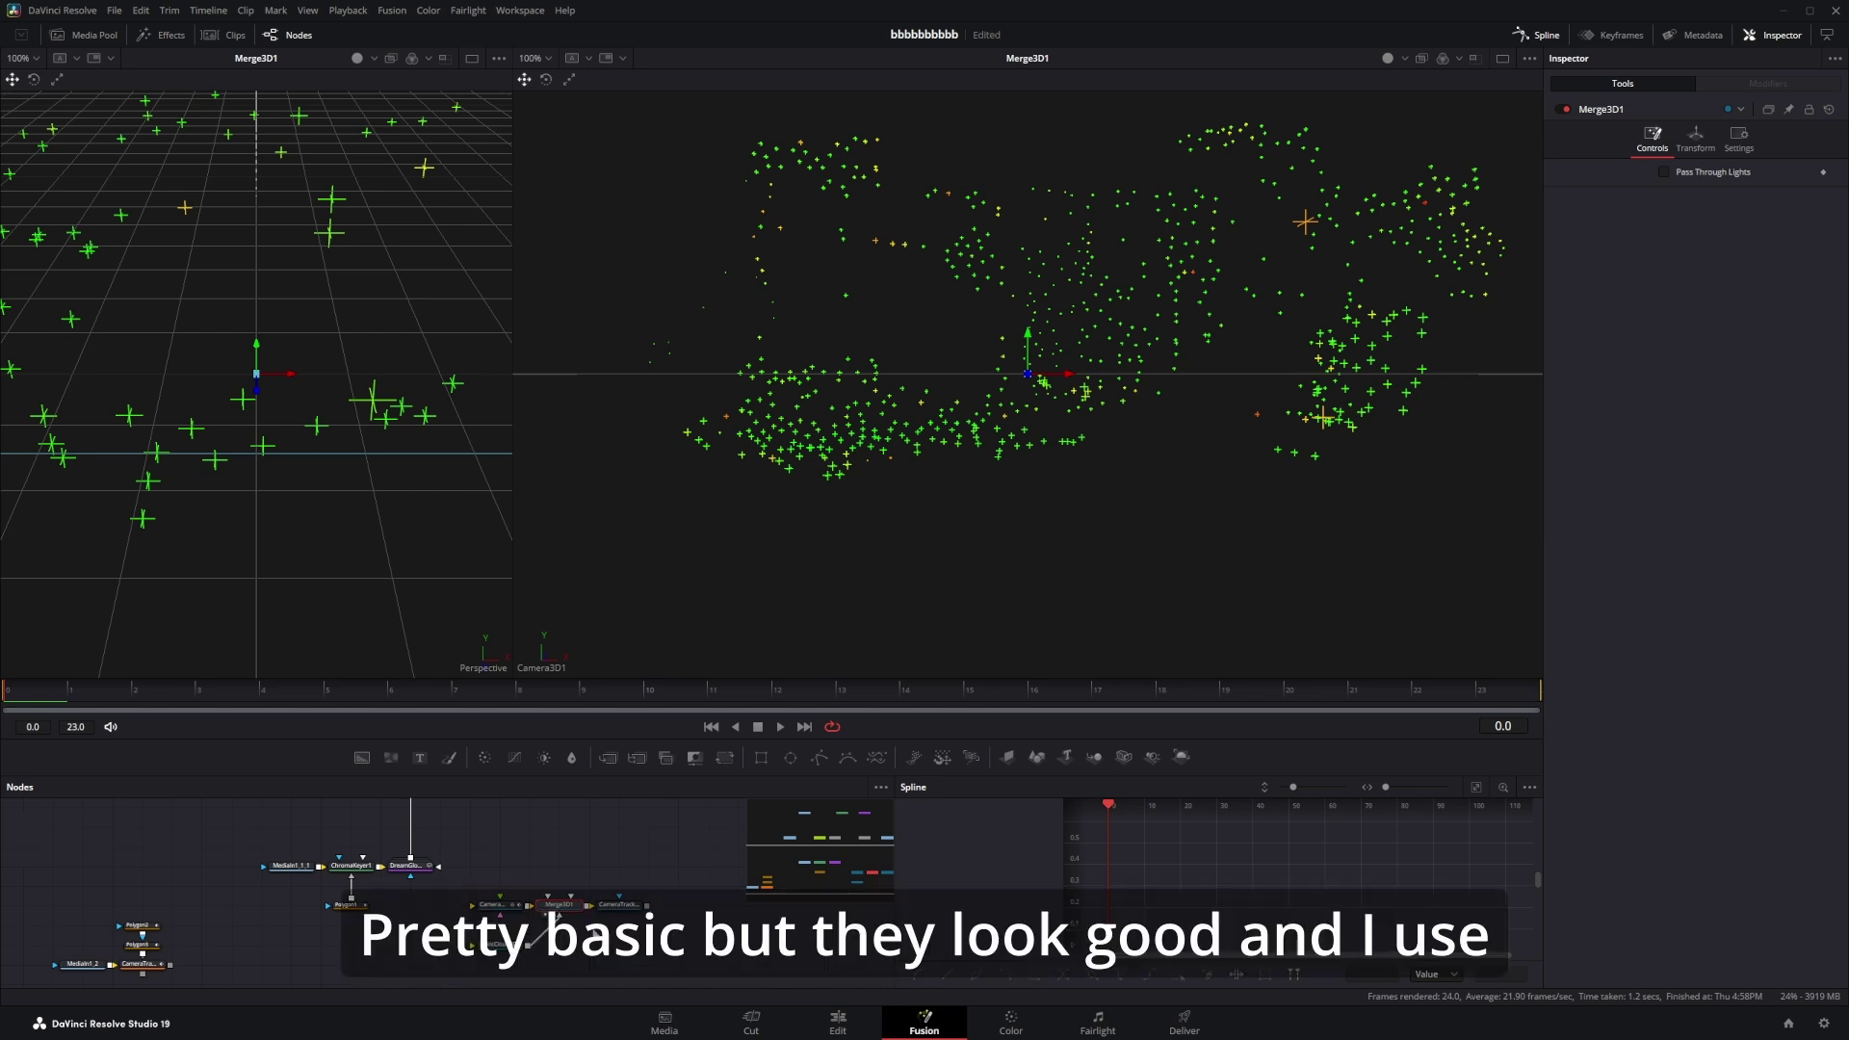
Connect the MediaIn1_2 clip to Camera3D1 as its image and play back the footage behind the point cloud.
{"action": "left_click_drag", "start_coordinate": [637, 925], "coordinate": [557, 973]}
{"action": "left_click_drag", "start_coordinate": [544, 910], "coordinate": [631, 874]}
{"action": "left_click_drag", "start_coordinate": [482, 897], "coordinate": [652, 818]}
{"action": "scroll", "coordinate": [407, 901], "scroll_direction": "down", "scroll_amount": 1}
{"action": "left_click", "coordinate": [482, 911]}
{"action": "scroll", "coordinate": [578, 968], "scroll_direction": "up", "scroll_amount": 2}
{"action": "left_click_drag", "start_coordinate": [574, 896], "coordinate": [396, 875]}
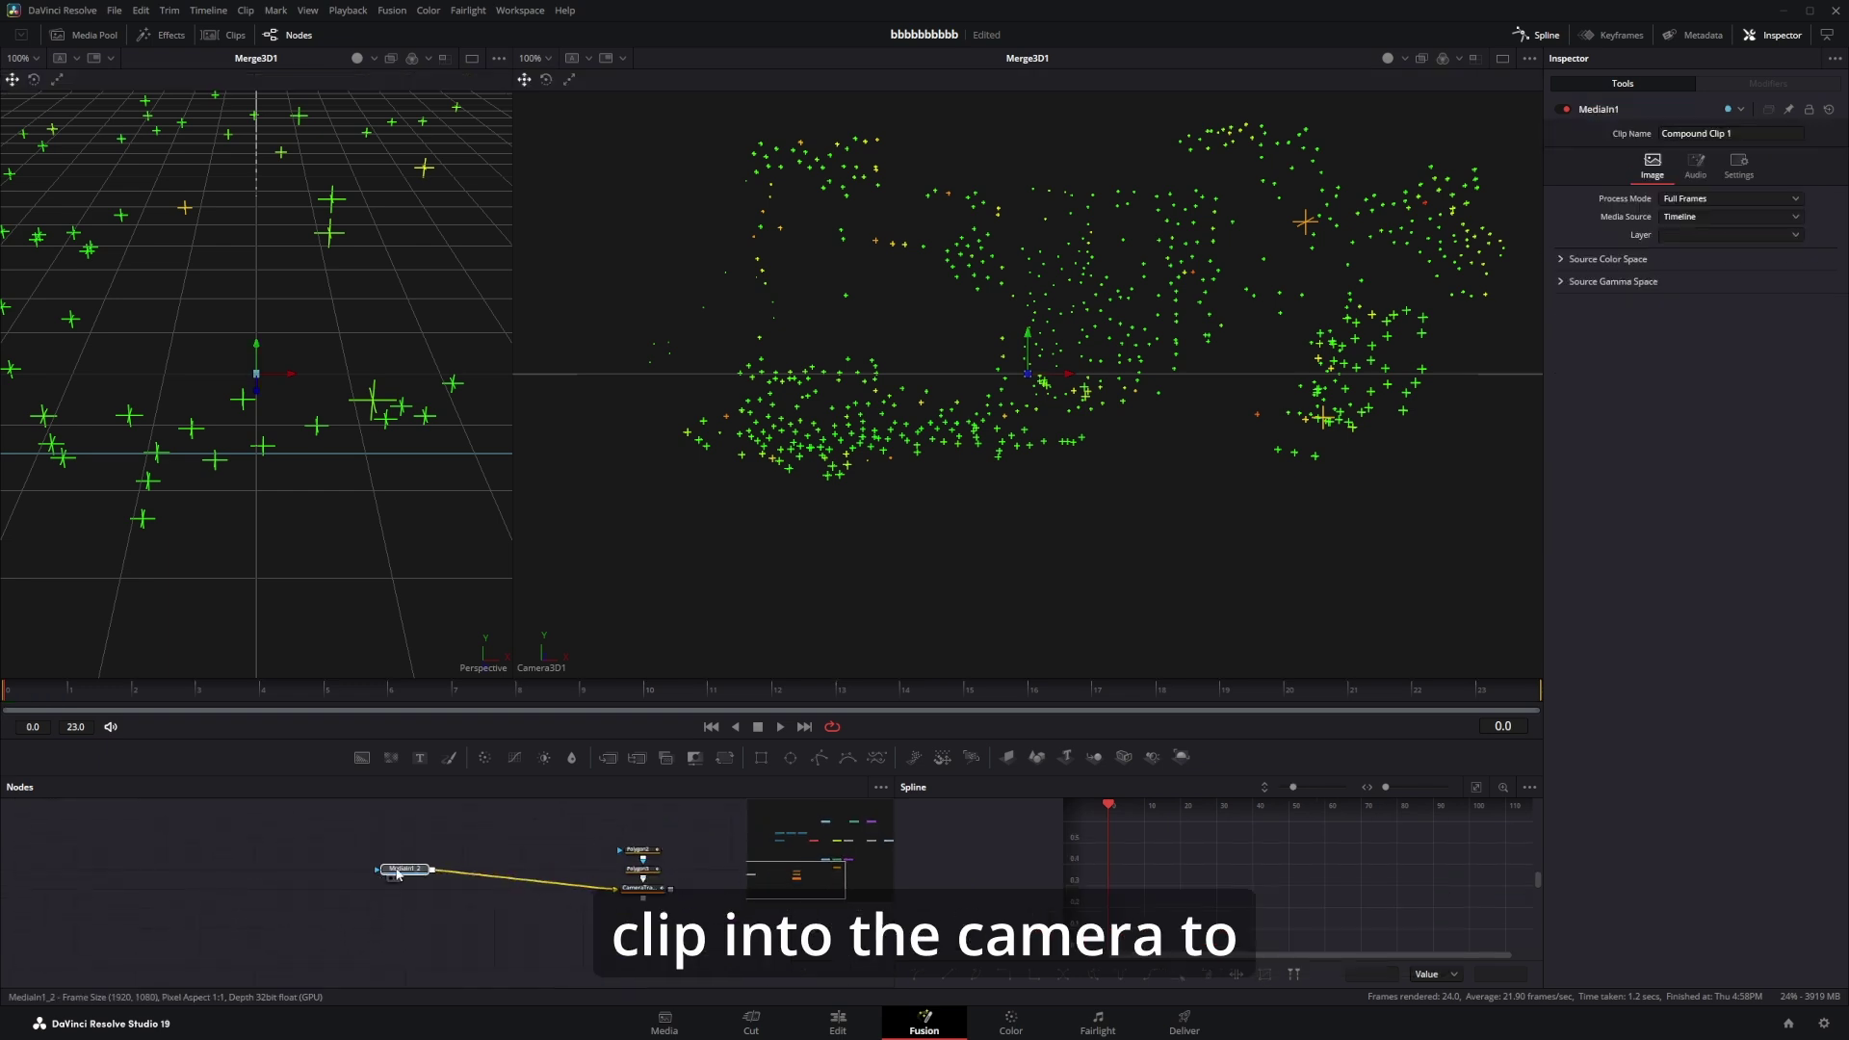
{"action": "scroll", "coordinate": [424, 934], "scroll_direction": "down", "scroll_amount": 2}
{"action": "scroll", "coordinate": [459, 961], "scroll_direction": "down", "scroll_amount": 2}
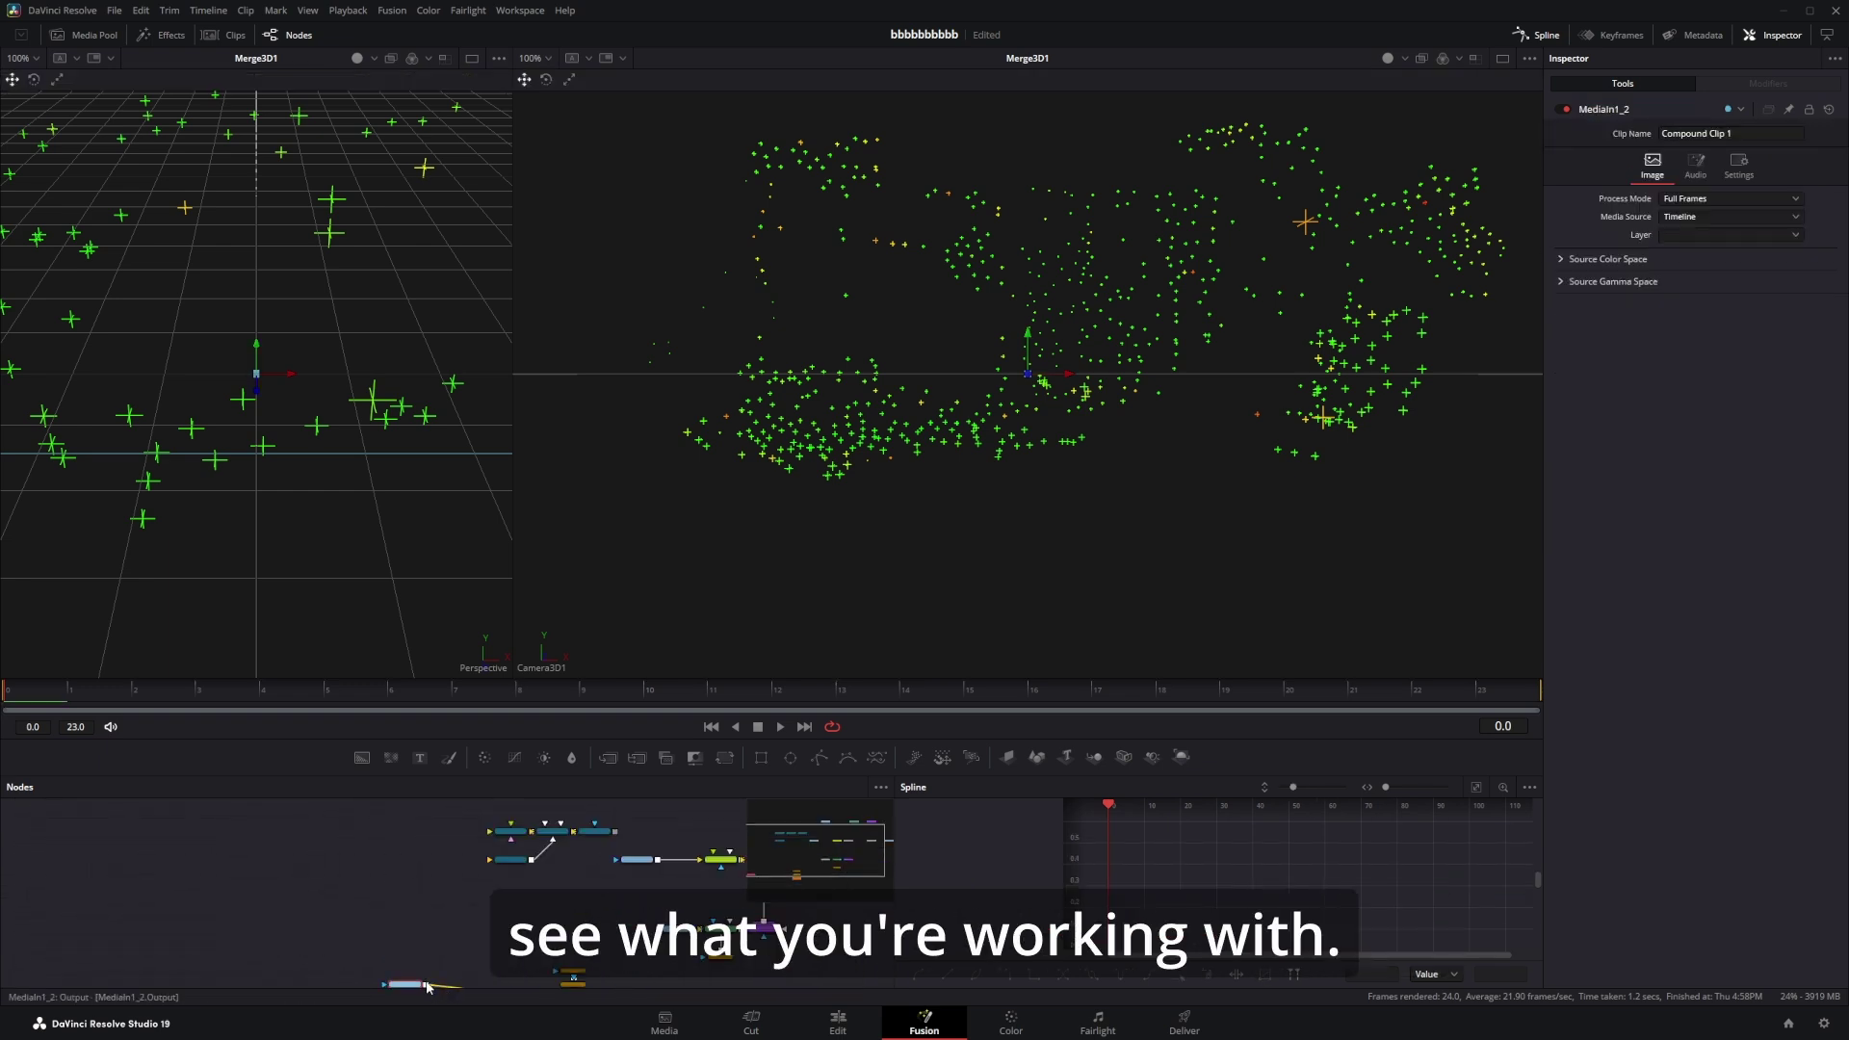
{"action": "left_click_drag", "start_coordinate": [427, 984], "coordinate": [561, 889]}
{"action": "key", "text": "space"}
{"action": "scroll", "coordinate": [561, 806], "scroll_direction": "up", "scroll_amount": 2}
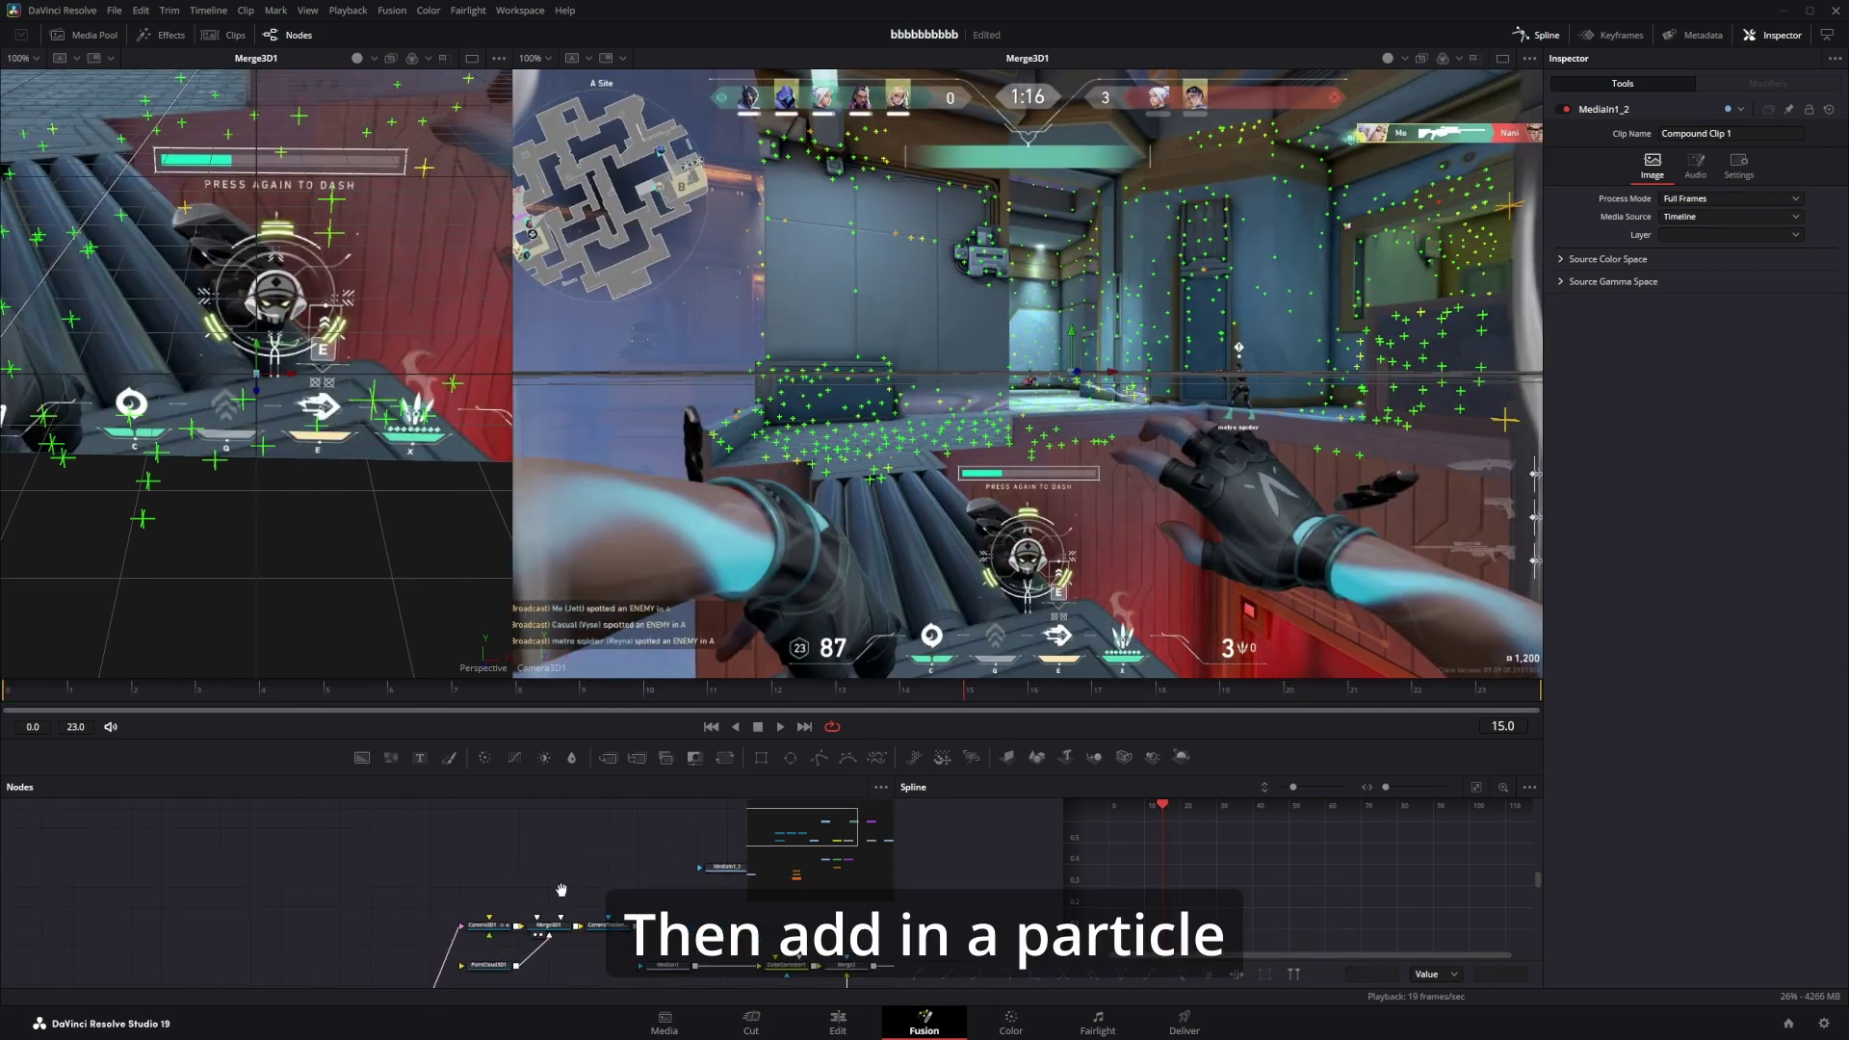
Add a pEmitter with a pRender node and connect the pRender output to Merge3D1.
{"action": "key", "text": "shift+space"}
{"action": "type", "text": "pem"}
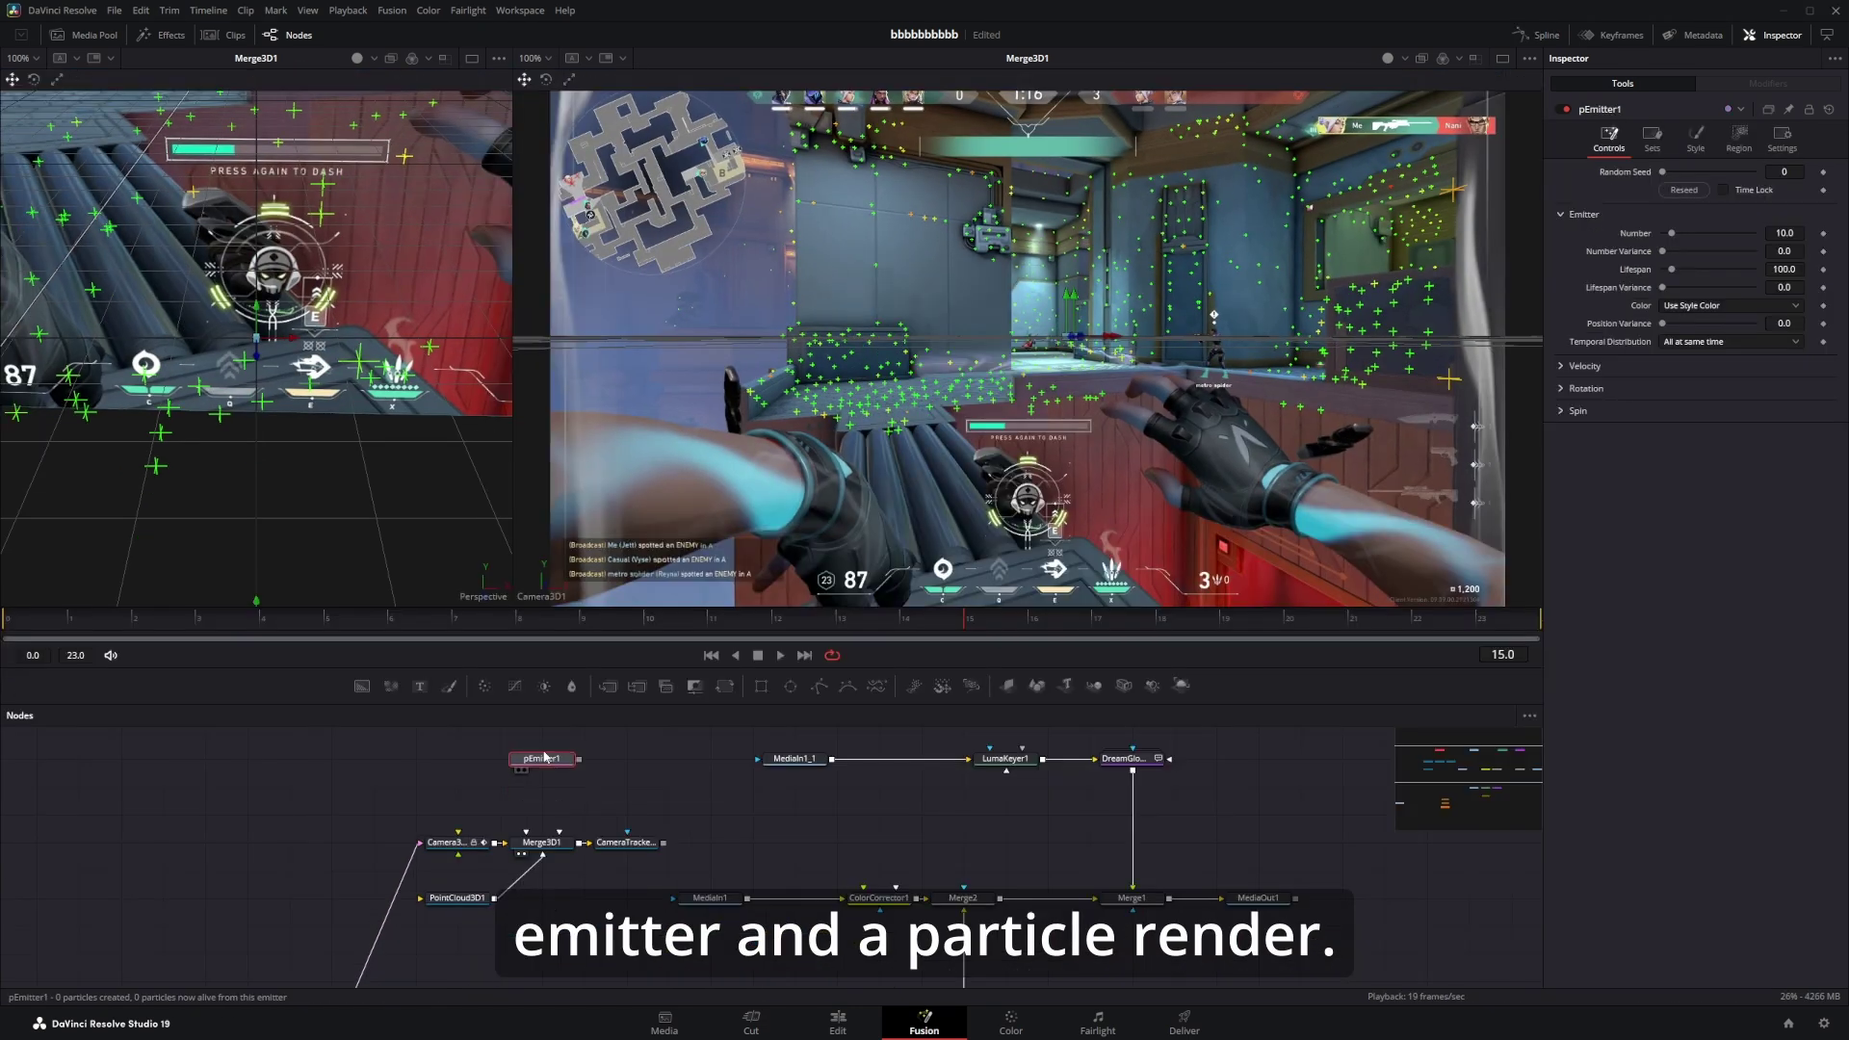
{"action": "key", "text": "shift+space"}
{"action": "type", "text": "pr"}
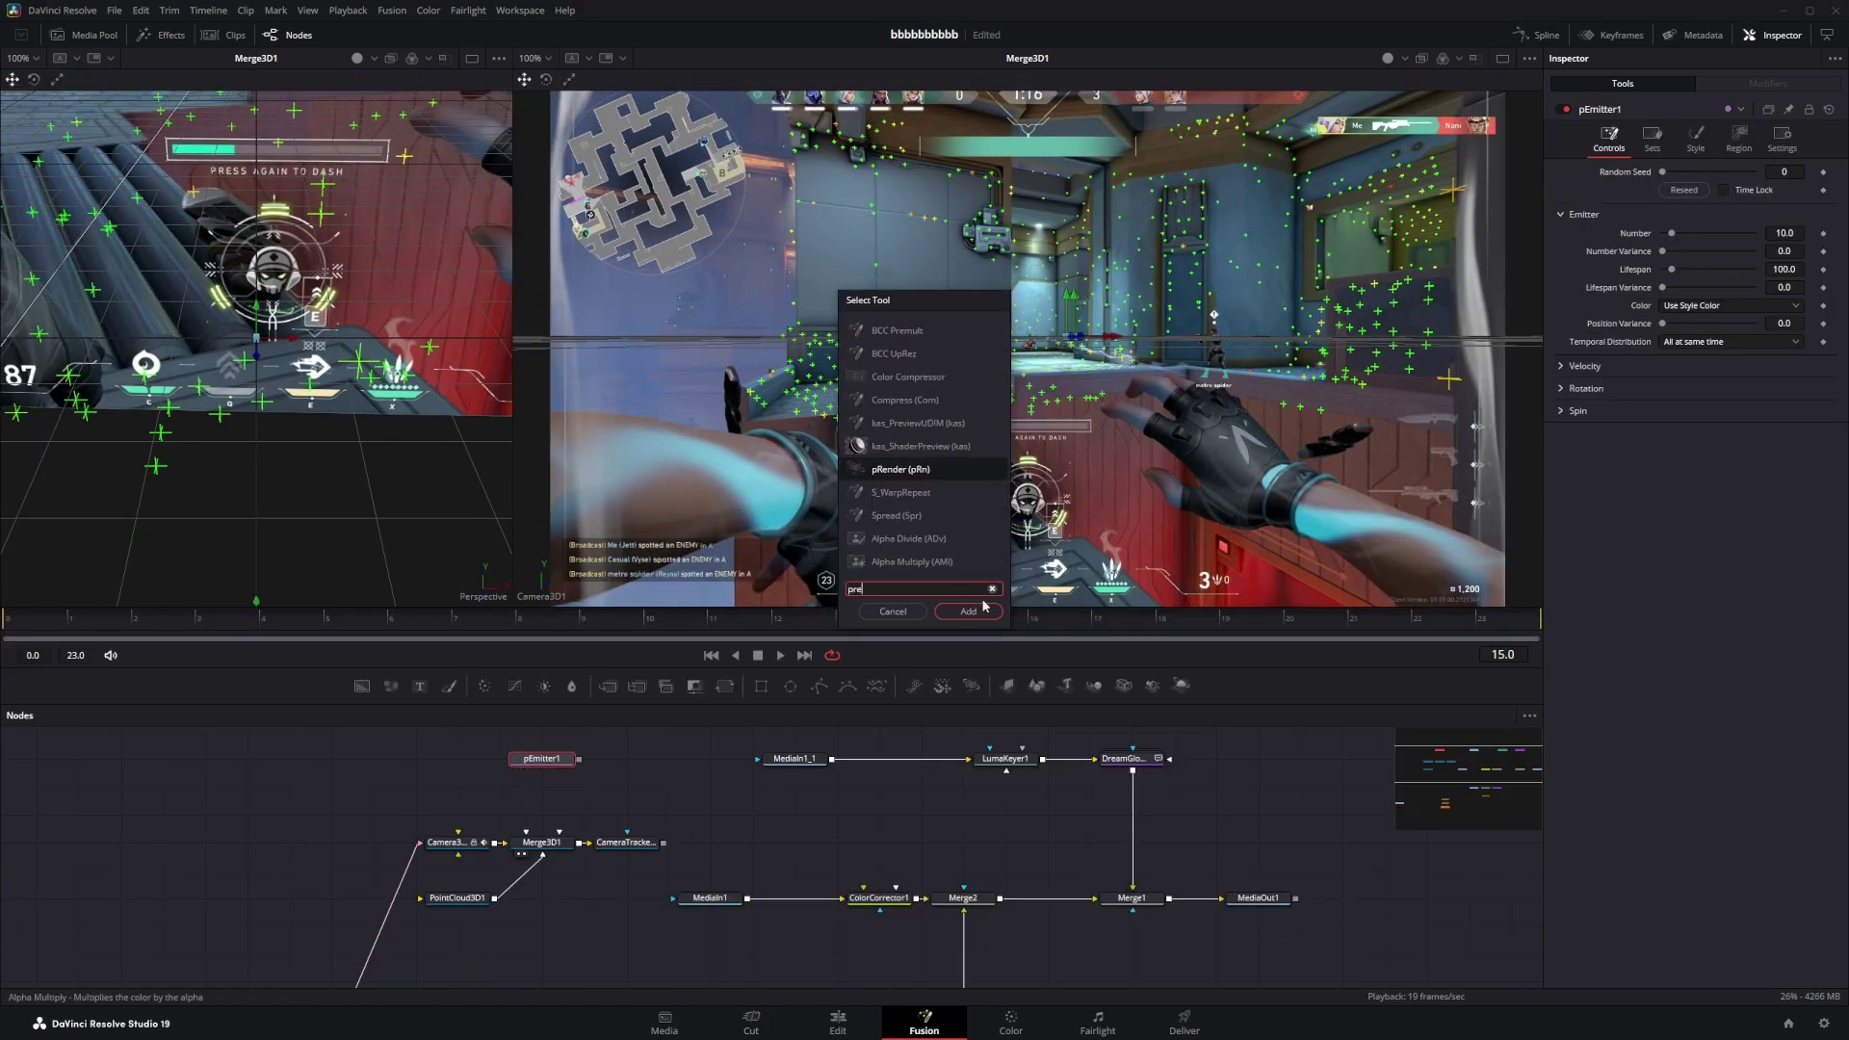
{"action": "key", "text": "Return"}
{"action": "left_click_drag", "start_coordinate": [542, 798], "coordinate": [545, 845]}
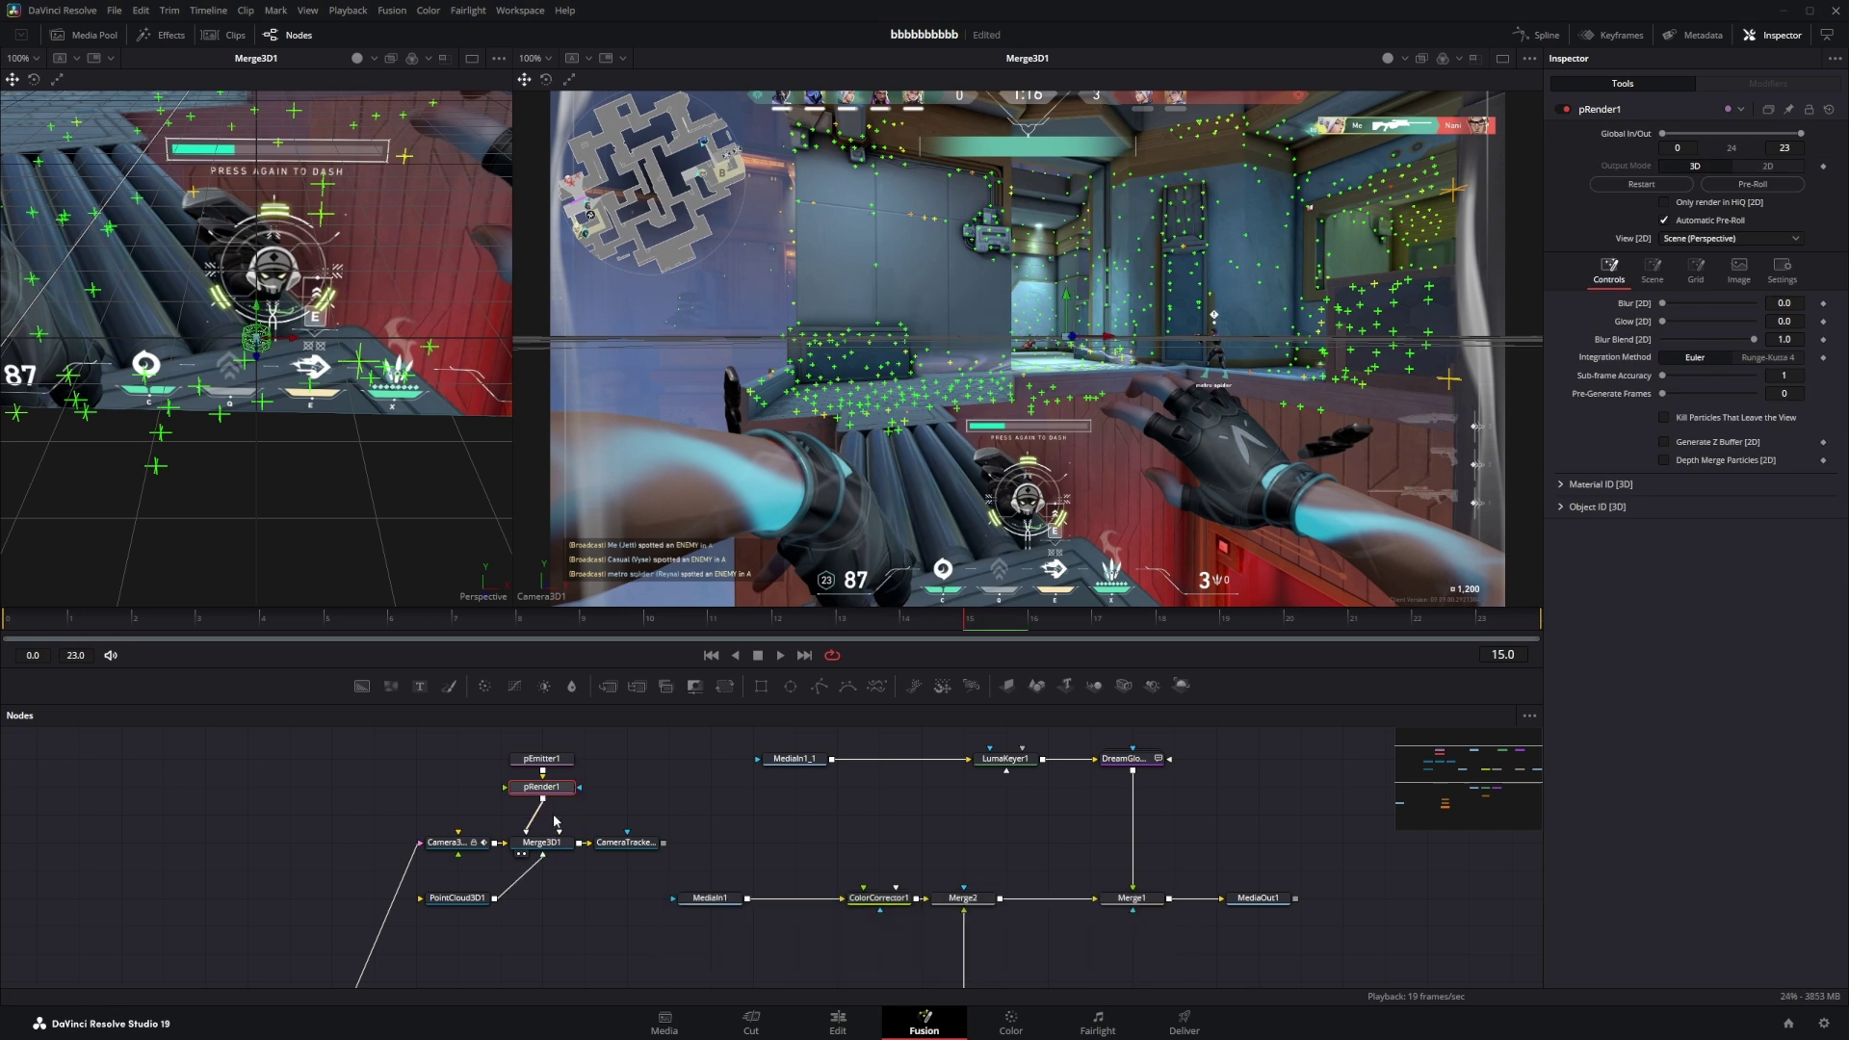
Change the pEmitter's region shape to Cube.
{"action": "left_click", "coordinate": [542, 759]}
{"action": "left_click", "coordinate": [1741, 142]}
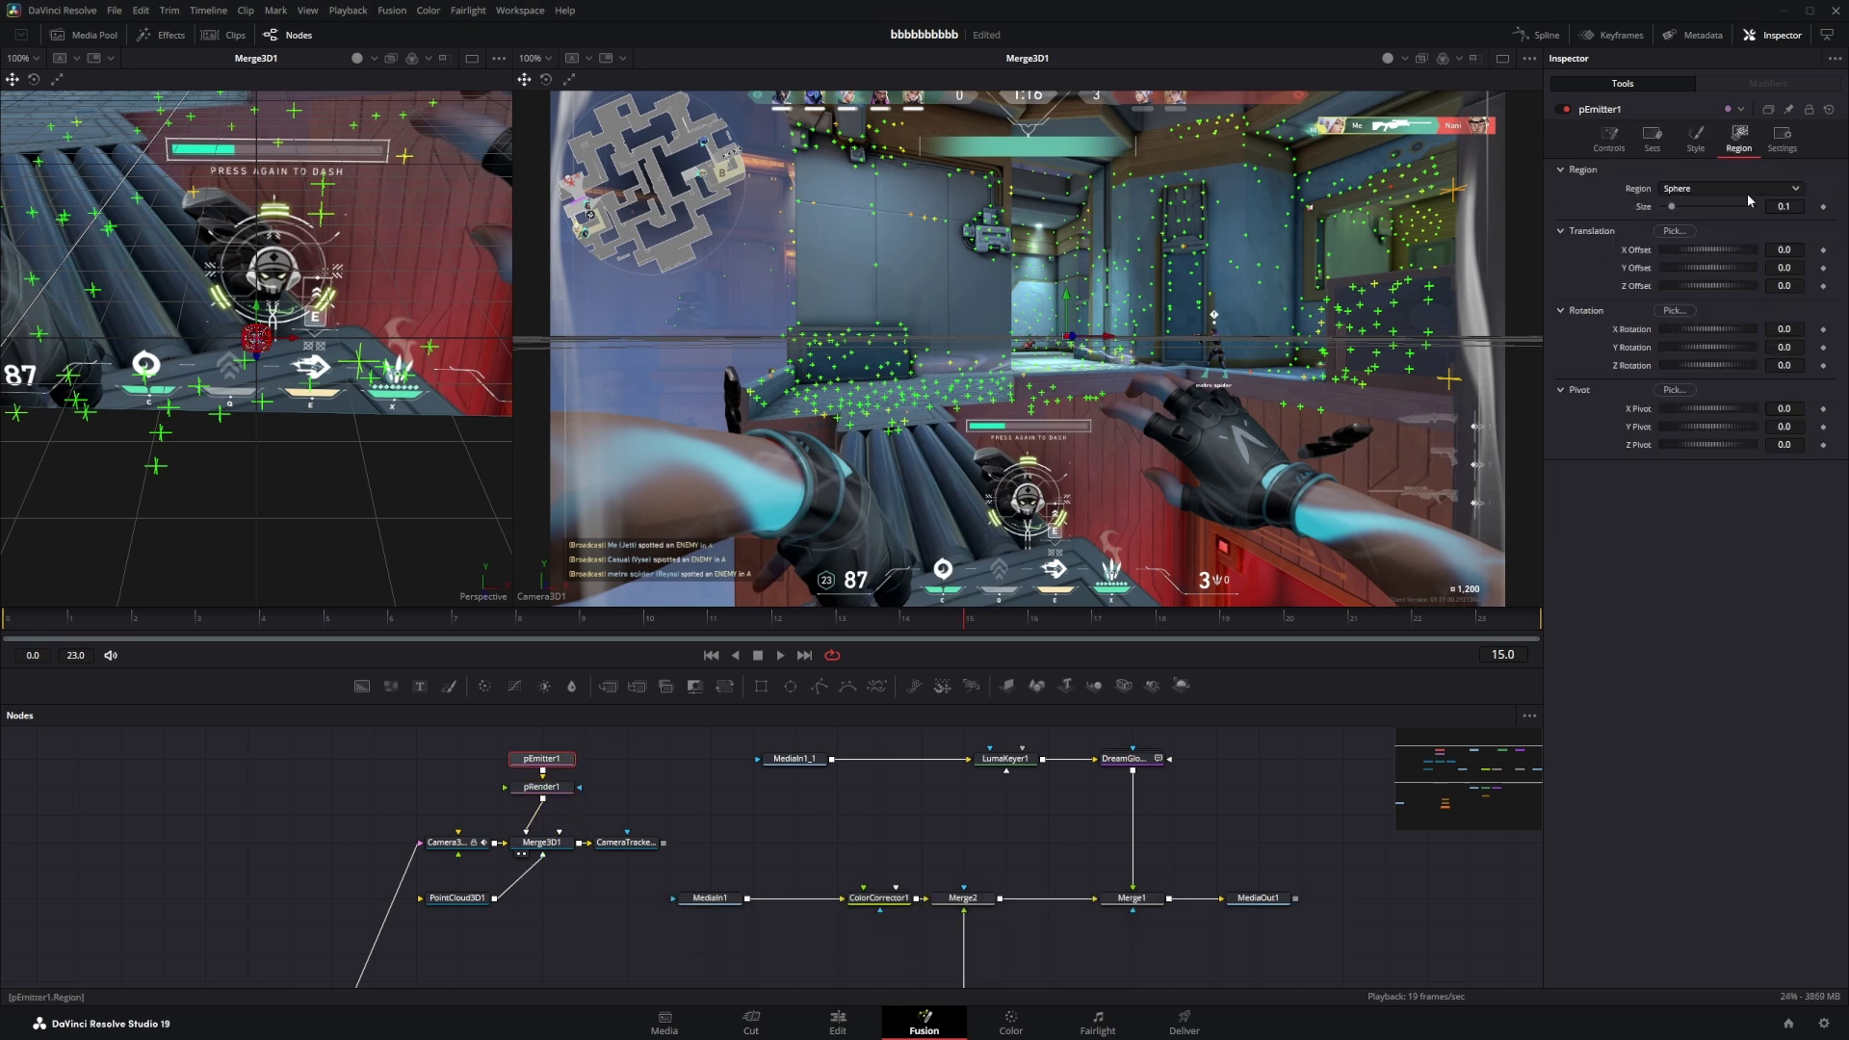
{"action": "left_click", "coordinate": [1743, 189]}
{"action": "left_click", "coordinate": [1677, 257]}
Size the emitter cube to 25.45 wide, 10.83 high and 17.64 deep, offset 3.167705 in Y and 3.588529 in Z.
{"action": "scroll", "coordinate": [315, 338], "scroll_direction": "down", "scroll_amount": 8}
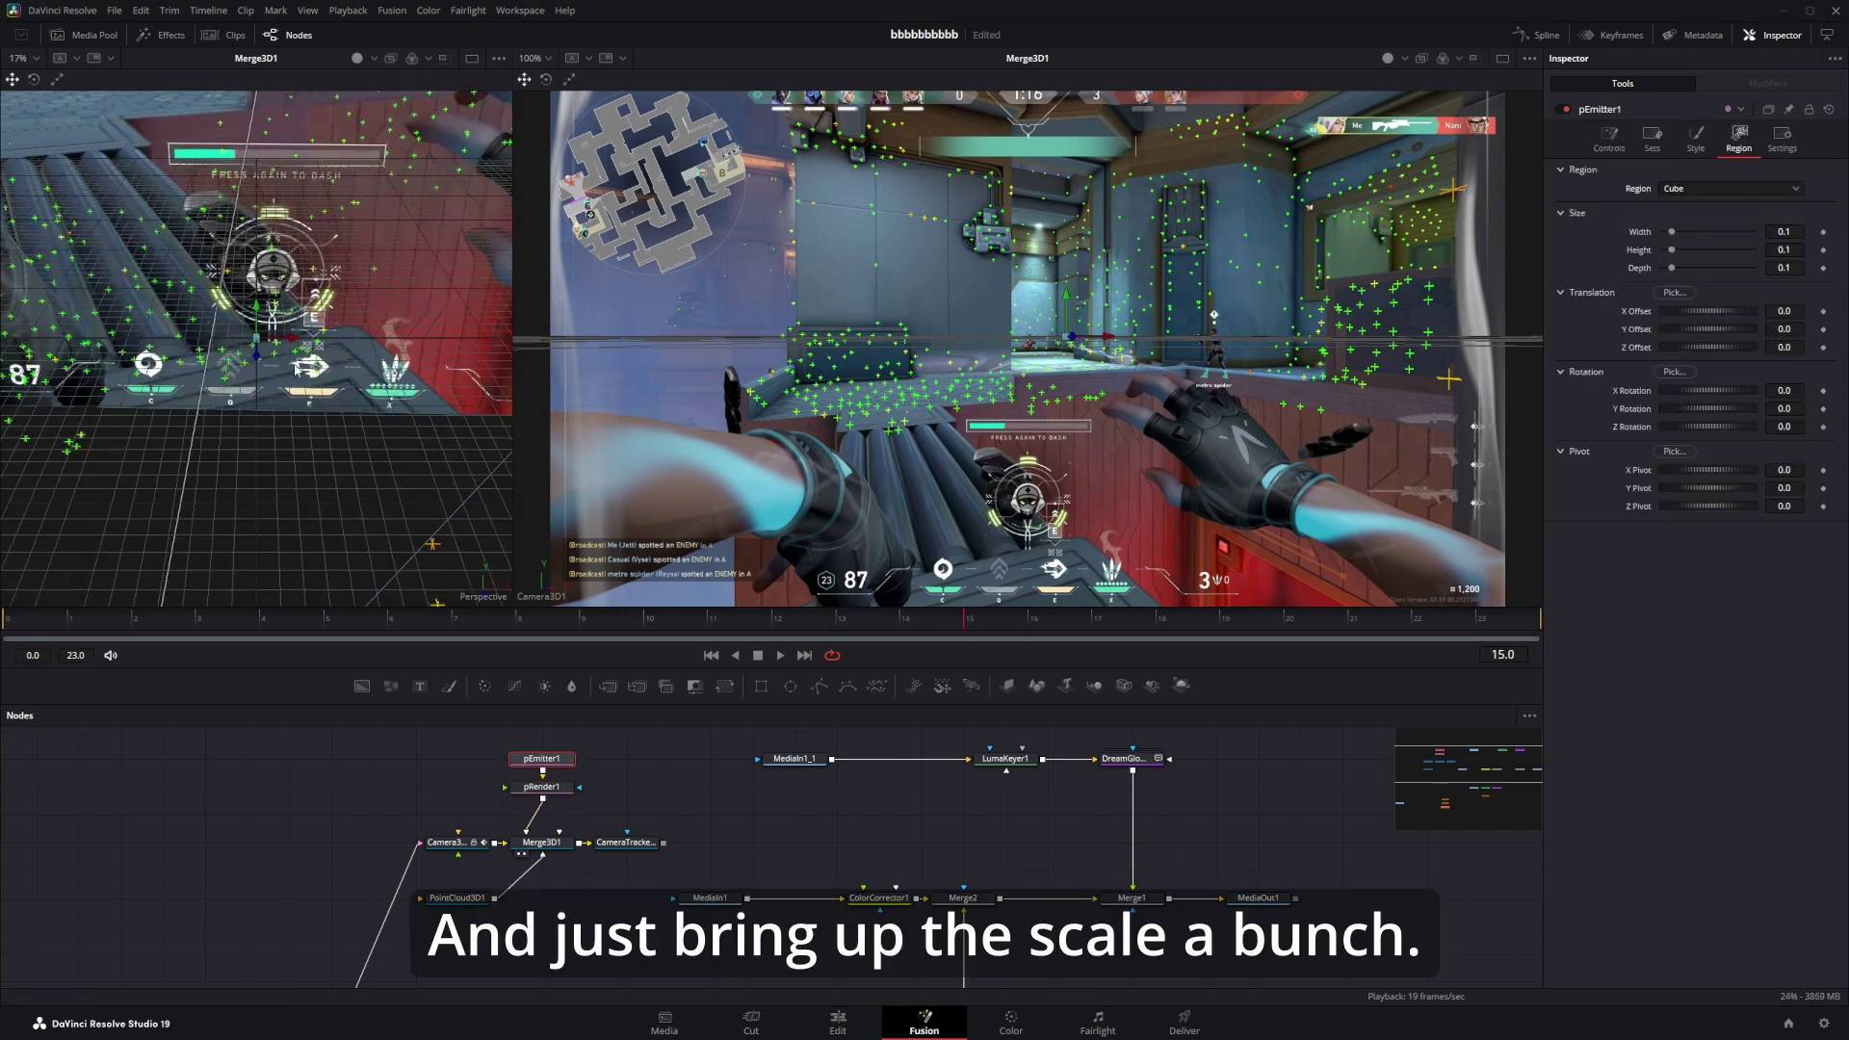
{"action": "left_click_drag", "start_coordinate": [315, 338], "coordinate": [500, 385]}
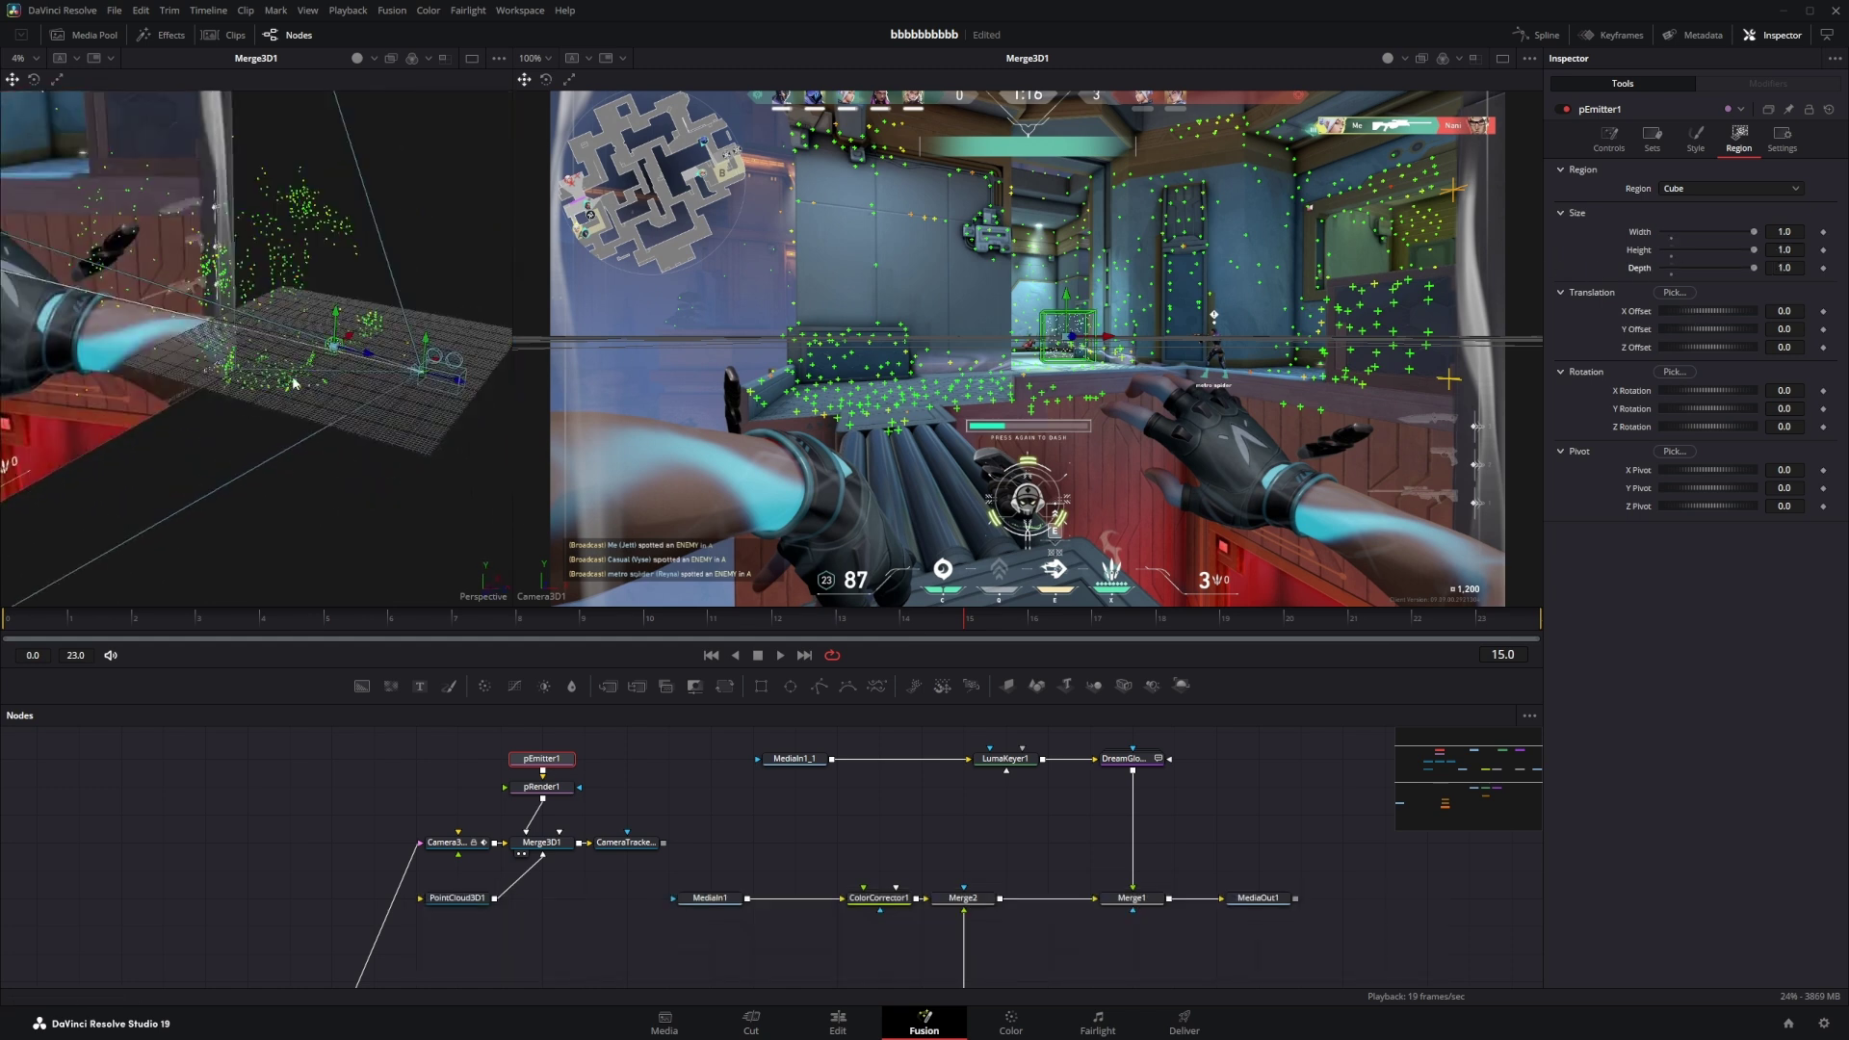
{"action": "type", "text": "15"}
{"action": "key", "text": "Return"}
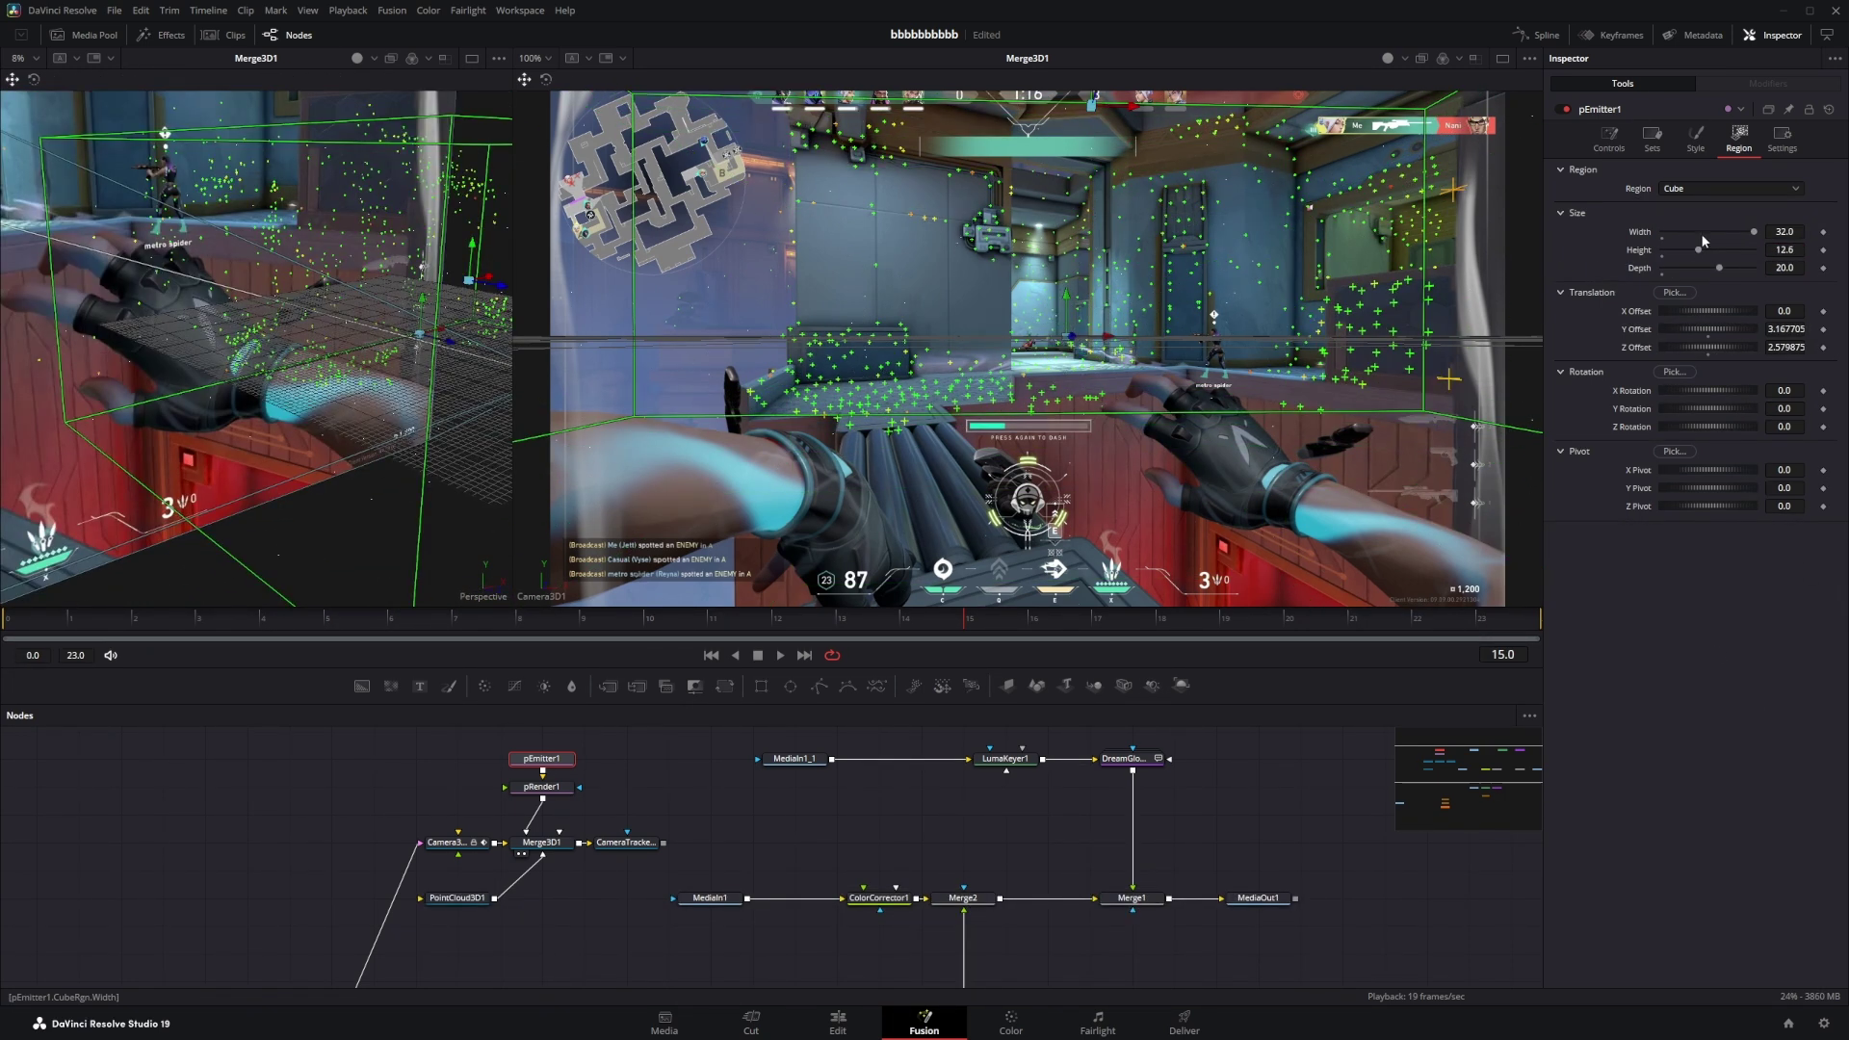
{"action": "left_click_drag", "start_coordinate": [383, 245], "coordinate": [342, 281]}
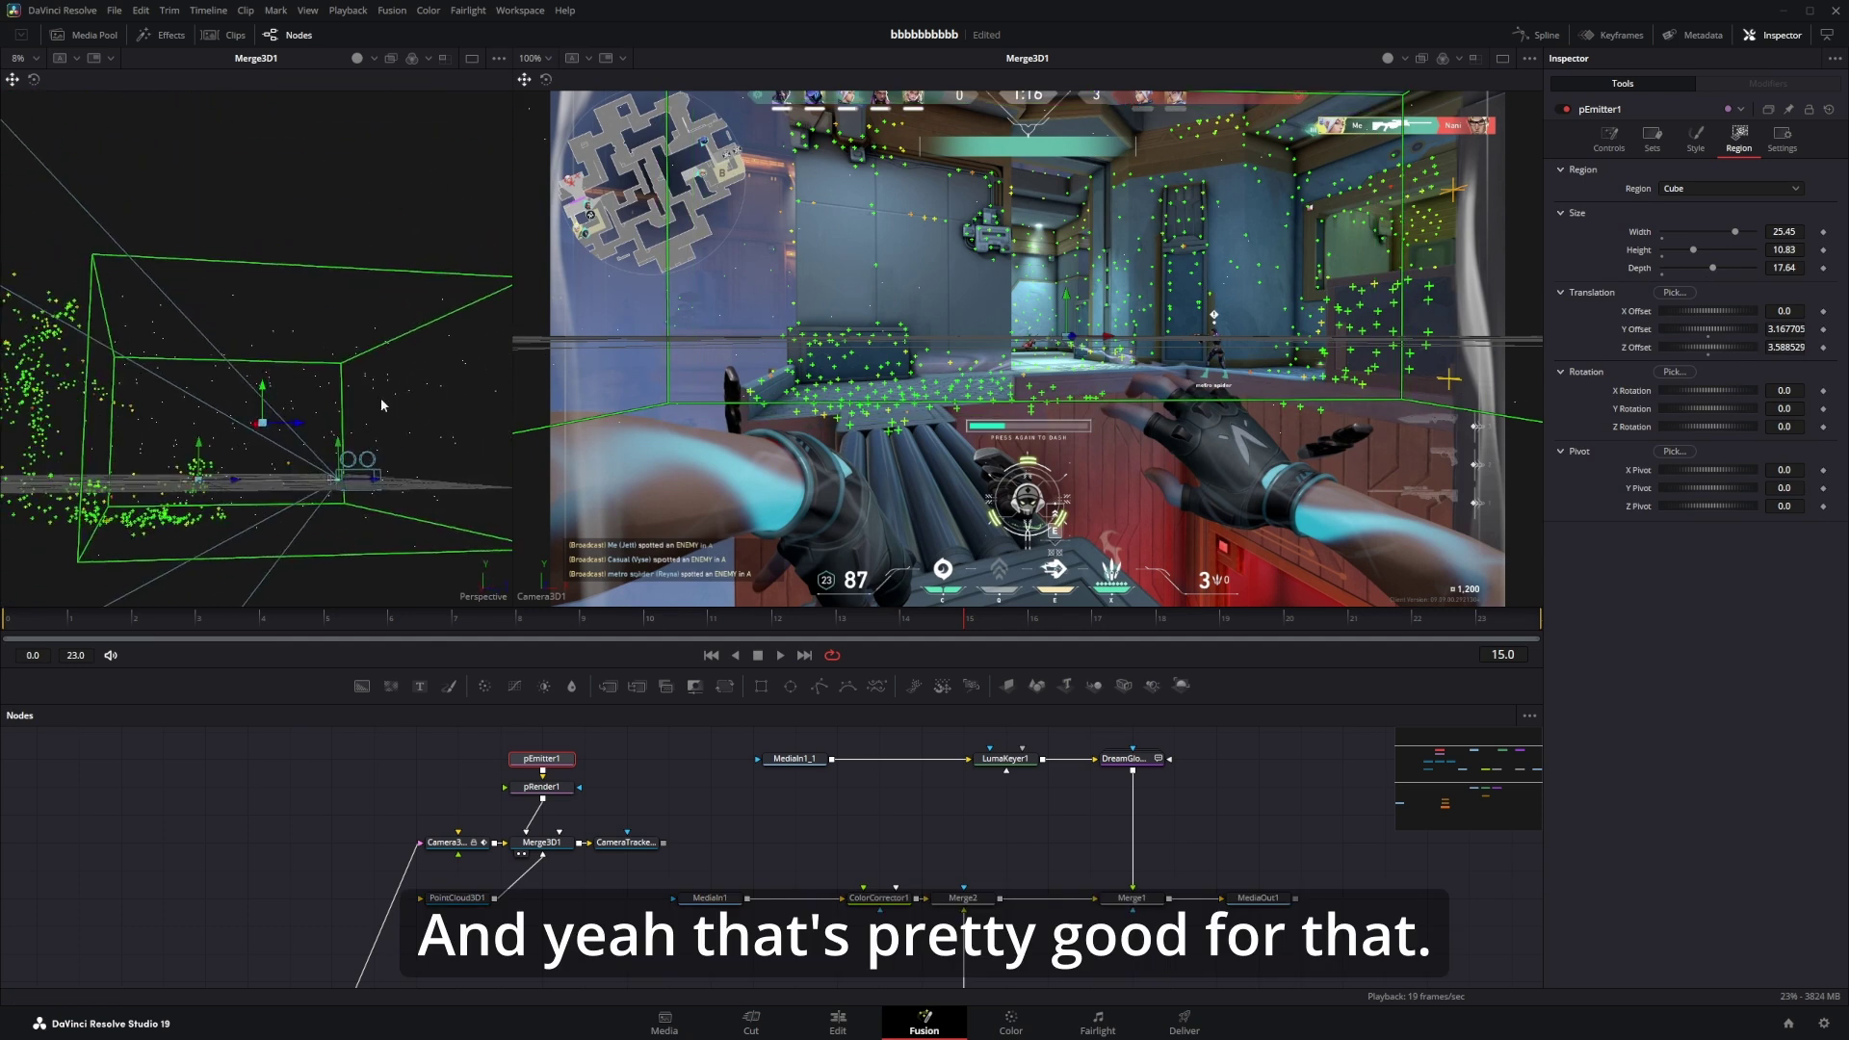
{"action": "left_click_drag", "start_coordinate": [381, 406], "coordinate": [336, 432]}
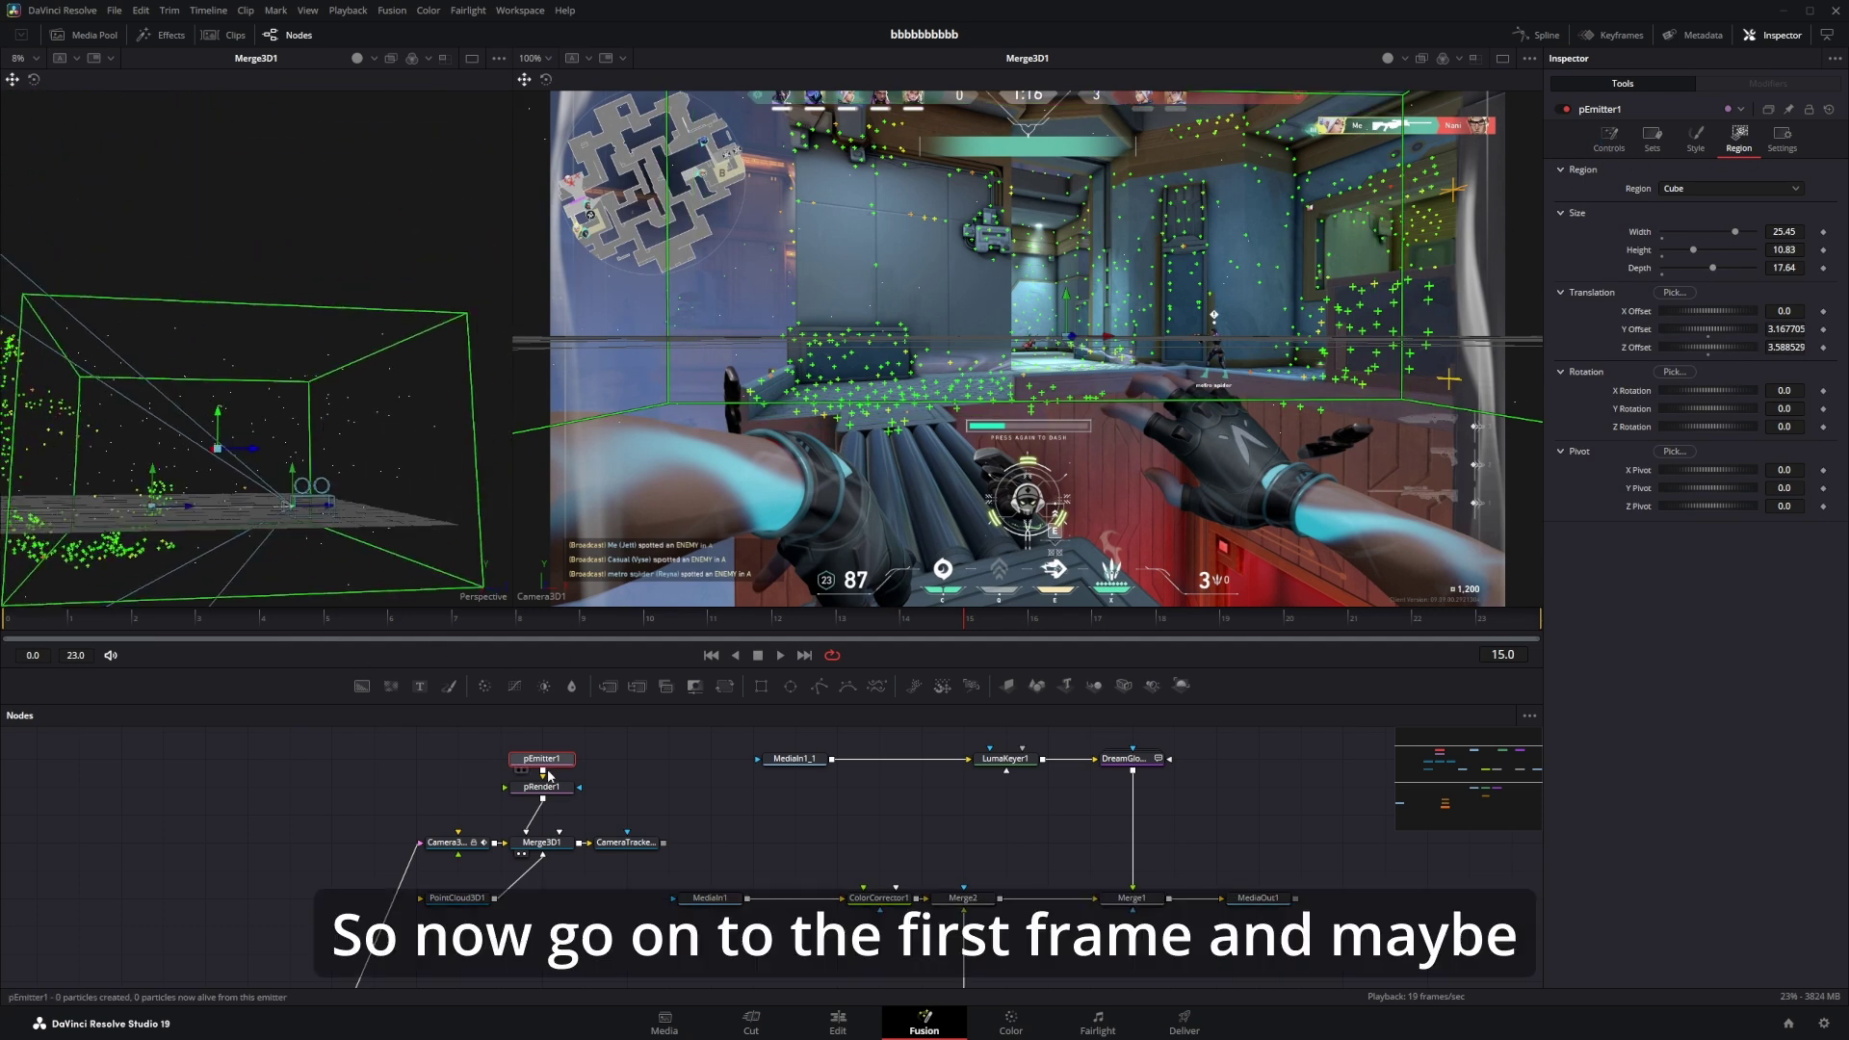
Keyframe the emitter's particle number at 120 on frame 0 and 0 on frame 1.
{"action": "key", "text": "Home"}
{"action": "left_click", "coordinate": [1608, 139]}
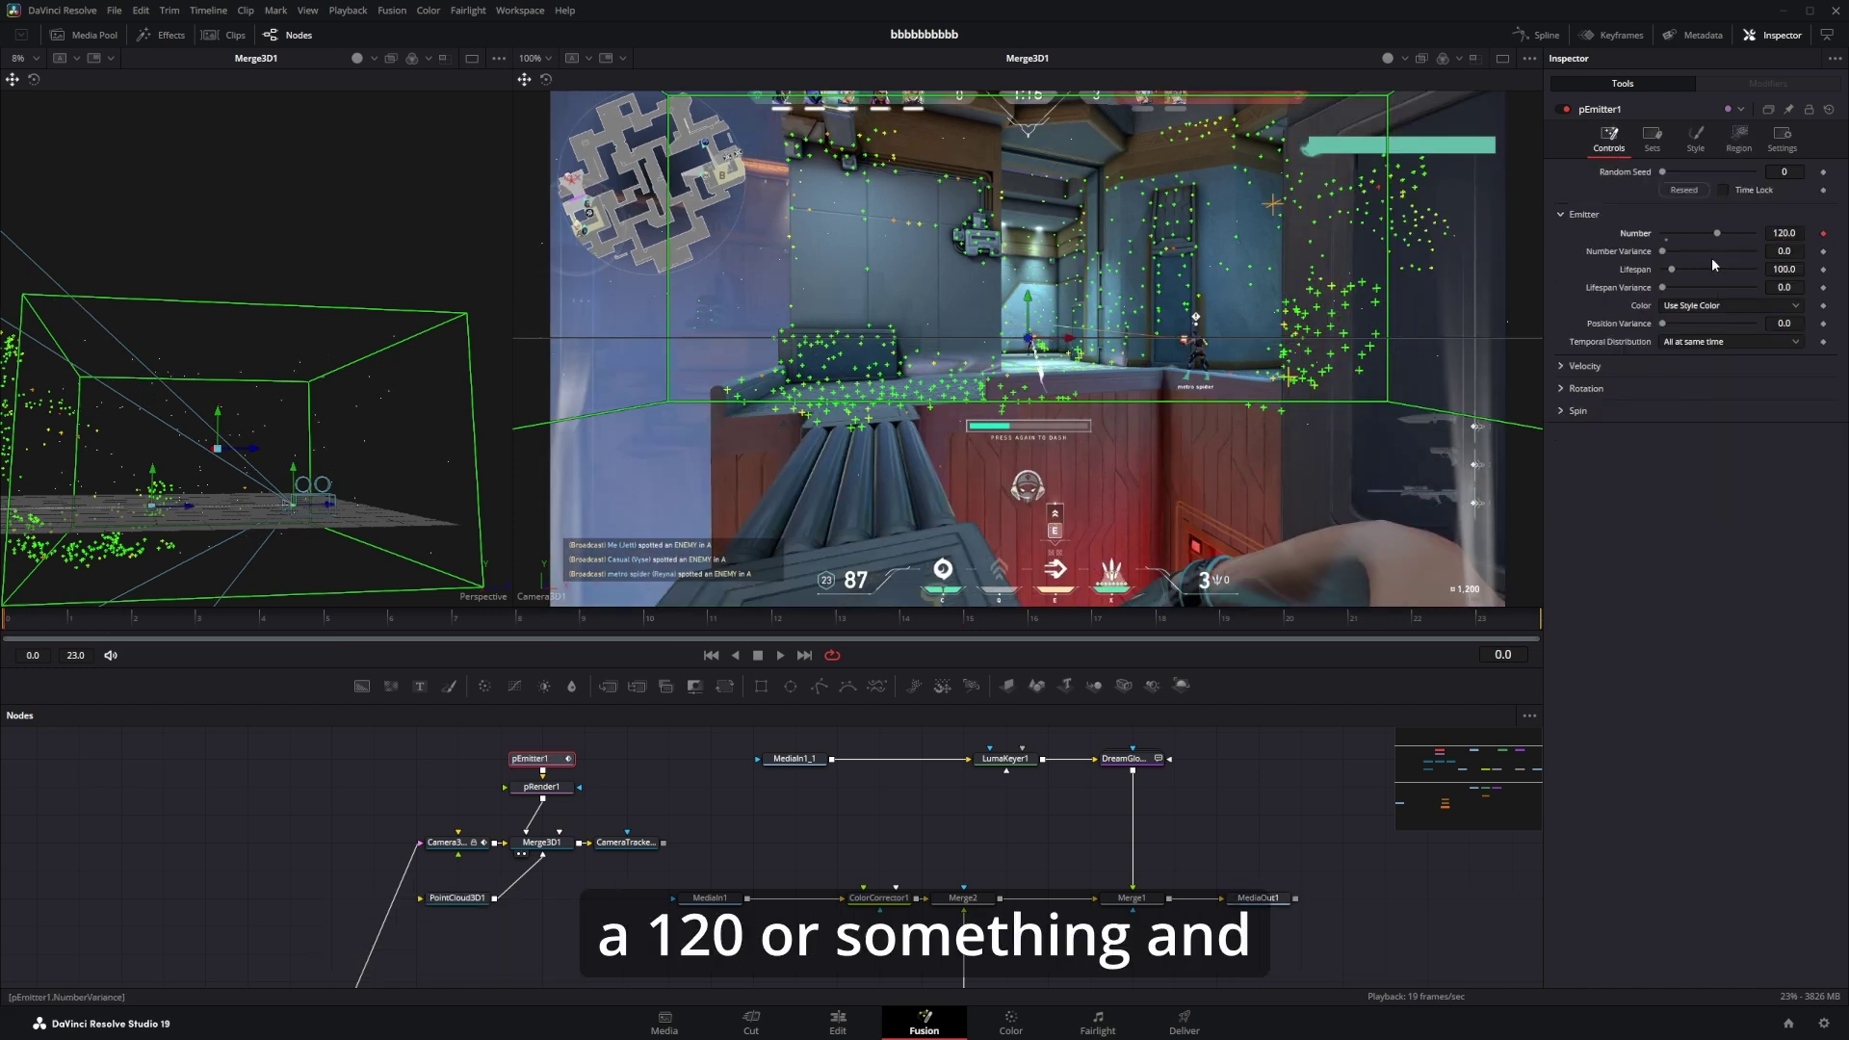
{"action": "left_click", "coordinate": [62, 613]}
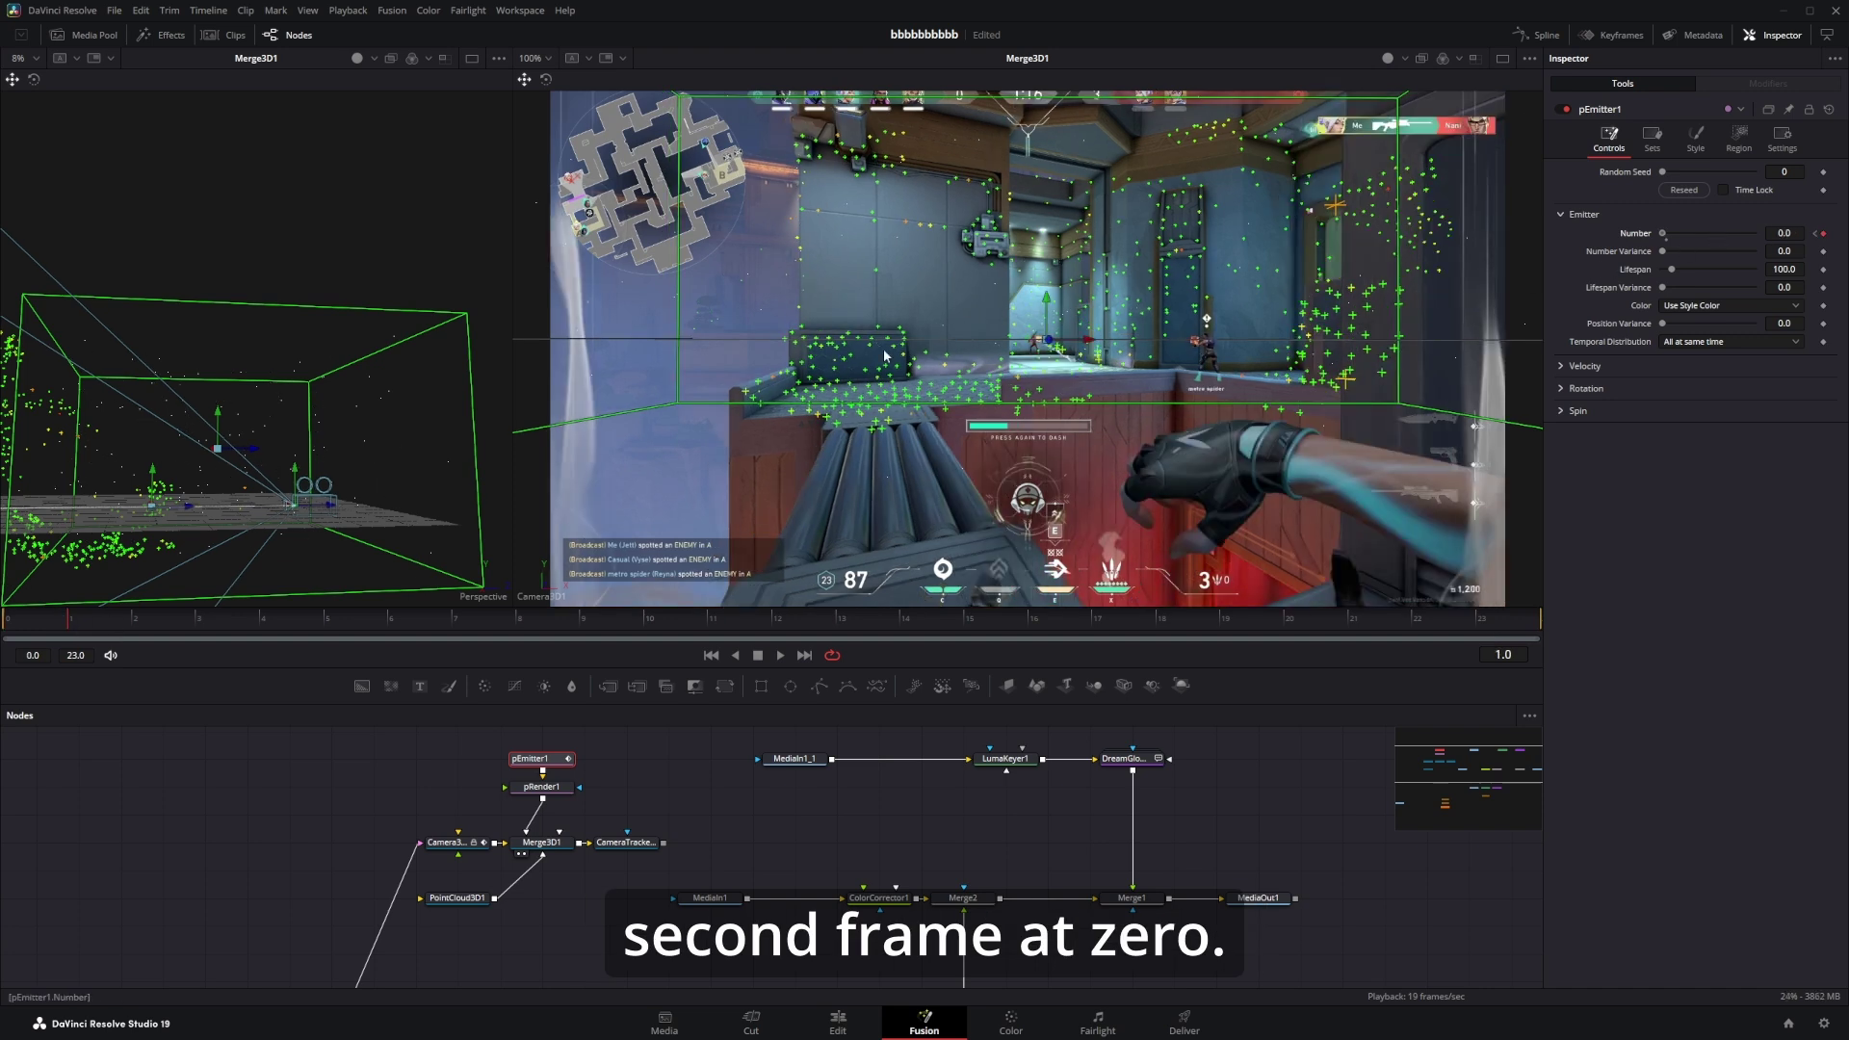
Set the particle style to NGon with the solid circle type and a size of 0.0472.
{"action": "left_click", "coordinate": [1694, 138]}
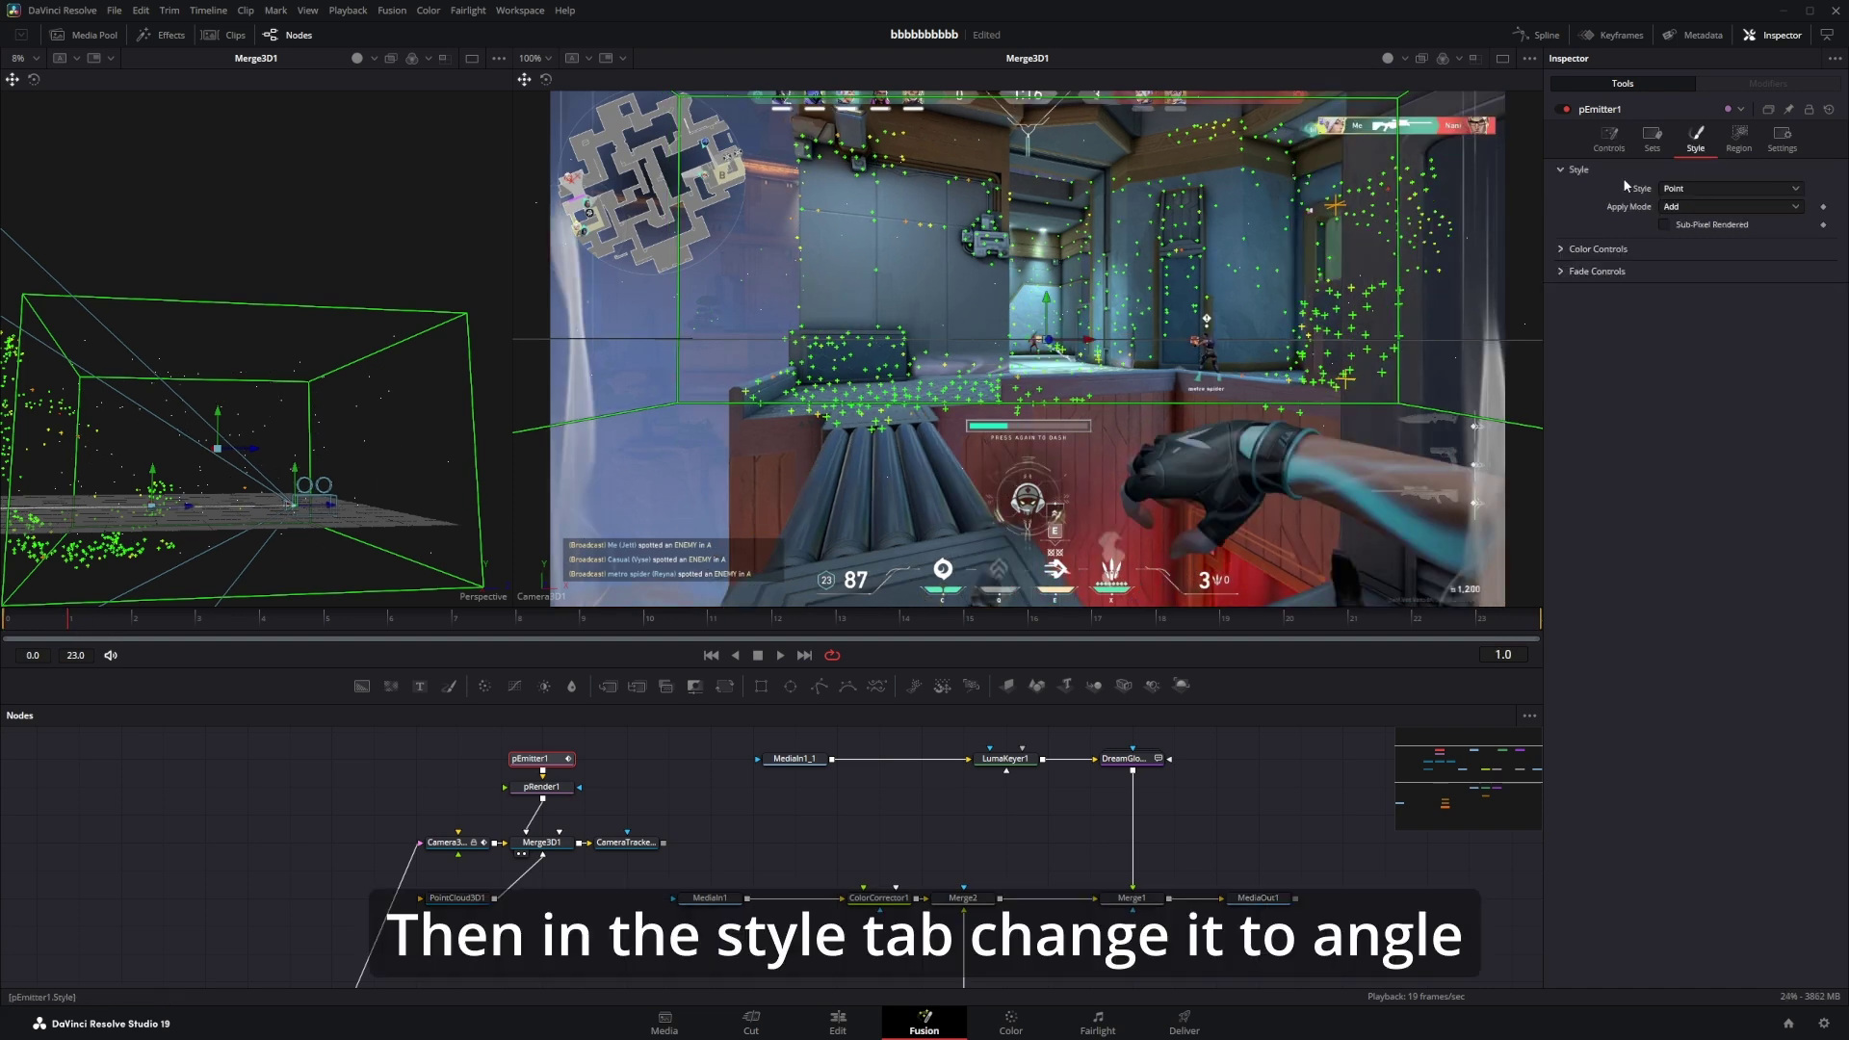
{"action": "left_click", "coordinate": [1709, 287]}
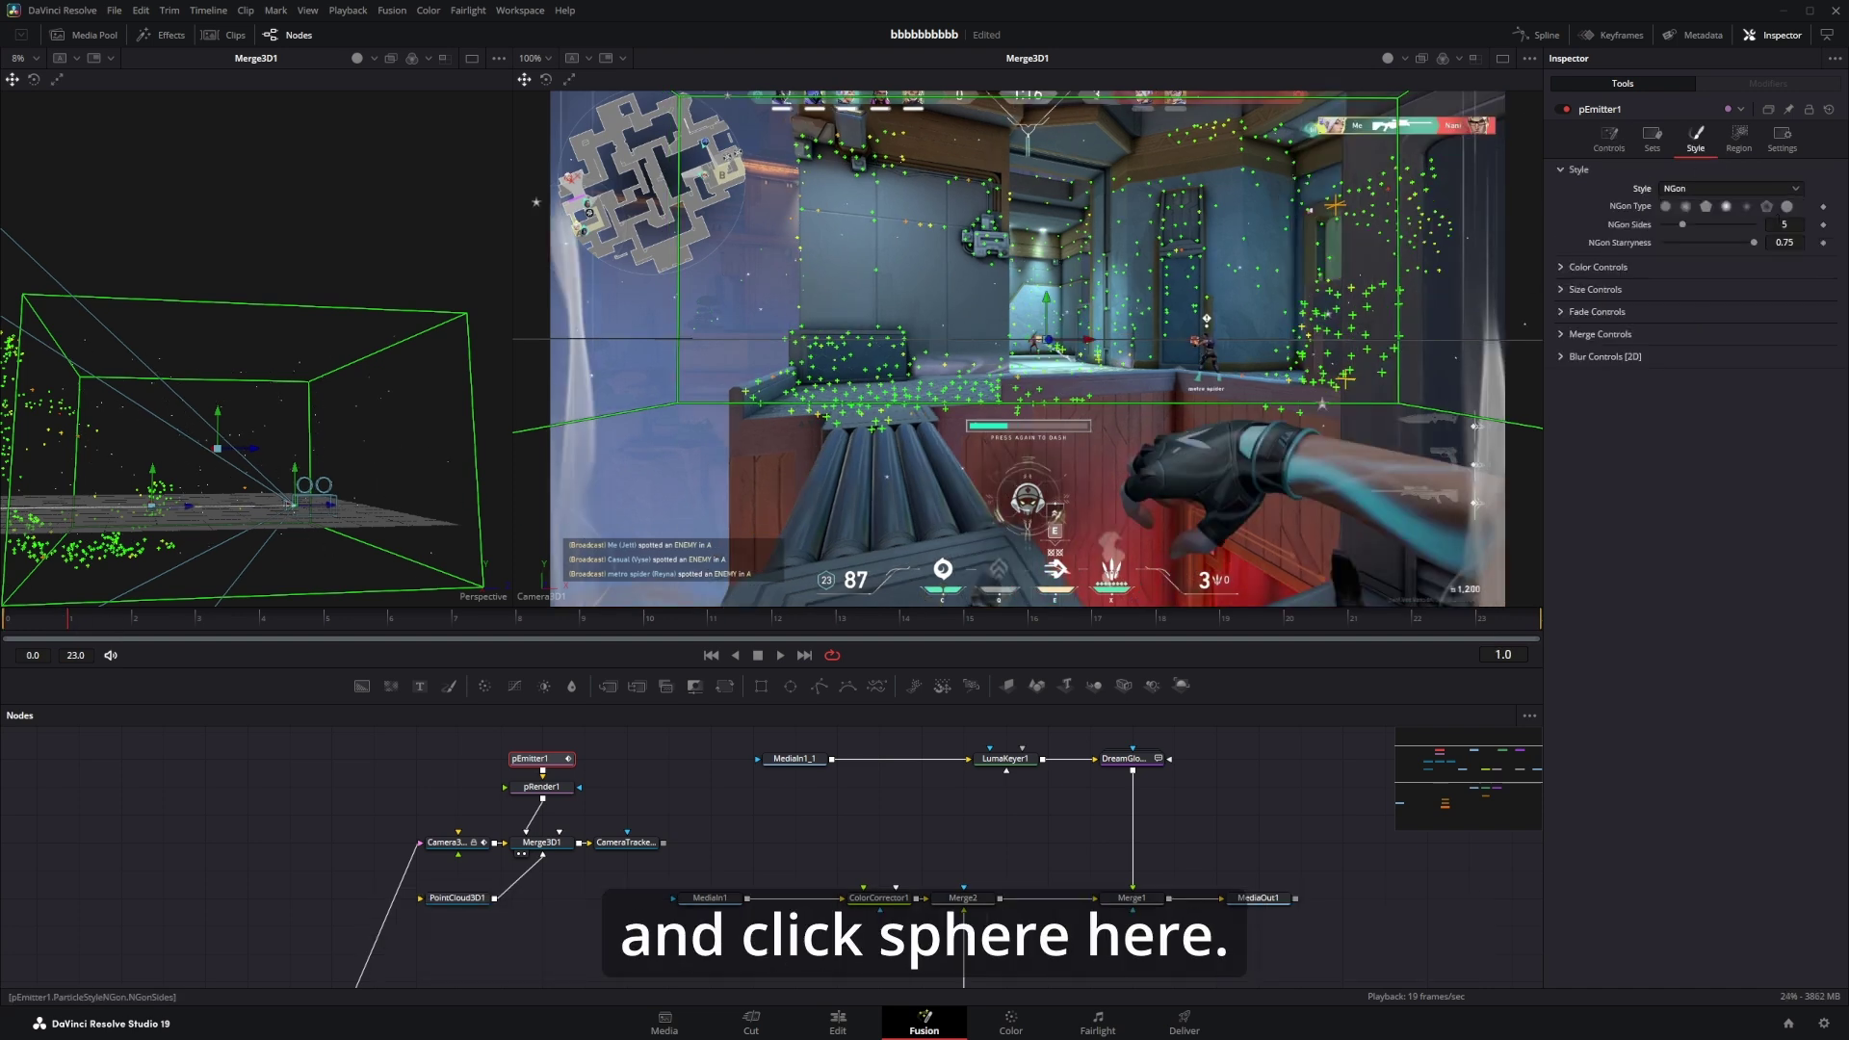
{"action": "left_click", "coordinate": [1580, 290]}
Play back the particles, disable the PointCloud3D1 node and raise the first-frame particle number to 150.
{"action": "key", "text": "space"}
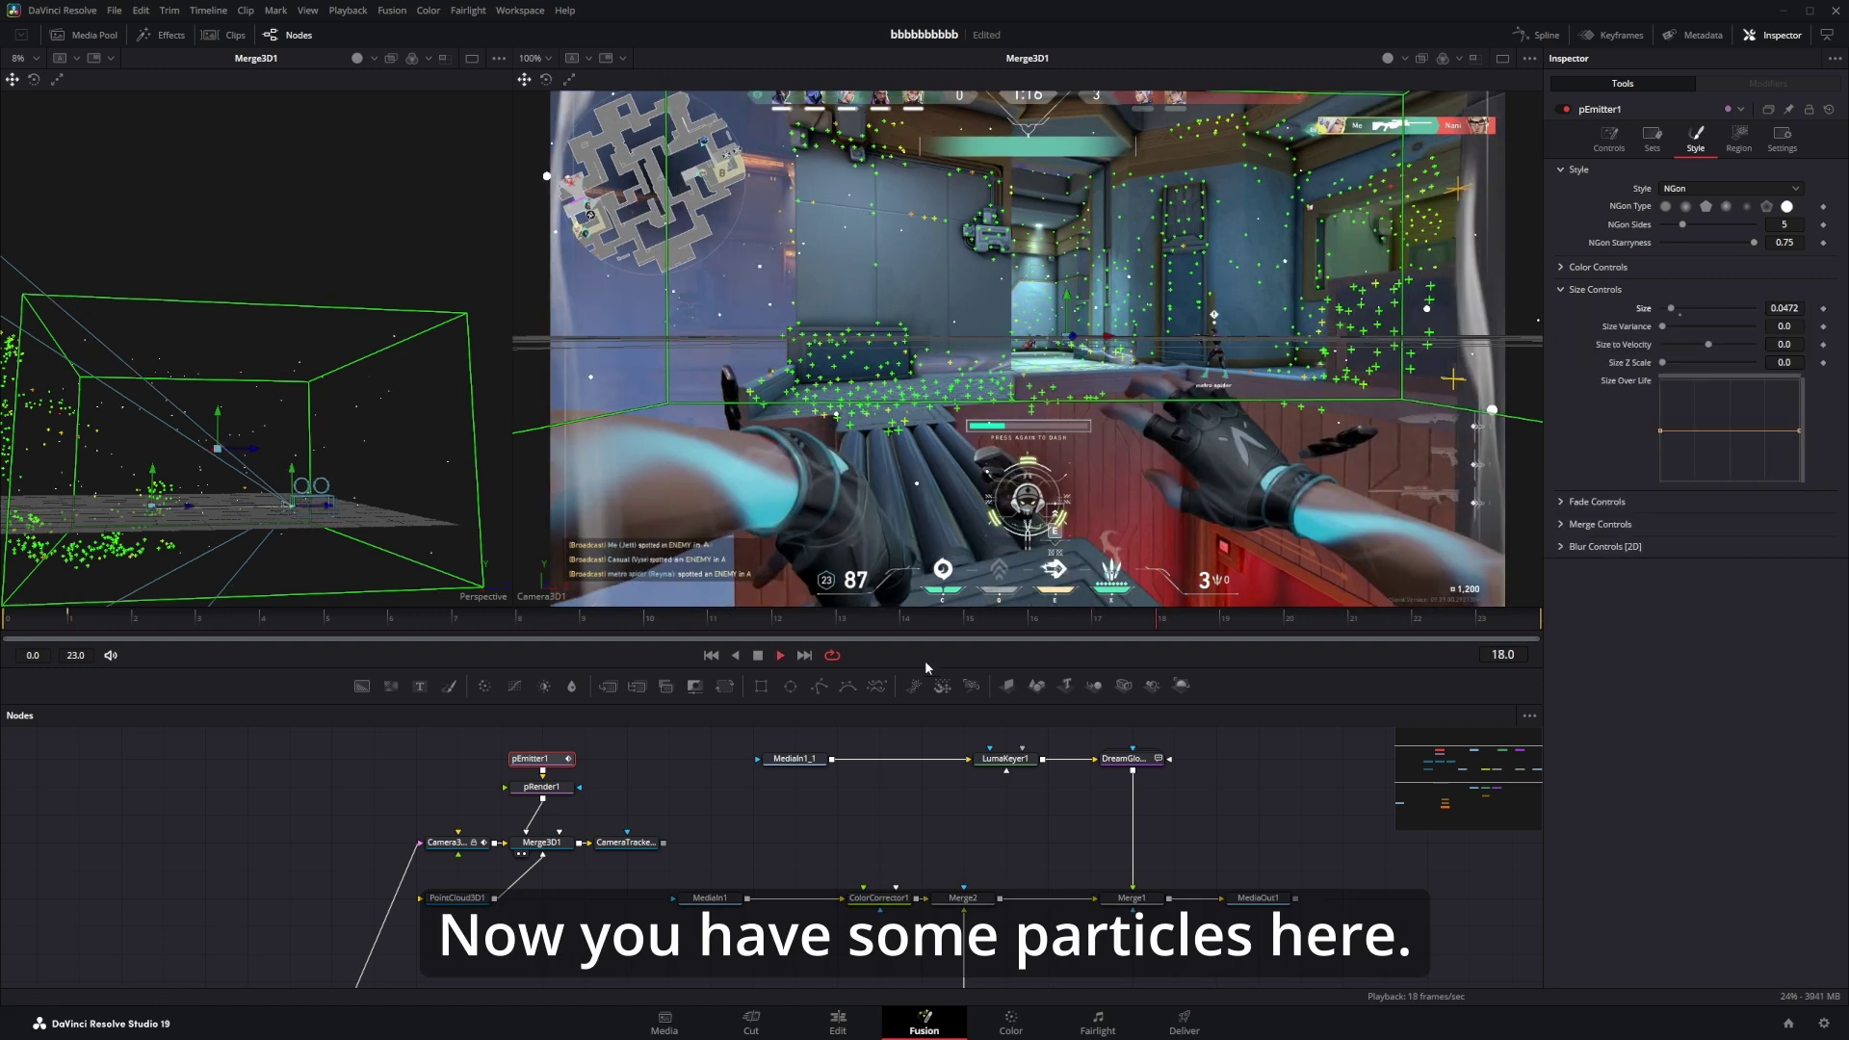
{"action": "left_click", "coordinate": [479, 903]}
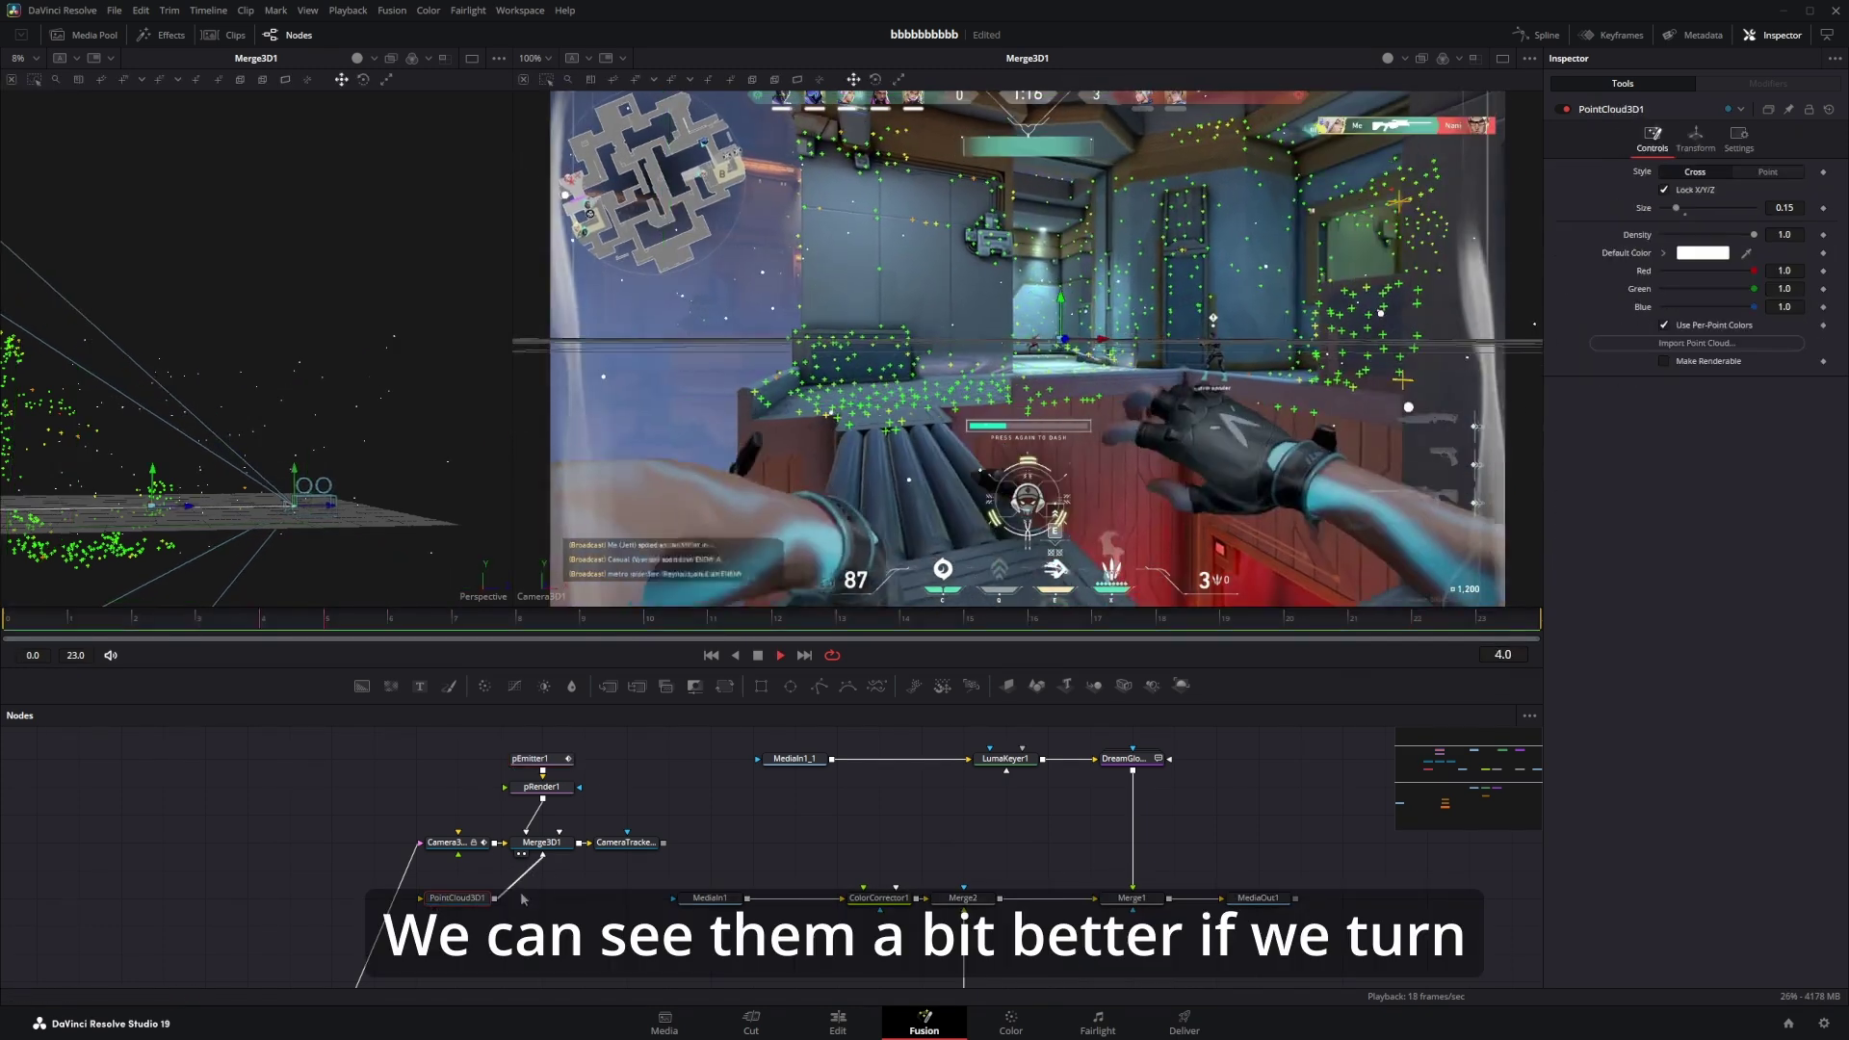
{"action": "key", "text": "ctrl+p"}
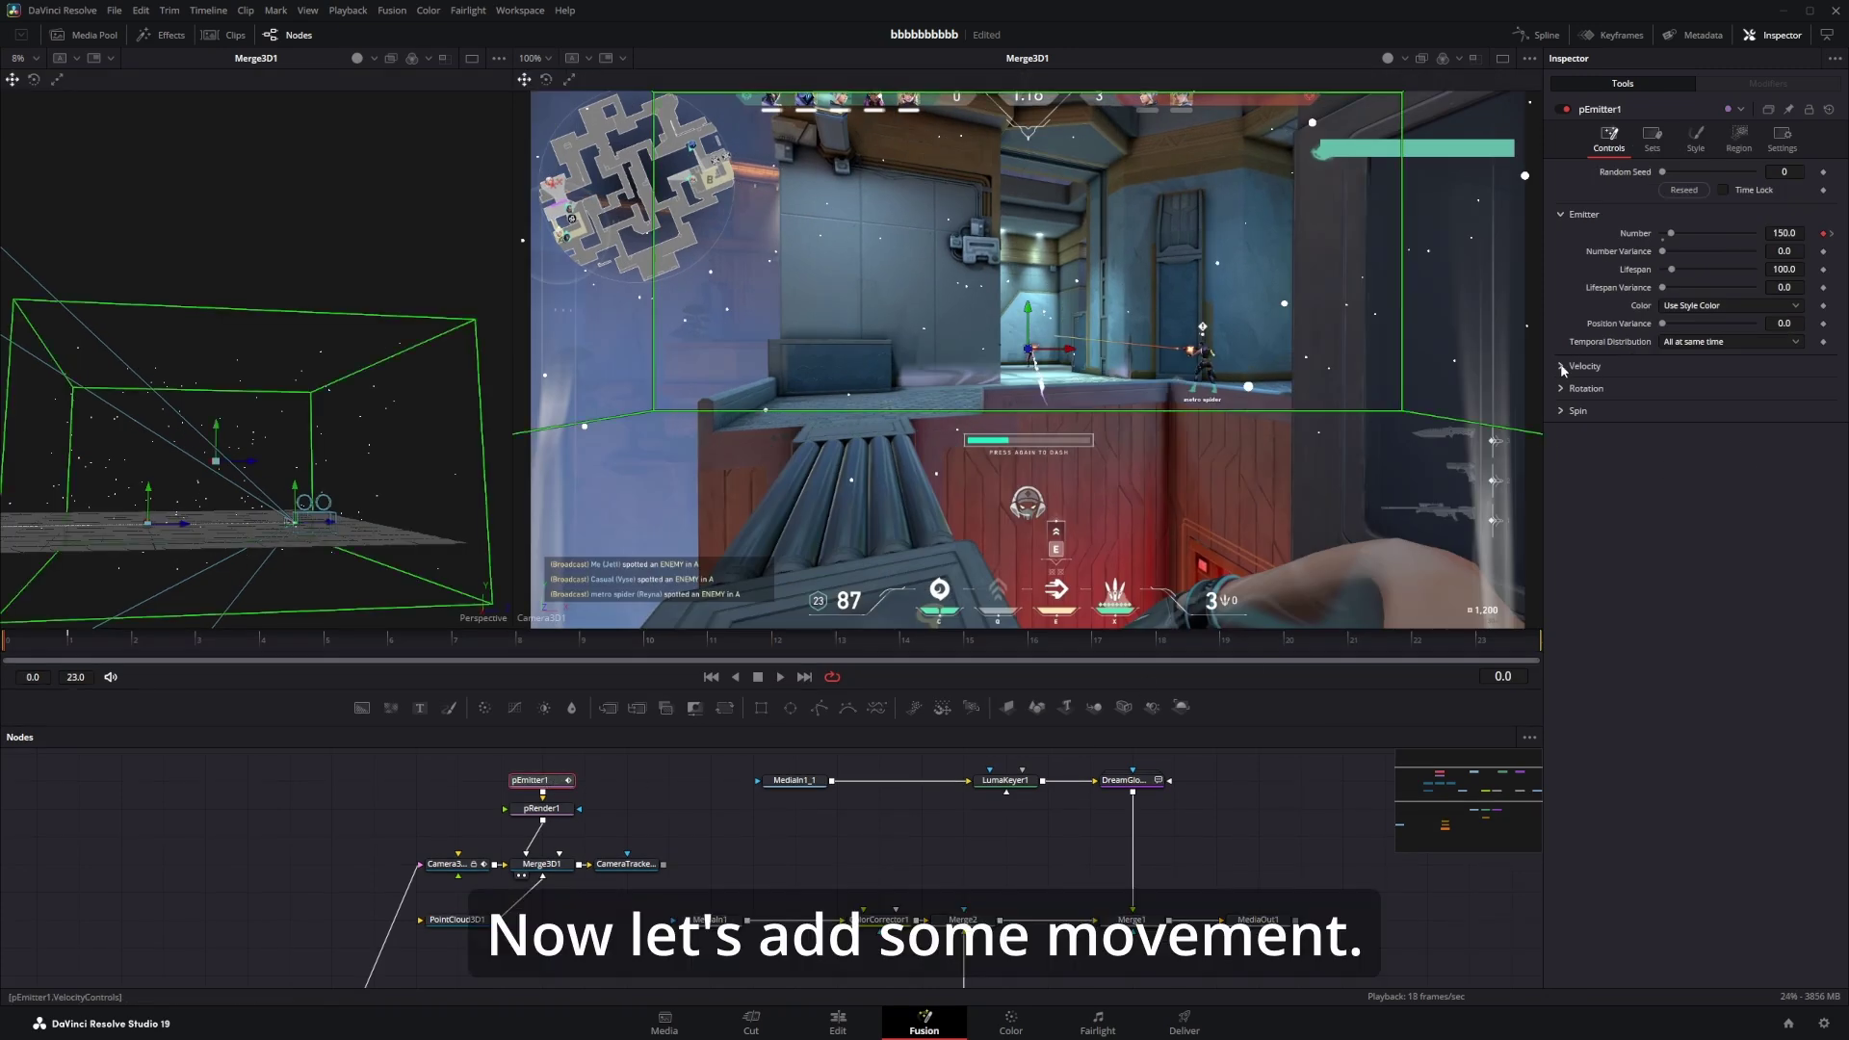
Set the emitter's velocity to 4.5, velocity variance 3, angle variance 40, Angle Z 74.8, Angle Z variance 40 and the second-frame number 4, previewing the motion.
{"action": "left_click", "coordinate": [1563, 367]}
{"action": "double_click", "coordinate": [1782, 384]}
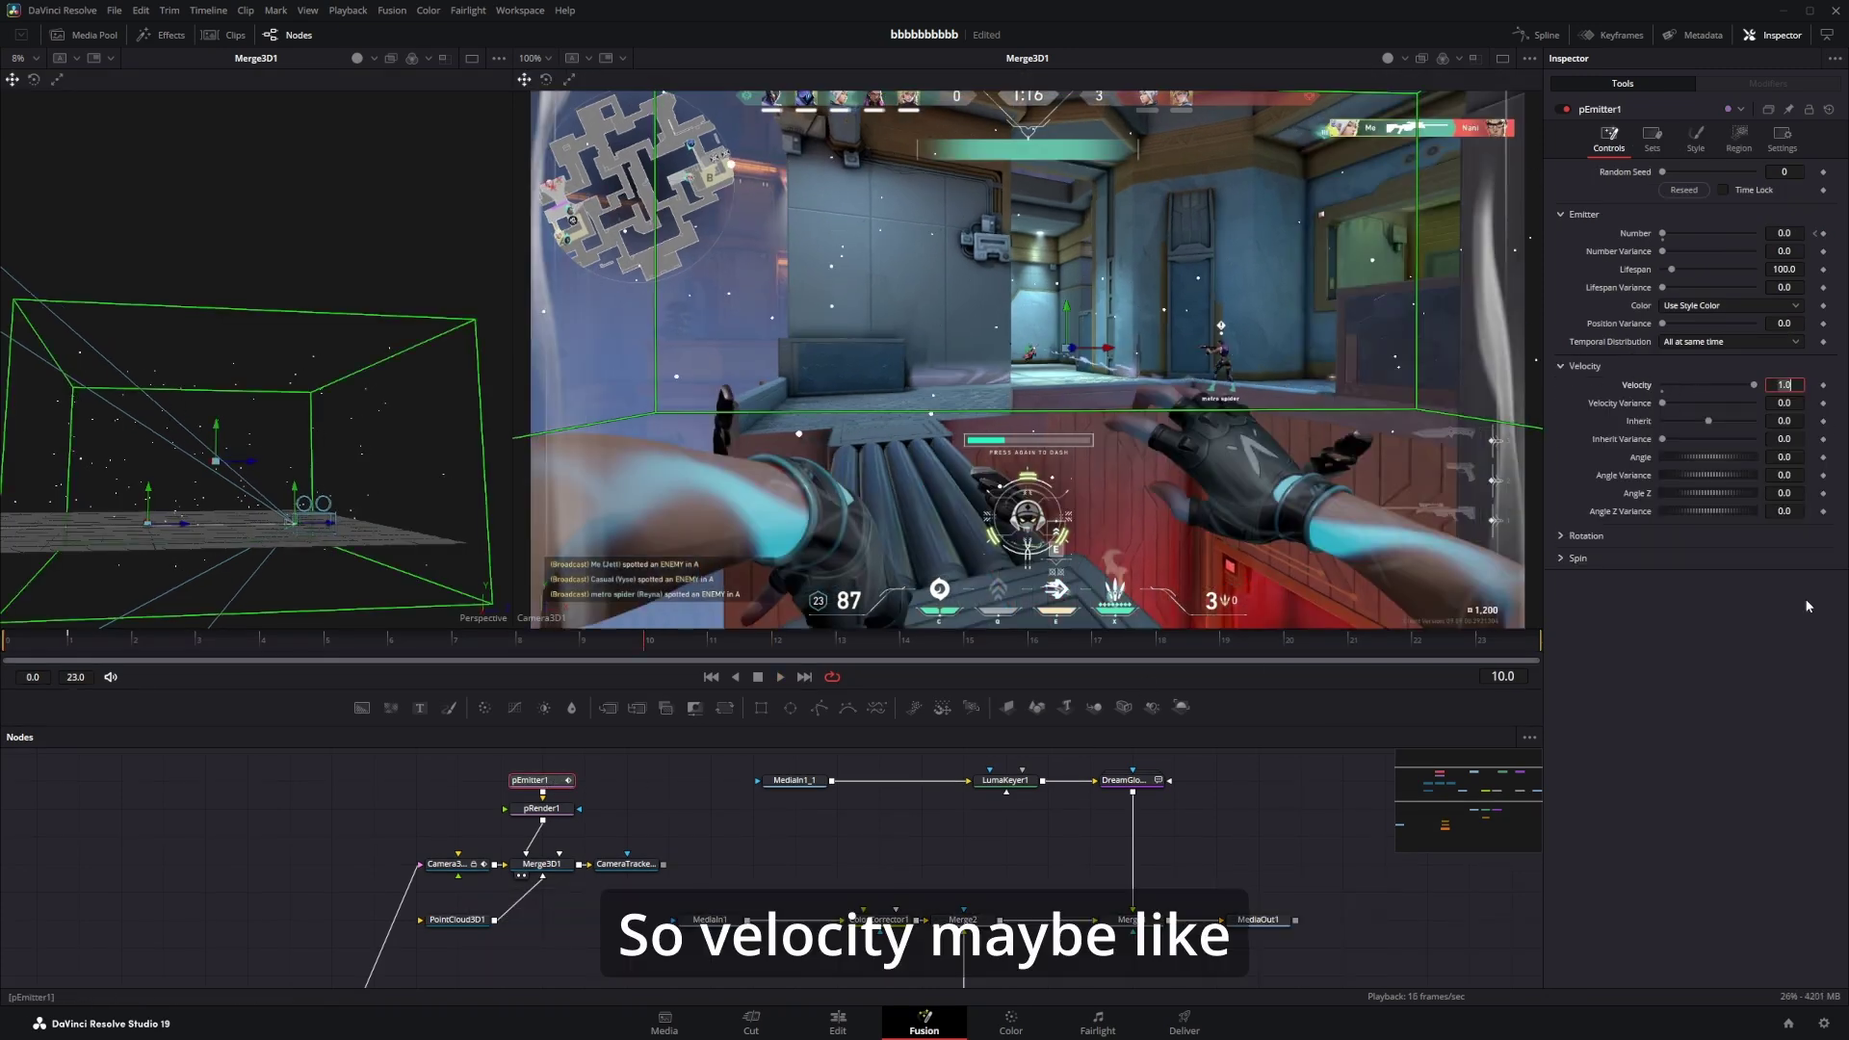
{"action": "type", "text": "3"}
{"action": "key", "text": "Return"}
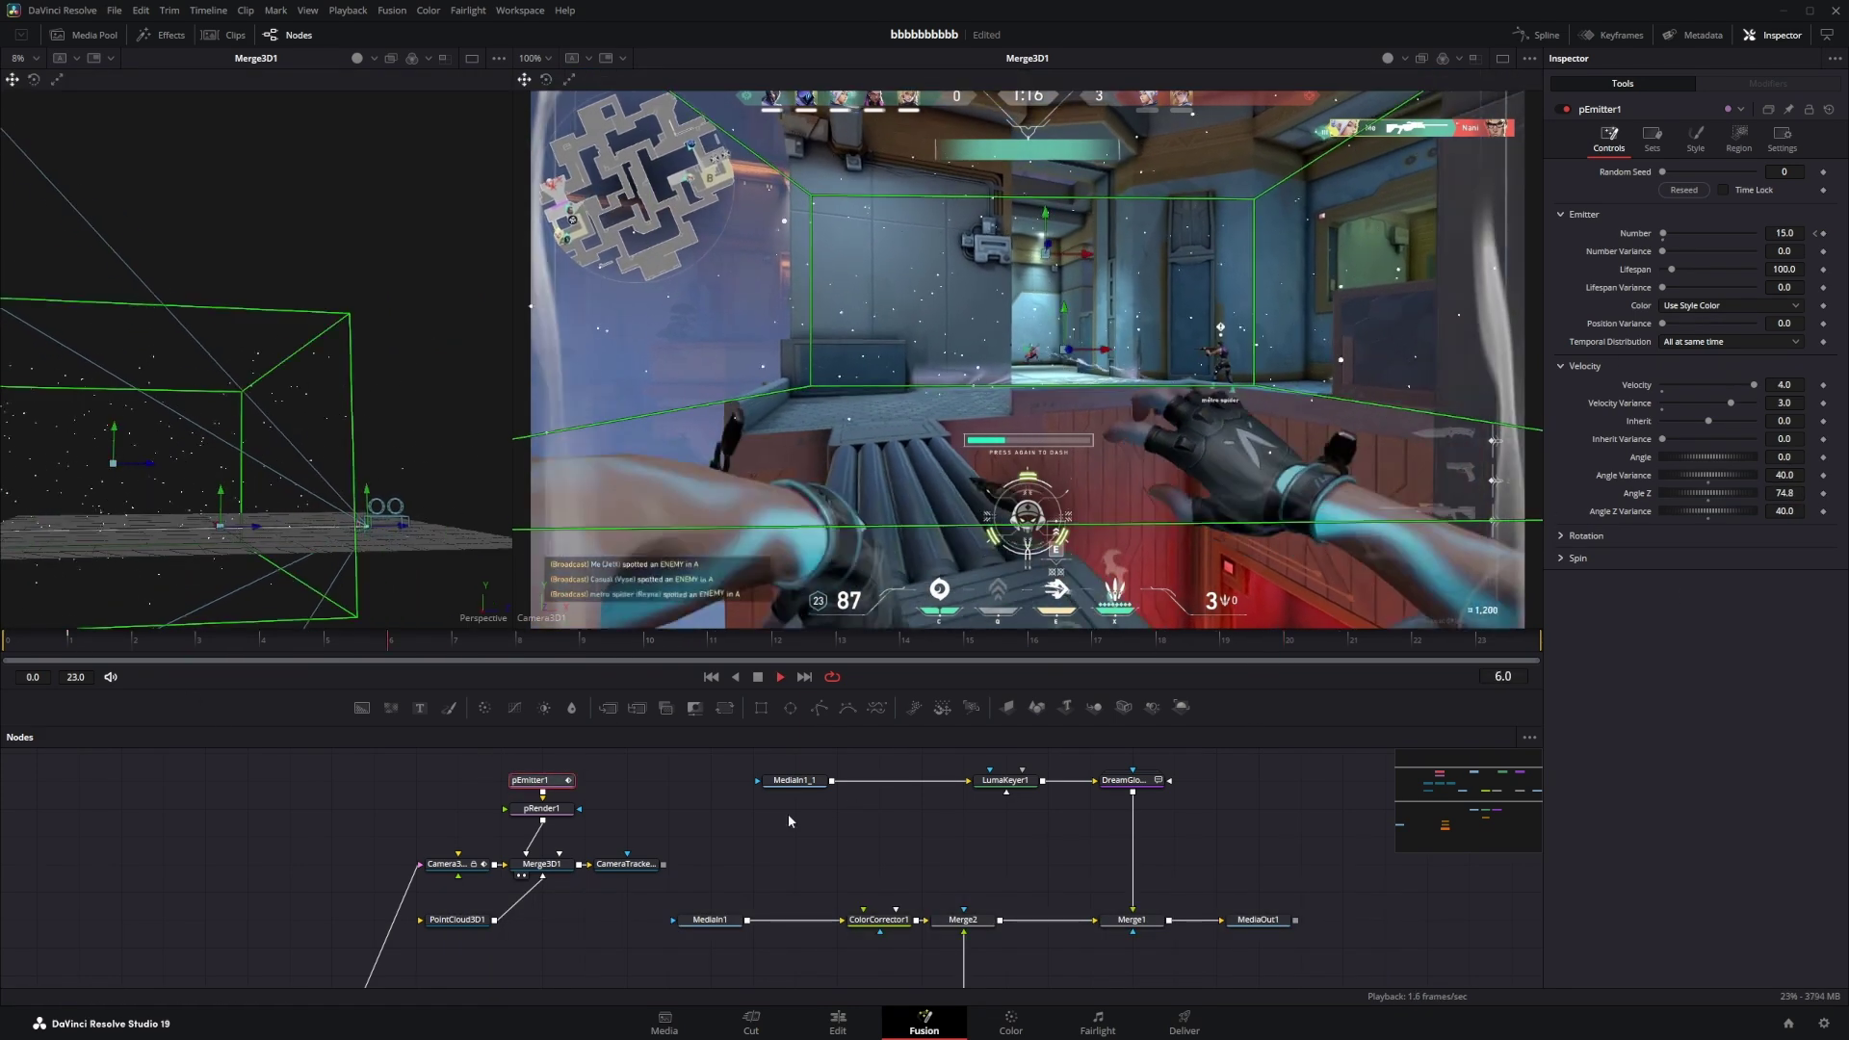
{"action": "left_click", "coordinate": [775, 814]}
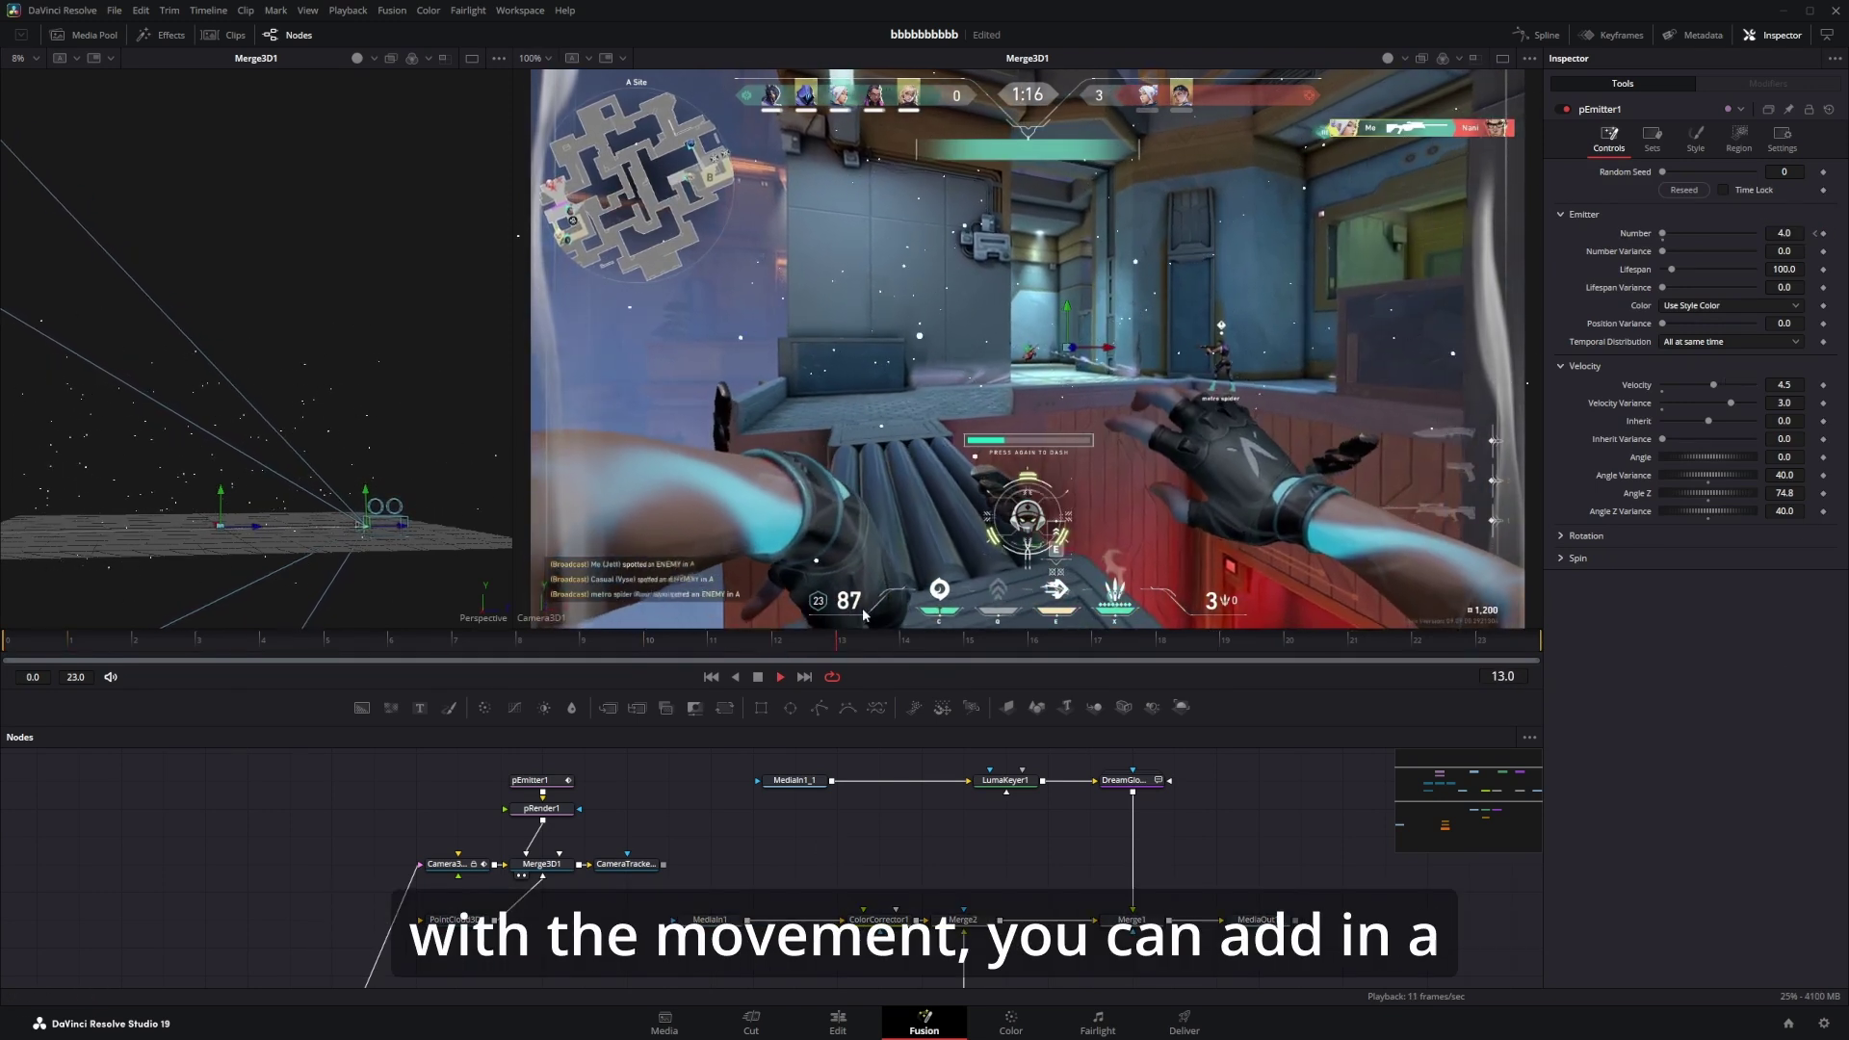
{"action": "left_click", "coordinate": [759, 677]}
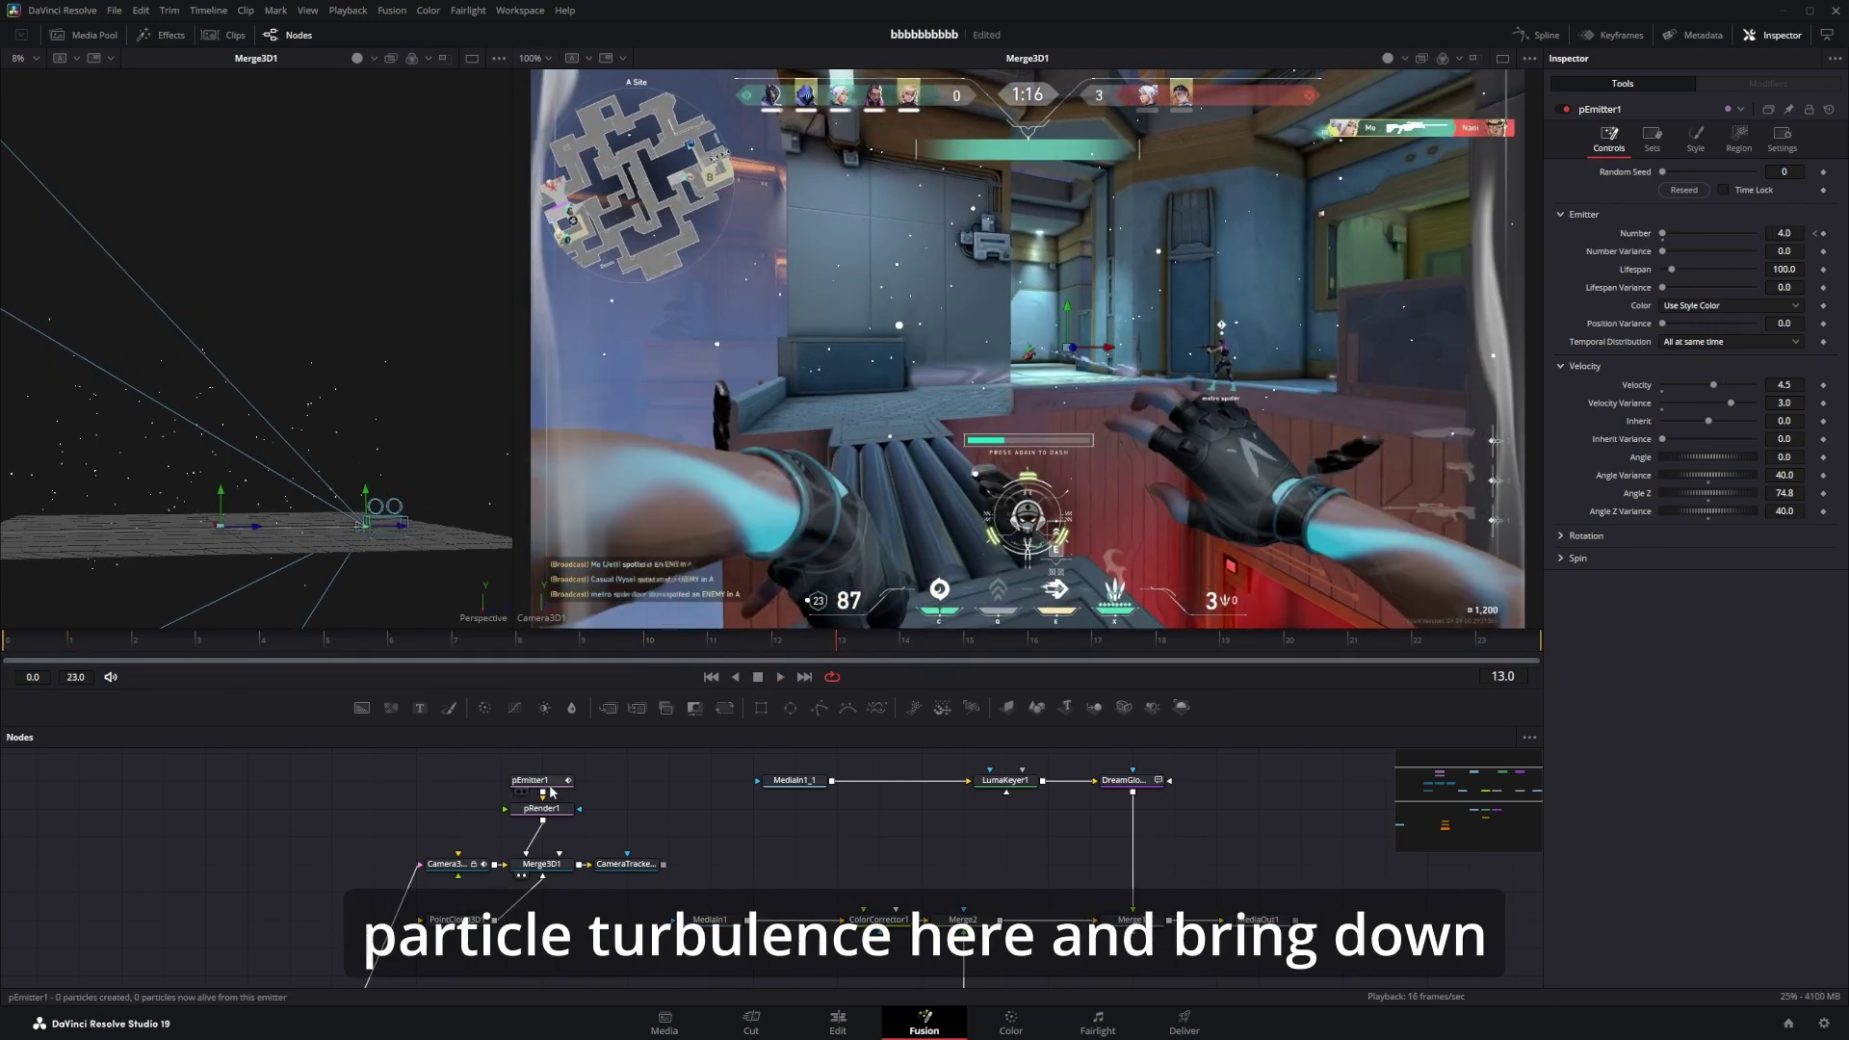
Insert a pTurbulence node between pEmitter1 and pRender1.
{"action": "left_click_drag", "start_coordinate": [551, 791], "coordinate": [565, 770]}
{"action": "key", "text": "shift+space"}
{"action": "type", "text": "ptu"}
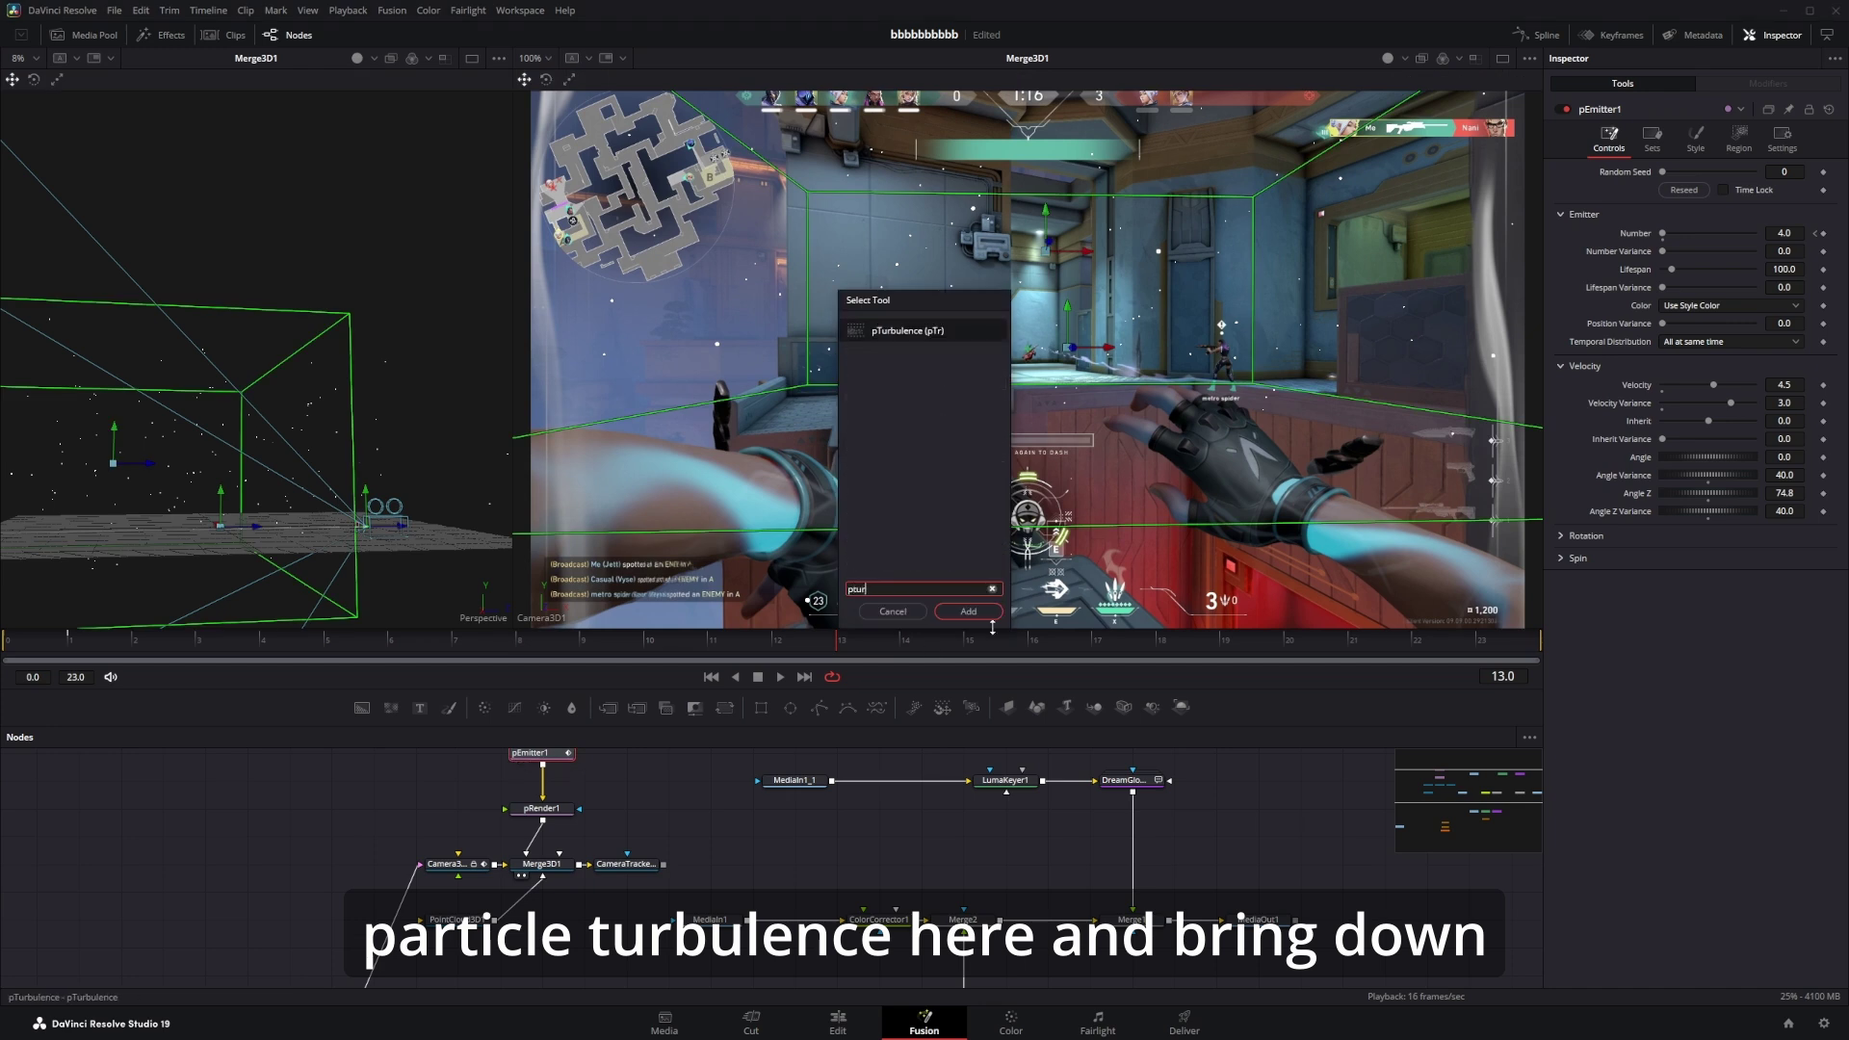
{"action": "type", "text": "r"}
{"action": "left_click", "coordinate": [968, 611]}
Set the turbulence density to 1 and its X and Y strength to 3, and play back the result.
{"action": "double_click", "coordinate": [1797, 292]}
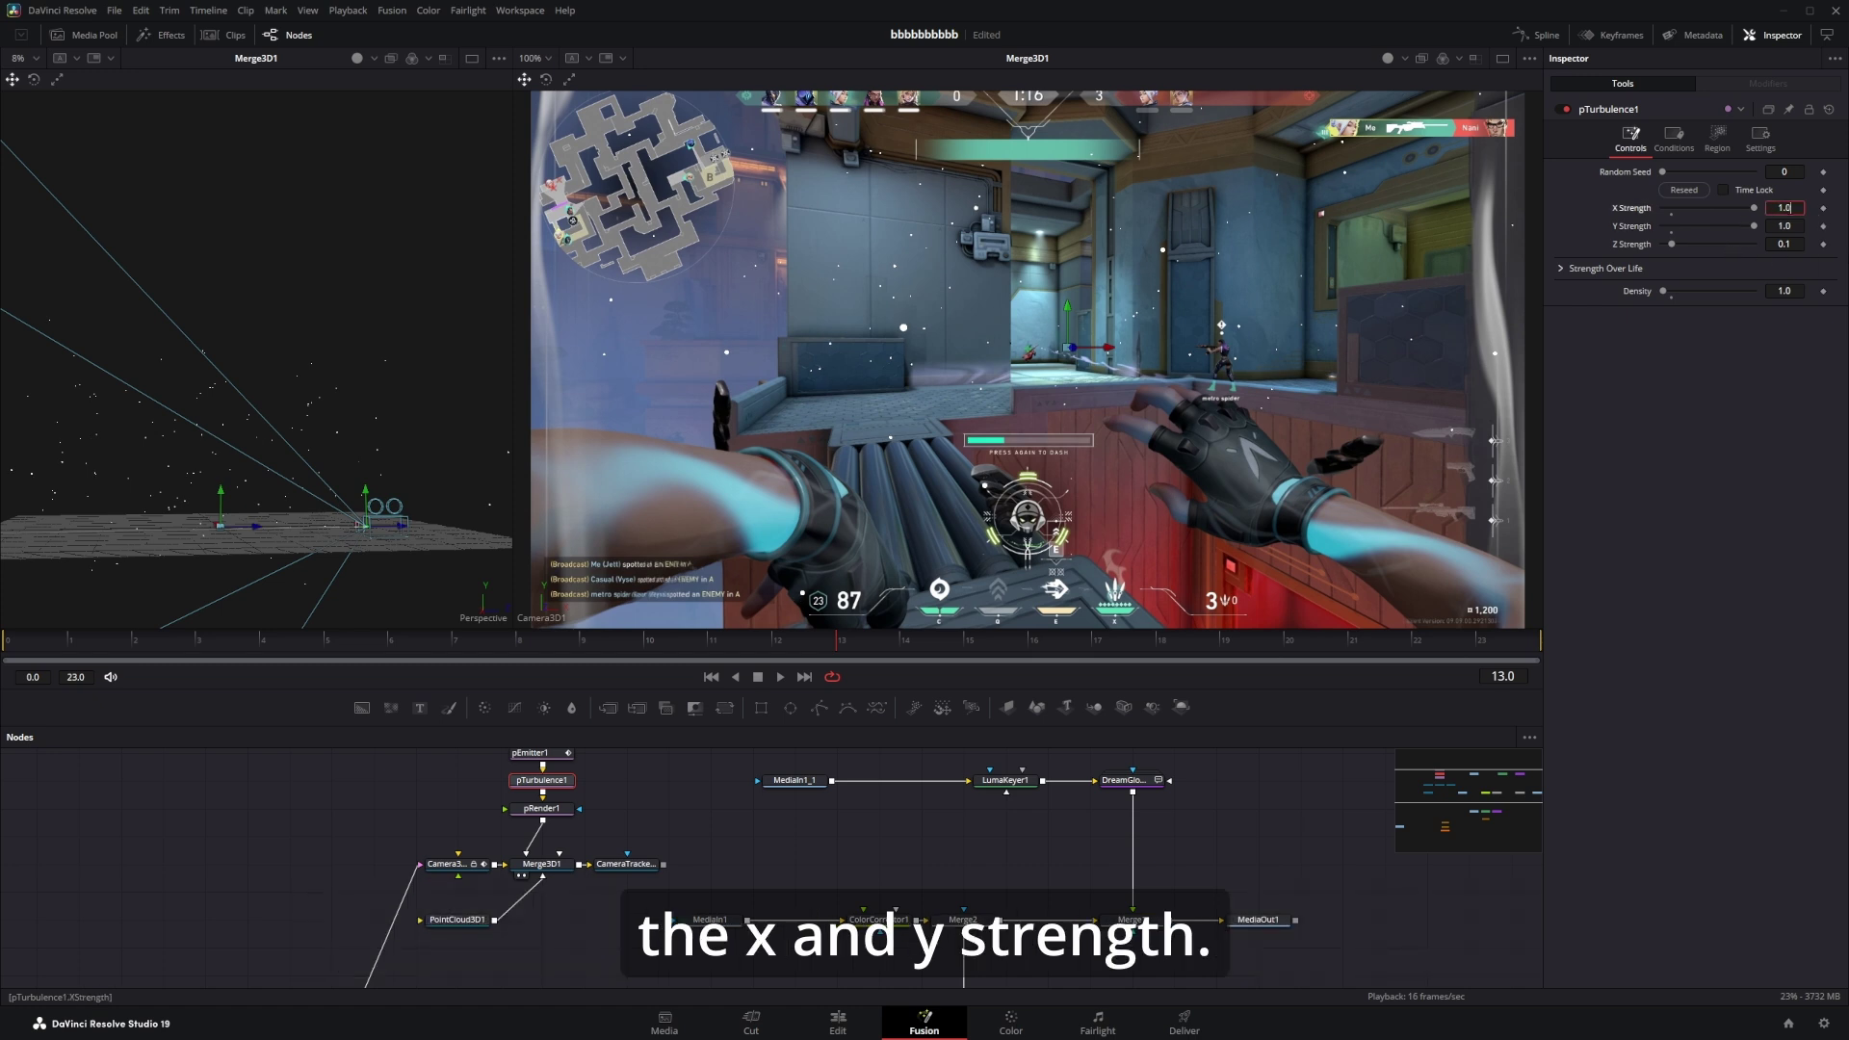
{"action": "double_click", "coordinate": [1784, 208]}
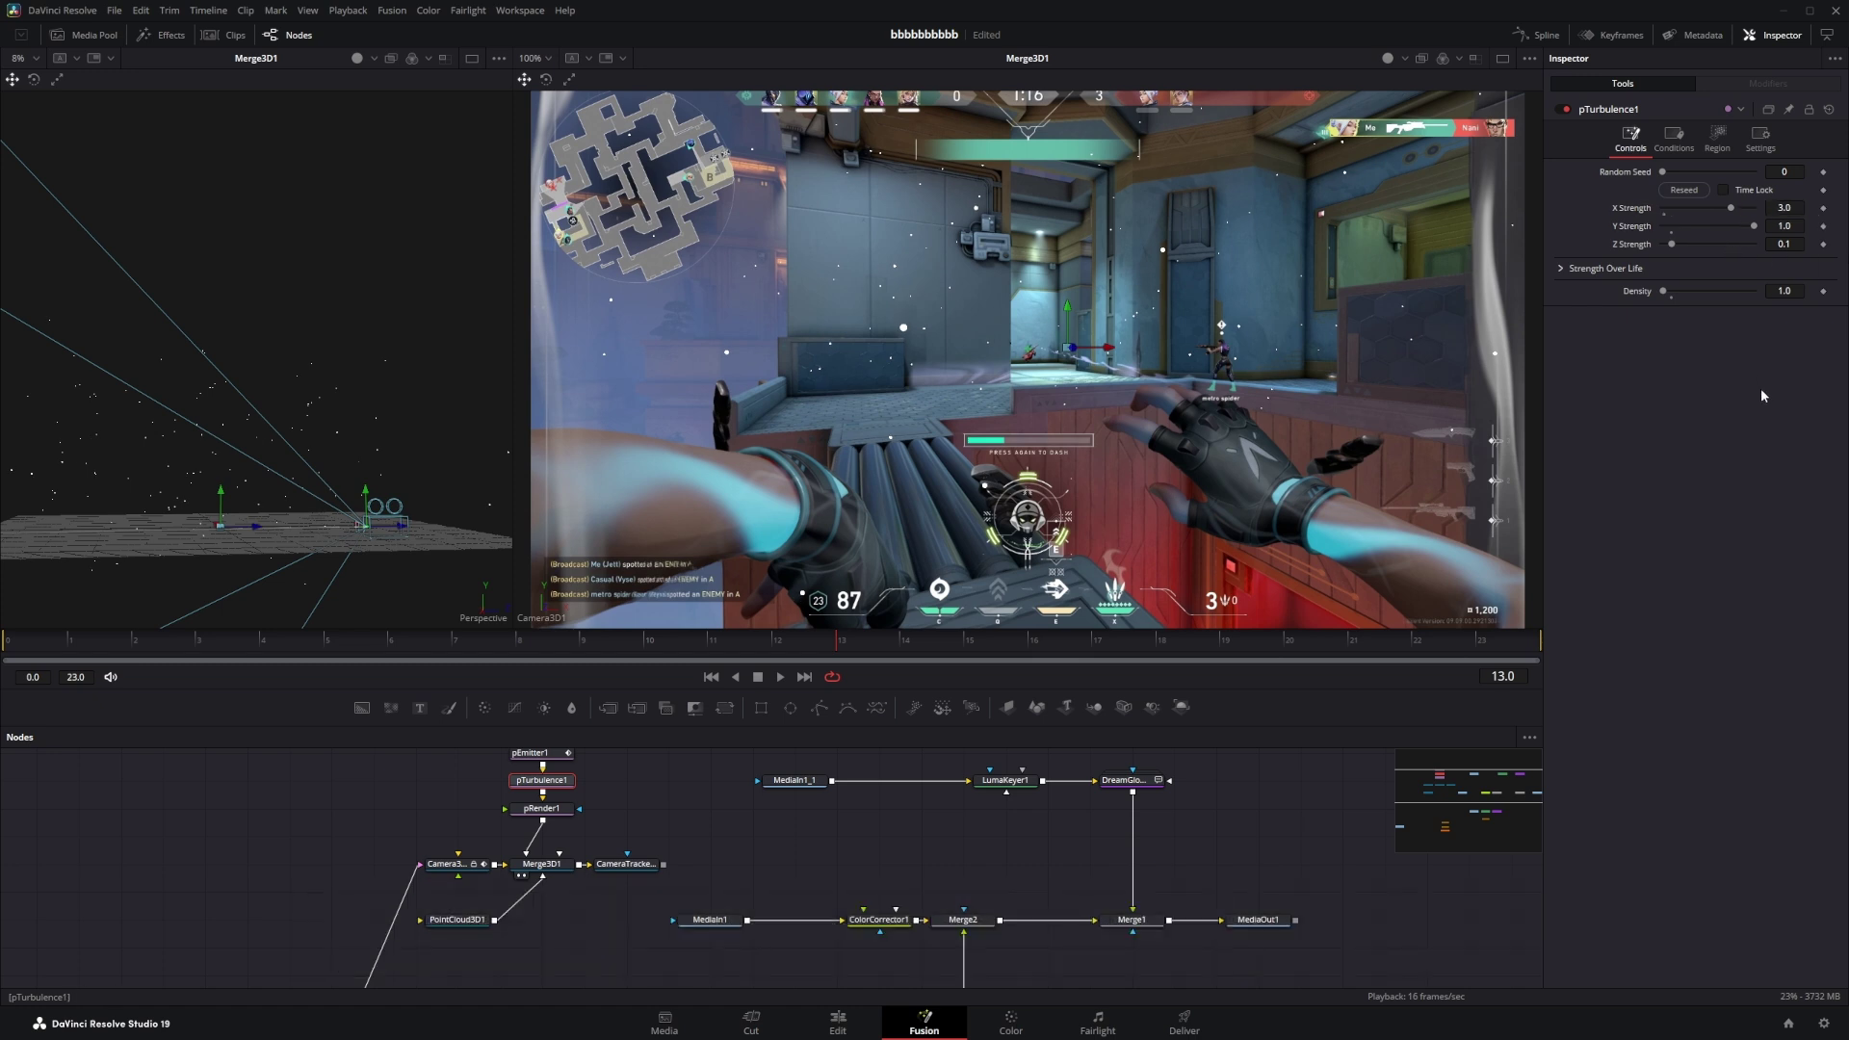
{"action": "key", "text": "space"}
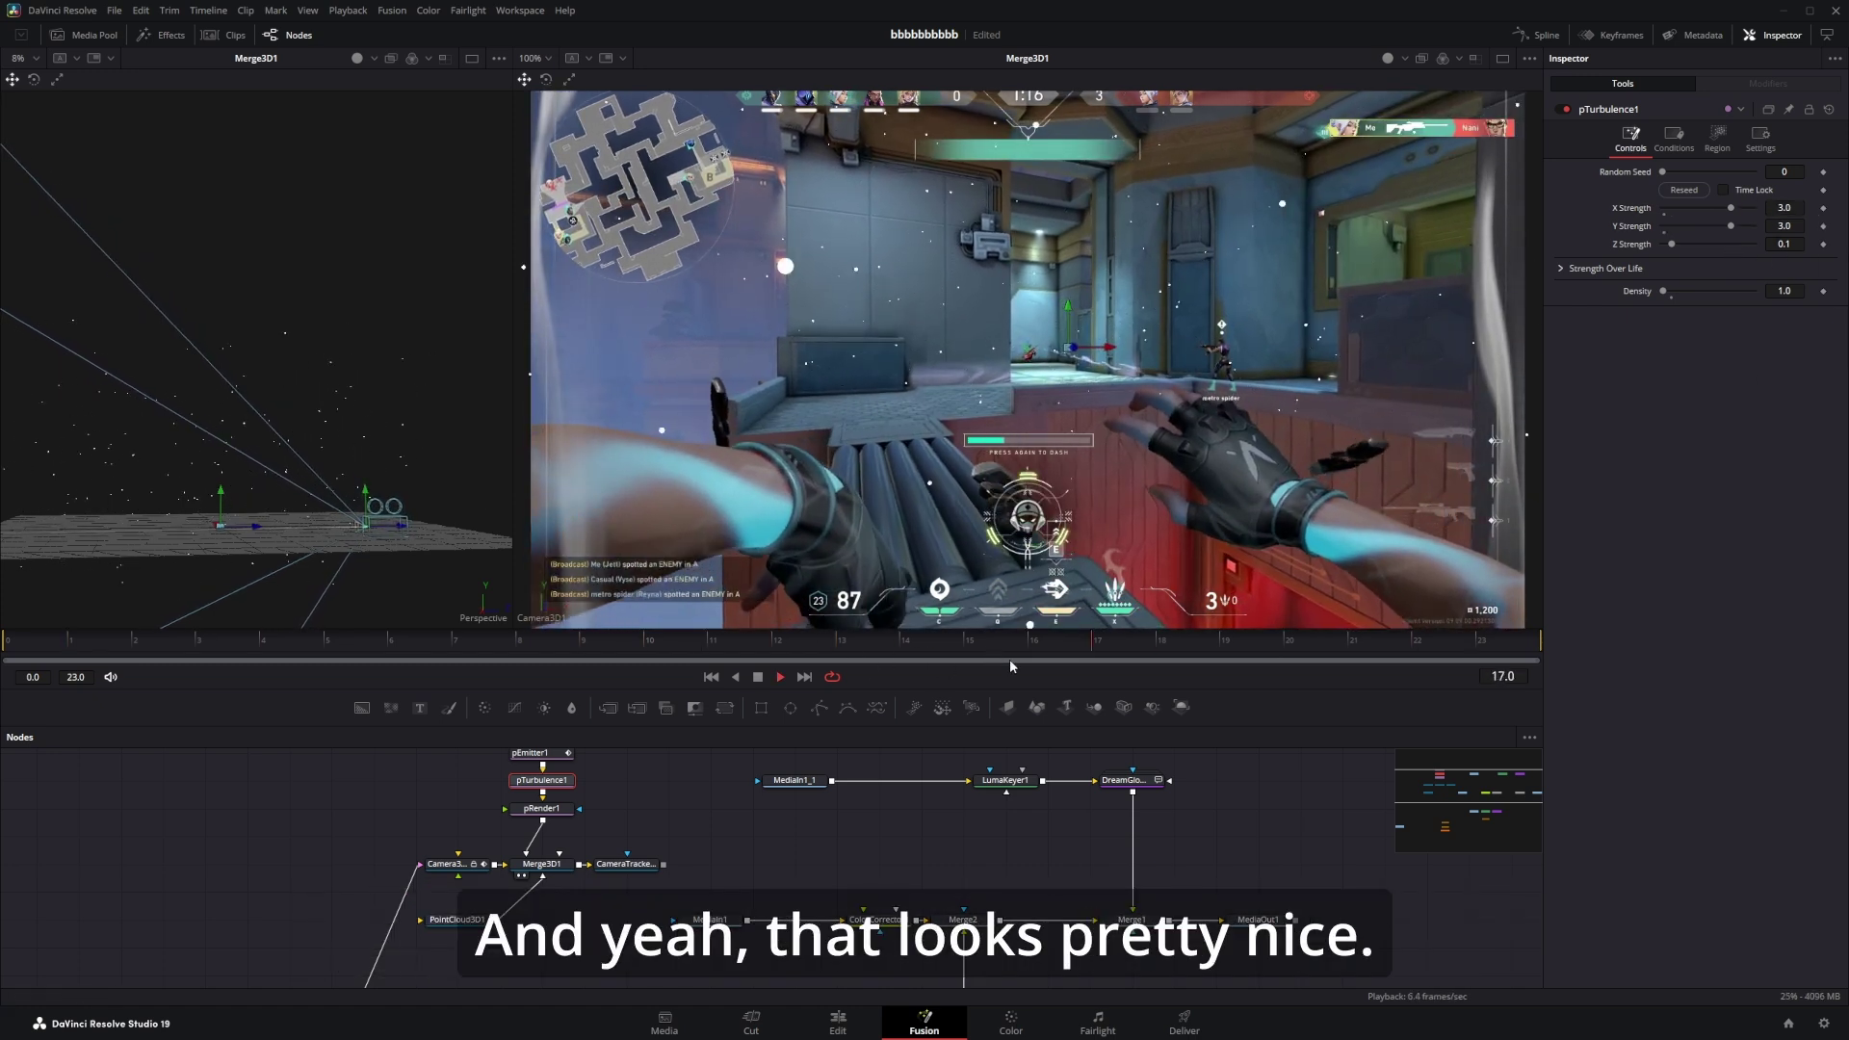
{"action": "left_click", "coordinate": [757, 677]}
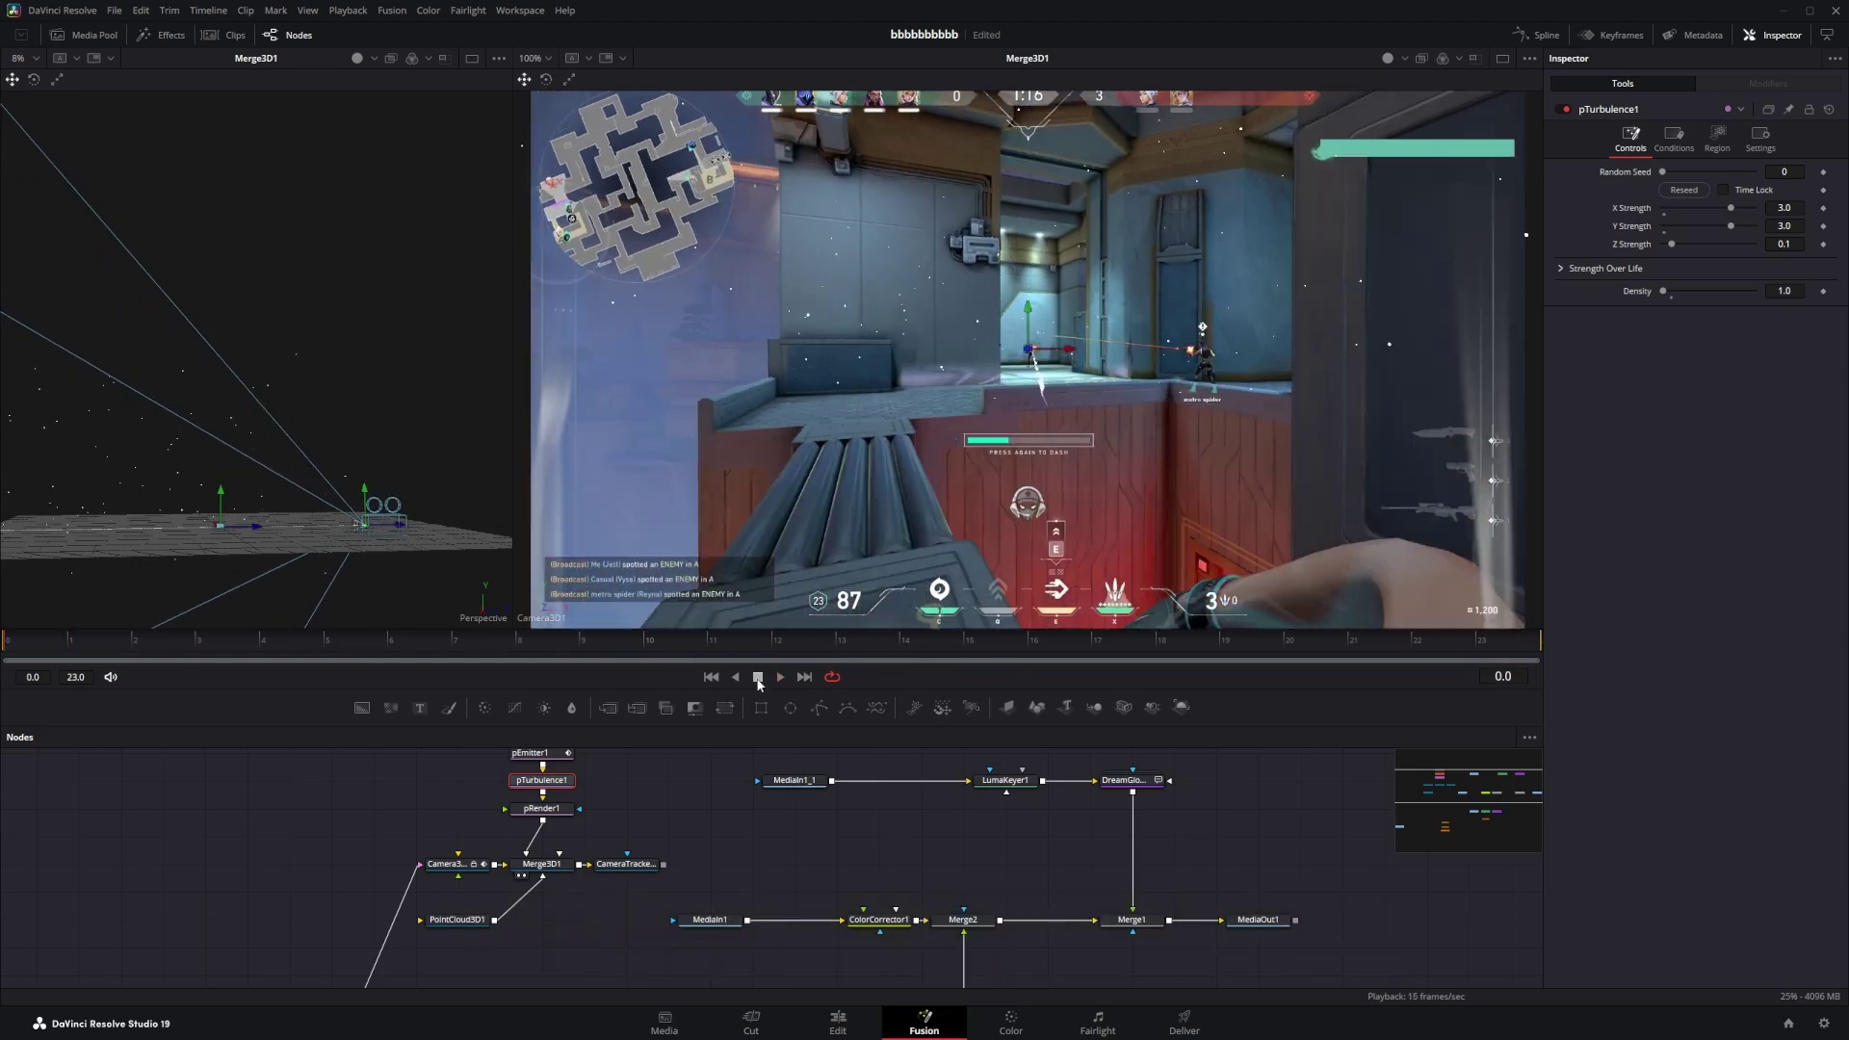
Enable motion blur on the pRender1 node.
{"action": "left_click", "coordinate": [558, 811]}
{"action": "left_click", "coordinate": [1781, 270]}
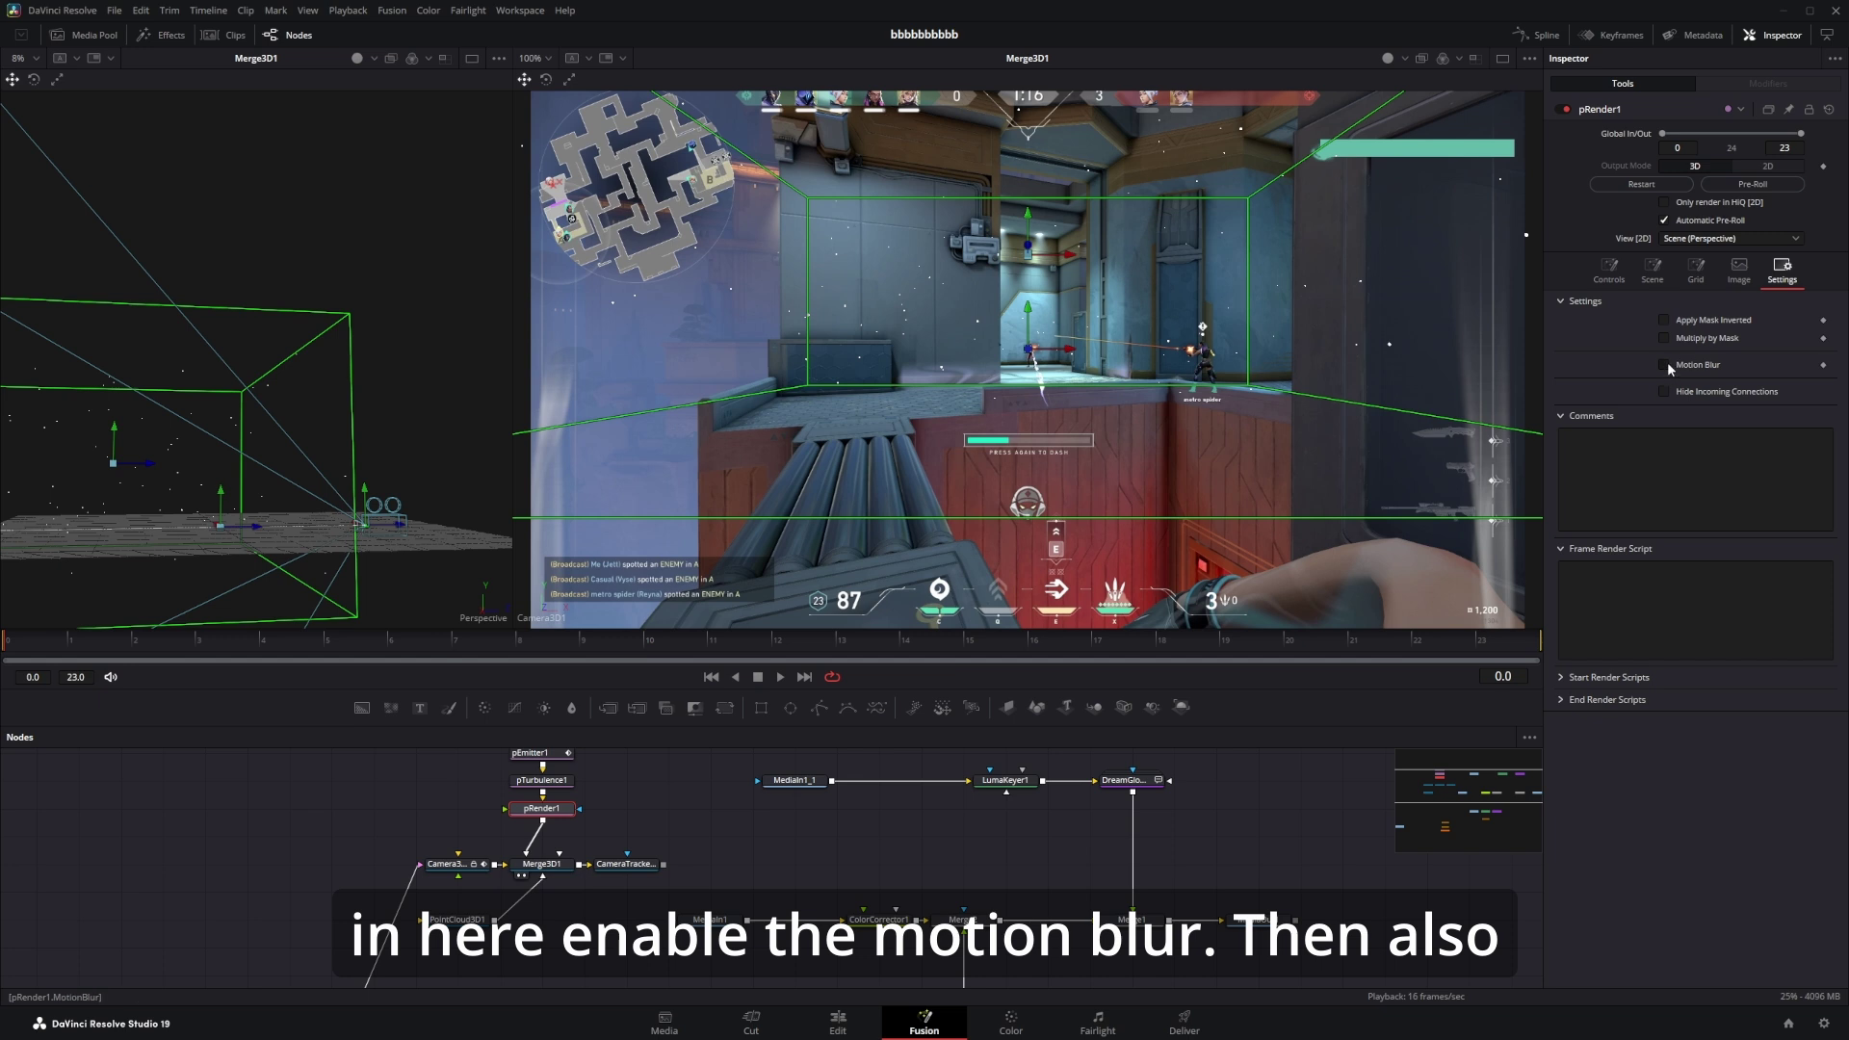
{"action": "left_click", "coordinate": [1667, 364]}
Show CameraTracker1_Renderer in both viewers and disconnect the source clip from the Camera3D node's image input.
{"action": "left_click", "coordinate": [624, 868]}
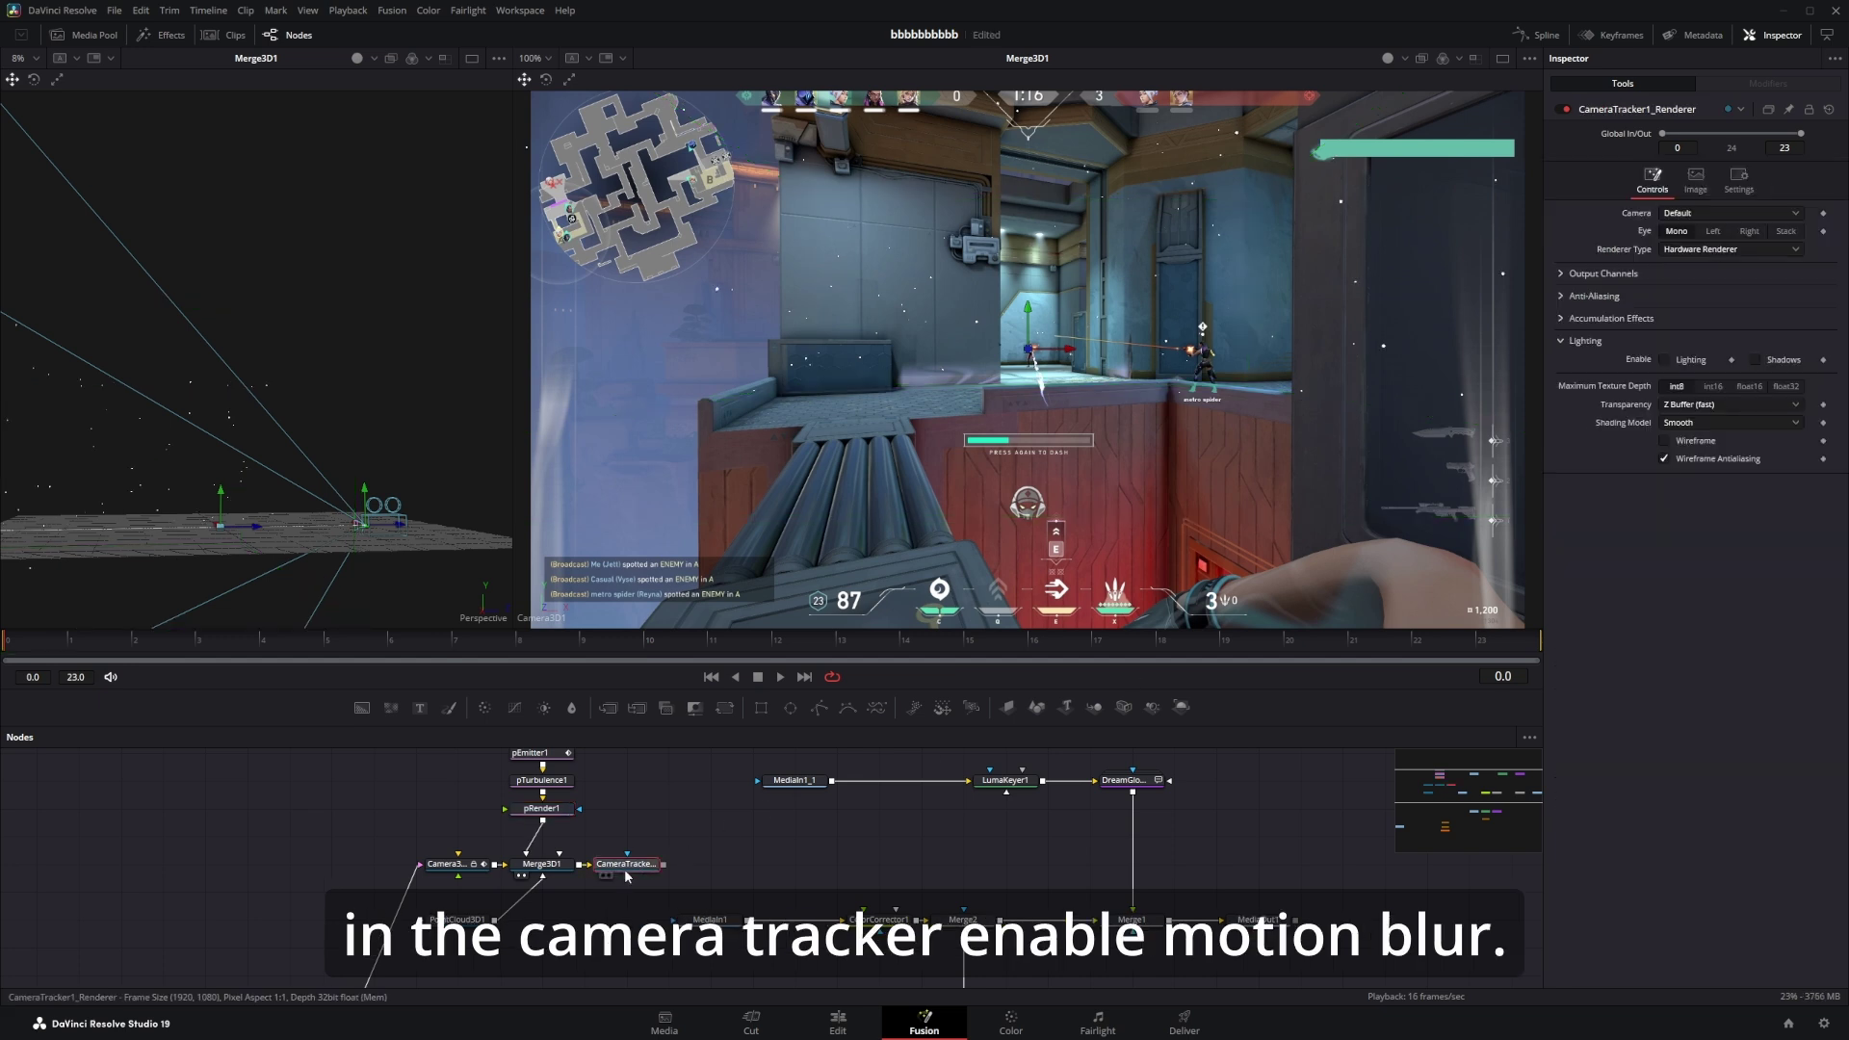
{"action": "key", "text": "1"}
{"action": "key", "text": "2"}
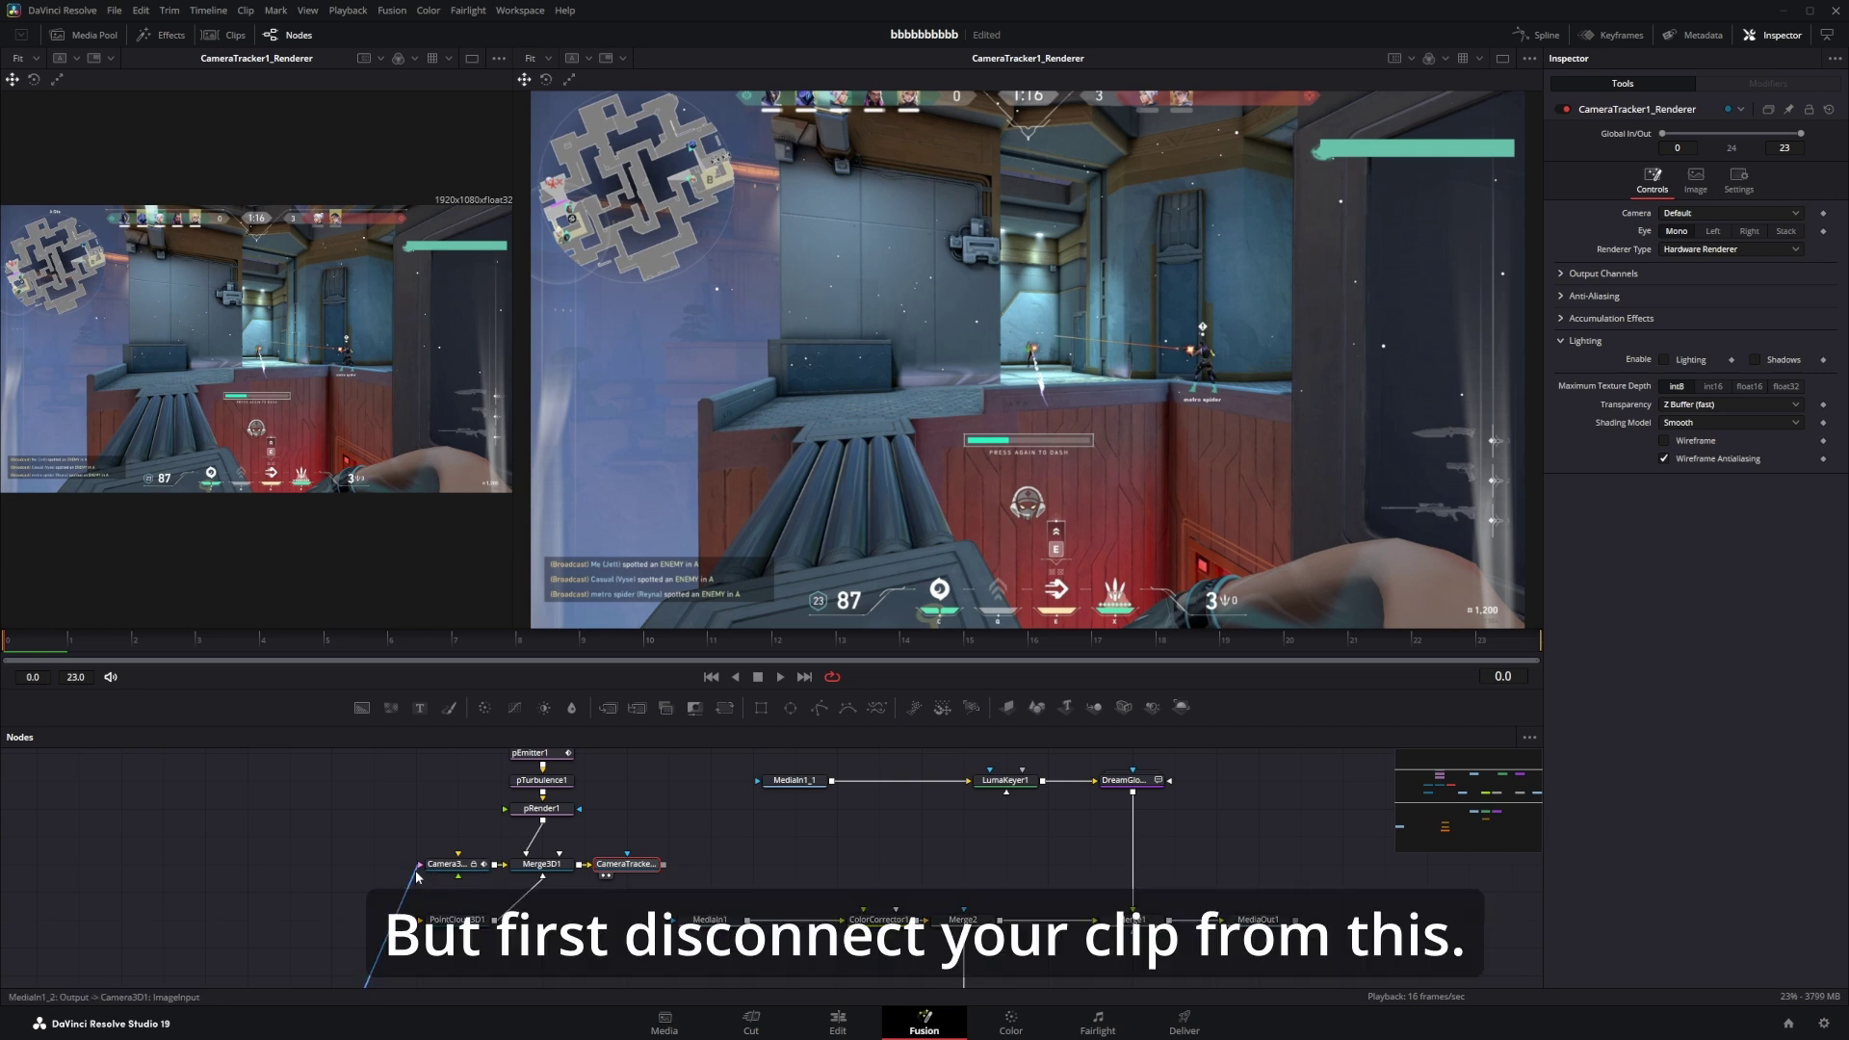
{"action": "left_click", "coordinate": [416, 874]}
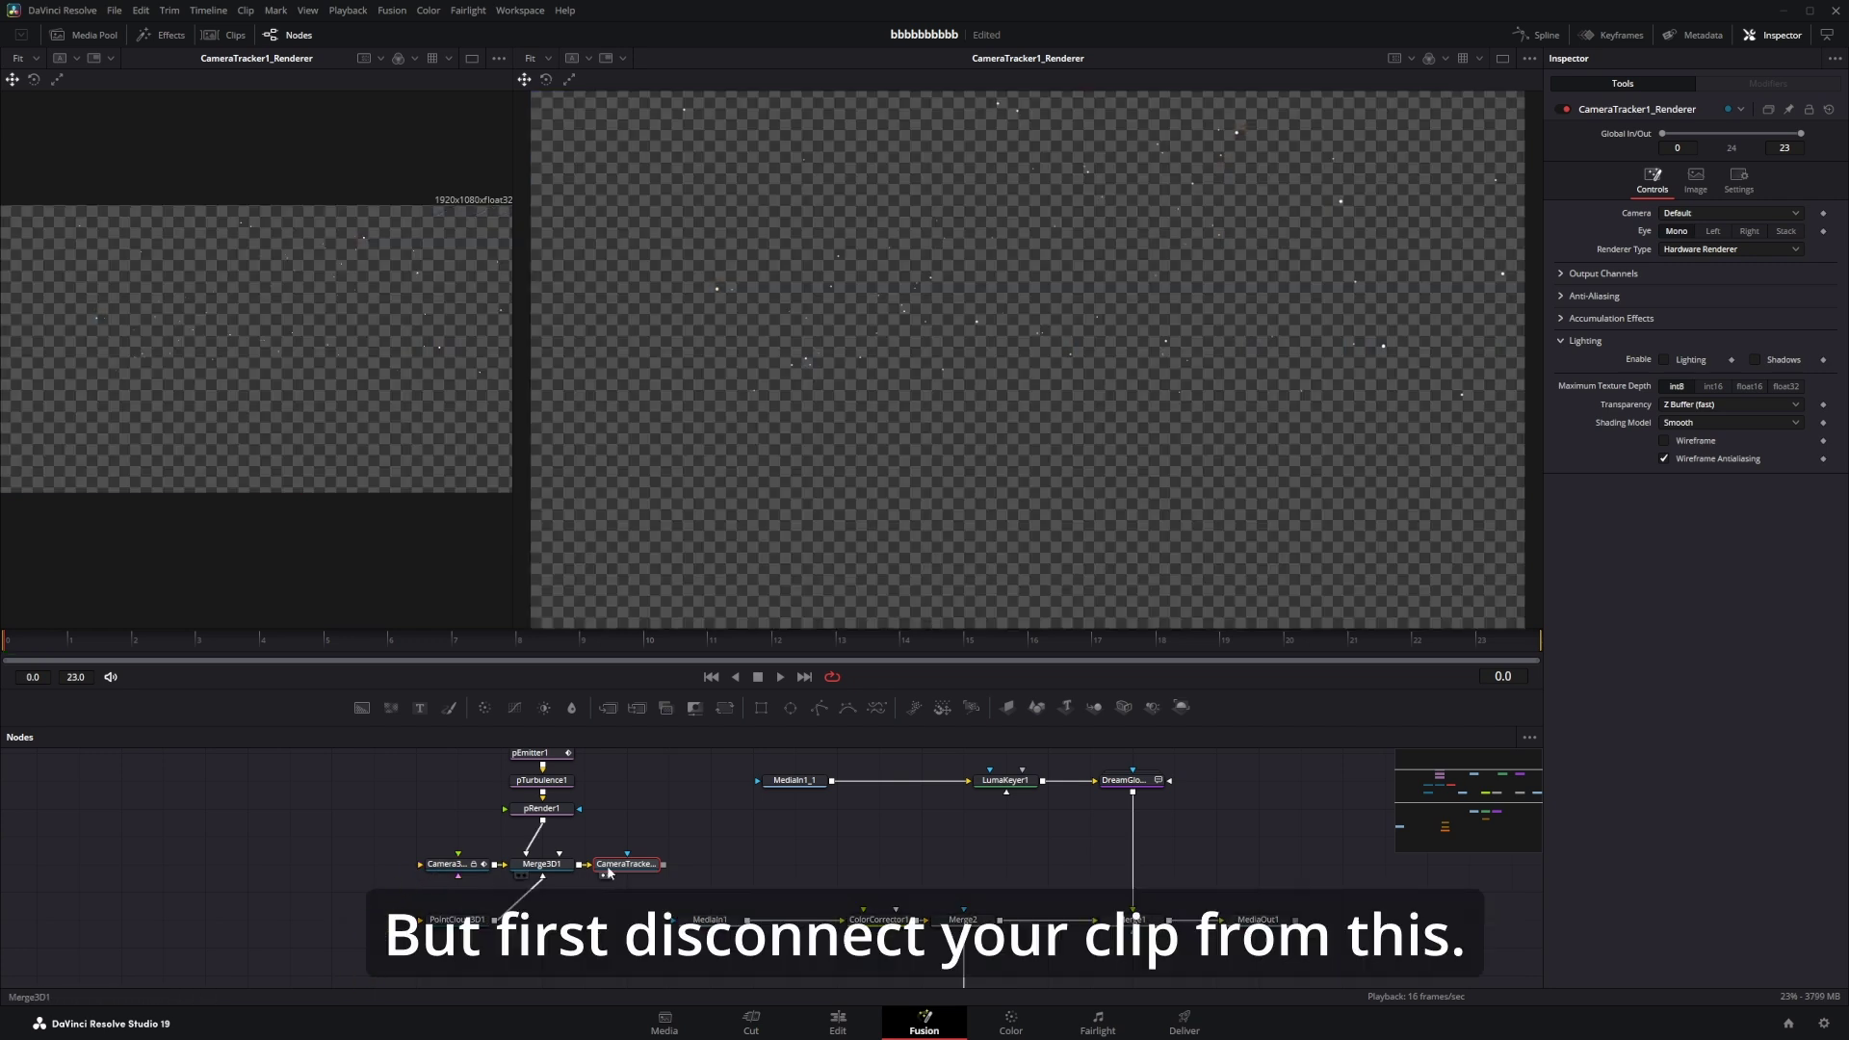
Enable motion blur on CameraTracker1_Renderer and preview the blurred particles.
{"action": "left_click", "coordinate": [1738, 179]}
{"action": "left_click", "coordinate": [1665, 275]}
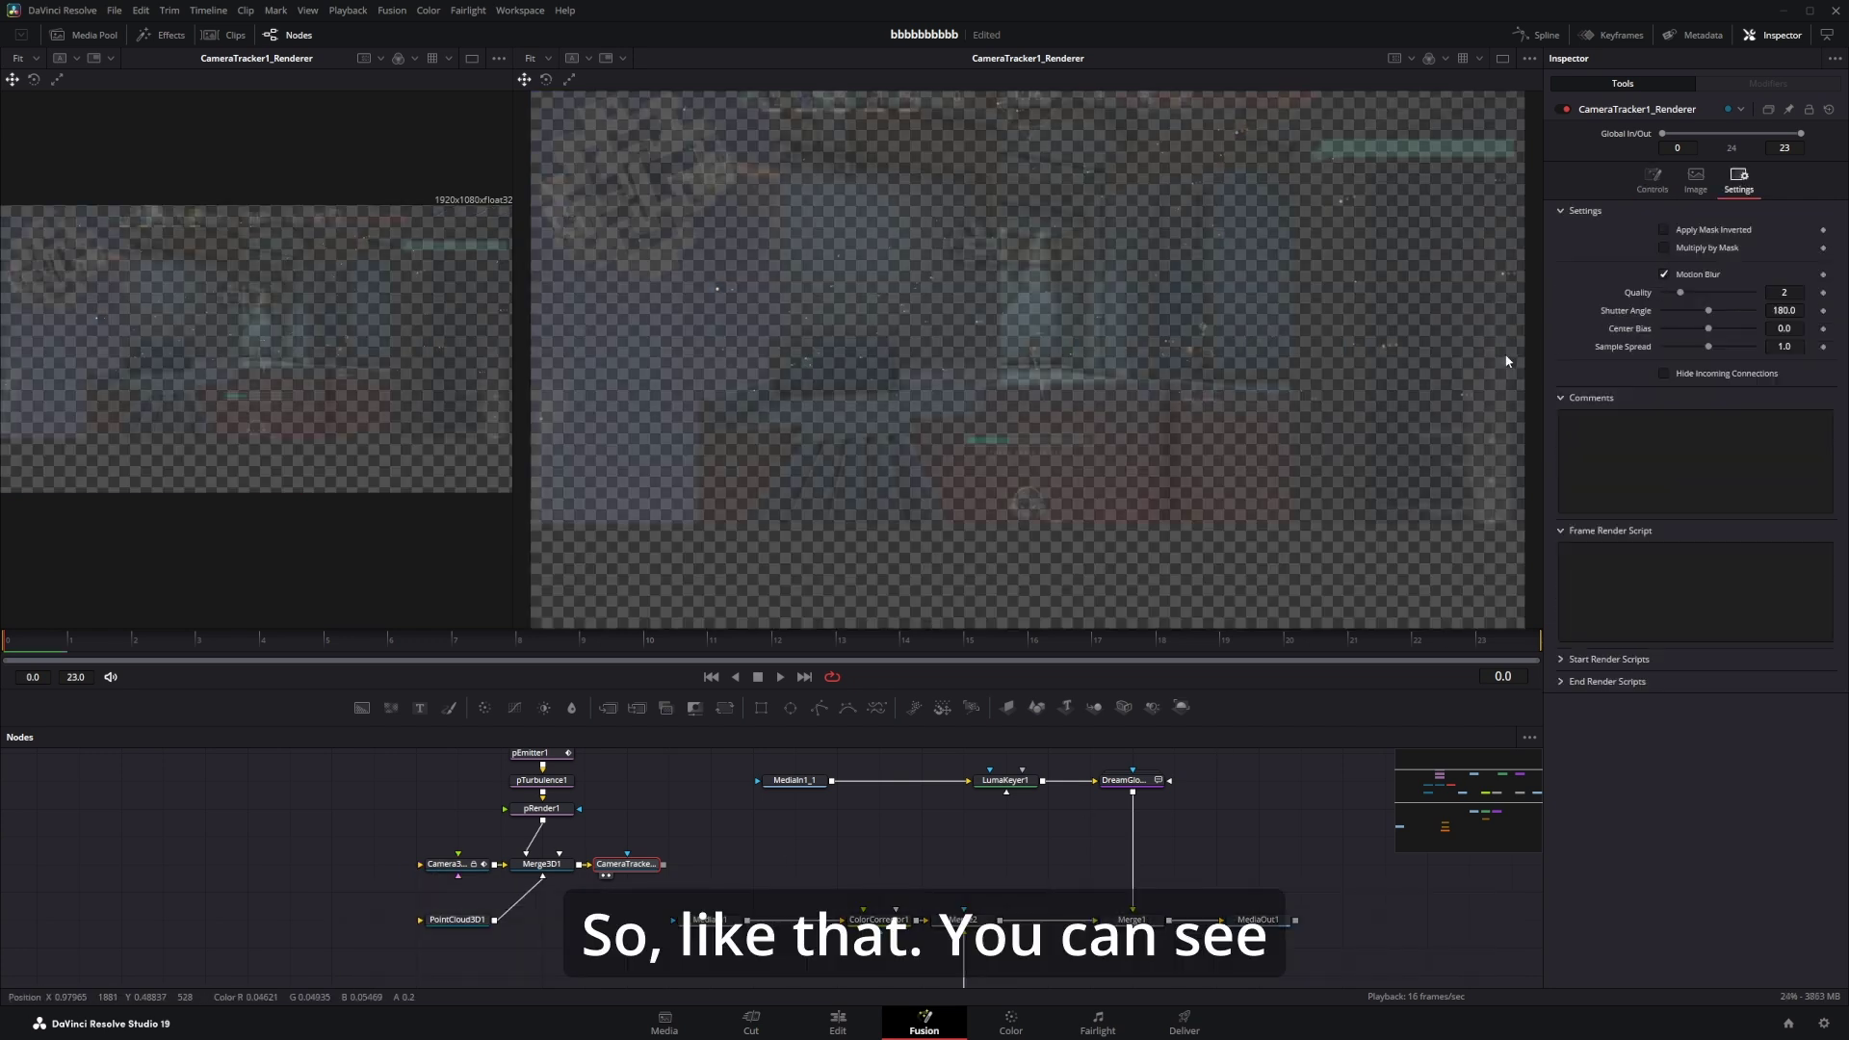
{"action": "left_click", "coordinate": [843, 658]}
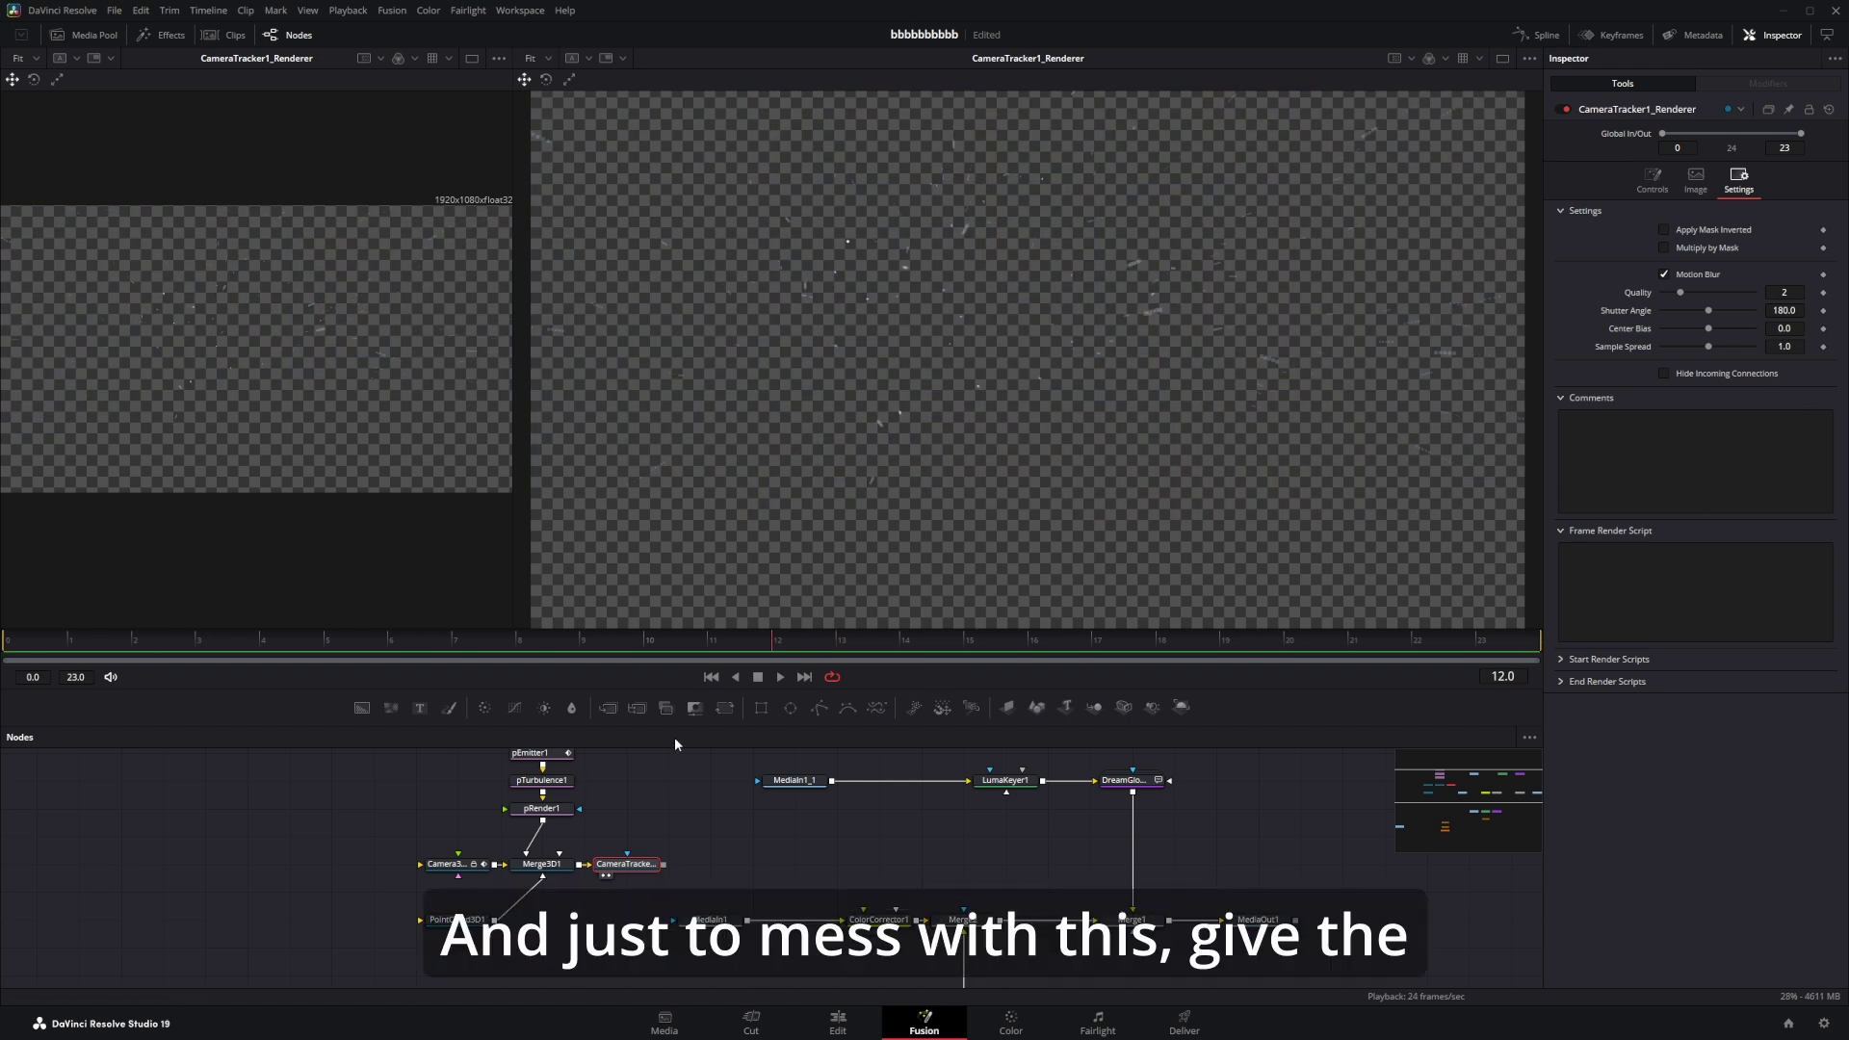
Set the motion blur shutter angle to 90 on both pRender1 and CameraTracker1_Renderer, and play back the particles.
{"action": "left_click", "coordinate": [546, 814]}
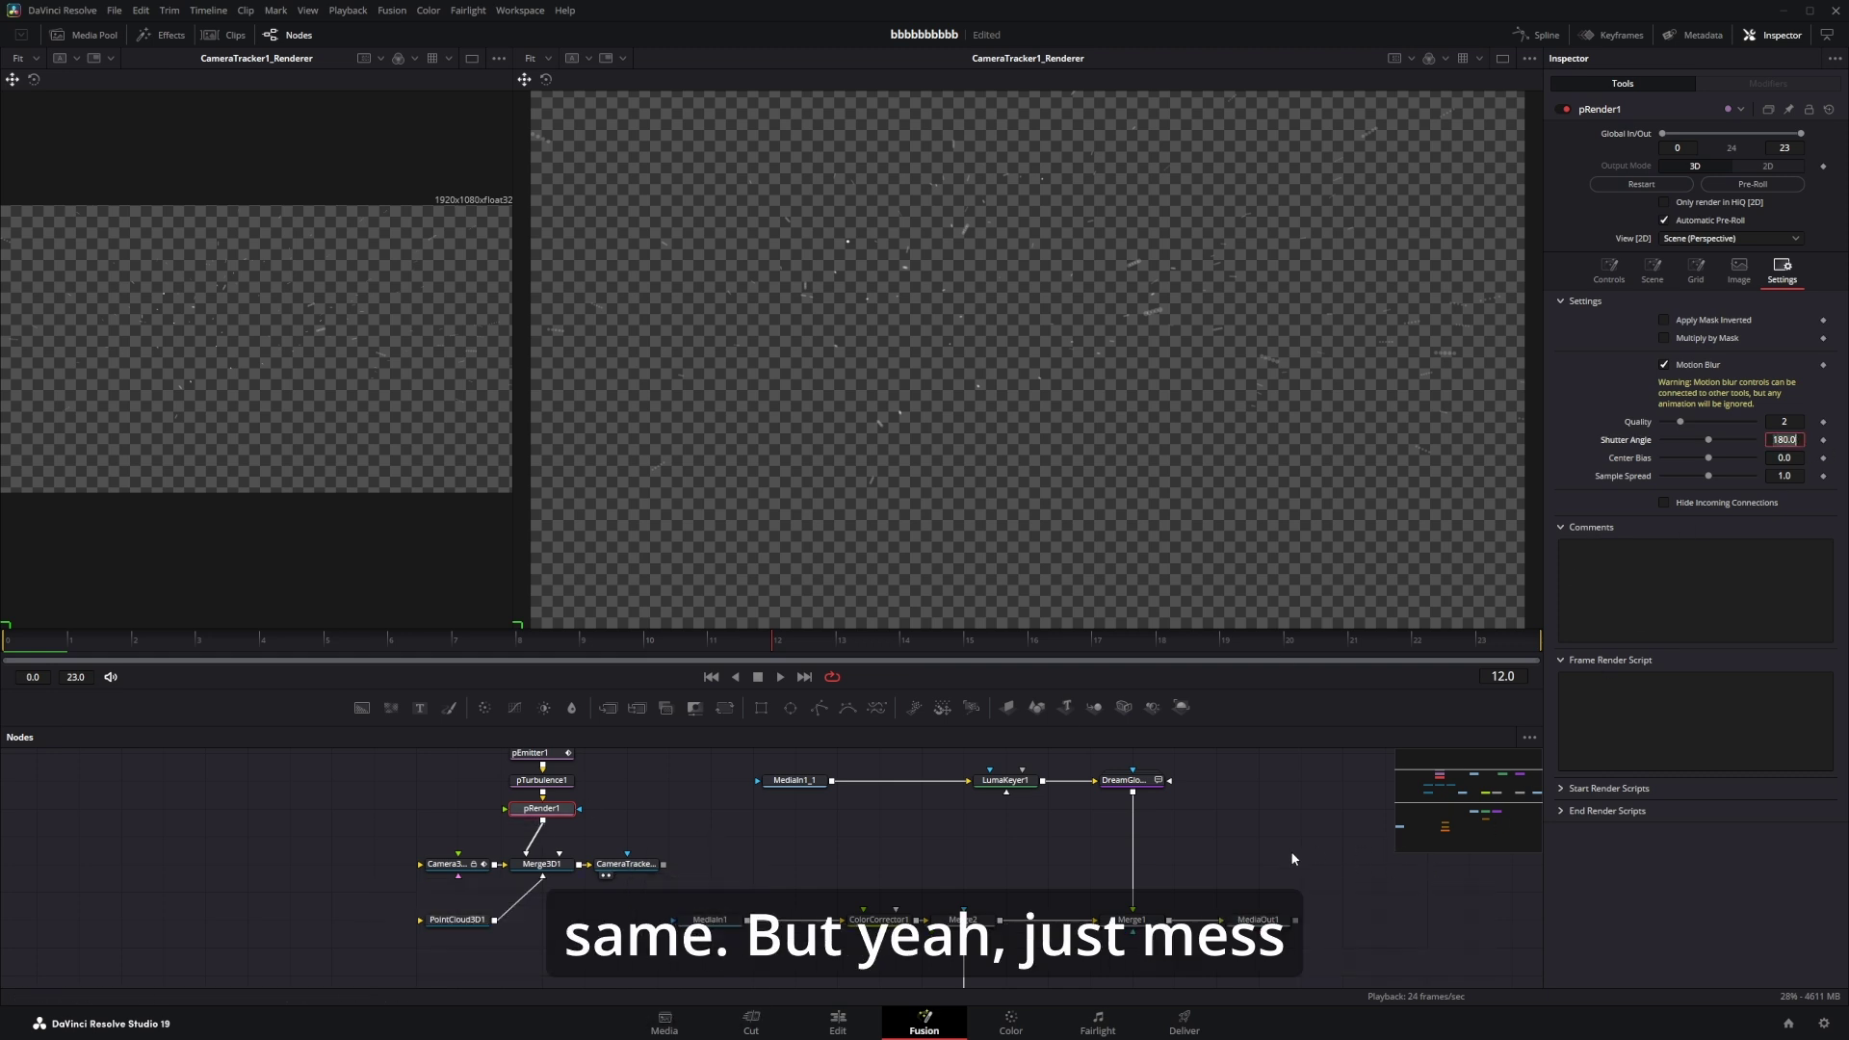
{"action": "type", "text": "90"}
{"action": "left_click", "coordinate": [625, 864]}
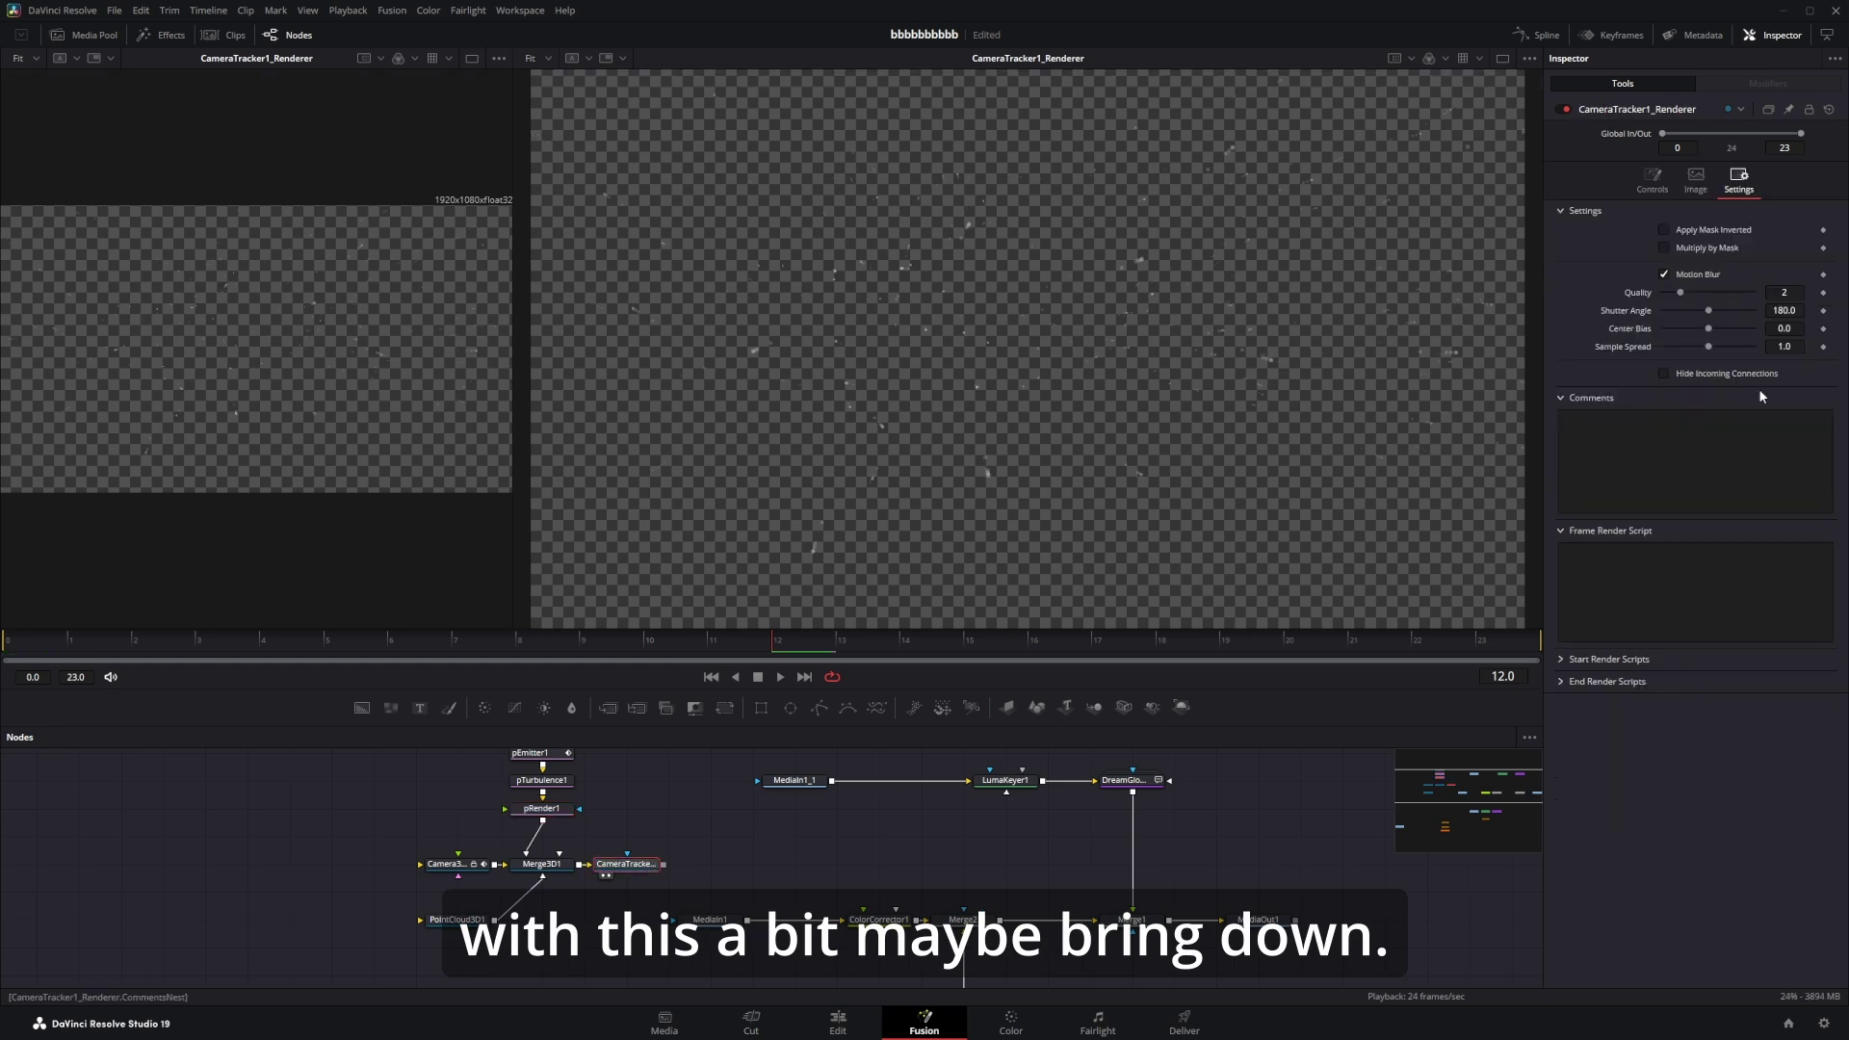
{"action": "double_click", "coordinate": [1782, 310]}
{"action": "type", "text": "90"}
{"action": "key", "text": "Return"}
{"action": "key", "text": "space"}
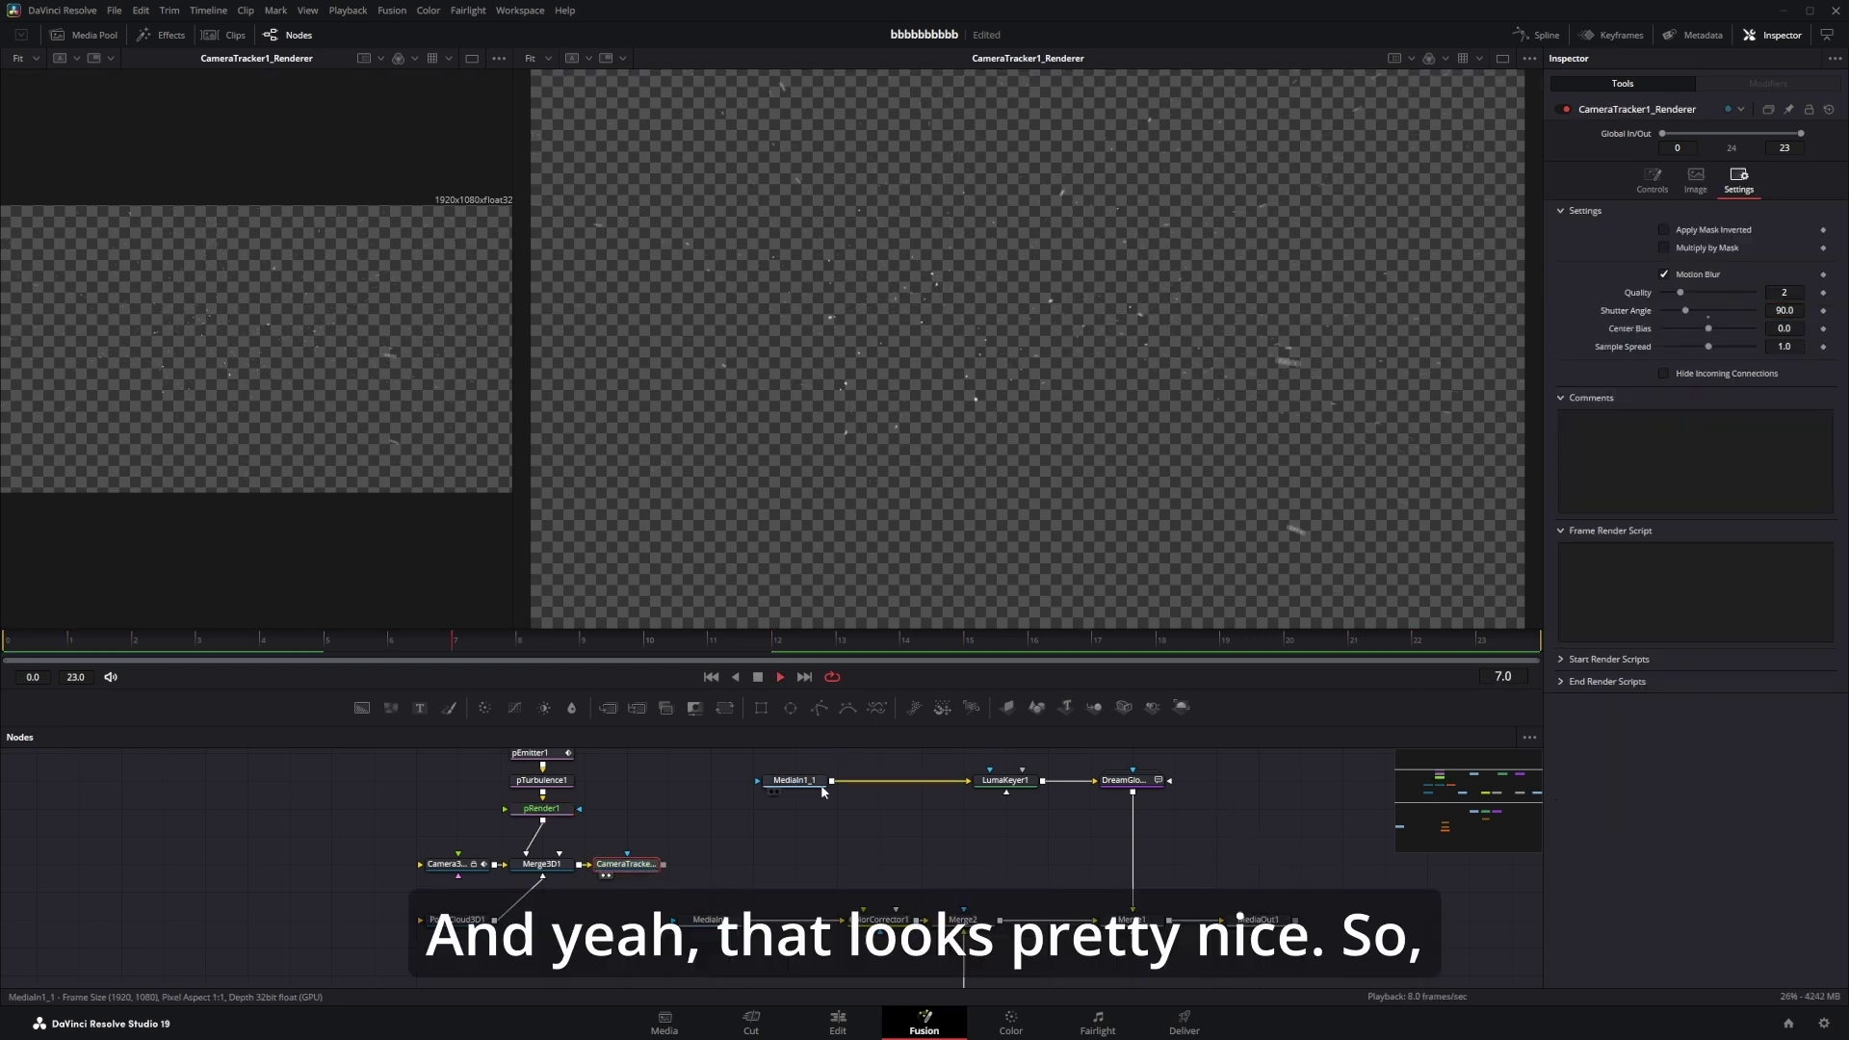
{"action": "key", "text": "space"}
Add a Glow node after CameraTracker1_Renderer.
{"action": "left_click_drag", "start_coordinate": [768, 796], "coordinate": [799, 821]}
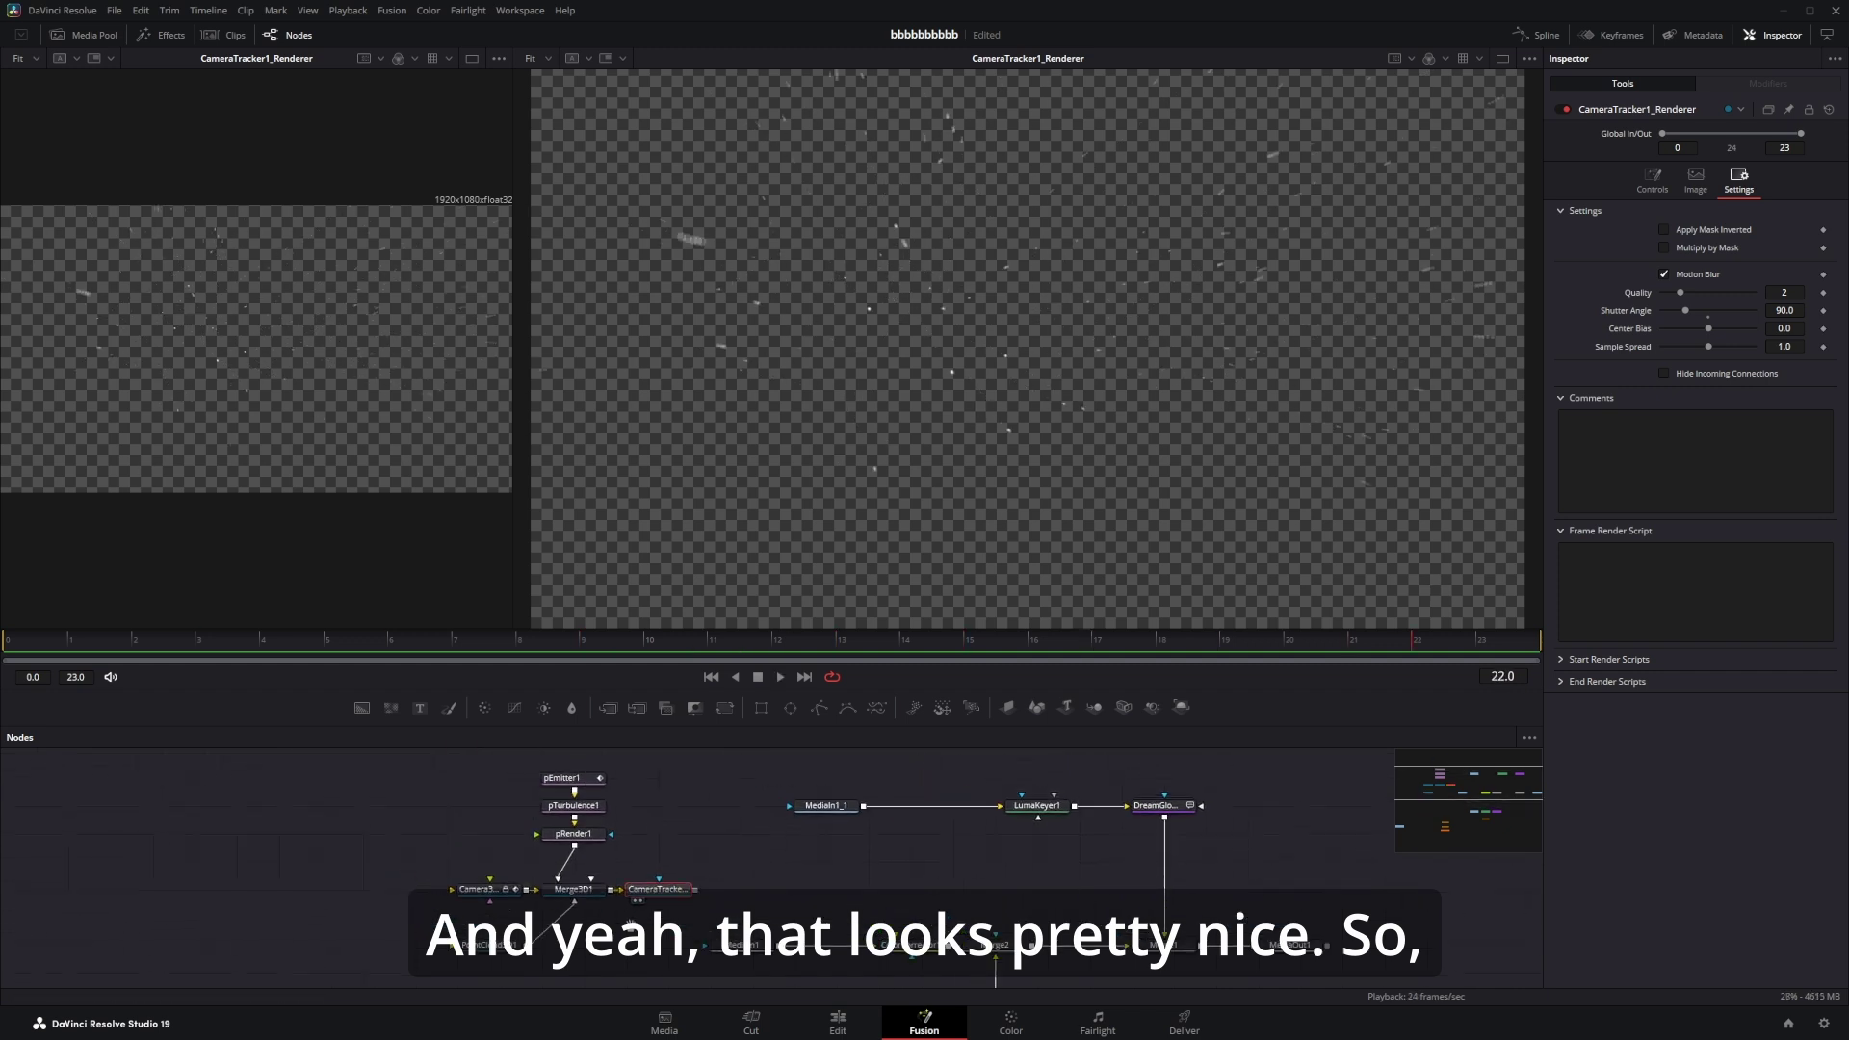
{"action": "scroll", "coordinate": [672, 919], "scroll_direction": "down", "scroll_amount": 2}
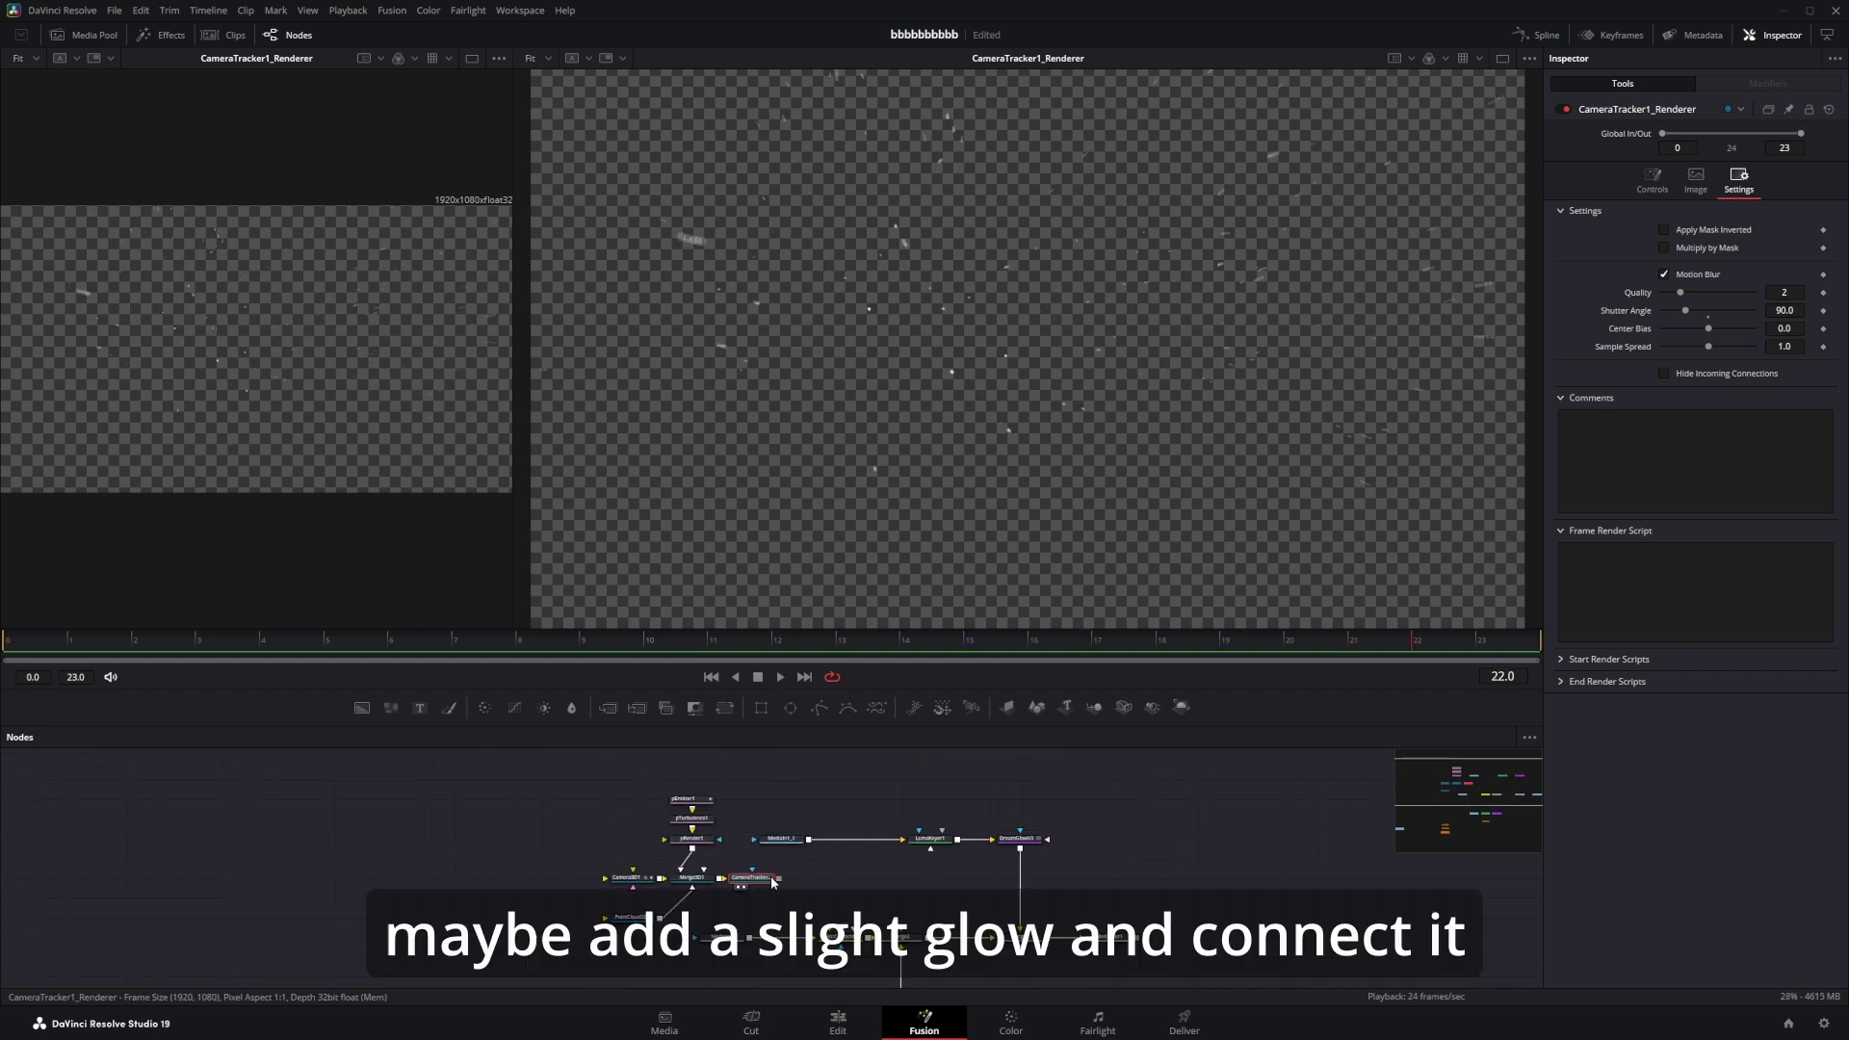
{"action": "key", "text": "shift+space"}
{"action": "type", "text": "glow"}
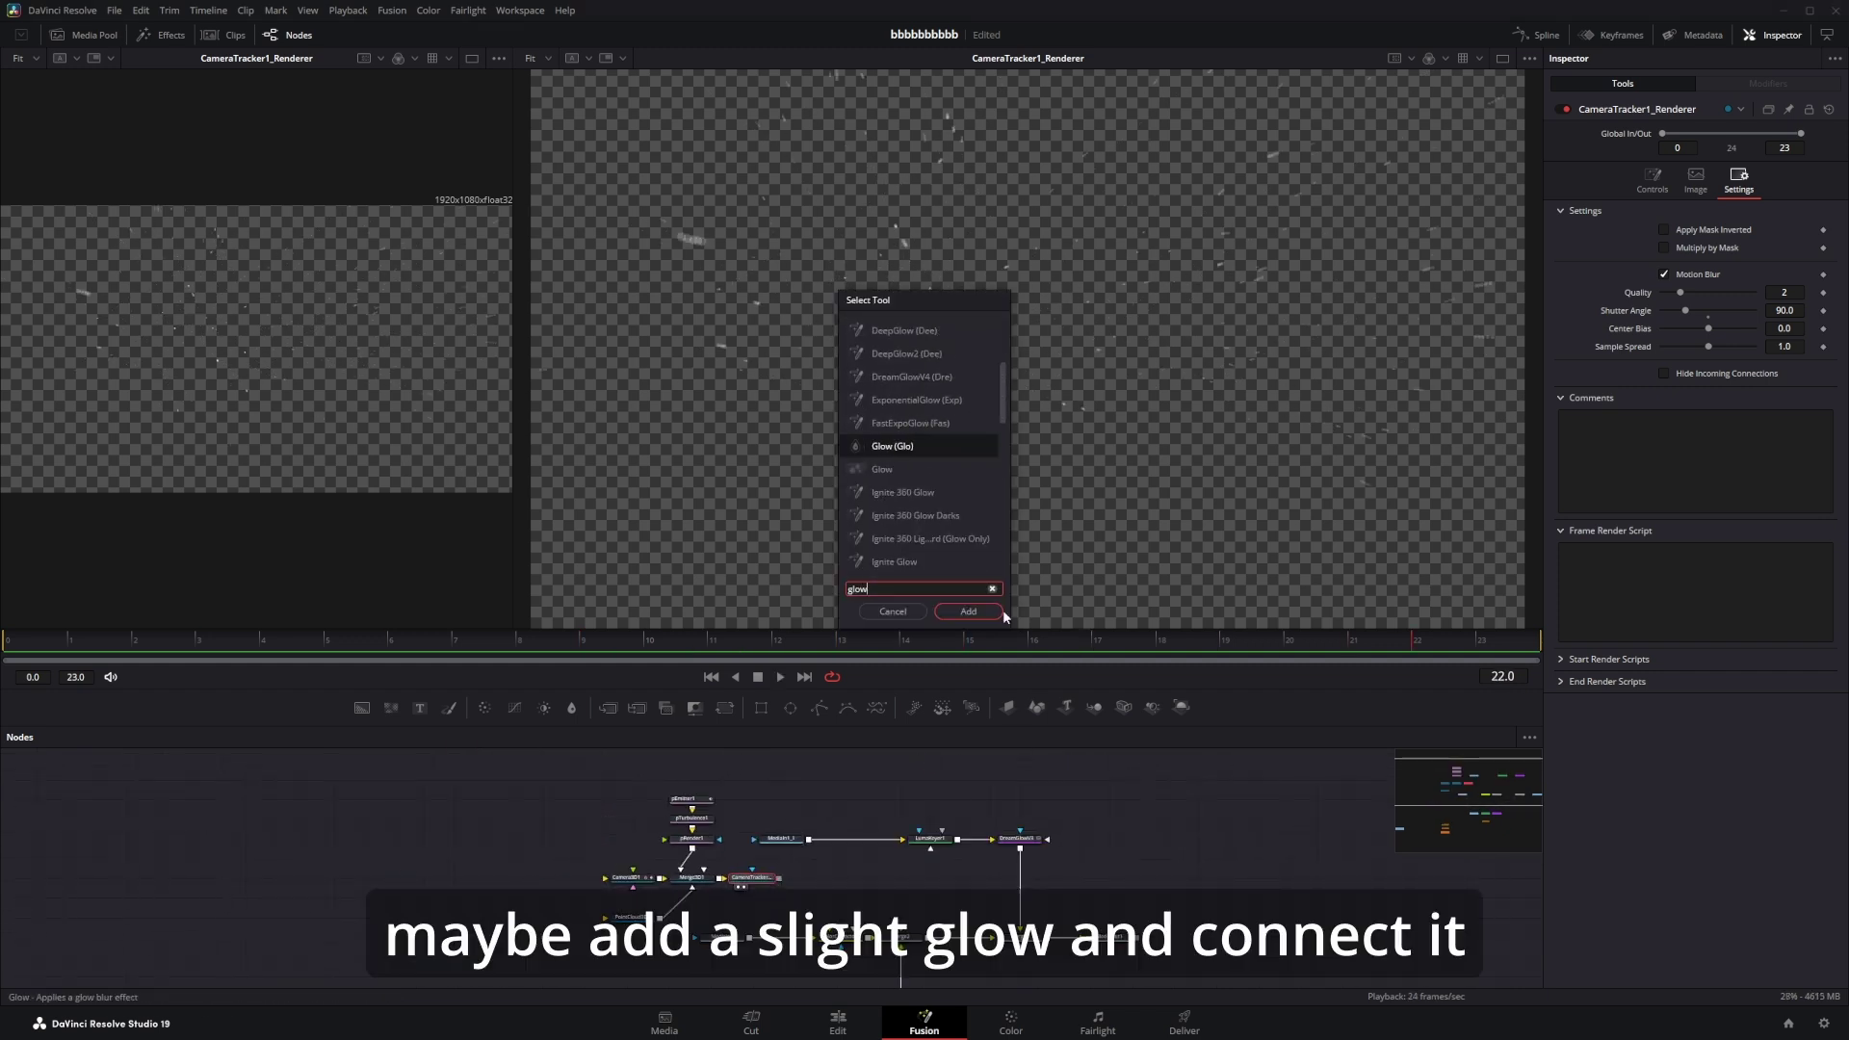
{"action": "left_click", "coordinate": [969, 611]}
Merge the glowing particles into the main chain between Merge2 and Merge1, set Merge3's blend to 0.3, and play back the result.
{"action": "left_click_drag", "start_coordinate": [837, 877], "coordinate": [927, 937]}
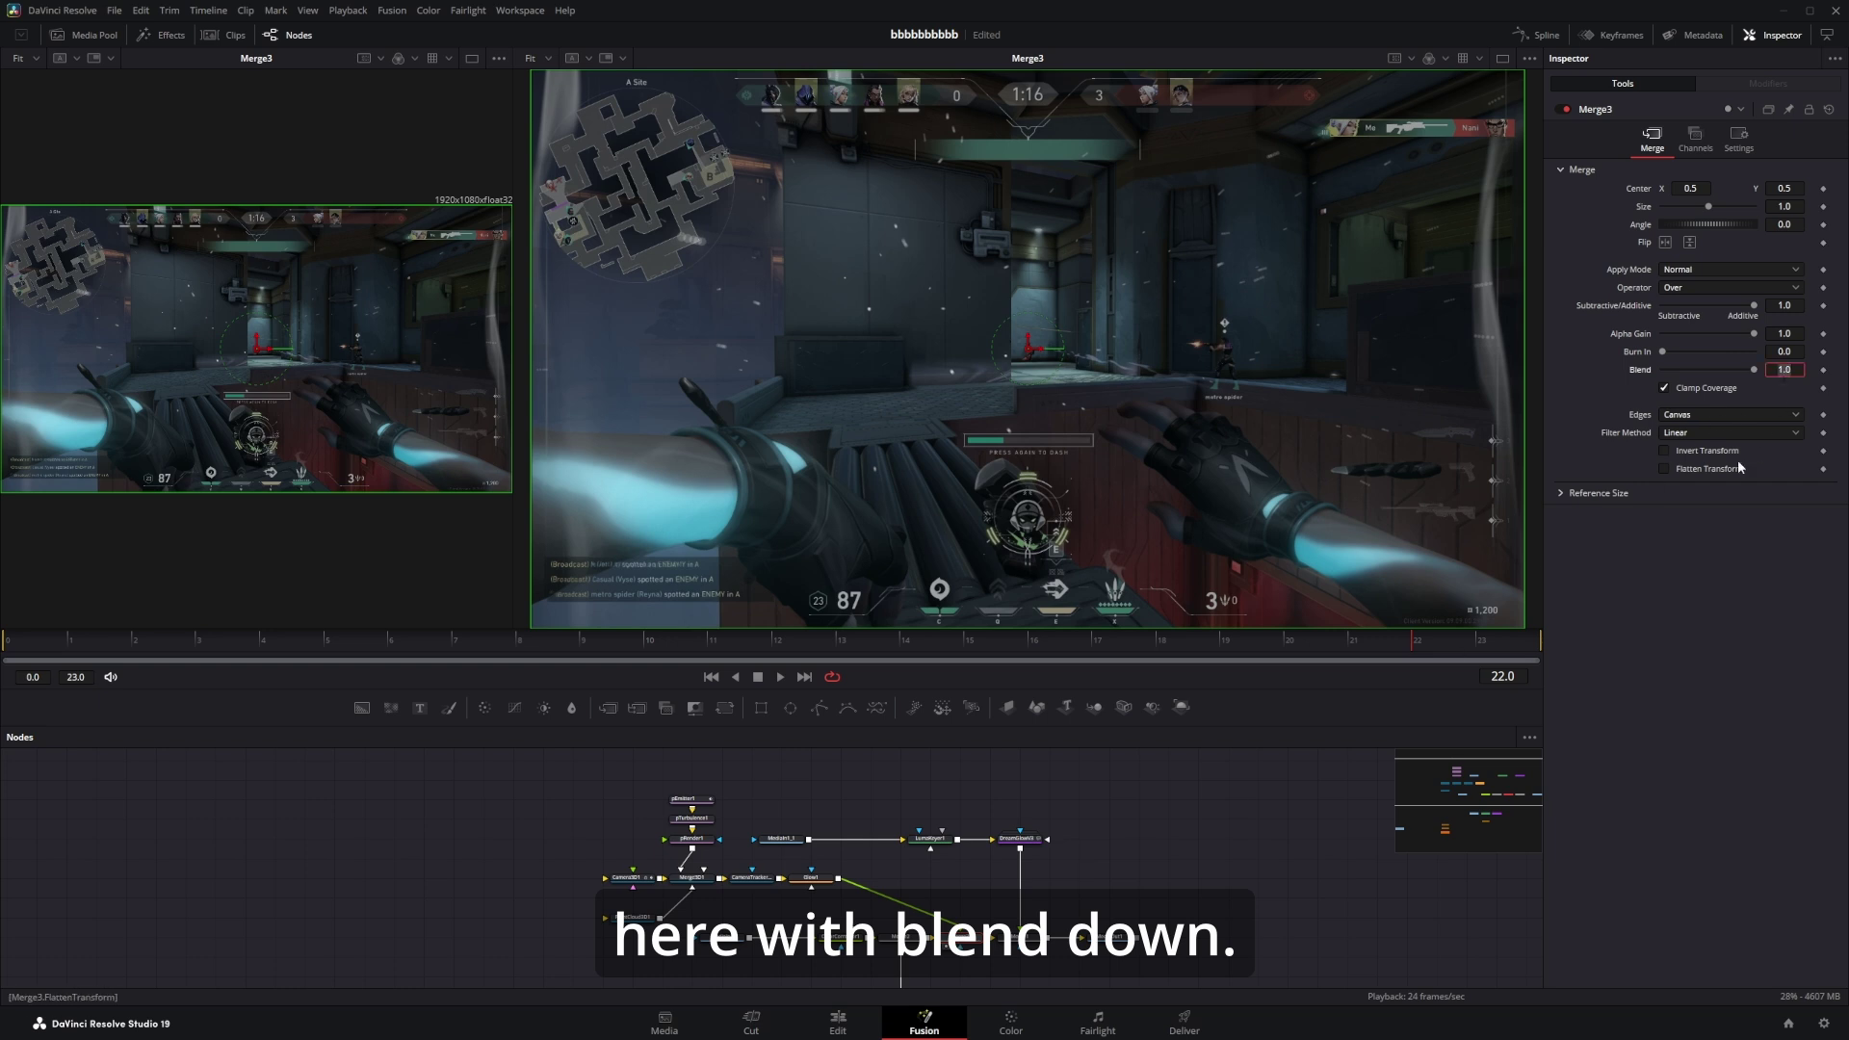
{"action": "key", "text": "BackSpace"}
{"action": "key", "text": "space"}
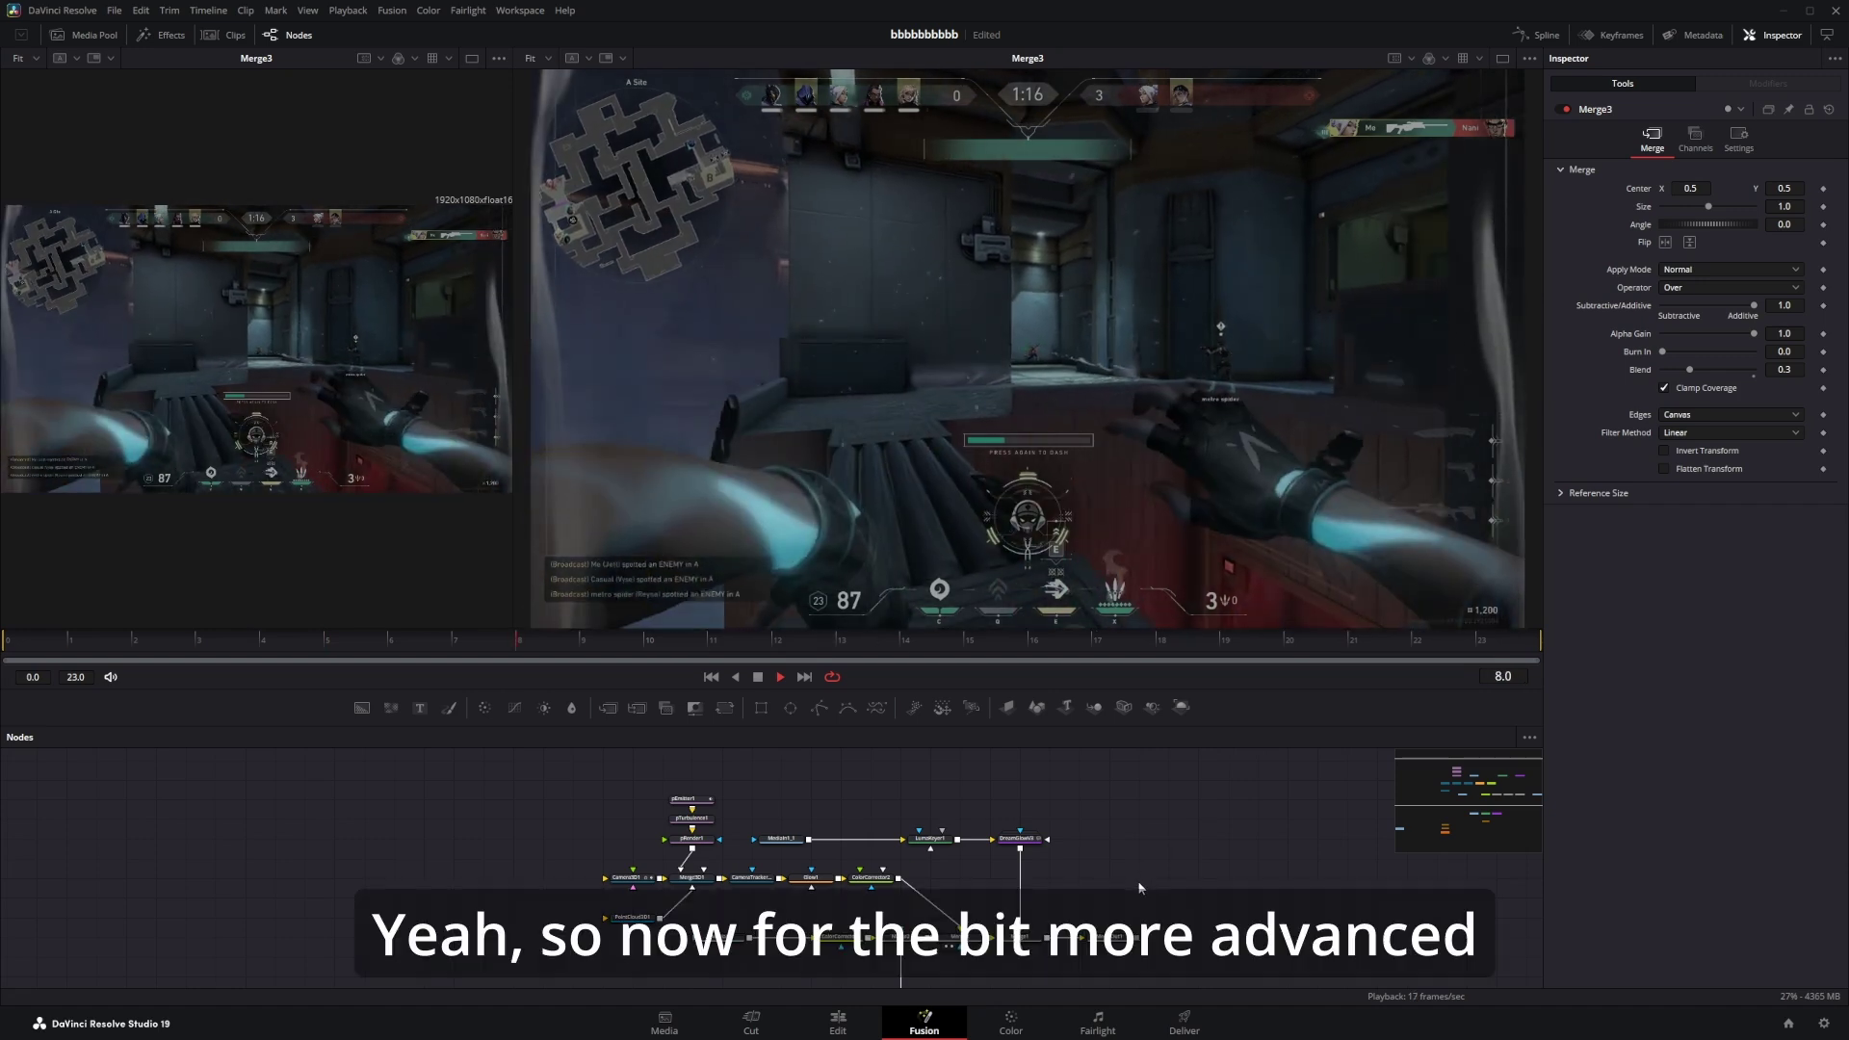
{"action": "left_click", "coordinate": [782, 676]}
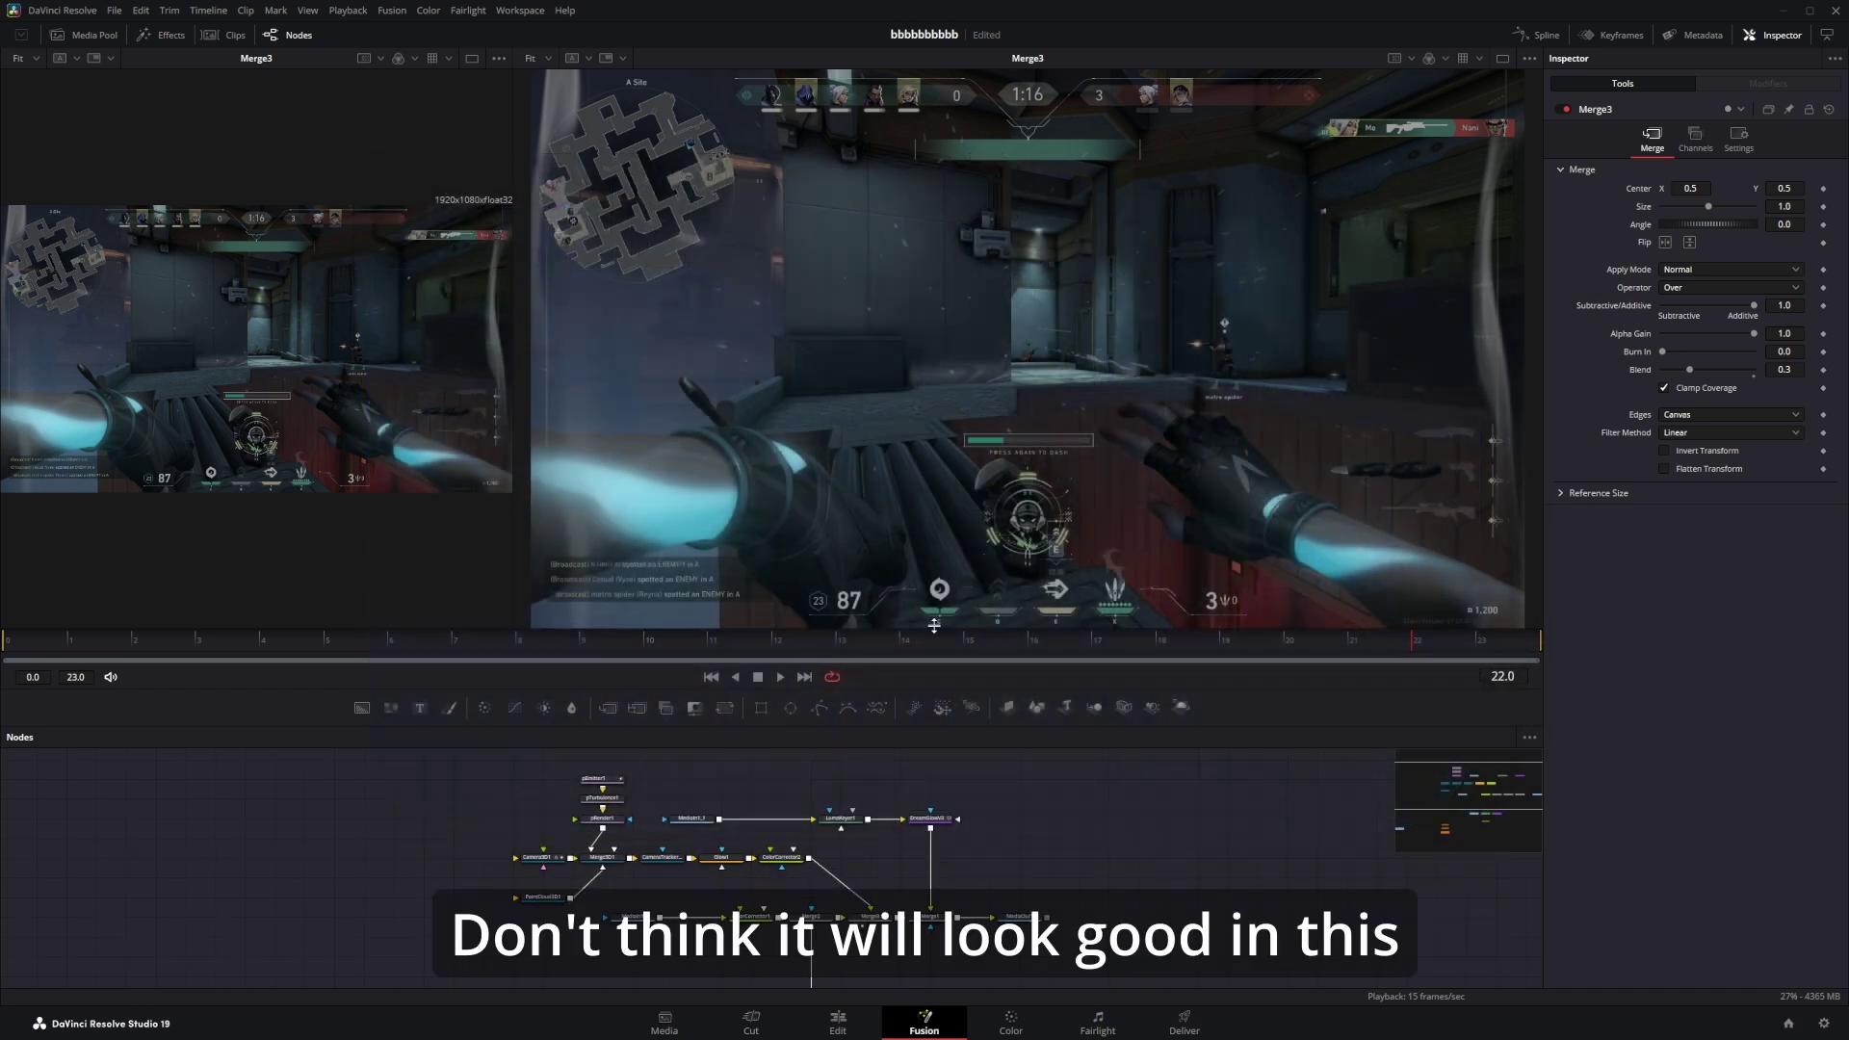
Add a separate Text node in empty node space, show it in both viewers and enter the letter A.
{"action": "left_click_drag", "start_coordinate": [248, 813], "coordinate": [632, 876]}
{"action": "left_click_drag", "start_coordinate": [709, 827], "coordinate": [707, 808]}
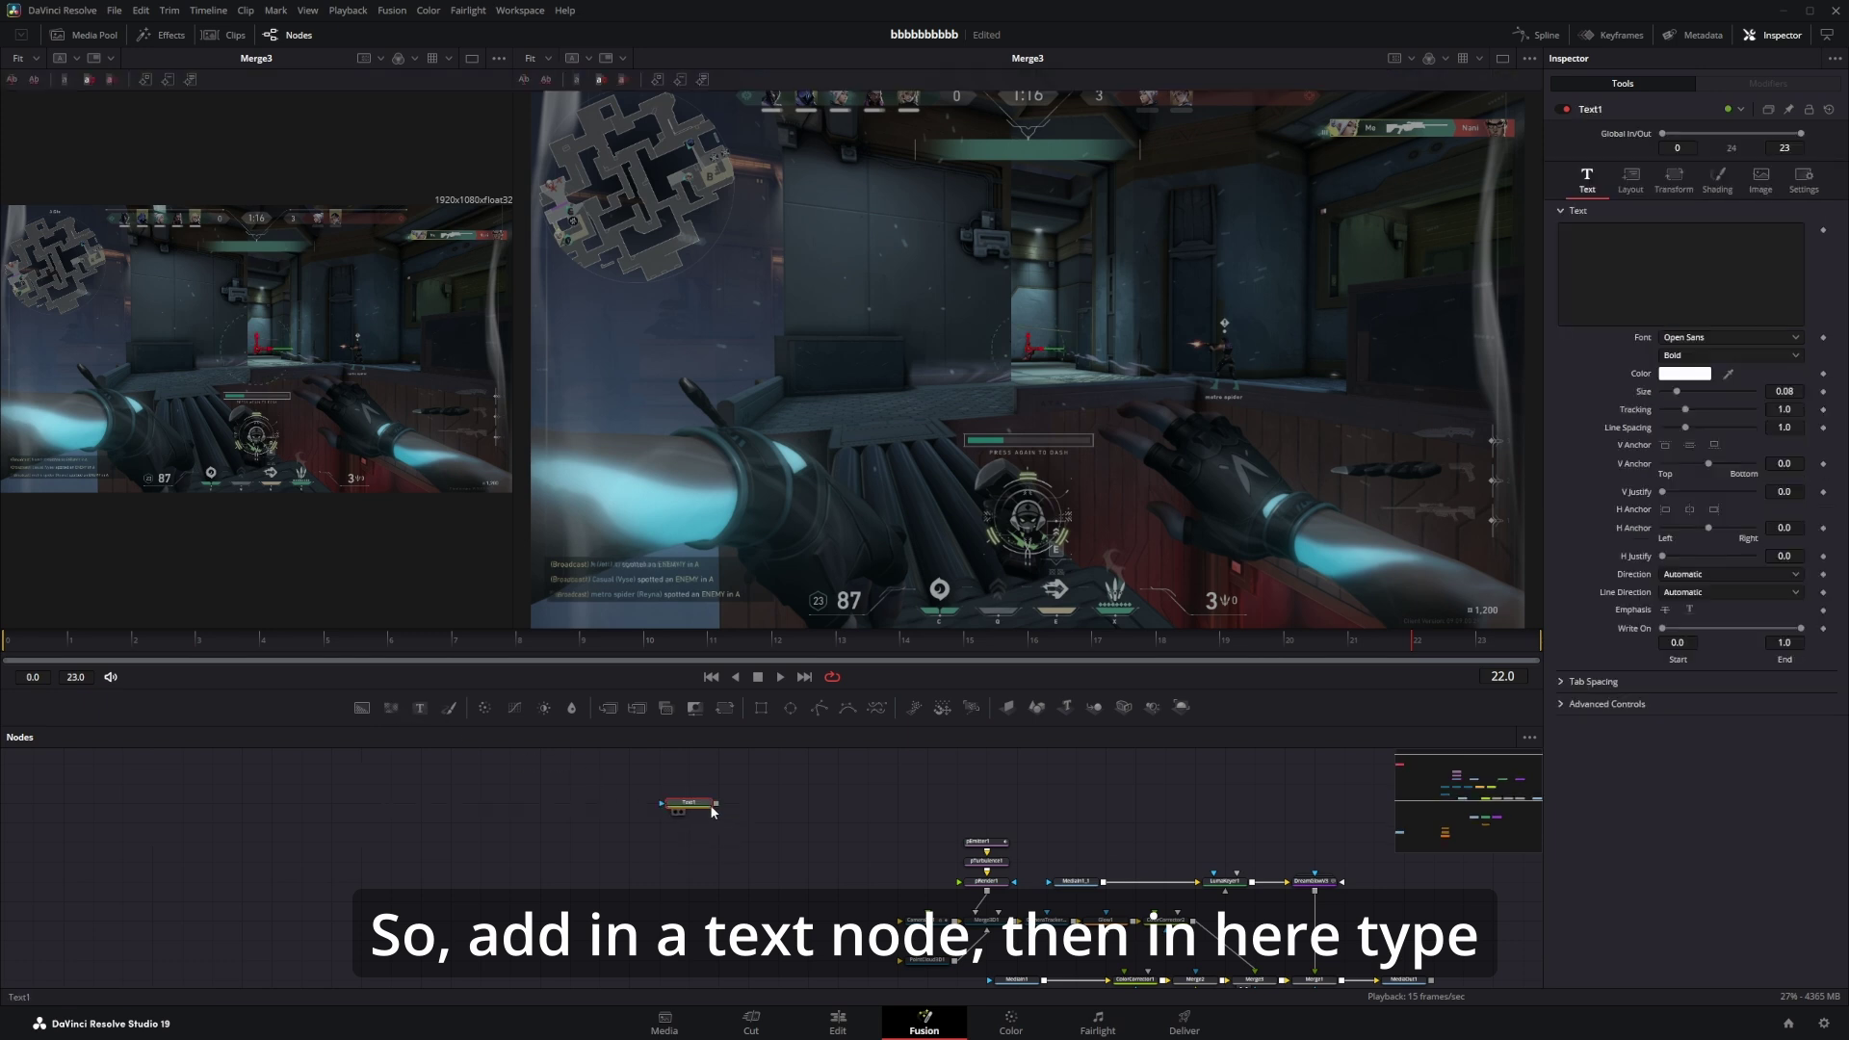
{"action": "key", "text": "1"}
{"action": "key", "text": "2"}
{"action": "left_click", "coordinate": [1616, 258]}
{"action": "type", "text": "A"}
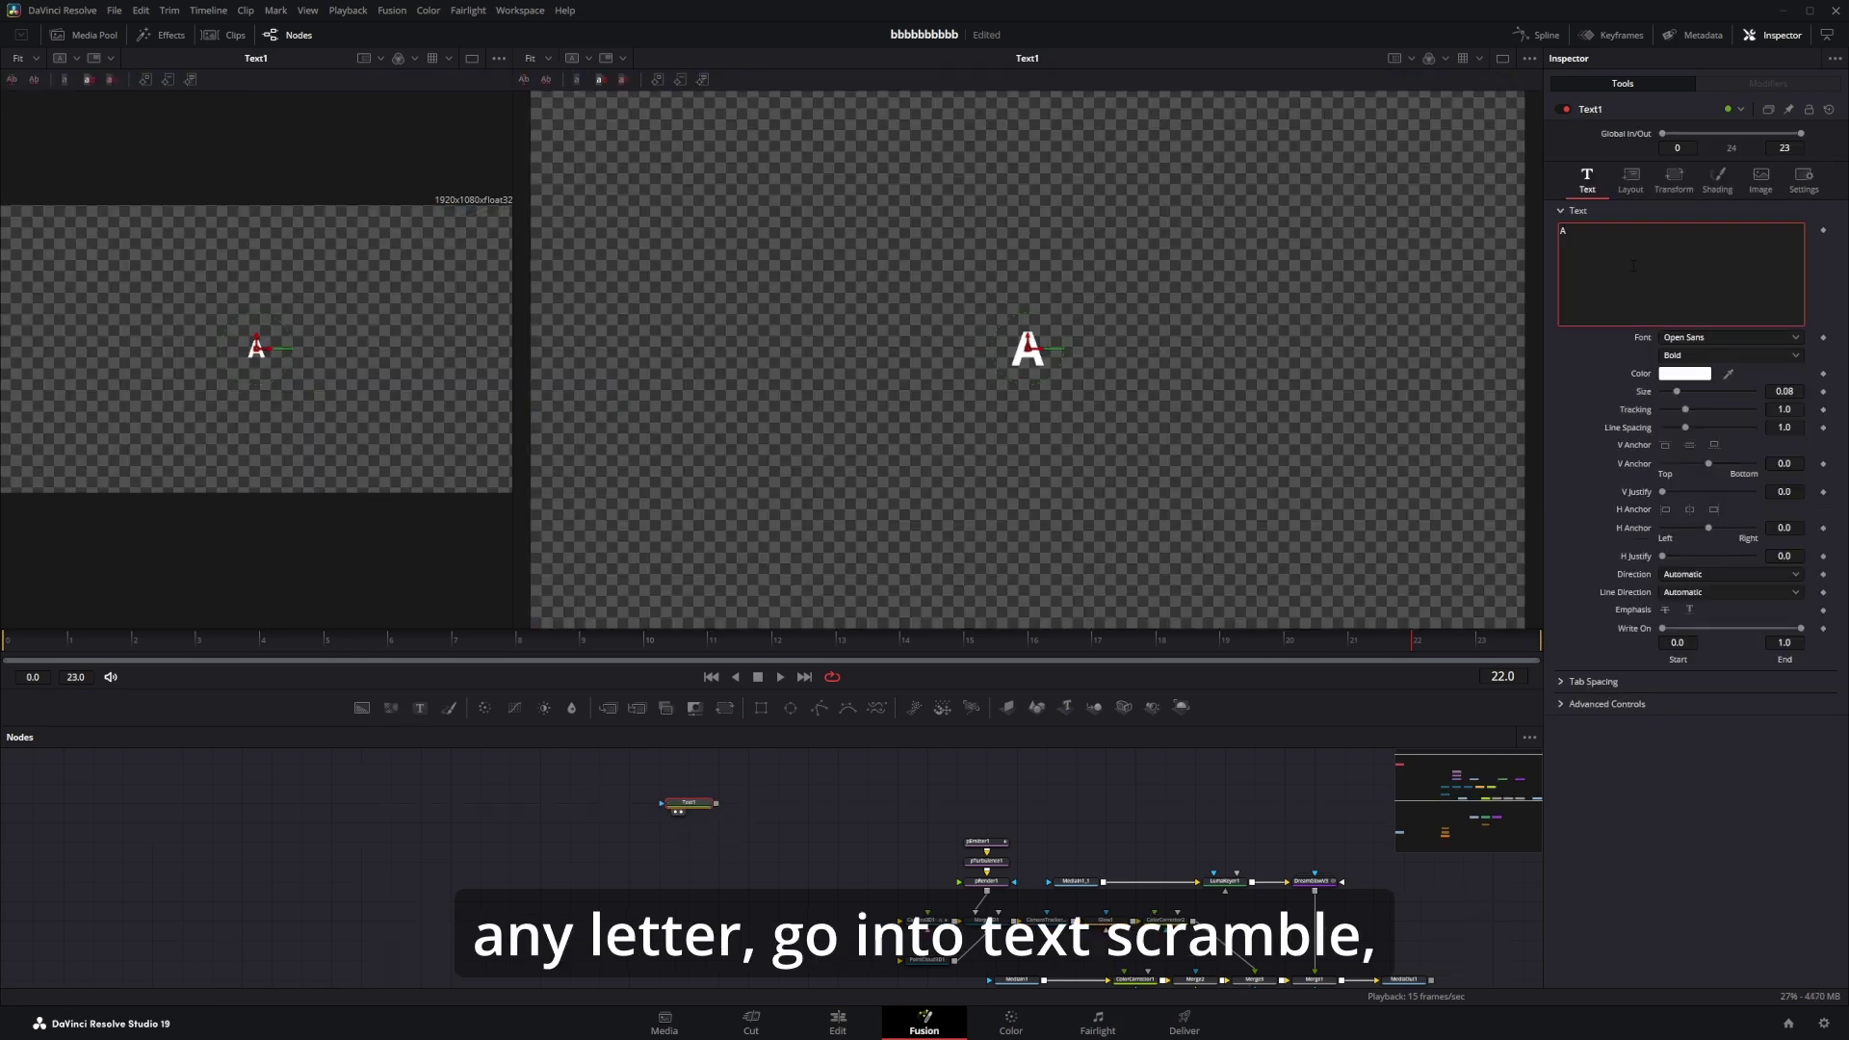
Apply a TextScramble modifier to the styled text and reduce its substitute characters to the capital letters A to Z.
{"action": "right_click", "coordinate": [1632, 264]}
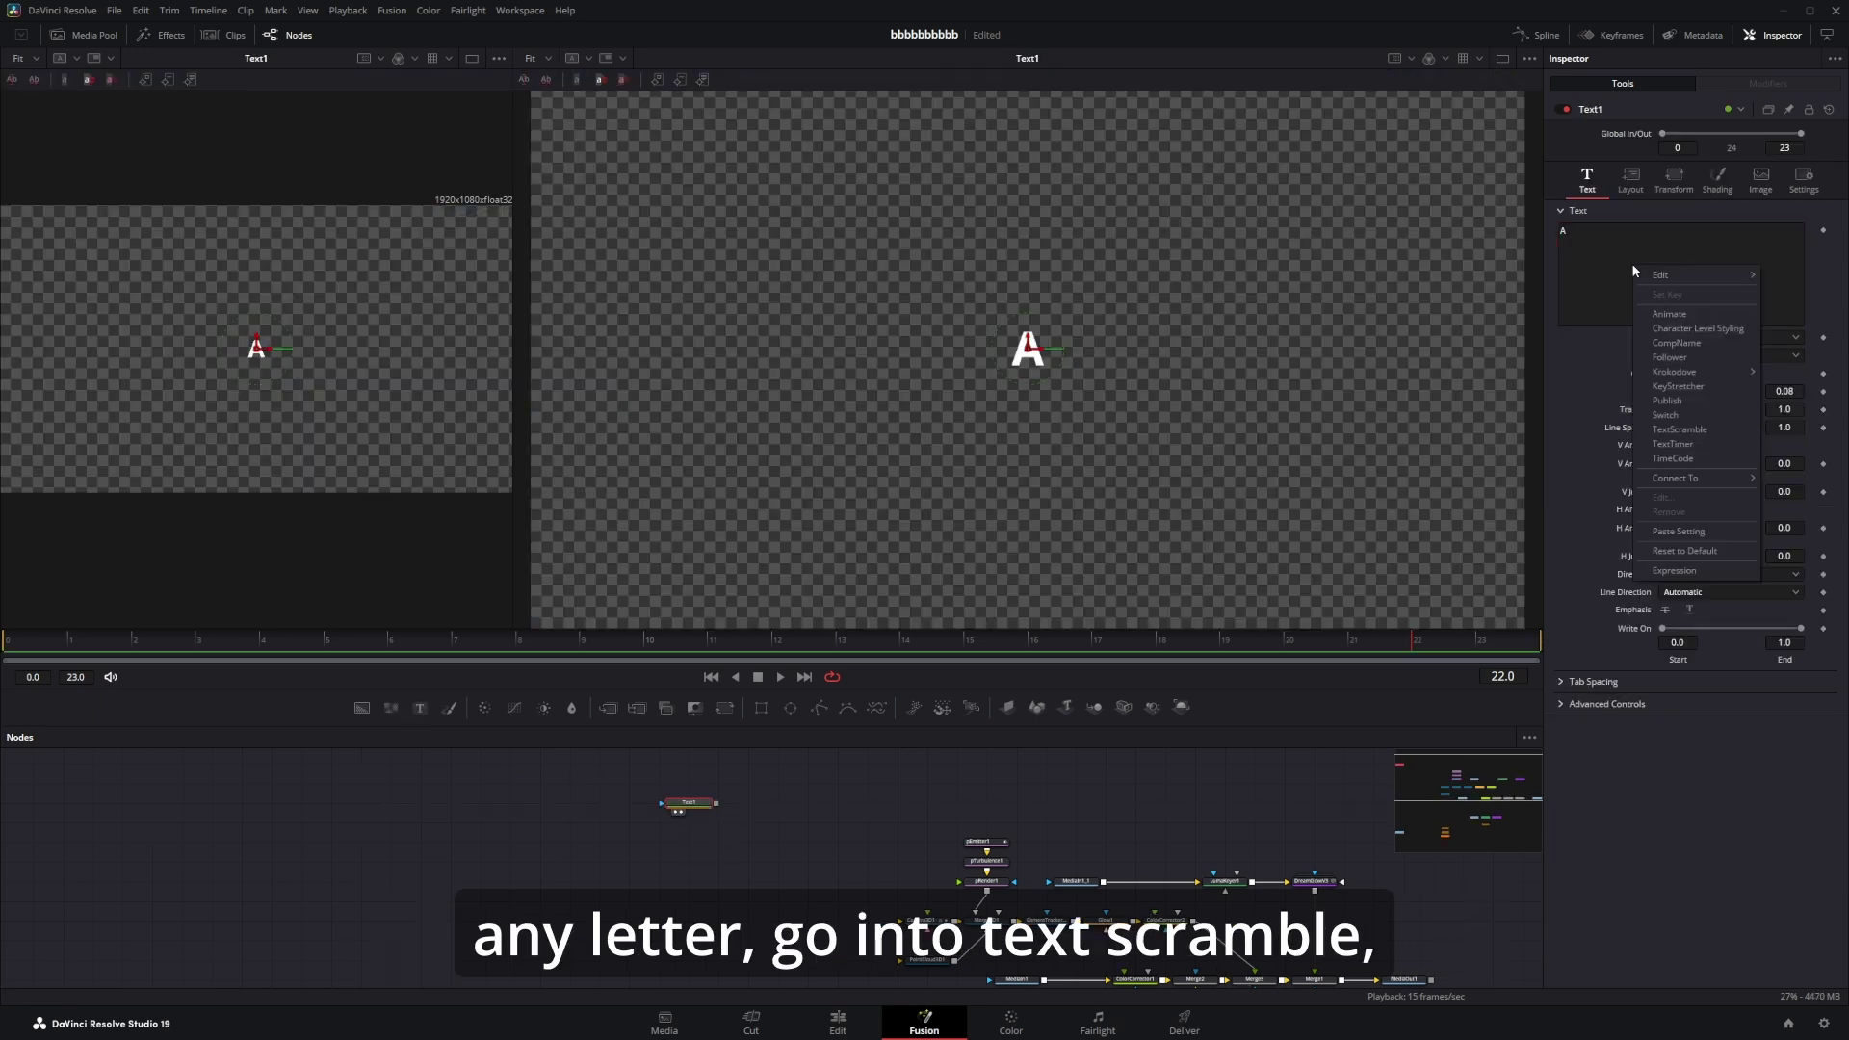
{"action": "left_click", "coordinate": [1691, 430]}
{"action": "left_click", "coordinate": [1768, 84]}
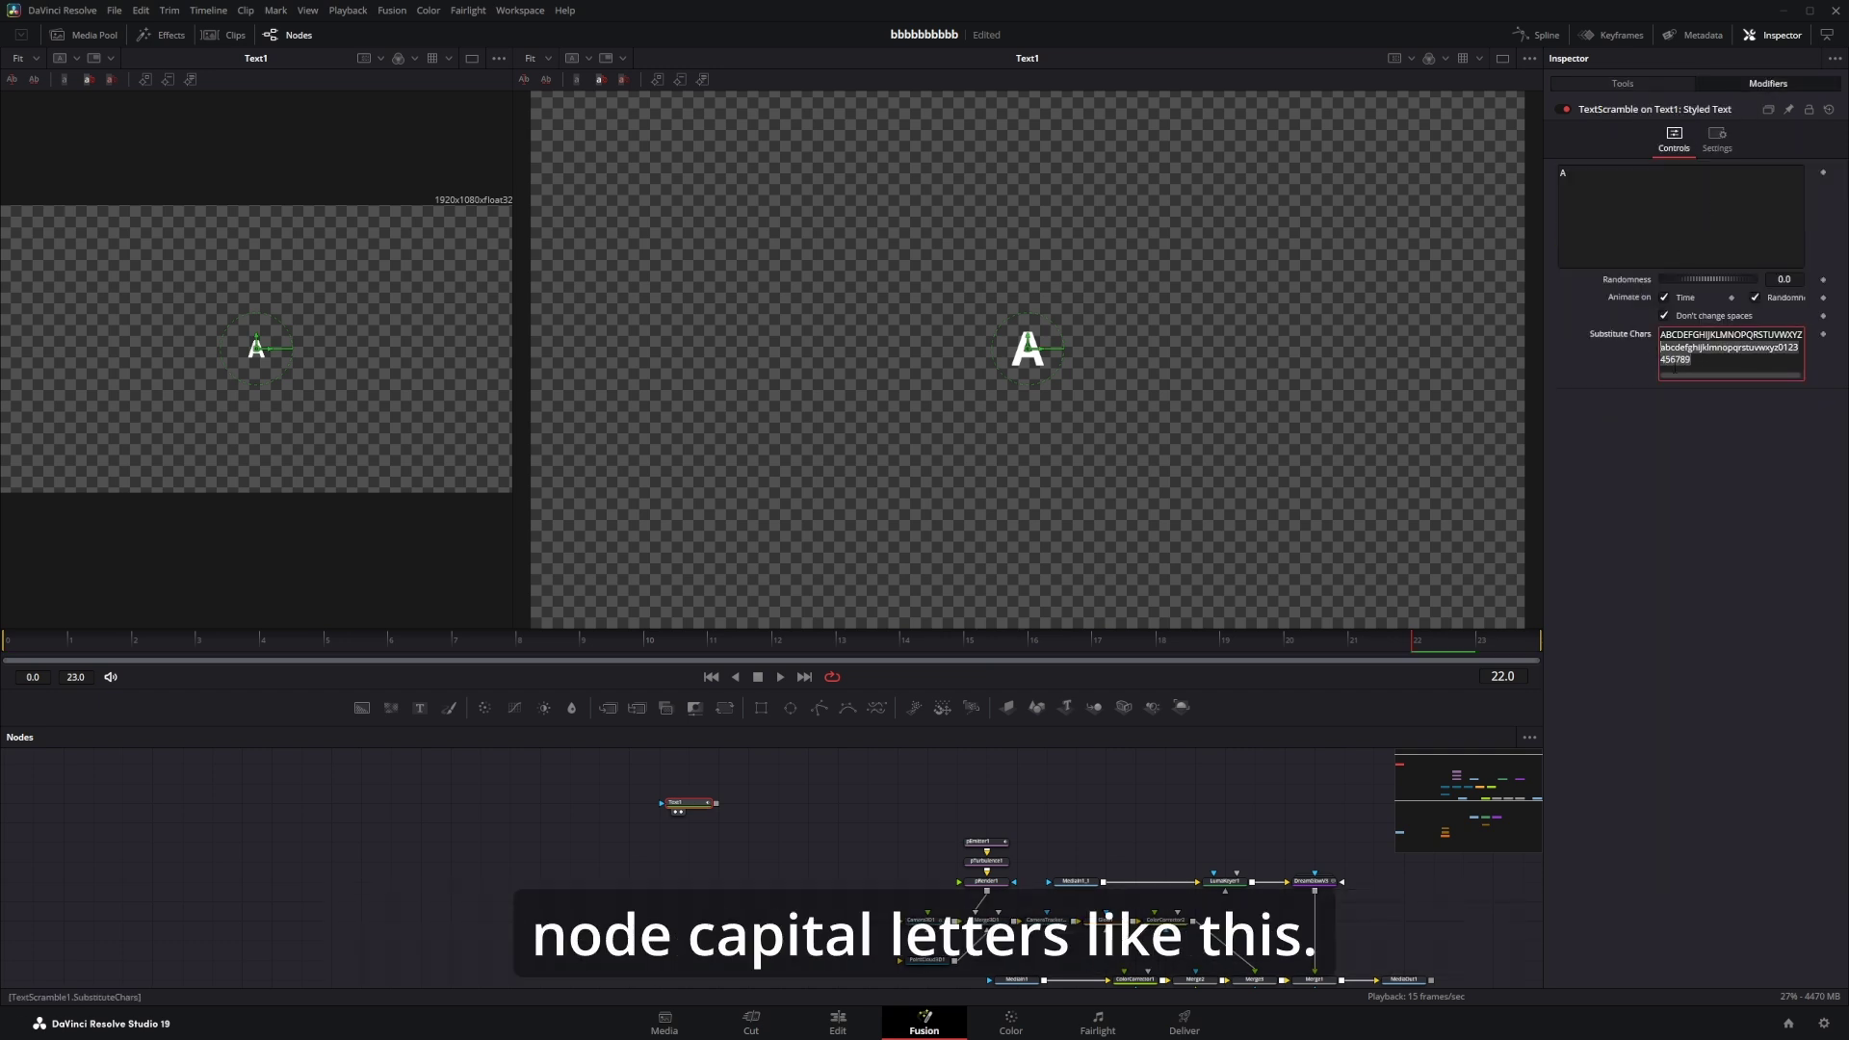
{"action": "left_click", "coordinate": [1704, 402]}
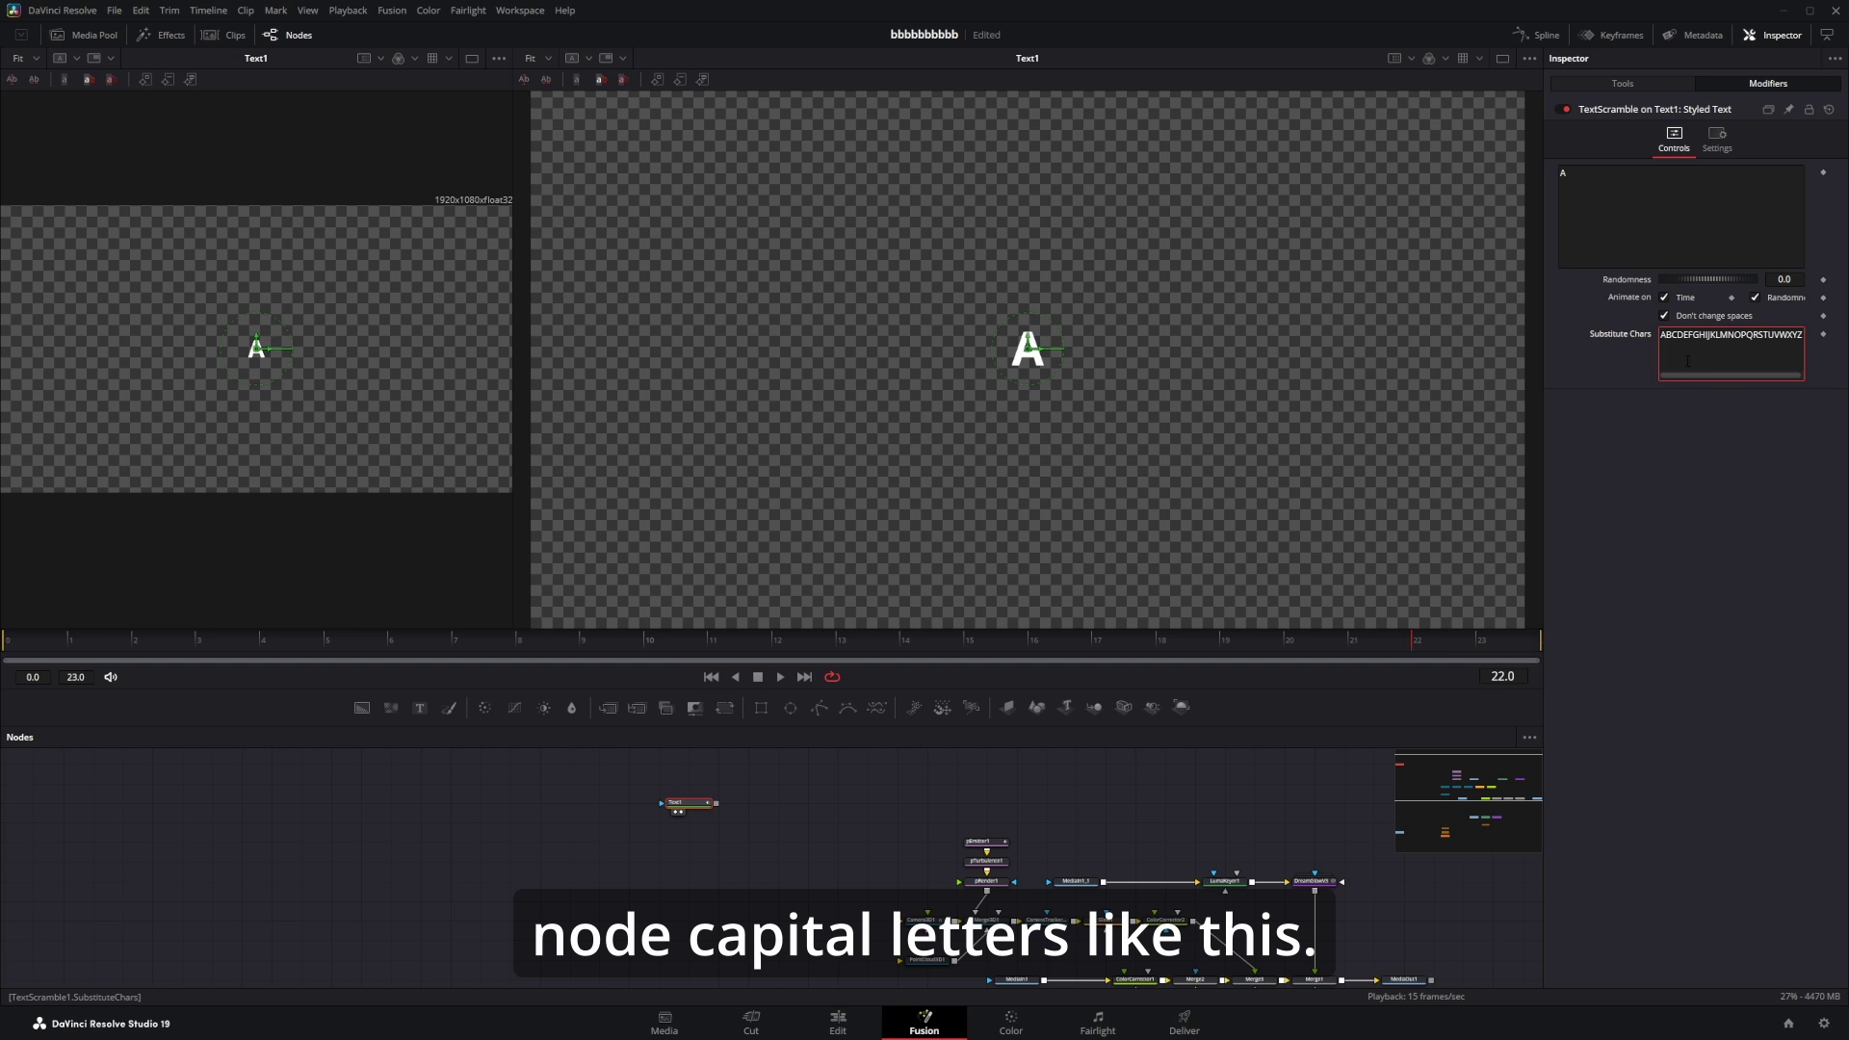
Set the TextScramble randomness to 1 and play back the changing letter.
{"action": "double_click", "coordinate": [1784, 279]}
{"action": "type", "text": "1"}
{"action": "left_click", "coordinate": [1758, 470]}
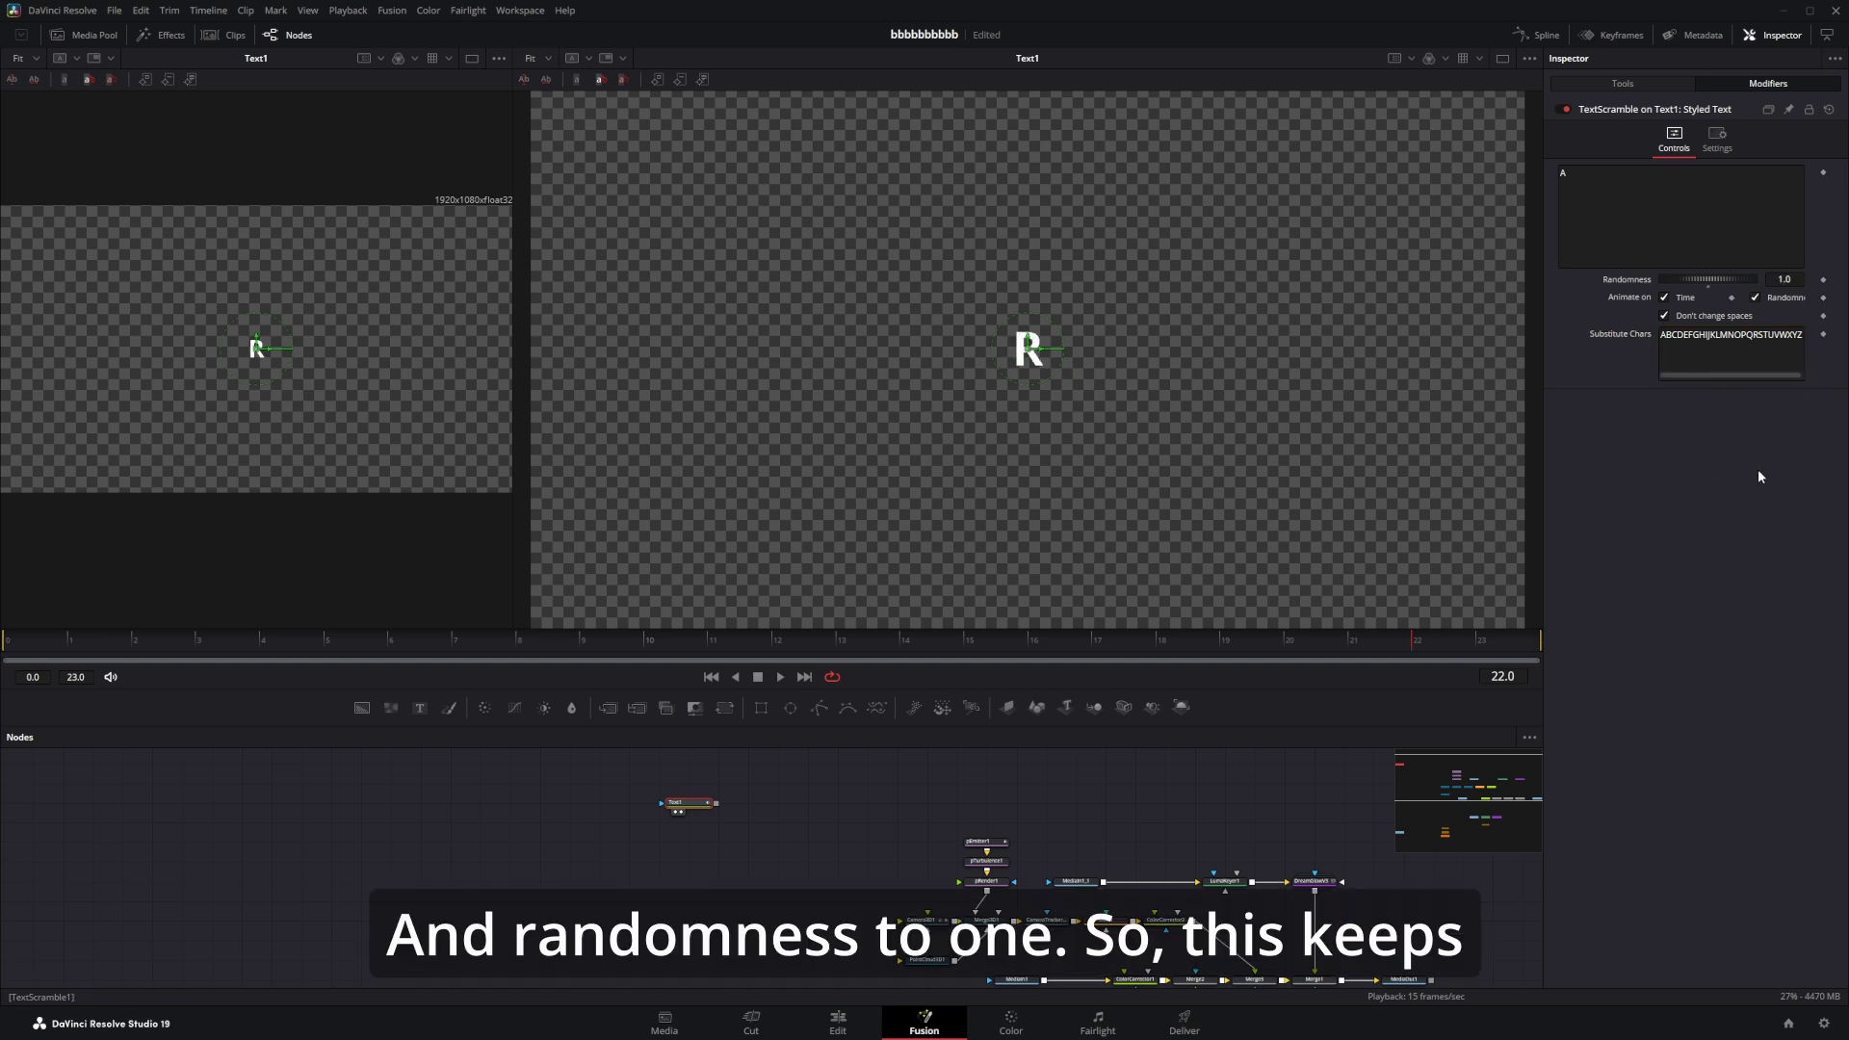
{"action": "key", "text": "space"}
{"action": "key", "text": "space"}
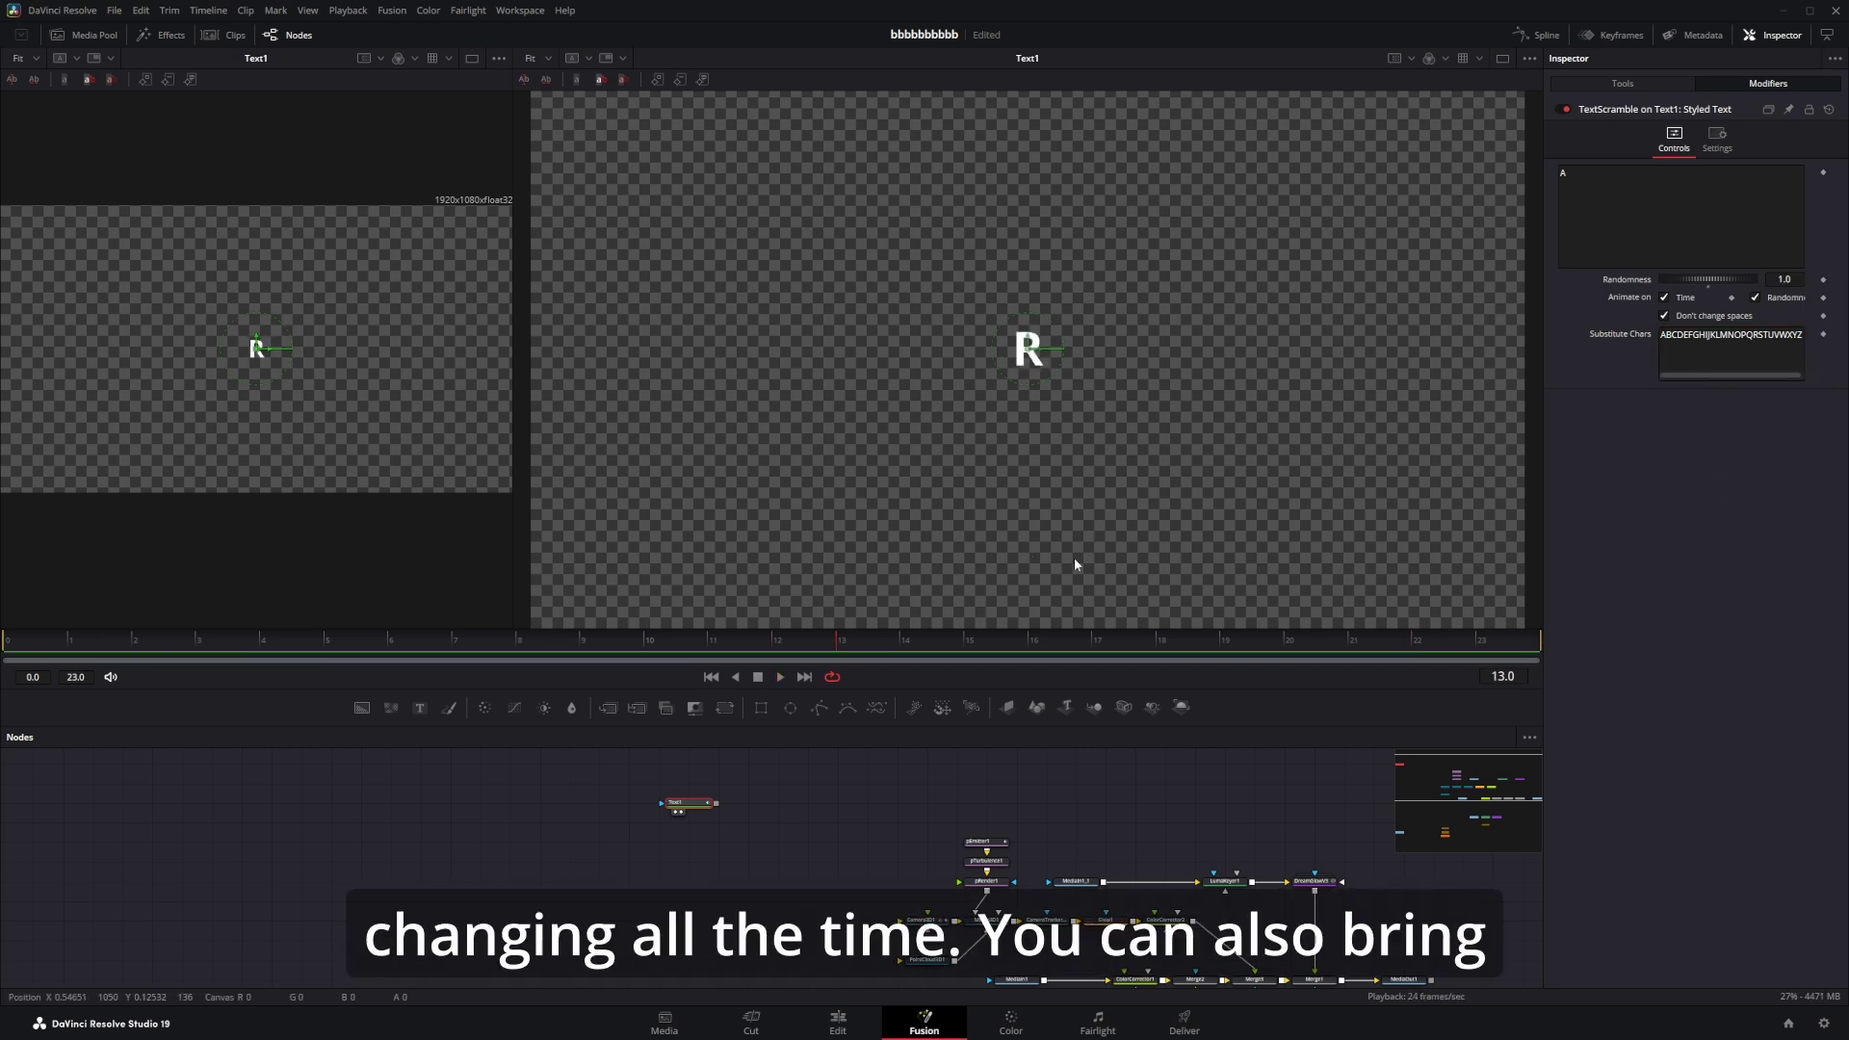
Set the Global In of Text1 to -10.
{"action": "left_click", "coordinate": [1651, 87]}
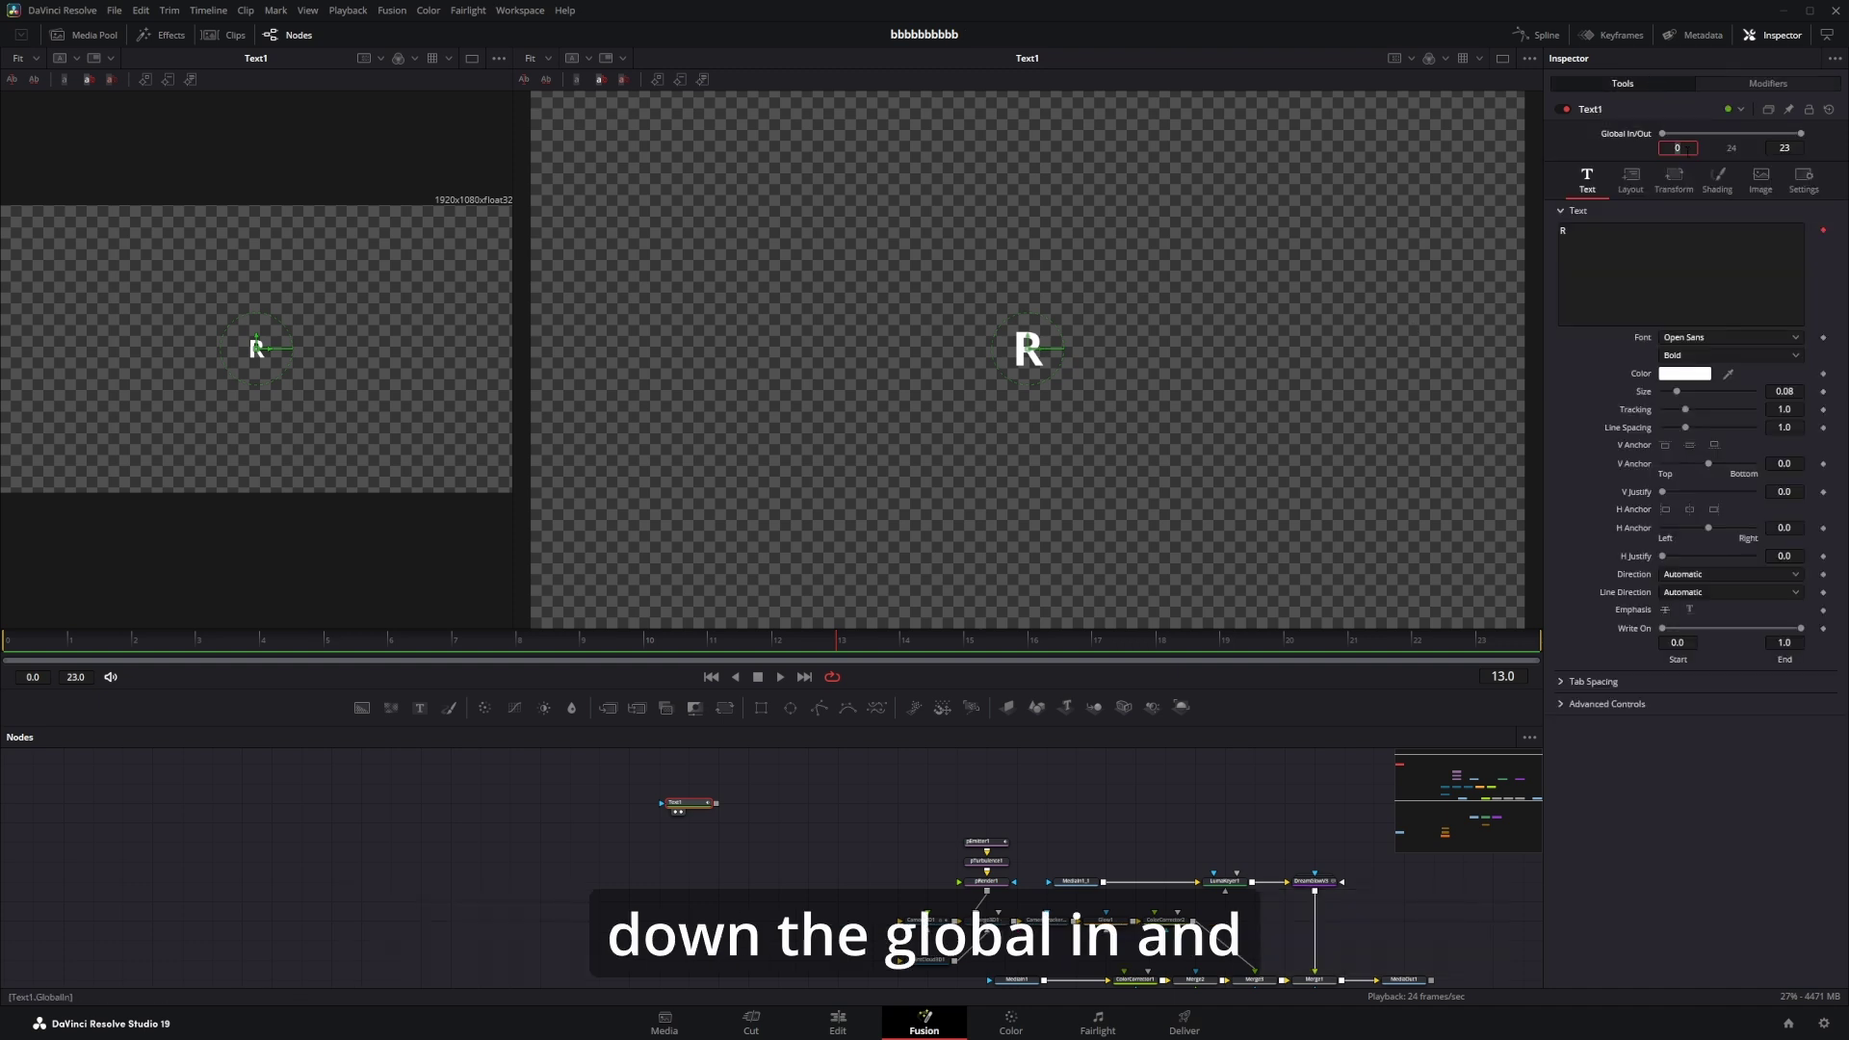
{"action": "key", "text": "BackSpace"}
{"action": "type", "text": "-"}
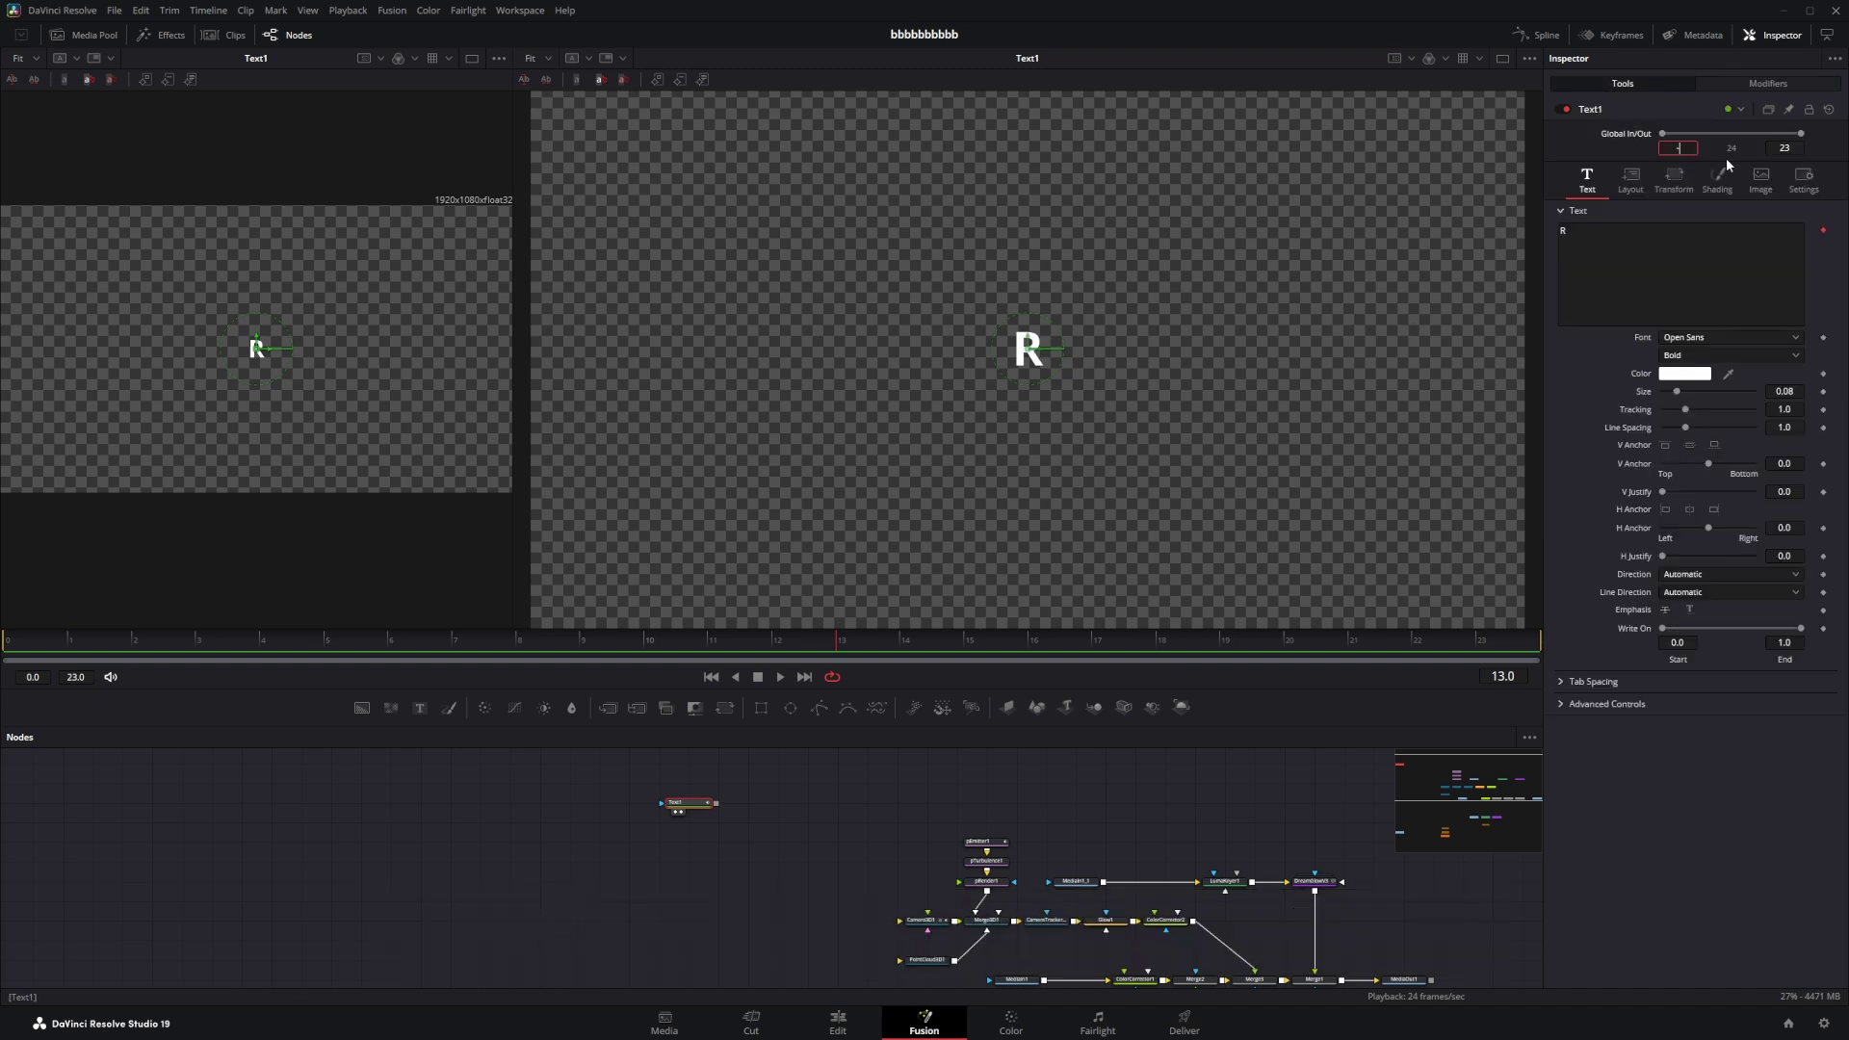
{"action": "type", "text": "10"}
{"action": "key", "text": "Return"}
Add a second pEmitter node beside Text1.
{"action": "left_click", "coordinate": [730, 835]}
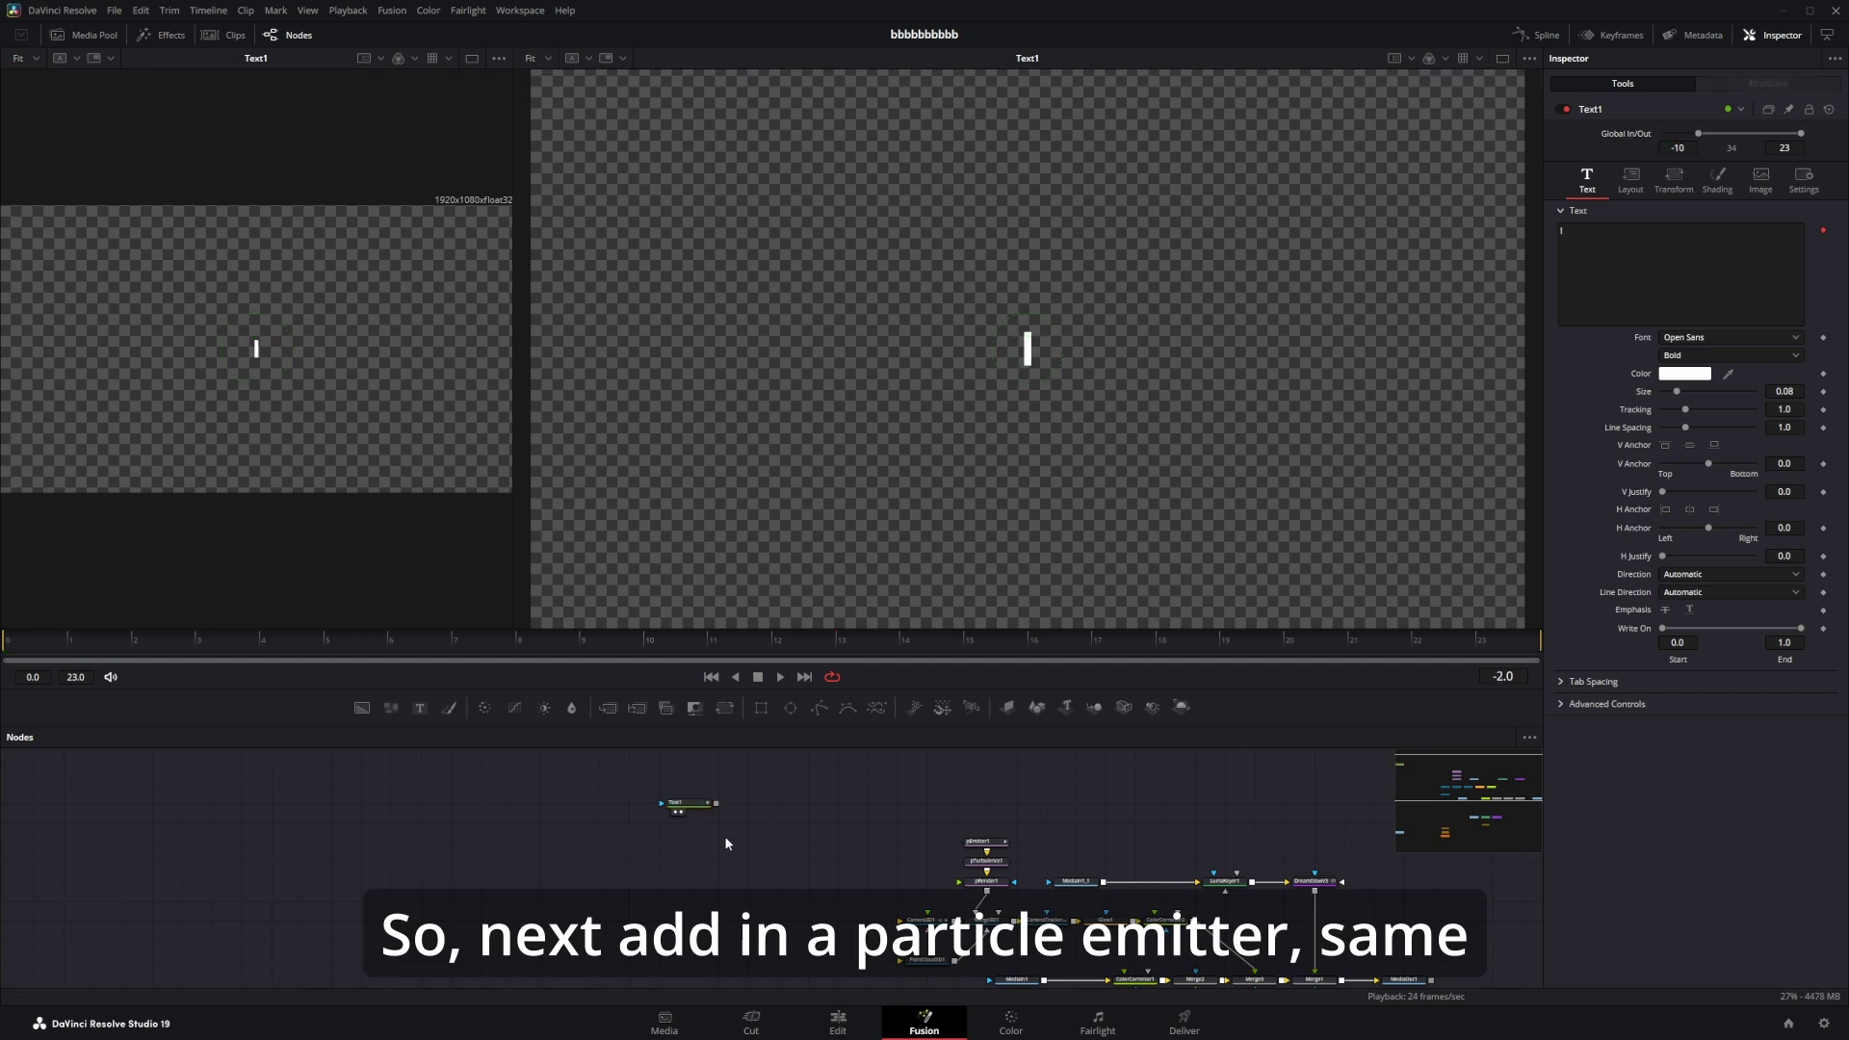
{"action": "key", "text": "shift+space"}
{"action": "type", "text": "pe"}
{"action": "key", "text": "Return"}
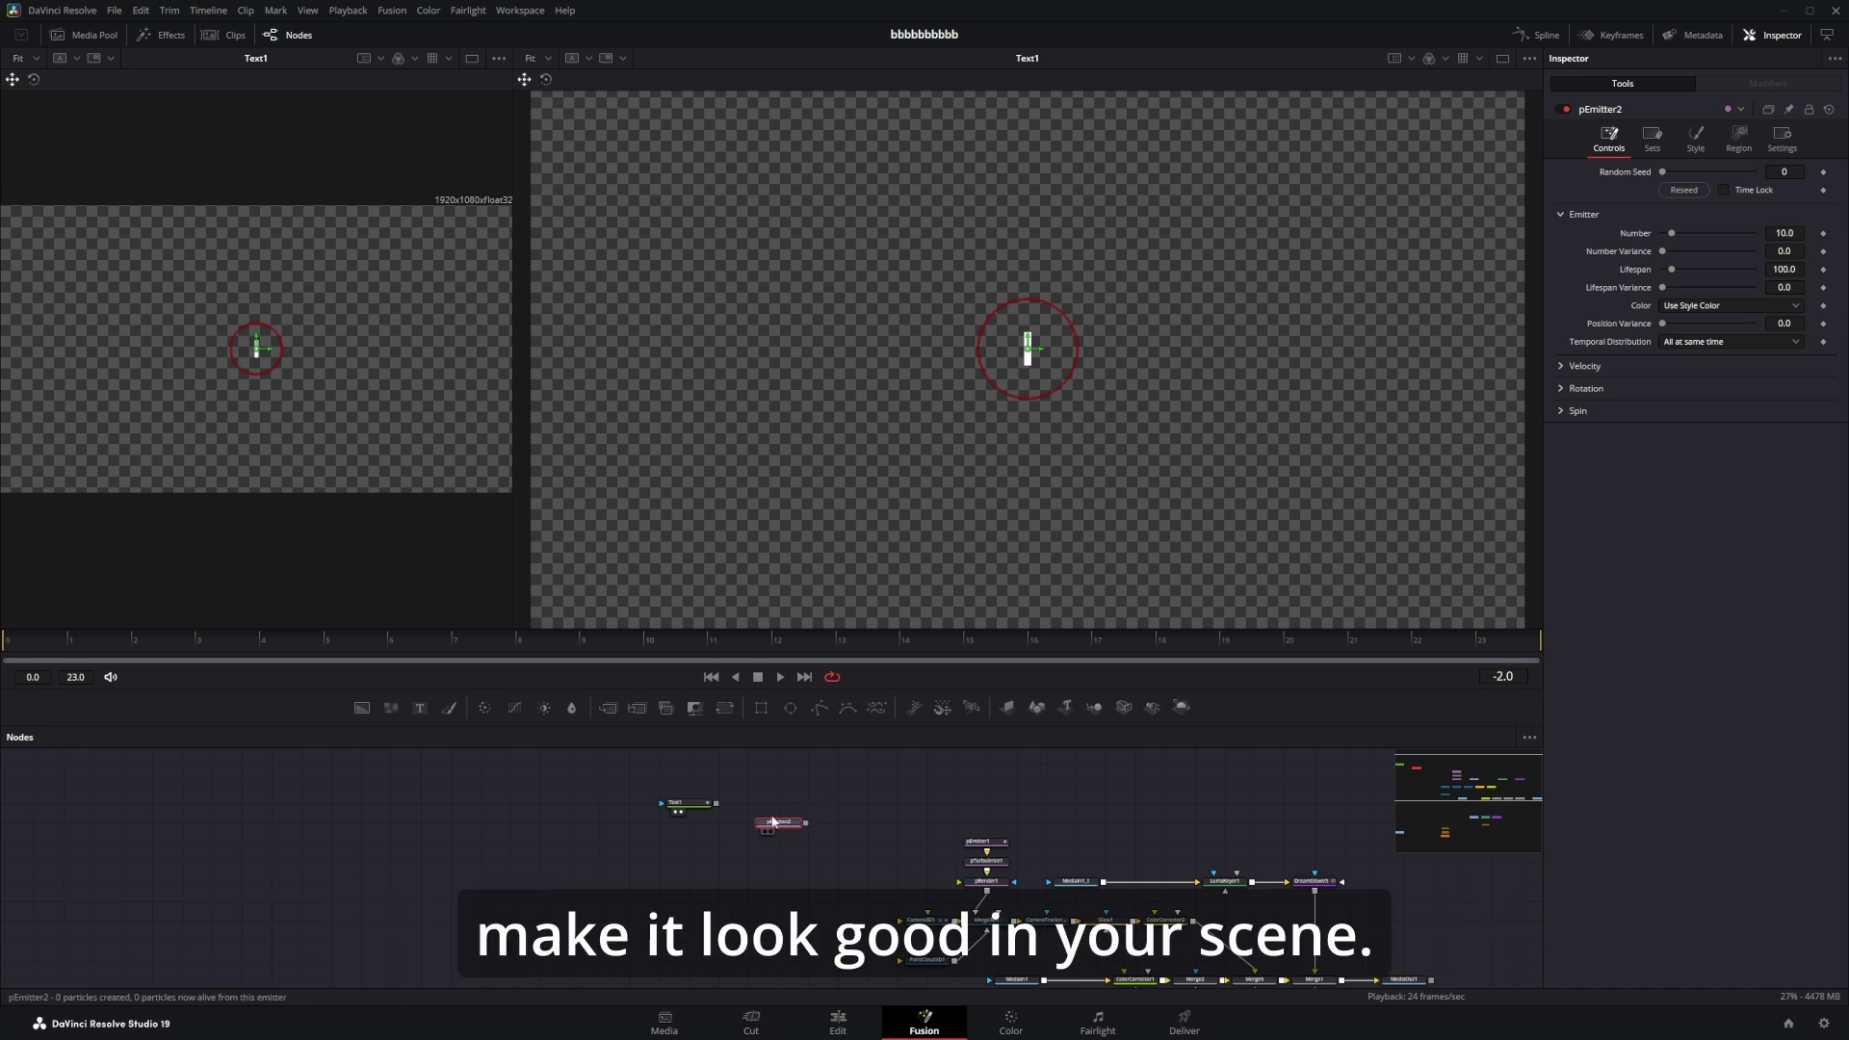
Add a pRender node after pEmitter2, show it in both viewers and set its output mode to 2D.
{"action": "key", "text": "shift+space"}
{"action": "type", "text": "pepre"}
{"action": "left_click", "coordinate": [969, 611]}
{"action": "key", "text": "1"}
{"action": "key", "text": "2"}
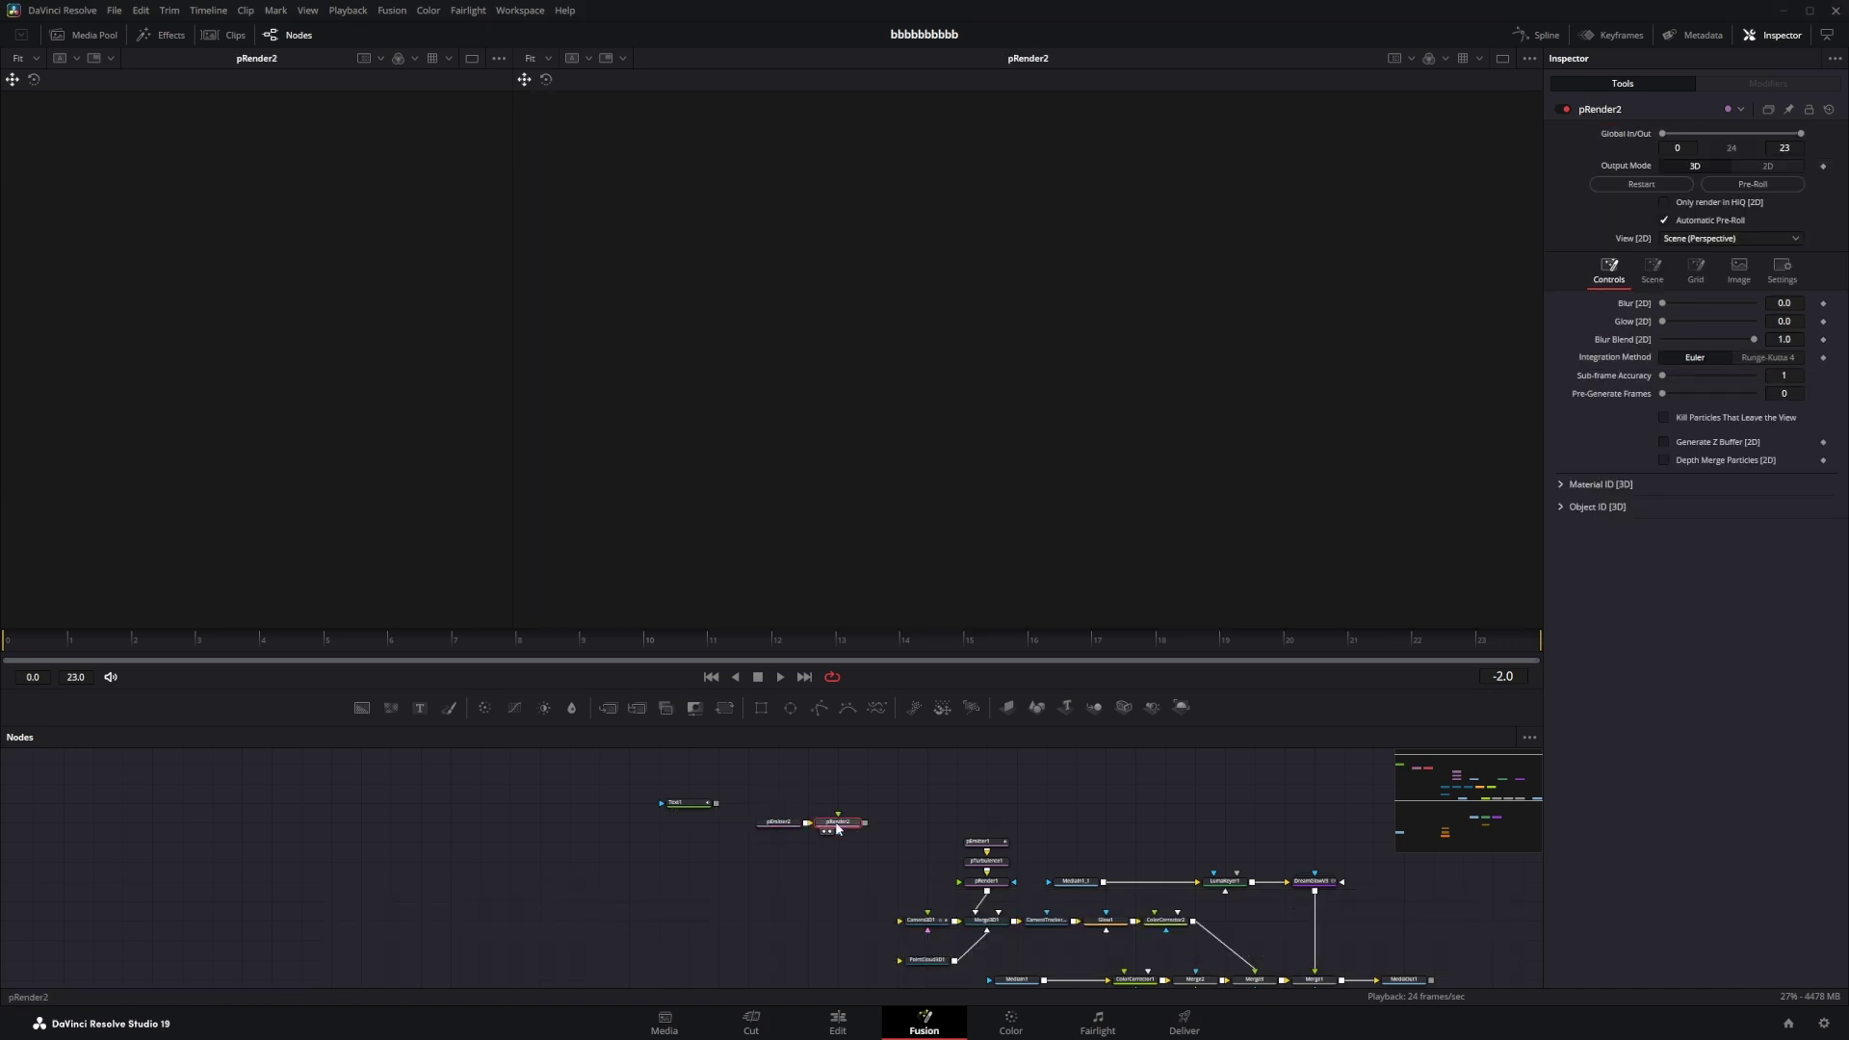
{"action": "left_click", "coordinate": [1765, 166]}
{"action": "key", "text": "space"}
Set pEmitter2's number to 2, velocity to 0.03 and angle variance to 360.
{"action": "left_click", "coordinate": [748, 821]}
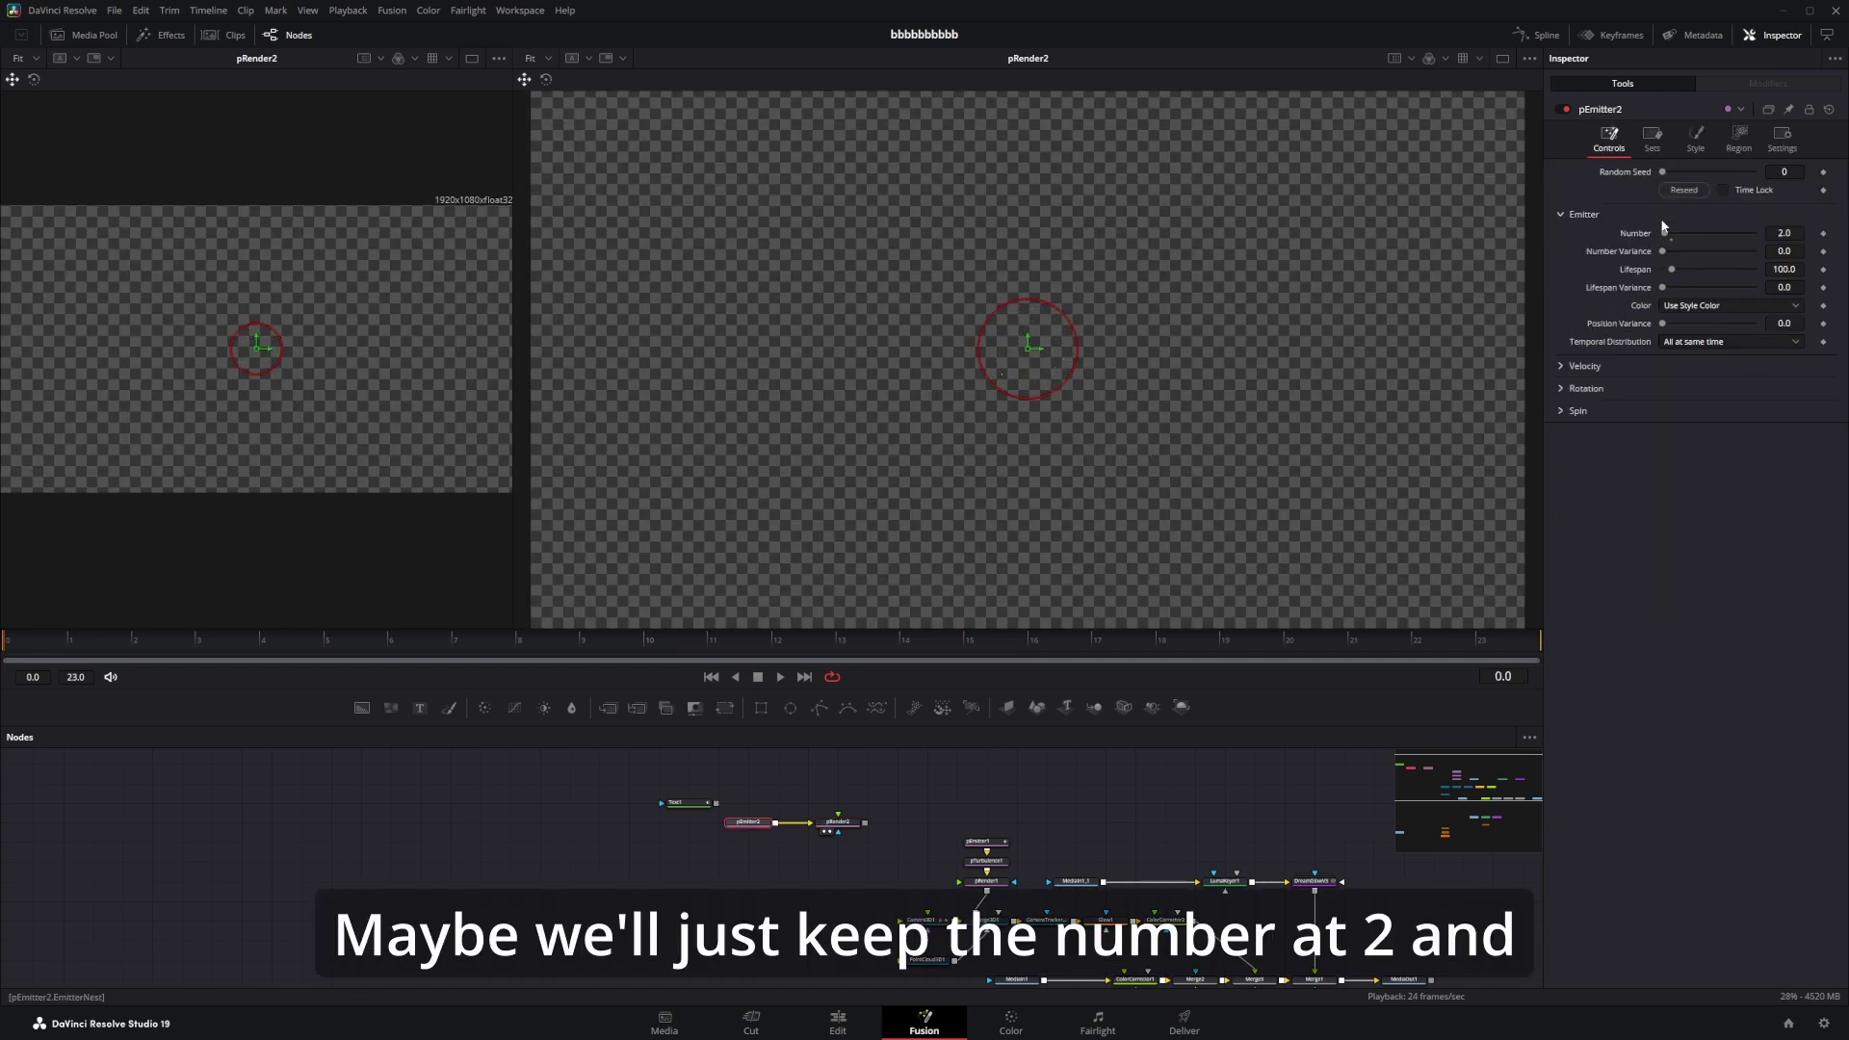
{"action": "left_click", "coordinate": [1561, 367]}
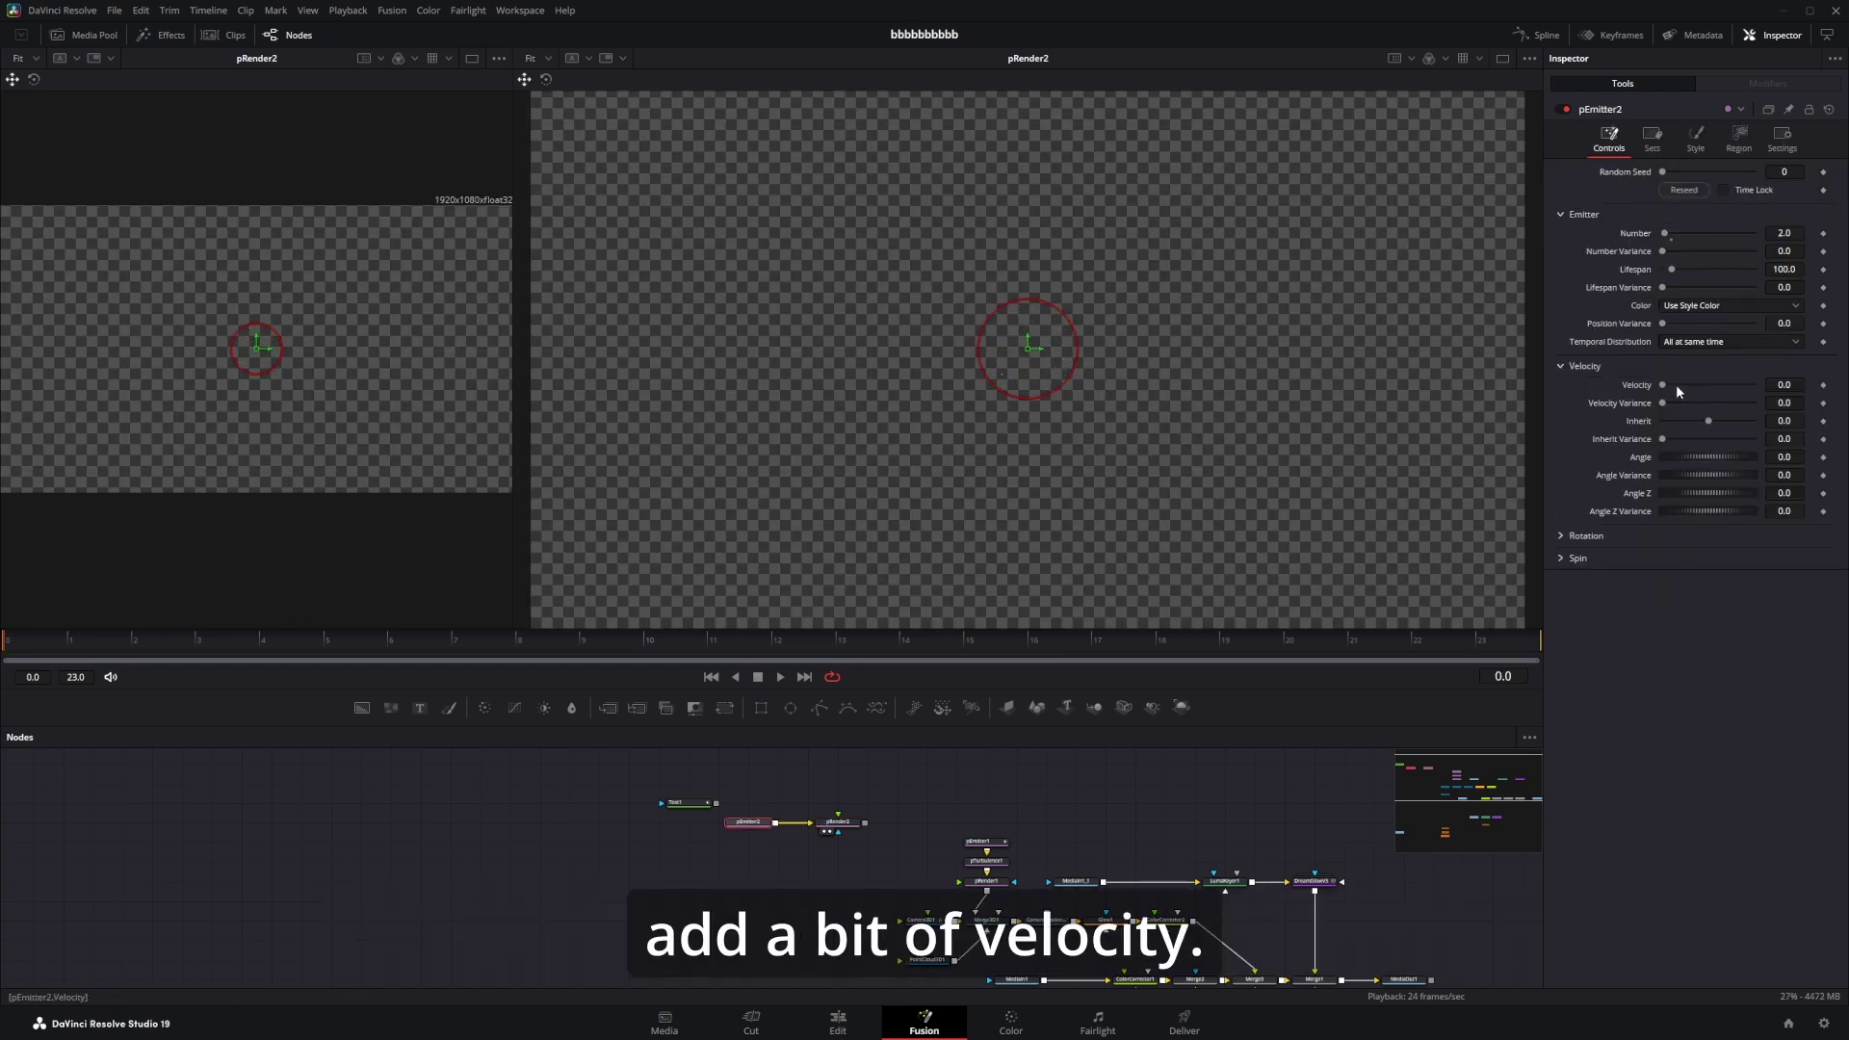
Change pEmitter2's style to Bitmap, connect Text1 as the style bitmap and set Animate to Particle Birth Time.
{"action": "left_click", "coordinate": [1695, 139]}
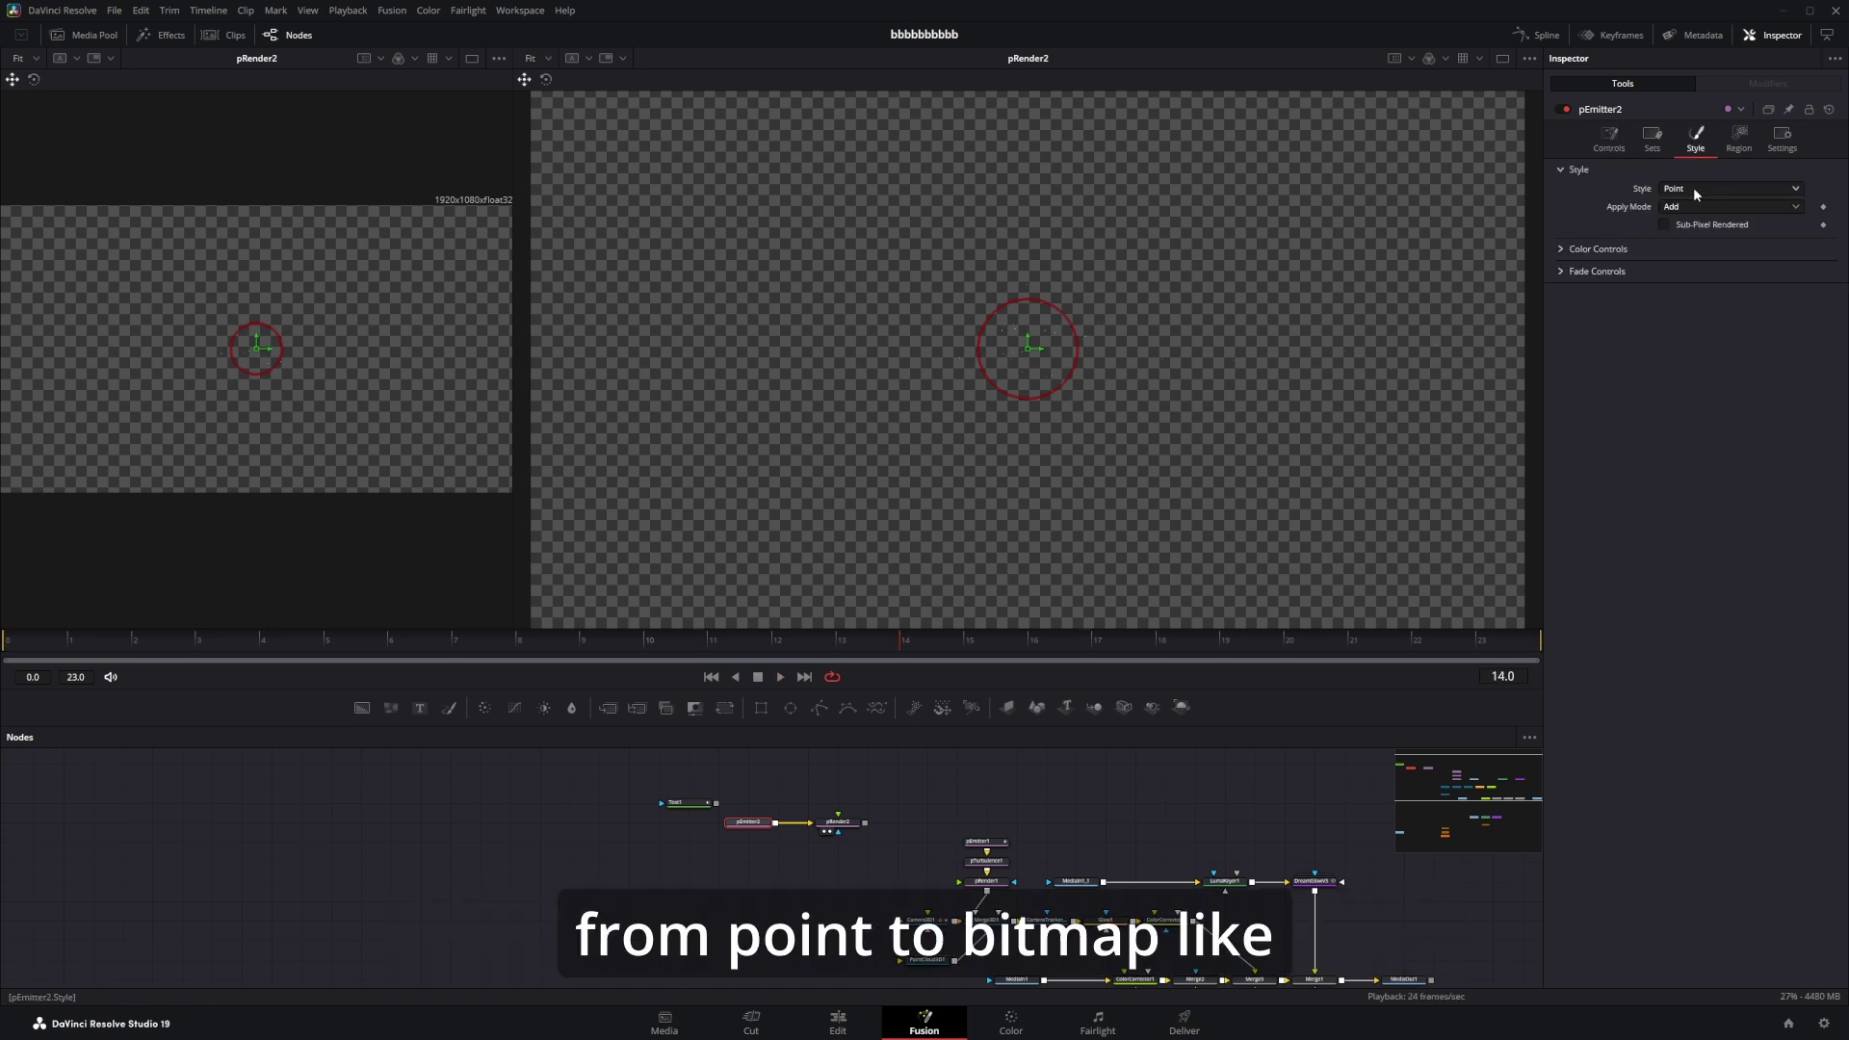
{"action": "left_click", "coordinate": [1690, 193]}
{"action": "left_click", "coordinate": [1694, 298]}
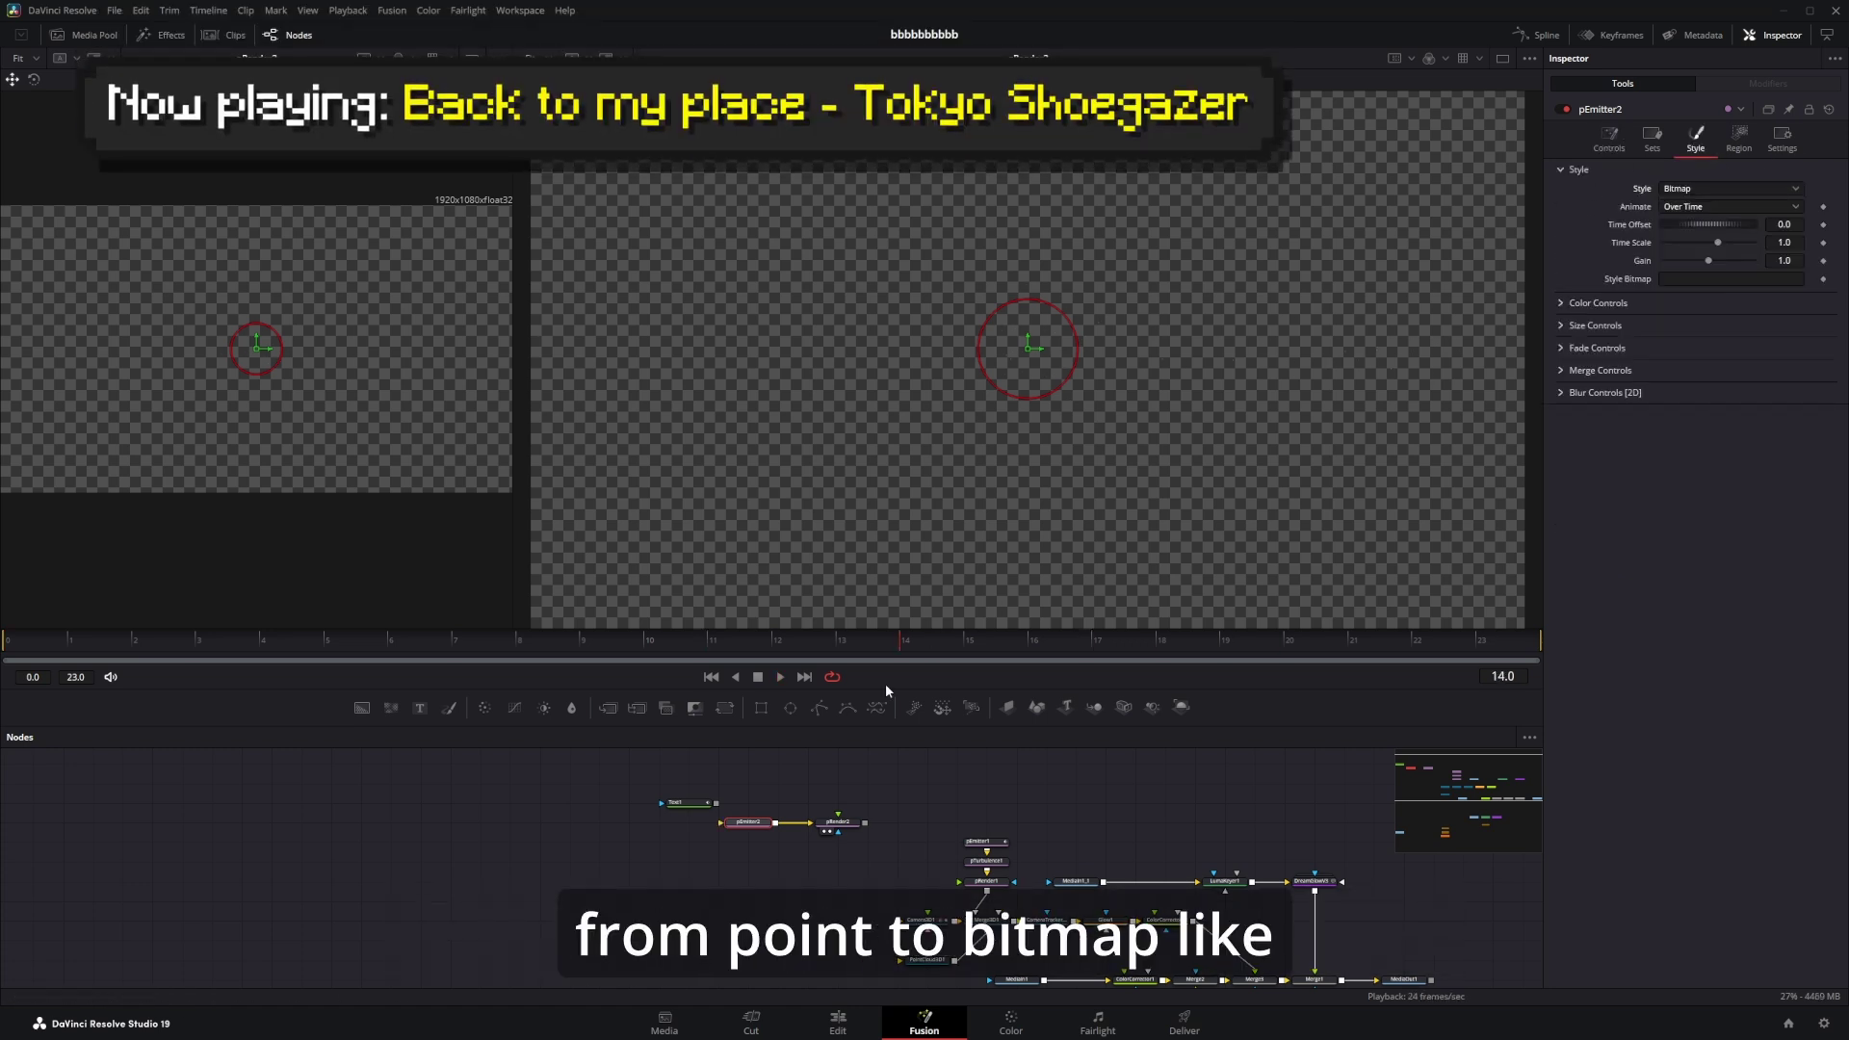
{"action": "left_click_drag", "start_coordinate": [714, 803], "coordinate": [756, 765]}
{"action": "left_click", "coordinate": [1686, 209]}
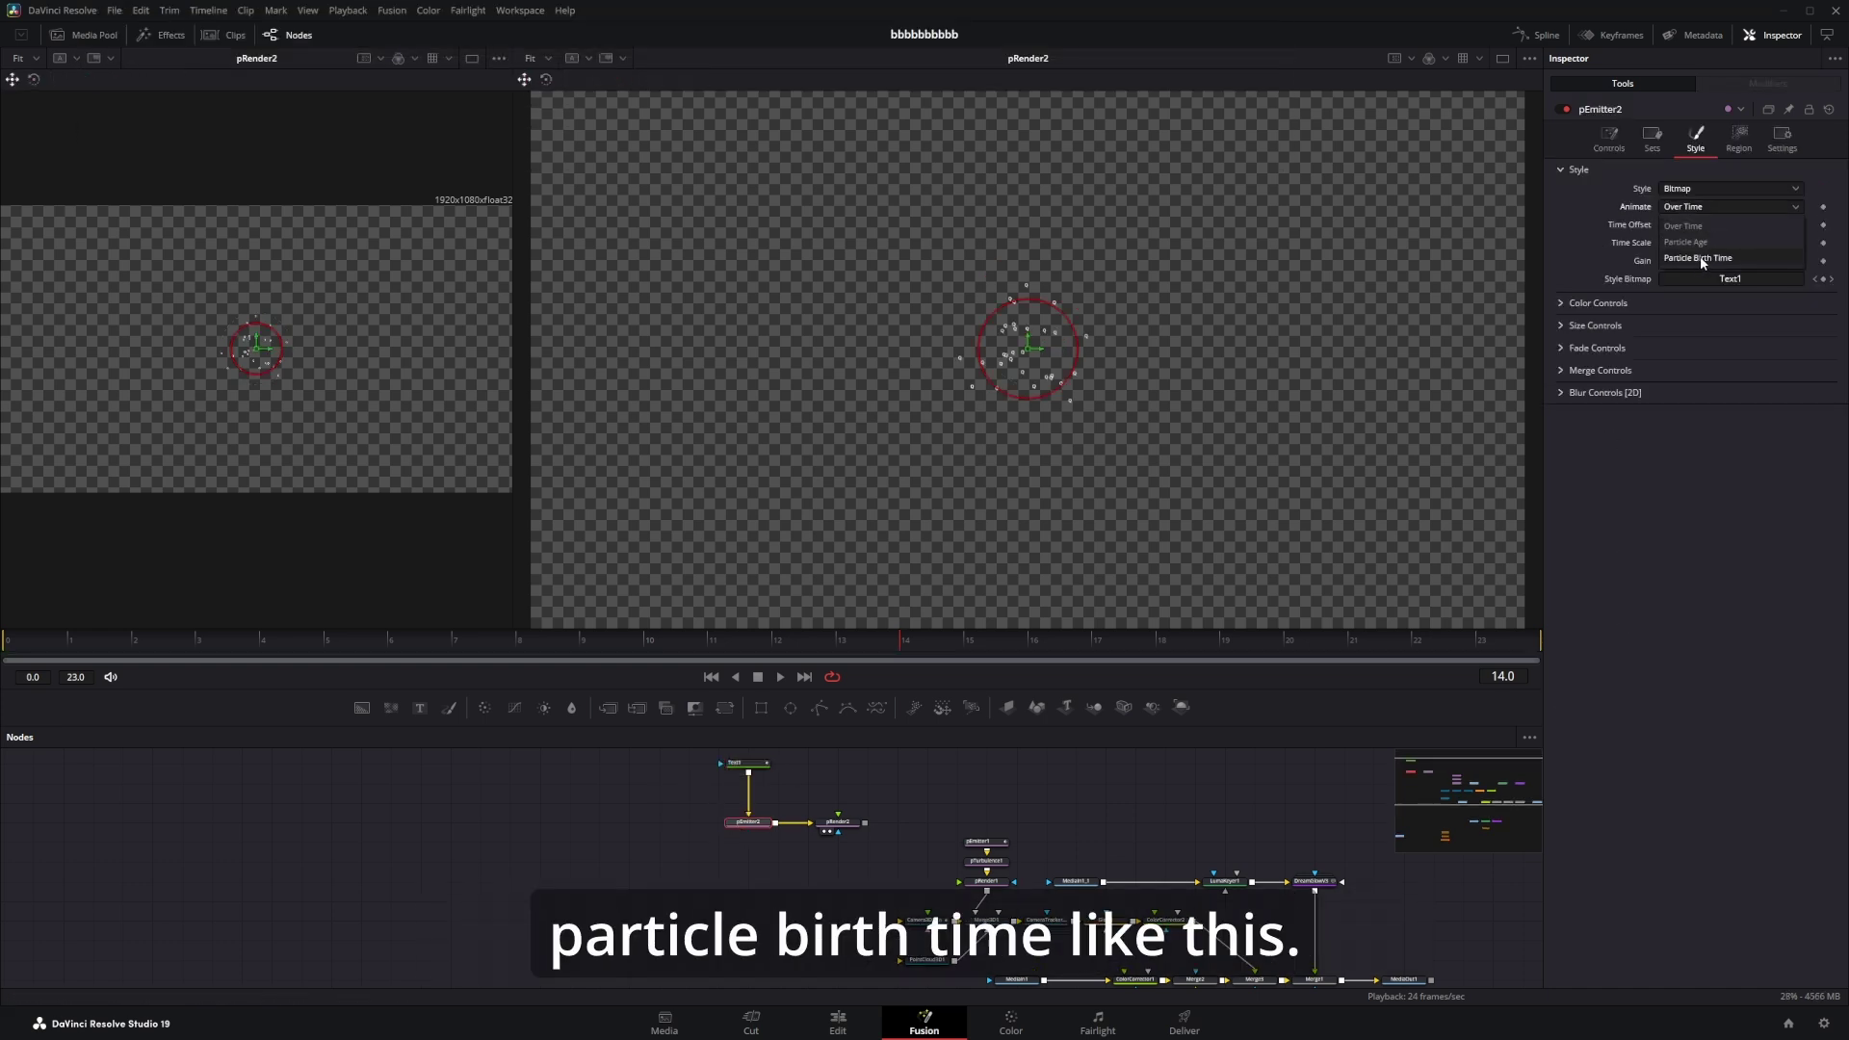
Set the letter particles' size to about 0.4 and pEmitter2's number to 1.
{"action": "left_click", "coordinate": [1566, 327]}
{"action": "left_click_drag", "start_coordinate": [1680, 346], "coordinate": [1737, 343]}
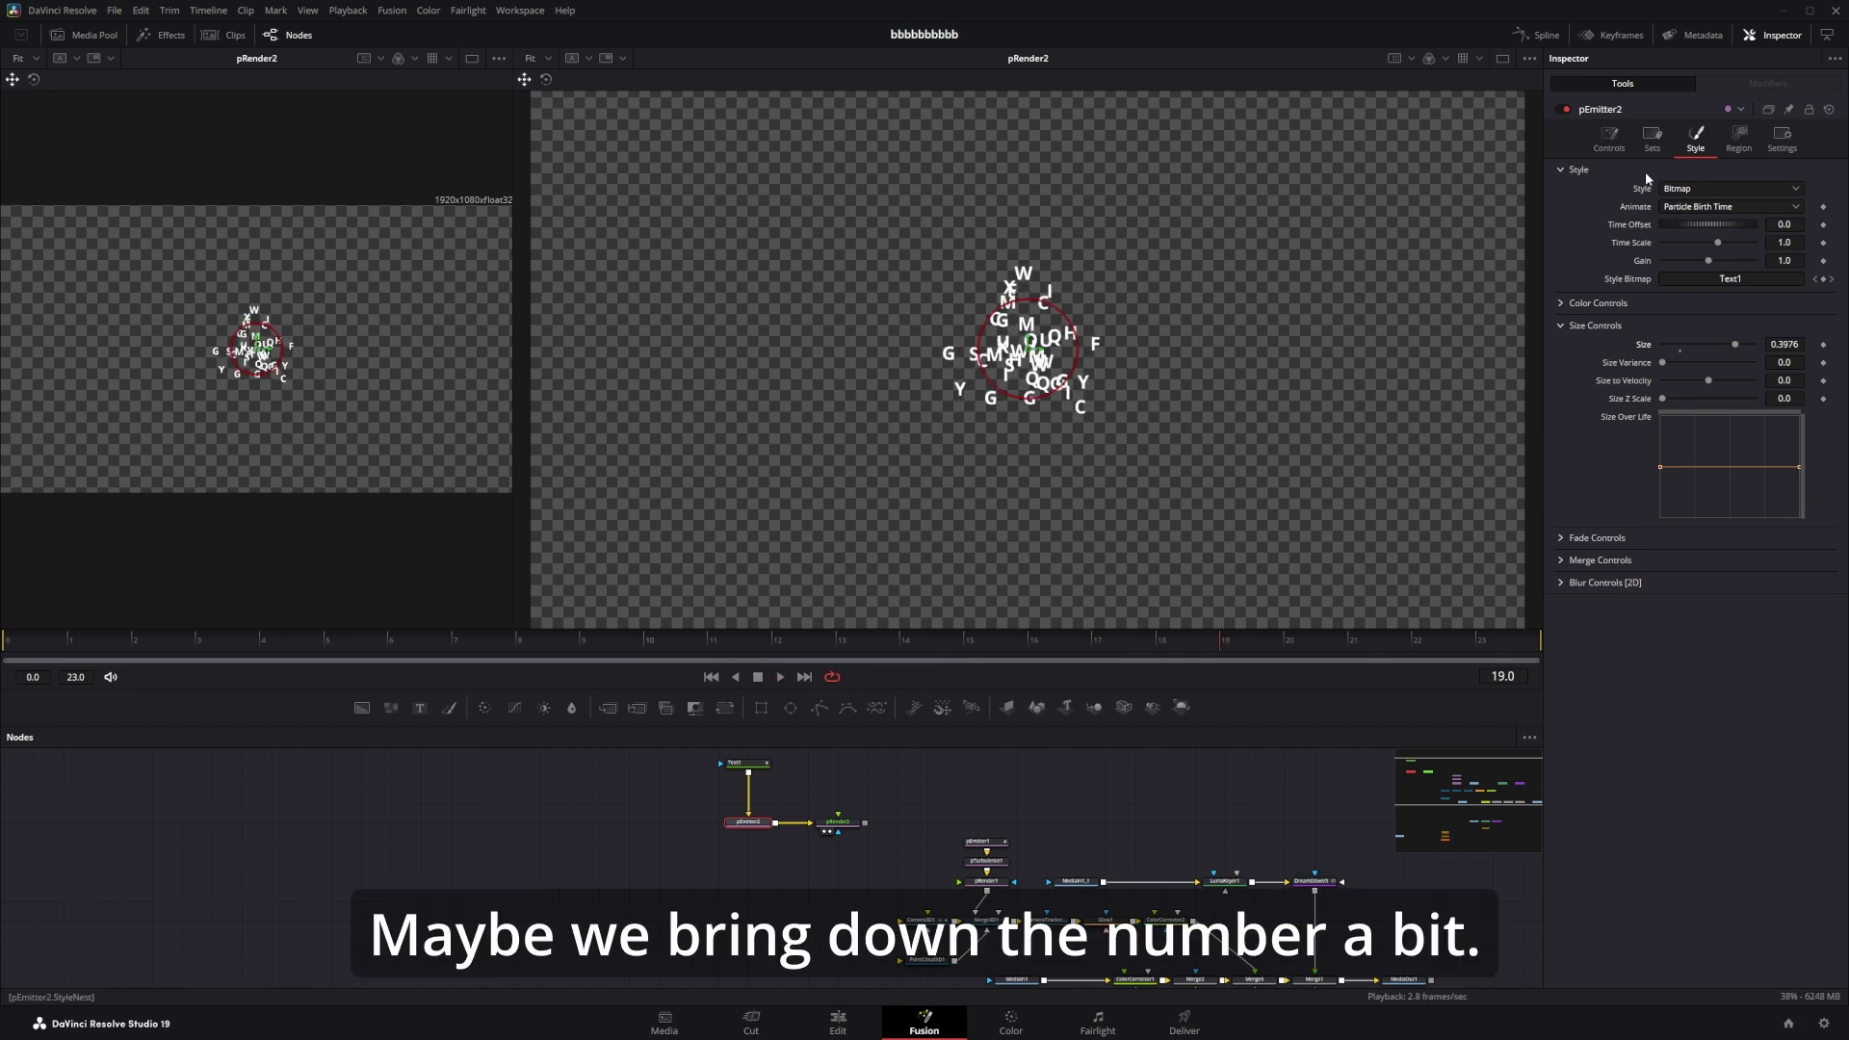
{"action": "left_click", "coordinate": [1606, 144]}
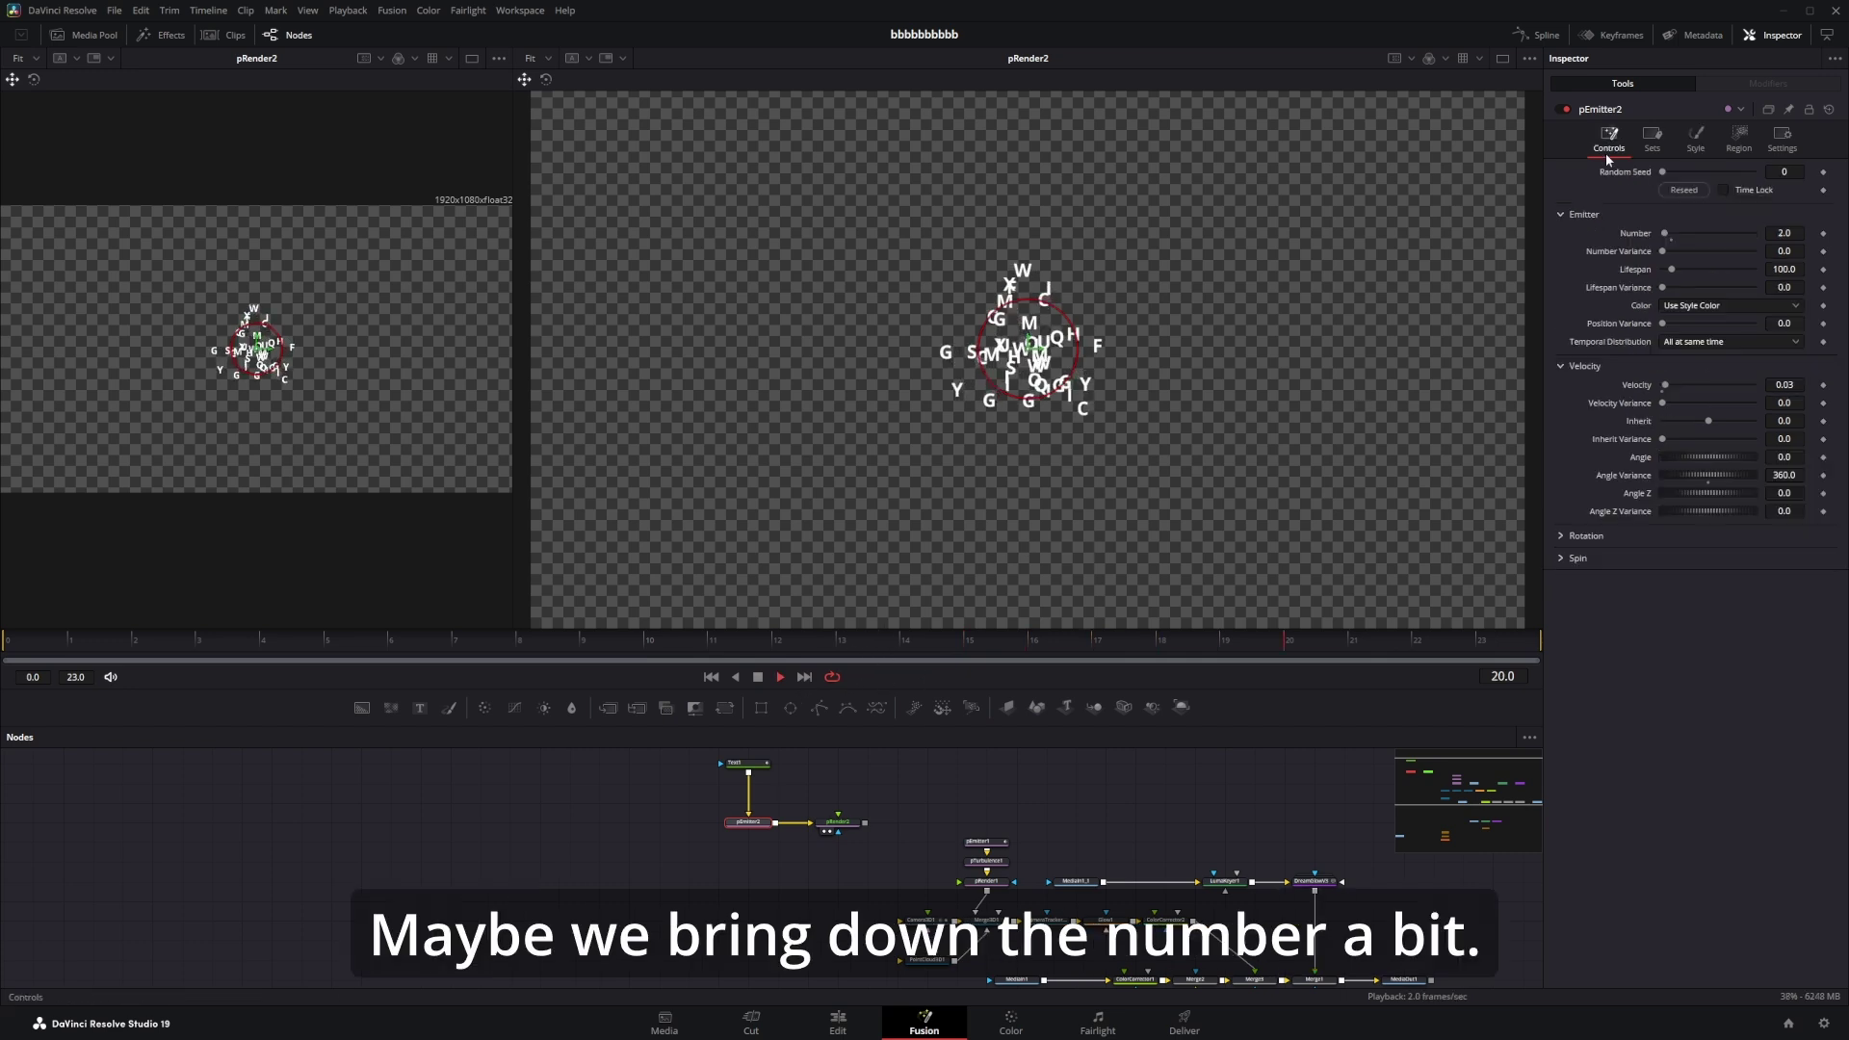
{"action": "double_click", "coordinate": [1791, 232]}
{"action": "type", "text": "1"}
{"action": "key", "text": "Return"}
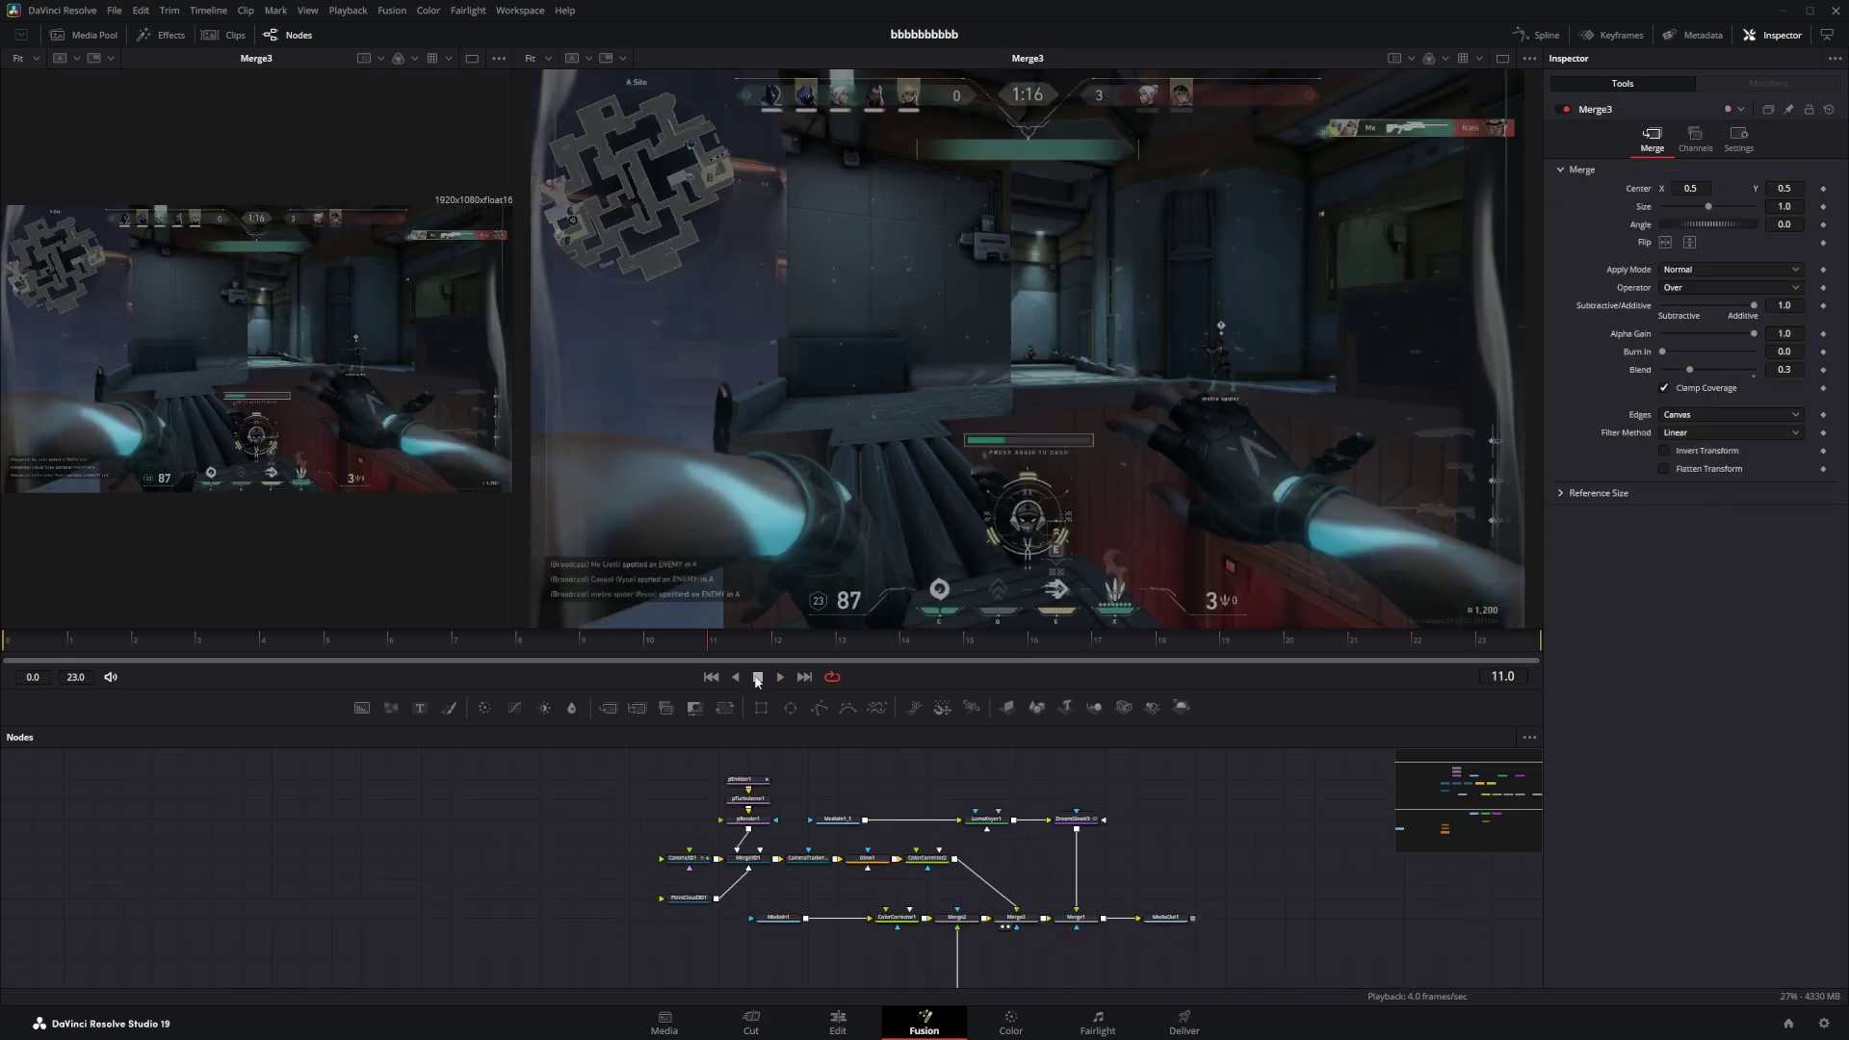
Duplicate the pEmitter1, pTurbulence1 and pRender1 nodes next to the original particle setup.
{"action": "left_click_drag", "start_coordinate": [750, 783], "coordinate": [752, 806]}
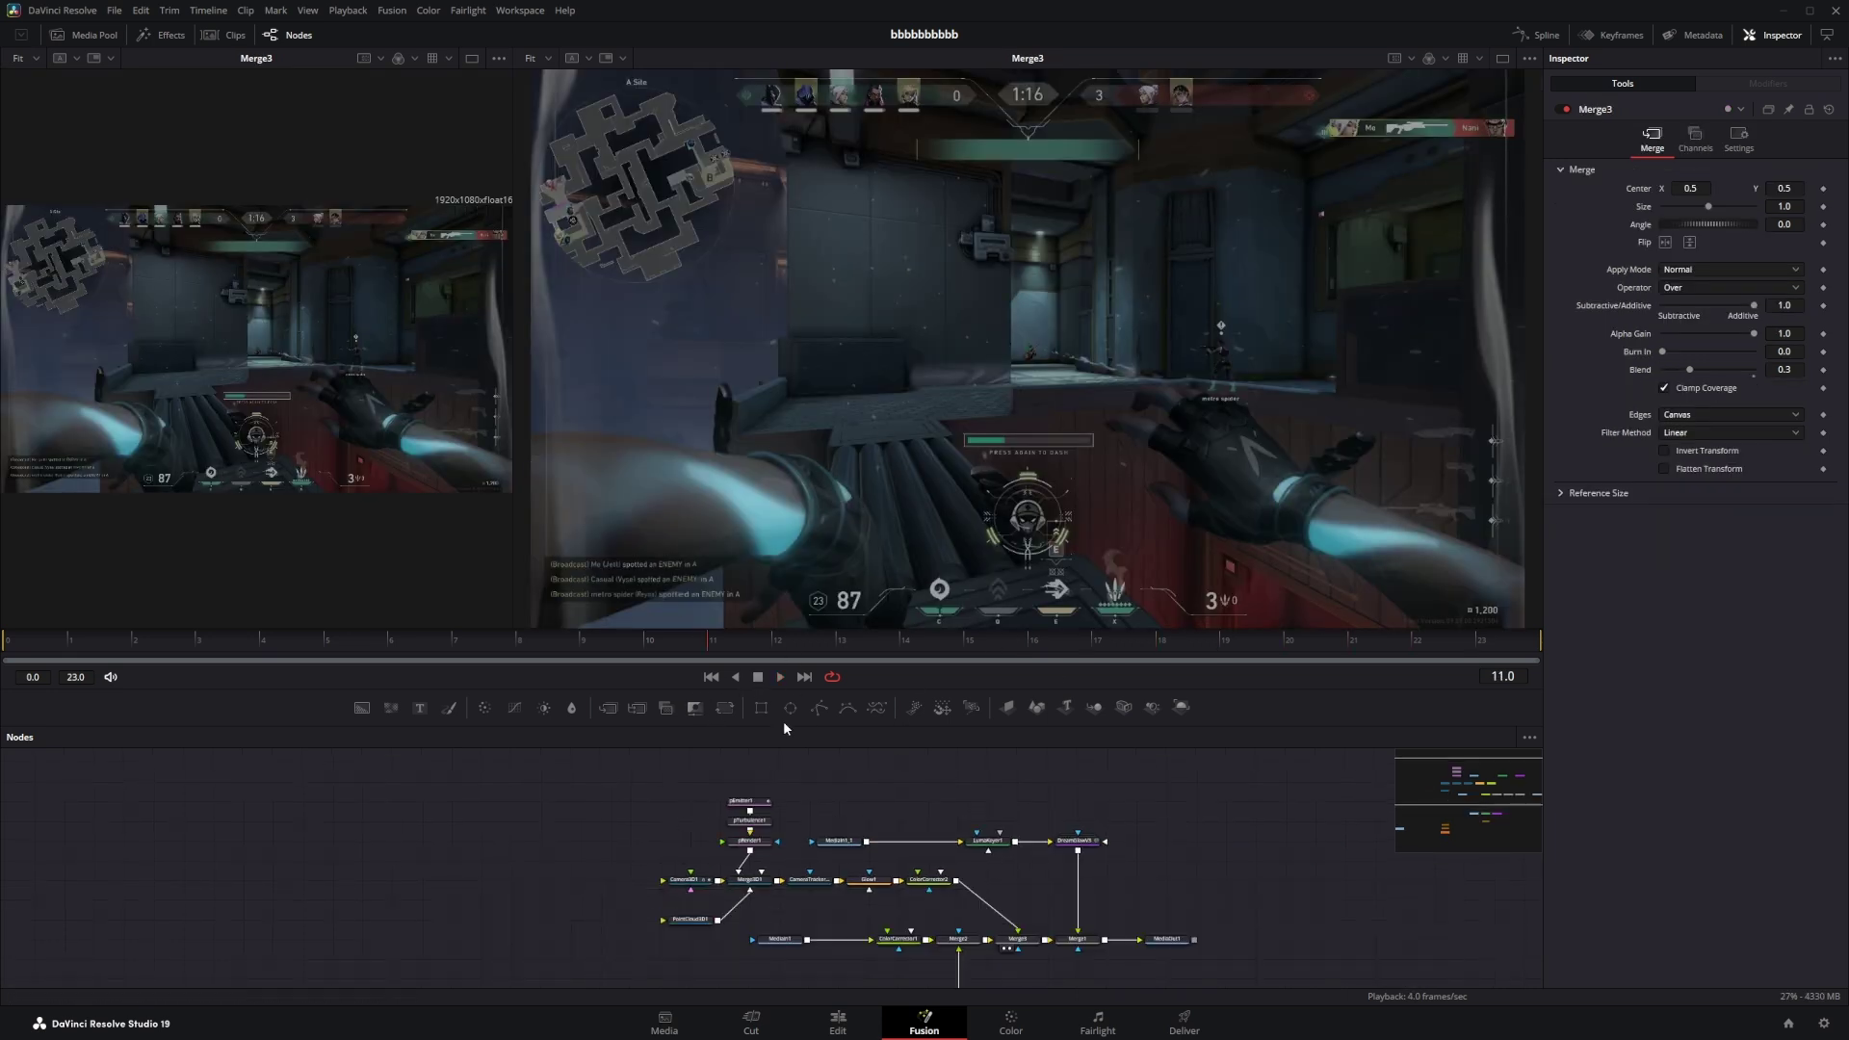
{"action": "left_click_drag", "start_coordinate": [669, 852], "coordinate": [776, 786]}
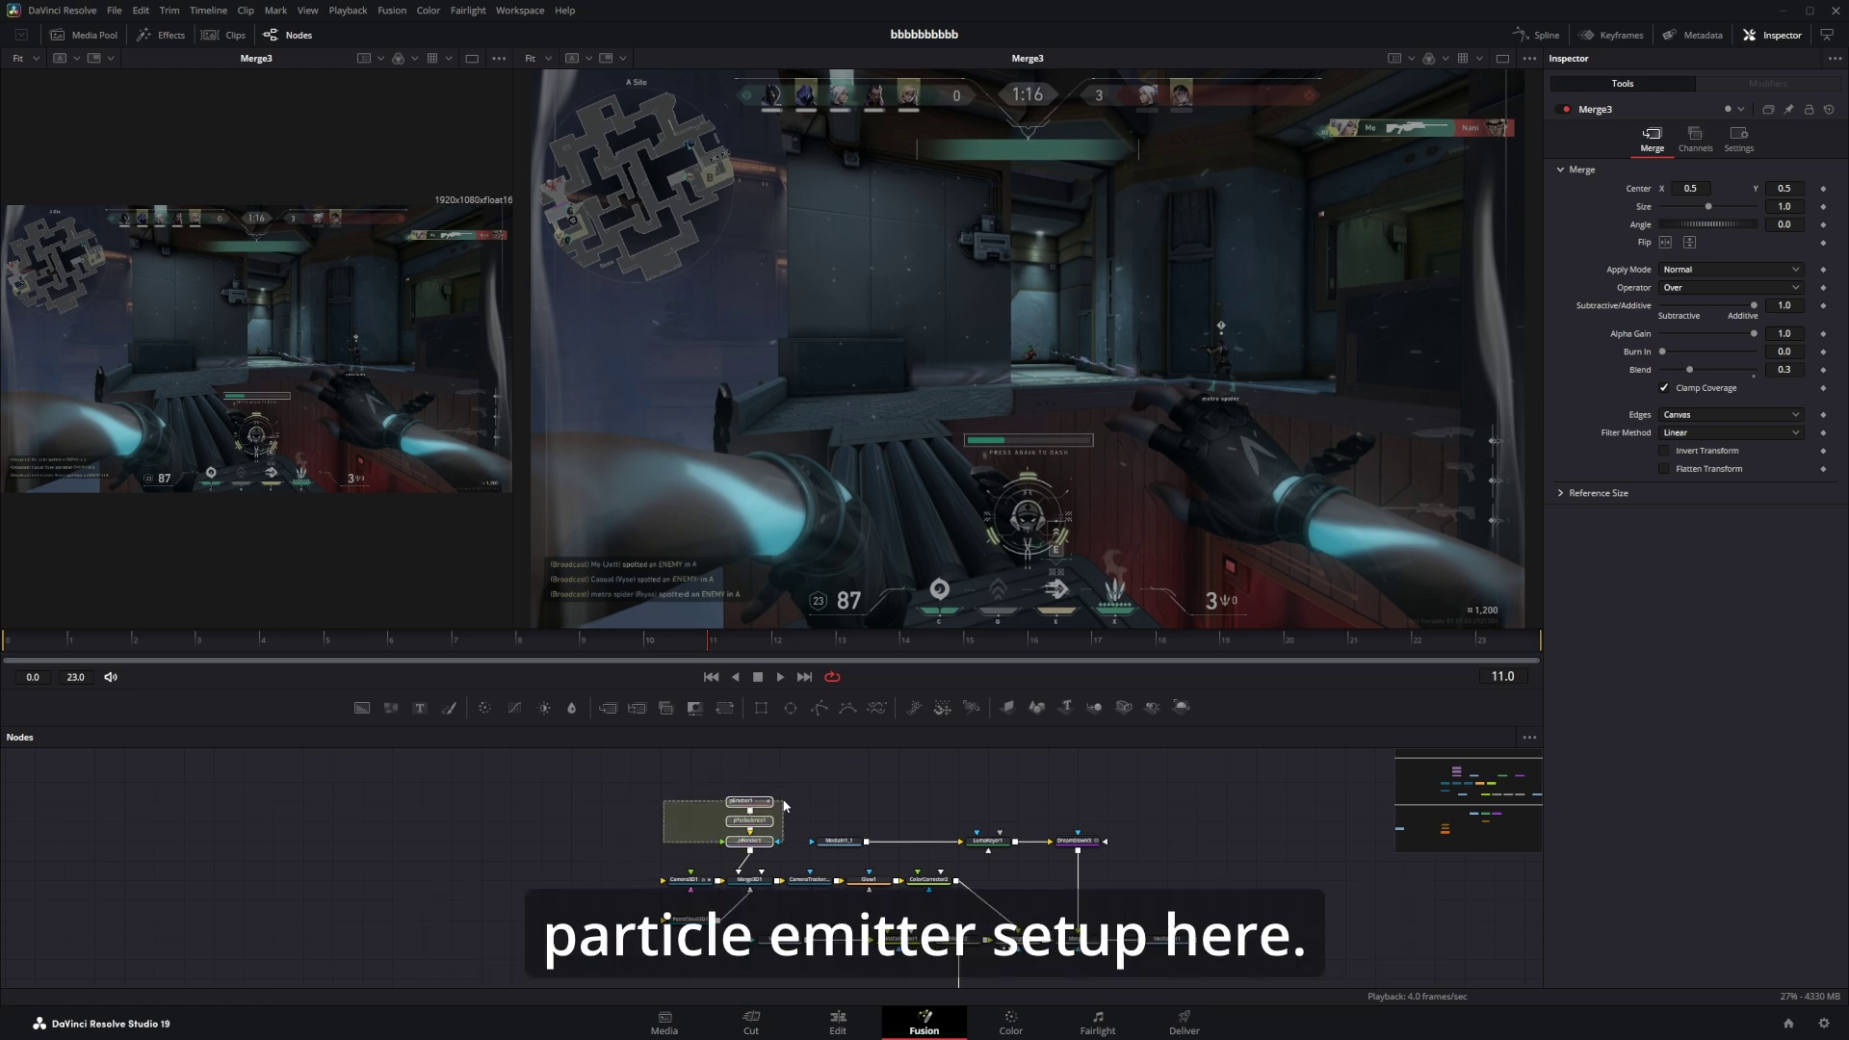
{"action": "key", "text": "ctrl+c"}
{"action": "left_click", "coordinate": [620, 824]}
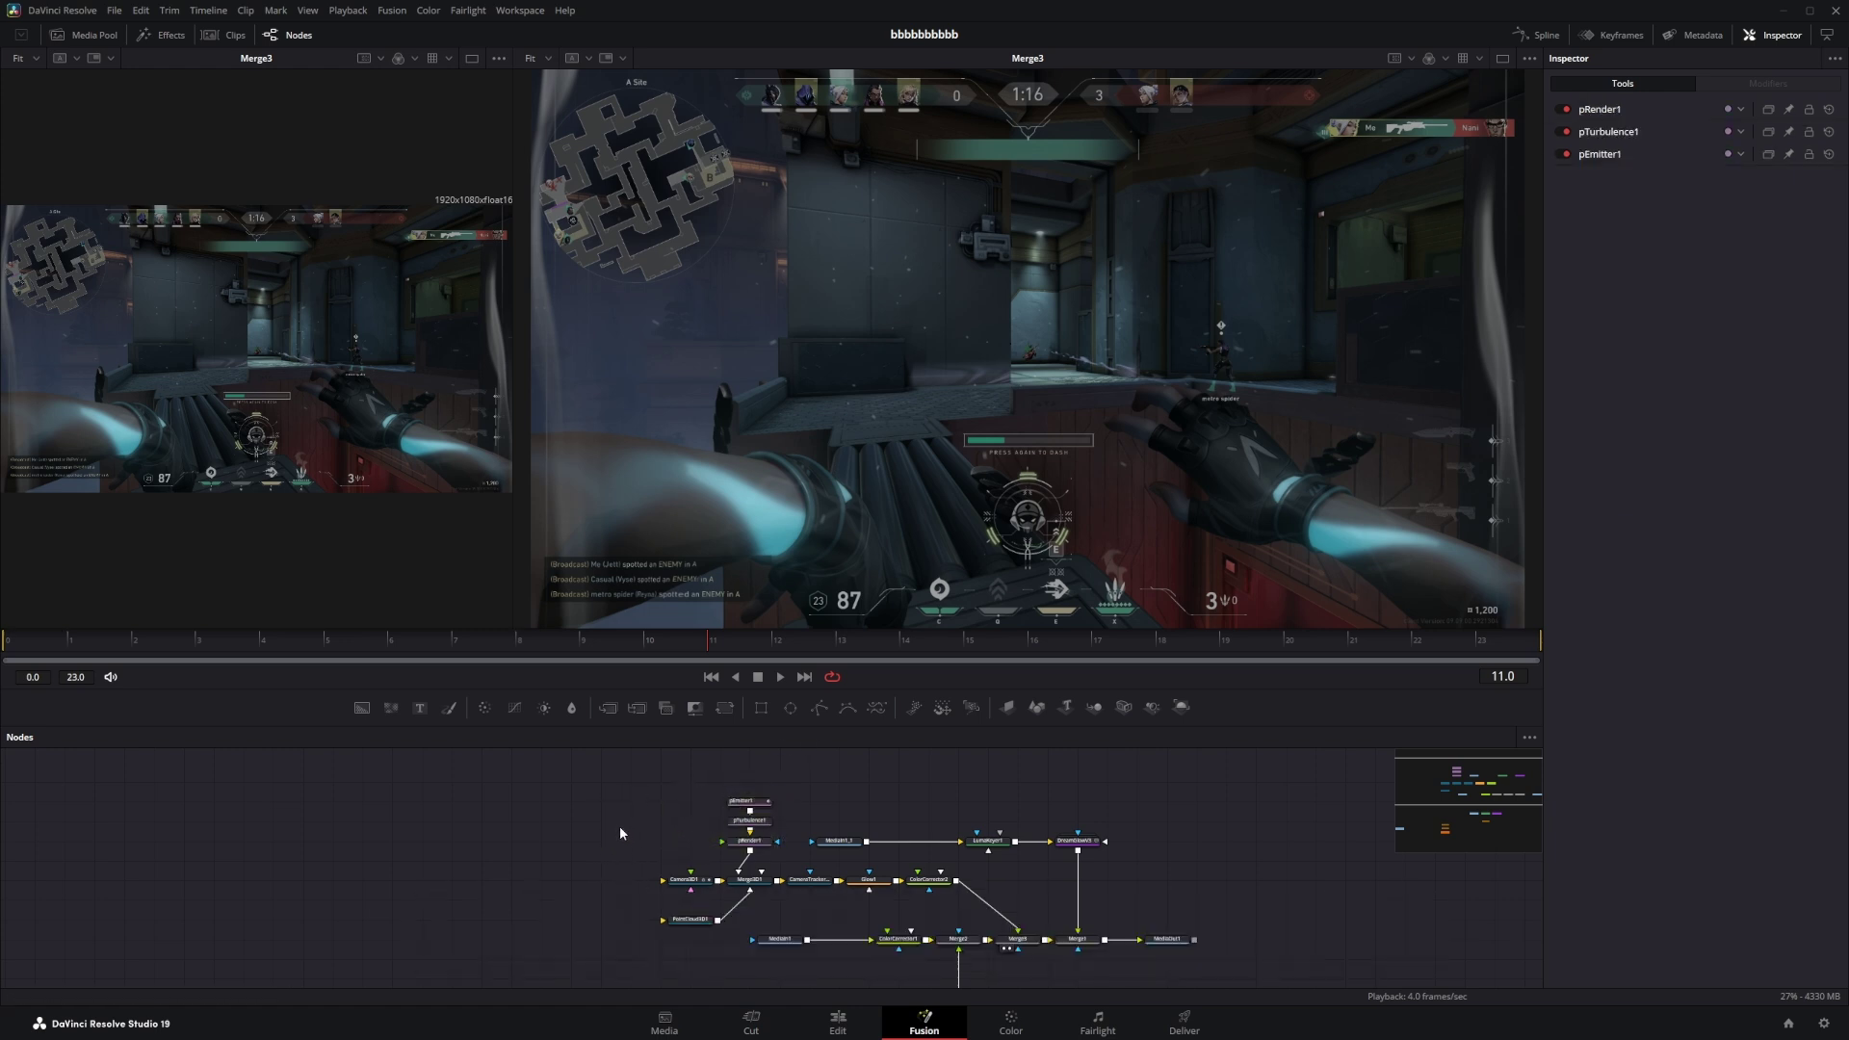
{"action": "key", "text": "ctrl+v"}
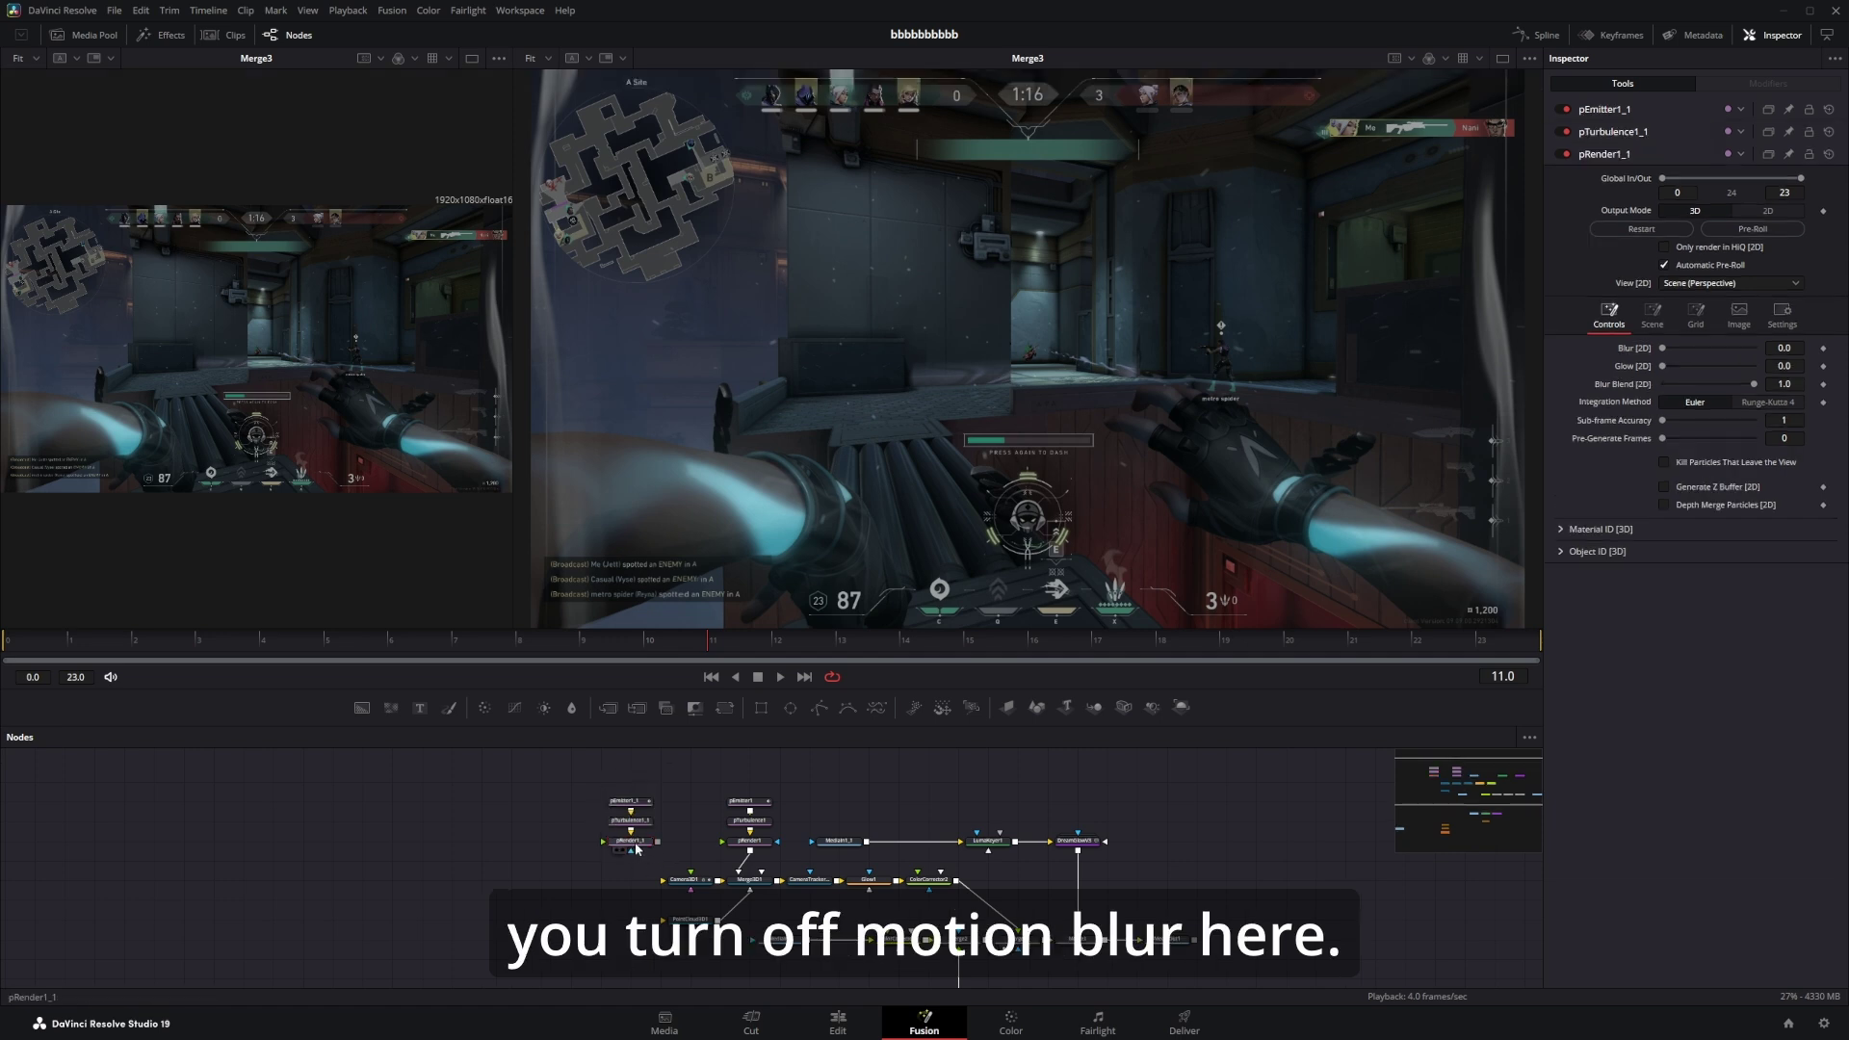
Turn off motion blur on pRender1_1 and connect its output to Merge3D1.
{"action": "left_click", "coordinate": [644, 842]}
{"action": "left_click", "coordinate": [1782, 273]}
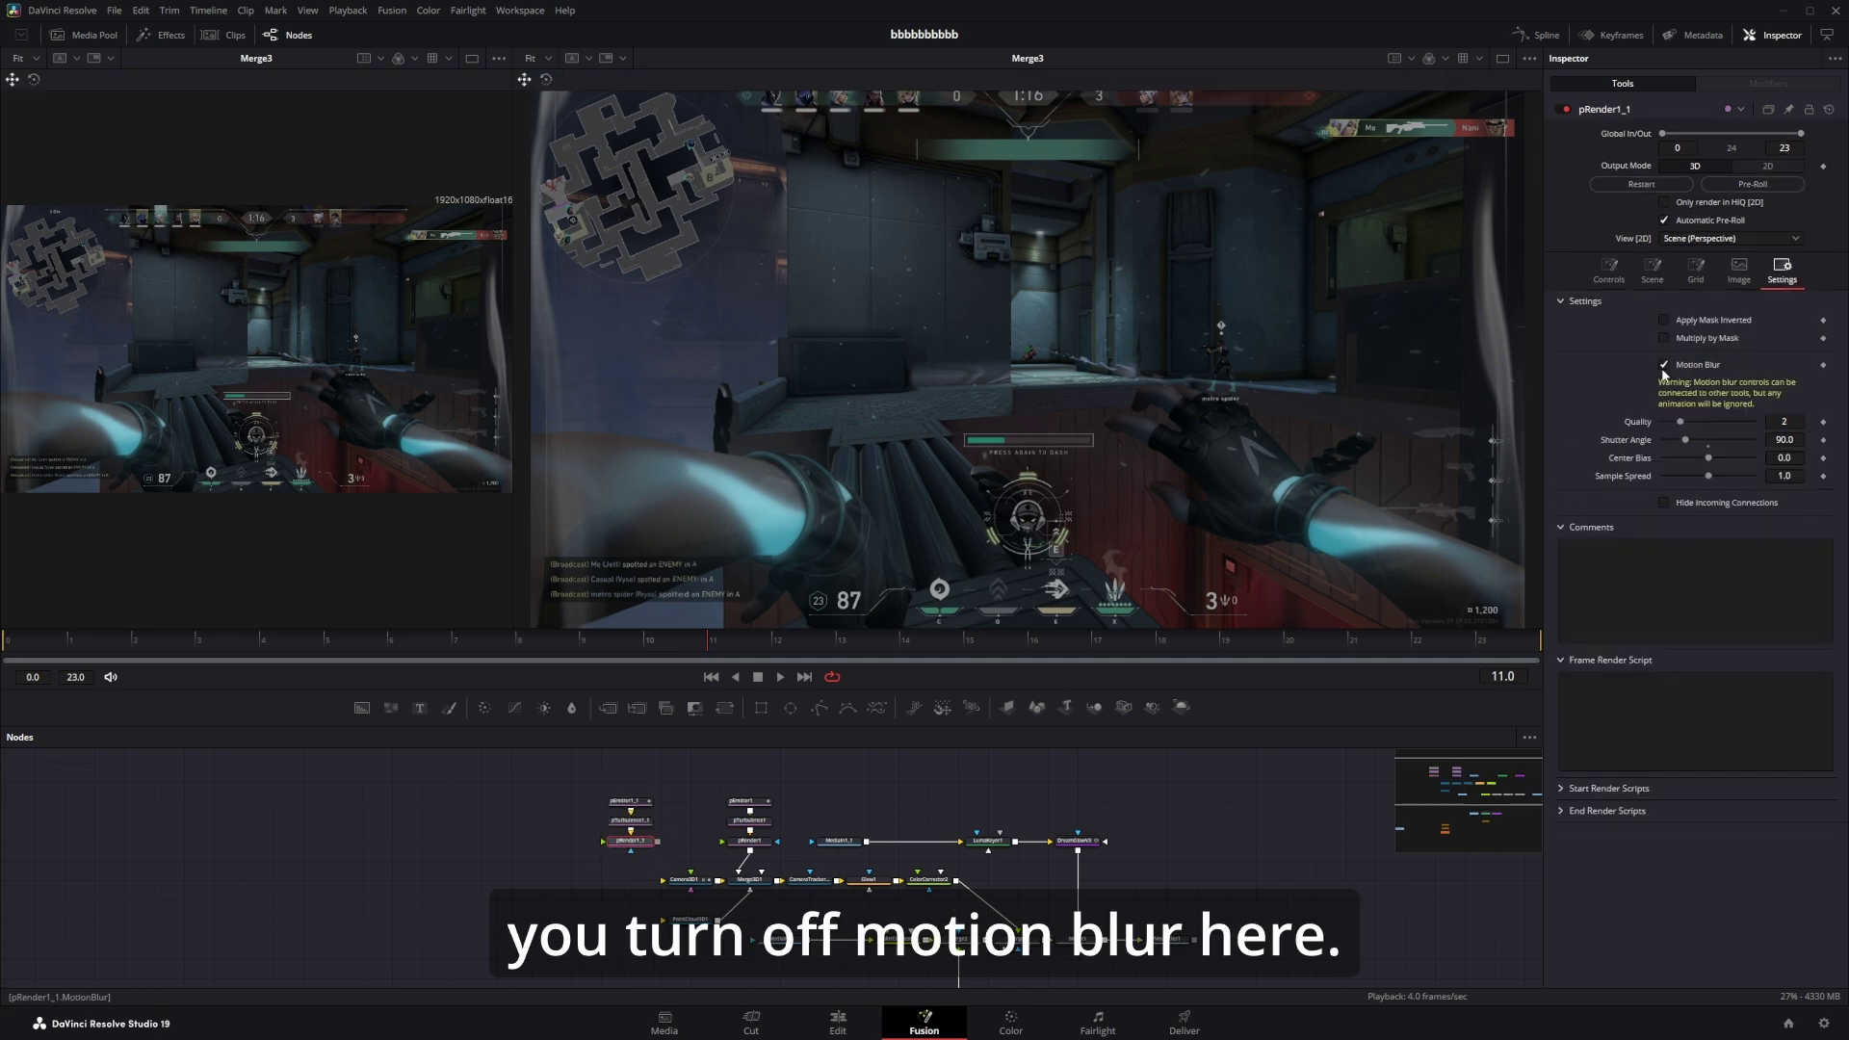
{"action": "left_click", "coordinate": [1663, 365]}
{"action": "left_click_drag", "start_coordinate": [657, 841], "coordinate": [739, 873]}
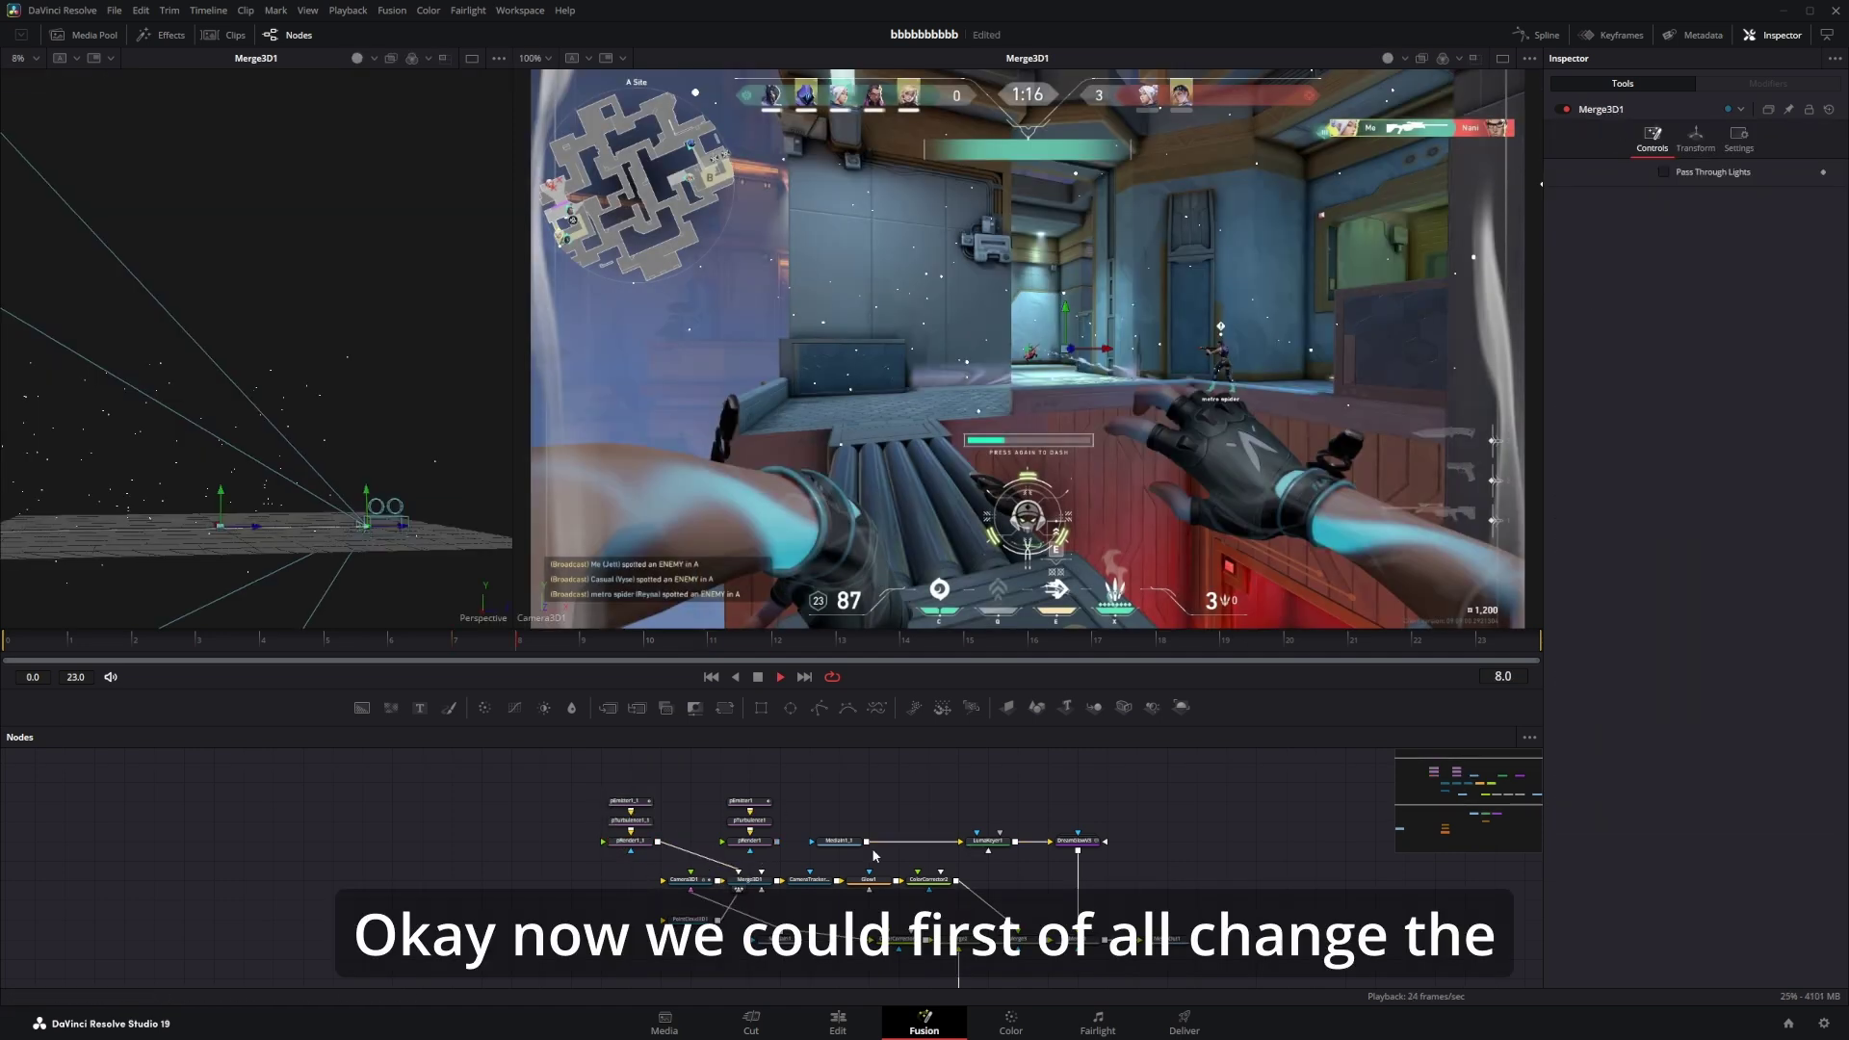
Change pEmitter1_1's region to Sphere and set the region size to 1.0.
{"action": "left_click", "coordinate": [635, 802]}
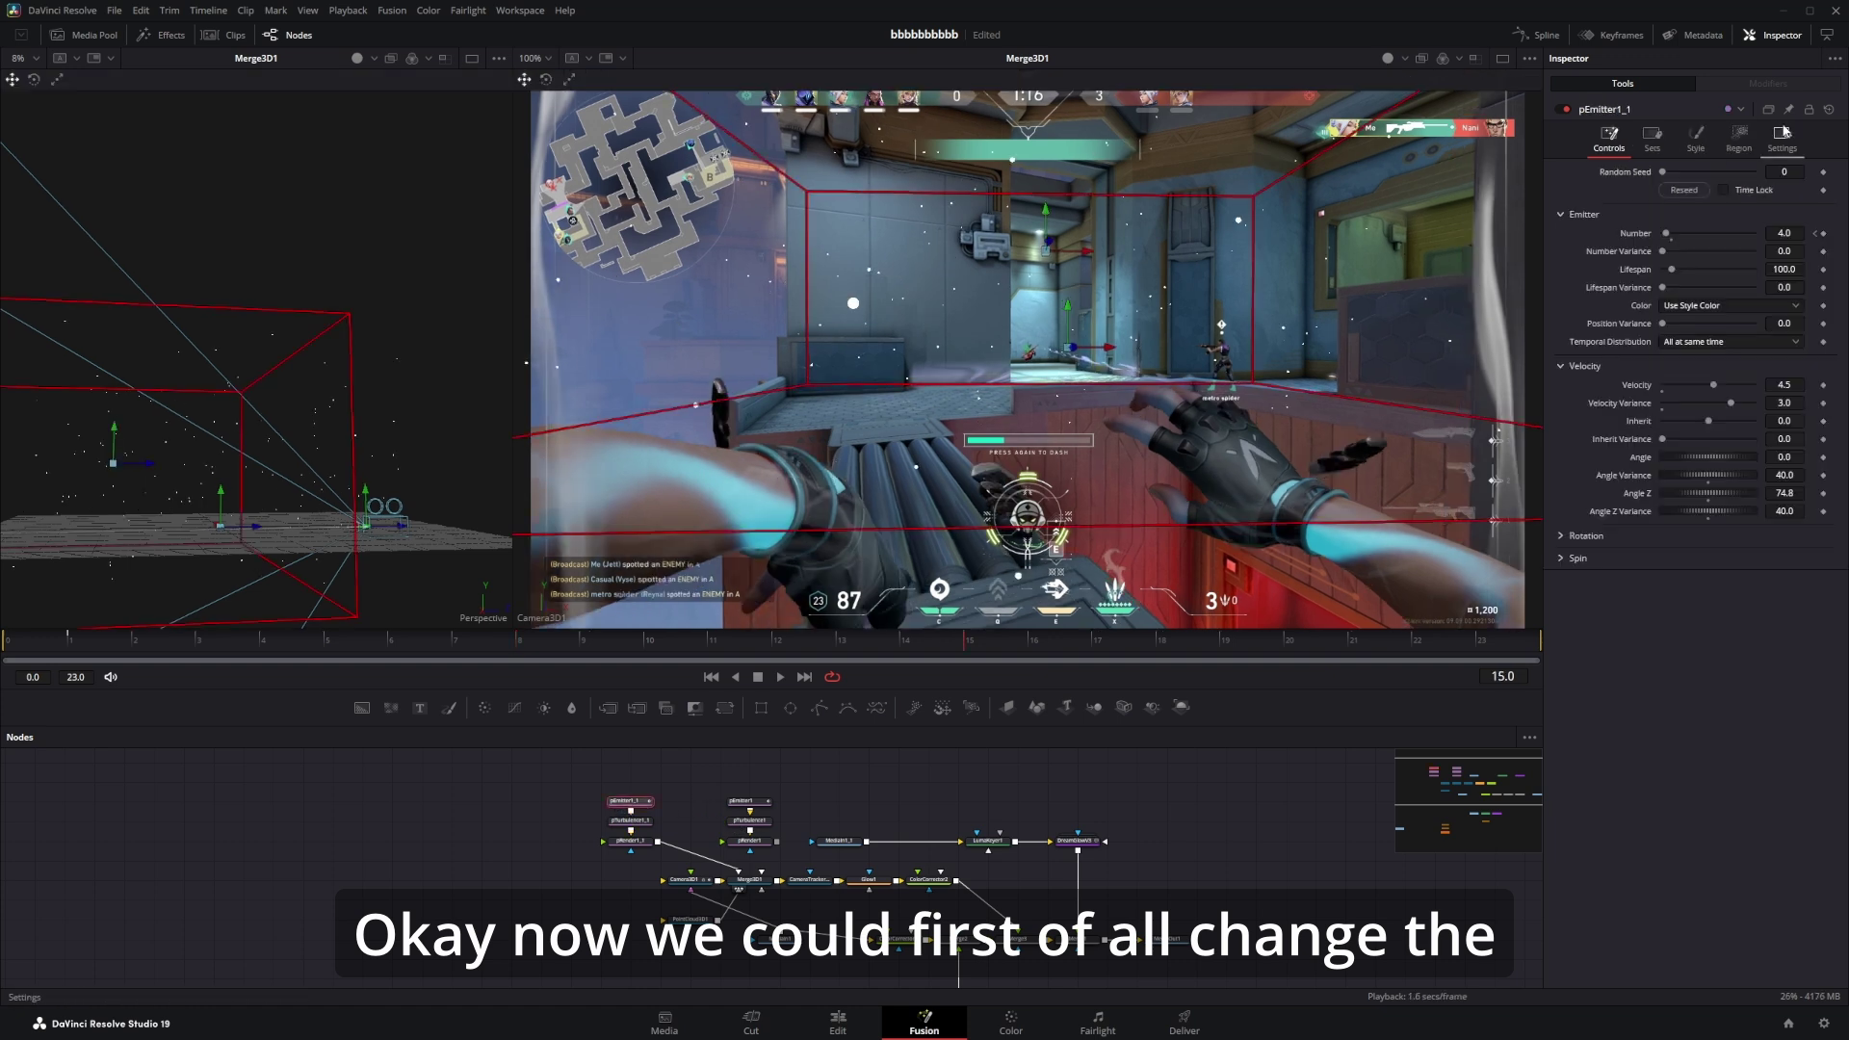
{"action": "left_click", "coordinate": [1738, 138]}
{"action": "left_click", "coordinate": [1700, 191]}
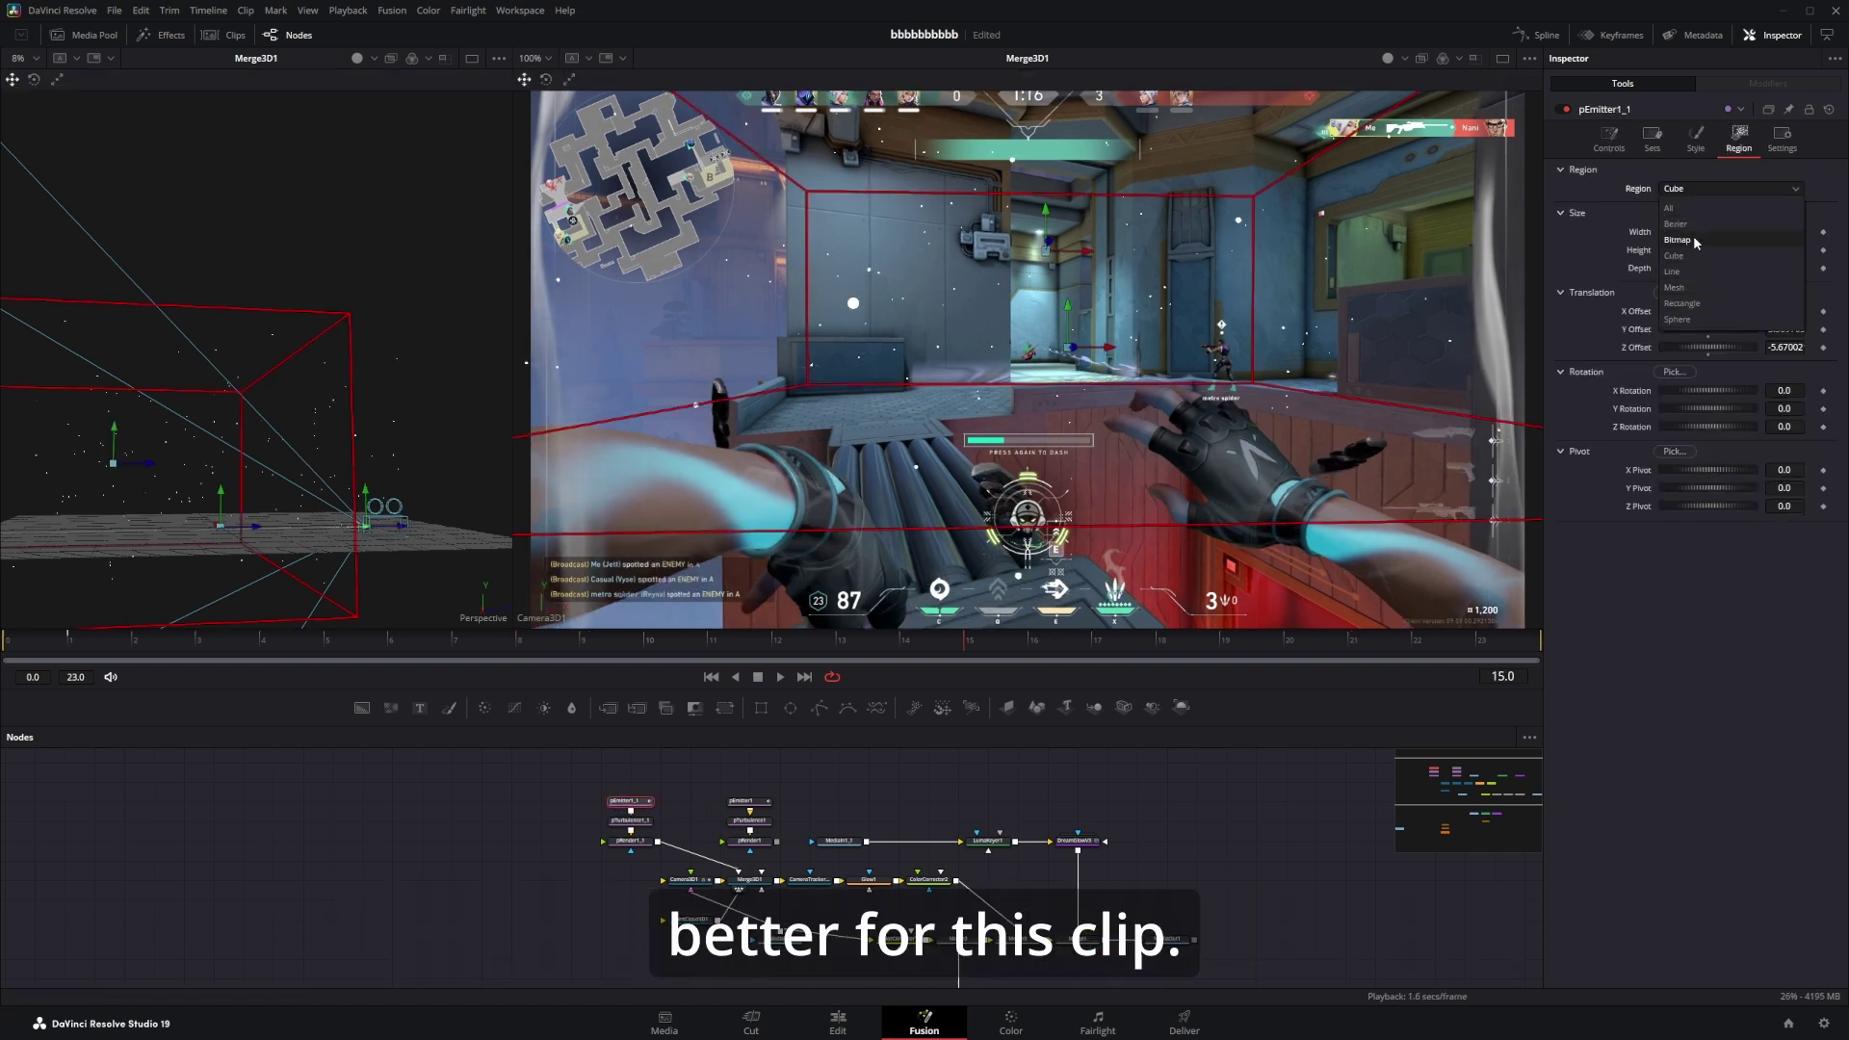
{"action": "left_click", "coordinate": [1676, 319]}
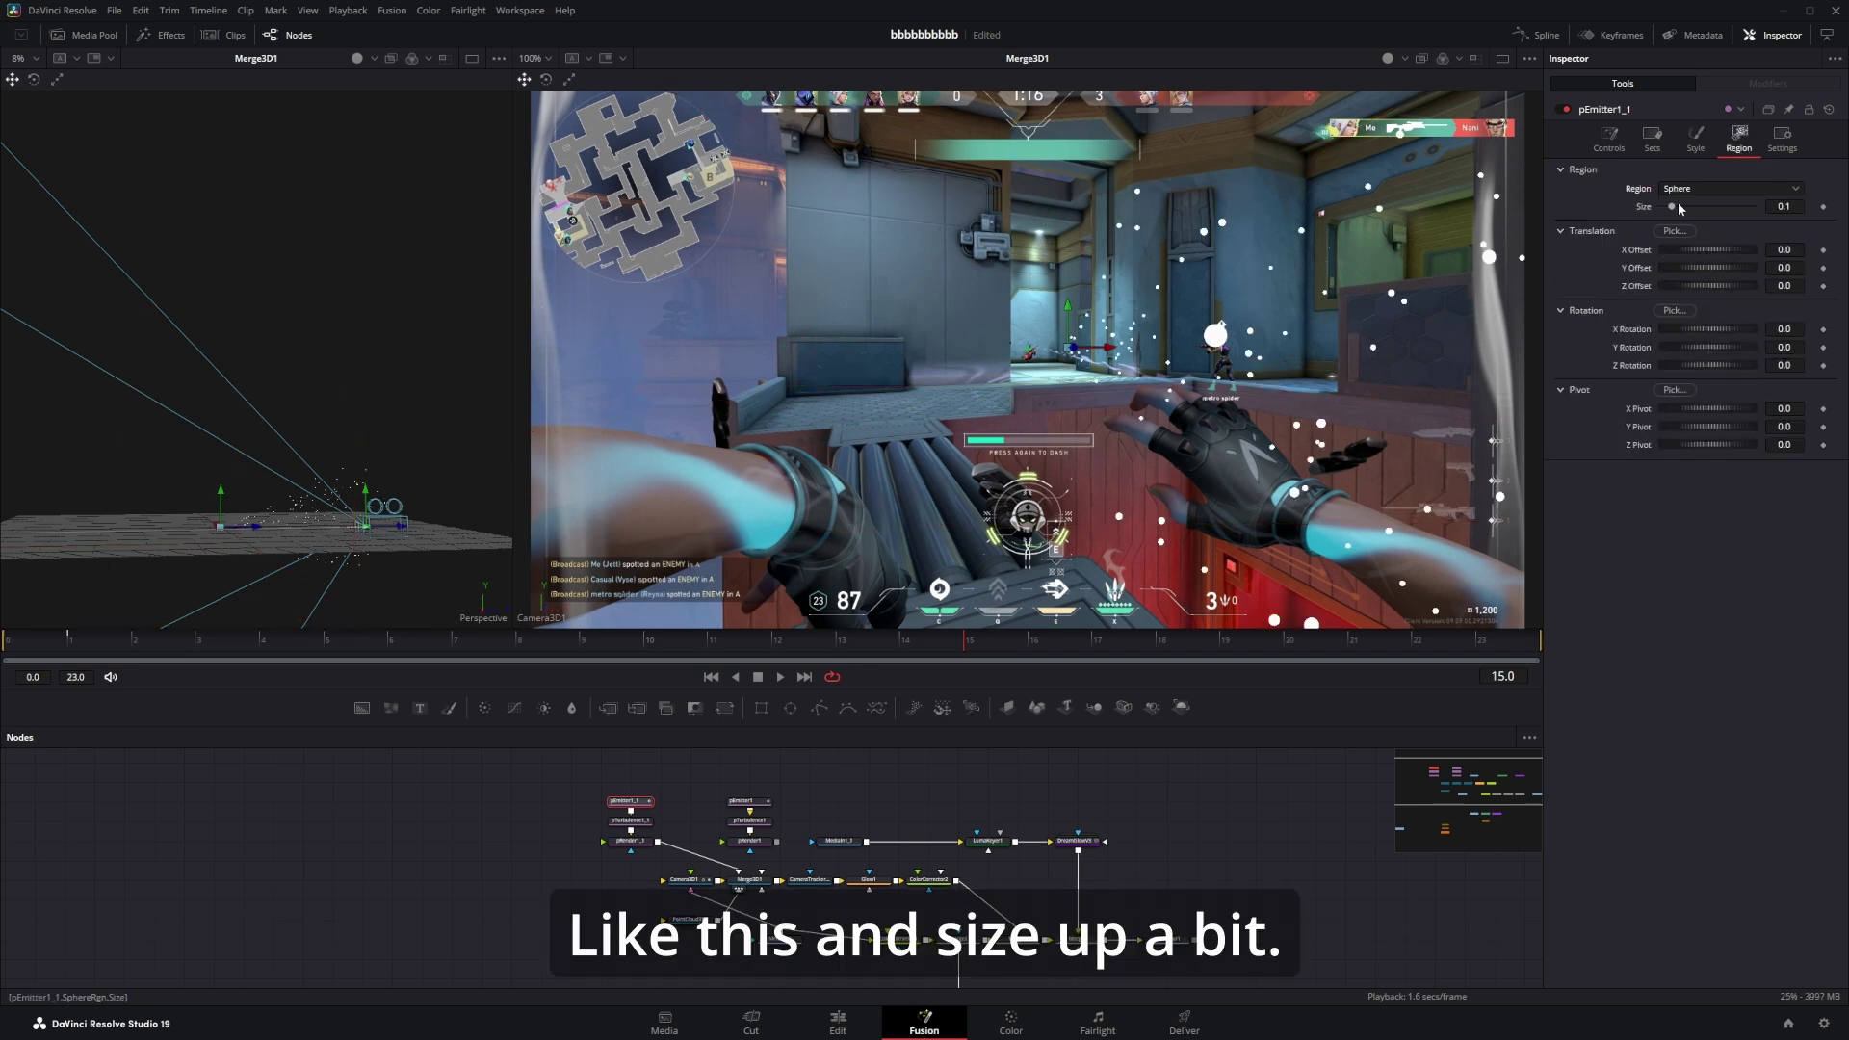
{"action": "left_click_drag", "start_coordinate": [1677, 202], "coordinate": [1754, 206]}
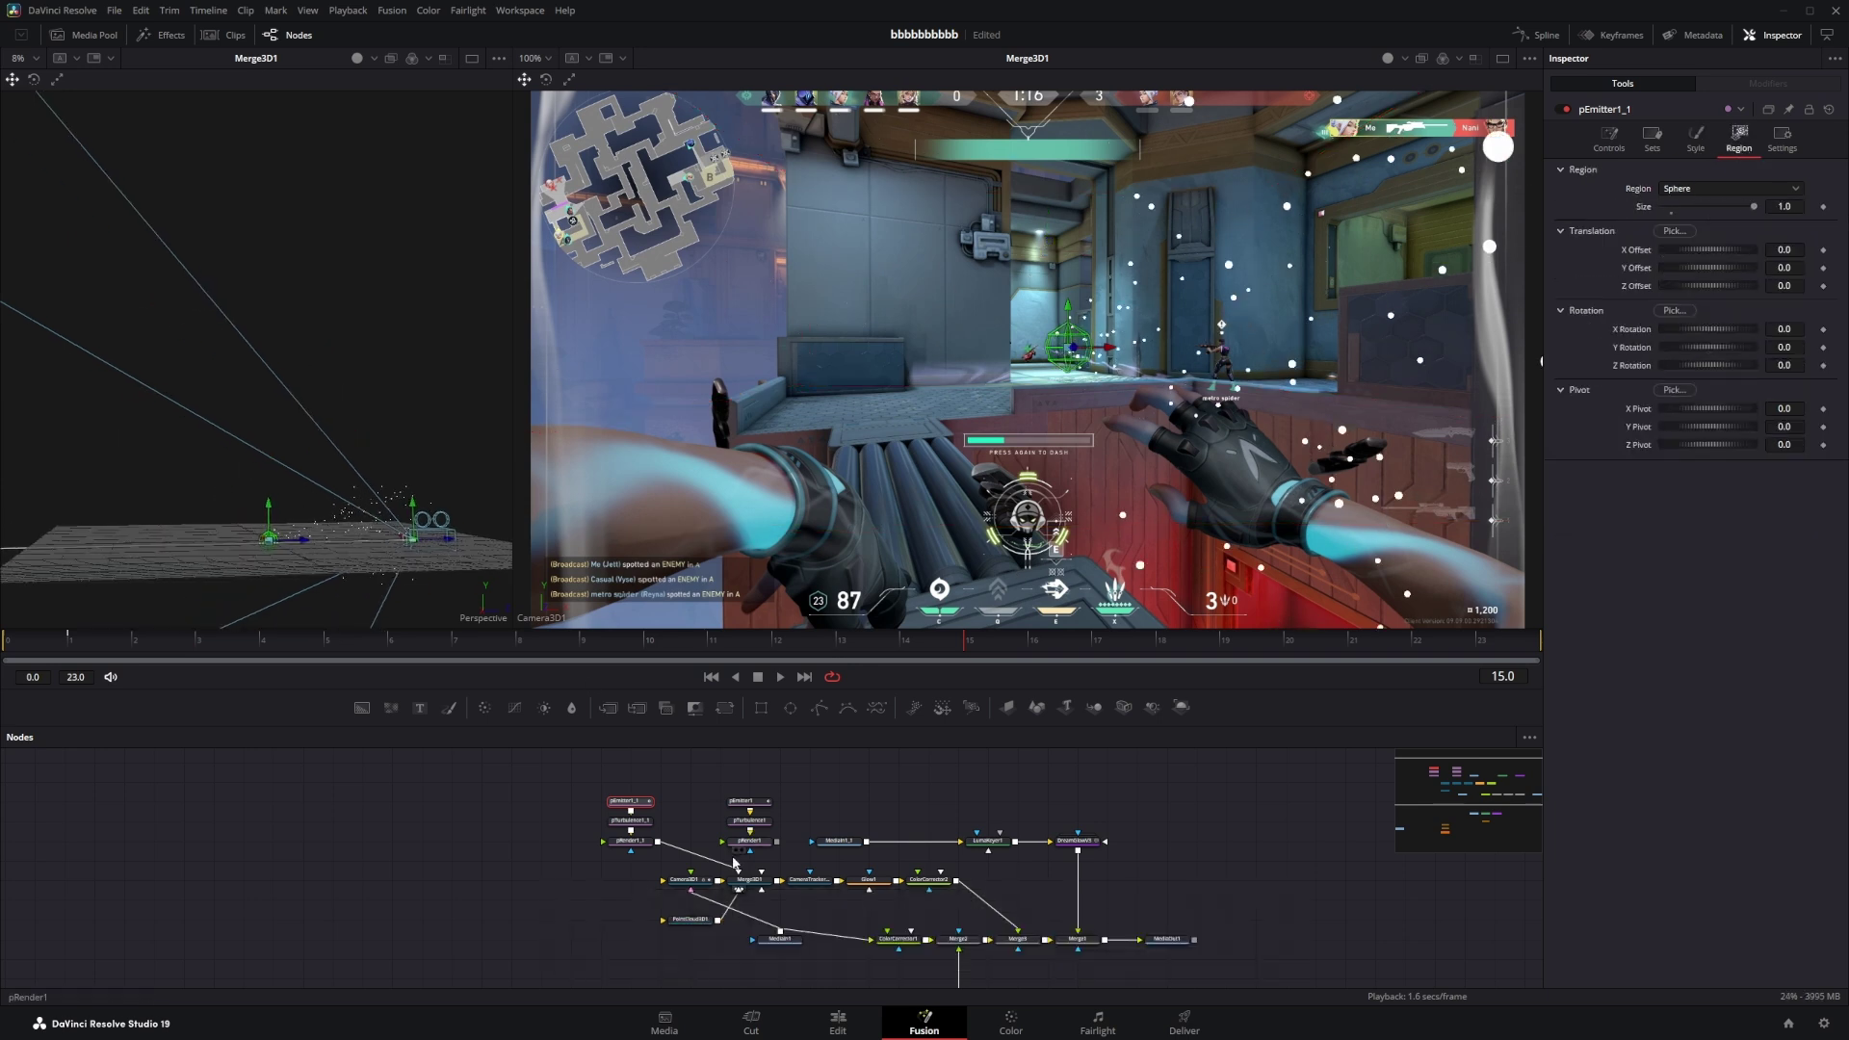
Offset pEmitter1_1's sphere region using the point cloud as reference, and set its number to 15 at frame 0 and velocity to 3.5.
{"action": "left_click", "coordinate": [690, 920]}
{"action": "left_click", "coordinate": [630, 801]}
{"action": "left_click_drag", "start_coordinate": [1707, 285], "coordinate": [1676, 285]}
{"action": "left_click_drag", "start_coordinate": [1707, 268], "coordinate": [1733, 268]}
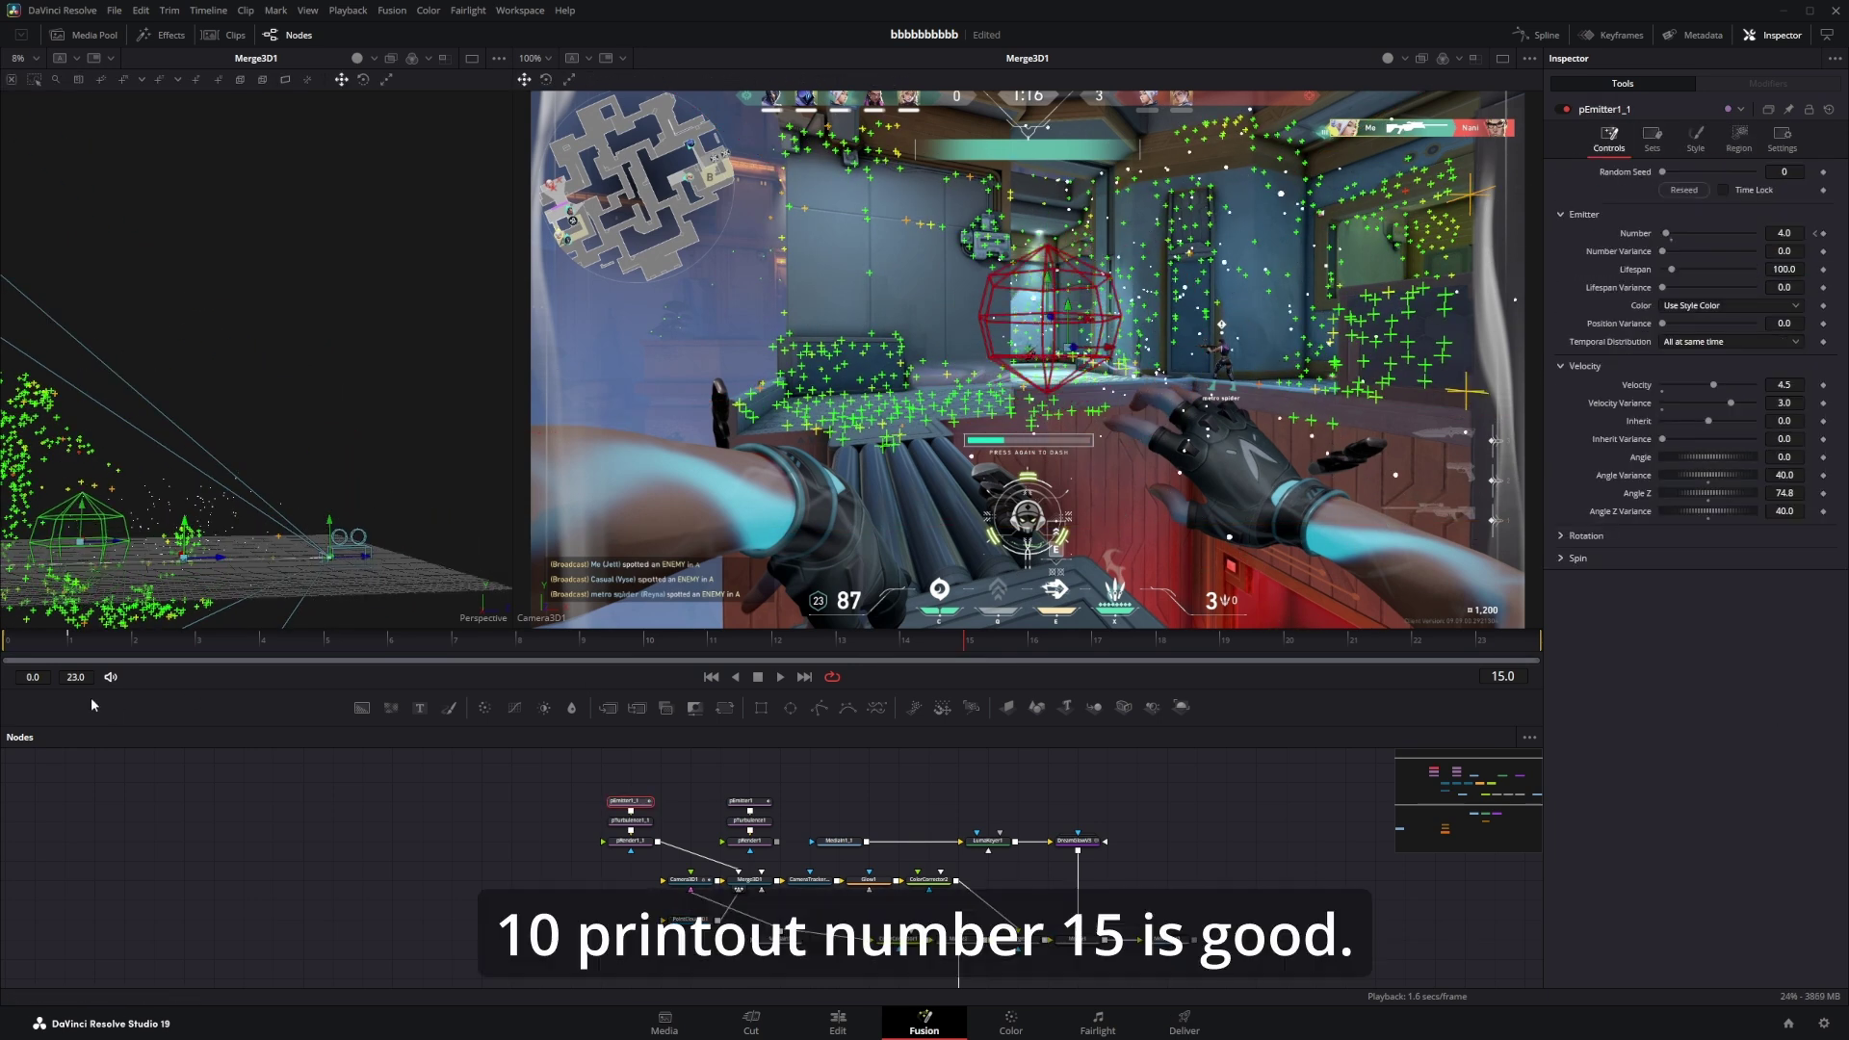
{"action": "left_click", "coordinate": [34, 648]}
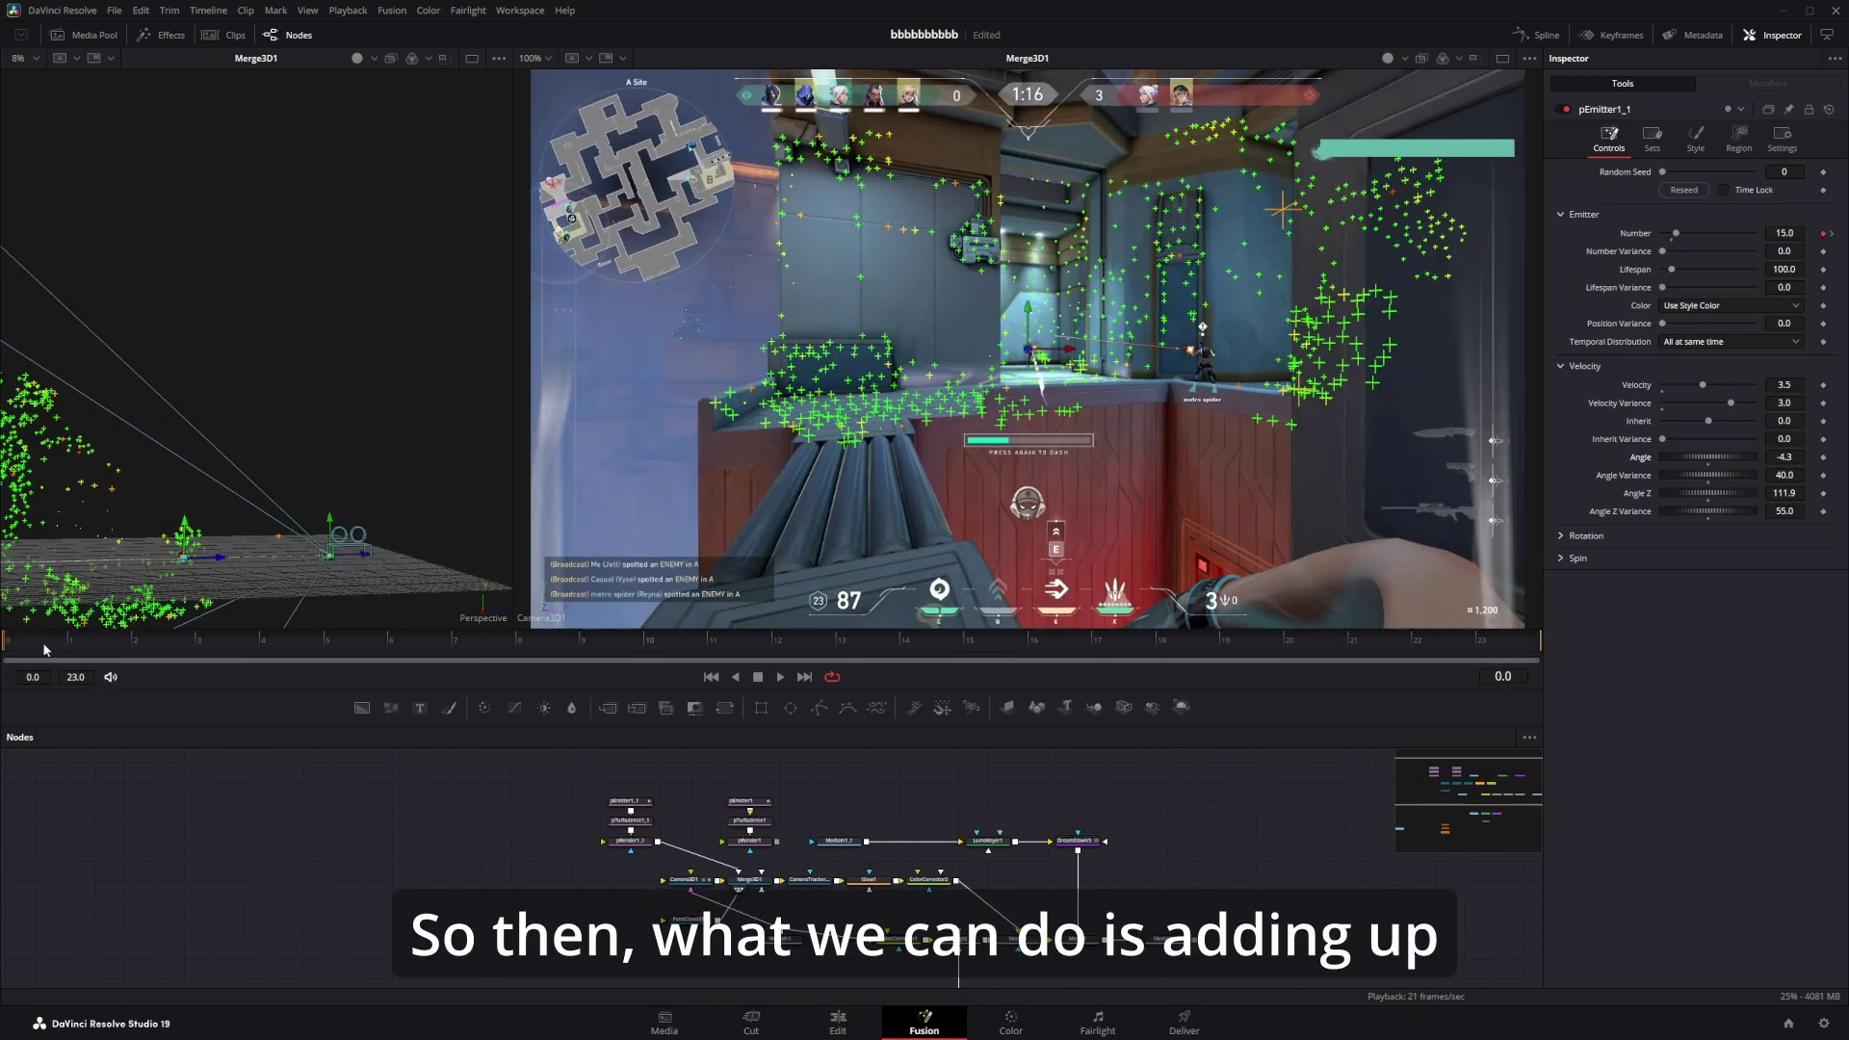
Add a Replicate 3D node between pRender1_1 and Merge3D1.
{"action": "left_click", "coordinate": [642, 845]}
{"action": "key", "text": "shift+space"}
{"action": "type", "text": "rep"}
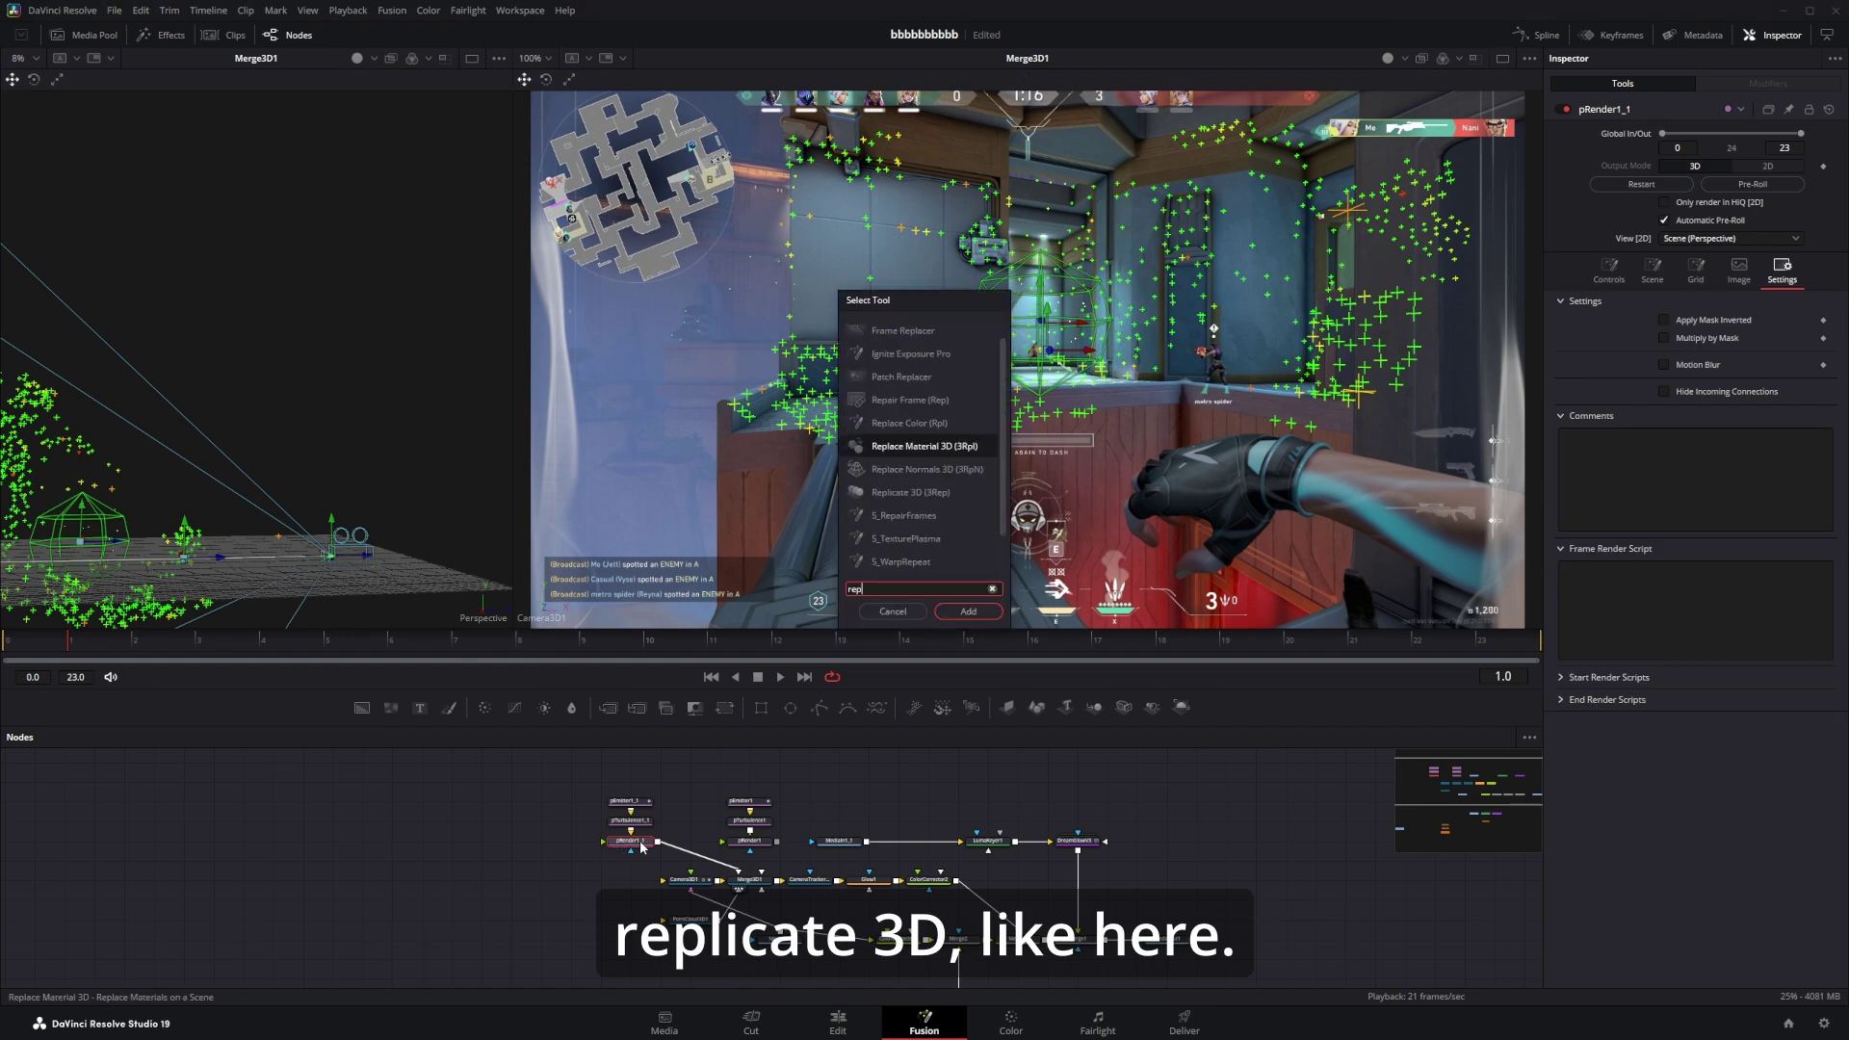
{"action": "type", "text": "lica"}
{"action": "key", "text": "Return"}
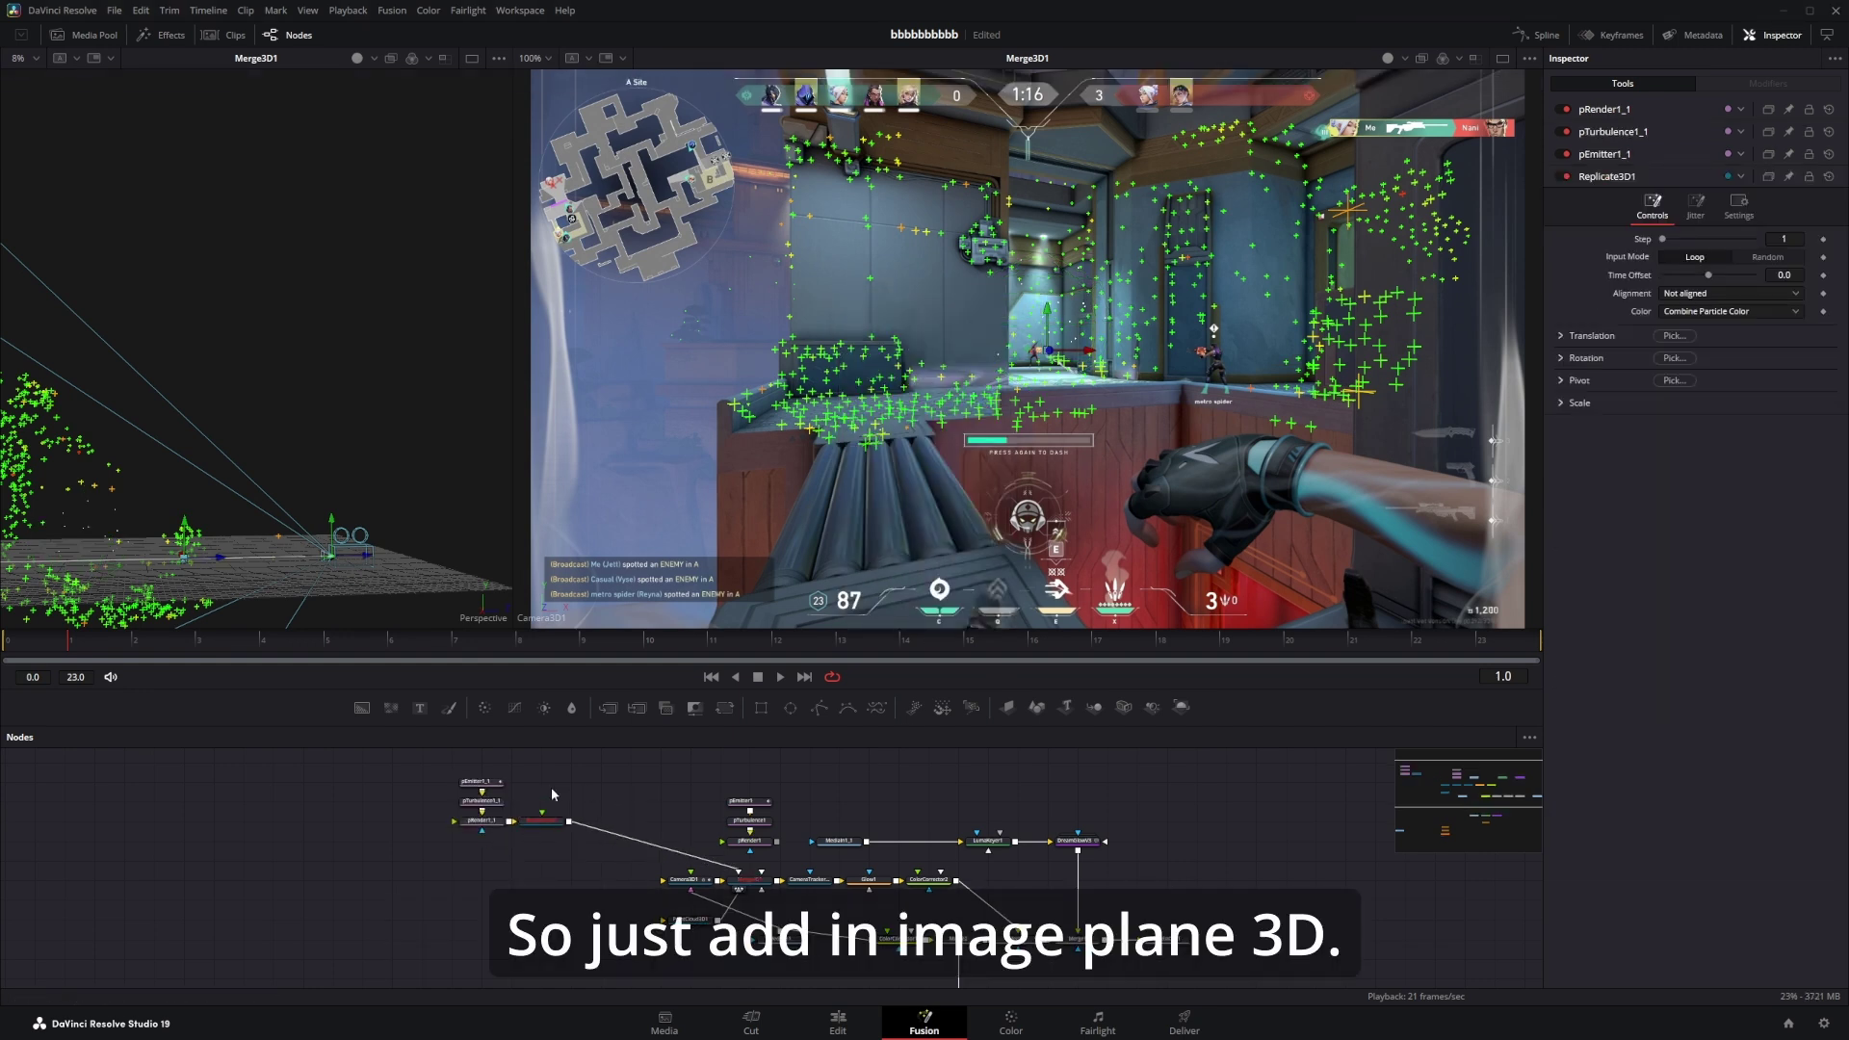
Add an Image Plane 3D node and connect it to Replicate3D1's input.
{"action": "key", "text": "shift+space"}
{"action": "type", "text": "Image"}
{"action": "key", "text": "Return"}
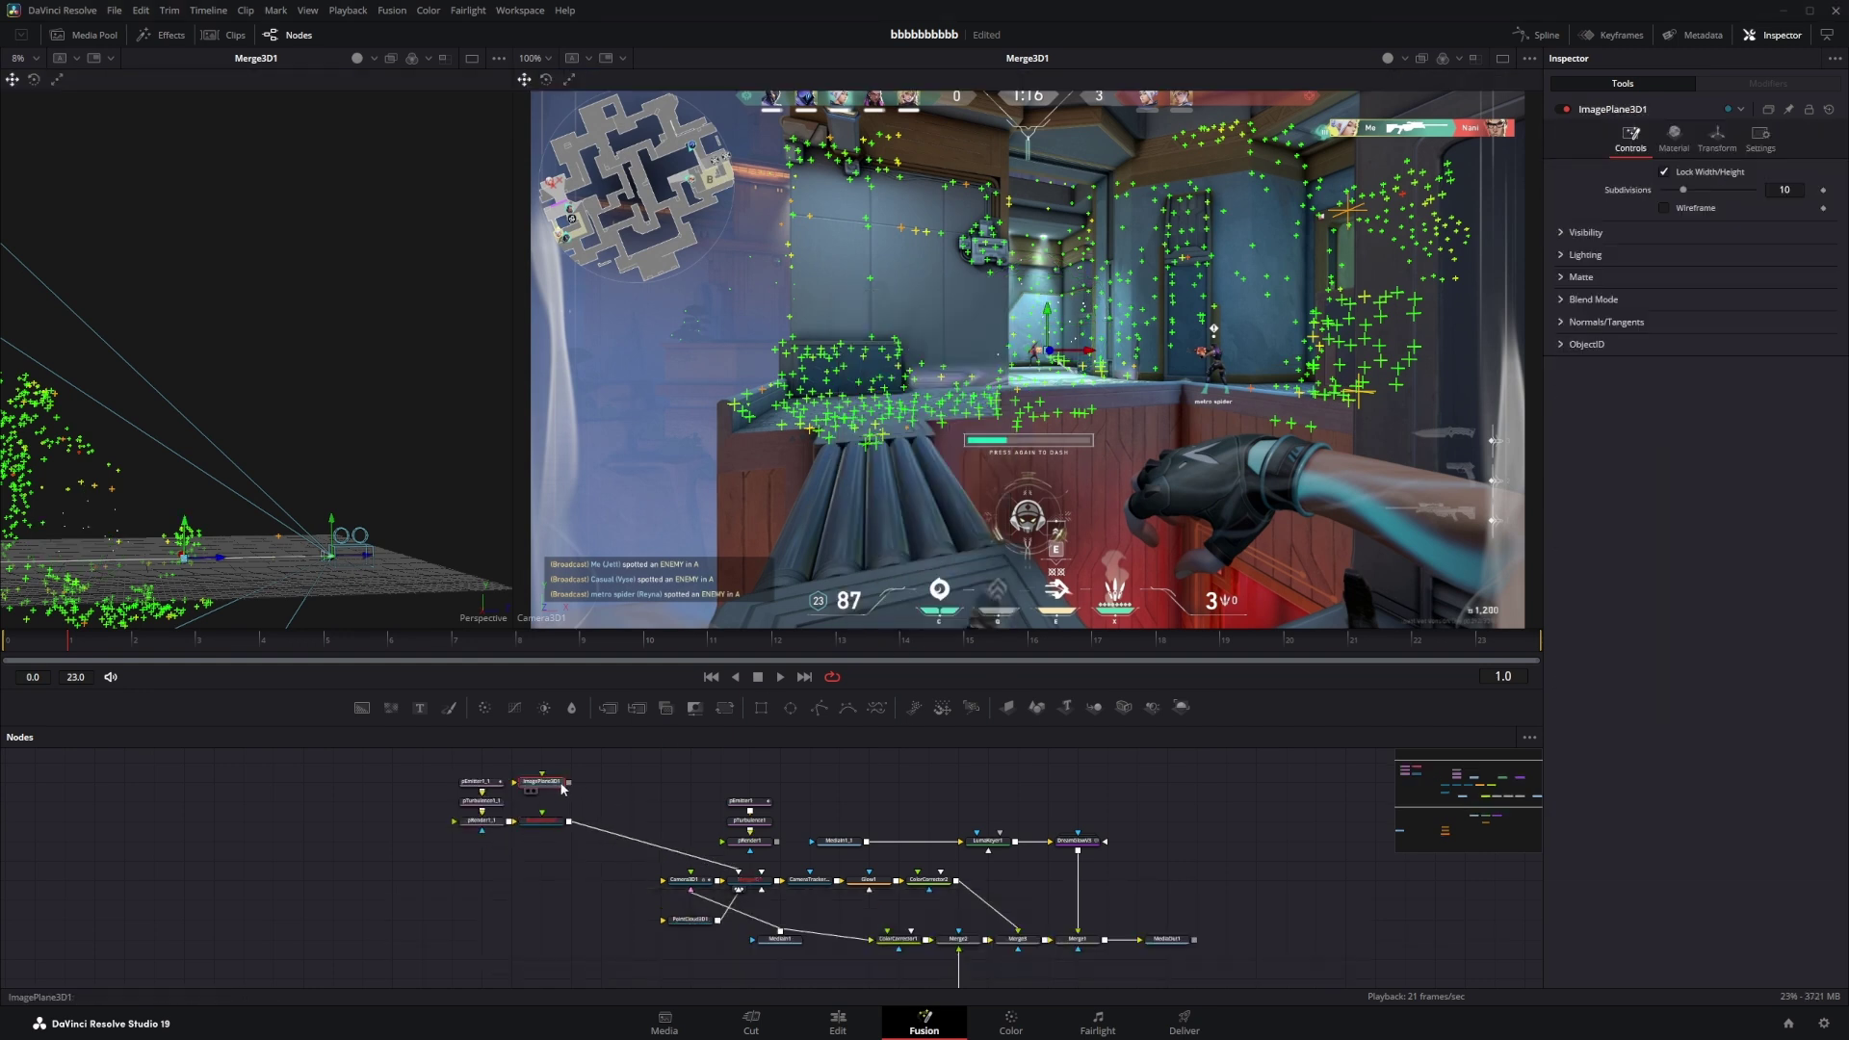
{"action": "left_click_drag", "start_coordinate": [628, 791], "coordinate": [740, 864]}
Show ImagePlane3D1 in both viewers and feed it the Bird.mov clip from MediaIn2.
{"action": "key", "text": "1"}
{"action": "key", "text": "2"}
{"action": "left_click", "coordinate": [703, 818]}
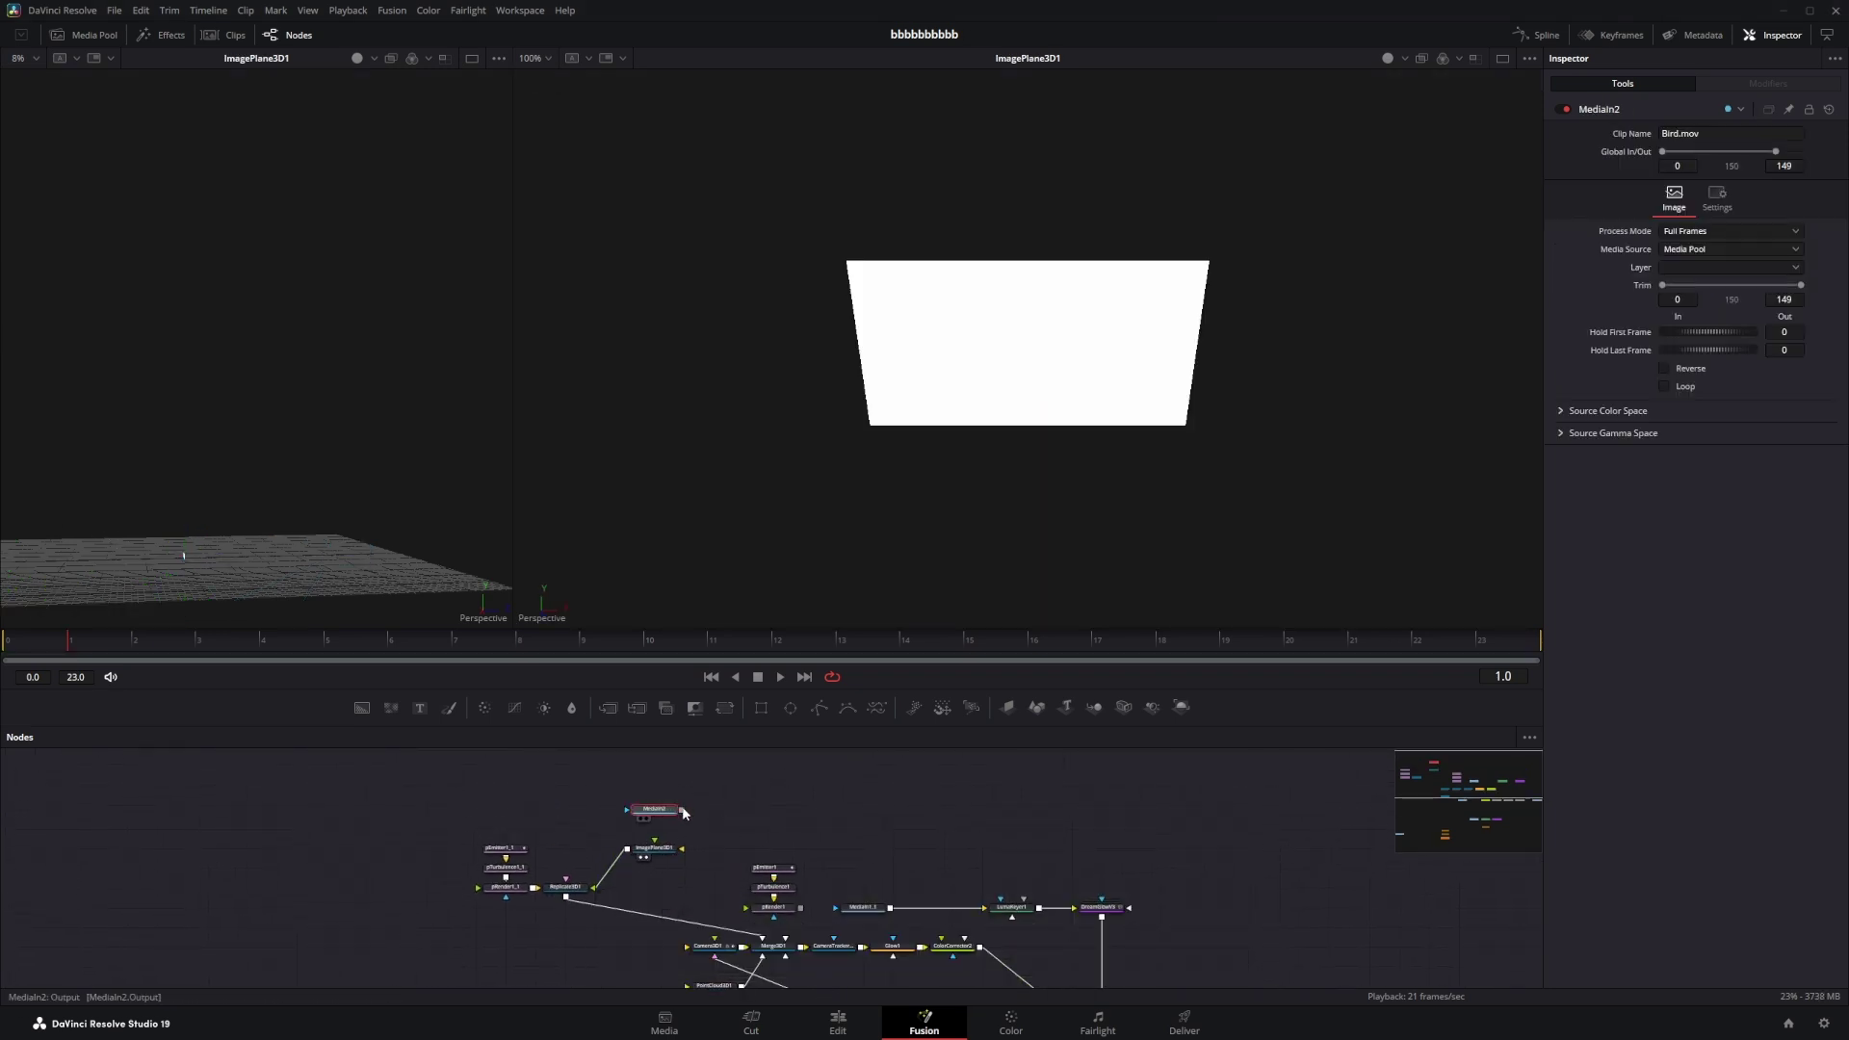
{"action": "left_click_drag", "start_coordinate": [685, 814], "coordinate": [655, 855]}
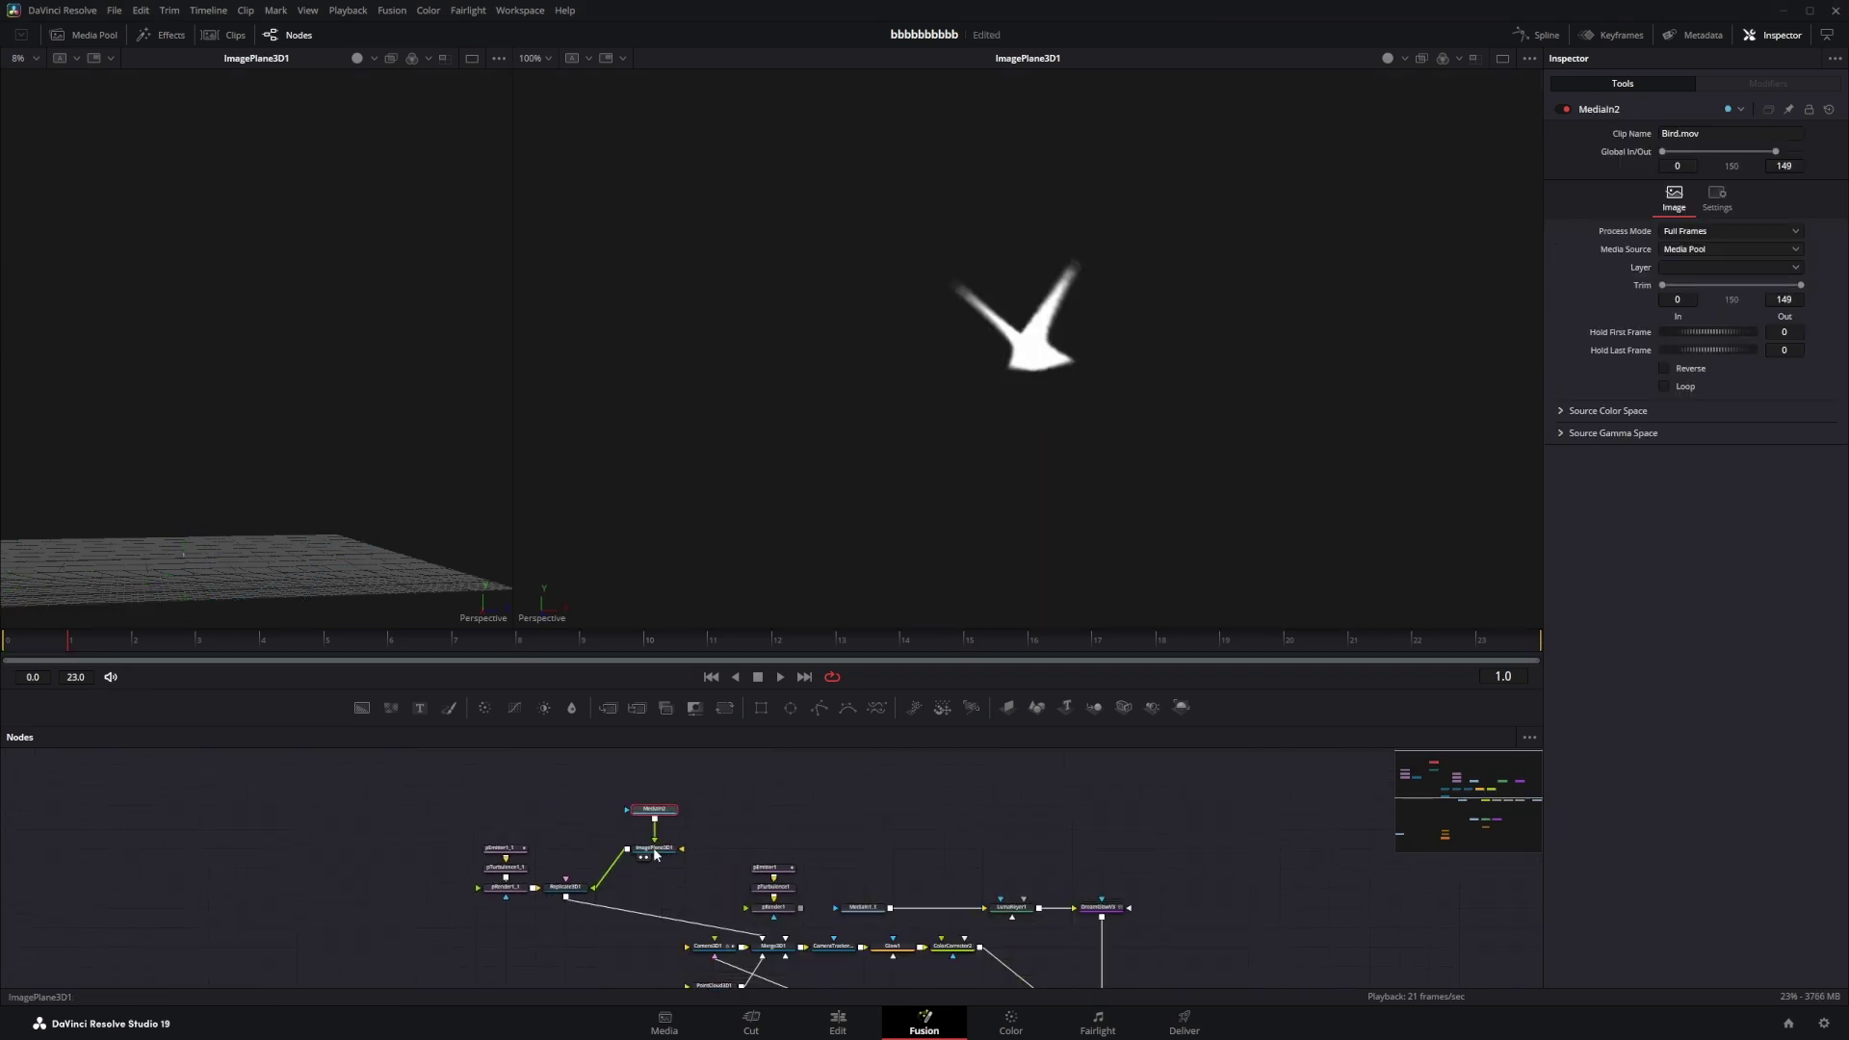
Inspect Replicate3D1 and the full Merge3D1 scene in both viewers and play back the replicated birds.
{"action": "left_click", "coordinate": [568, 894]}
{"action": "key", "text": "1"}
{"action": "key", "text": "2"}
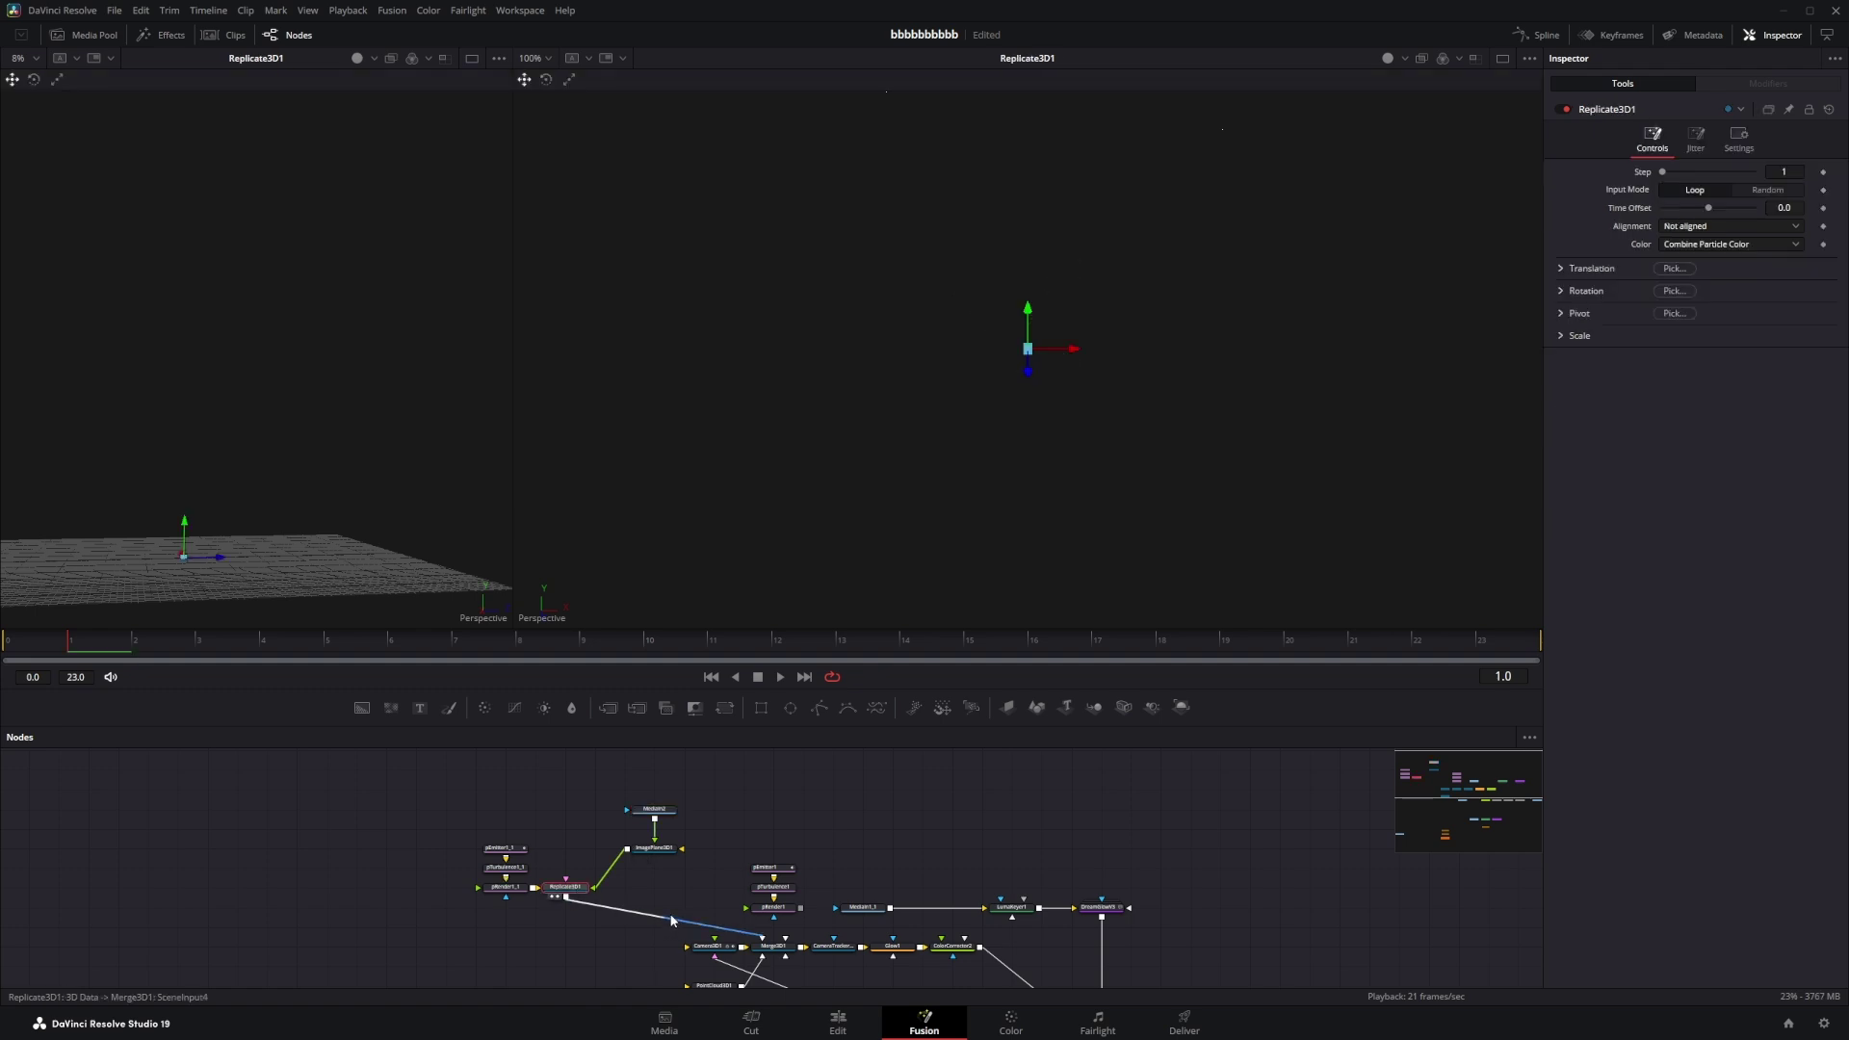
{"action": "left_click", "coordinate": [795, 948]}
{"action": "key", "text": "1"}
{"action": "key", "text": "2"}
{"action": "key", "text": "space"}
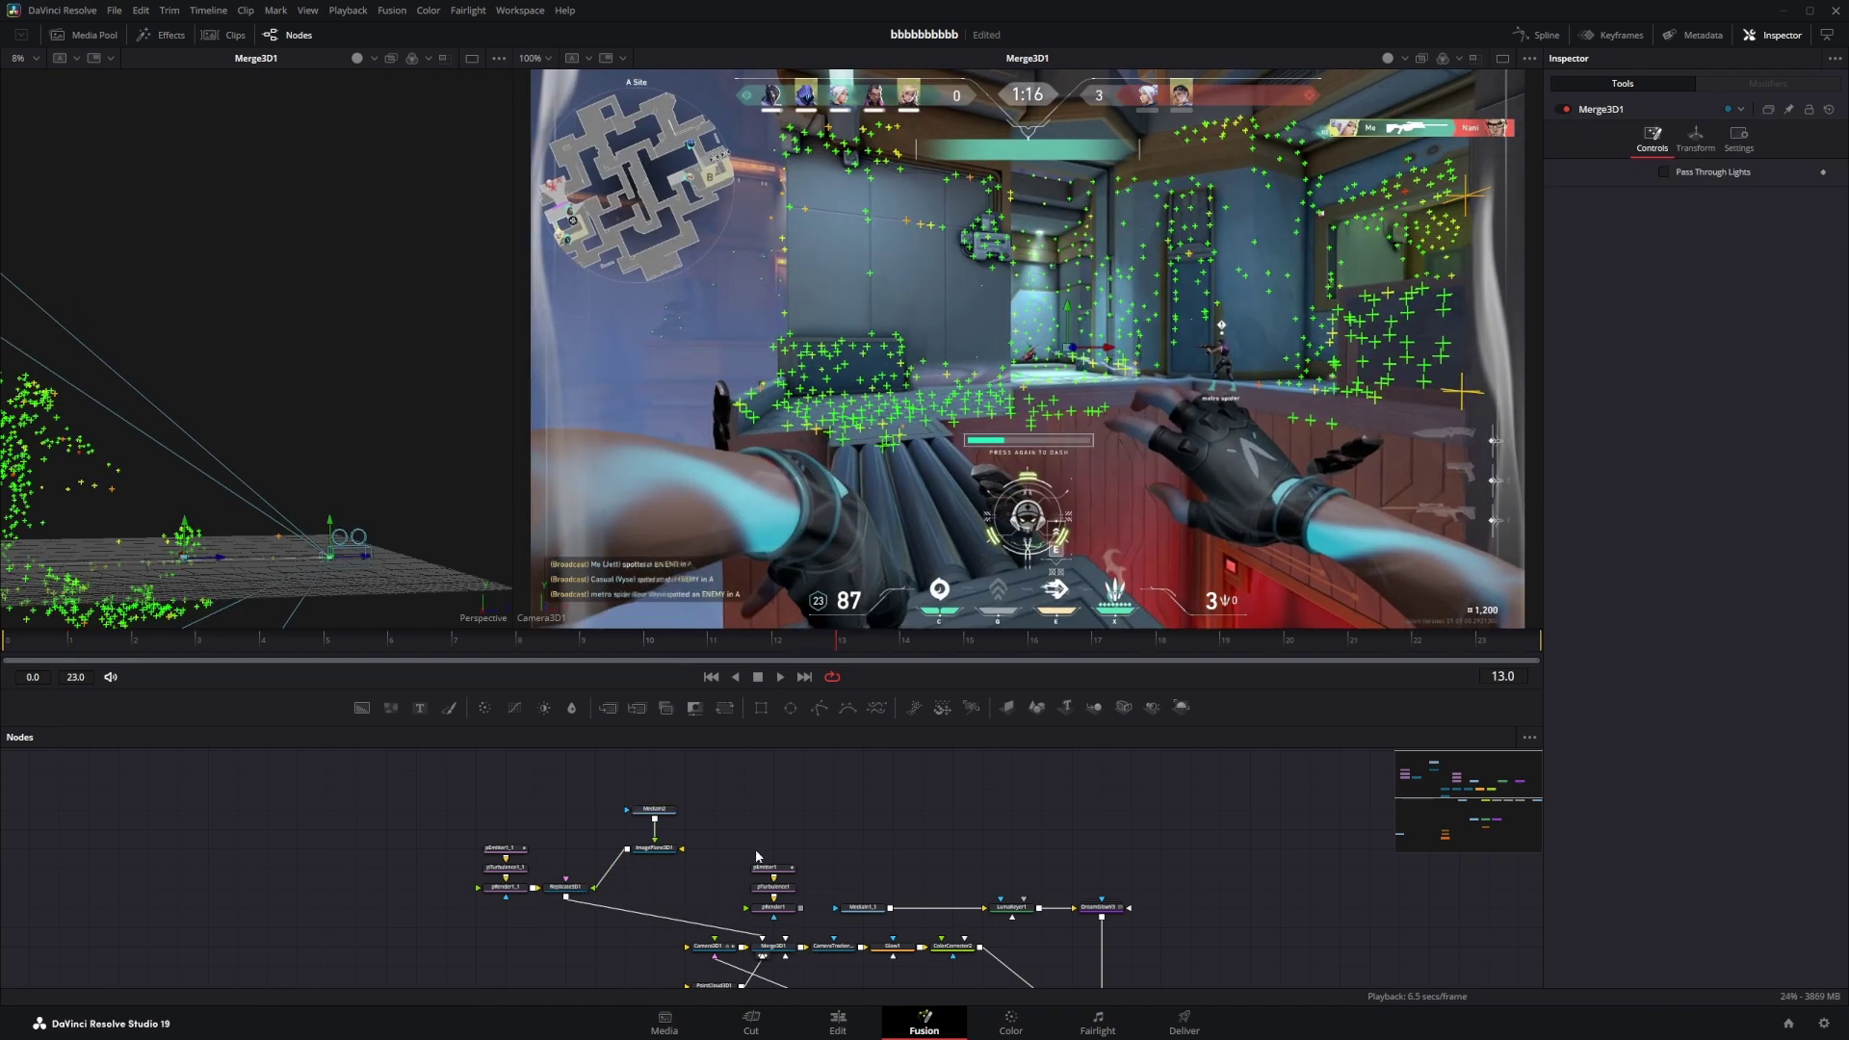
Set Replicate3D1's scale to 10 and play back the bird particles.
{"action": "left_click", "coordinate": [570, 887]}
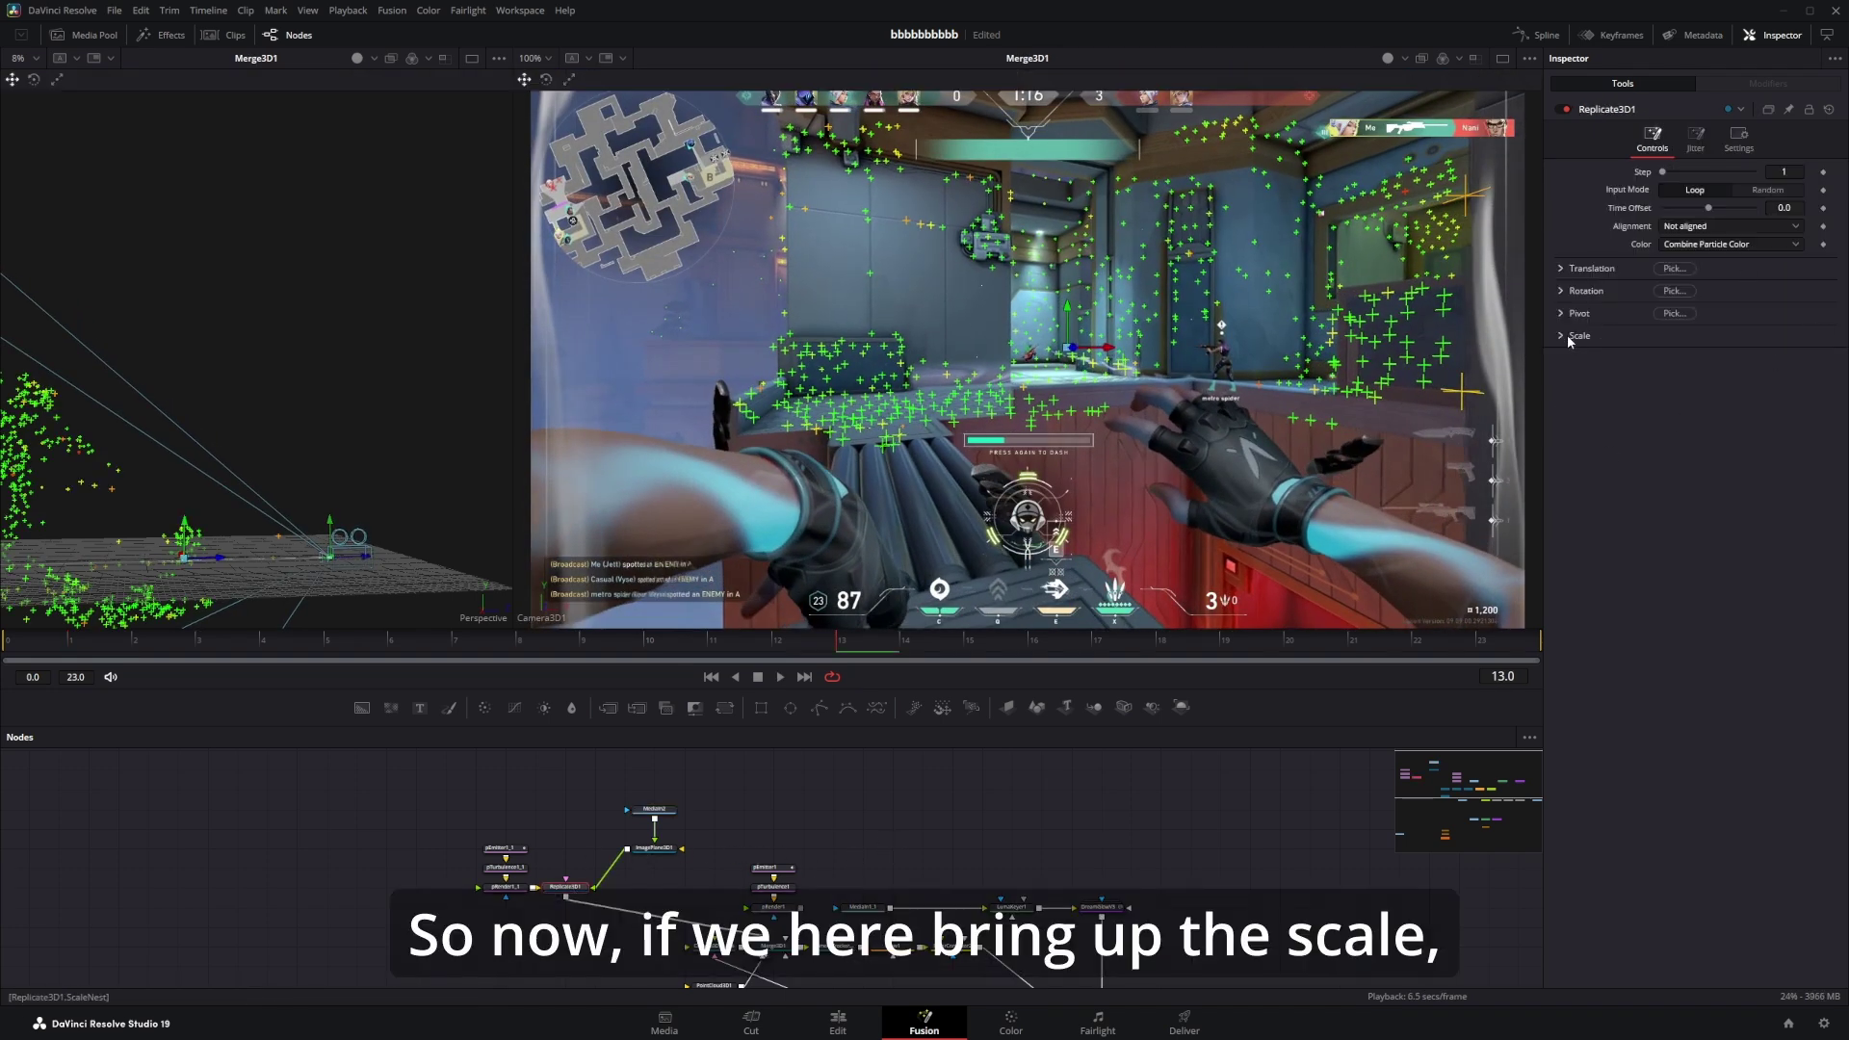
{"action": "left_click", "coordinate": [1561, 336]}
{"action": "key", "text": "space"}
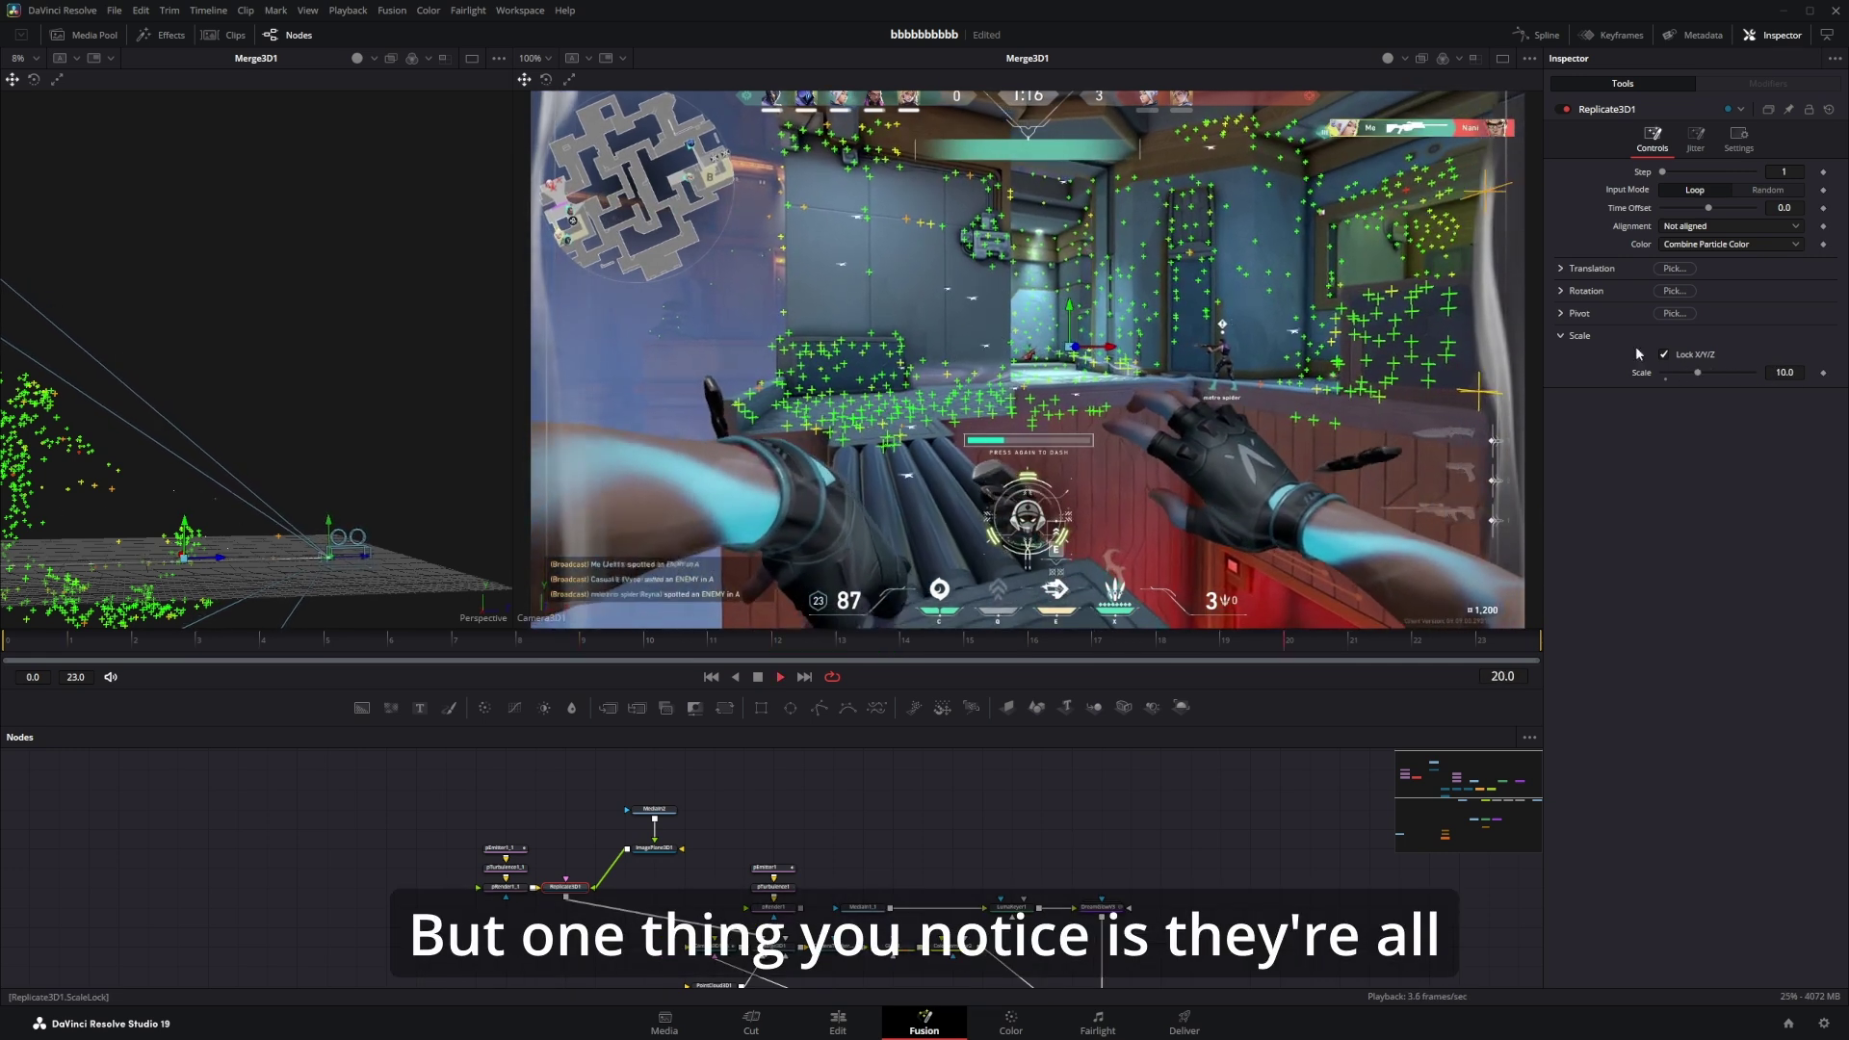
{"action": "key", "text": "space"}
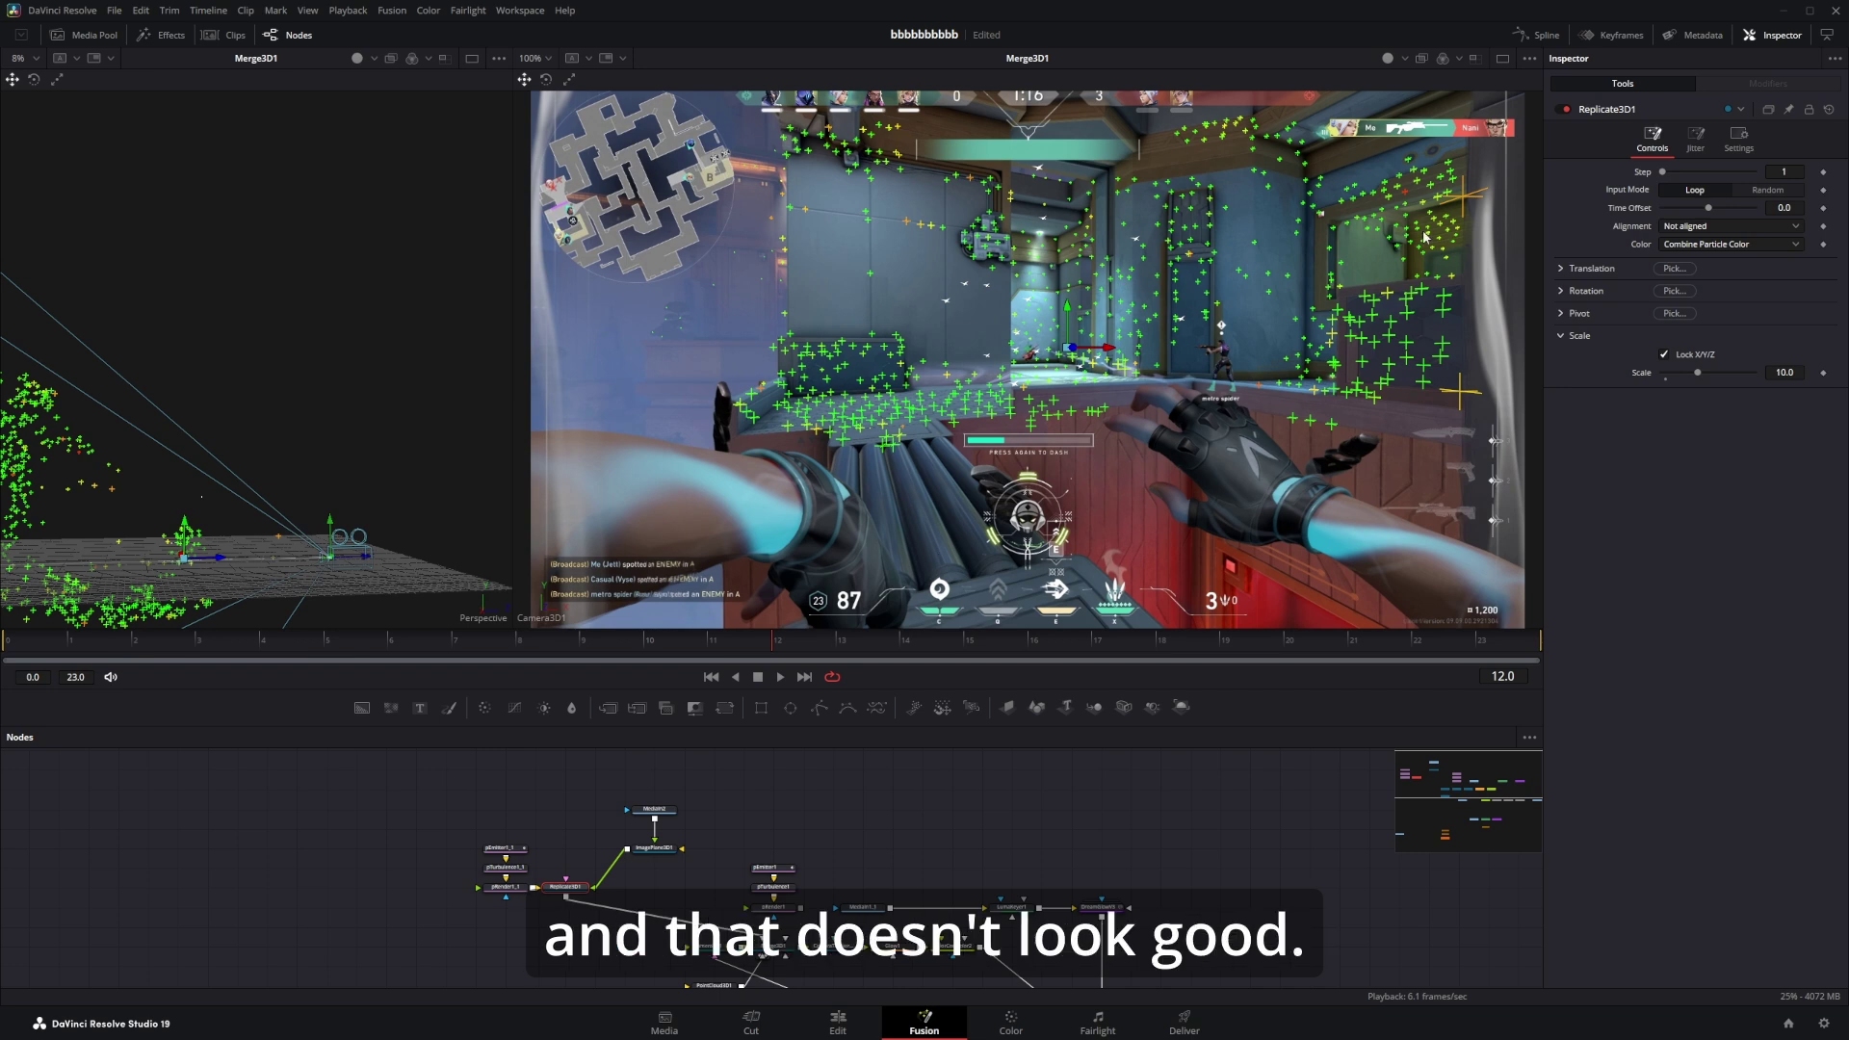
Show MediaIn2 in both viewers and set the bird clip's global in point to -60.
{"action": "left_click", "coordinate": [664, 809]}
{"action": "key", "text": "1"}
{"action": "key", "text": "2"}
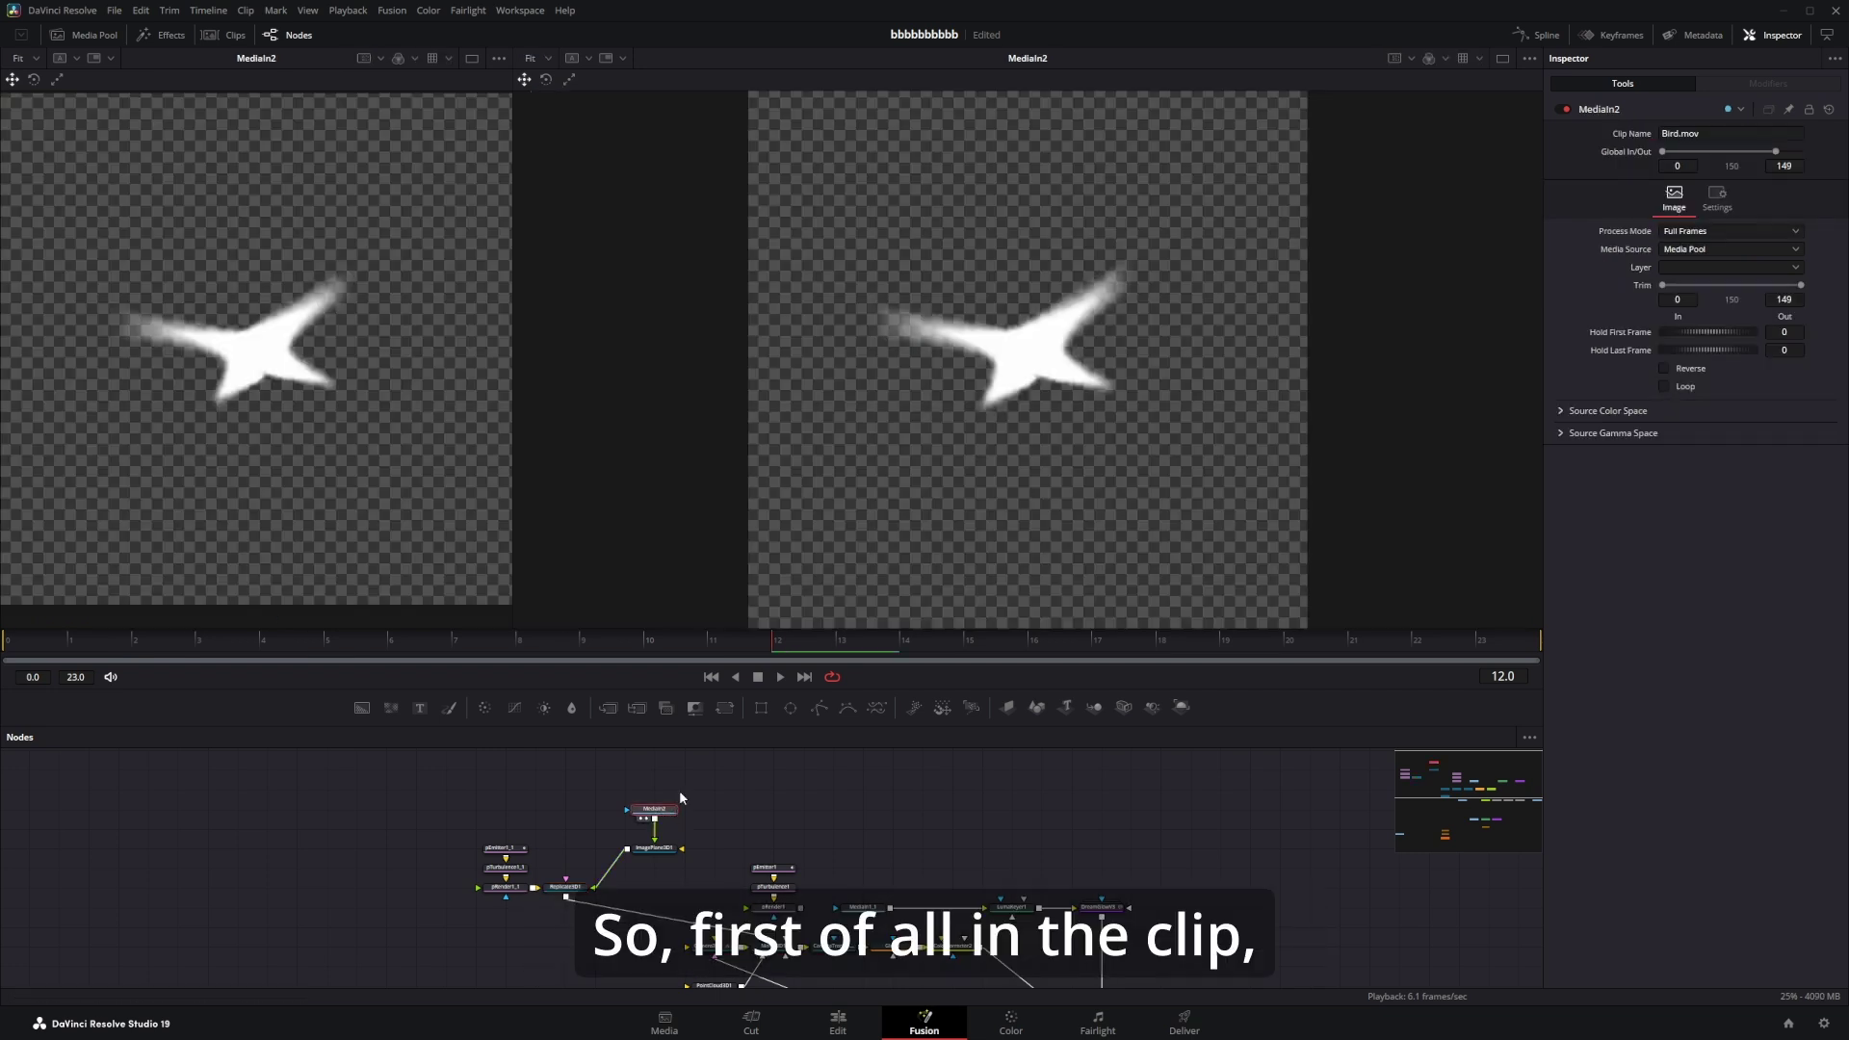
{"action": "left_click", "coordinate": [1677, 166]}
{"action": "type", "text": "-5"}
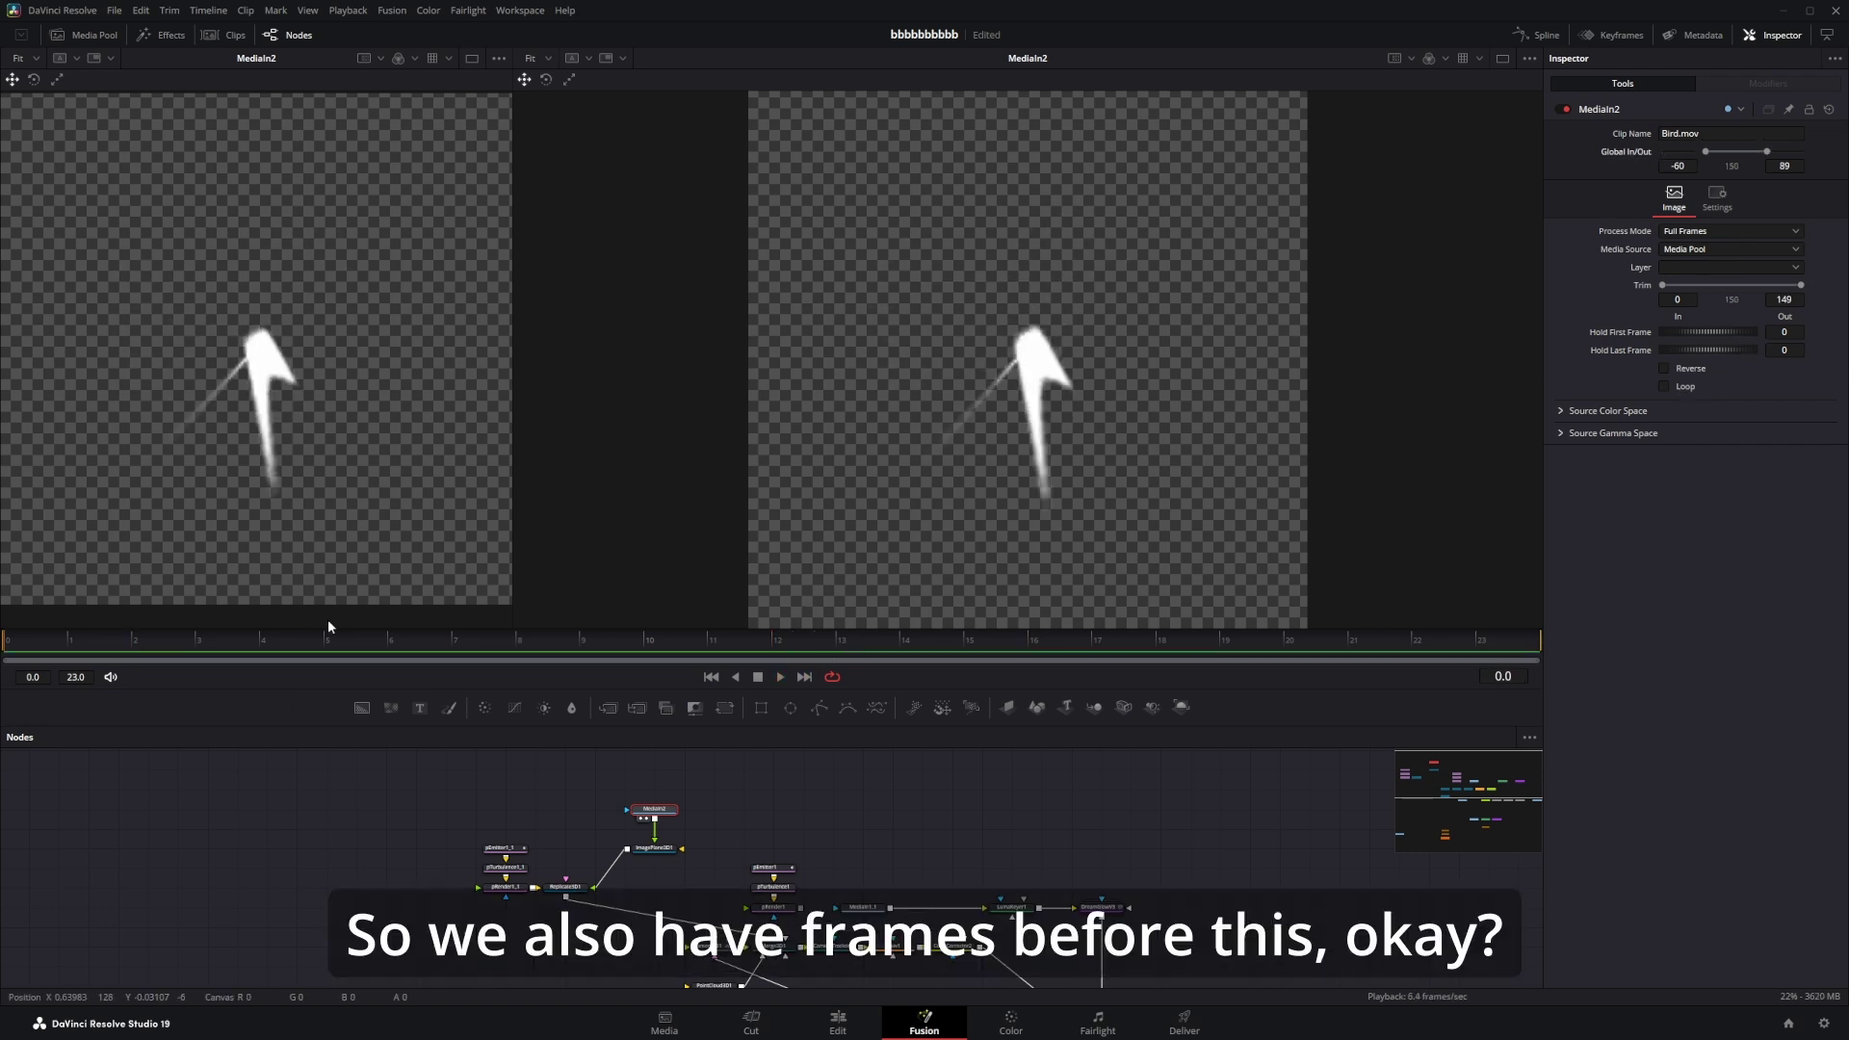
Check ImagePlane3D1 in both viewers at frames before 0.
{"action": "left_click", "coordinate": [654, 848]}
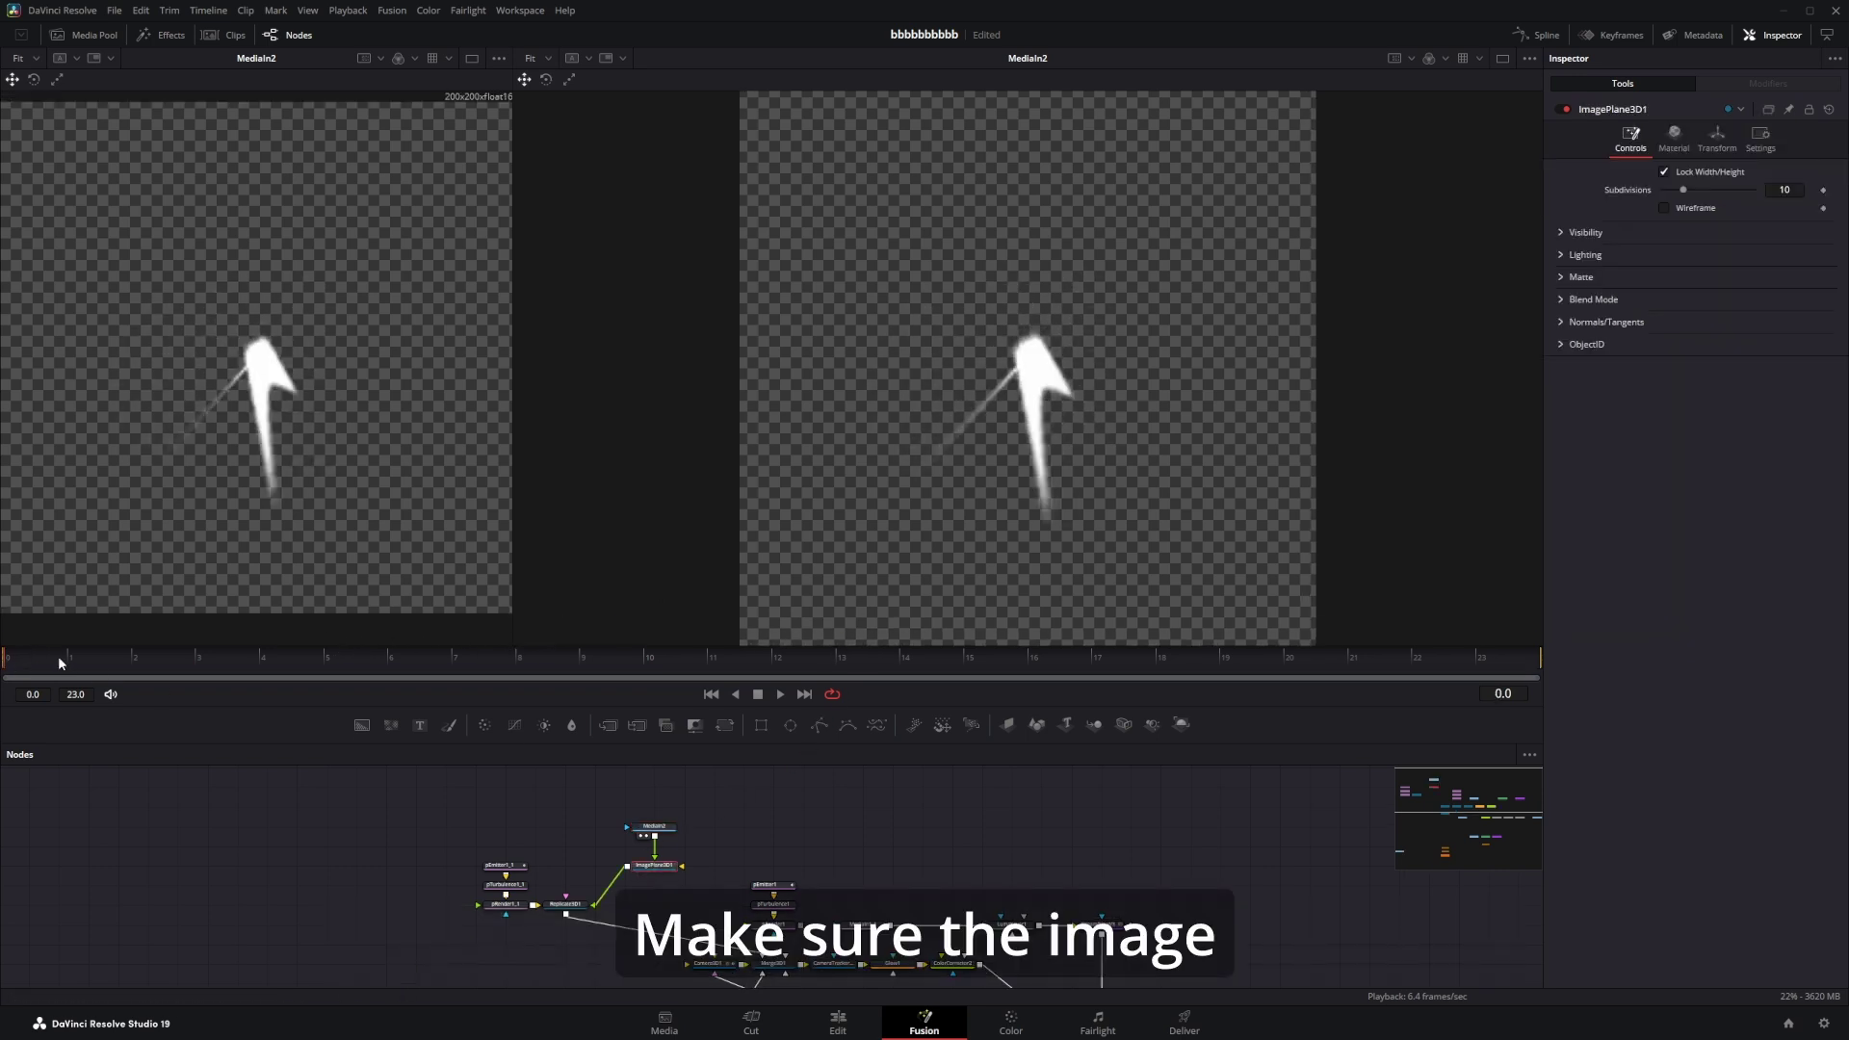
{"action": "key", "text": "1"}
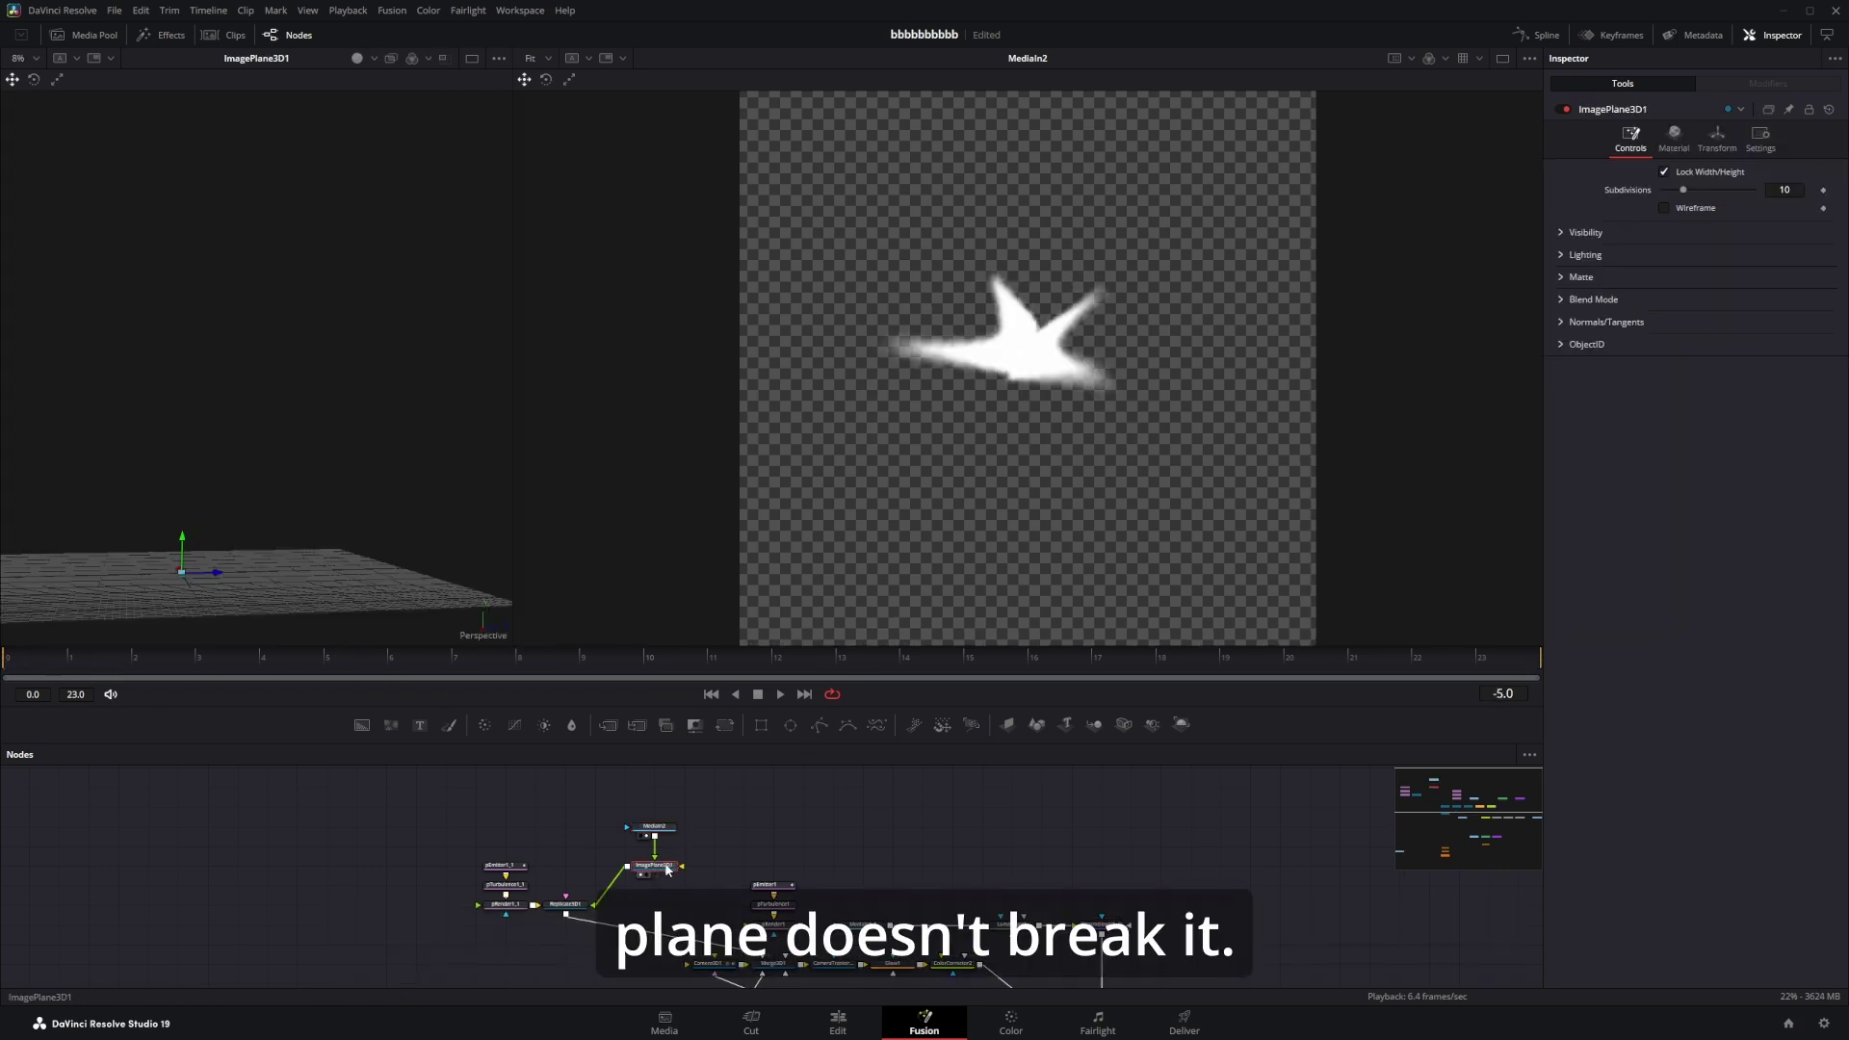
{"action": "key", "text": "2"}
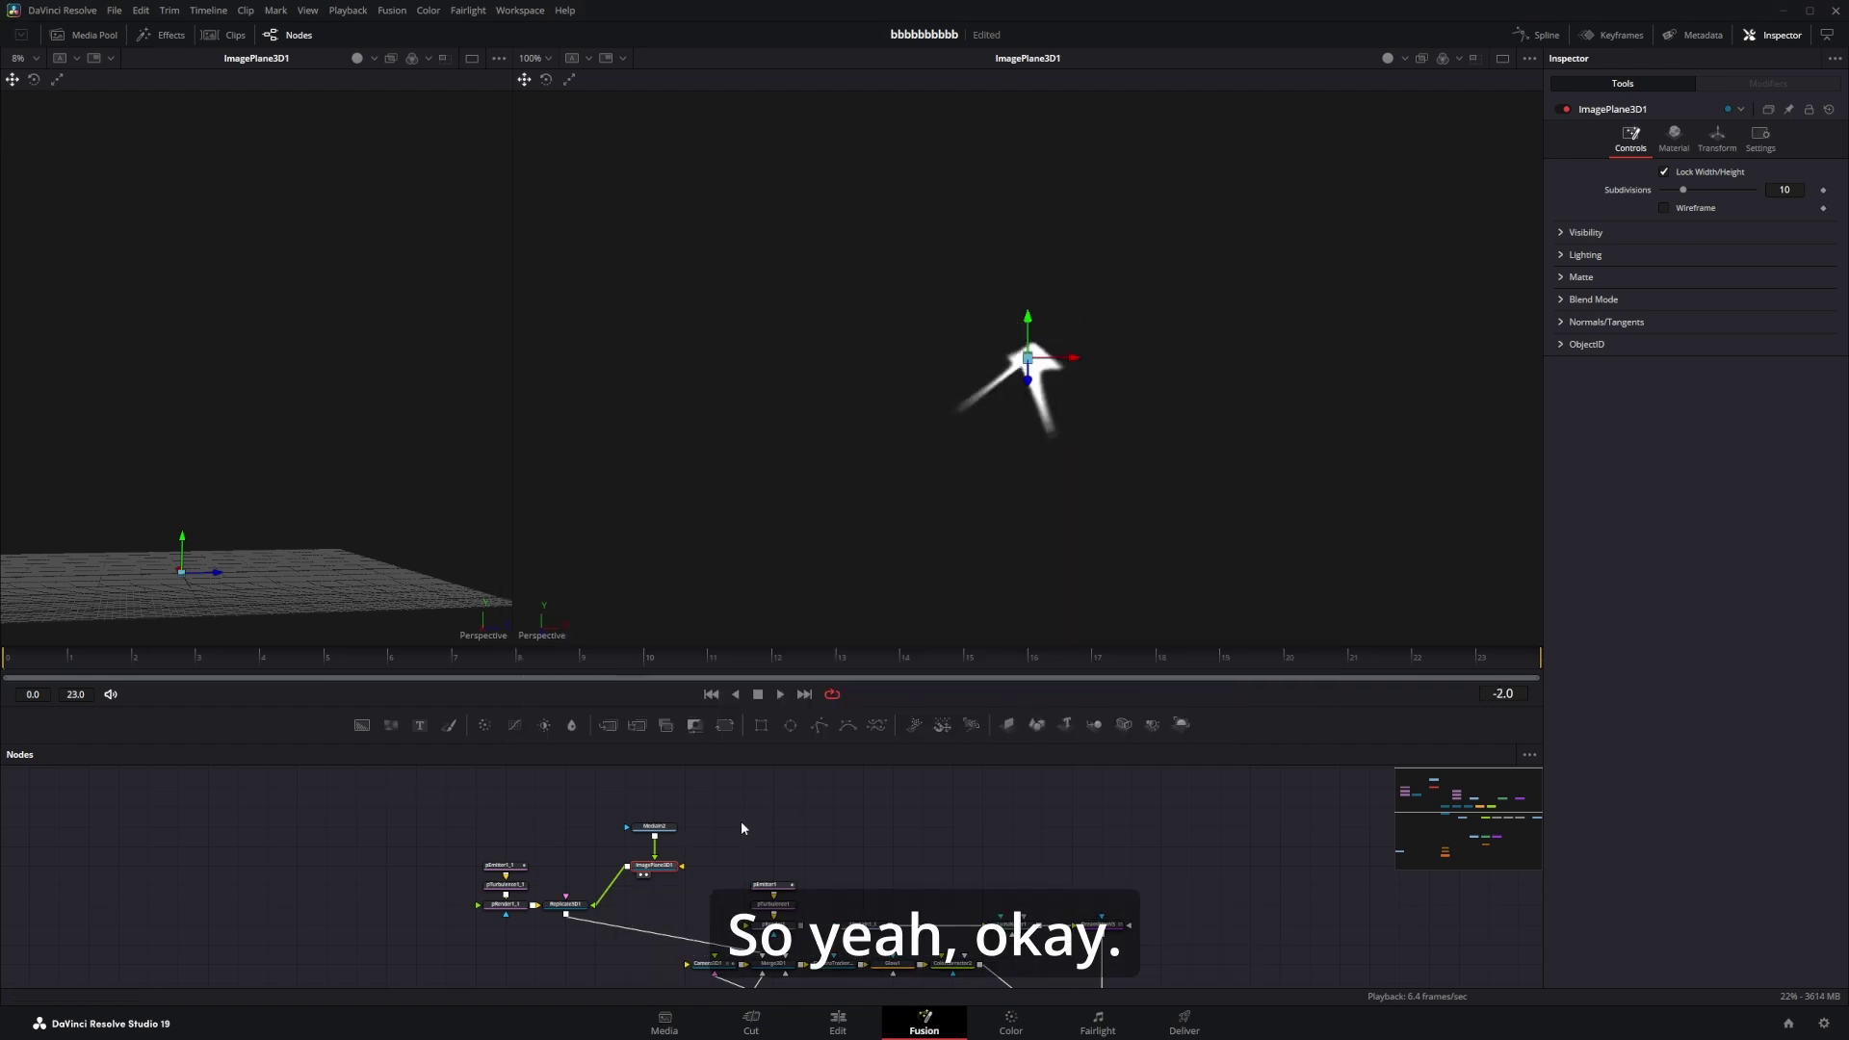
Show Merge3D1 in both viewers and set Replicate3D1's time offset to 5.
{"action": "left_click", "coordinate": [558, 910]}
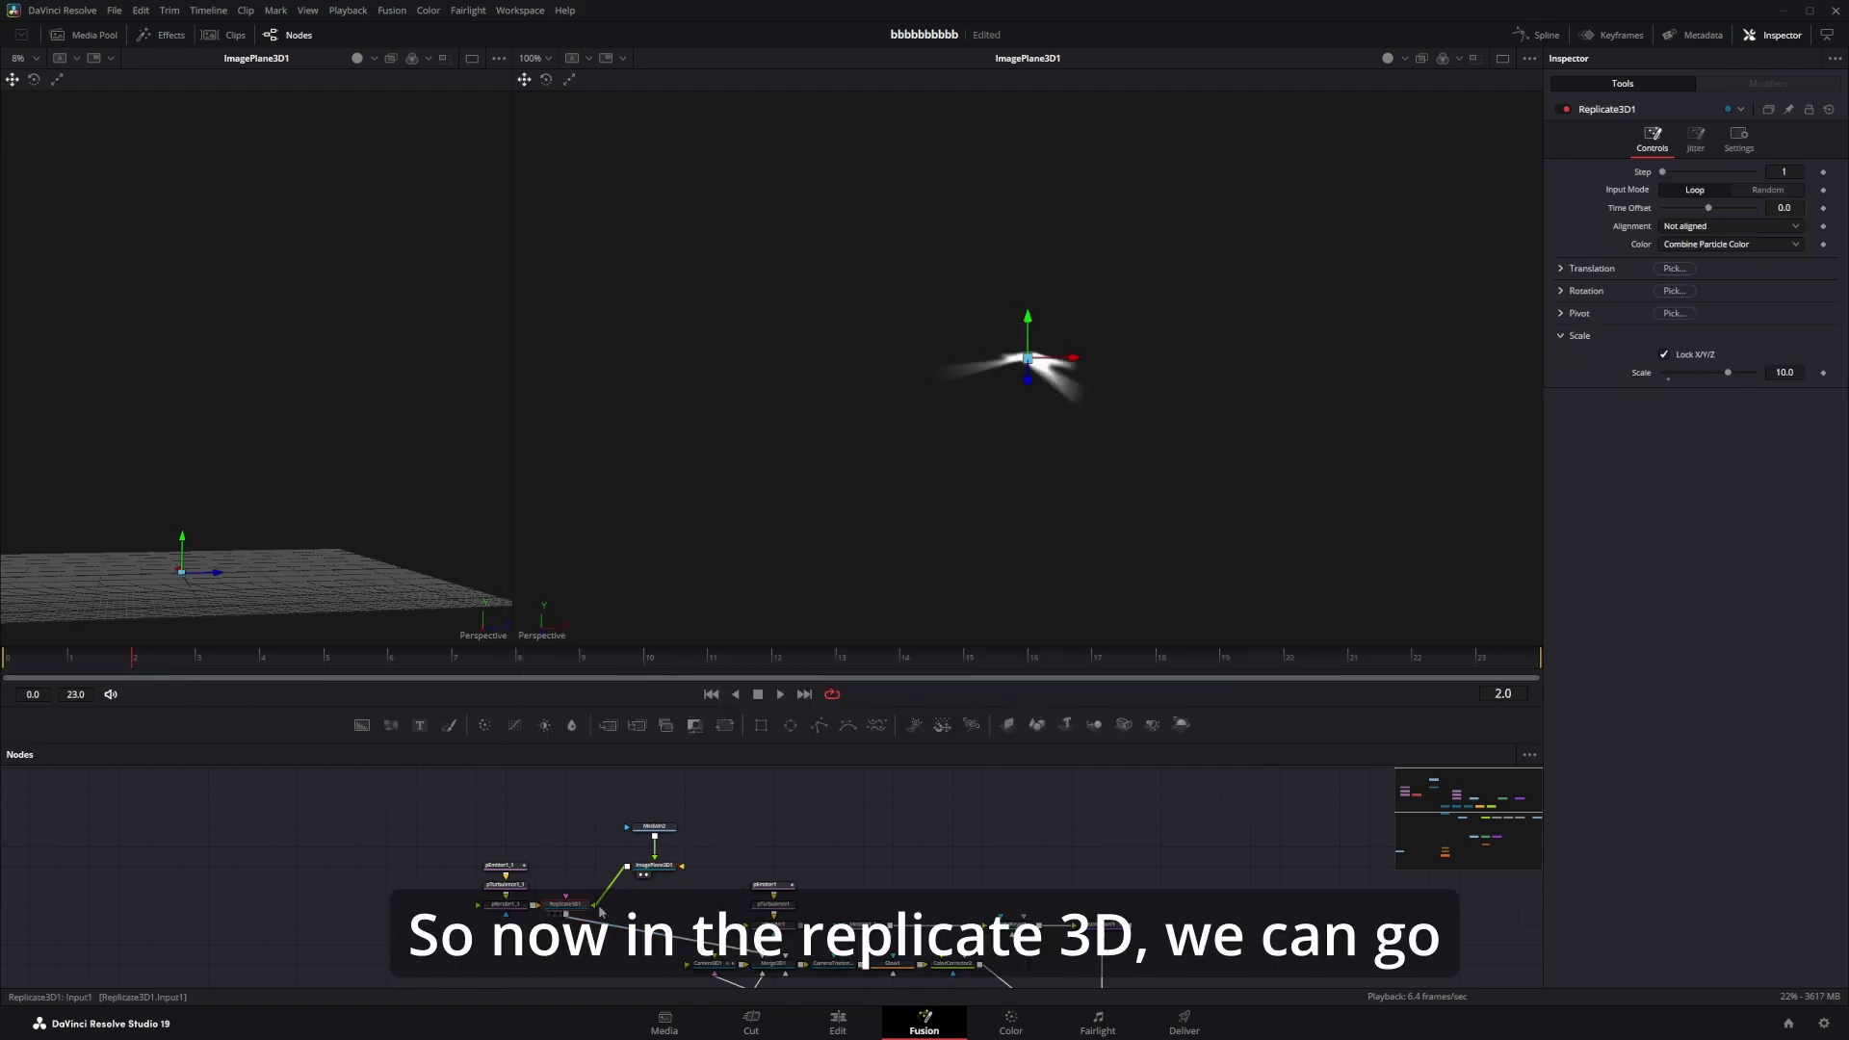
{"action": "key", "text": "1"}
{"action": "key", "text": "2"}
{"action": "key", "text": "1"}
{"action": "key", "text": "2"}
{"action": "left_click", "coordinate": [567, 898]}
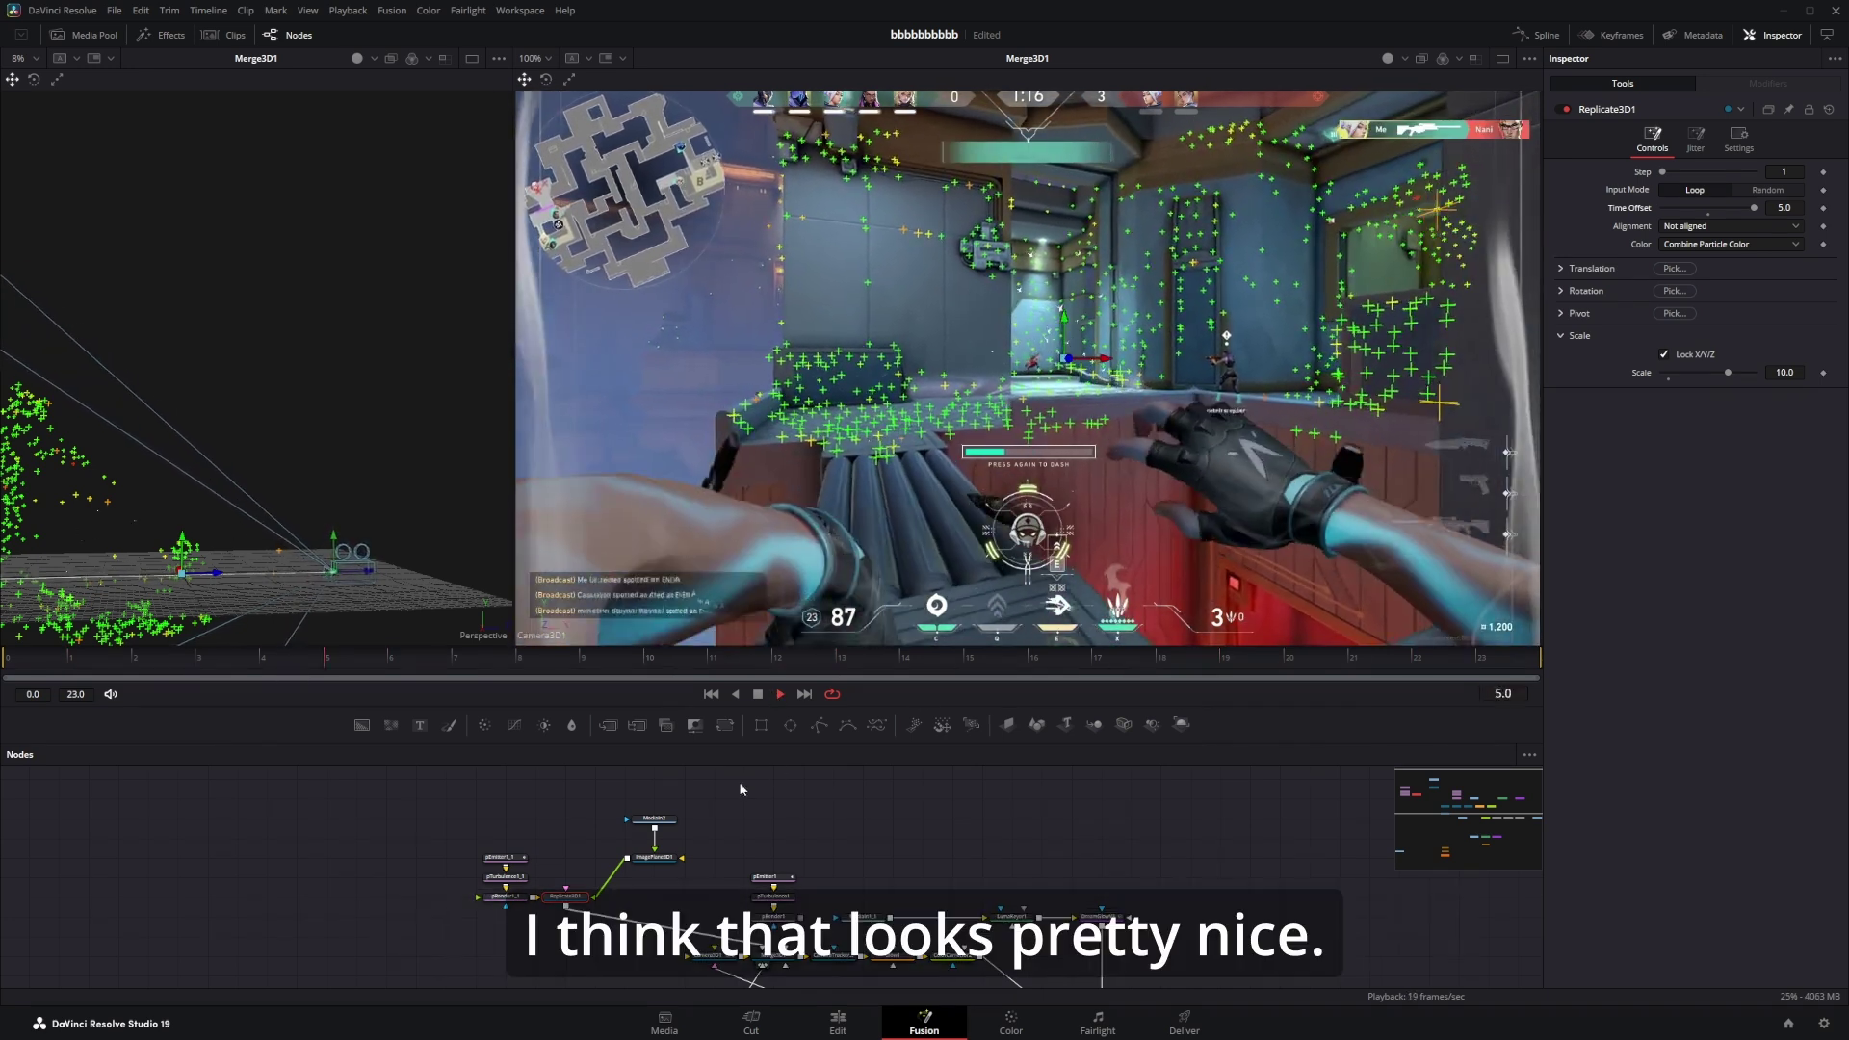
Set pEmitter1_1's velocity variance to 2 and Replicate3D1's scale to about 7.
{"action": "left_click", "coordinate": [505, 857]}
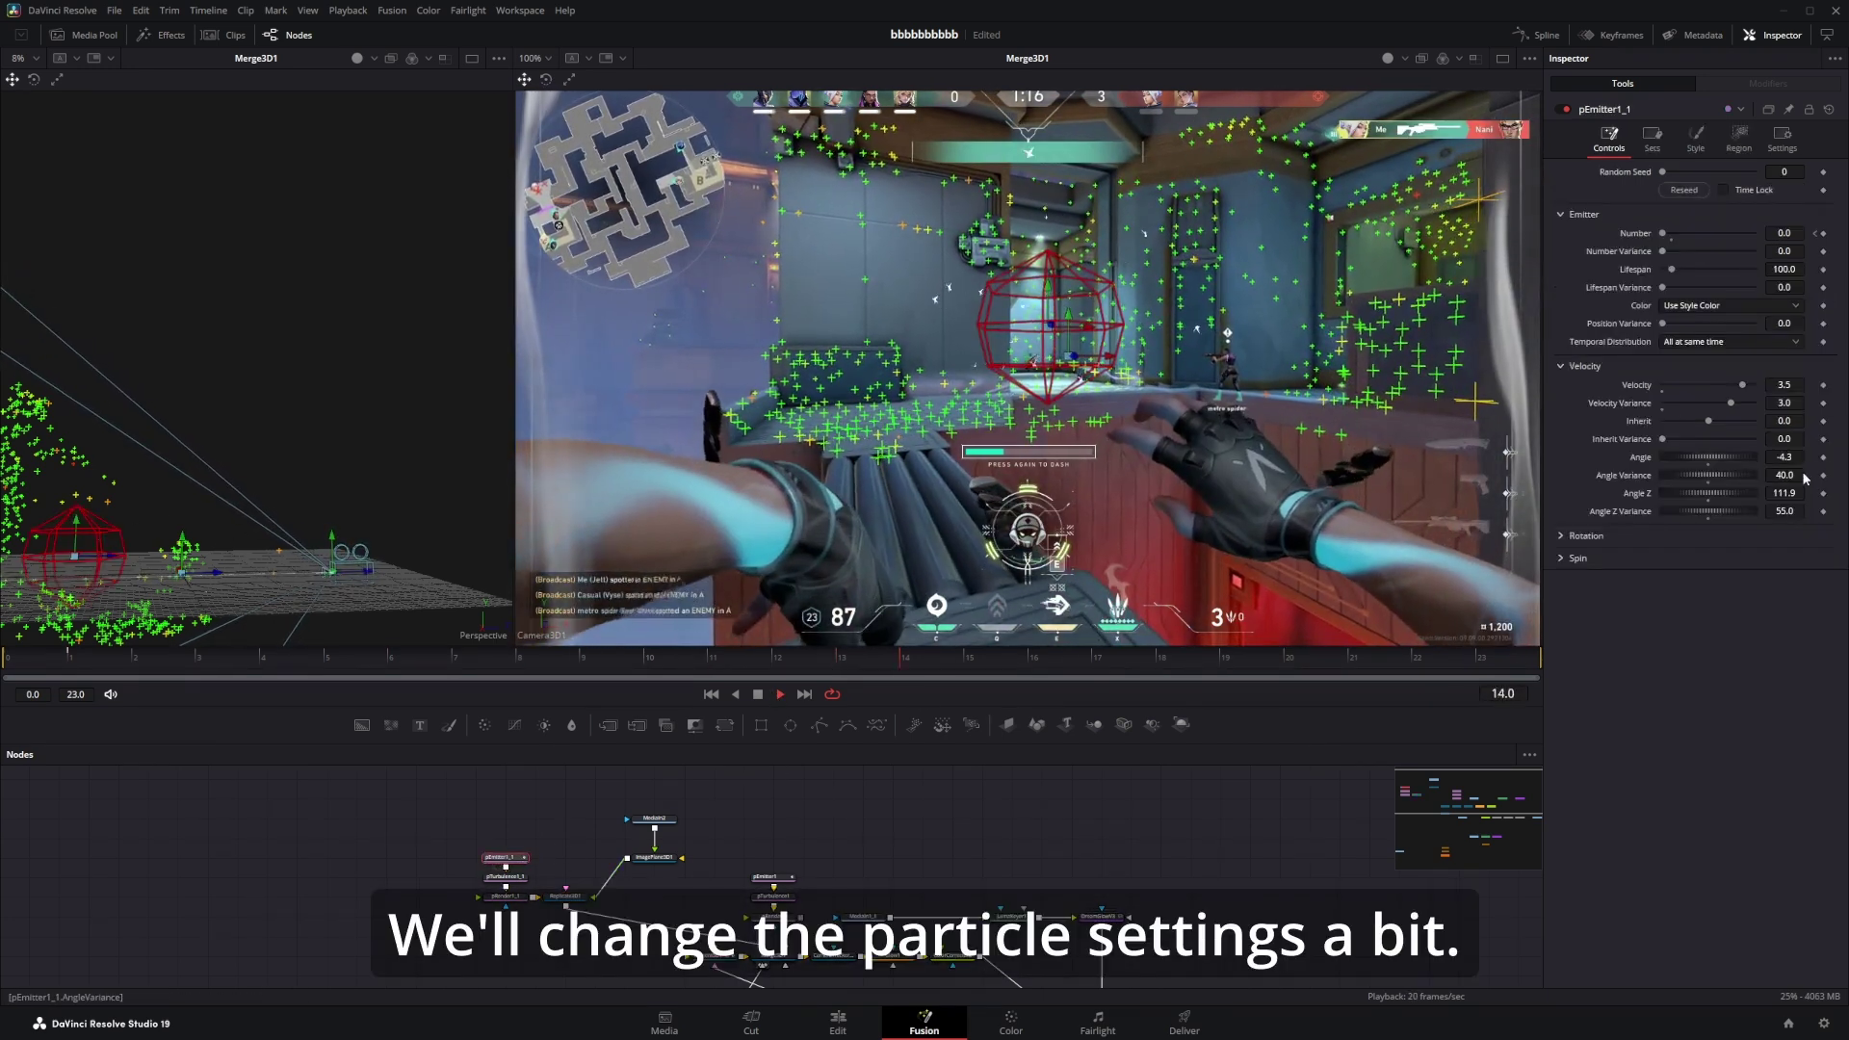
{"action": "key", "text": "space"}
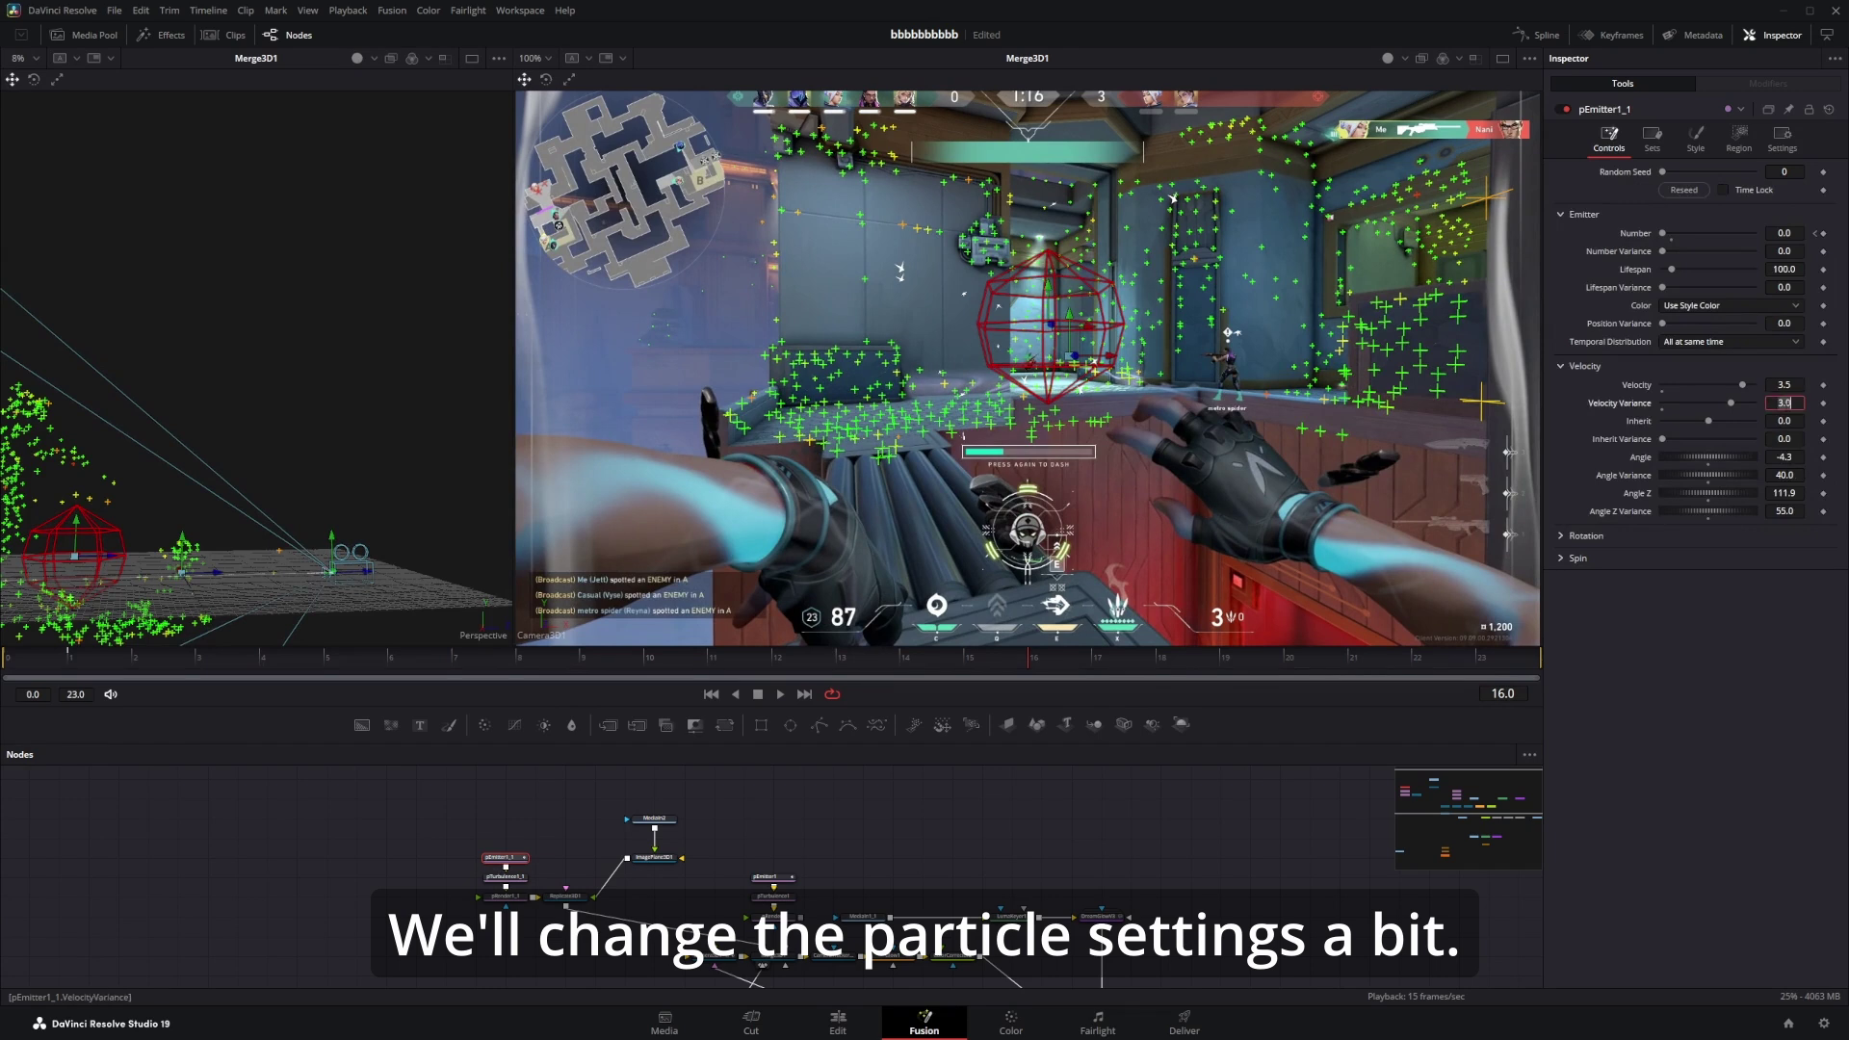
{"action": "type", "text": "2"}
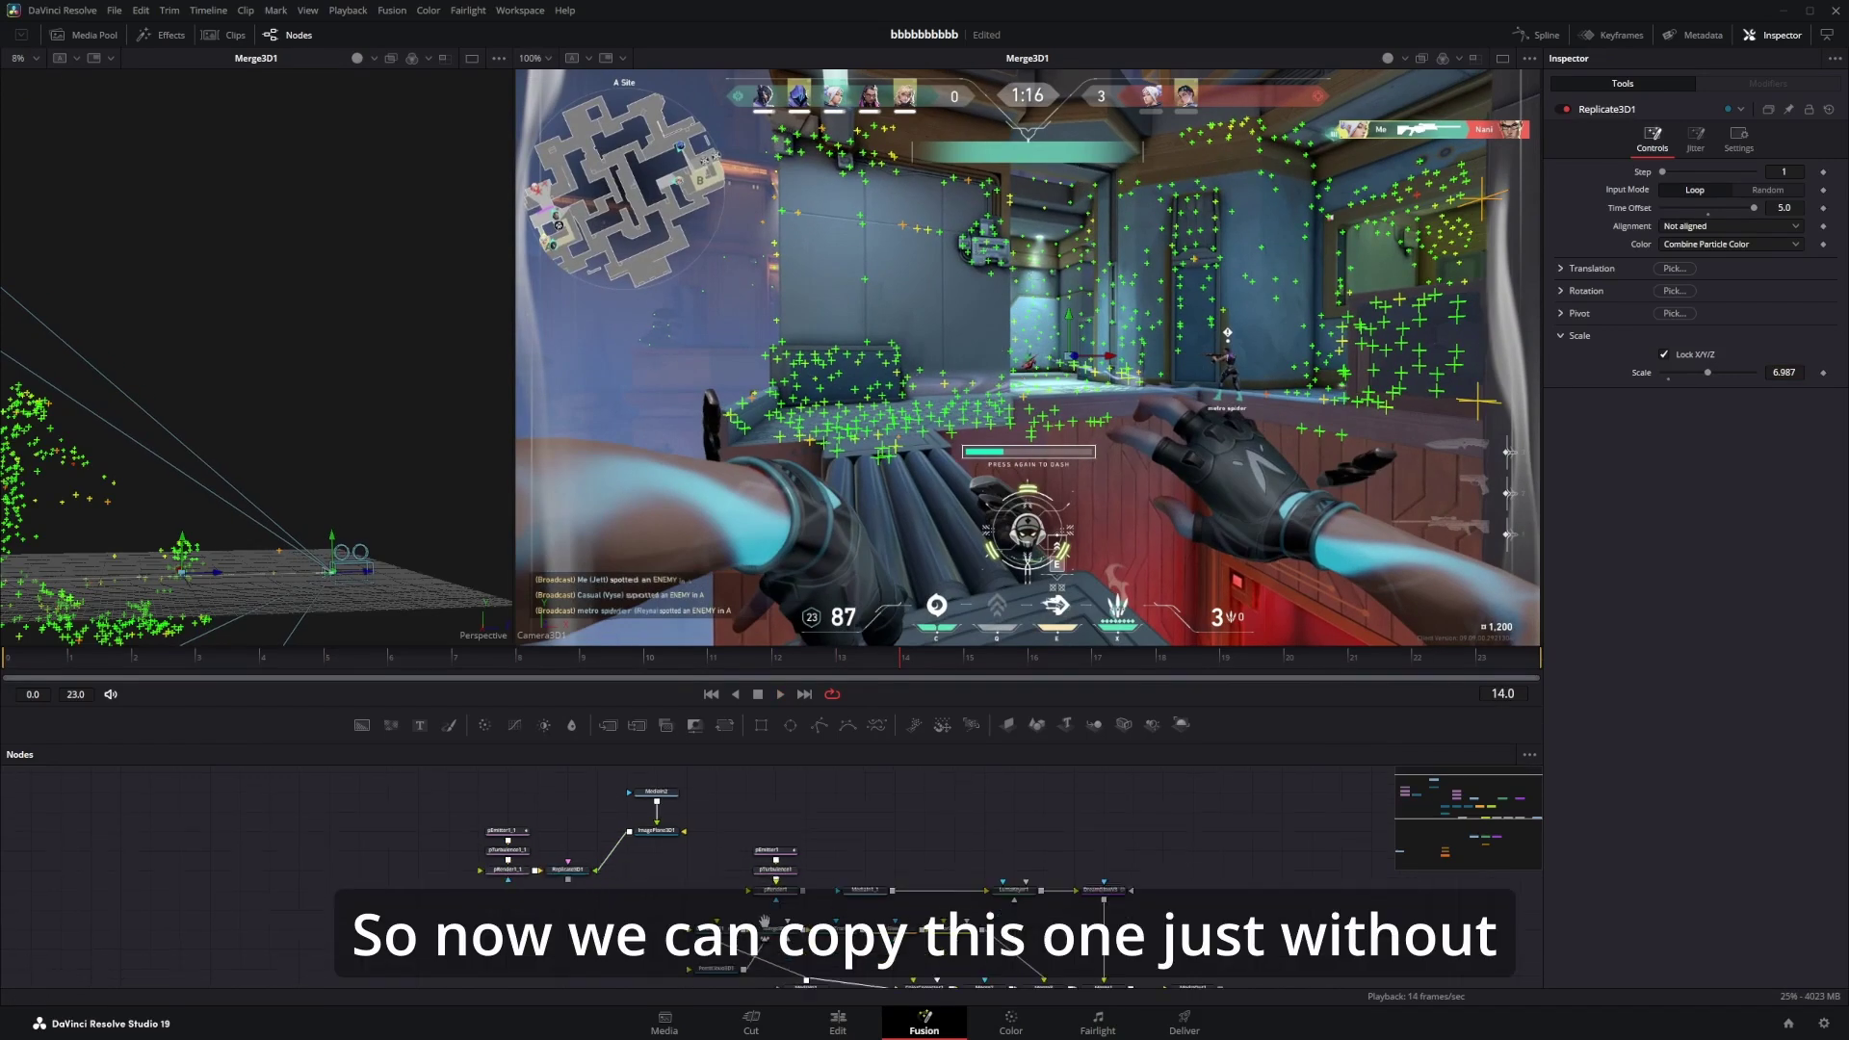
Copy the Camera3D1, Merge3D1 and CameraTracker1_Renderer nodes and paste them into the empty area below the main node chain.
{"action": "scroll", "coordinate": [765, 923], "scroll_direction": "down", "scroll_amount": 4}
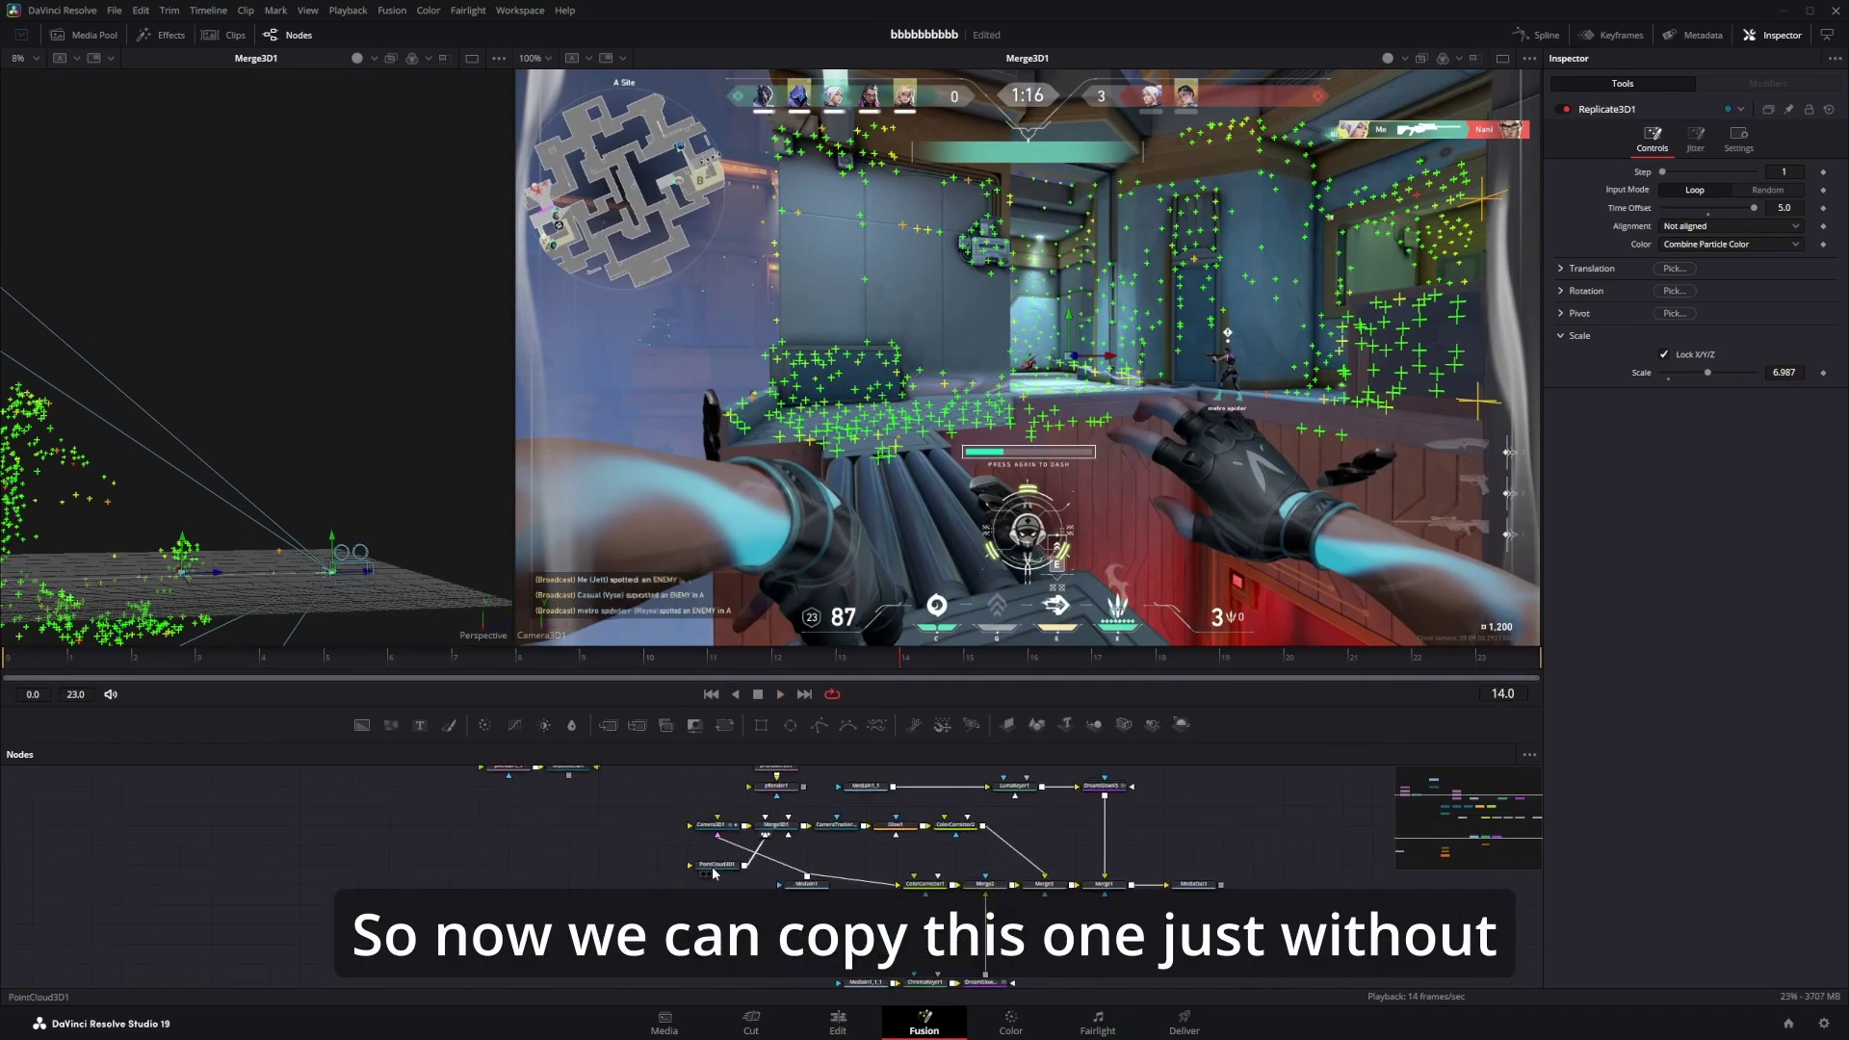
{"action": "left_click", "coordinate": [714, 868]}
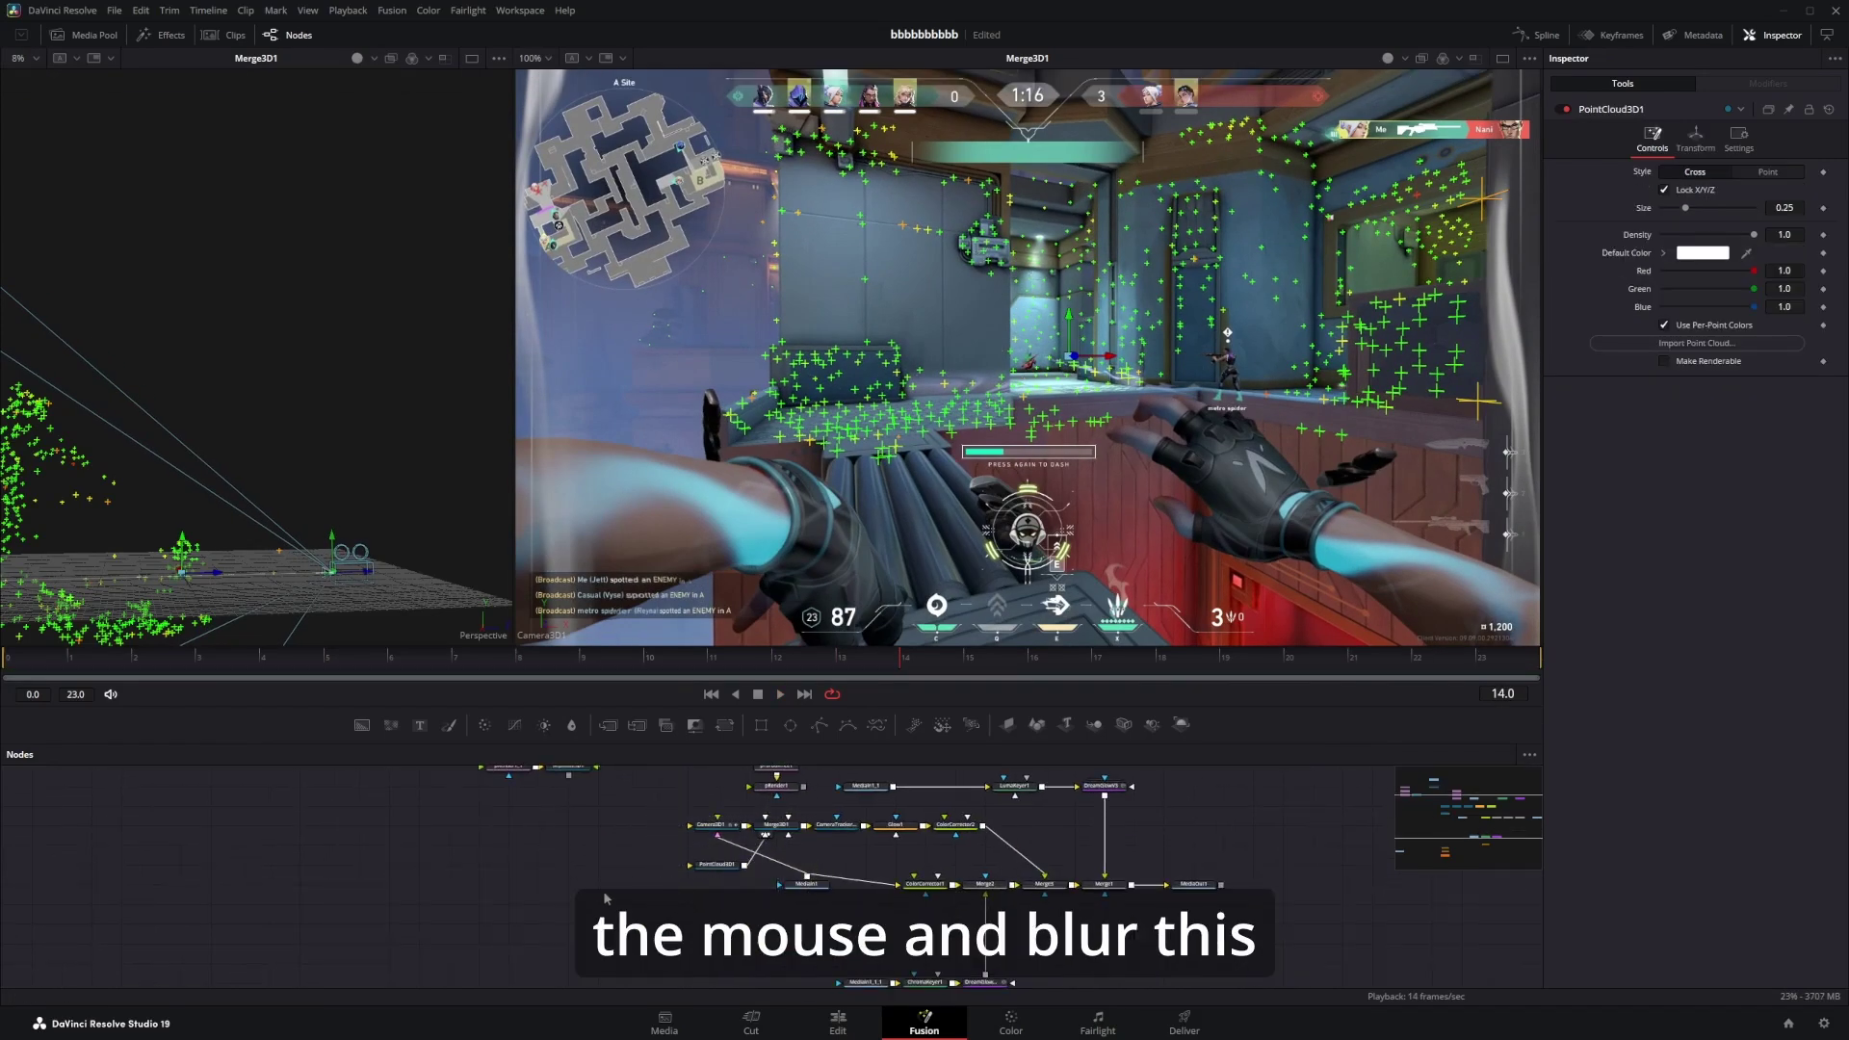
{"action": "left_click_drag", "start_coordinate": [596, 887], "coordinate": [659, 852]}
{"action": "left_click_drag", "start_coordinate": [637, 842], "coordinate": [848, 827]}
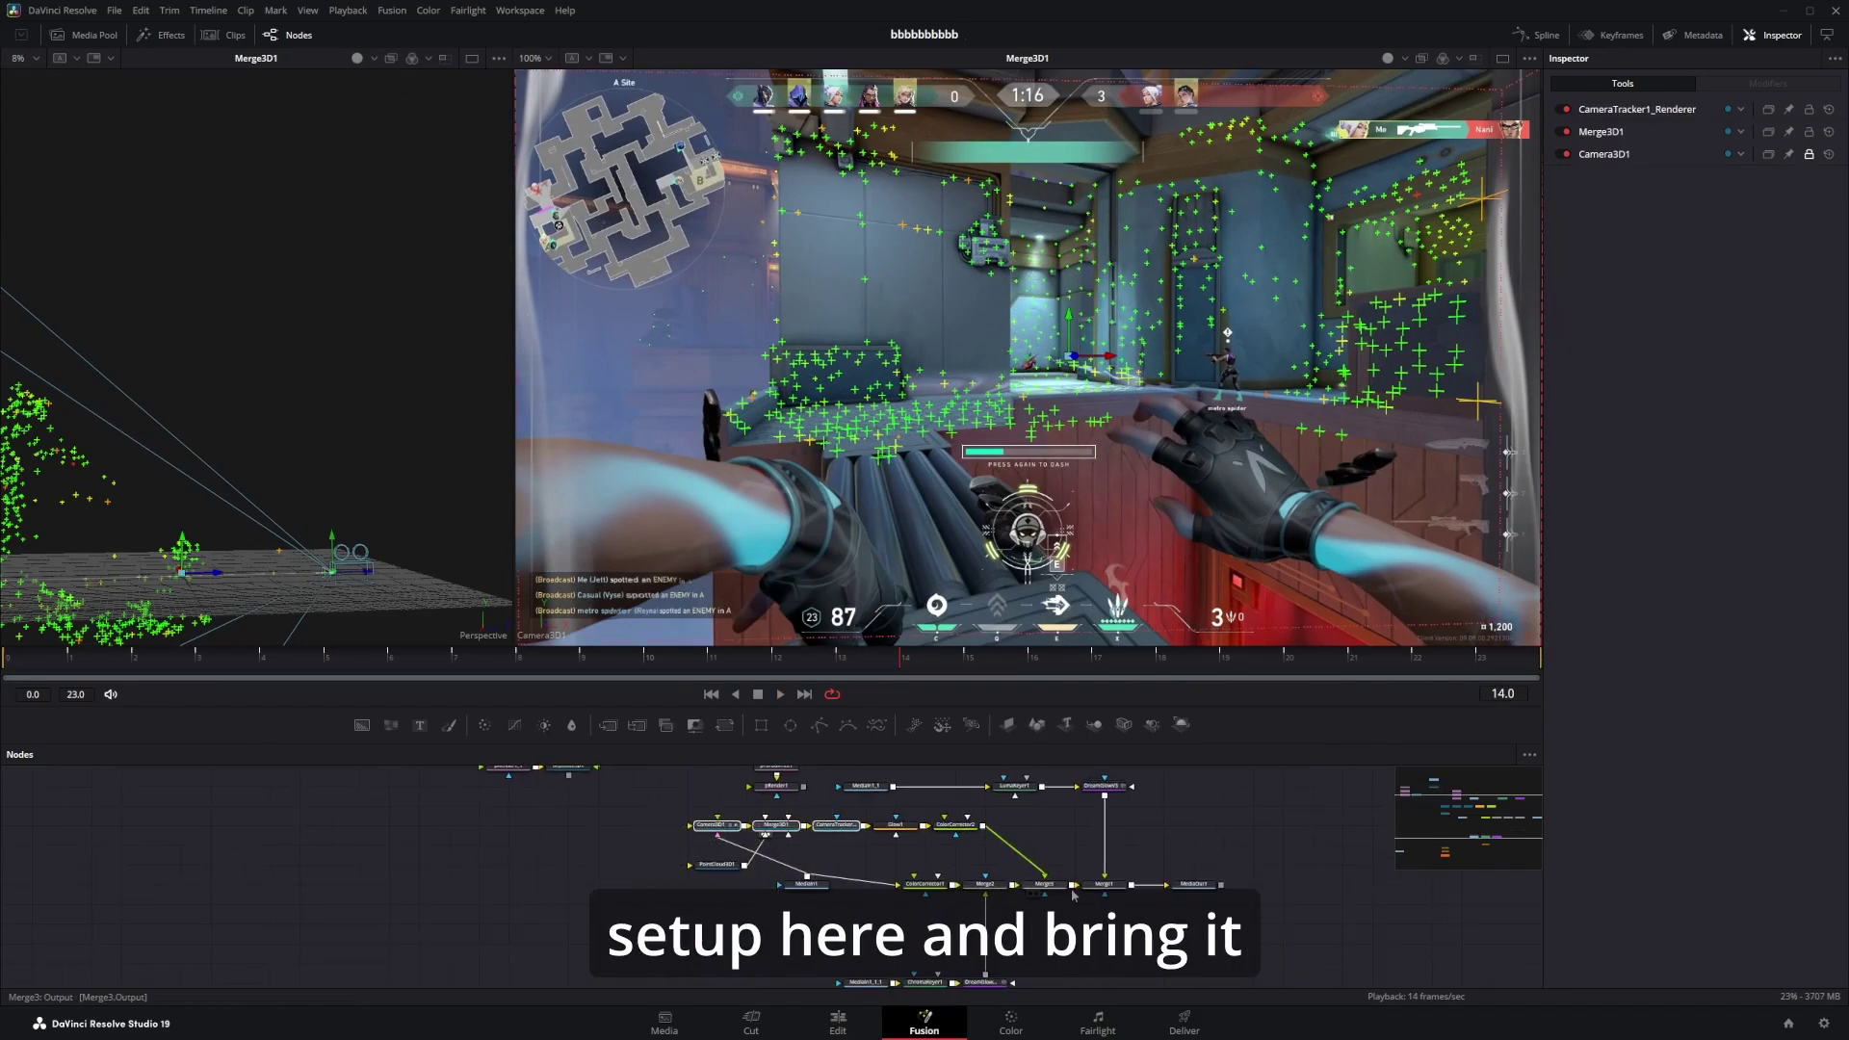
{"action": "left_click_drag", "start_coordinate": [1072, 895], "coordinate": [953, 845]}
{"action": "key", "text": "ctrl+c"}
{"action": "left_click", "coordinate": [720, 903]}
{"action": "key", "text": "ctrl+v"}
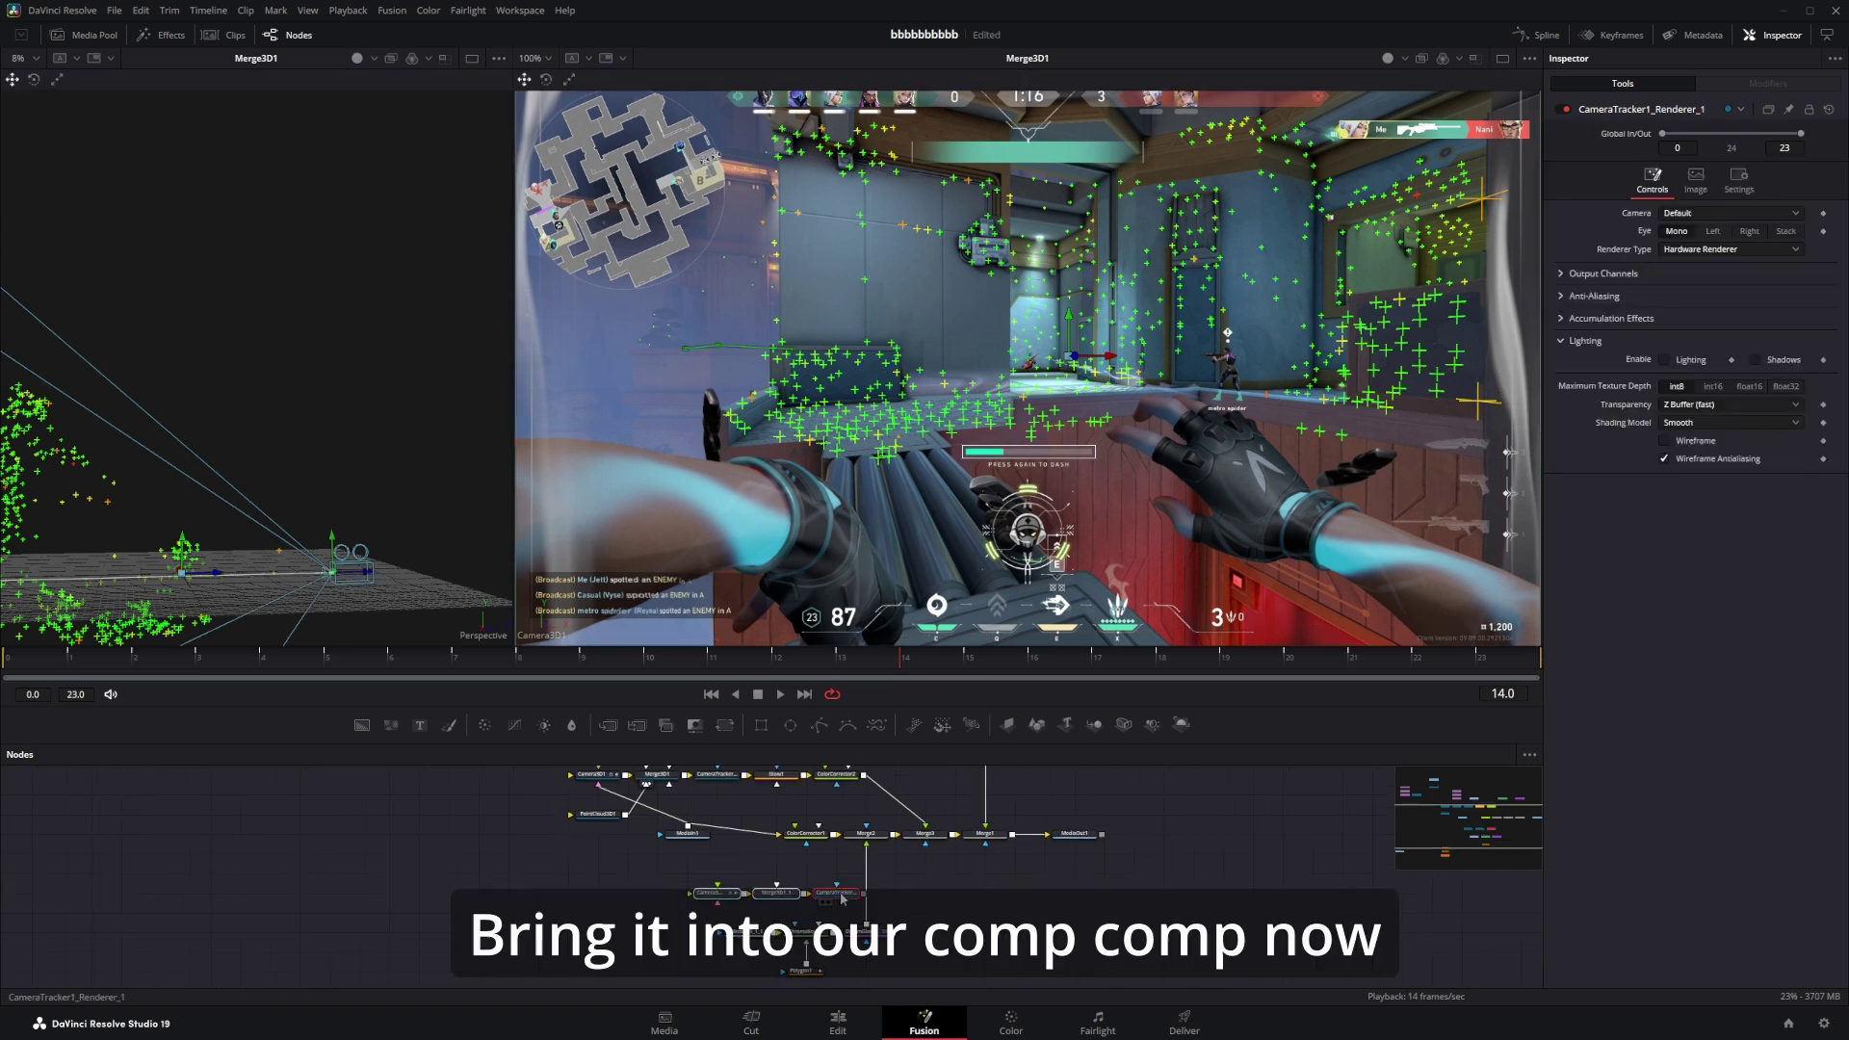
Place PointCloud3D1 above the camera node and connect its output to Merge3D1.
{"action": "scroll", "coordinate": [595, 828], "scroll_direction": "up", "scroll_amount": 2}
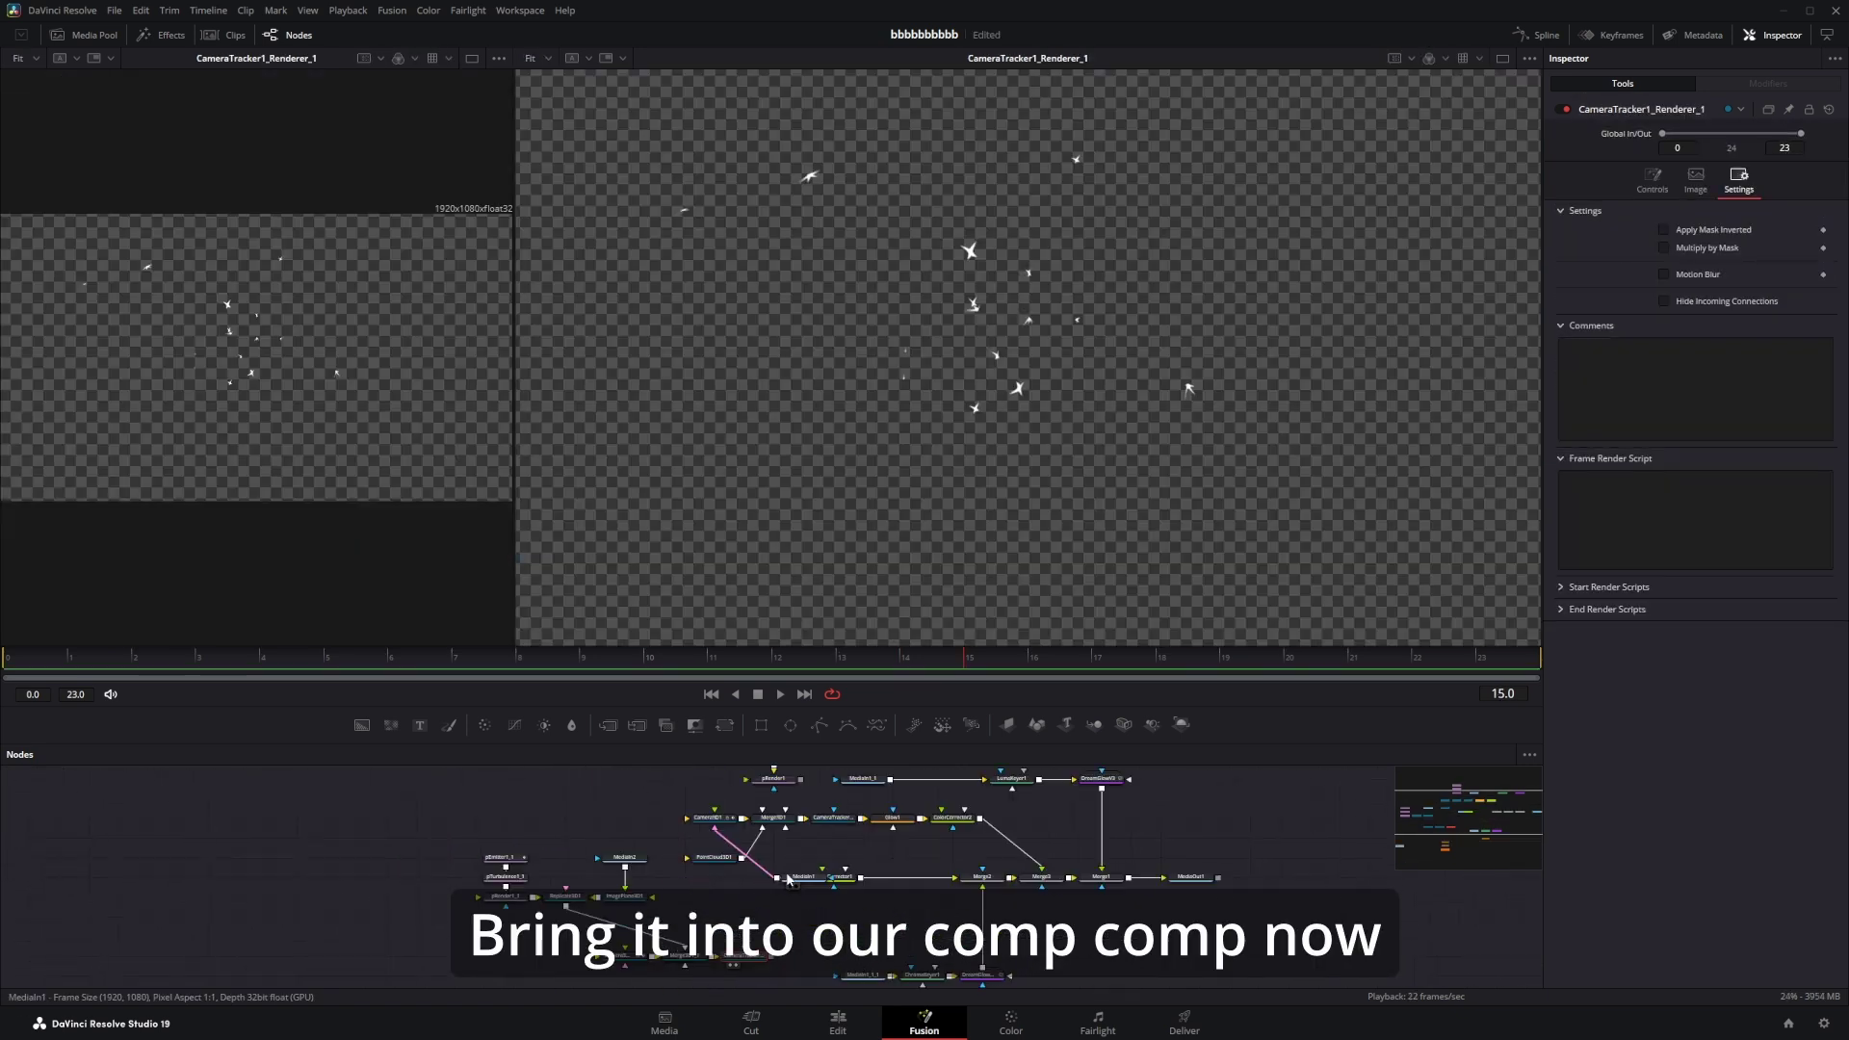
{"action": "left_click", "coordinate": [651, 812]}
{"action": "left_click_drag", "start_coordinate": [678, 812], "coordinate": [762, 842]}
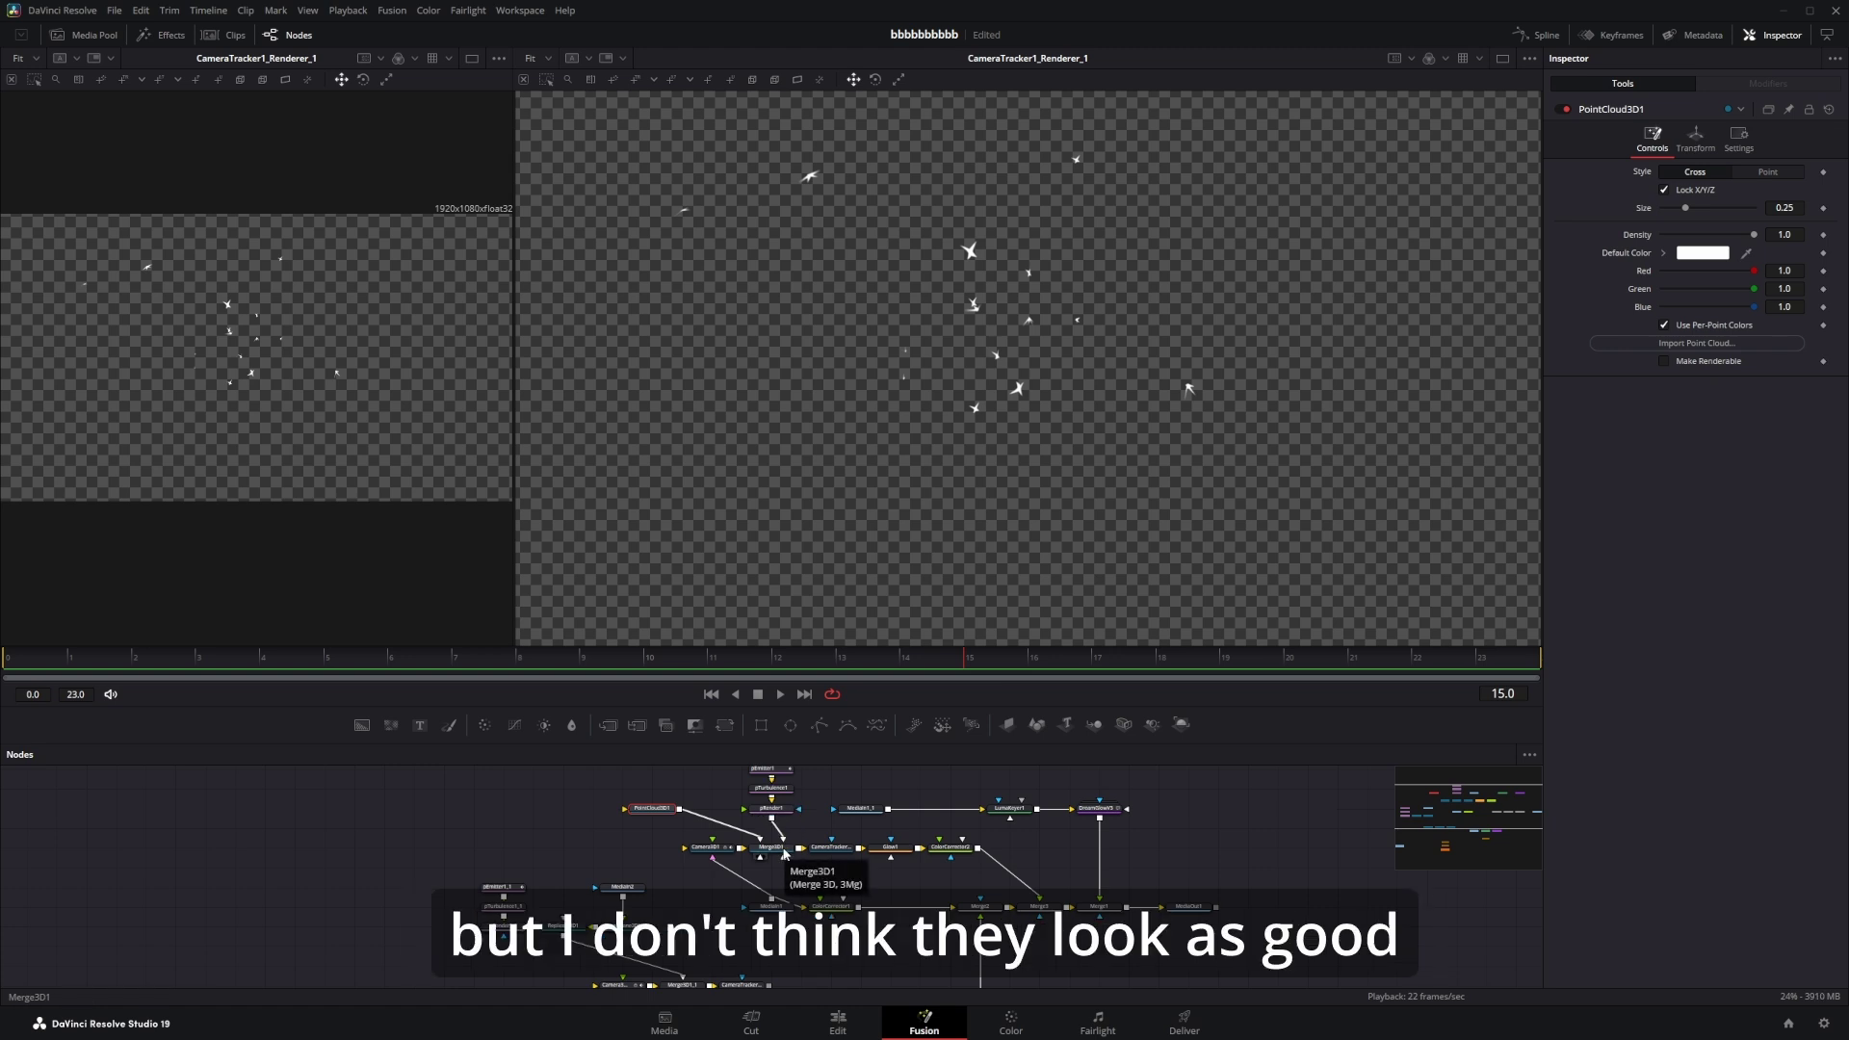
Add a DreamGlowV4 node after CameraTracker1_Renderer_1.
{"action": "left_click_drag", "start_coordinate": [773, 943], "coordinate": [797, 880]}
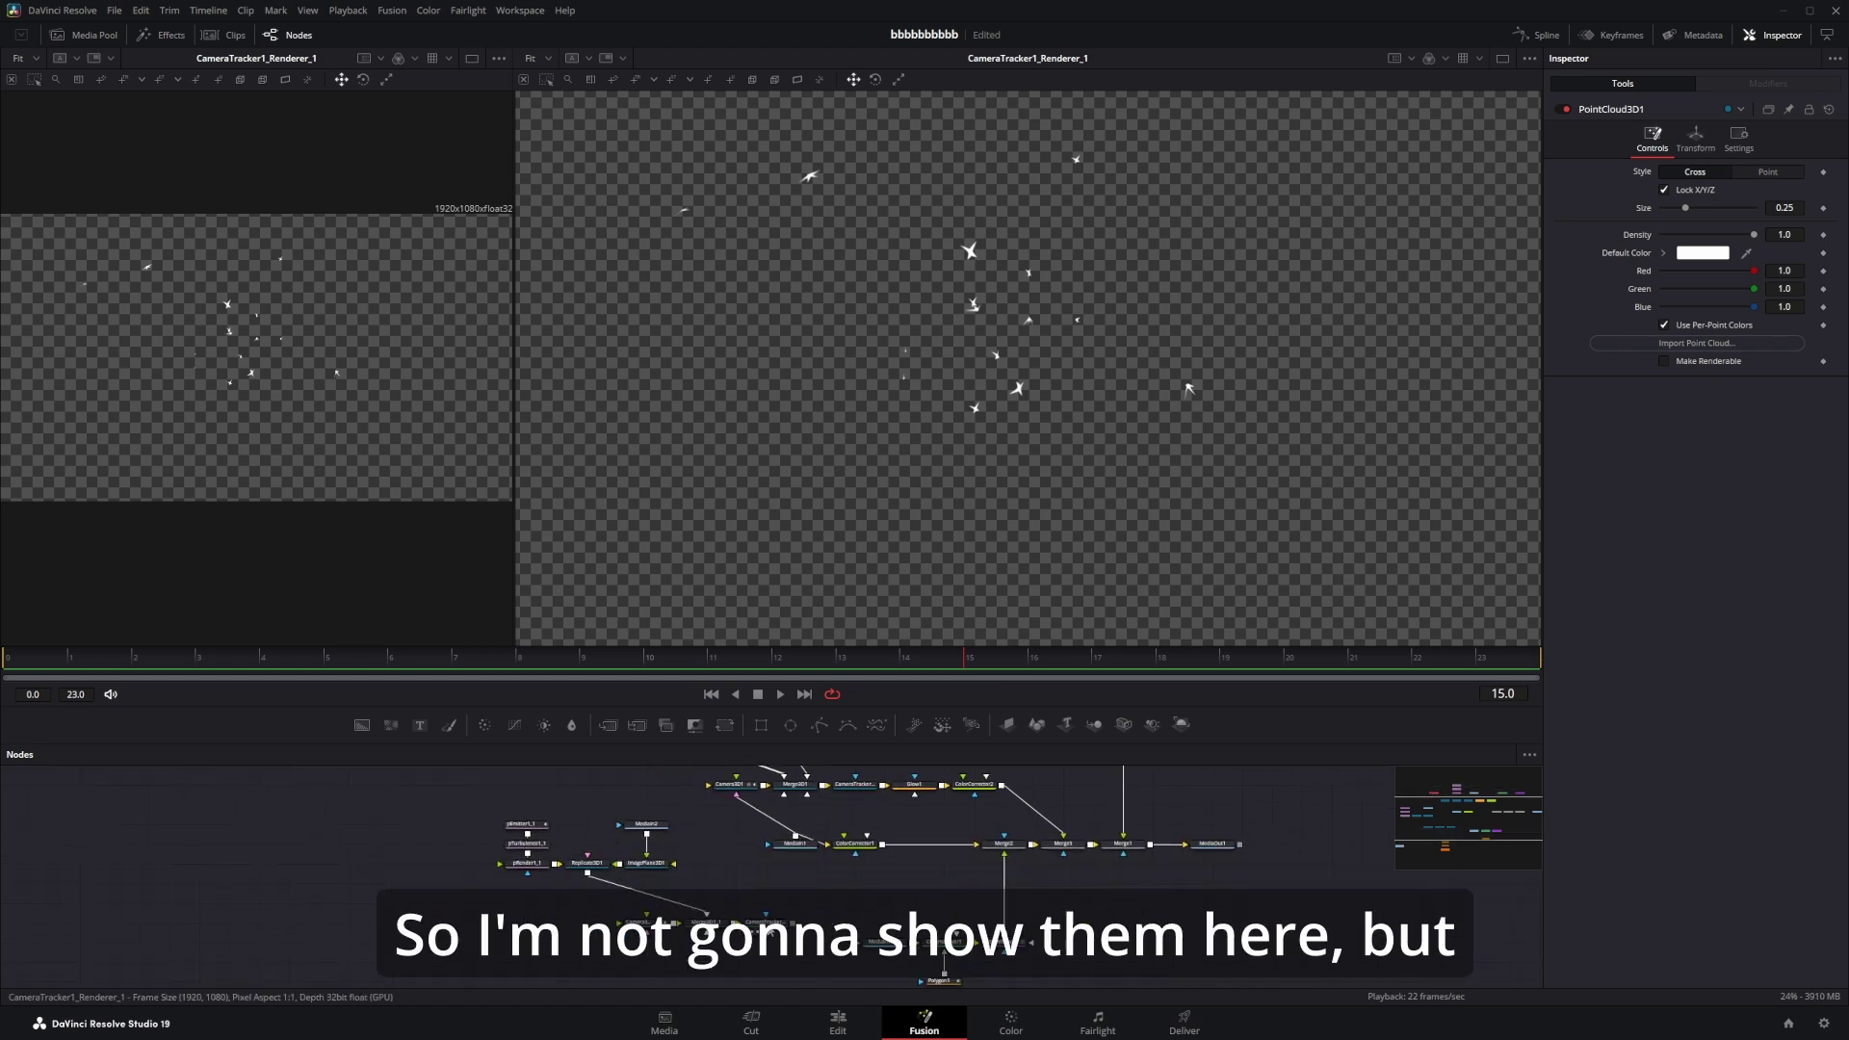
{"action": "left_click", "coordinate": [769, 924]}
{"action": "key", "text": "shift+space"}
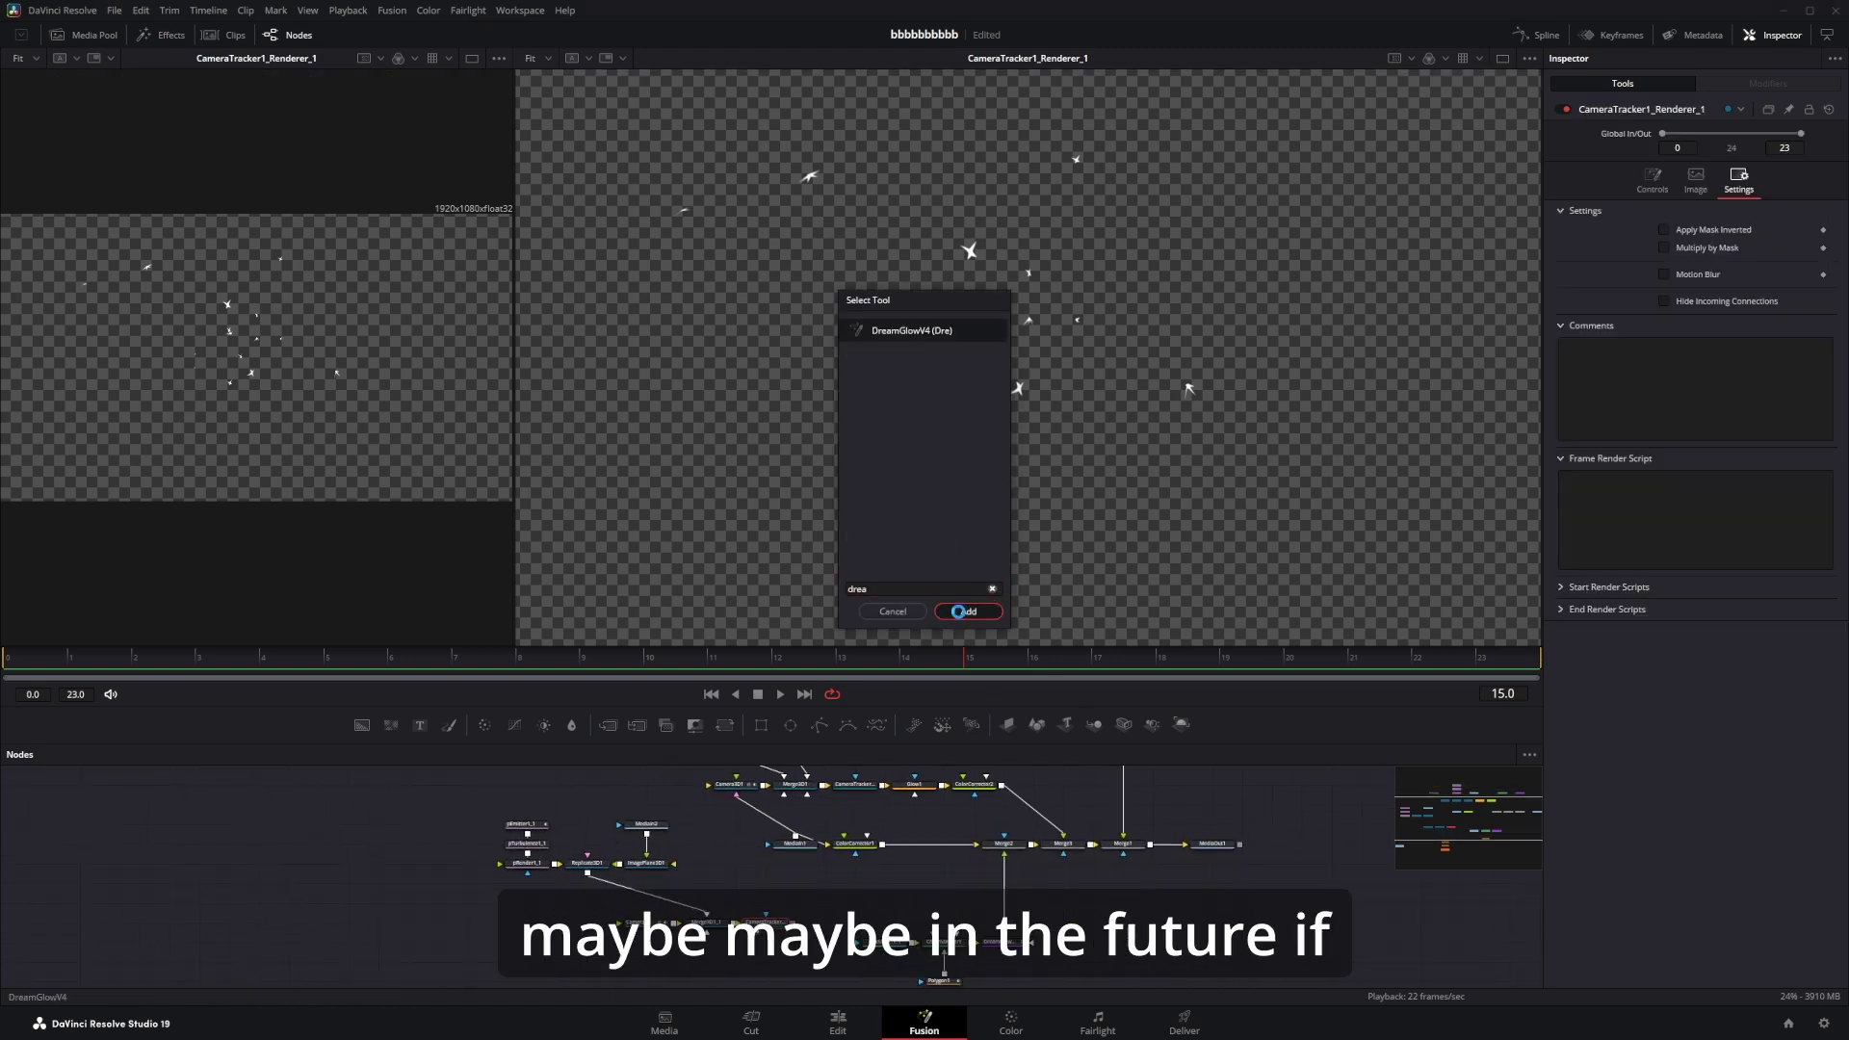
{"action": "key", "text": "Return"}
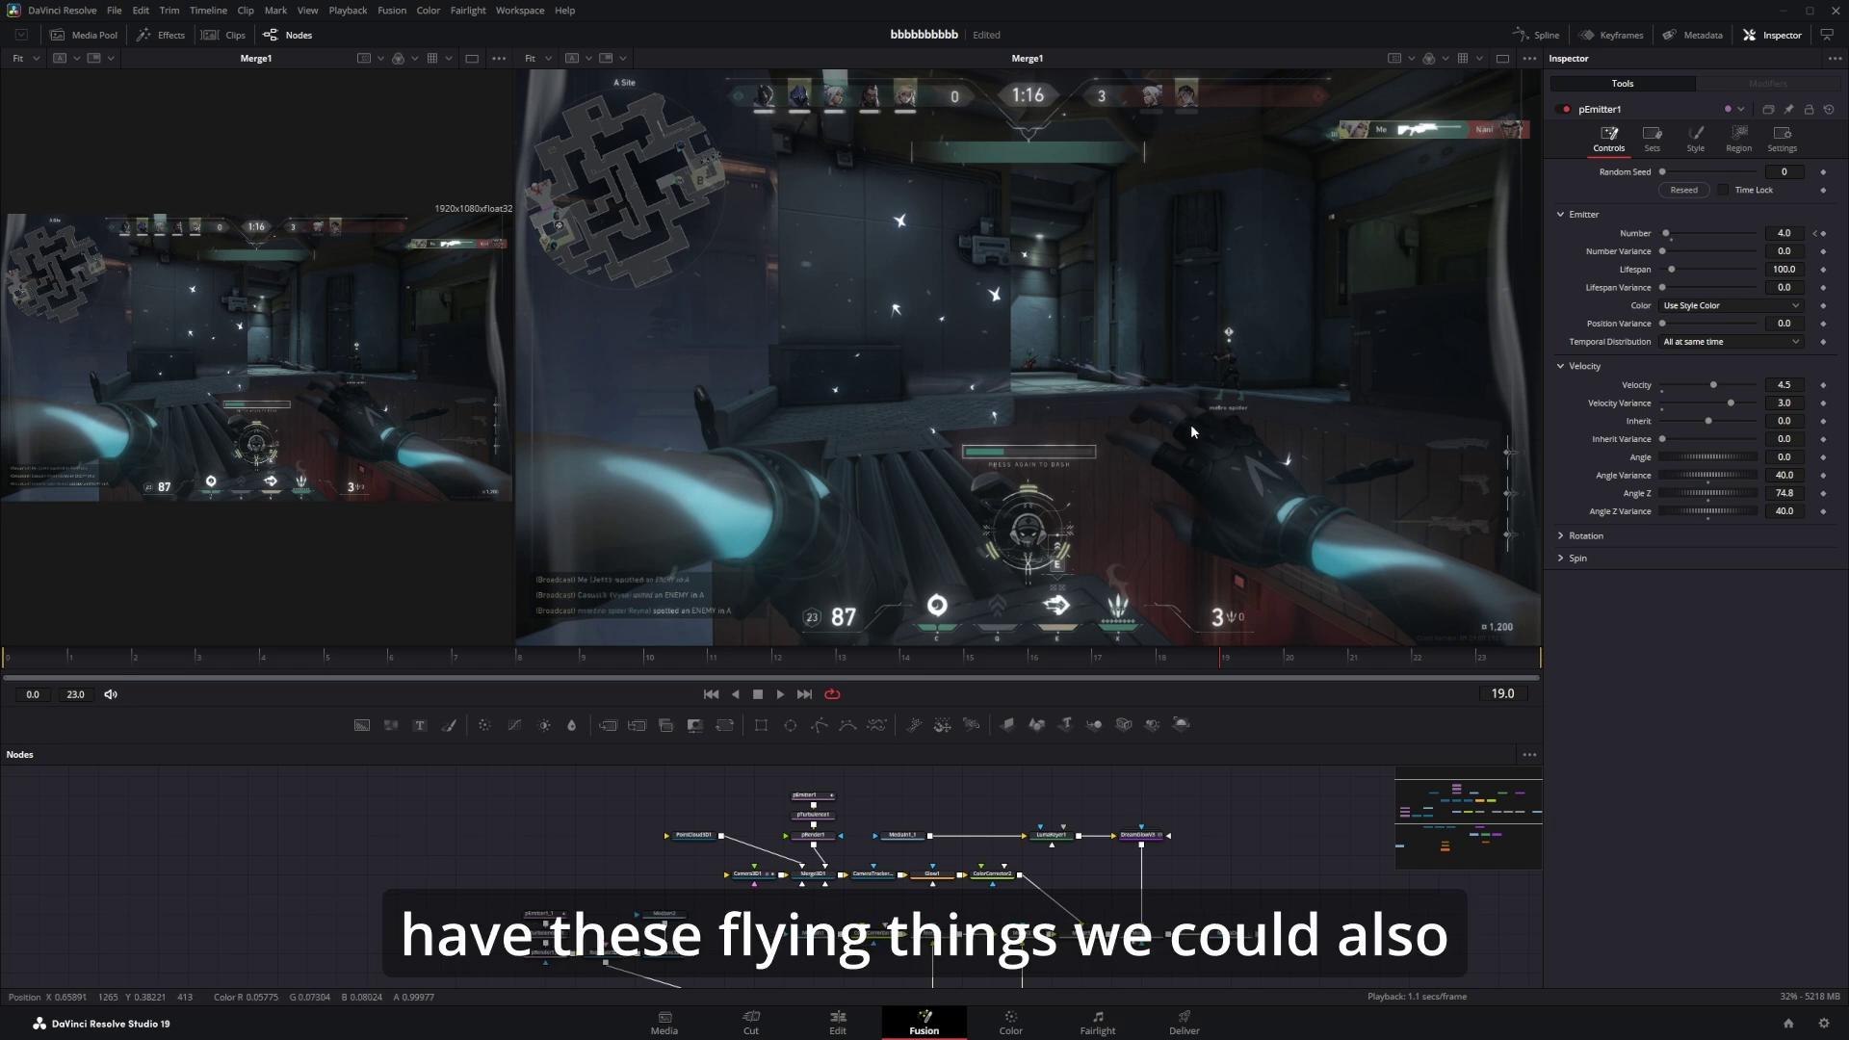
Set Merge3's blend to 0.4.
{"action": "left_click_drag", "start_coordinate": [1143, 580], "coordinate": [1157, 530]}
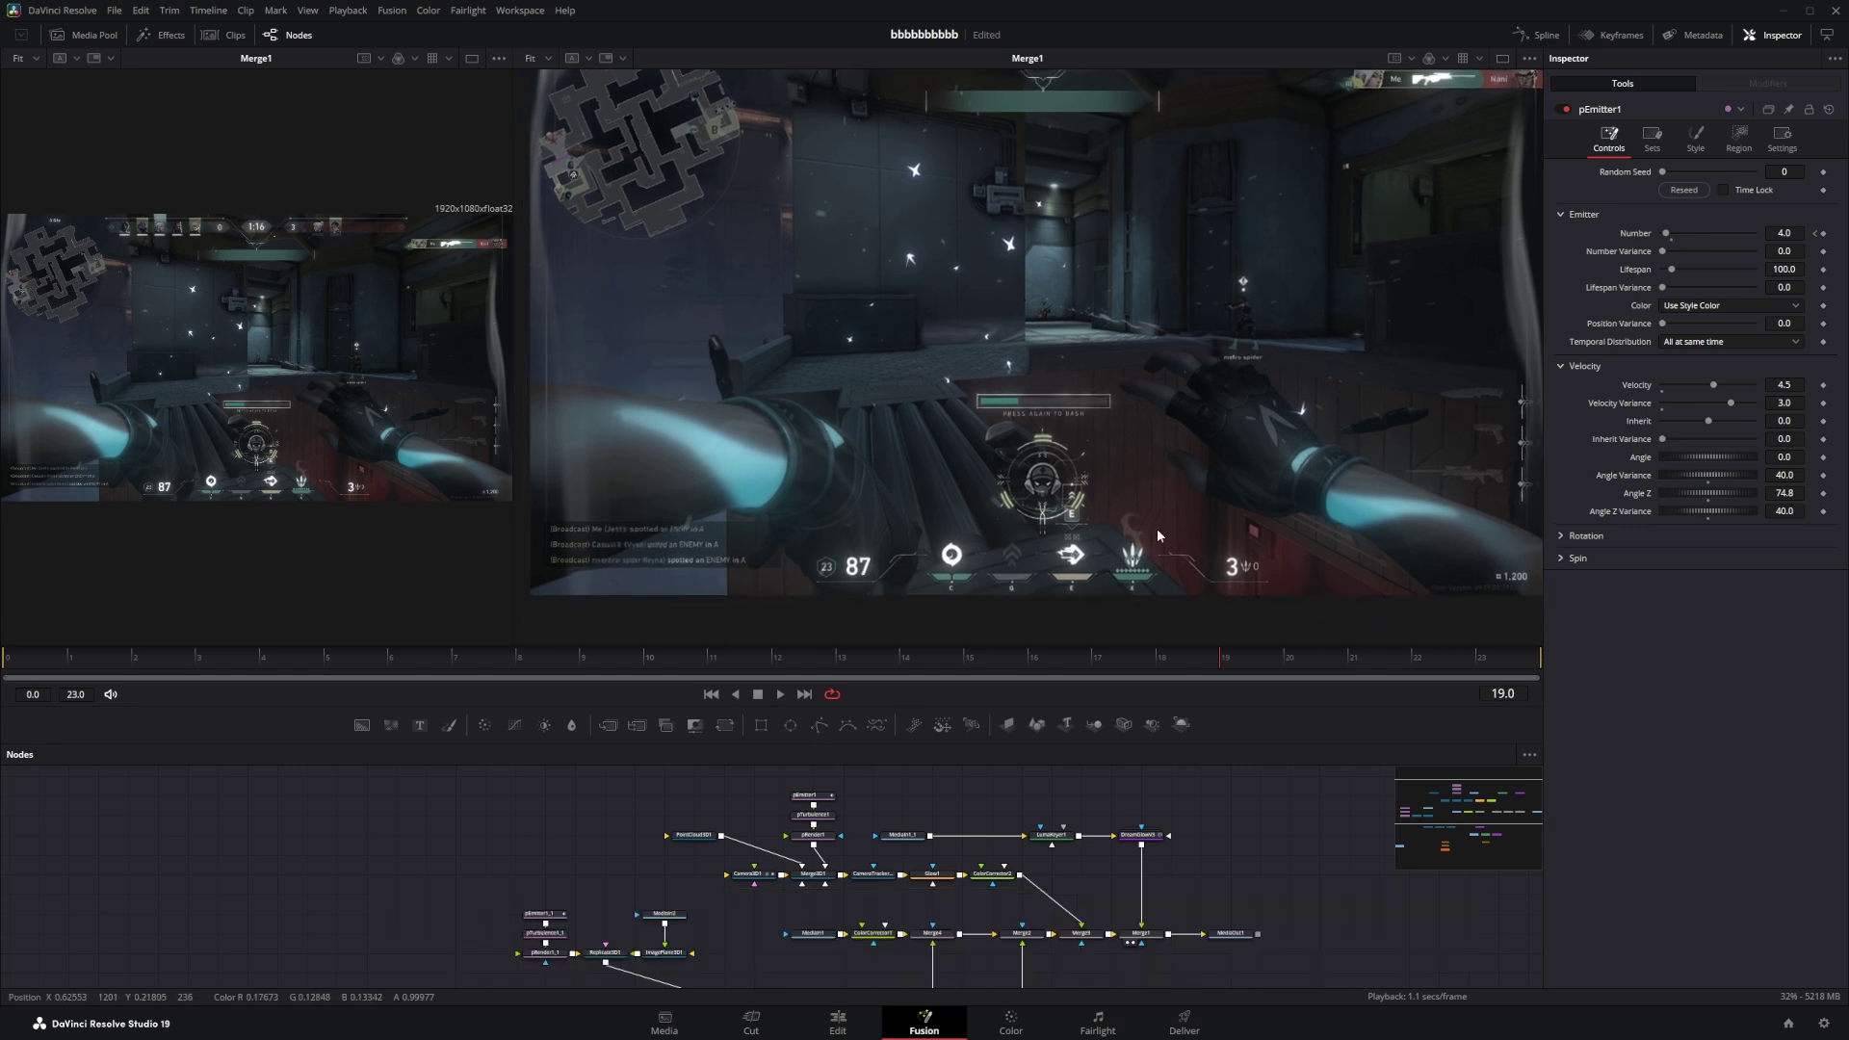
{"action": "left_click", "coordinate": [1080, 934]}
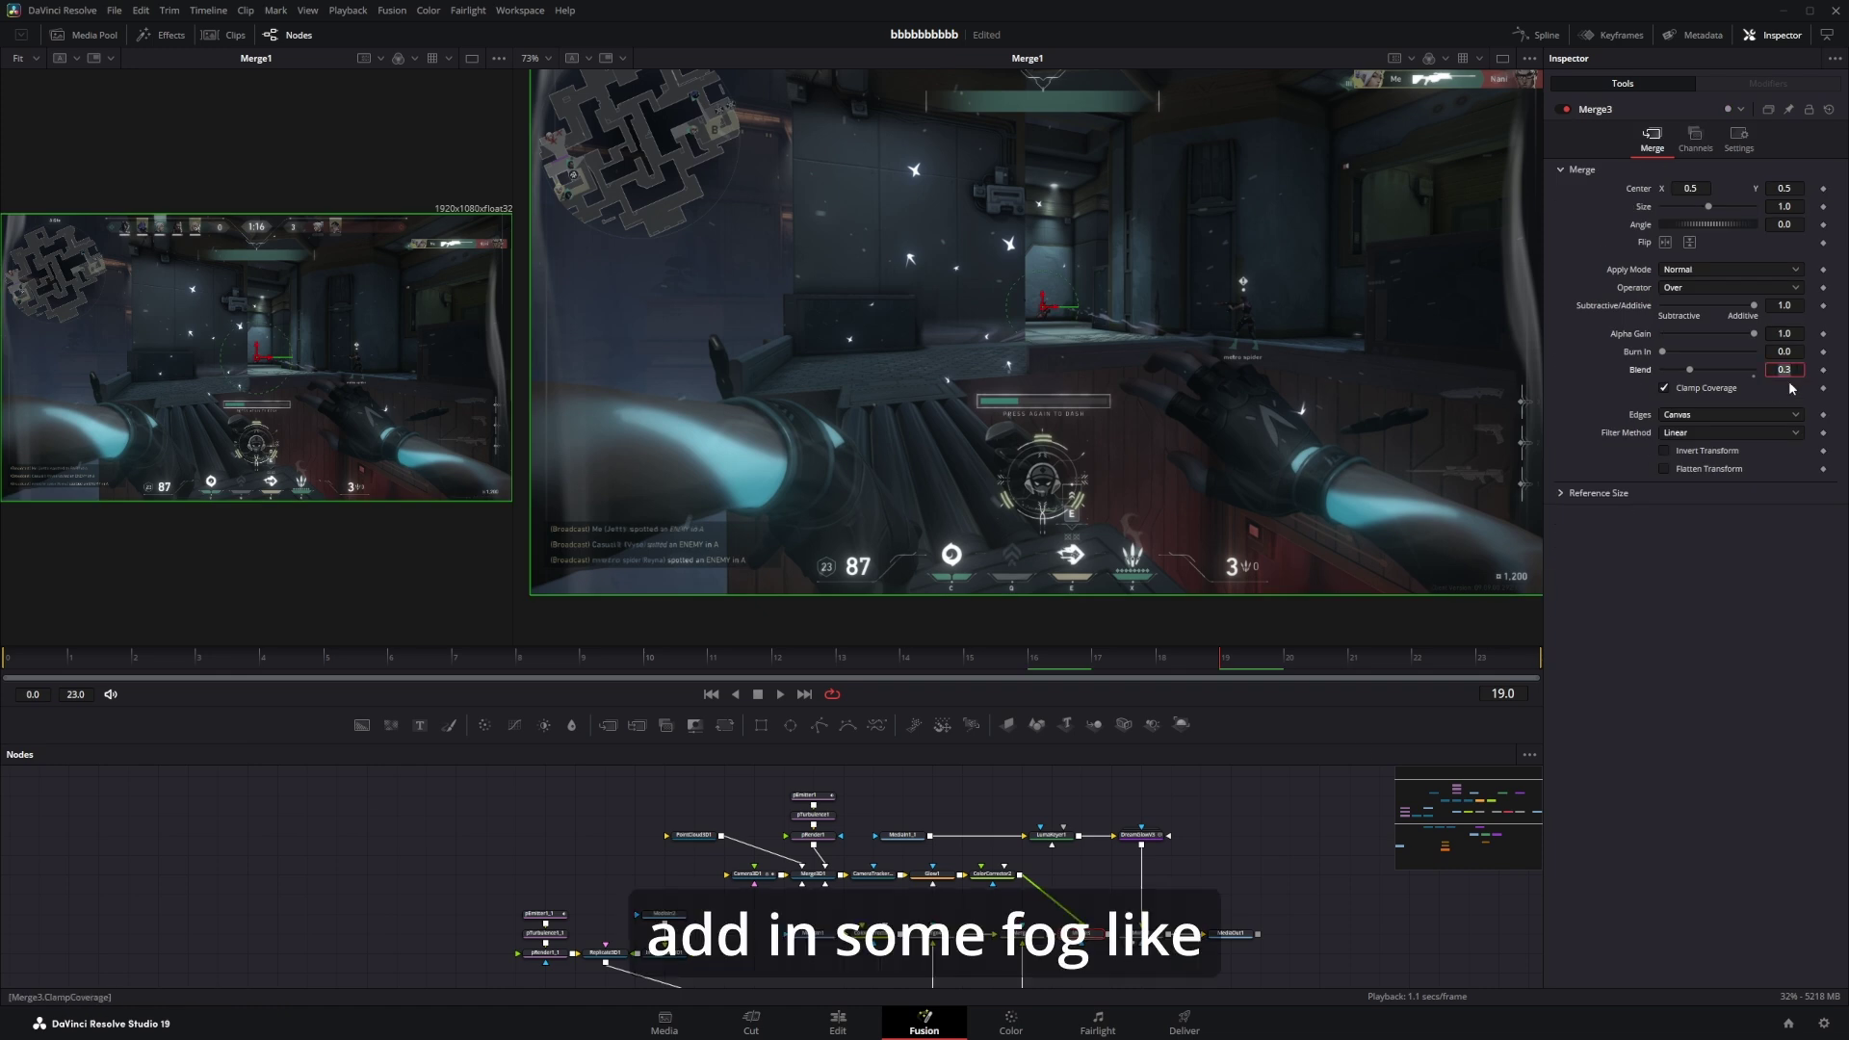
{"action": "type", "text": "0.4"}
{"action": "key", "text": "Return"}
{"action": "left_click_drag", "start_coordinate": [1265, 383], "coordinate": [1250, 425]}
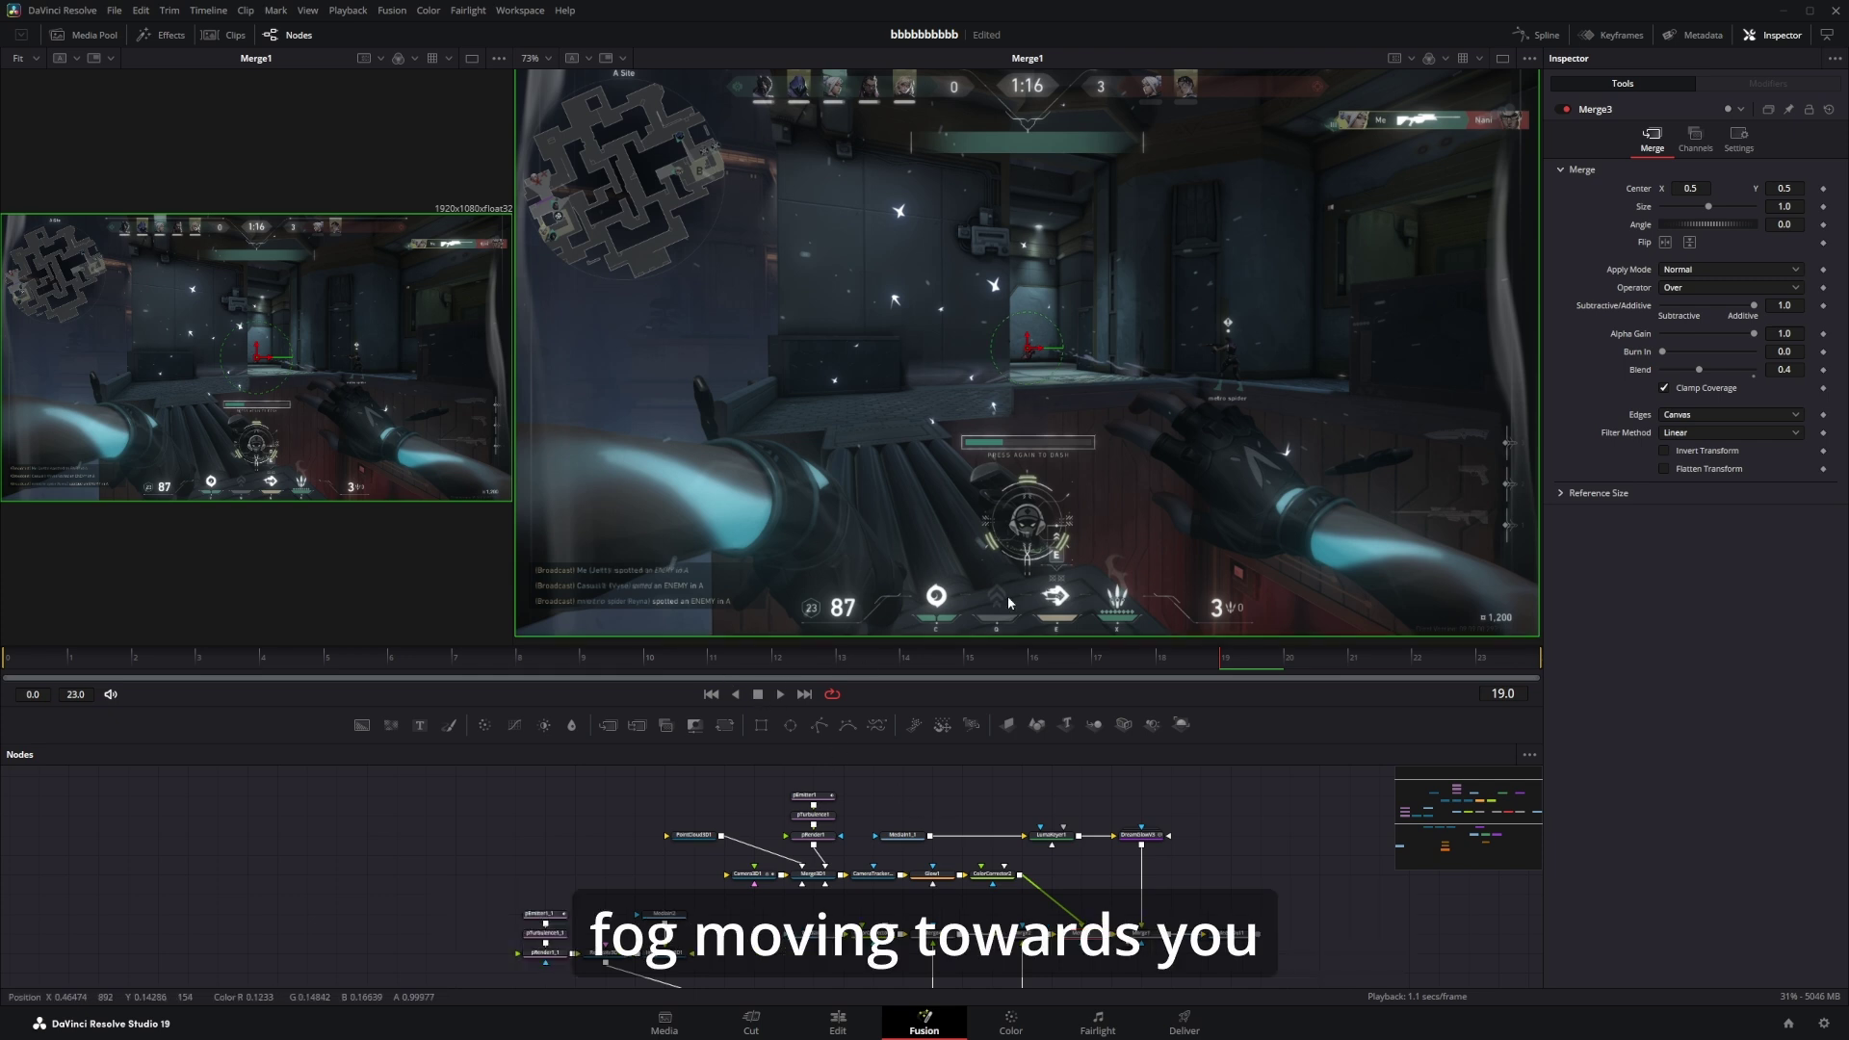
Duplicate the Camera3D1_1, Merge3D1_1 and CameraTracker1_Renderer_1 chain into the empty space beside the bird setup.
{"action": "left_click_drag", "start_coordinate": [1078, 891], "coordinate": [1288, 767]}
{"action": "left_click_drag", "start_coordinate": [830, 922], "coordinate": [1050, 857]}
{"action": "left_click_drag", "start_coordinate": [1110, 830], "coordinate": [853, 885]}
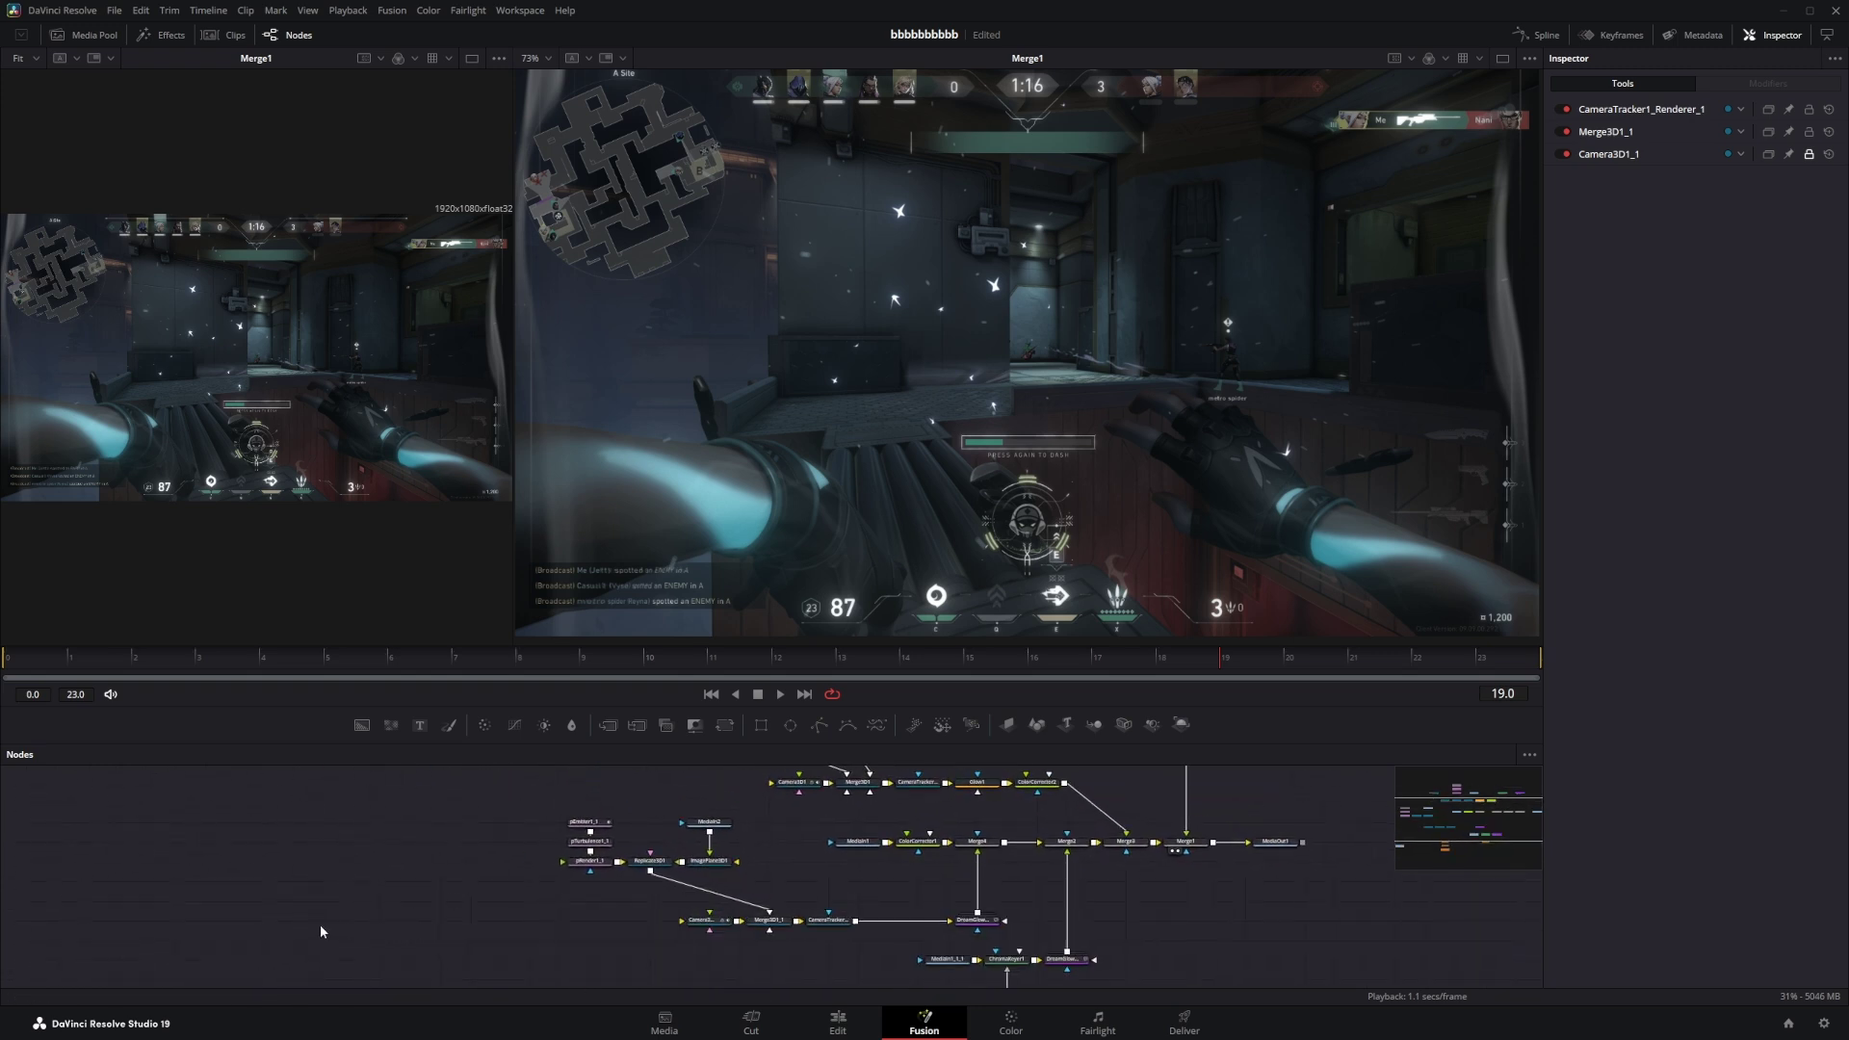
{"action": "key", "text": "ctrl+v"}
{"action": "left_click_drag", "start_coordinate": [470, 902], "coordinate": [441, 919]}
Show Merge3D1_1_1 in both viewers, connect MediaIn1 to the duplicated camera and link PointCloud3D1 to Merge3D1_1_1.
{"action": "left_click", "coordinate": [441, 919]}
{"action": "key", "text": "1"}
{"action": "key", "text": "2"}
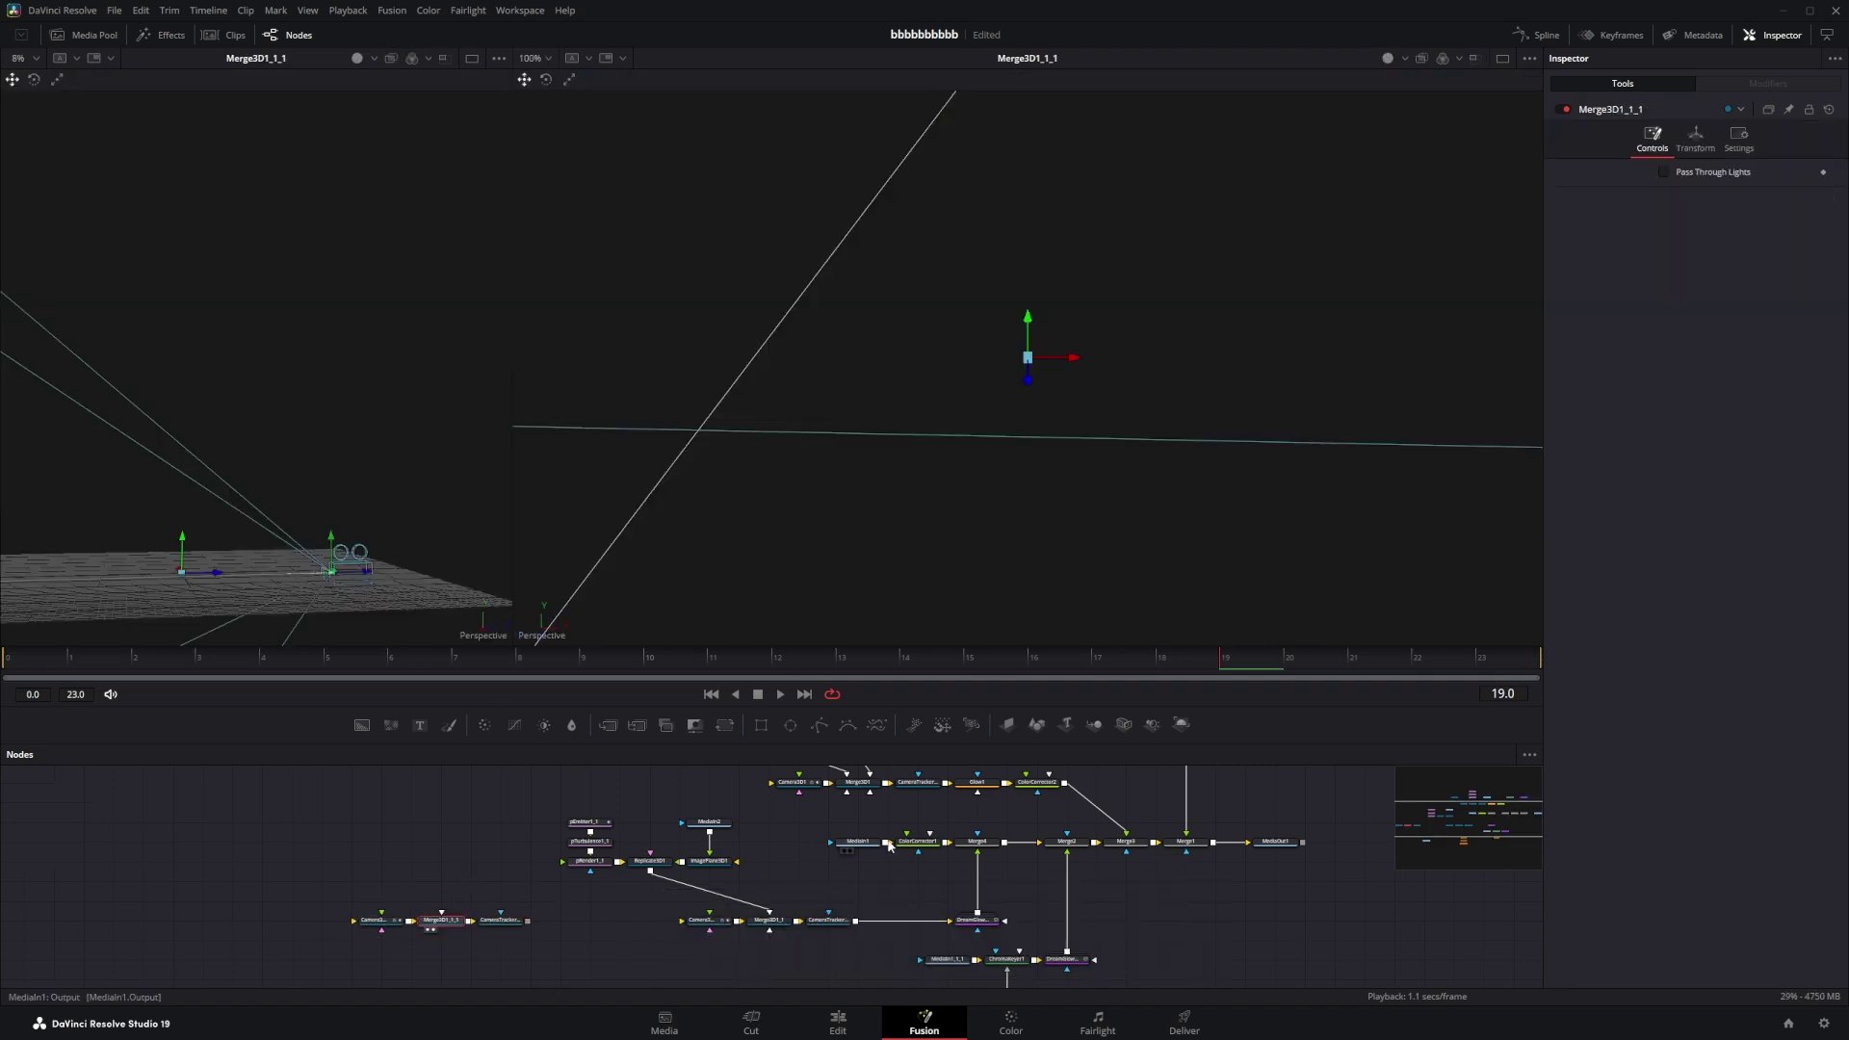
{"action": "left_click_drag", "start_coordinate": [889, 846], "coordinate": [382, 912]}
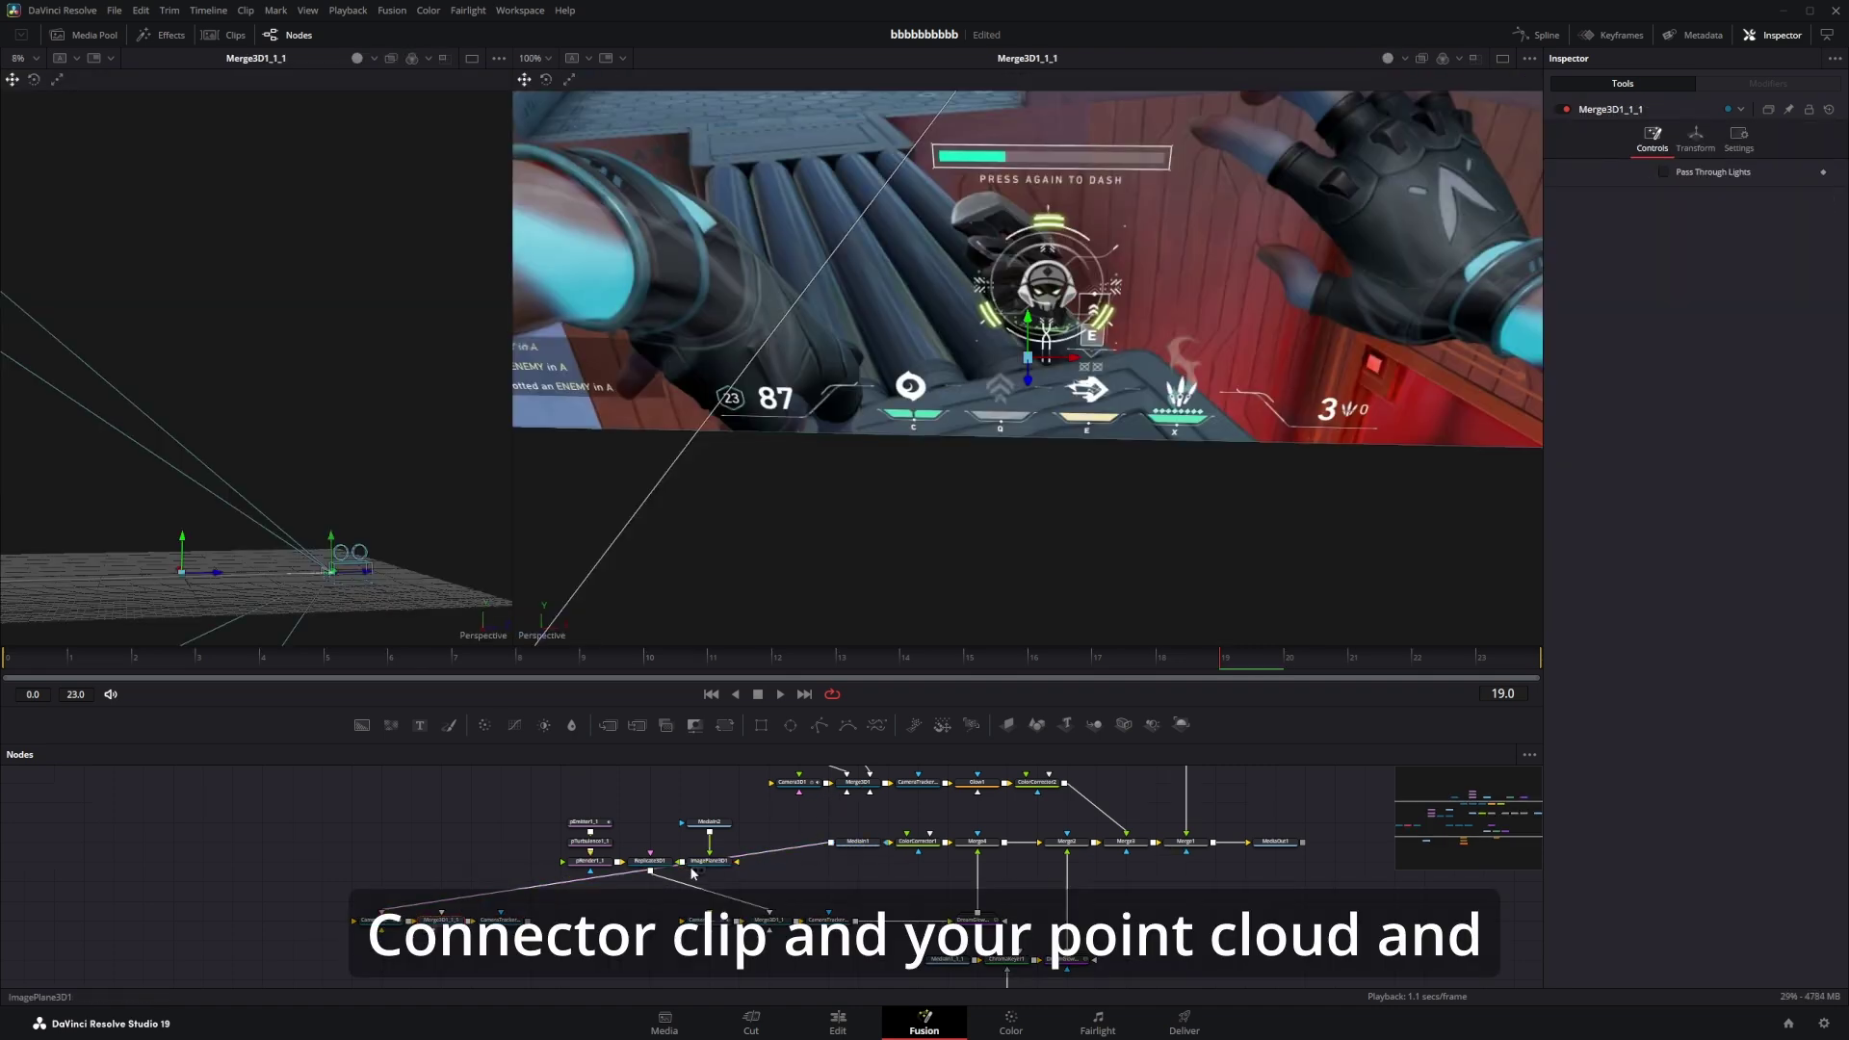
{"action": "left_click_drag", "start_coordinate": [776, 886], "coordinate": [765, 928]}
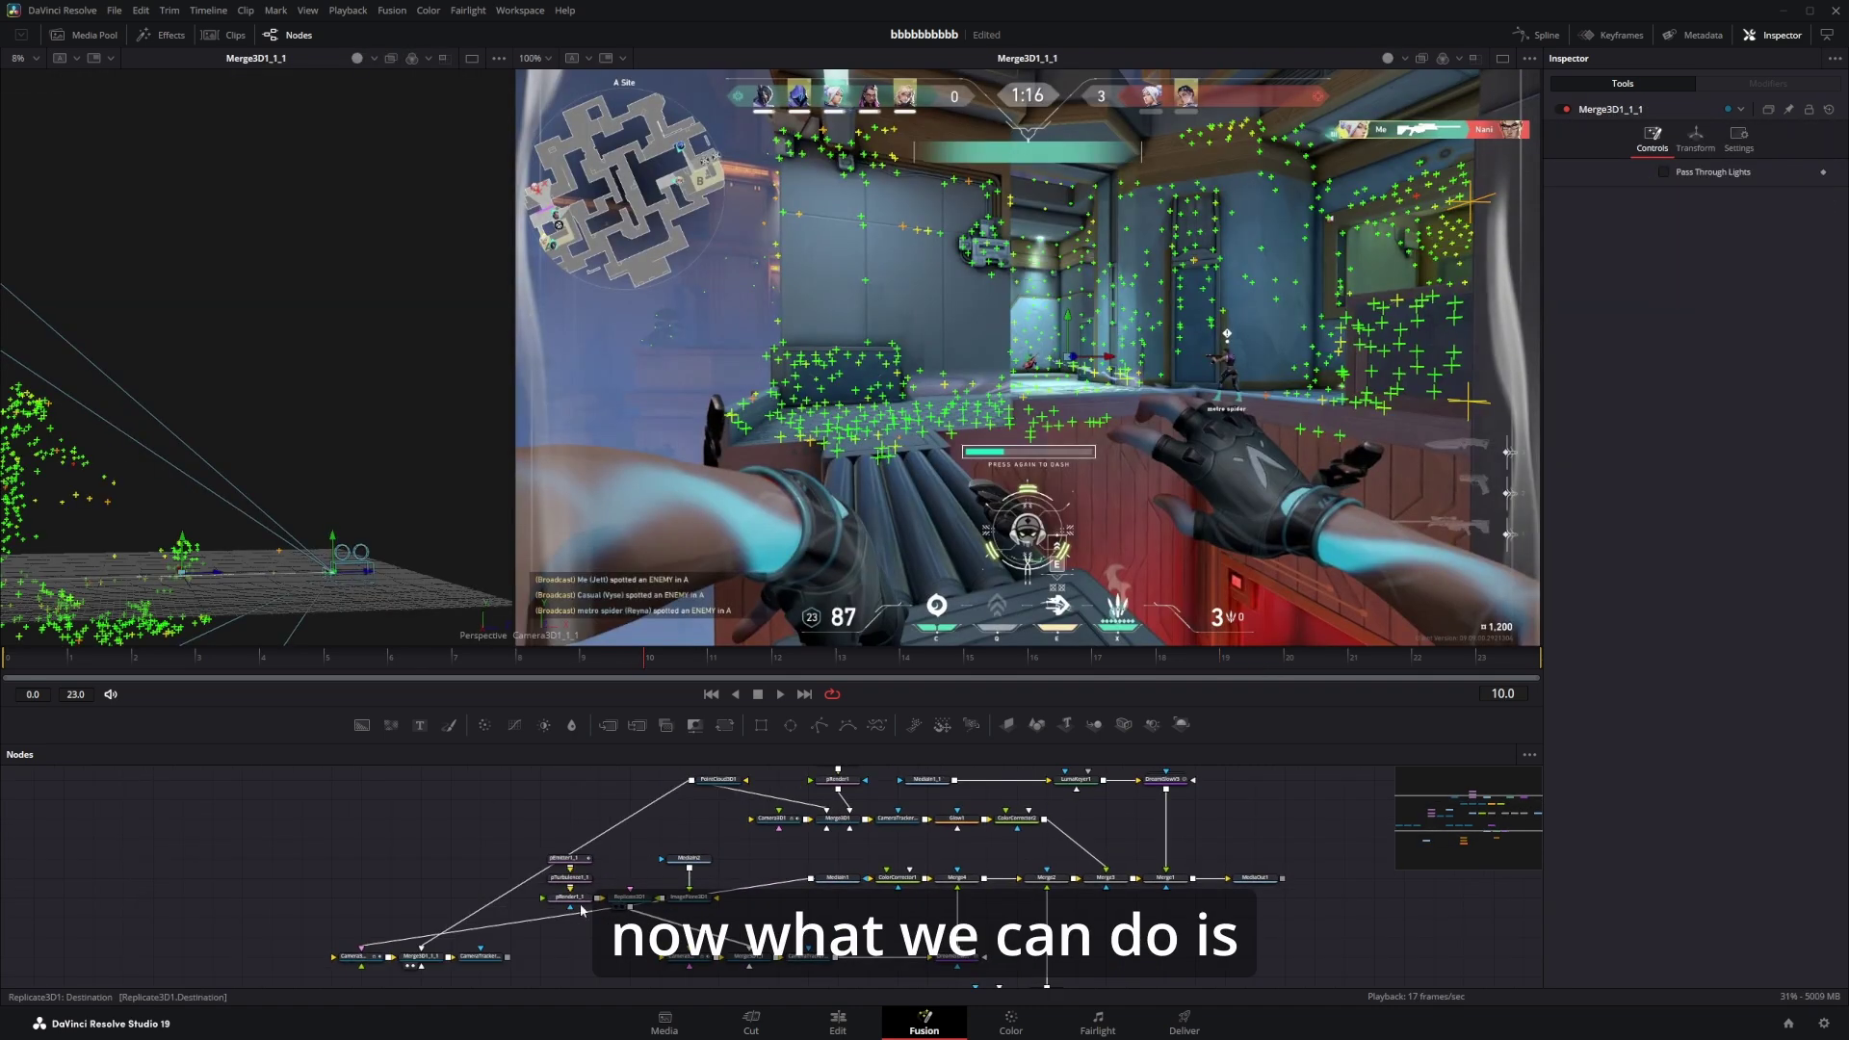
Add a Turbulent Noise node below the duplicated camera chain and show it in both viewers.
{"action": "left_click_drag", "start_coordinate": [547, 957], "coordinate": [777, 841]}
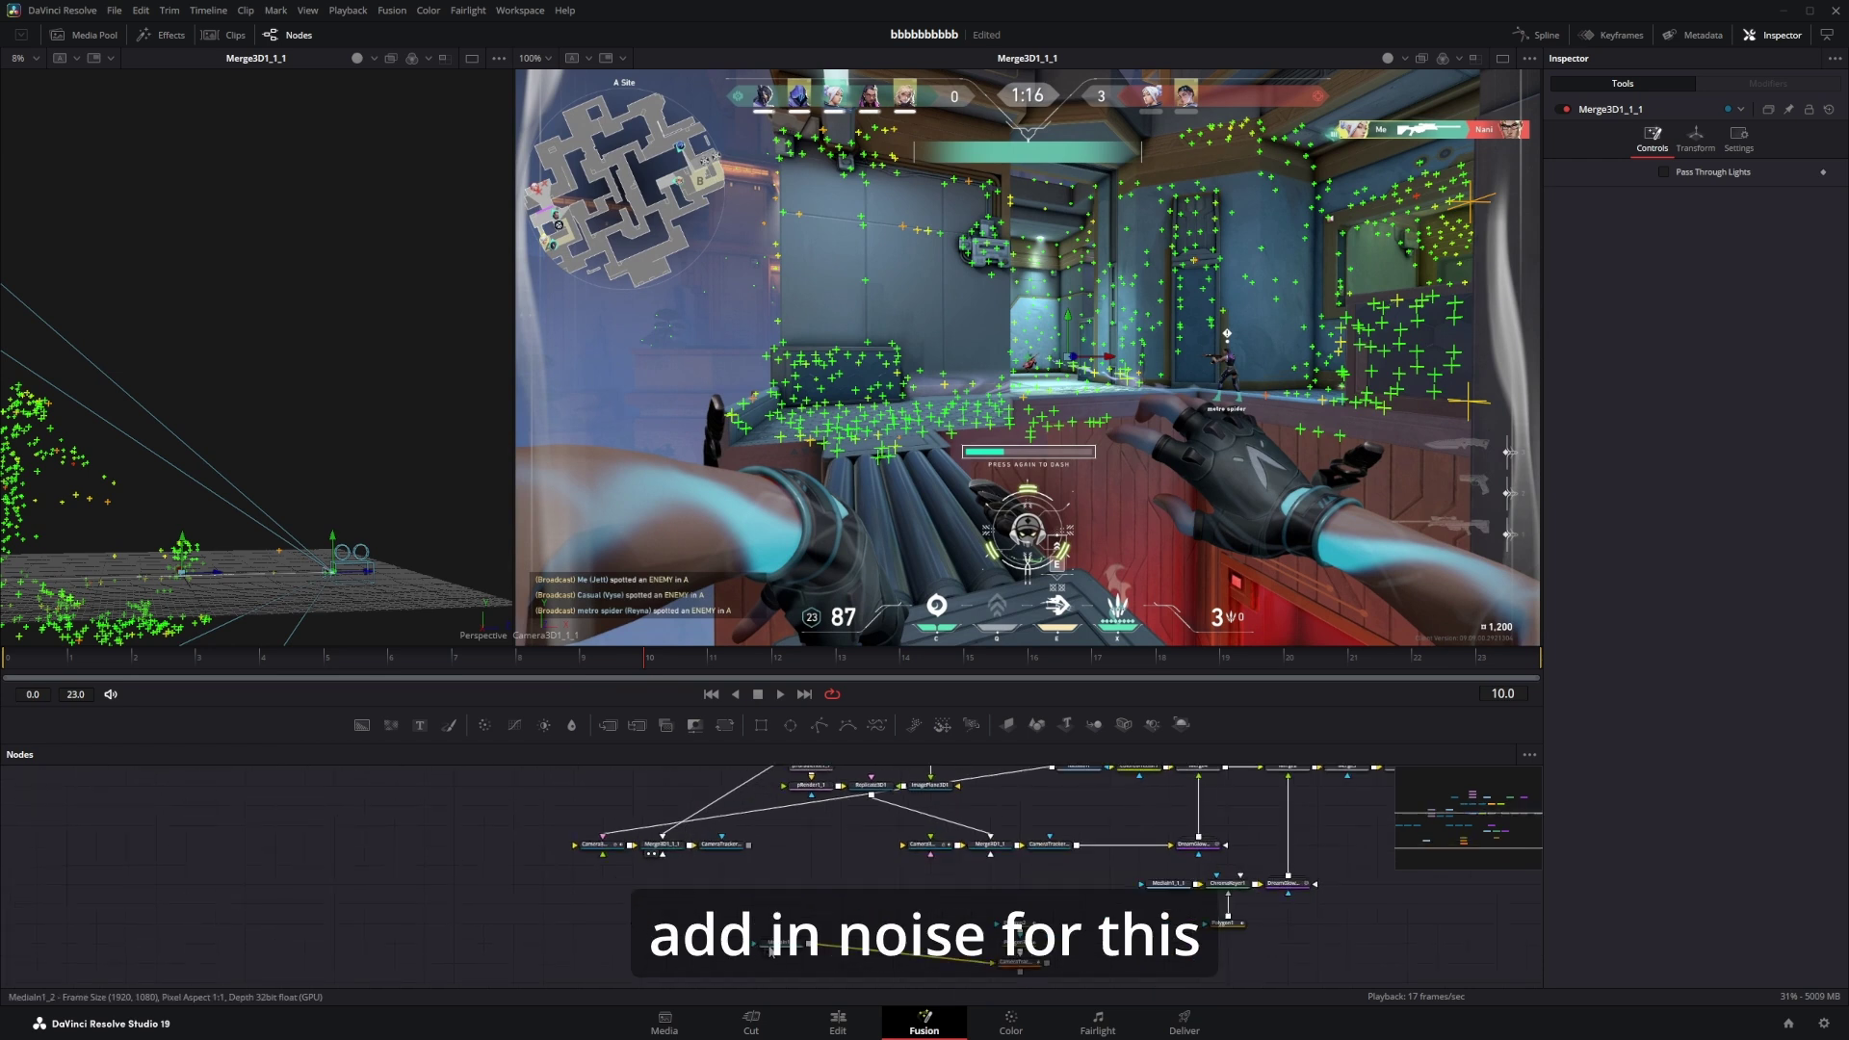
{"action": "left_click", "coordinate": [871, 961]}
{"action": "key", "text": "shift+space"}
{"action": "type", "text": "tu"}
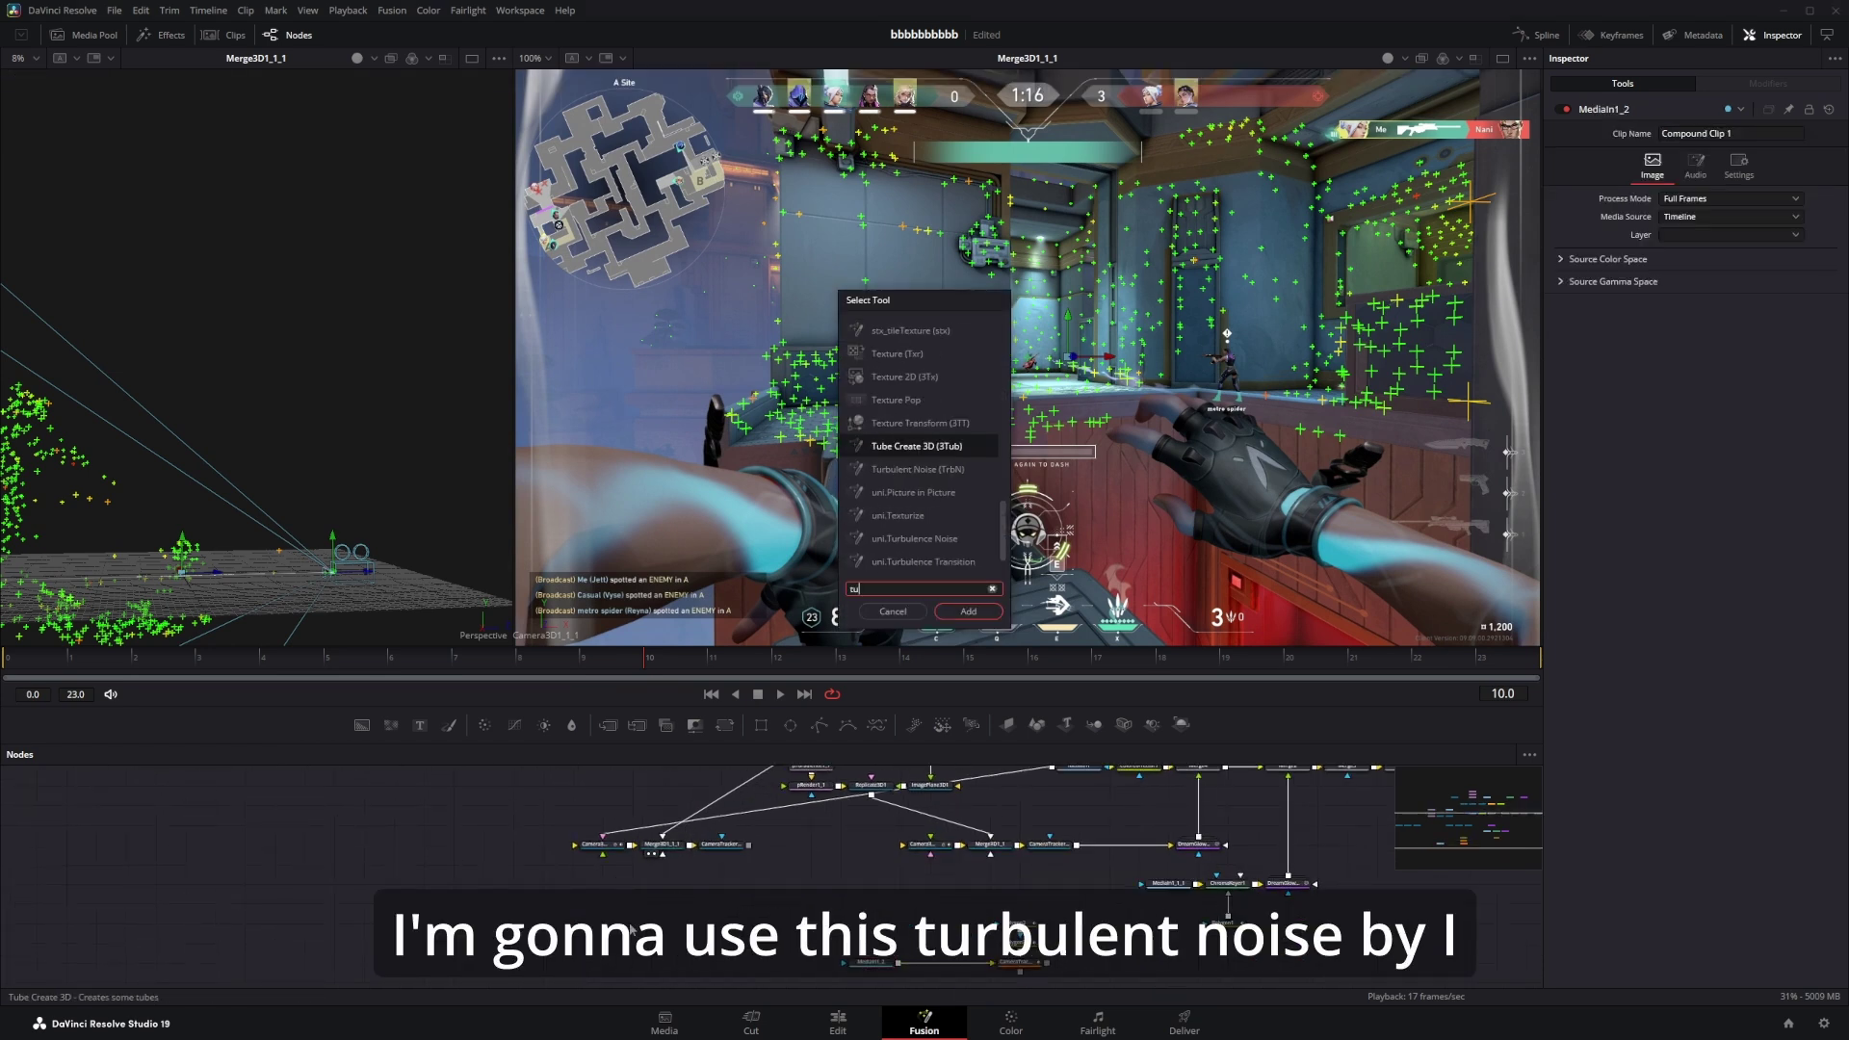
{"action": "type", "text": "rbulen"}
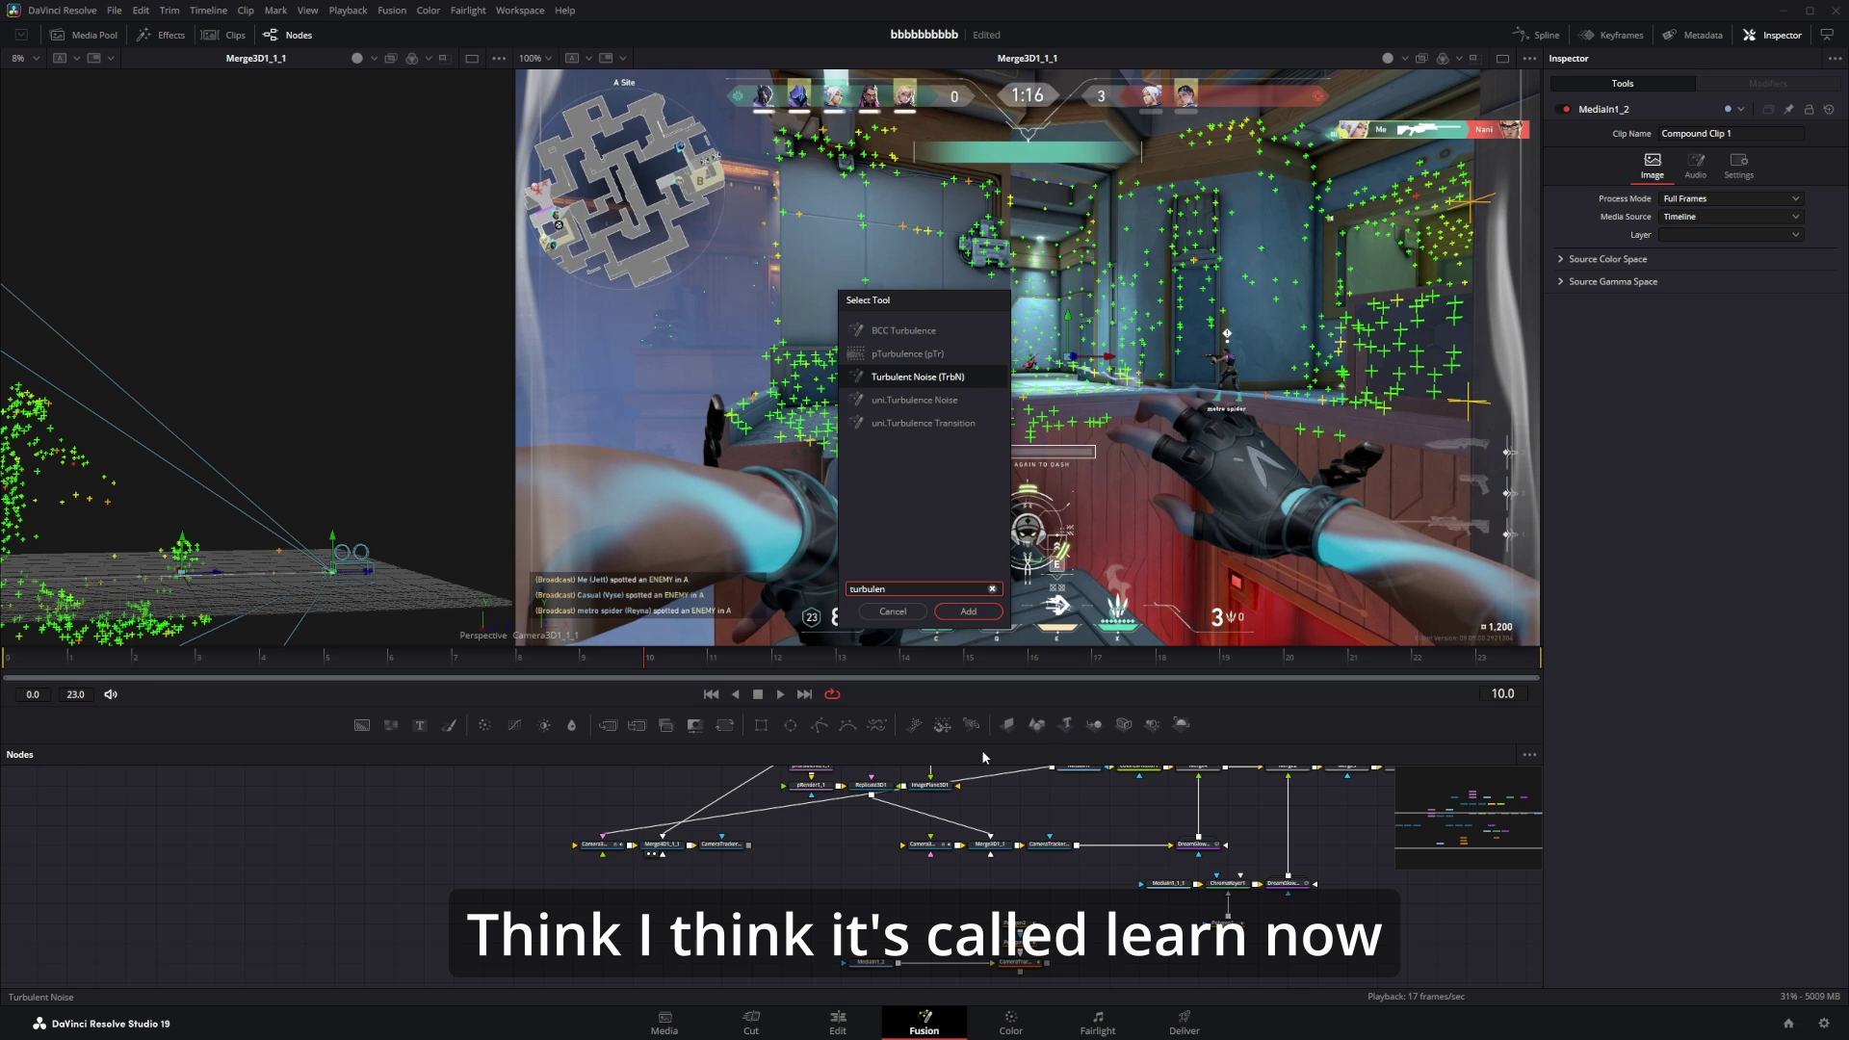
{"action": "left_click", "coordinate": [959, 611]}
{"action": "key", "text": "1"}
{"action": "key", "text": "2"}
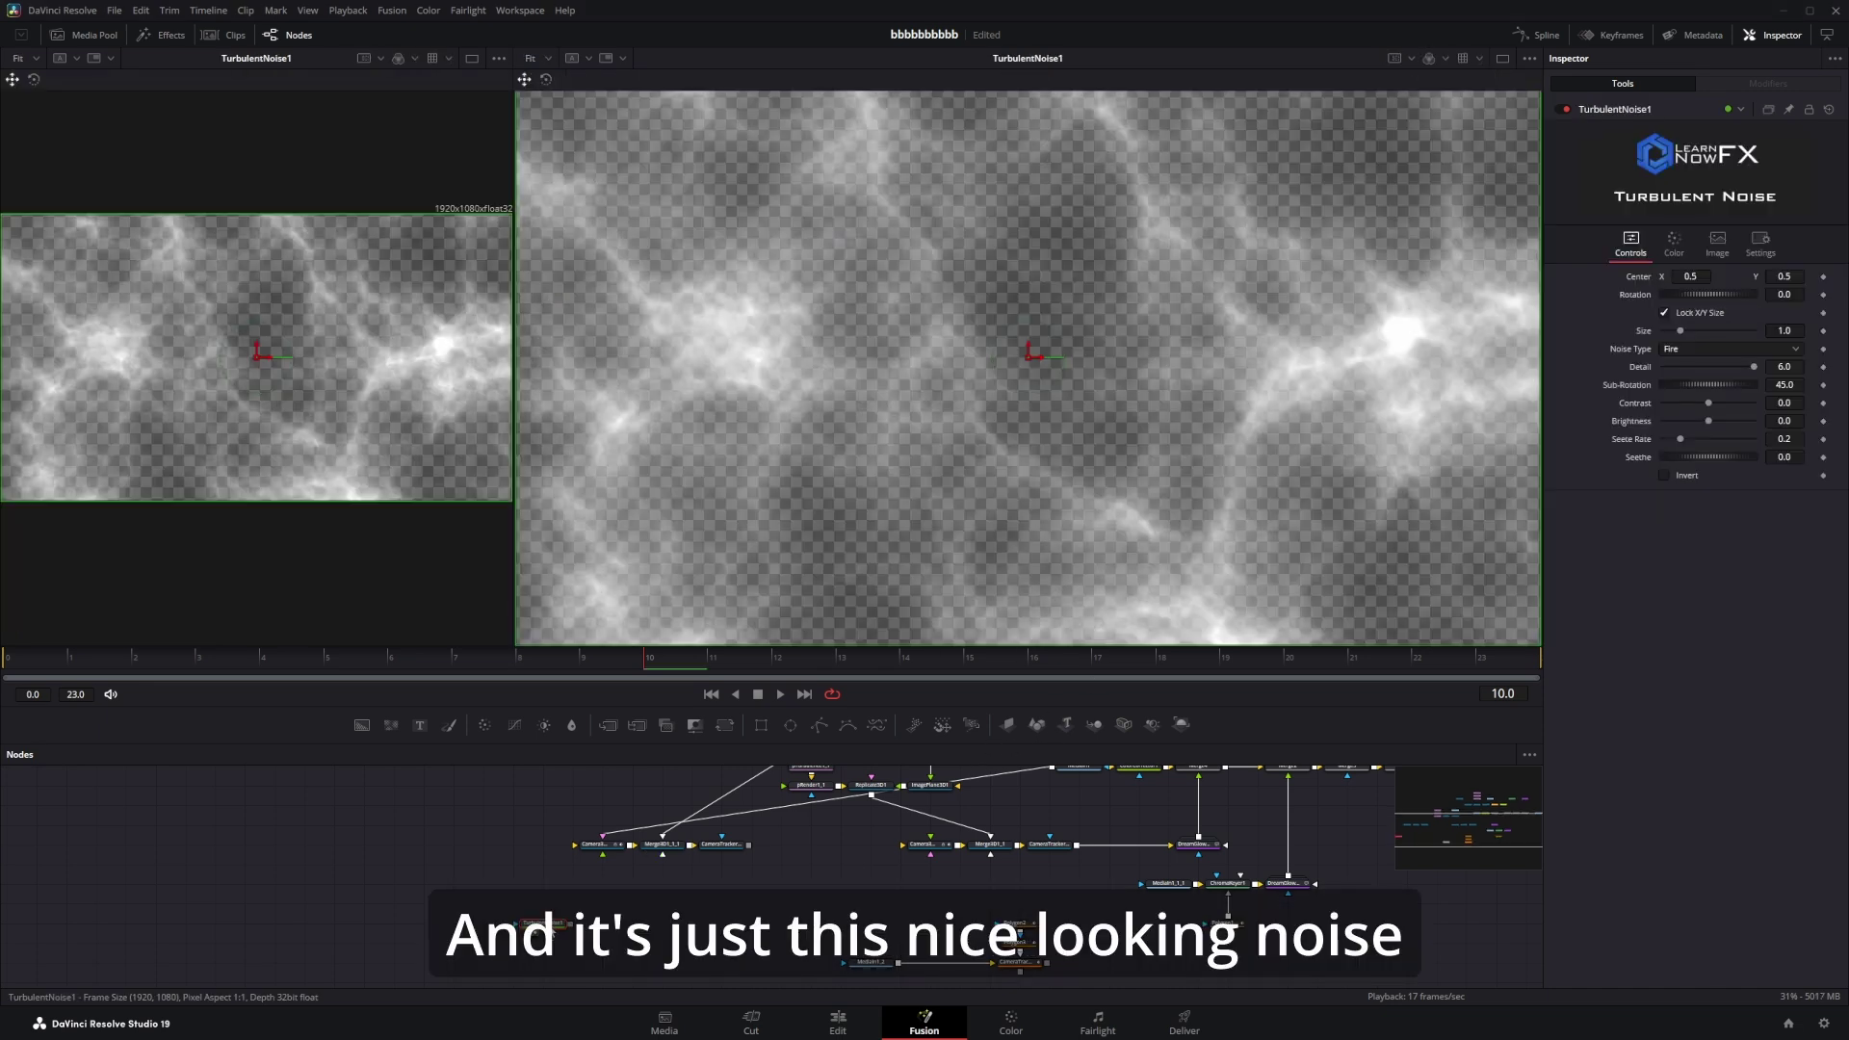
Set TurbulentNoise1's size to about 0.236 and its seethe rate to about 0.88, previewing the motion.
{"action": "key", "text": "space"}
{"action": "left_click_drag", "start_coordinate": [1679, 330], "coordinate": [1665, 331]}
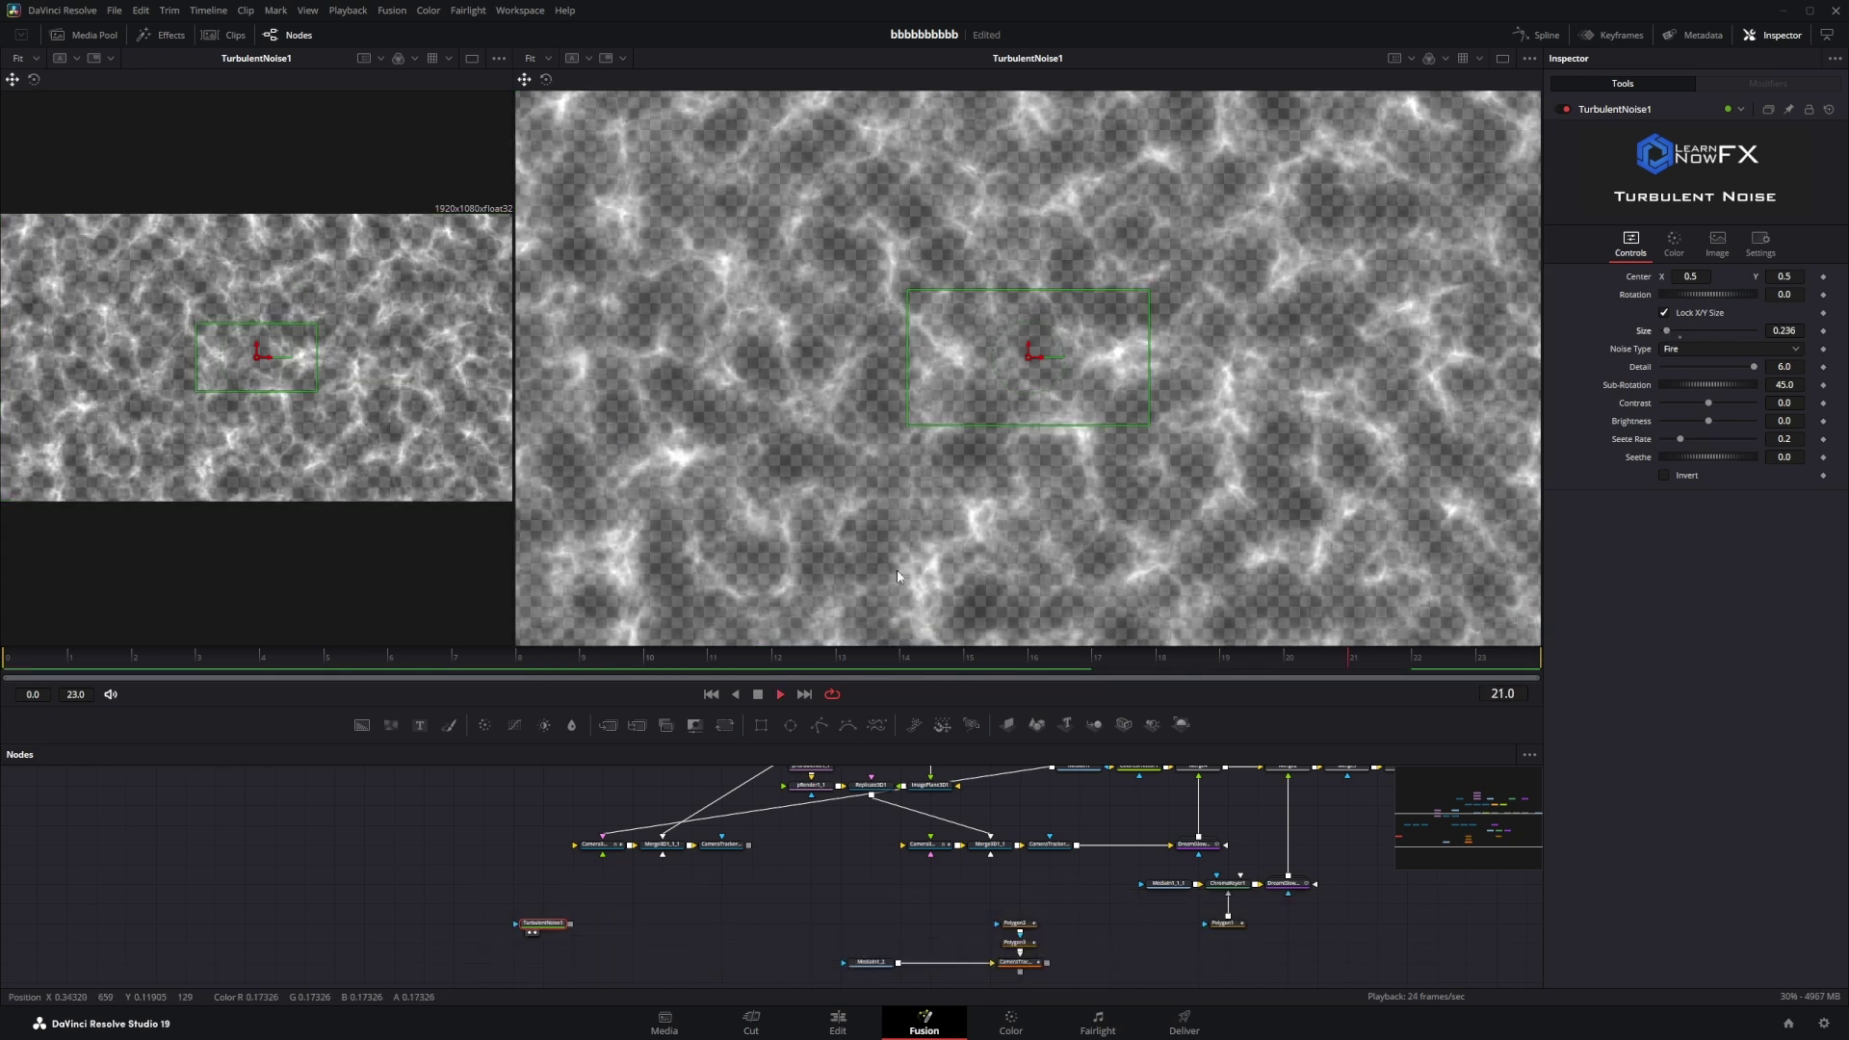
{"action": "scroll", "coordinate": [1132, 538], "scroll_direction": "down", "scroll_amount": 2}
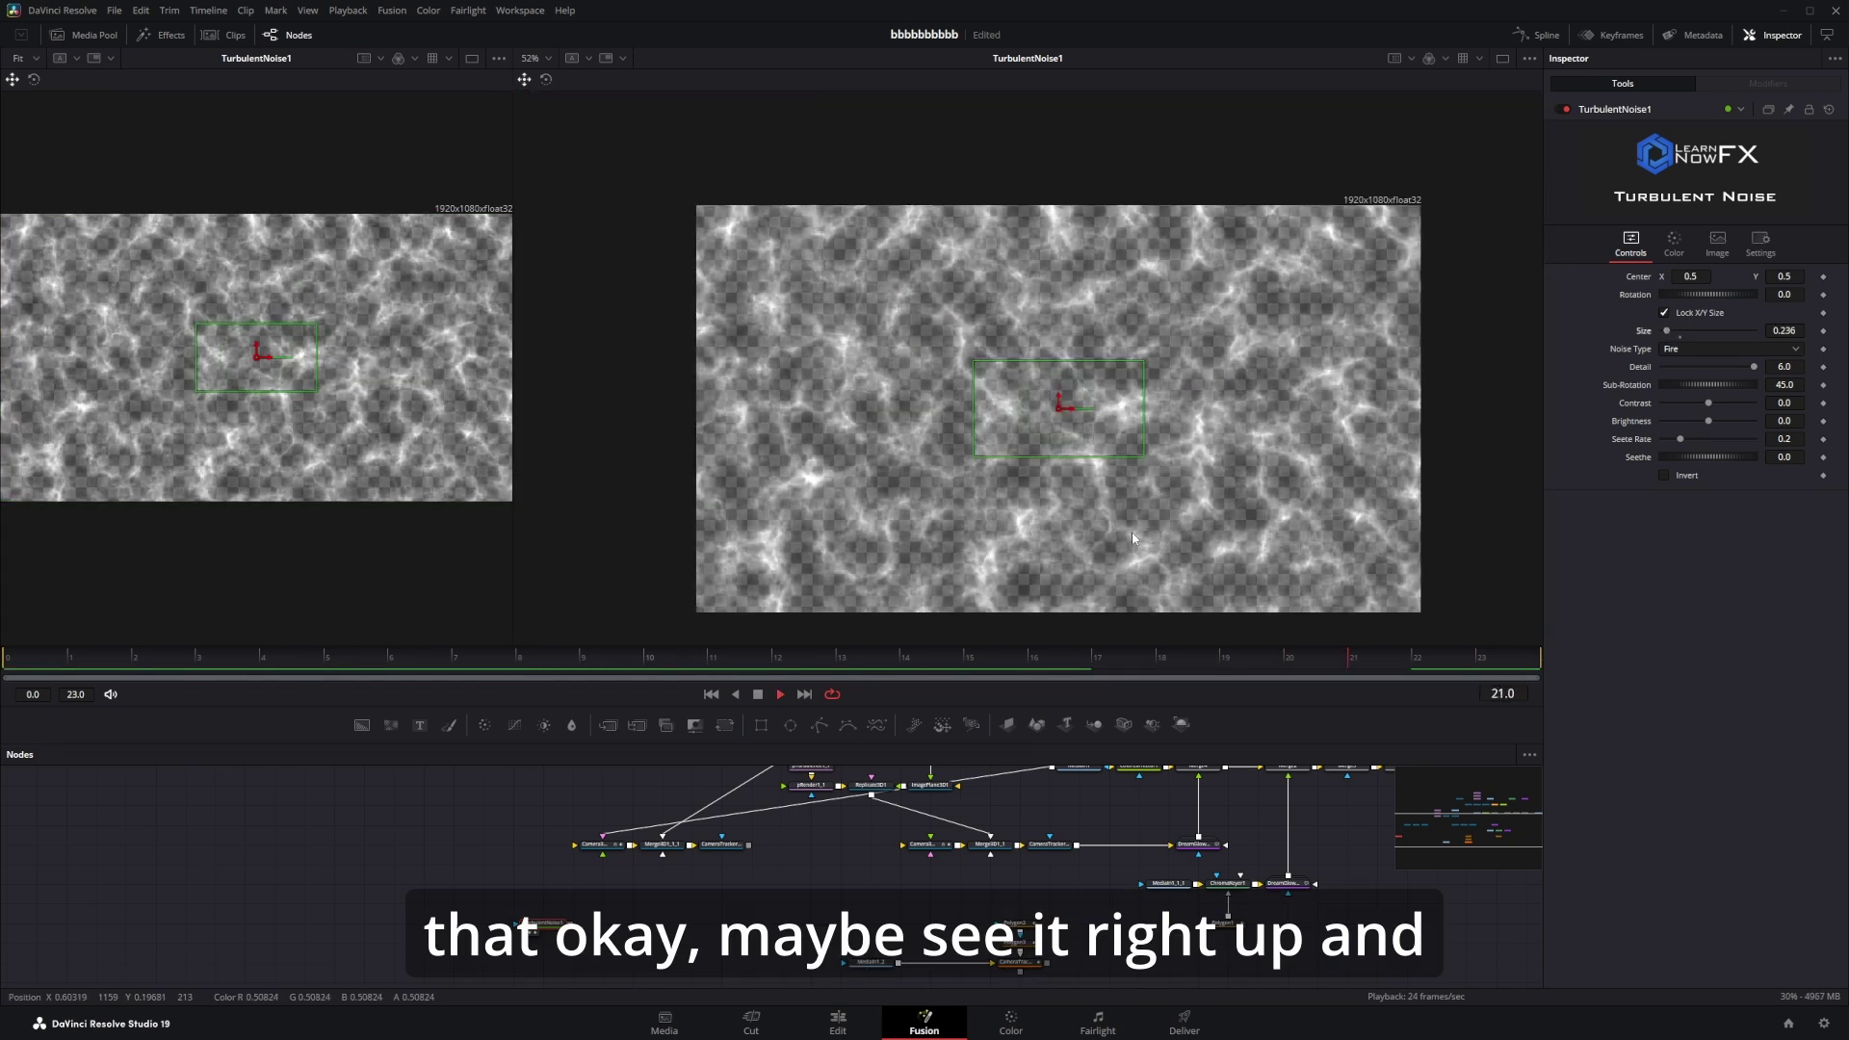
{"action": "key", "text": "space"}
{"action": "left_click_drag", "start_coordinate": [1683, 440], "coordinate": [1742, 439]}
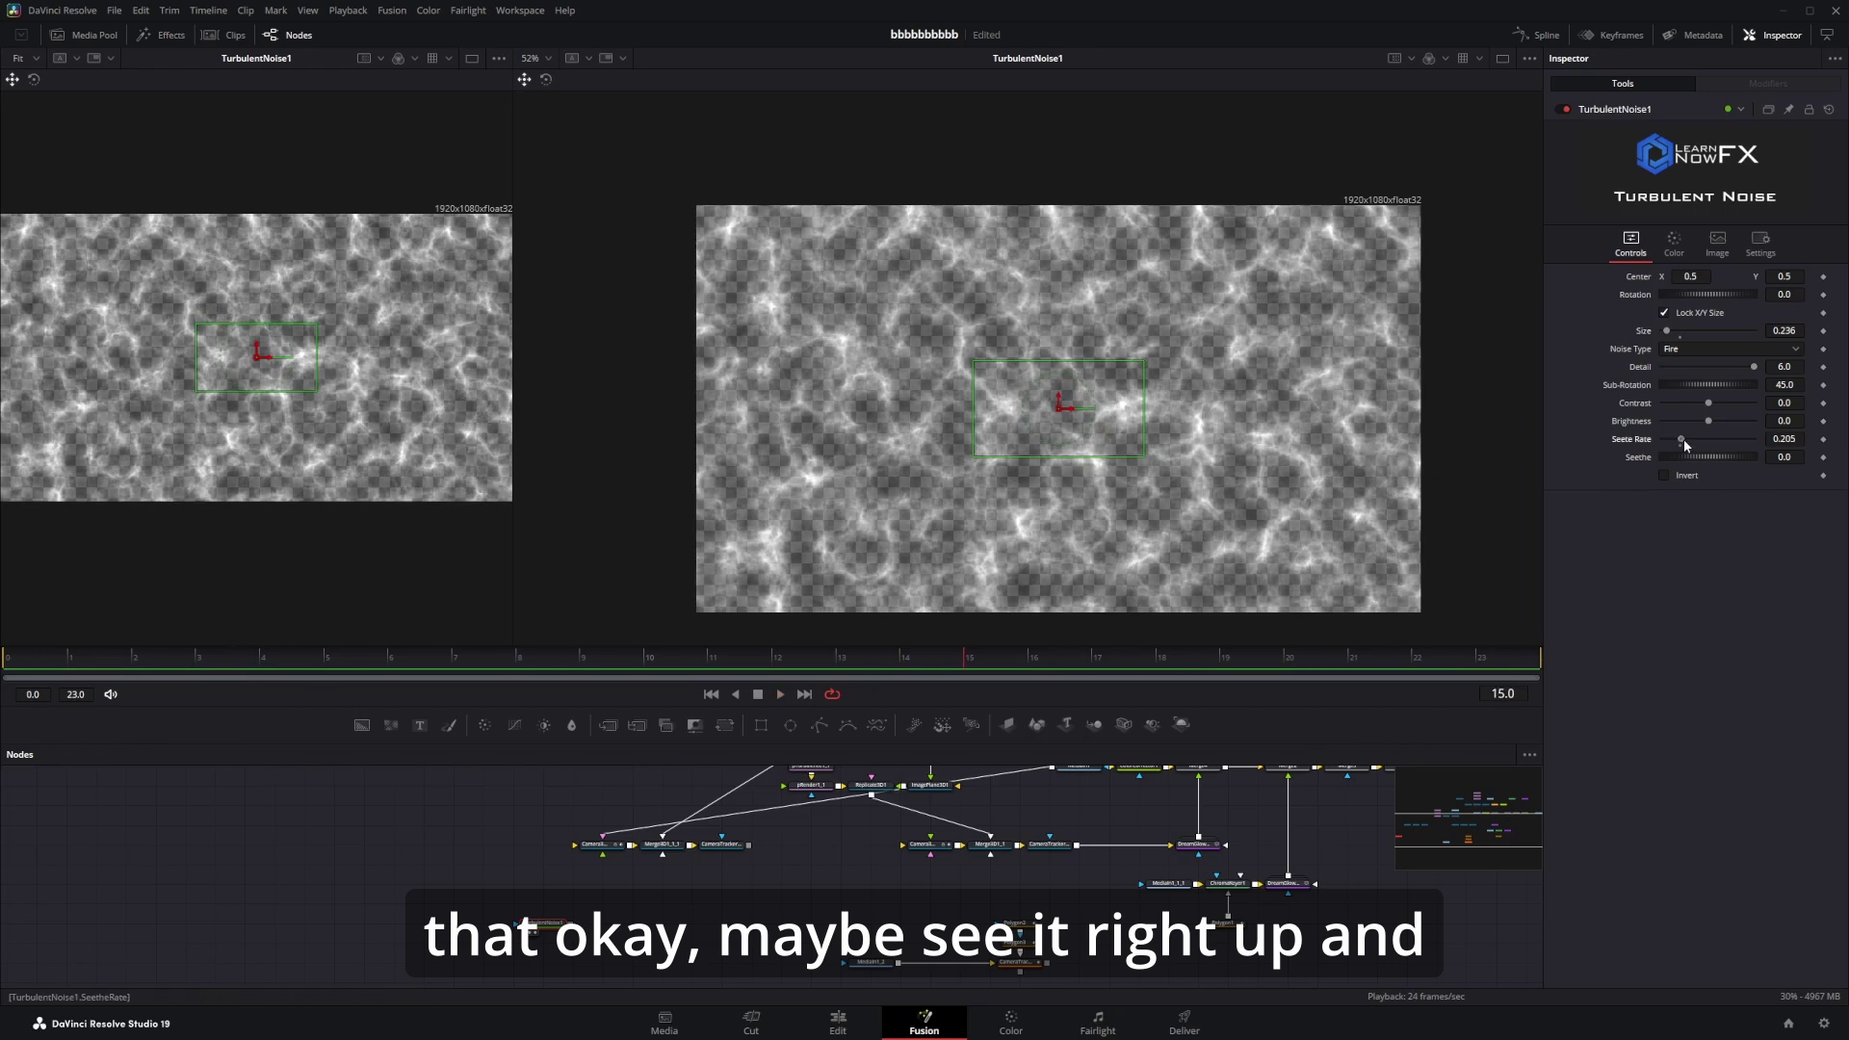
{"action": "key", "text": "space"}
Keyframe TurbulentNoise1's size from 0.236 at frame 0 to 0.787 at frame 23 and preview the animation.
{"action": "left_click", "coordinate": [58, 665]}
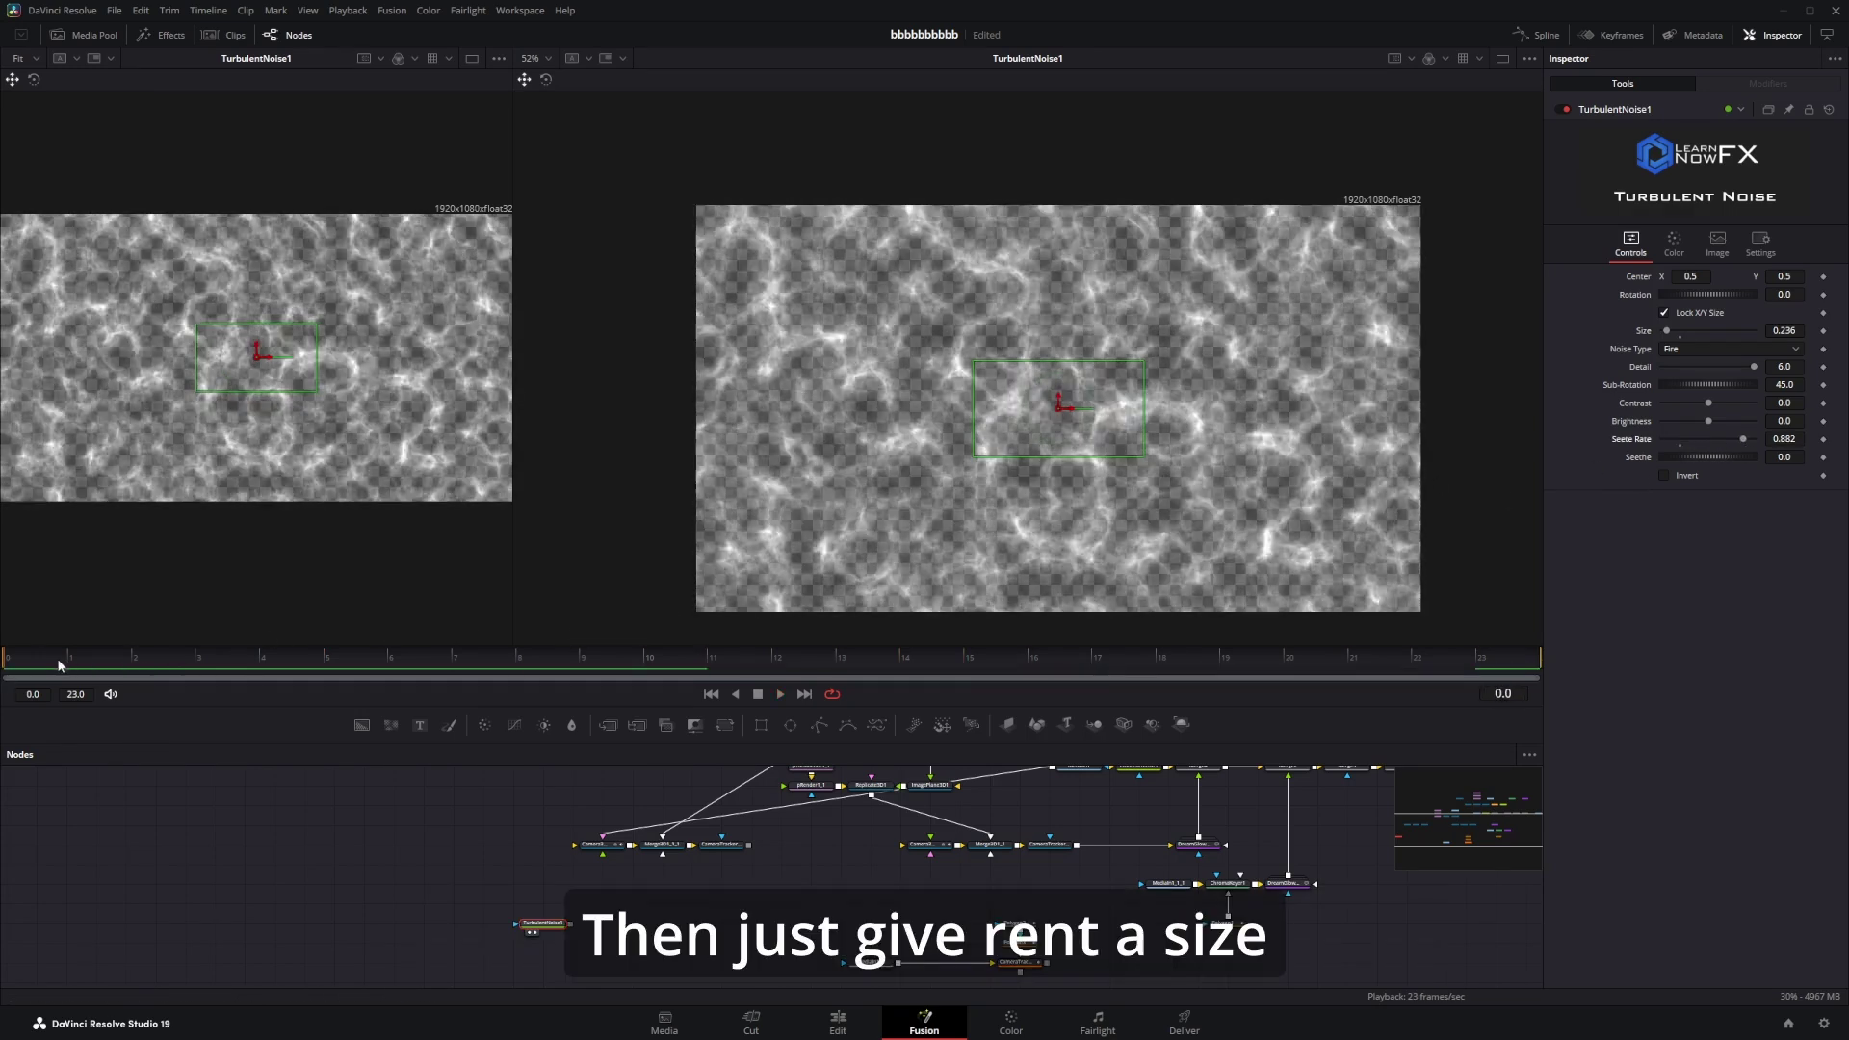
{"action": "left_click", "coordinate": [1824, 332]}
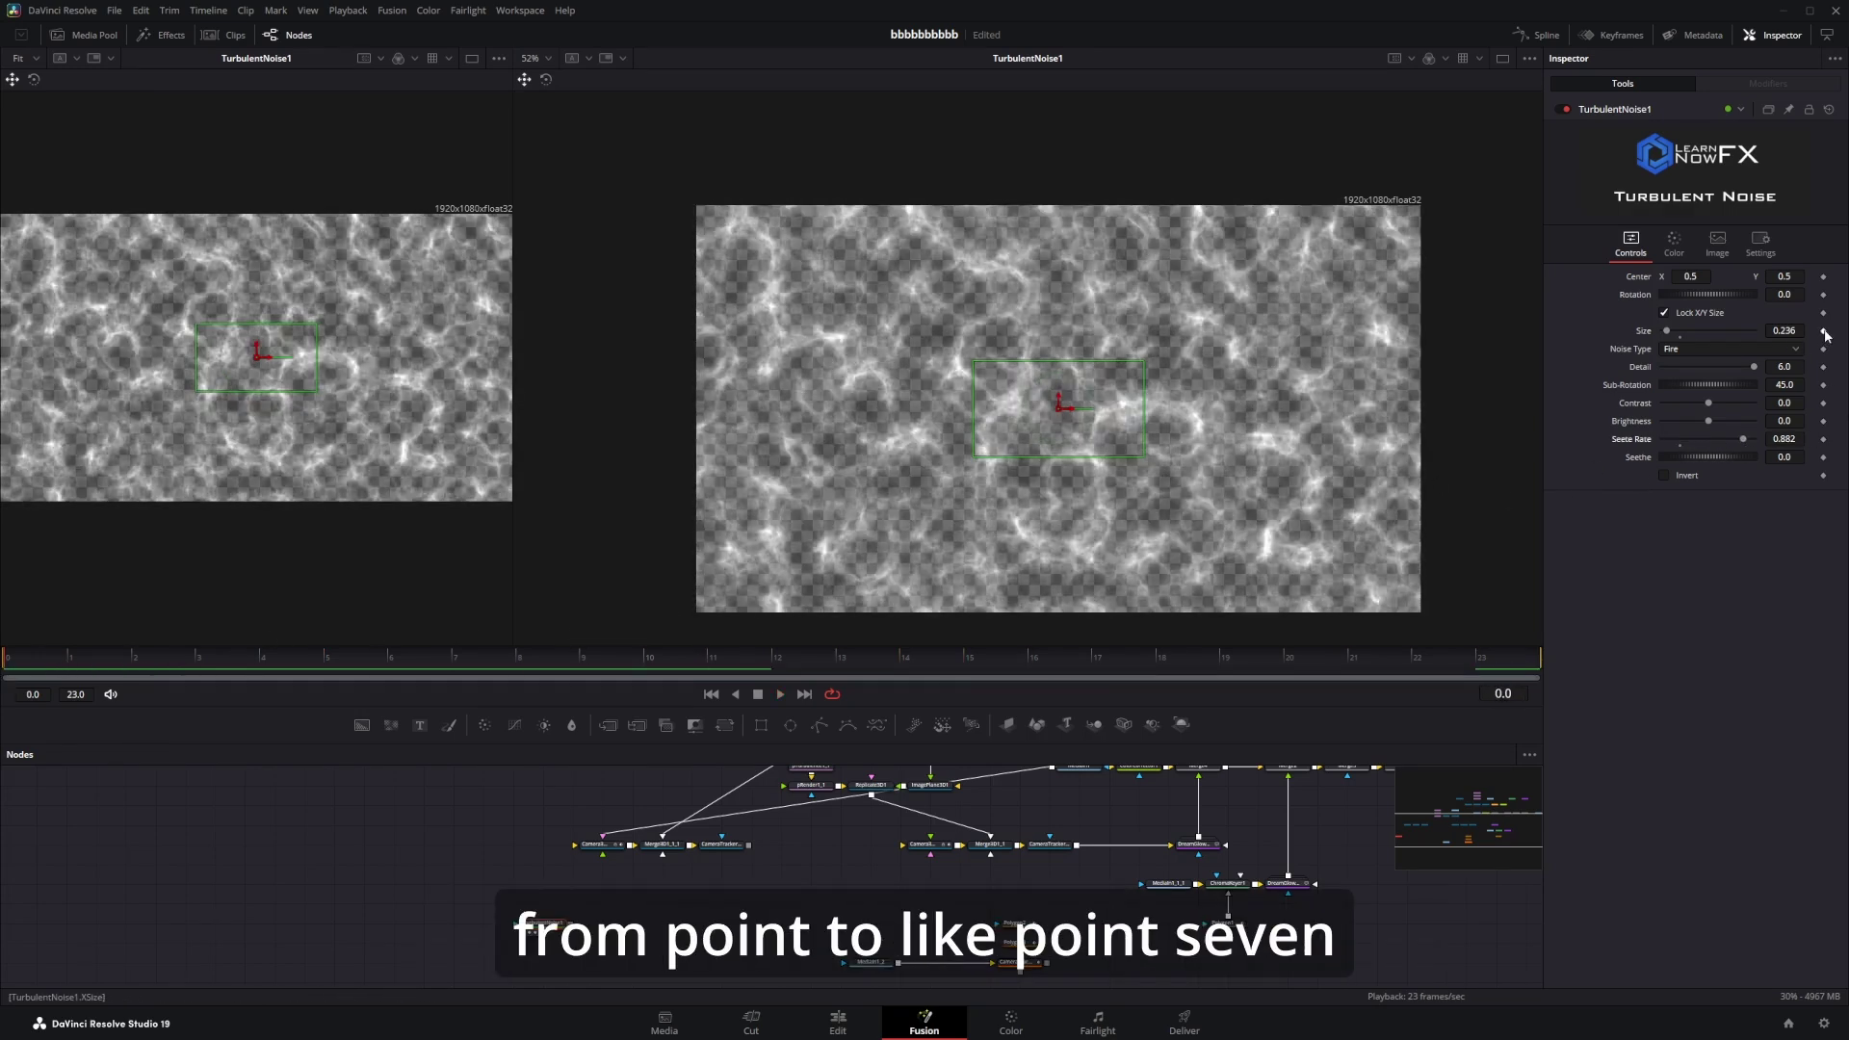
{"action": "key", "text": "End"}
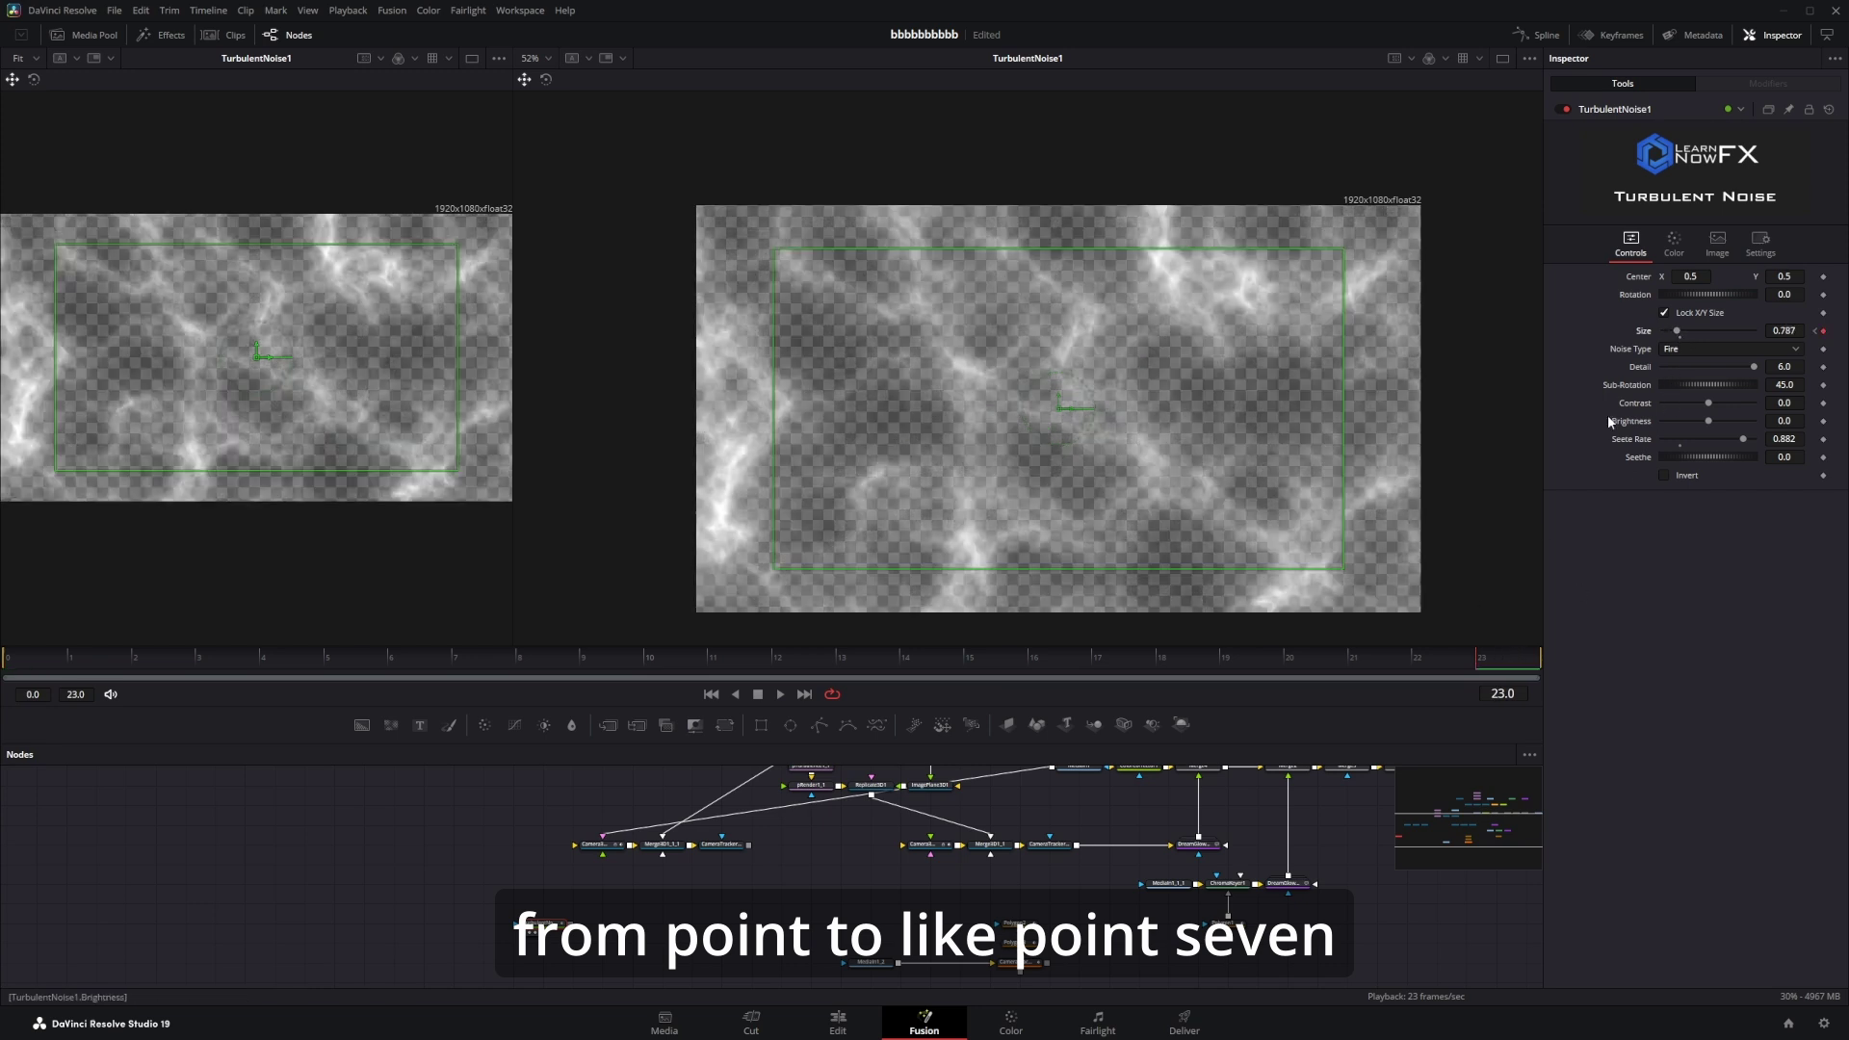
{"action": "key", "text": "space"}
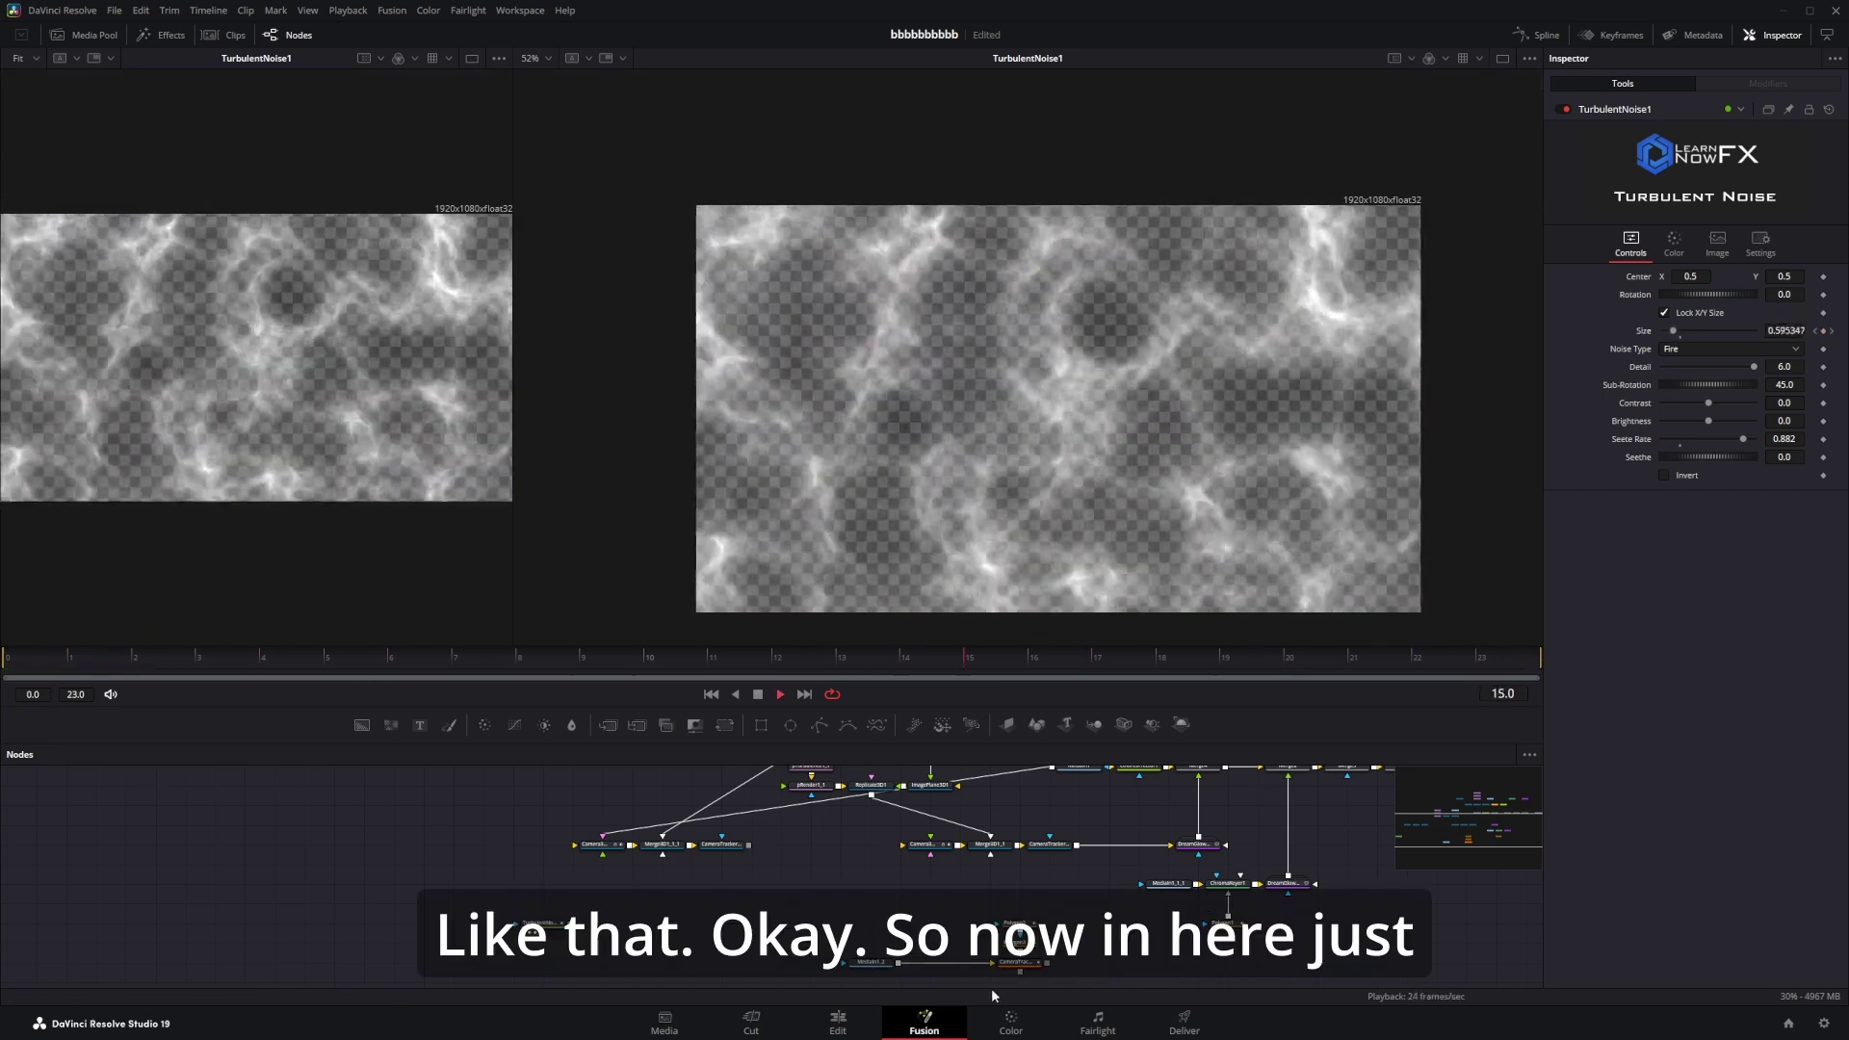
{"action": "key", "text": "space"}
Show Merge3D1_1_1 in both viewers, create an image plane from a PointCloud3D1 point and arrange its nodes beside Merge3D1_1_1.
{"action": "left_click", "coordinate": [662, 849]}
{"action": "key", "text": "1"}
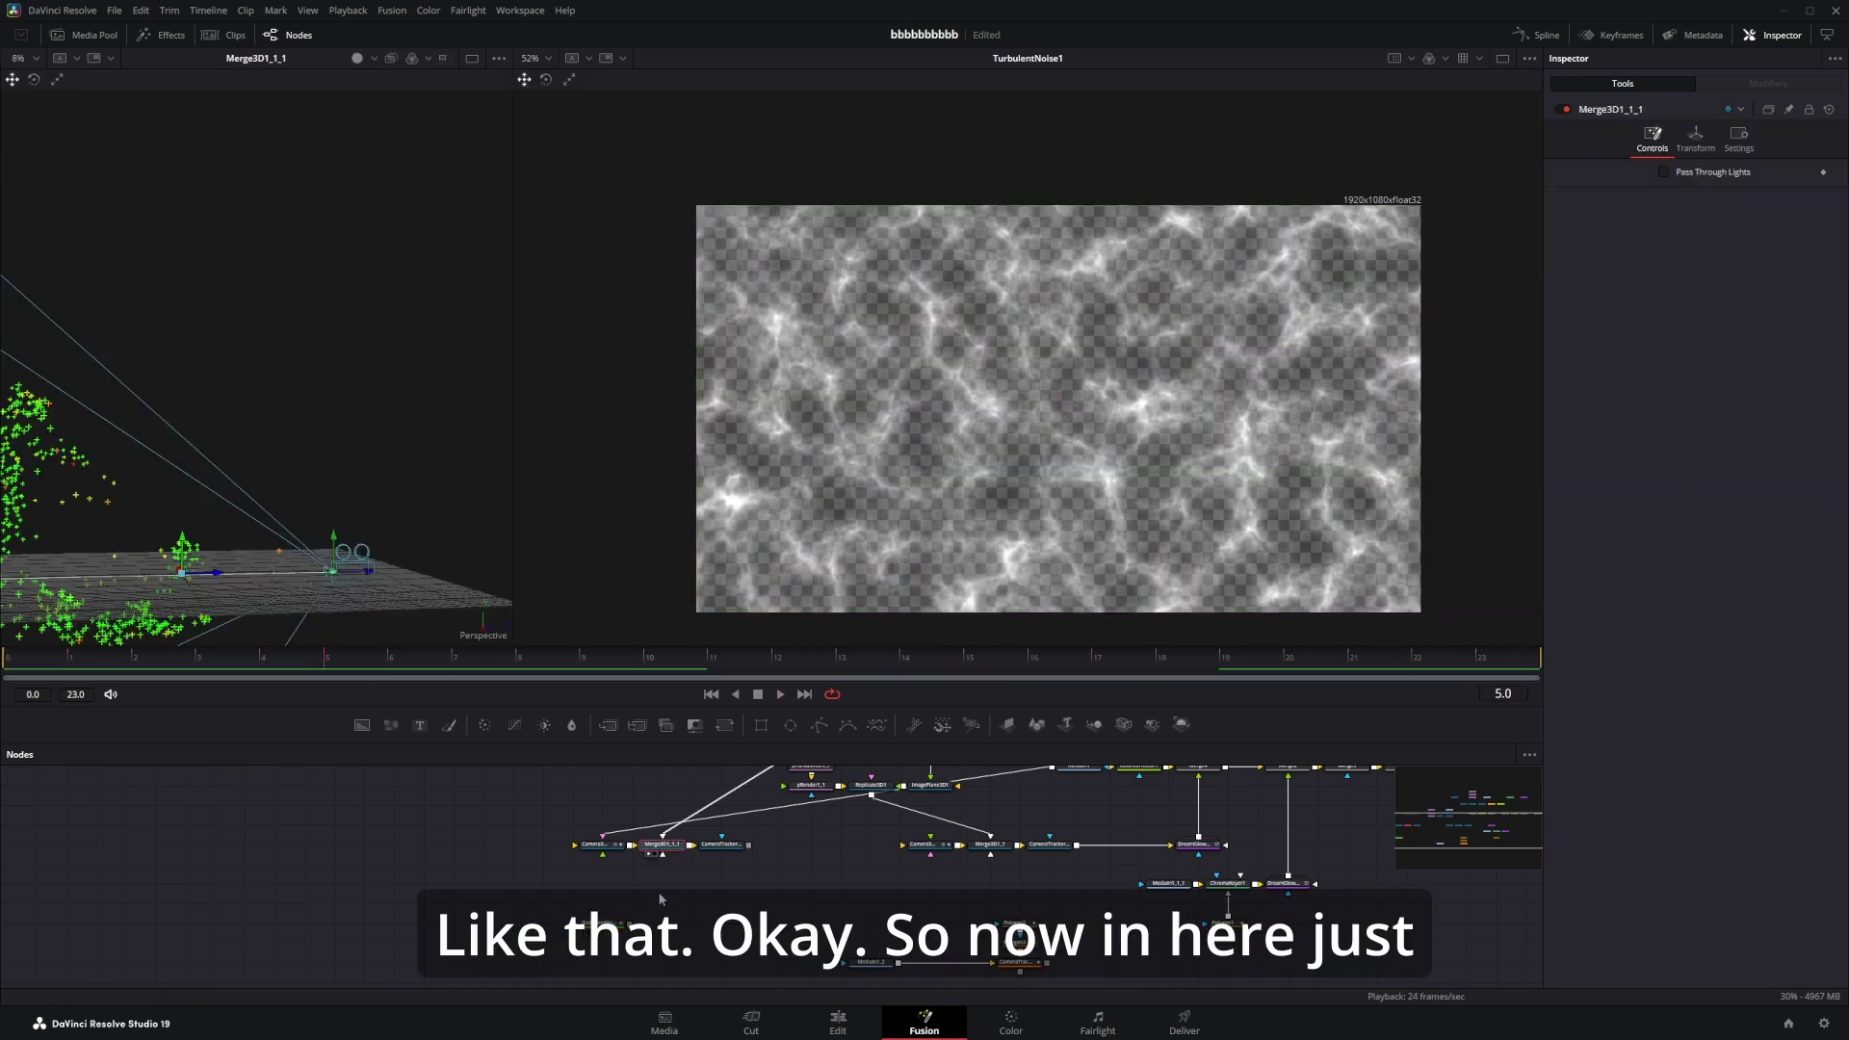
{"action": "key", "text": "2"}
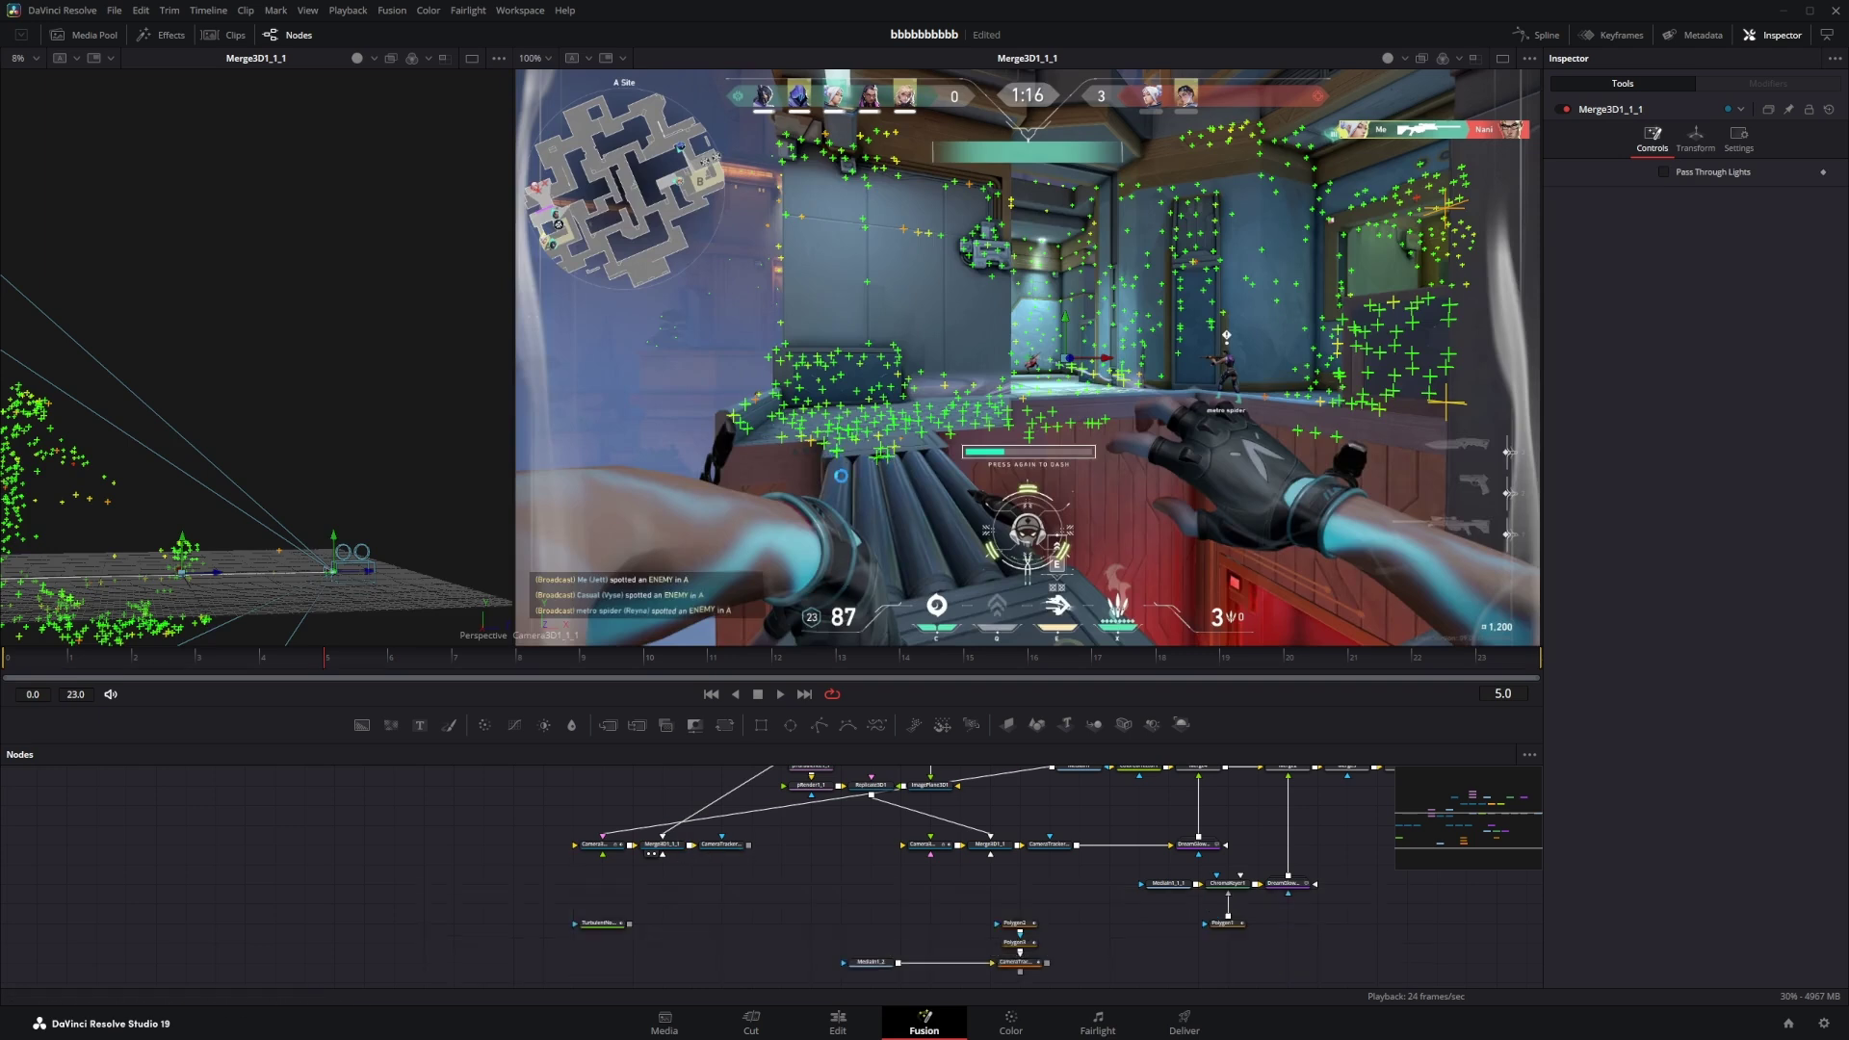
{"action": "right_click", "coordinate": [884, 507]}
{"action": "mouse_move", "coordinate": [937, 724]}
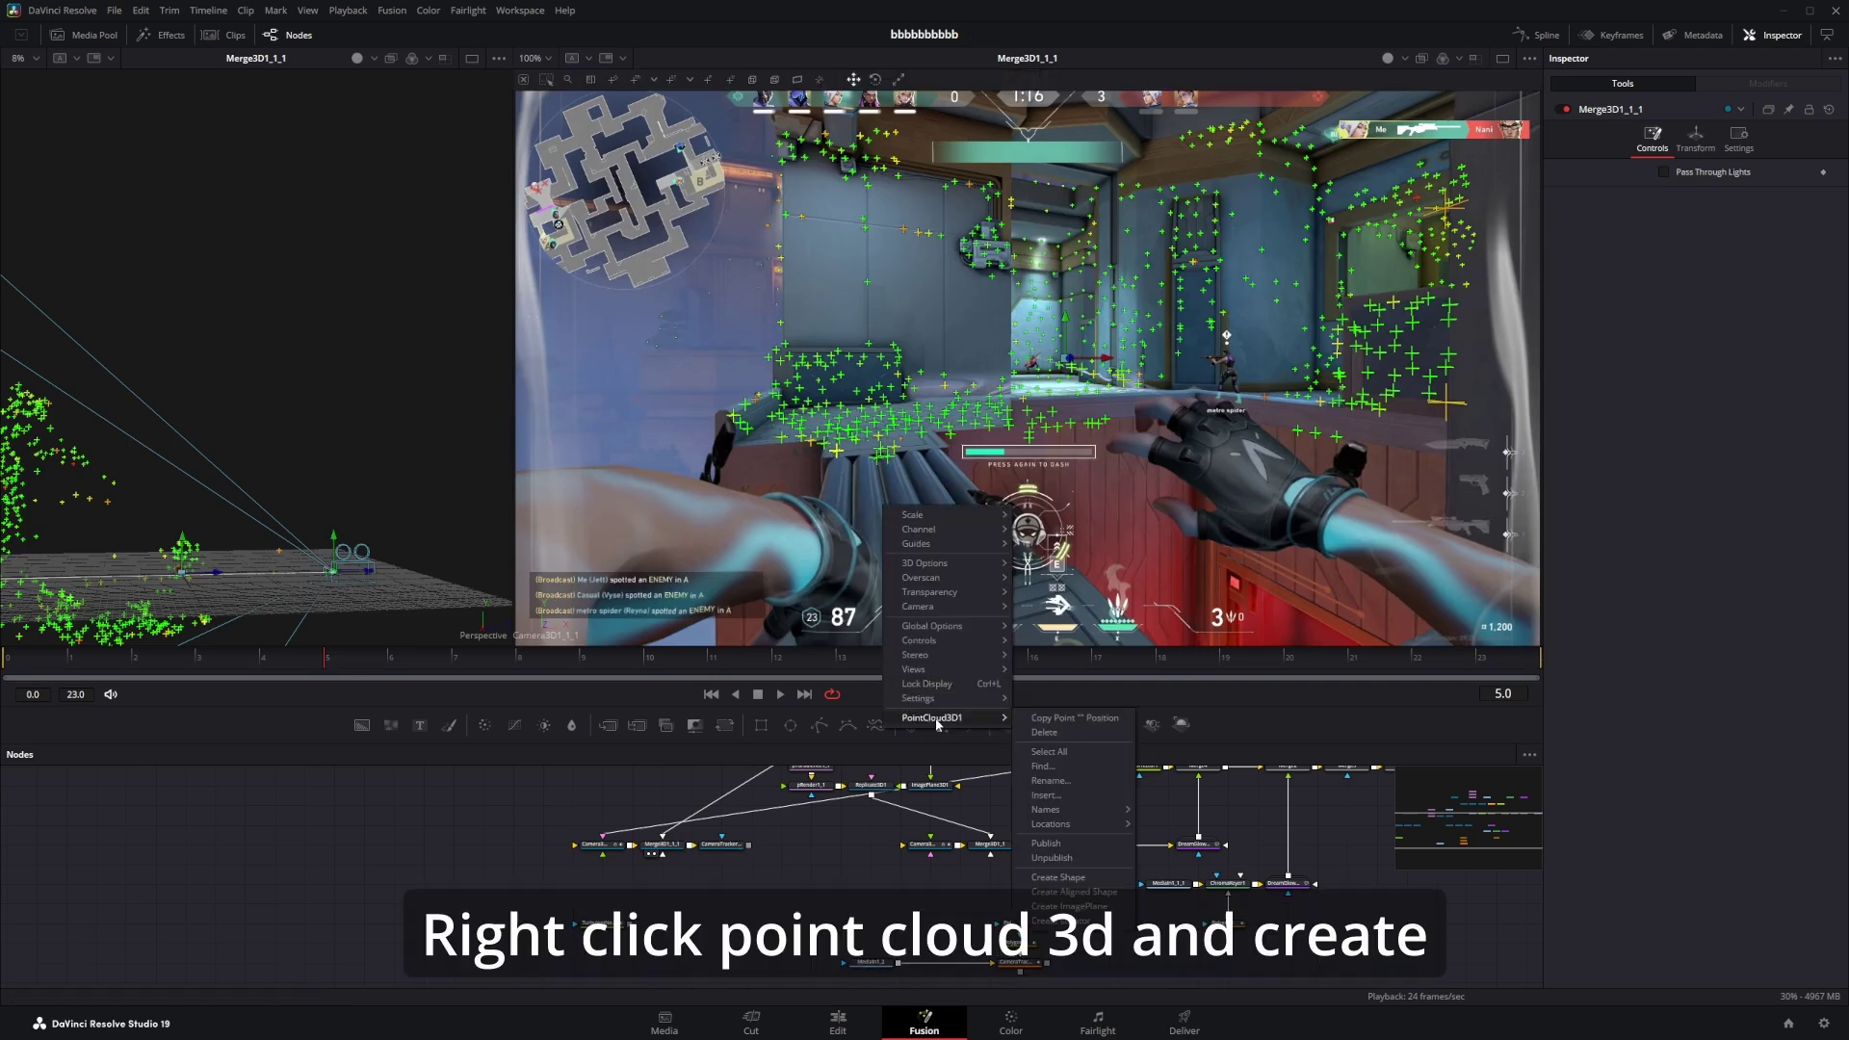
{"action": "left_click", "coordinate": [1071, 905]}
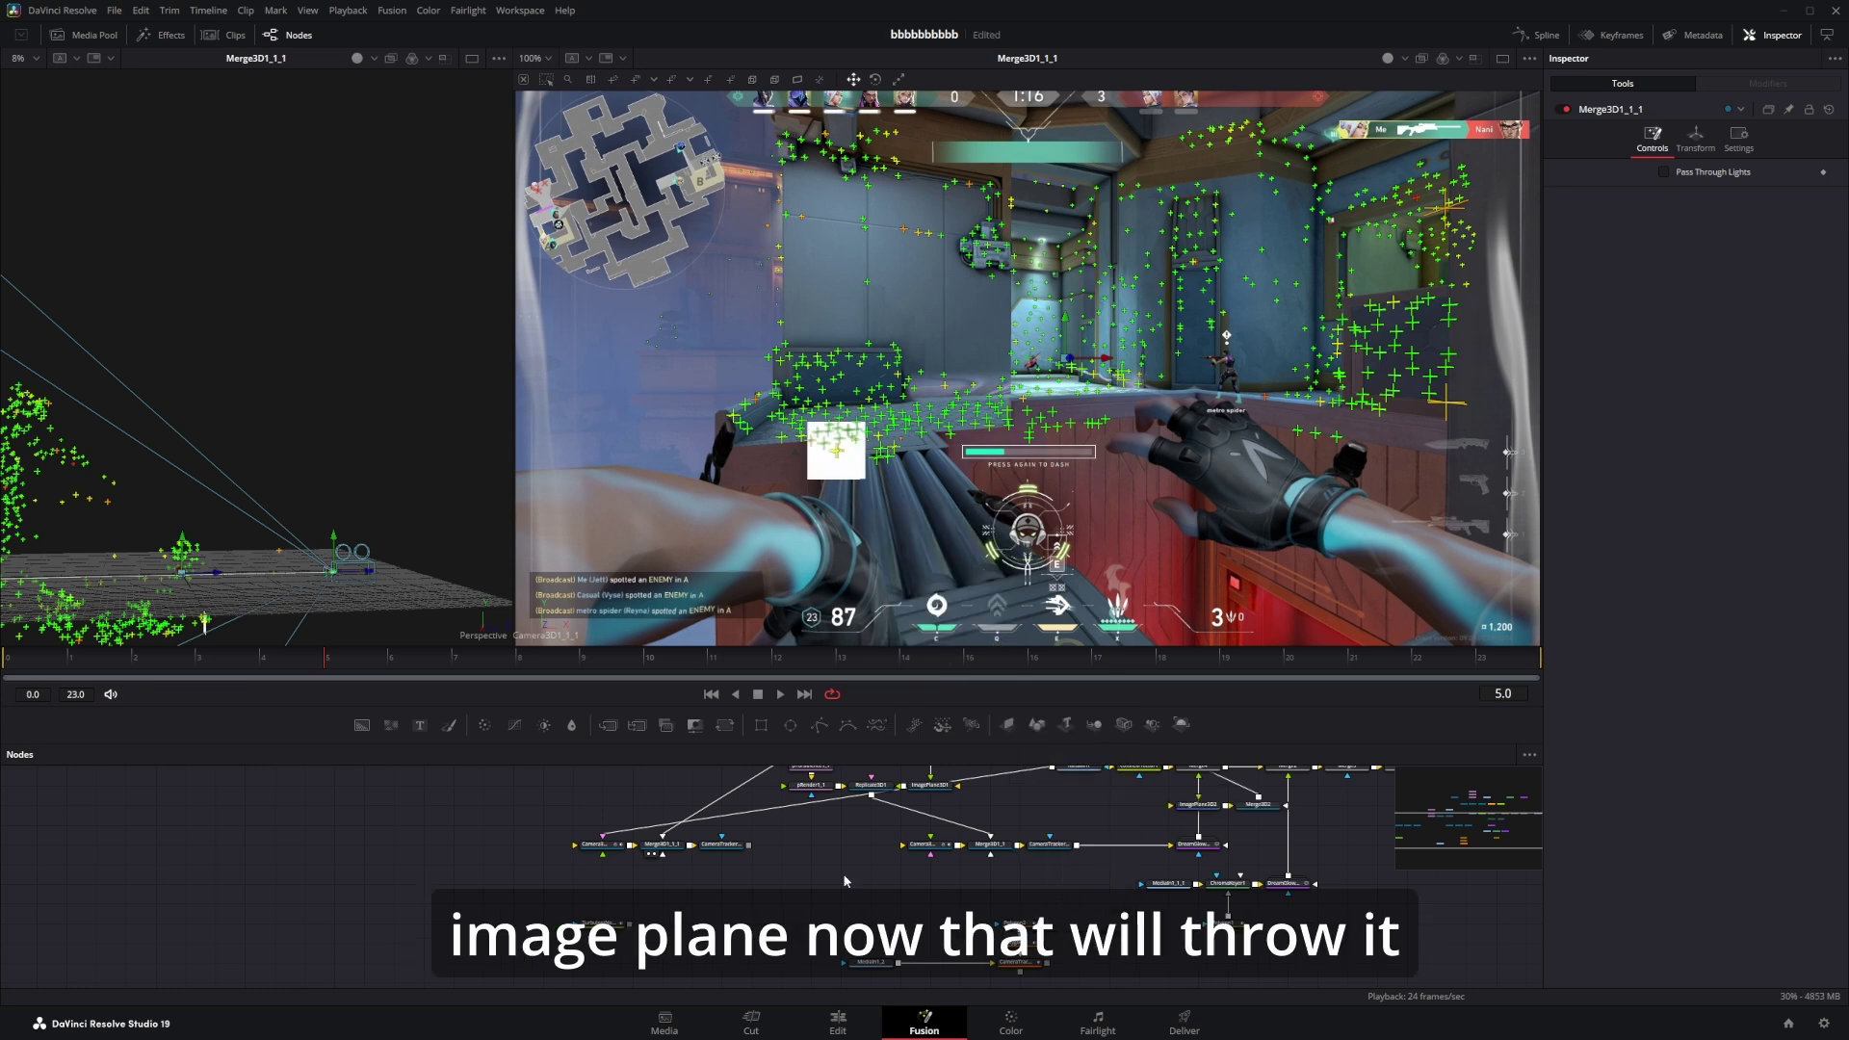
{"action": "left_click_drag", "start_coordinate": [1144, 935], "coordinate": [1102, 850]}
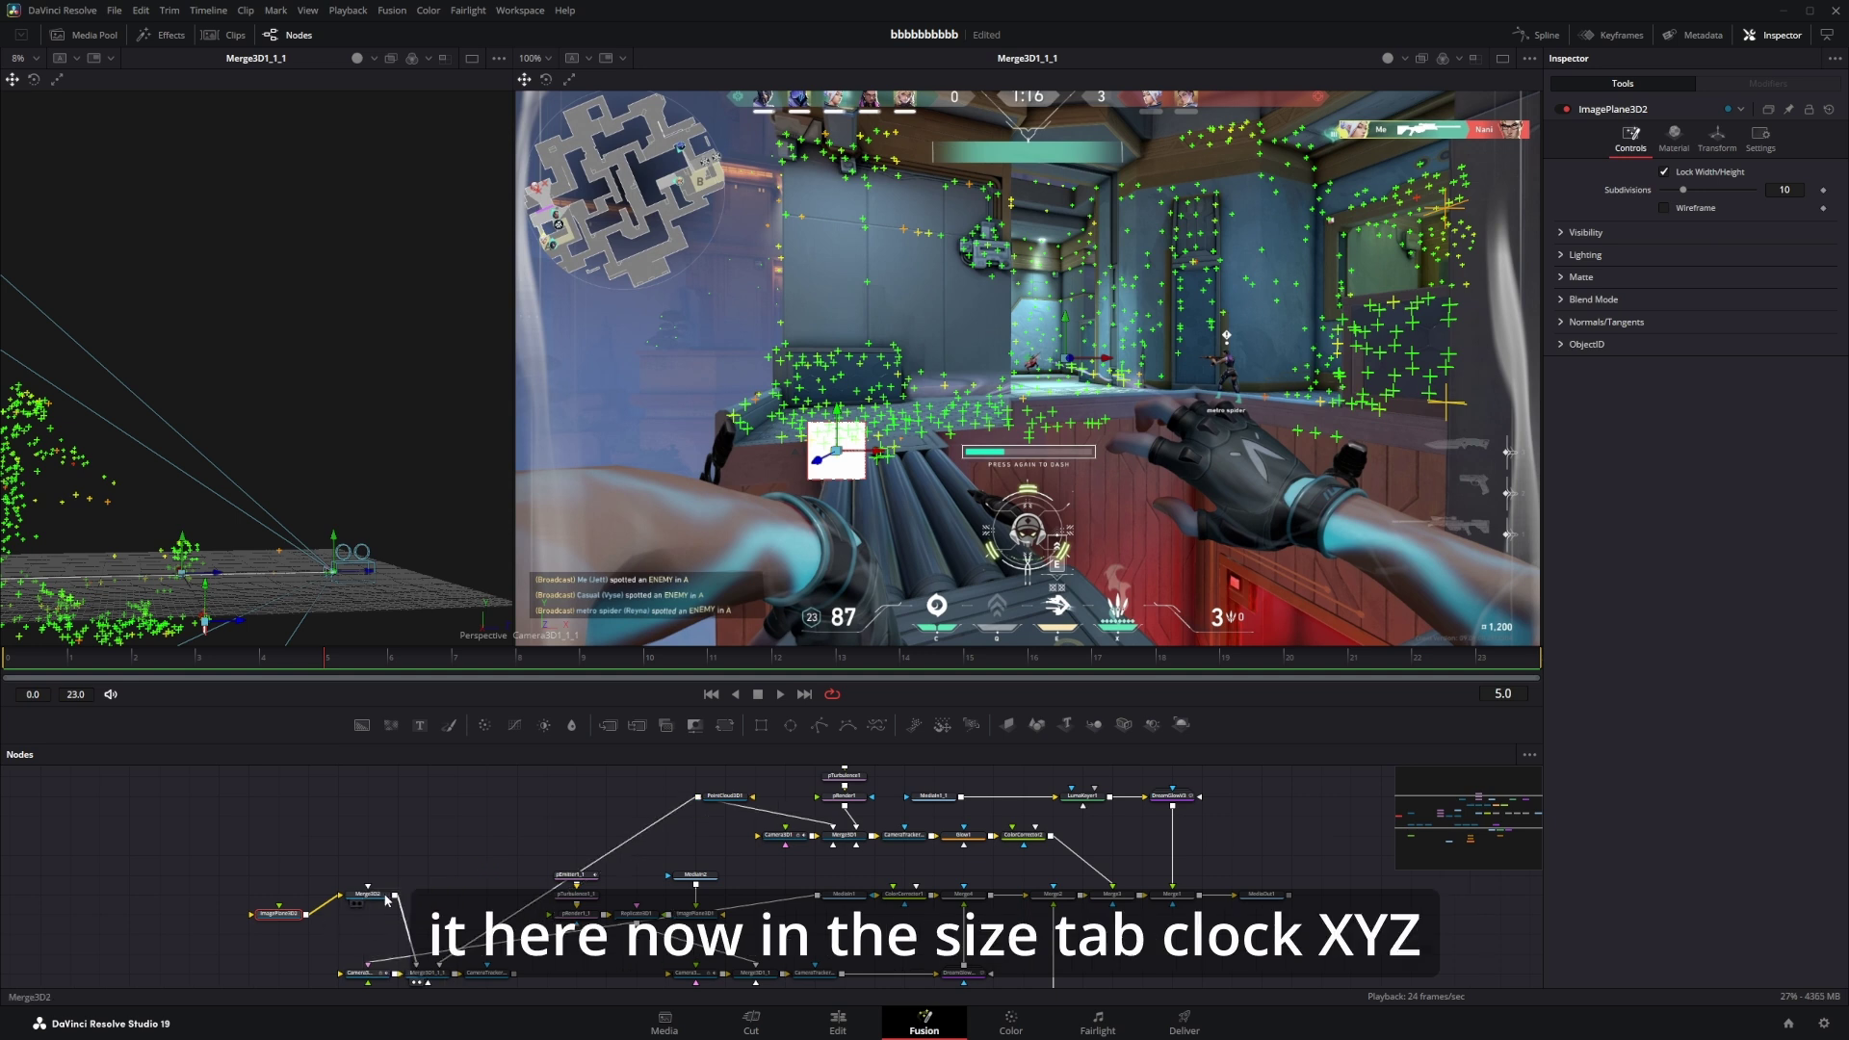
{"action": "left_click_drag", "start_coordinate": [385, 899], "coordinate": [385, 917]}
Lock ImagePlane3D2's XYZ scale at 5, move it closer to the camera at X about -1.77 and Z about 2.34, and preview it.
{"action": "left_click", "coordinate": [1716, 138]}
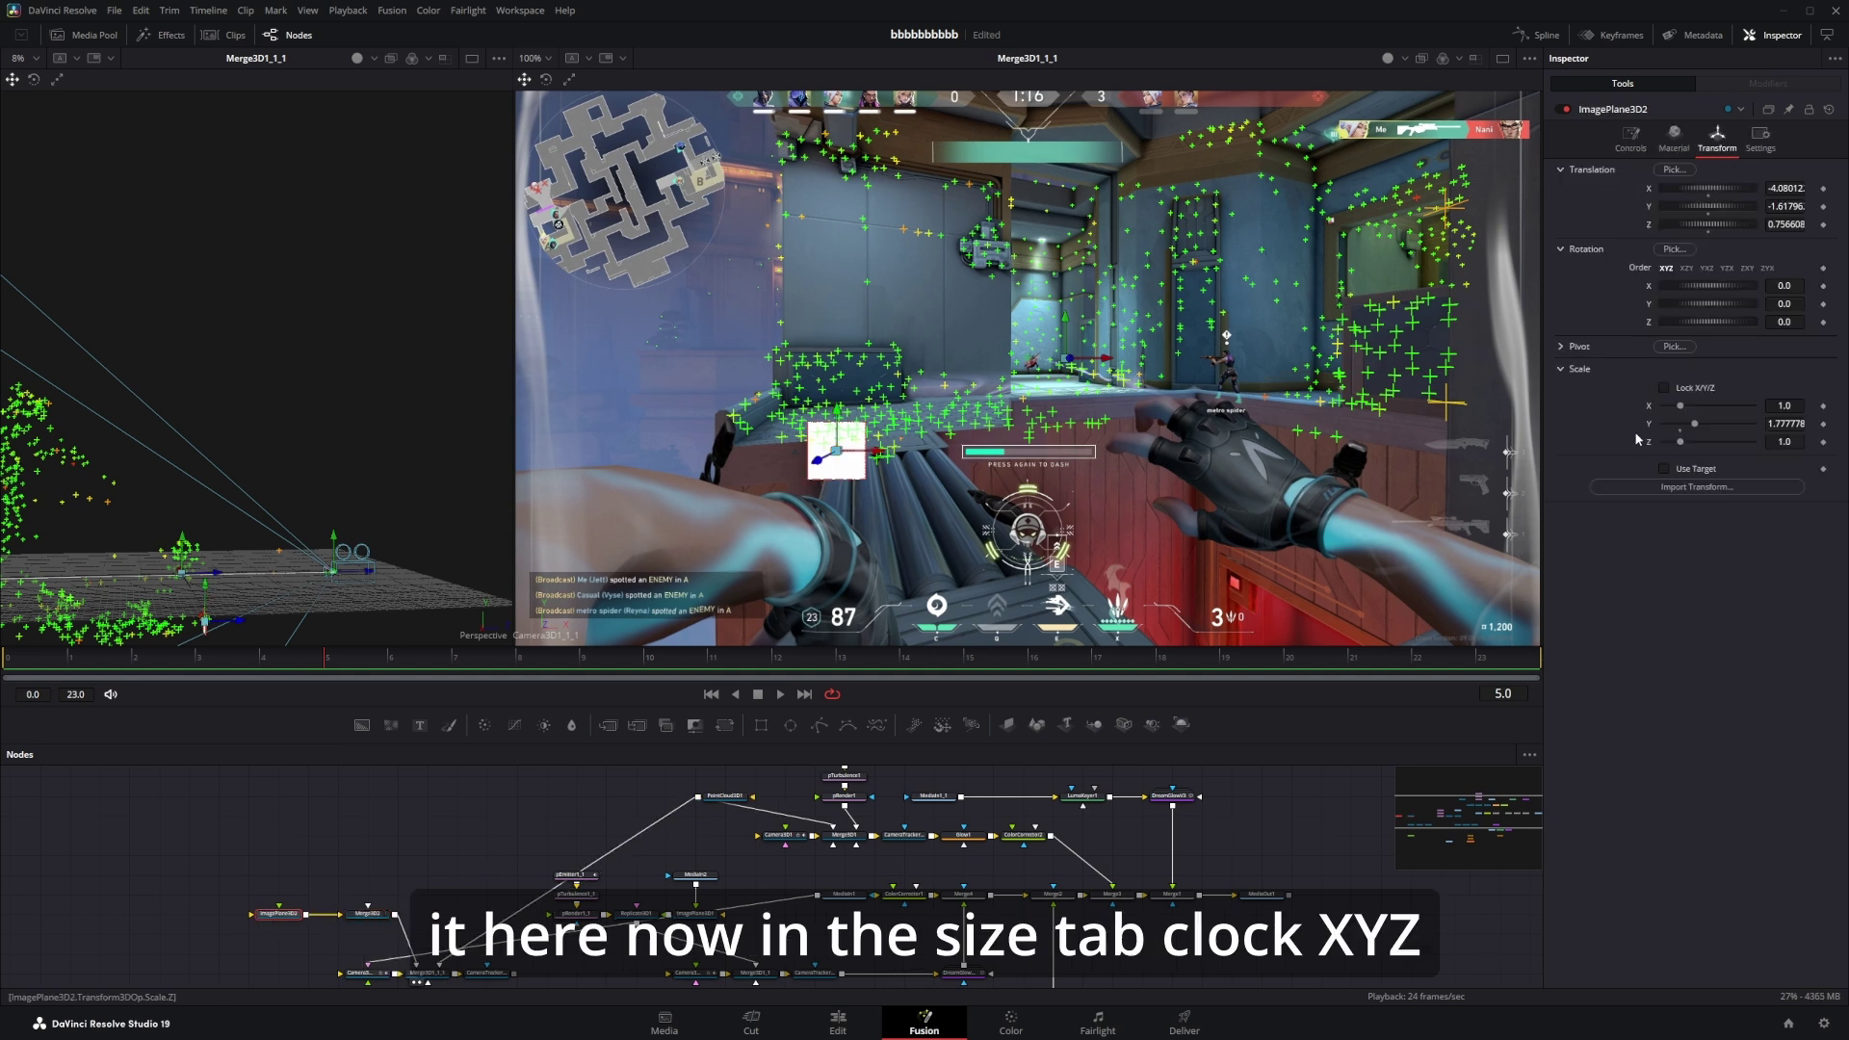
{"action": "left_click", "coordinate": [1664, 388]}
{"action": "left_click_drag", "start_coordinate": [1680, 405], "coordinate": [1754, 412]}
{"action": "left_click_drag", "start_coordinate": [818, 465], "coordinate": [930, 402]}
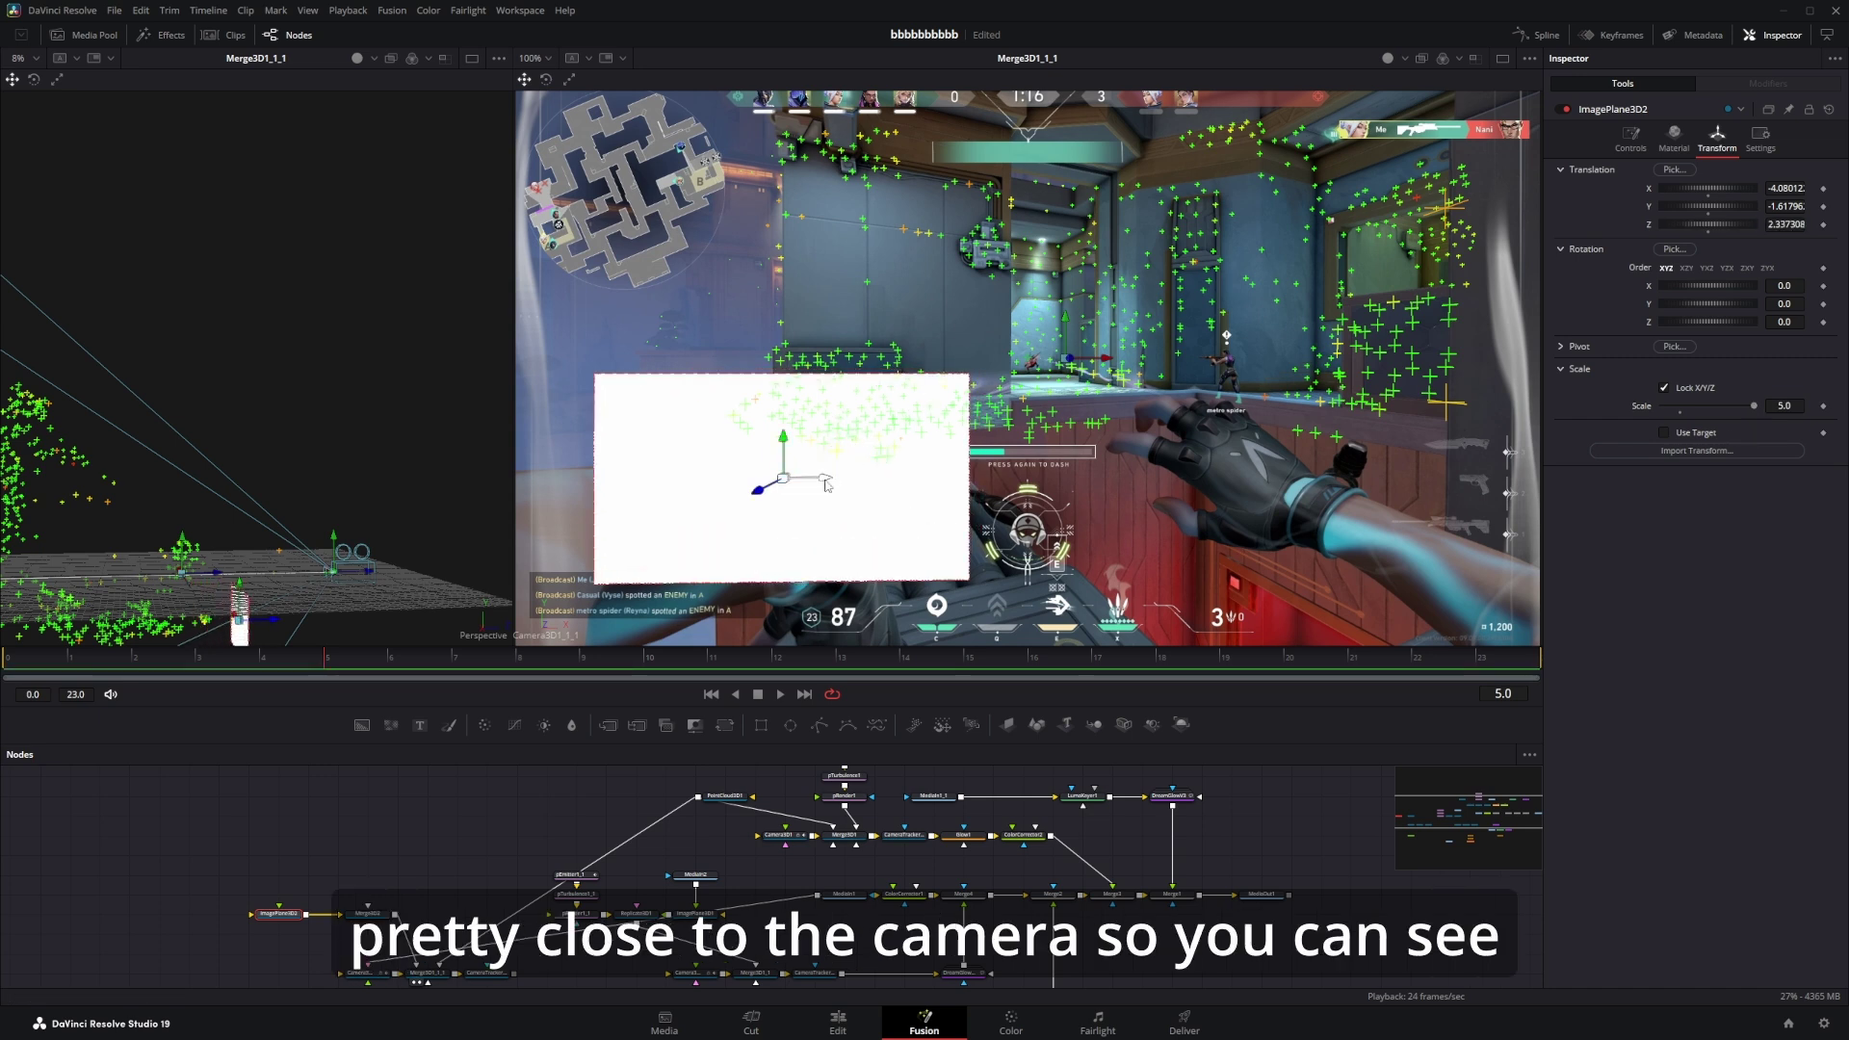
{"action": "left_click_drag", "start_coordinate": [830, 476], "coordinate": [1015, 502]}
{"action": "key", "text": "space"}
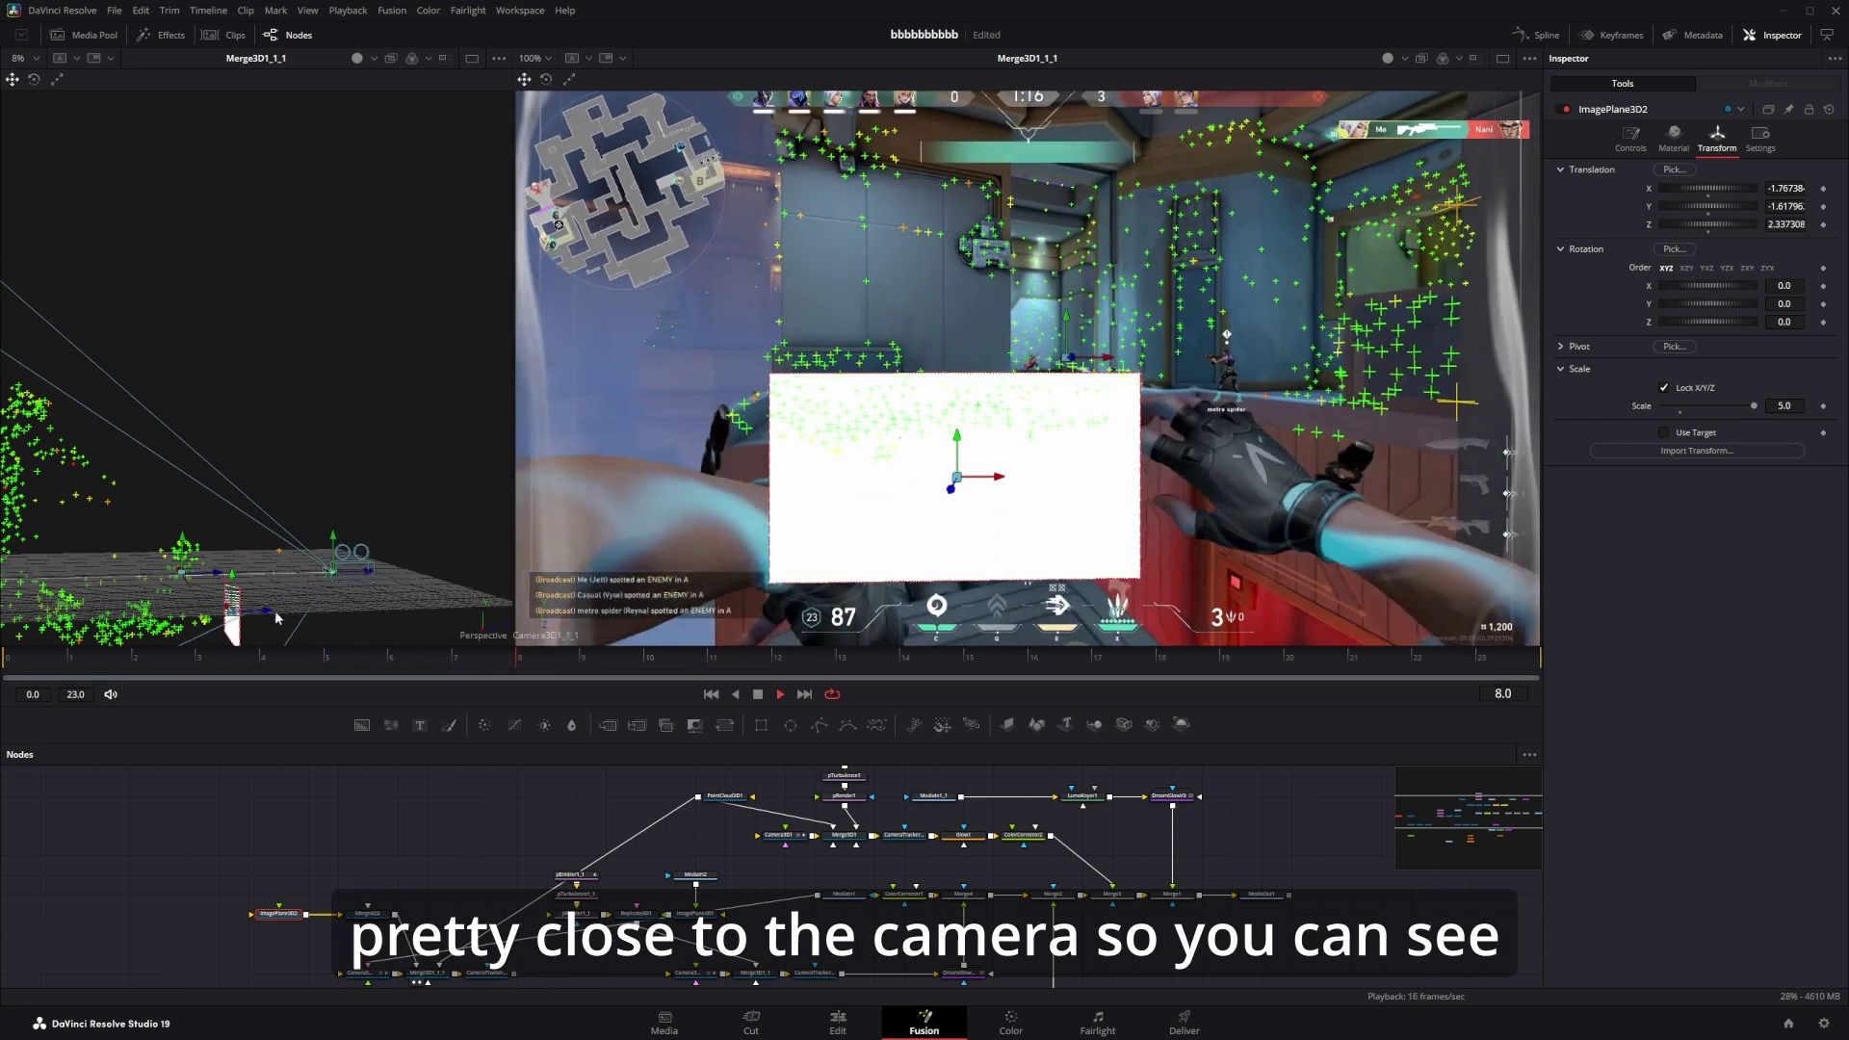
Move ImagePlane3D2 right in front of the camera at Z about 5.87 with scale 6, and feed TurbulentNoise1 into it.
{"action": "left_click_drag", "start_coordinate": [269, 612], "coordinate": [298, 575]}
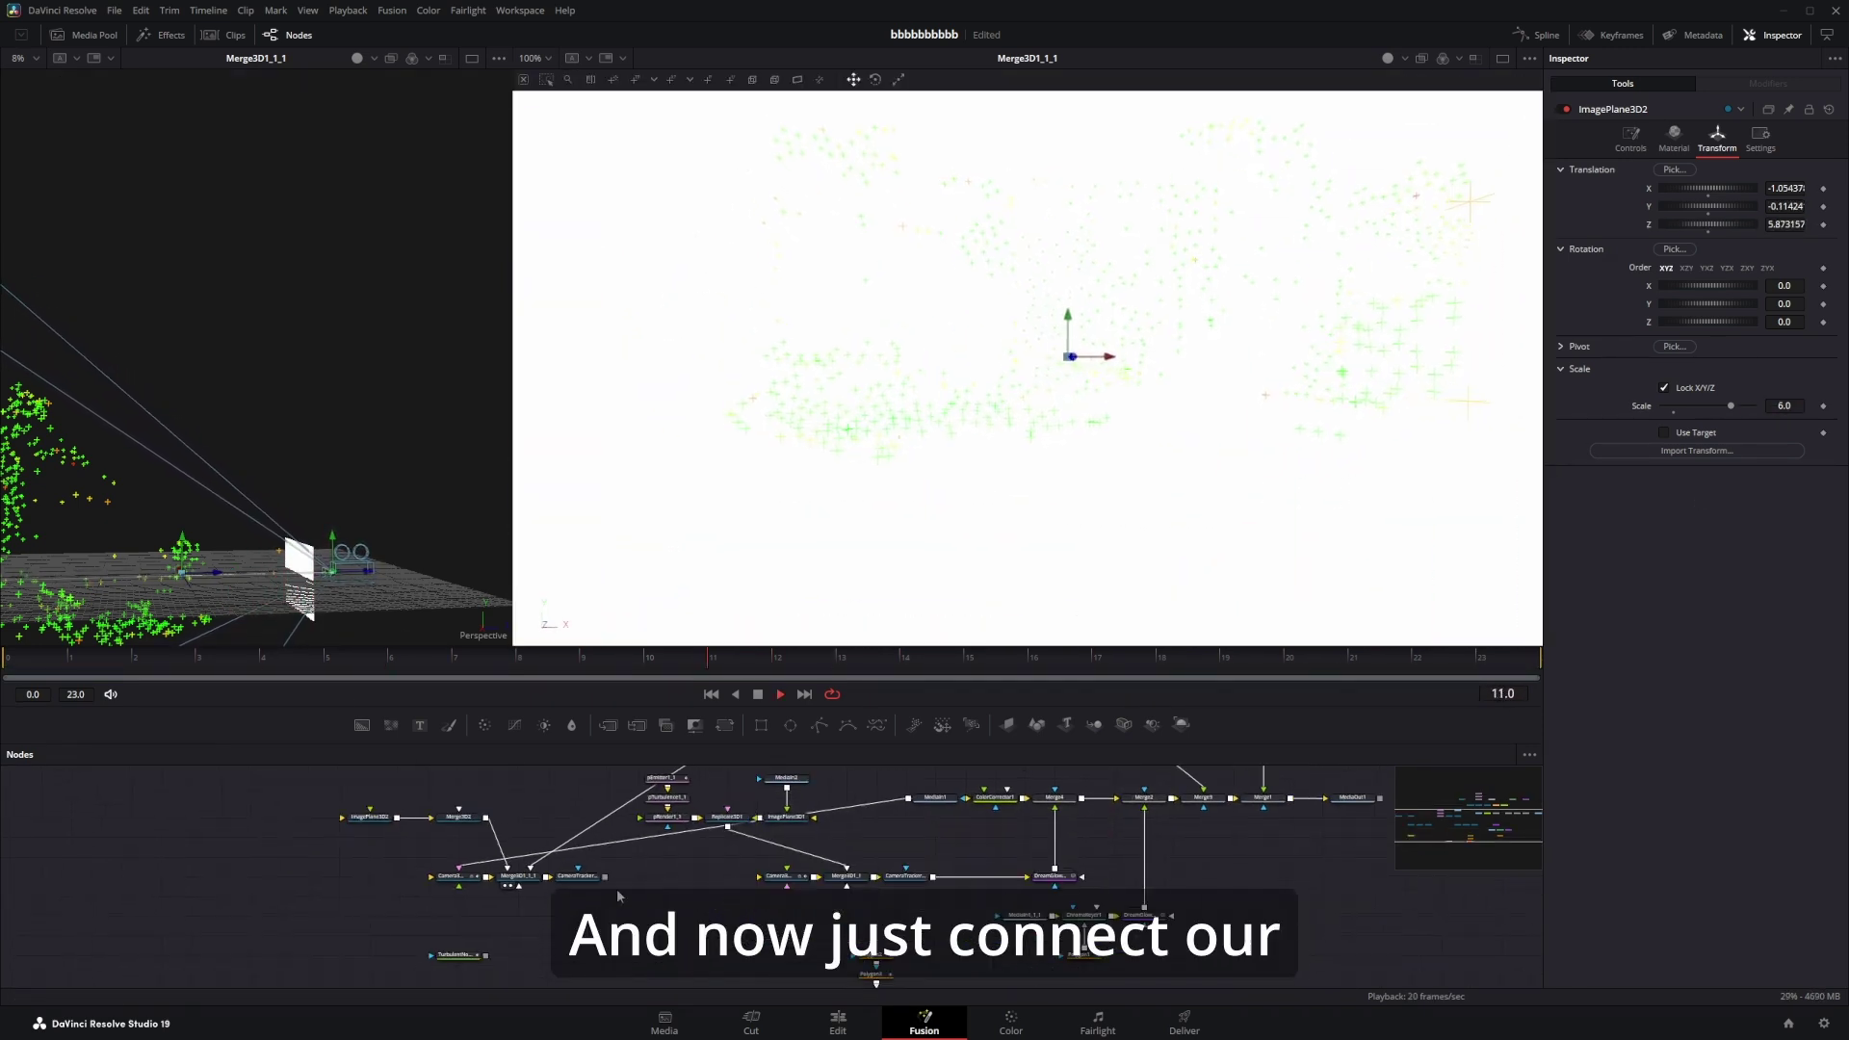
{"action": "left_click_drag", "start_coordinate": [430, 939], "coordinate": [373, 819]}
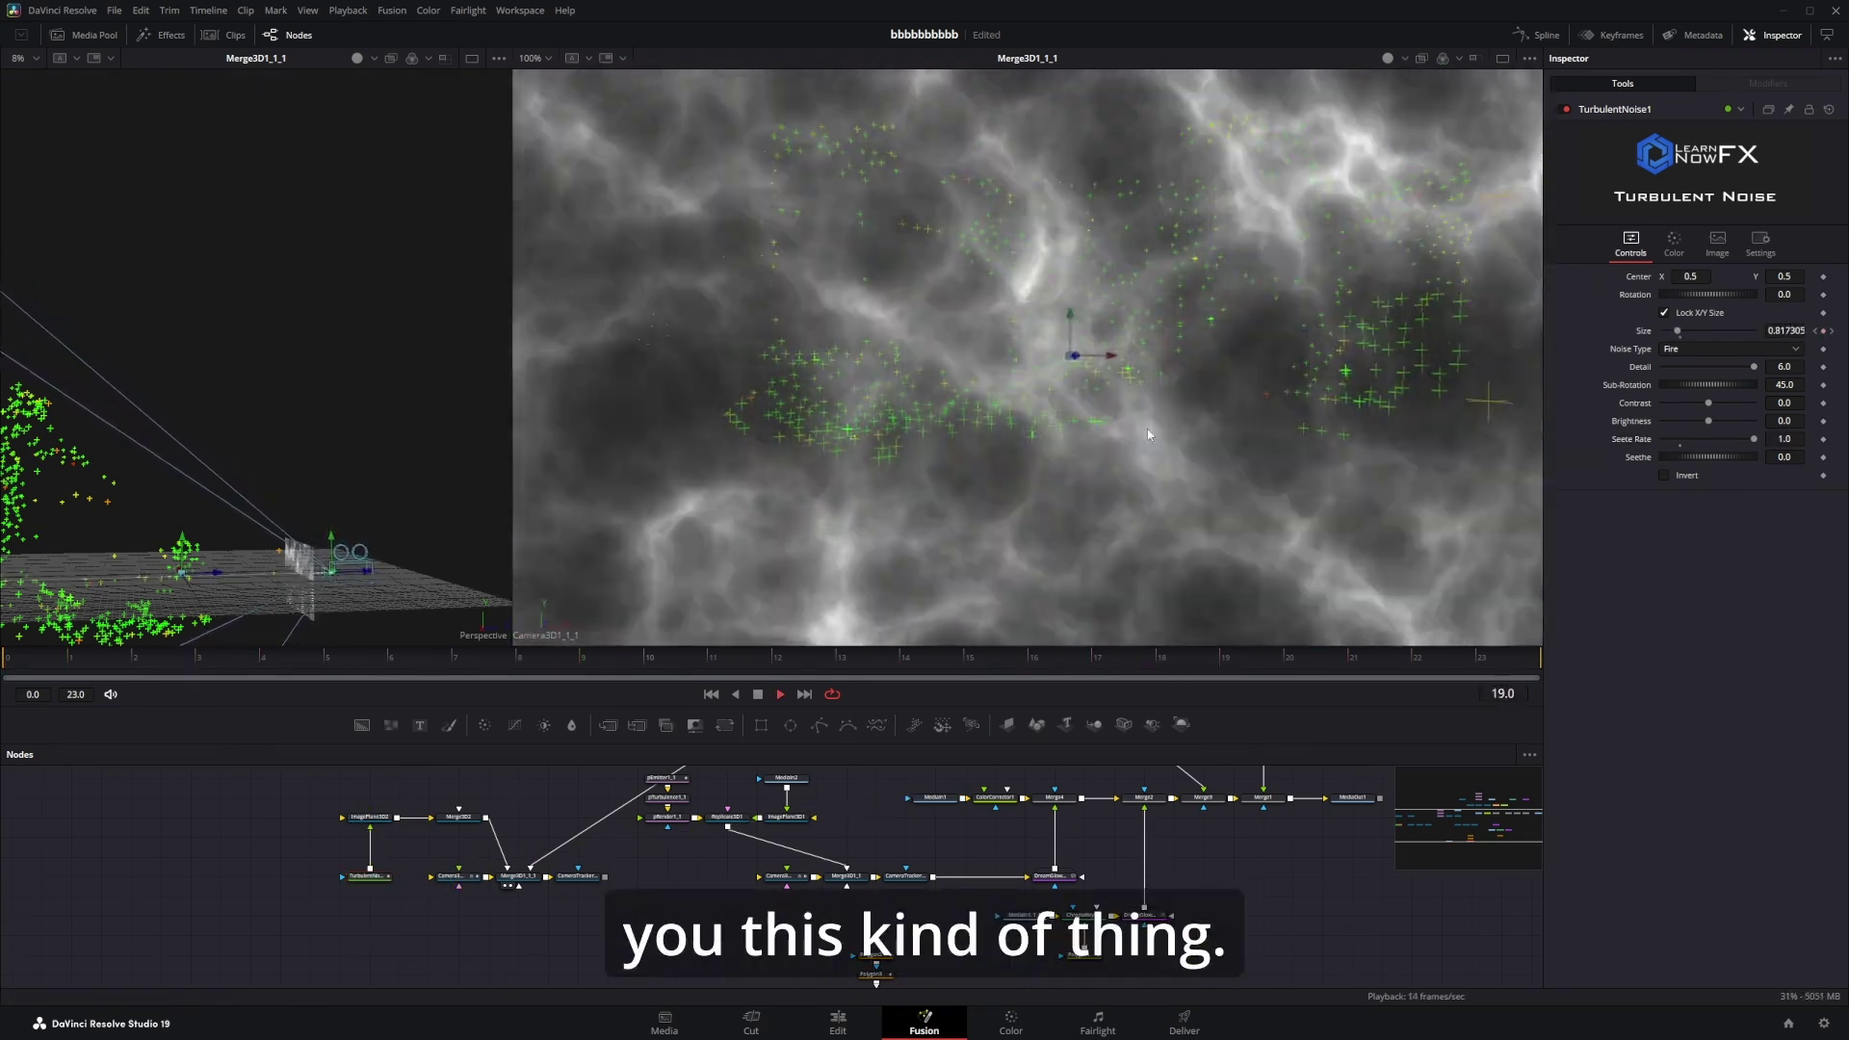
{"action": "scroll", "coordinate": [674, 915], "scroll_direction": "up", "scroll_amount": 2}
Add a Lens Distortion after CameraTracker1_Renderer_1_1, show it in both viewers and set its distortion to 1.0.
{"action": "left_click", "coordinate": [570, 956]}
{"action": "key", "text": "1"}
{"action": "key", "text": "2"}
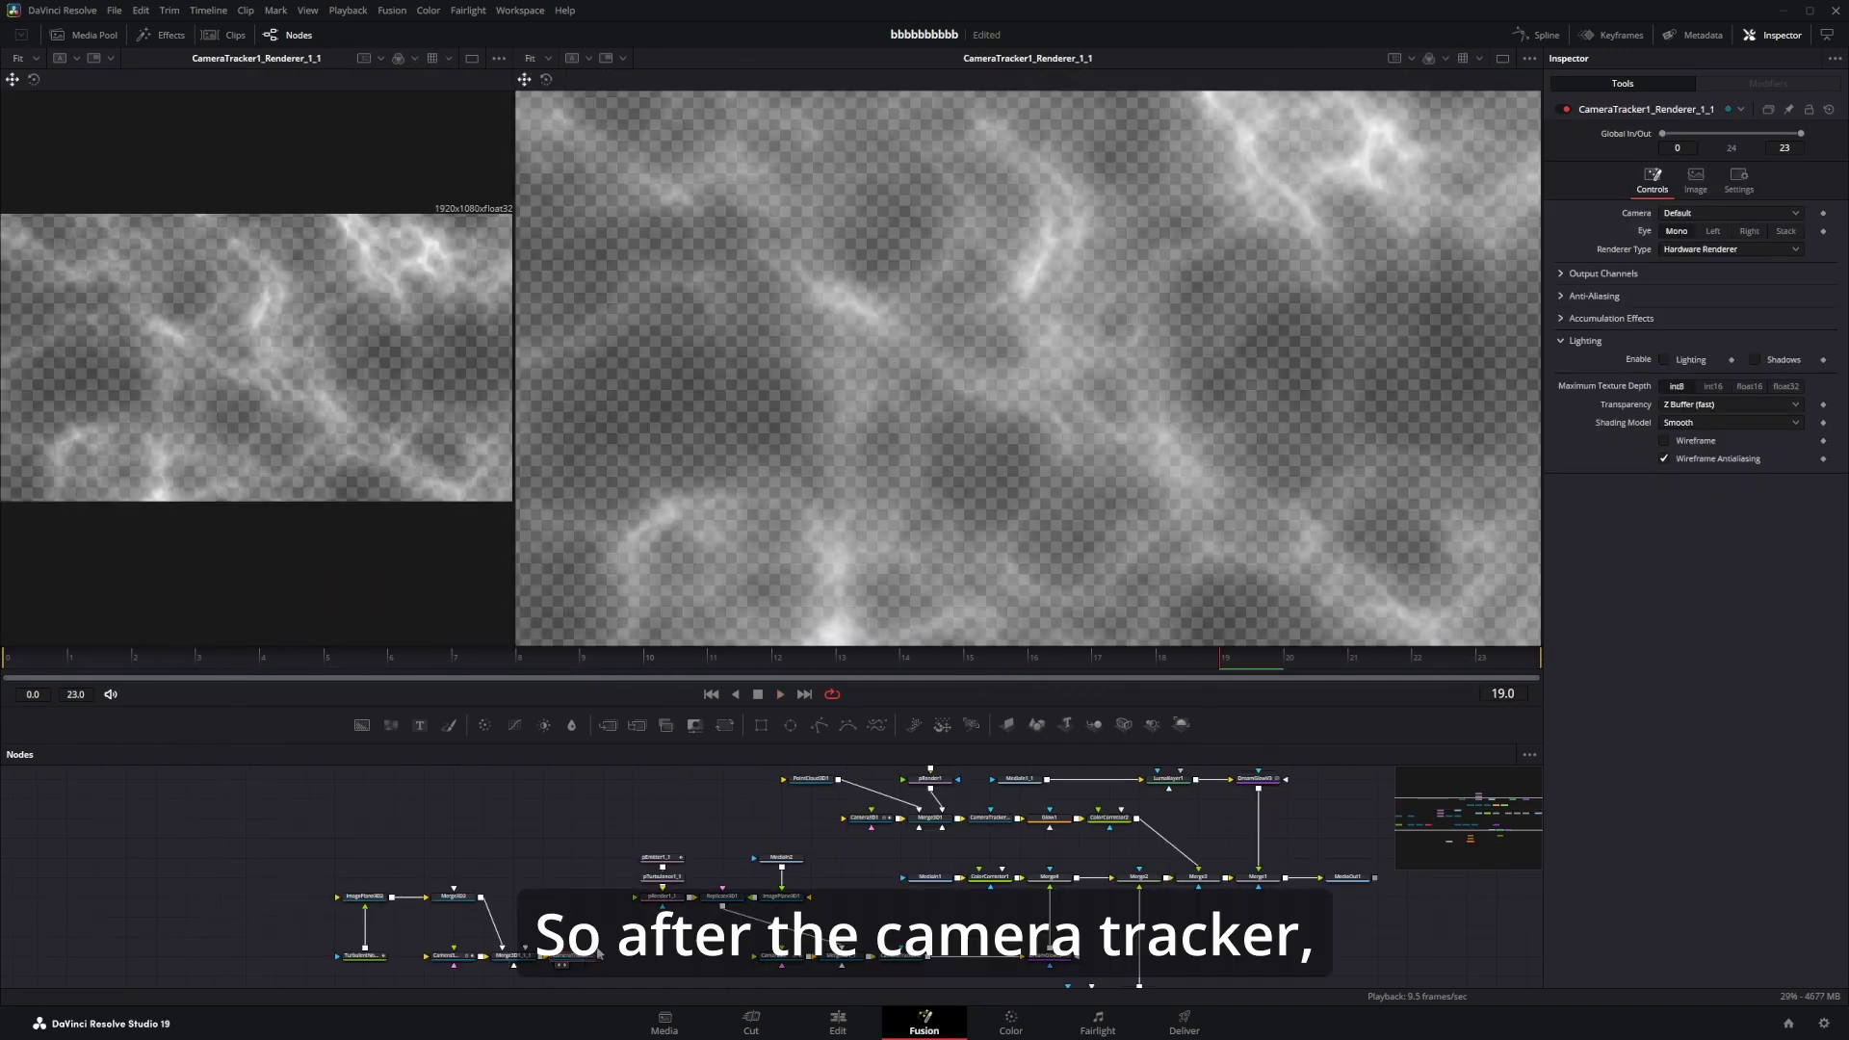
{"action": "key", "text": "shift+space"}
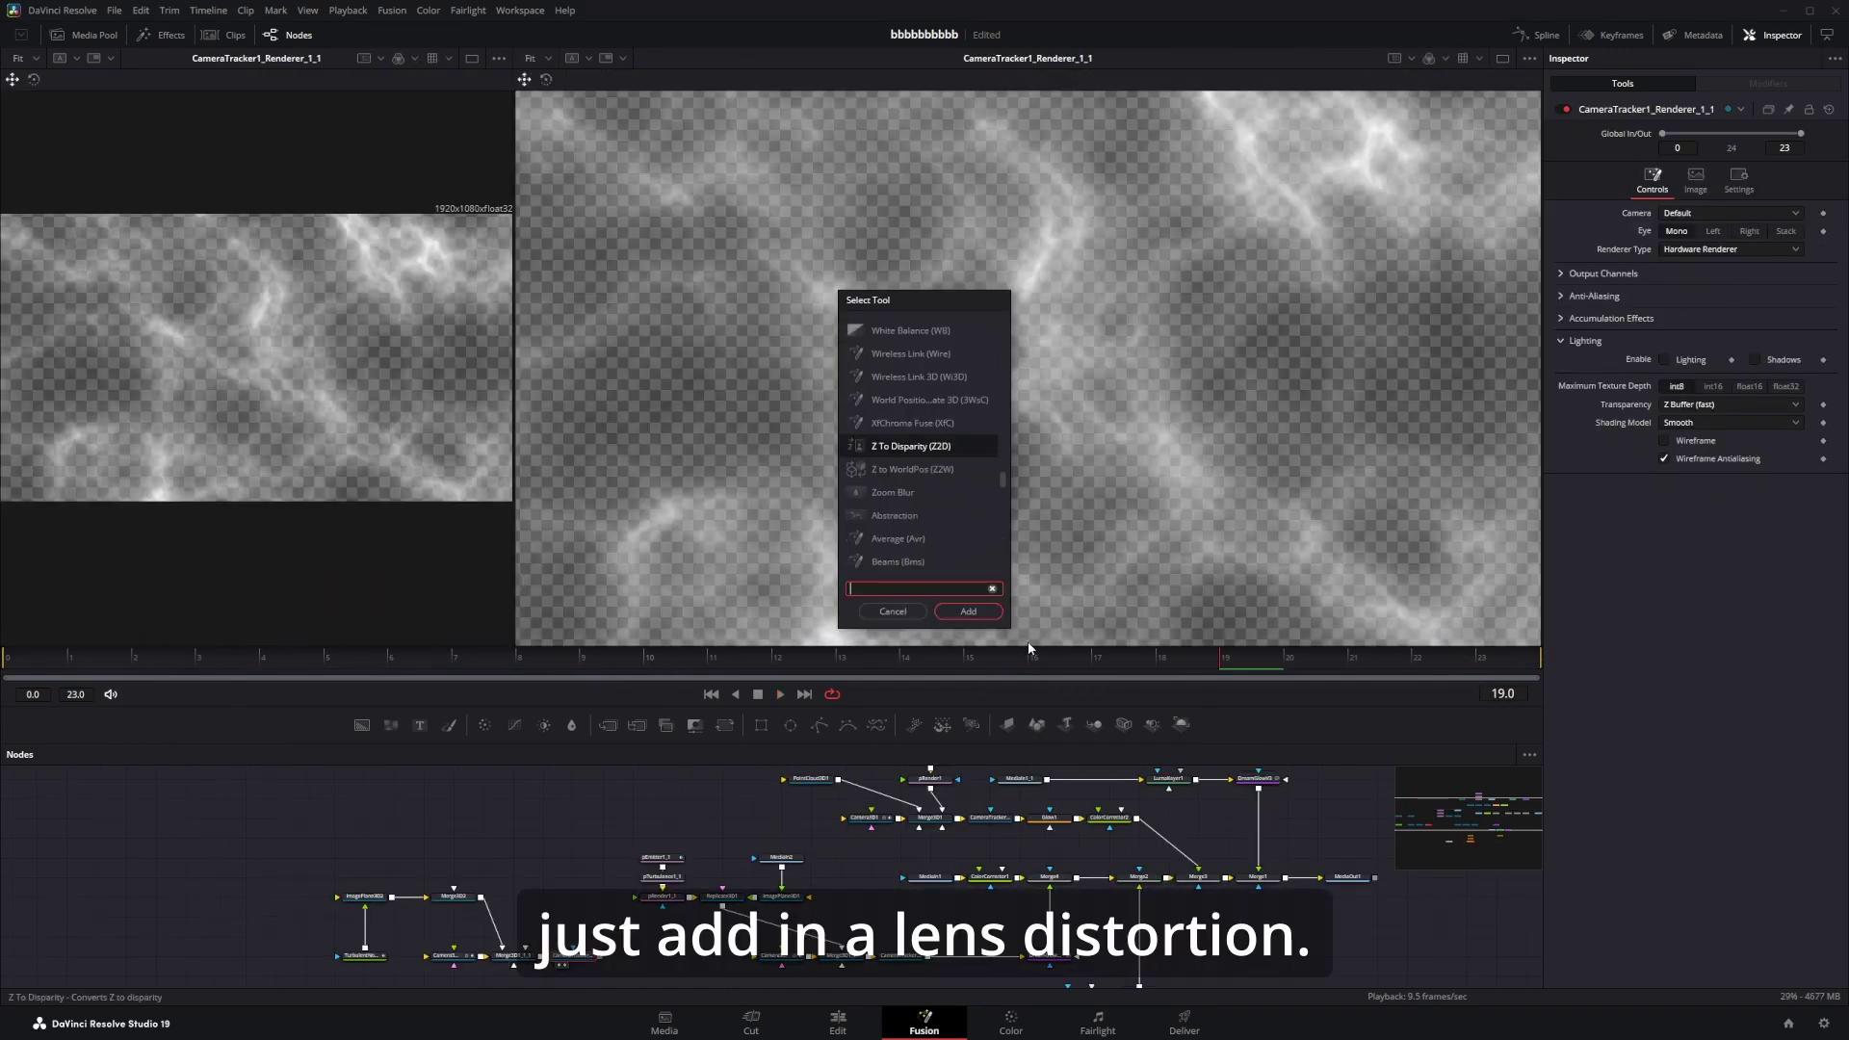
{"action": "type", "text": "lens"}
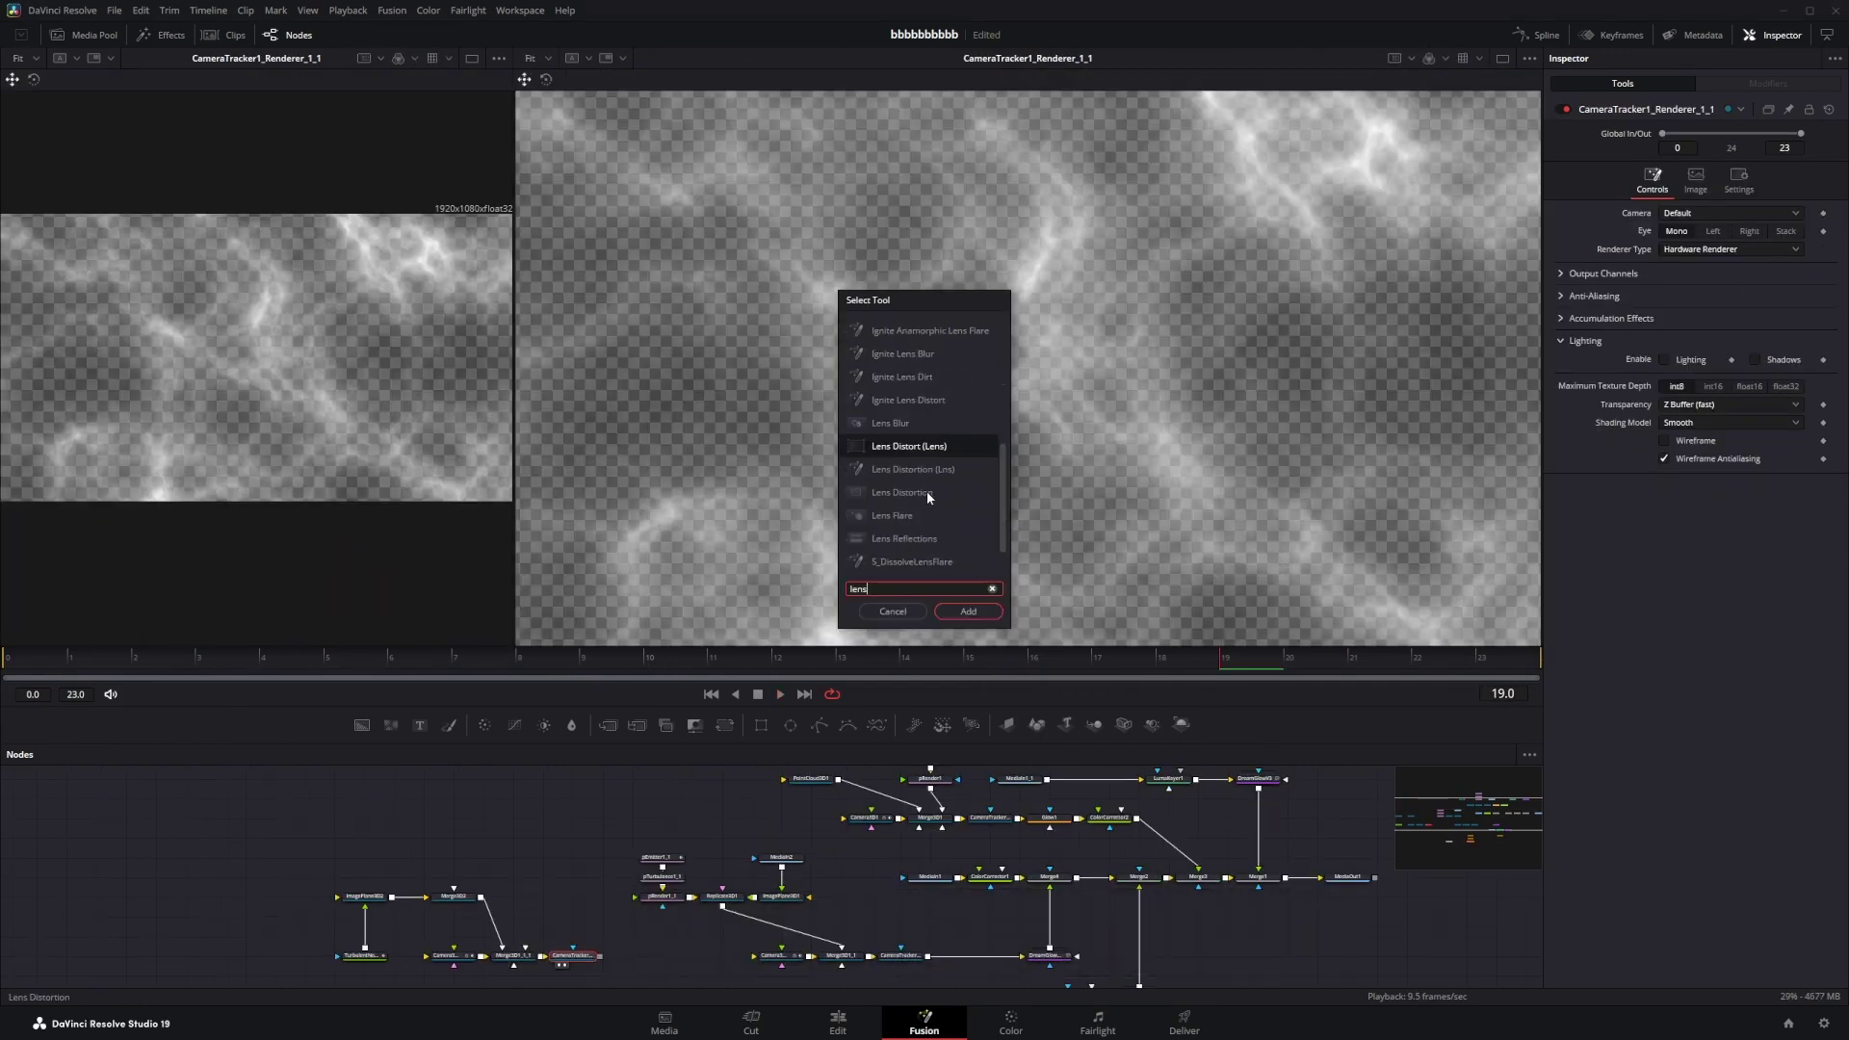
{"action": "left_click", "coordinate": [923, 488]}
{"action": "left_click", "coordinate": [888, 386]}
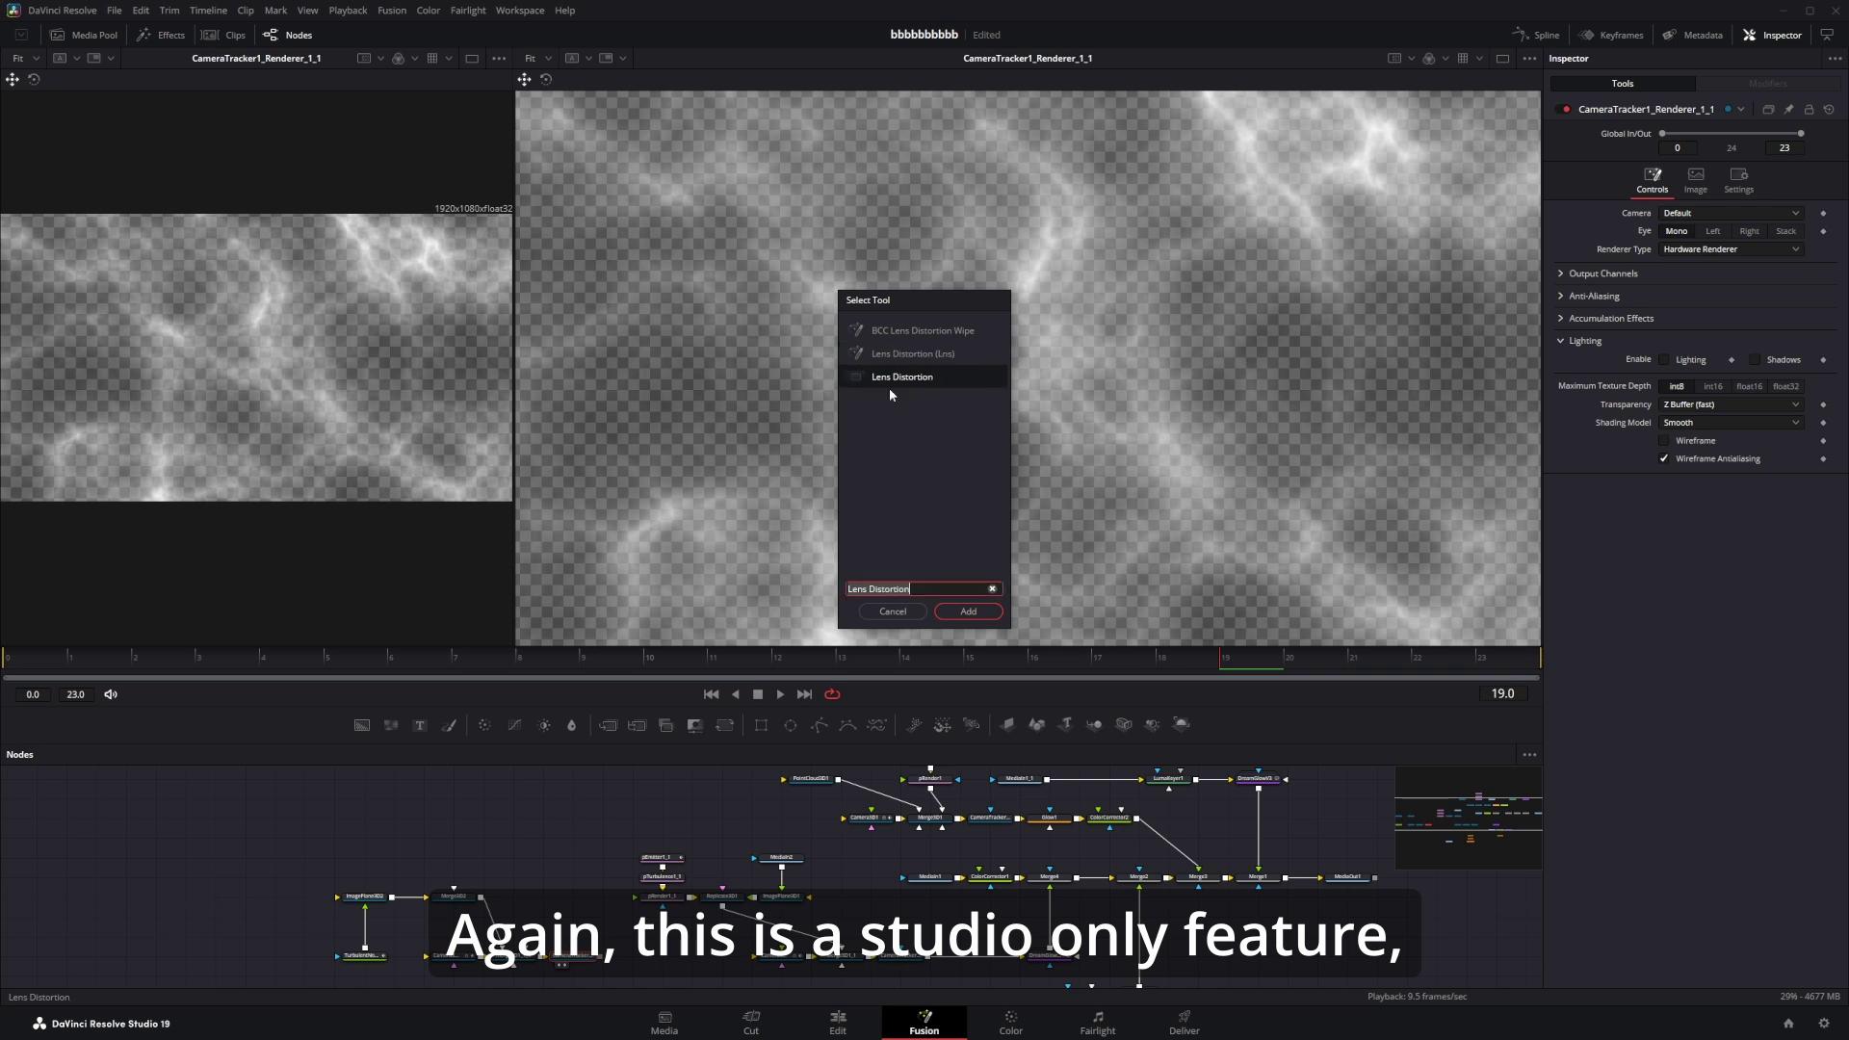
{"action": "left_click", "coordinate": [967, 611]}
{"action": "key", "text": "1"}
{"action": "key", "text": "2"}
{"action": "left_click_drag", "start_coordinate": [1689, 190], "coordinate": [1836, 201]}
Add a Color Corrector after LensDistortion1, view it in both viewers and tint the fog slightly blue.
{"action": "key", "text": "shift+space"}
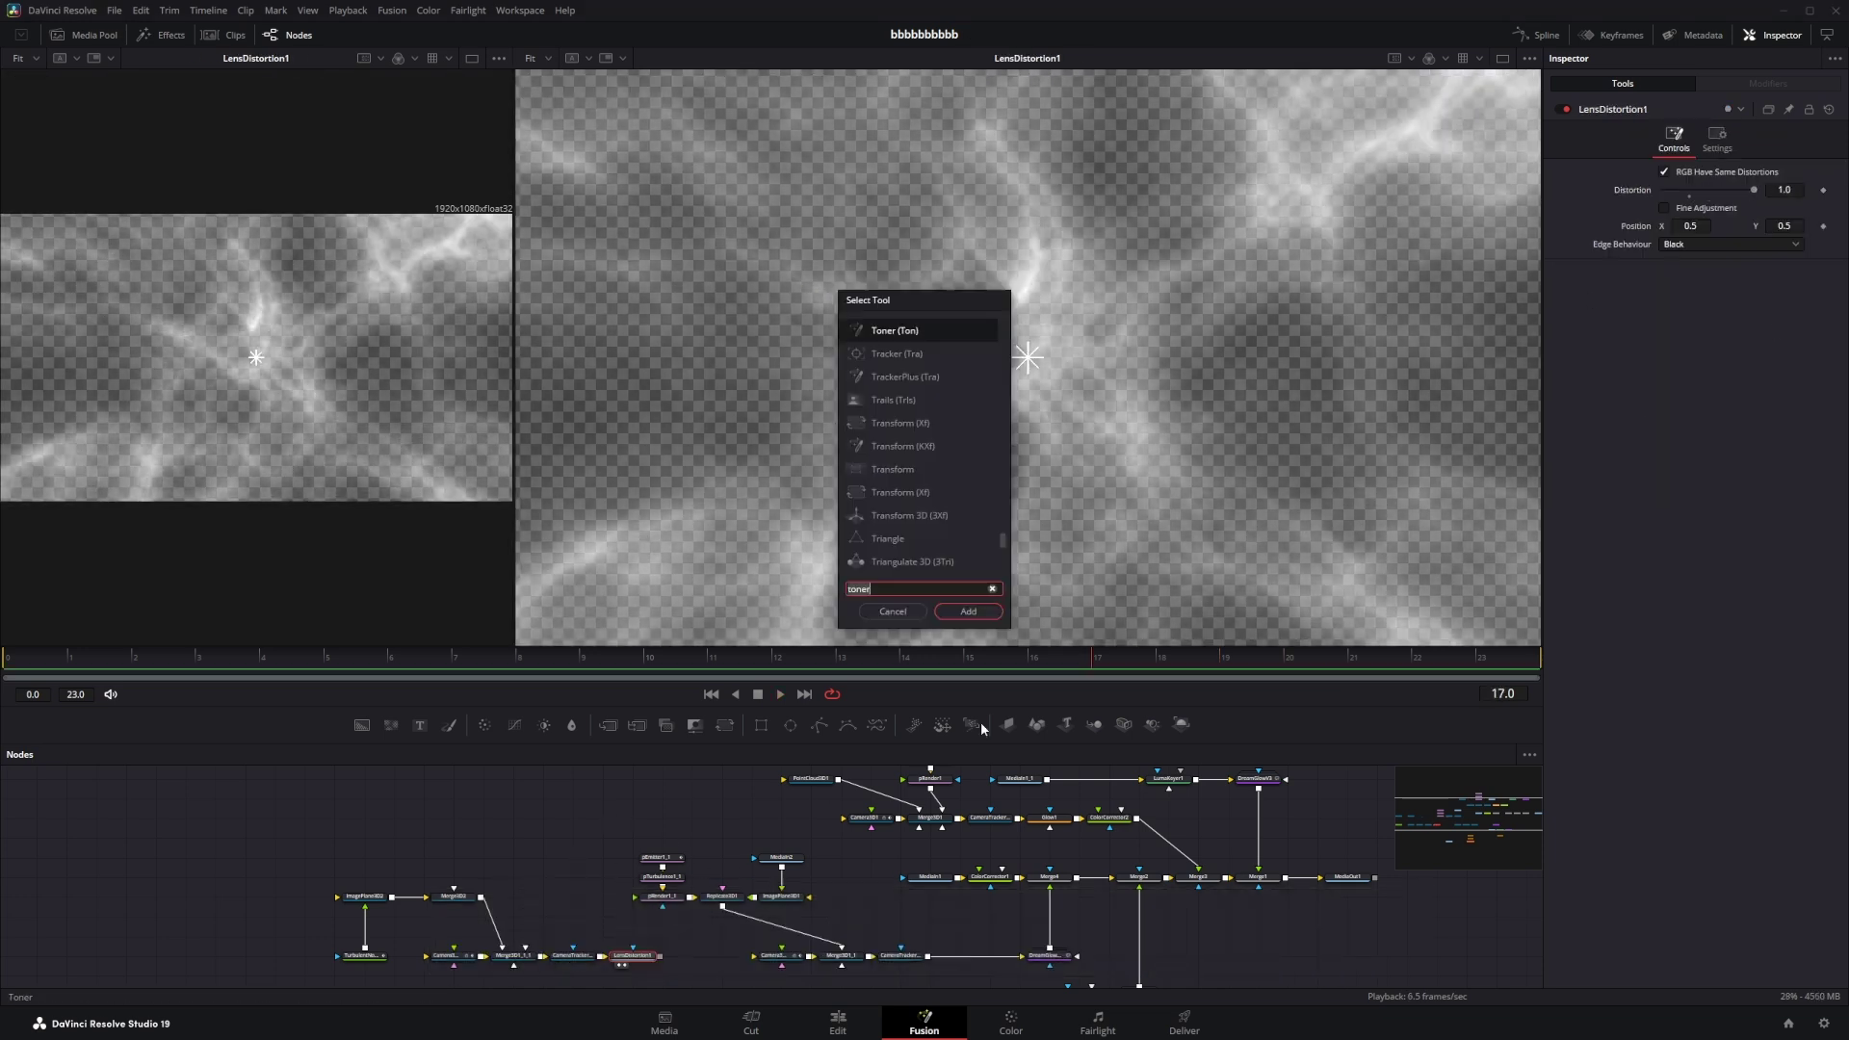
{"action": "type", "text": "cc"}
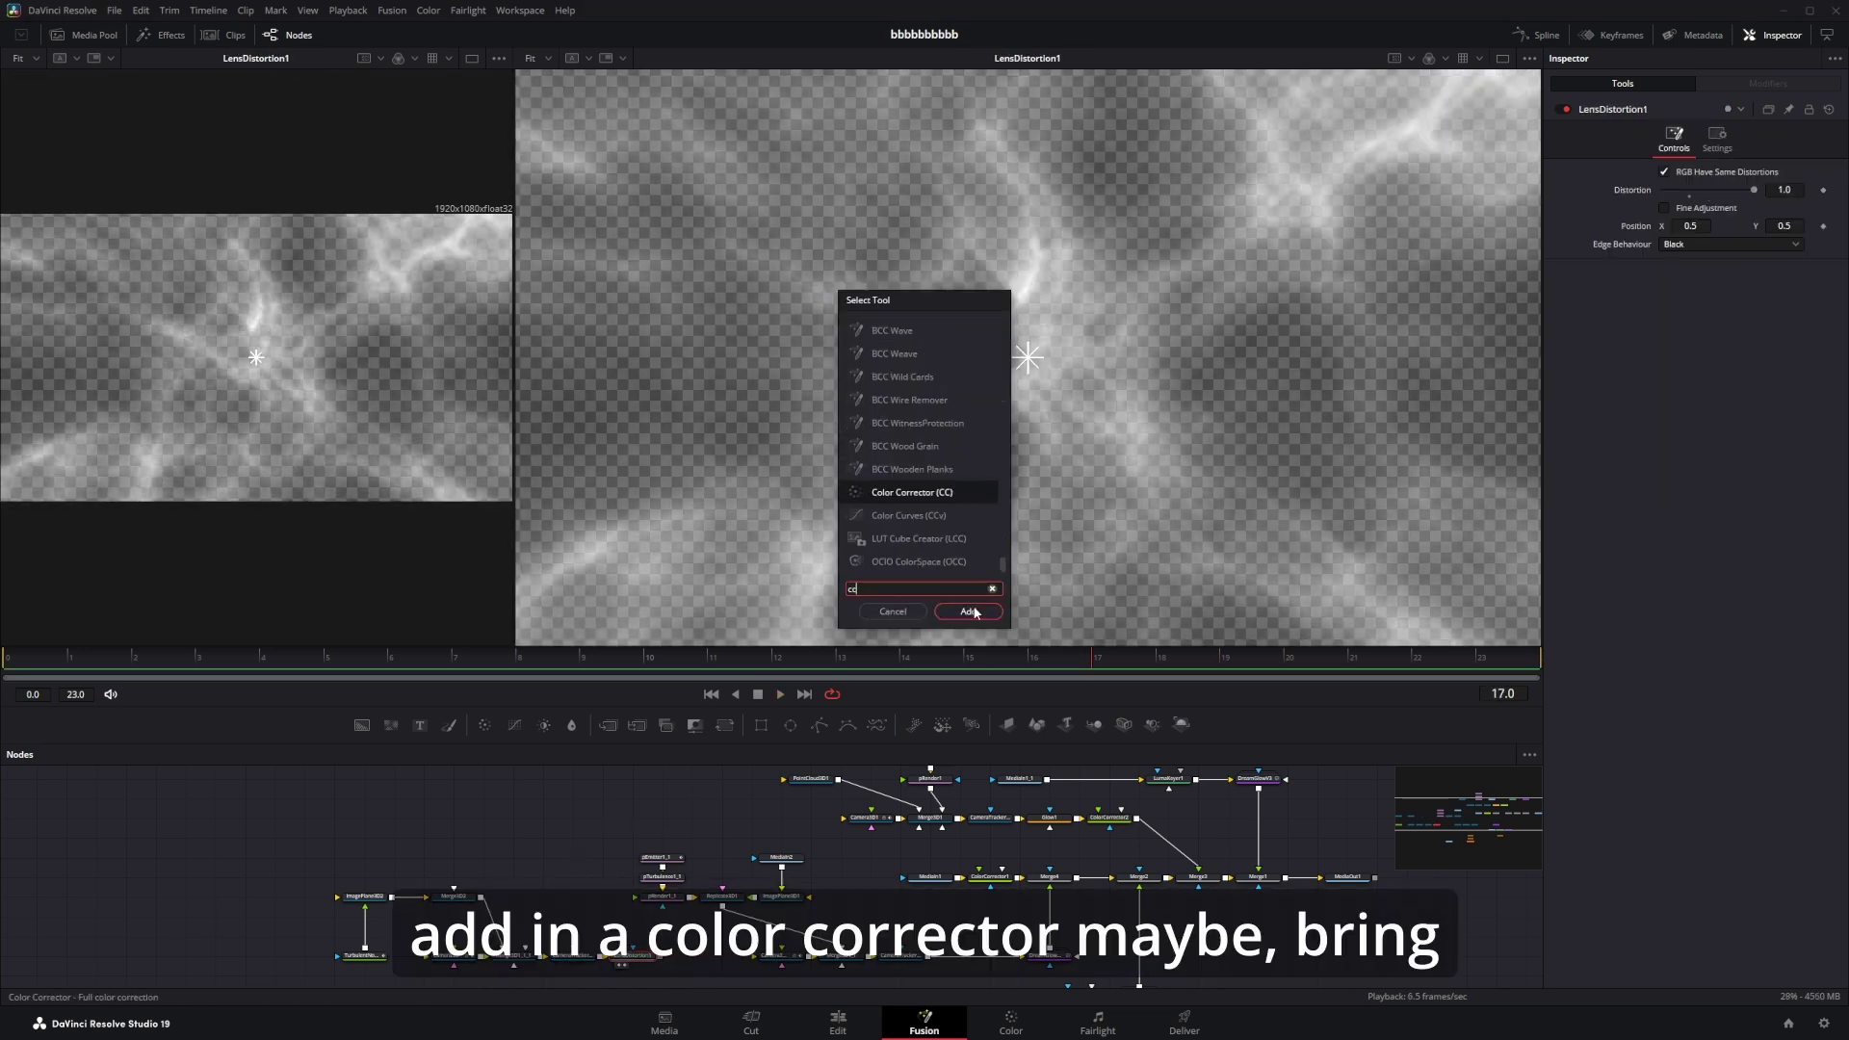
{"action": "left_click", "coordinate": [972, 610]}
{"action": "key", "text": "1"}
{"action": "key", "text": "2"}
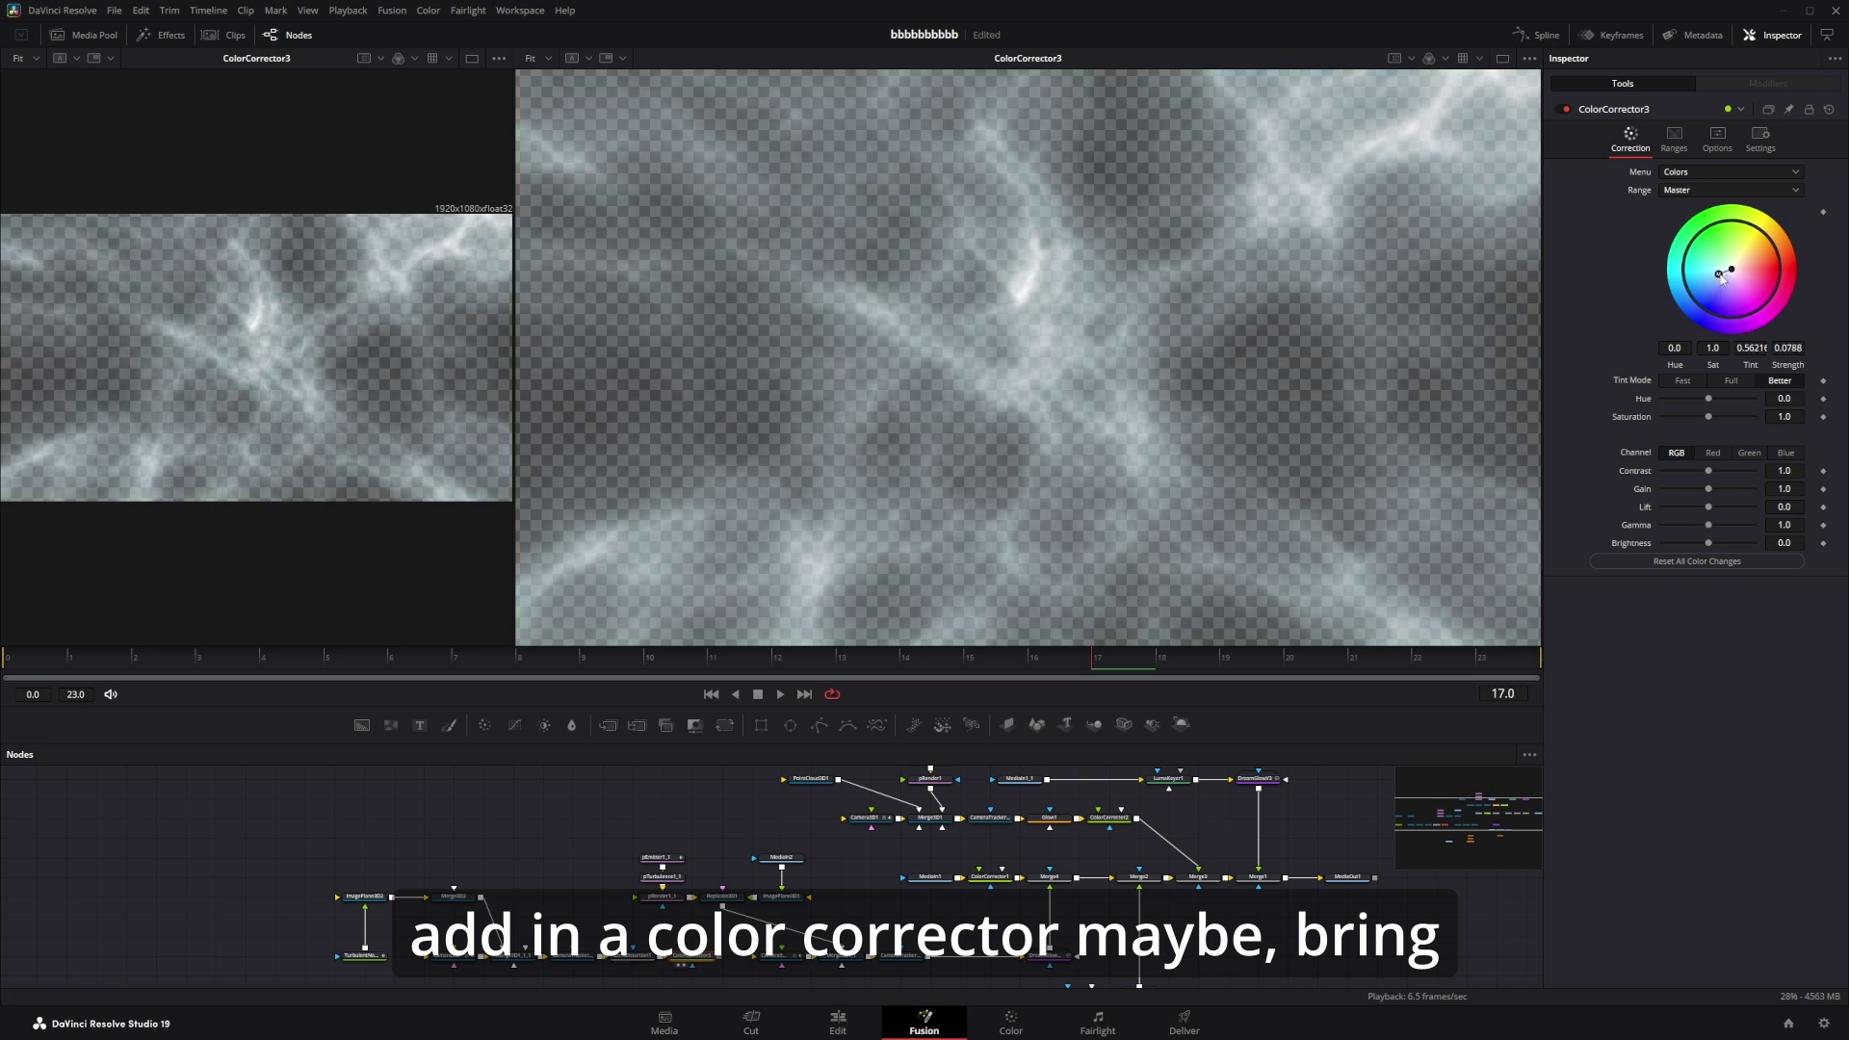
{"action": "left_click_drag", "start_coordinate": [1722, 278], "coordinate": [1719, 280]}
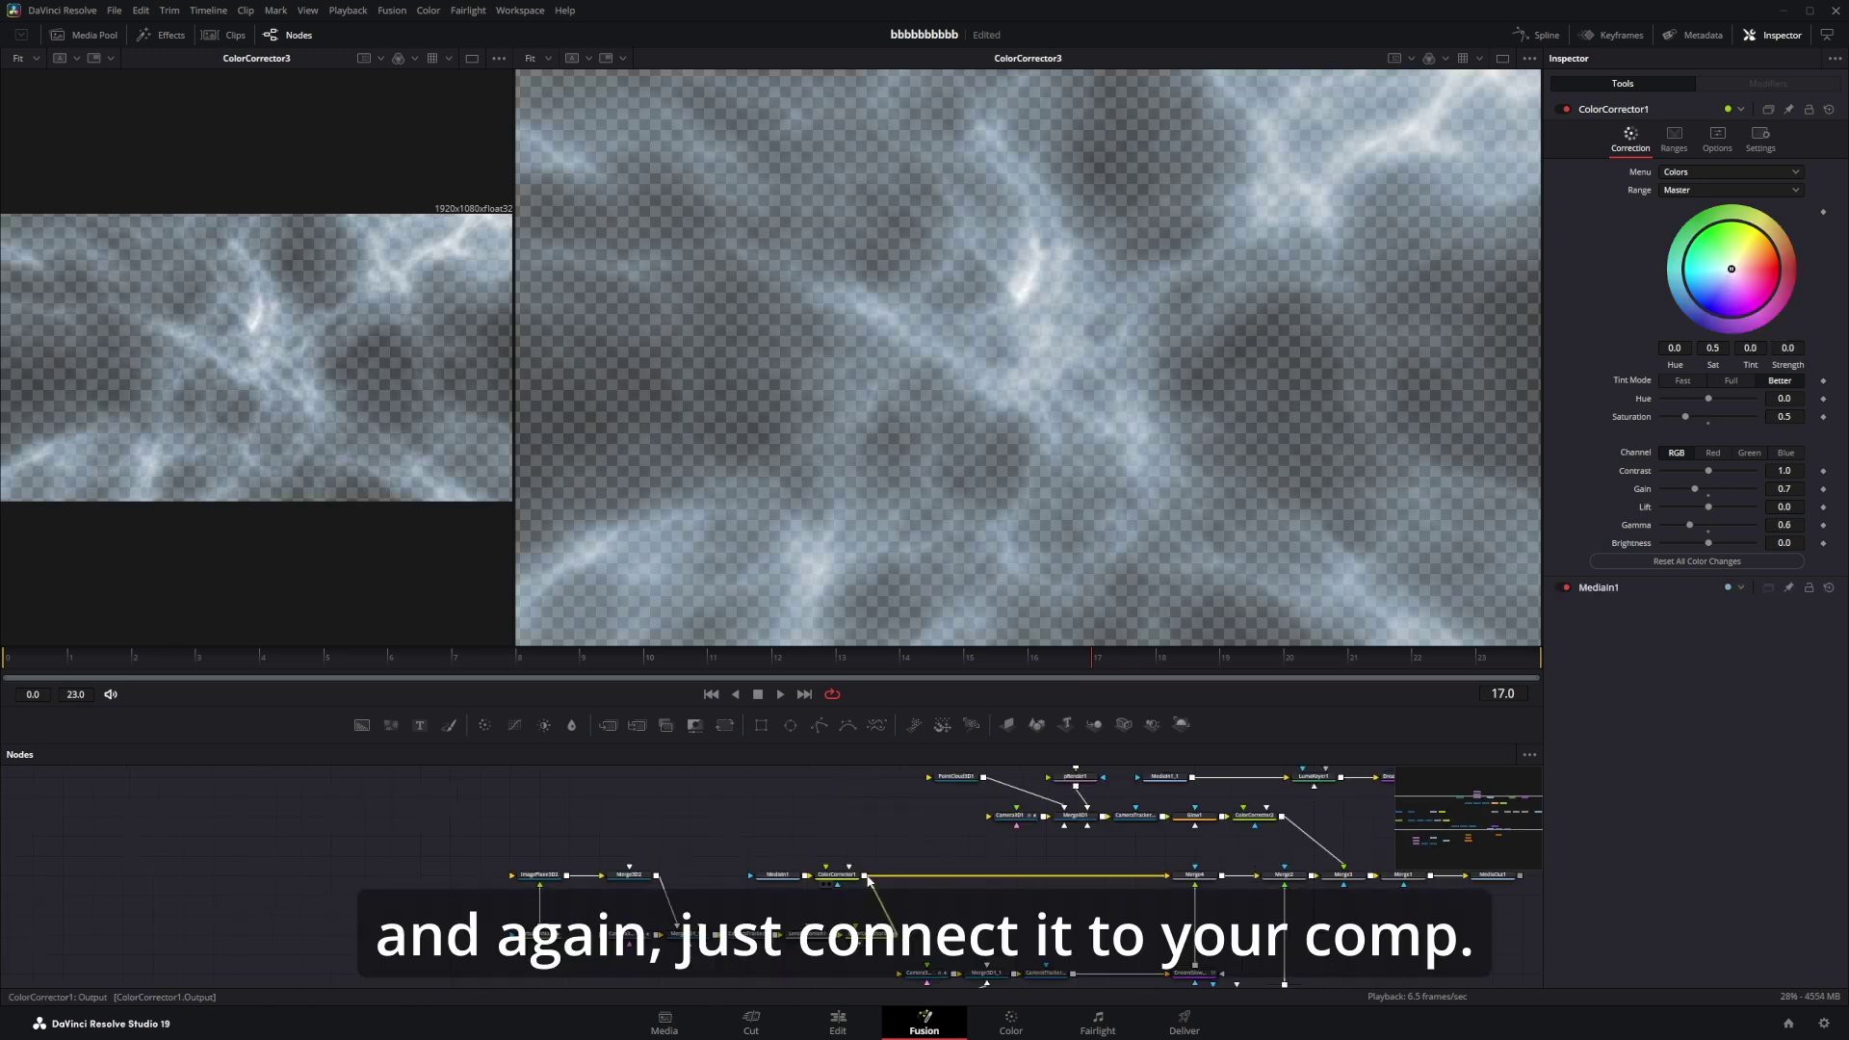
Merge the fog from ColorCorrector3 over ColorCorrector1's output with a blend of 0.1 and preview it.
{"action": "left_click_drag", "start_coordinate": [867, 879], "coordinate": [865, 876]}
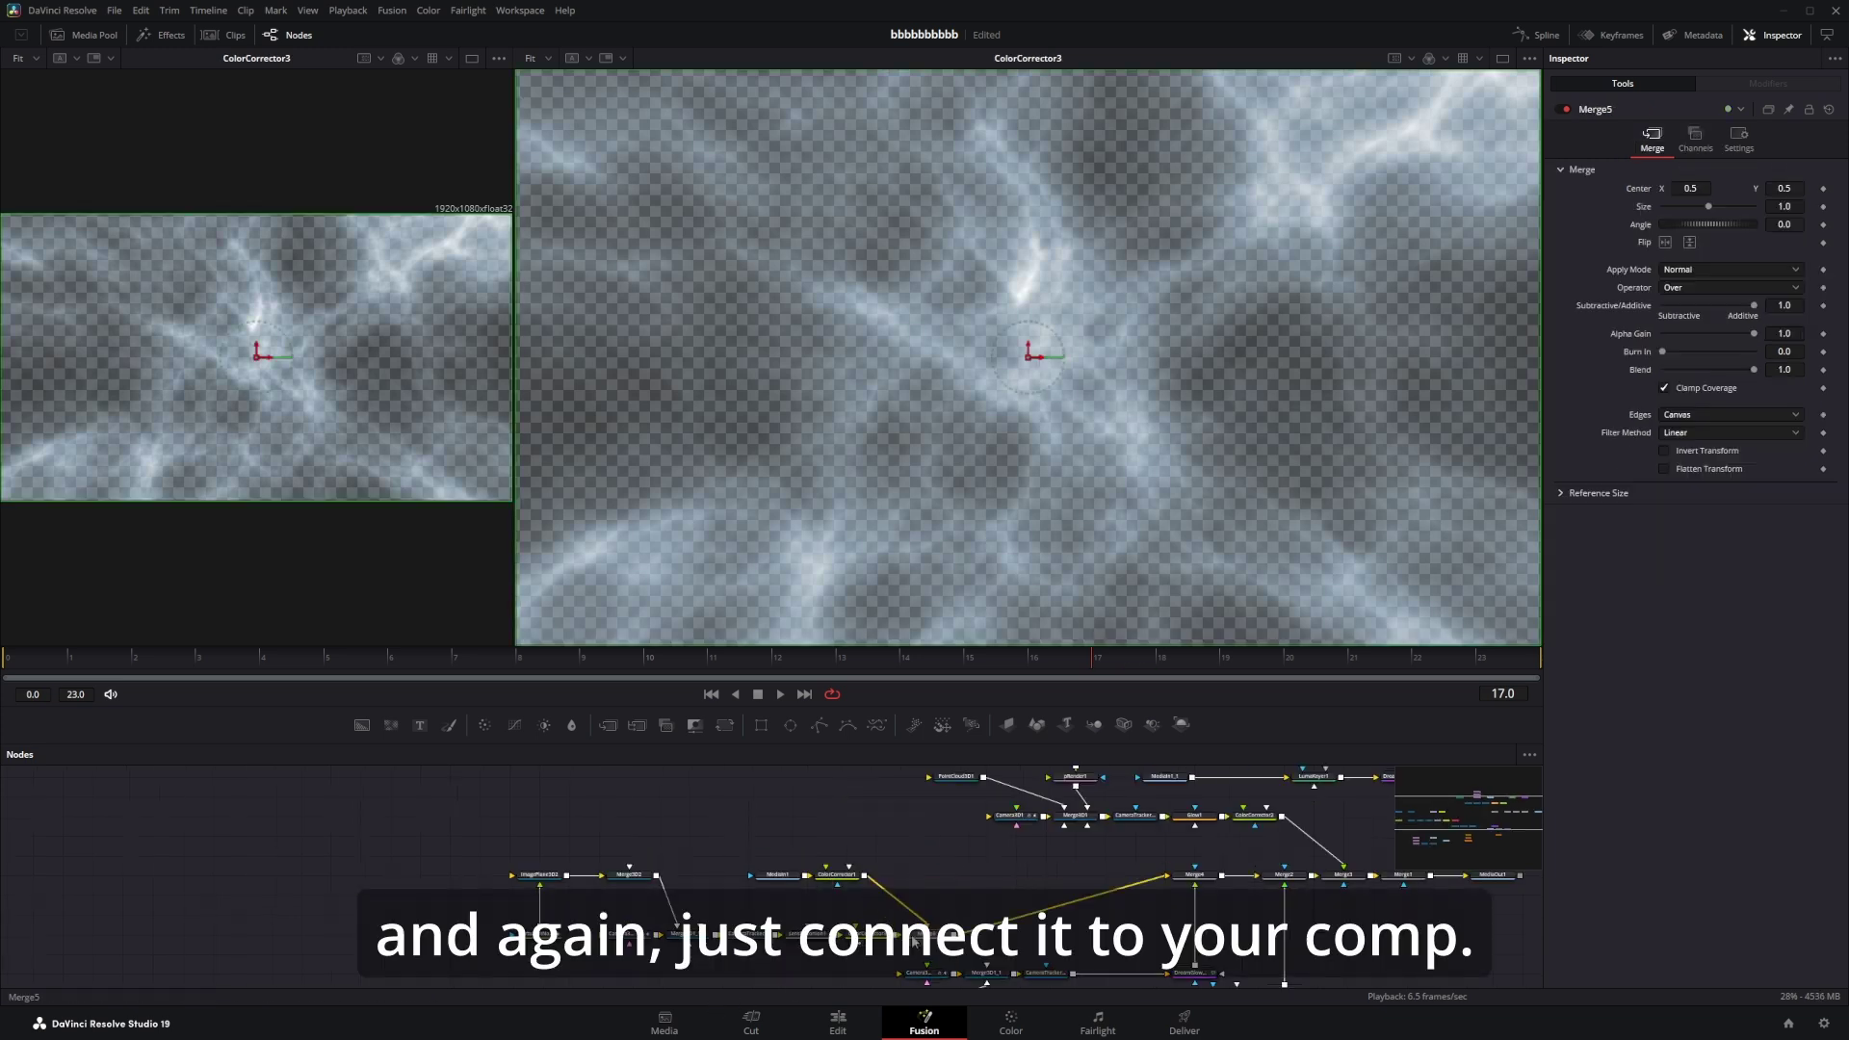
{"action": "key", "text": "1"}
{"action": "key", "text": "2"}
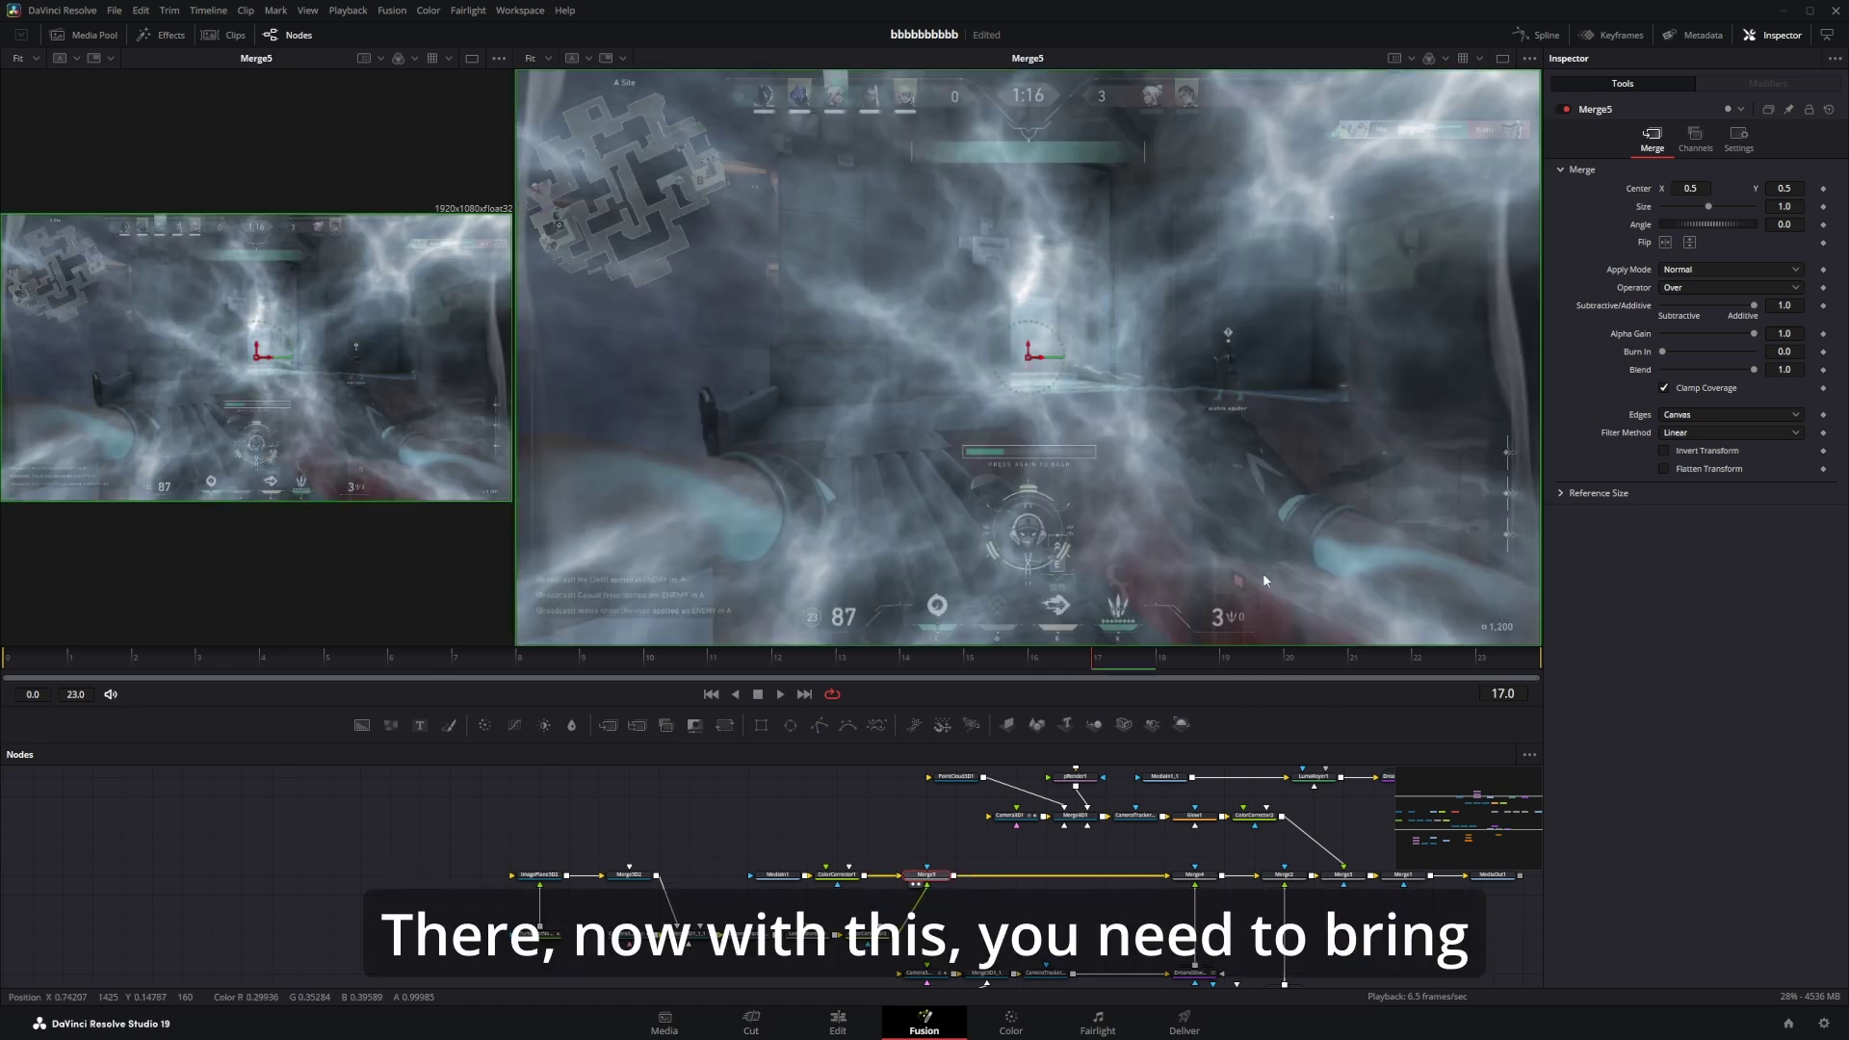
{"action": "left_click", "coordinate": [1784, 369]}
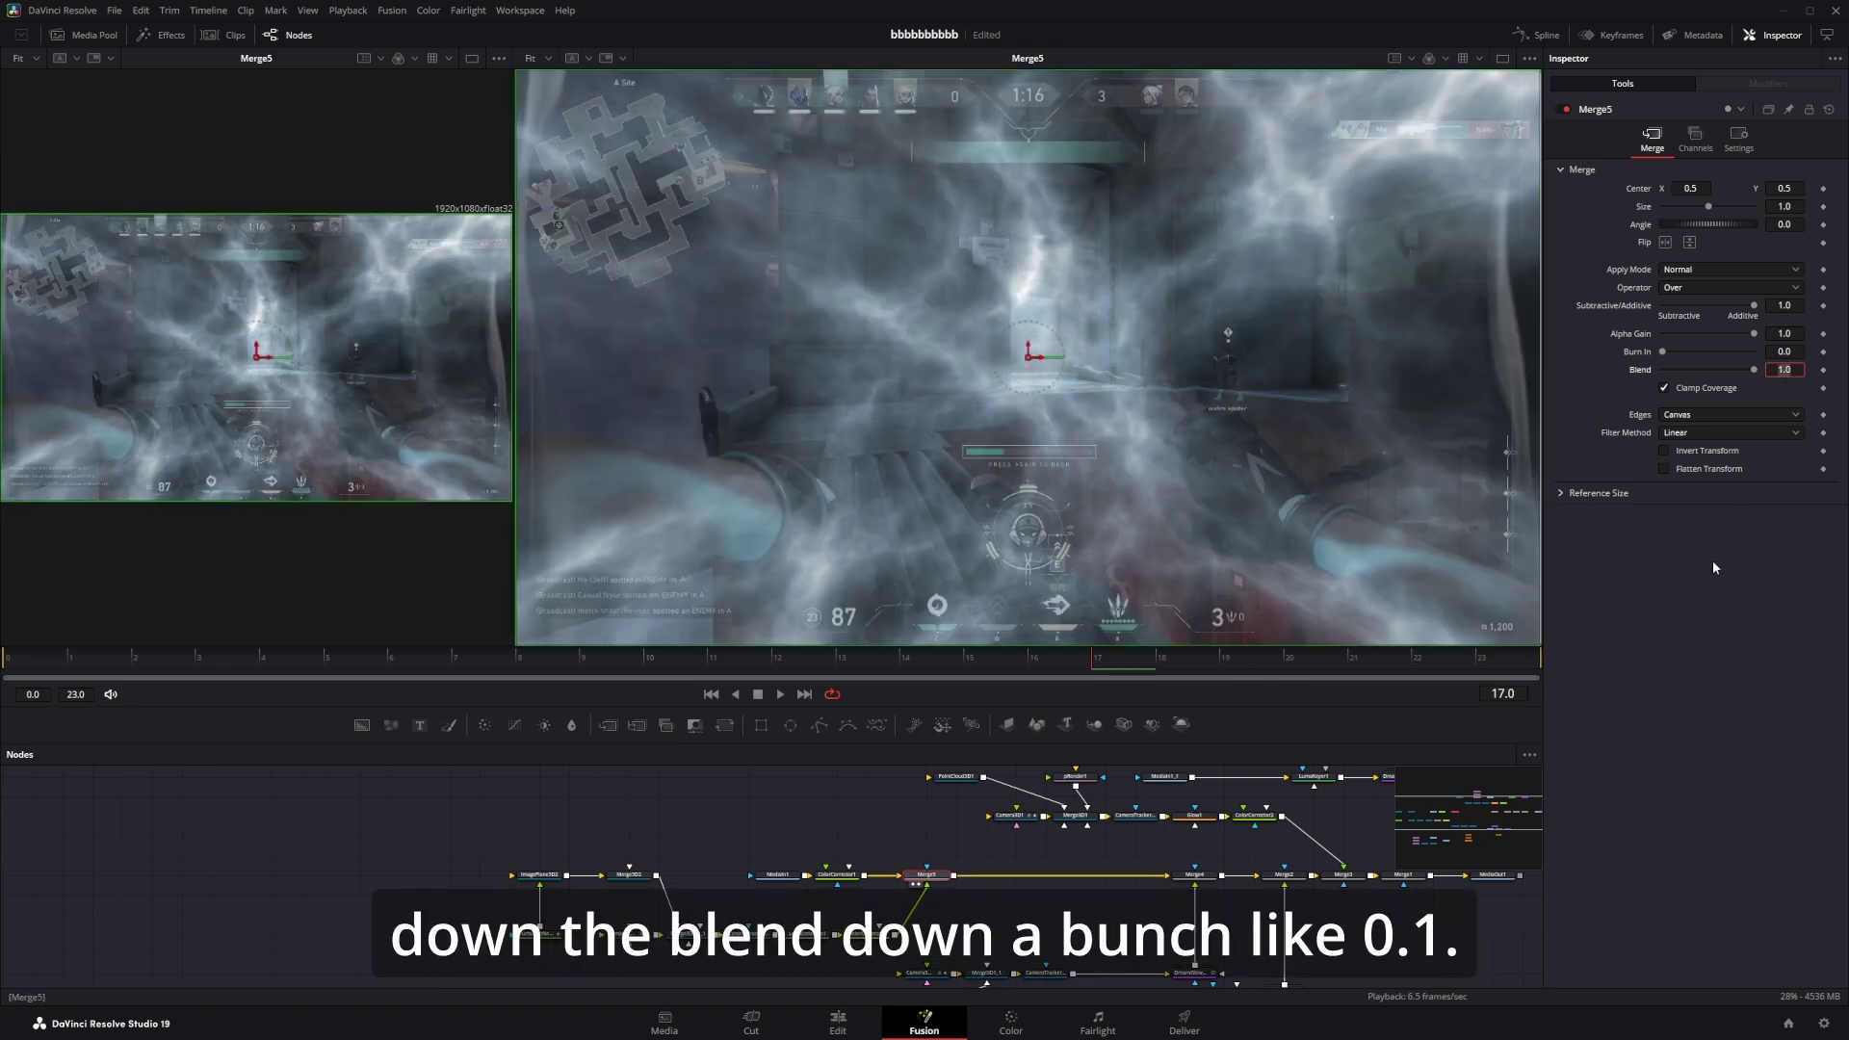
{"action": "type", "text": "0.1"}
{"action": "key", "text": "Return"}
{"action": "left_click", "coordinate": [817, 828]}
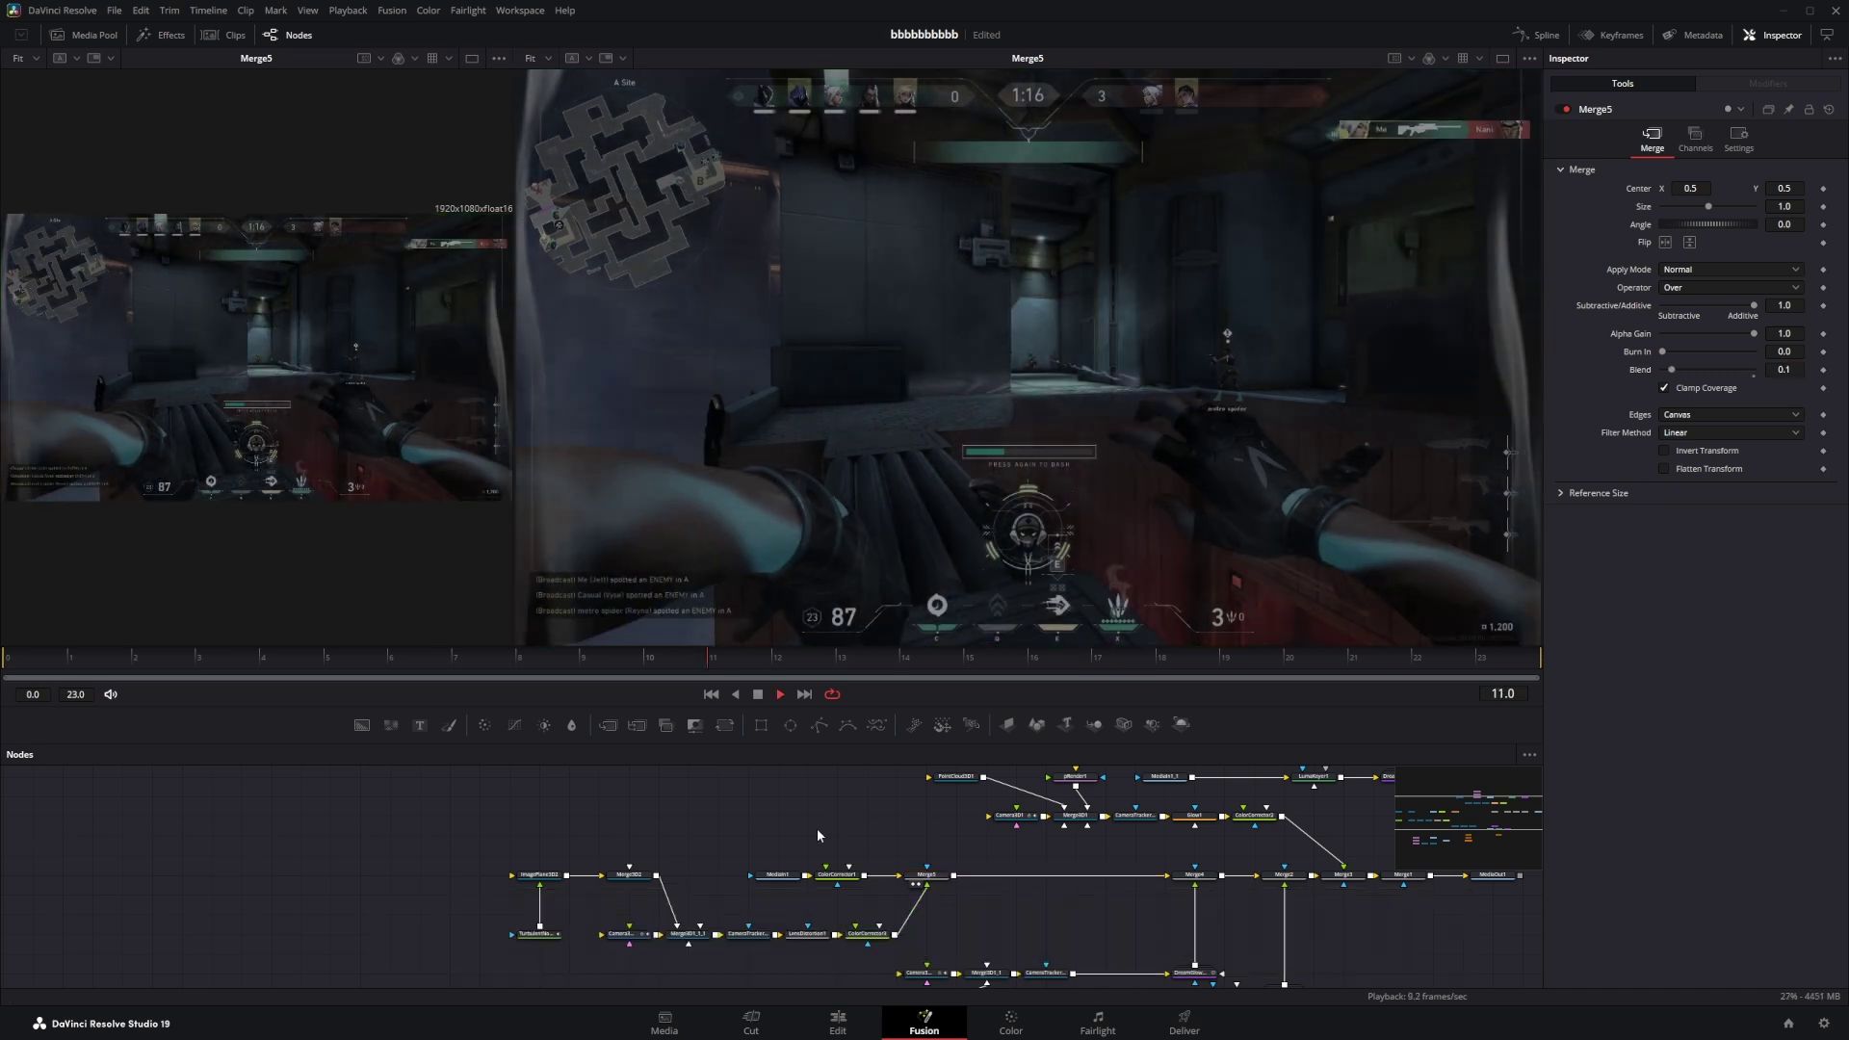
{"action": "key", "text": "space"}
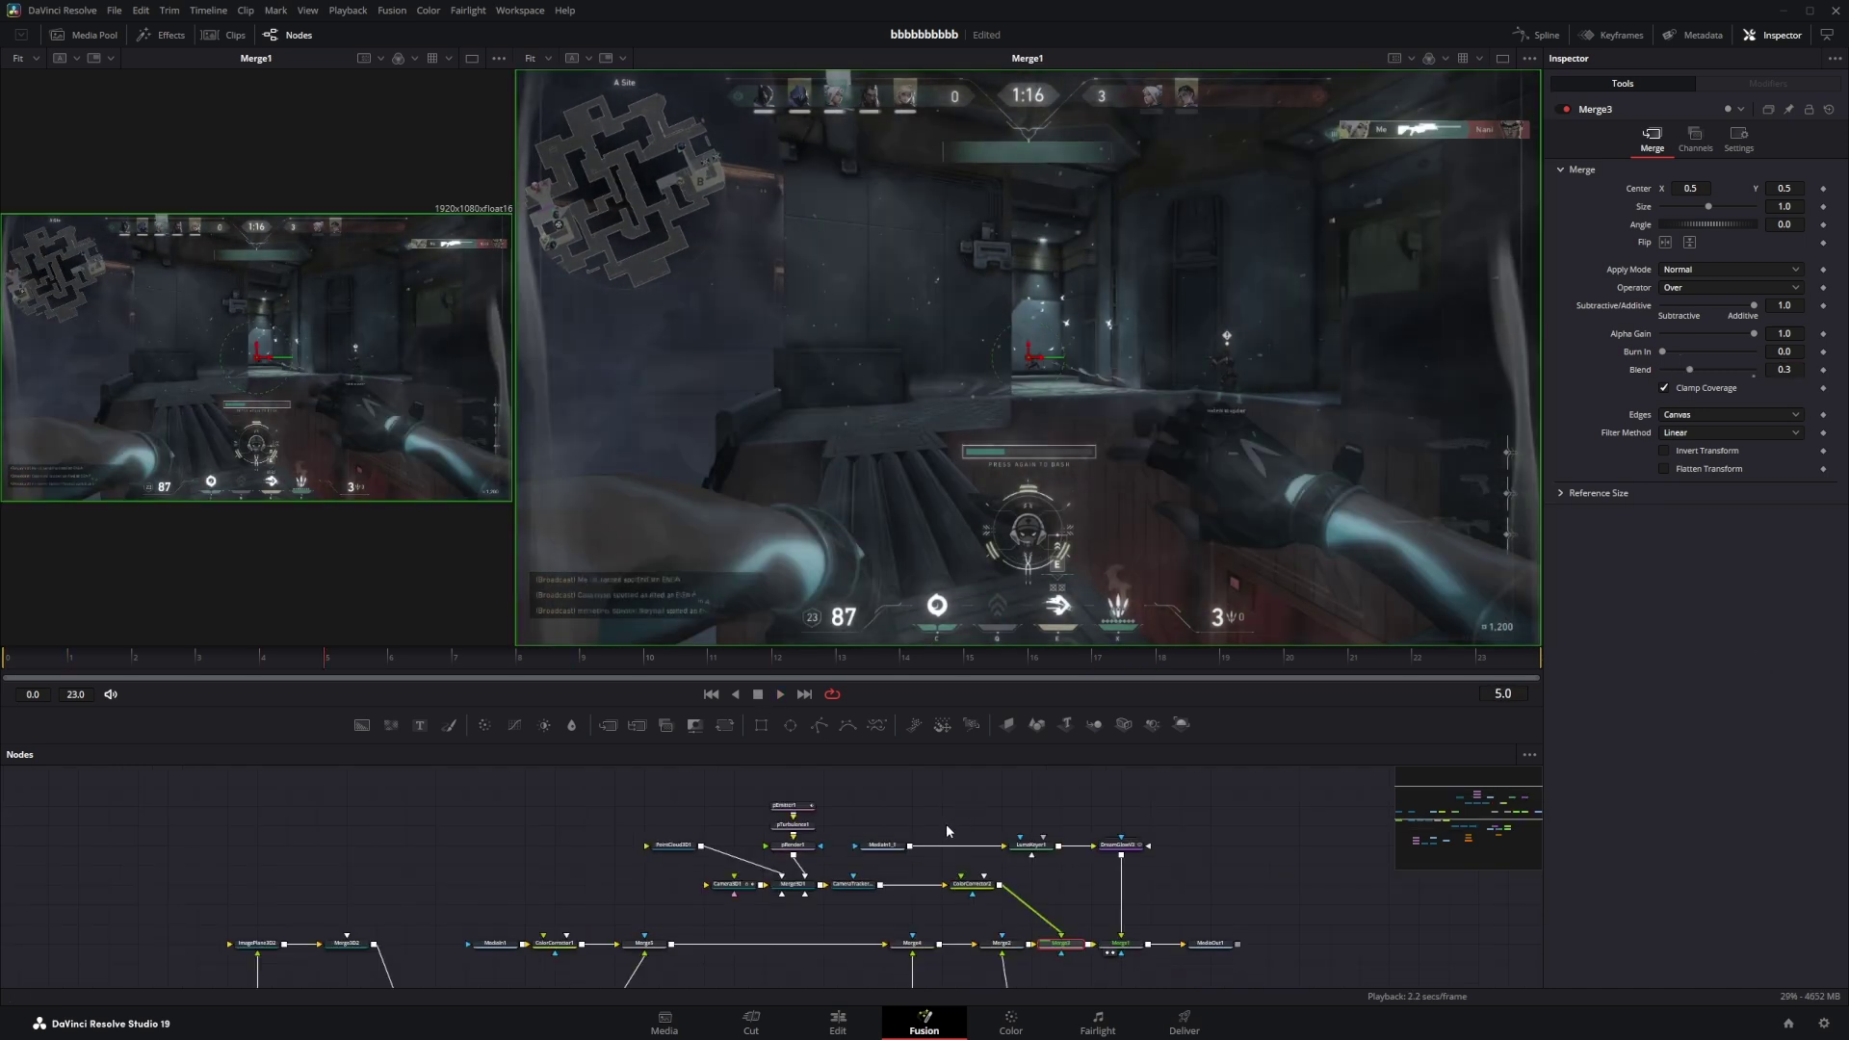
Paste a copy of MediaIn1 into an empty area of the node graph and show it in both viewers.
{"action": "scroll", "coordinate": [962, 828], "scroll_direction": "down", "scroll_amount": 2}
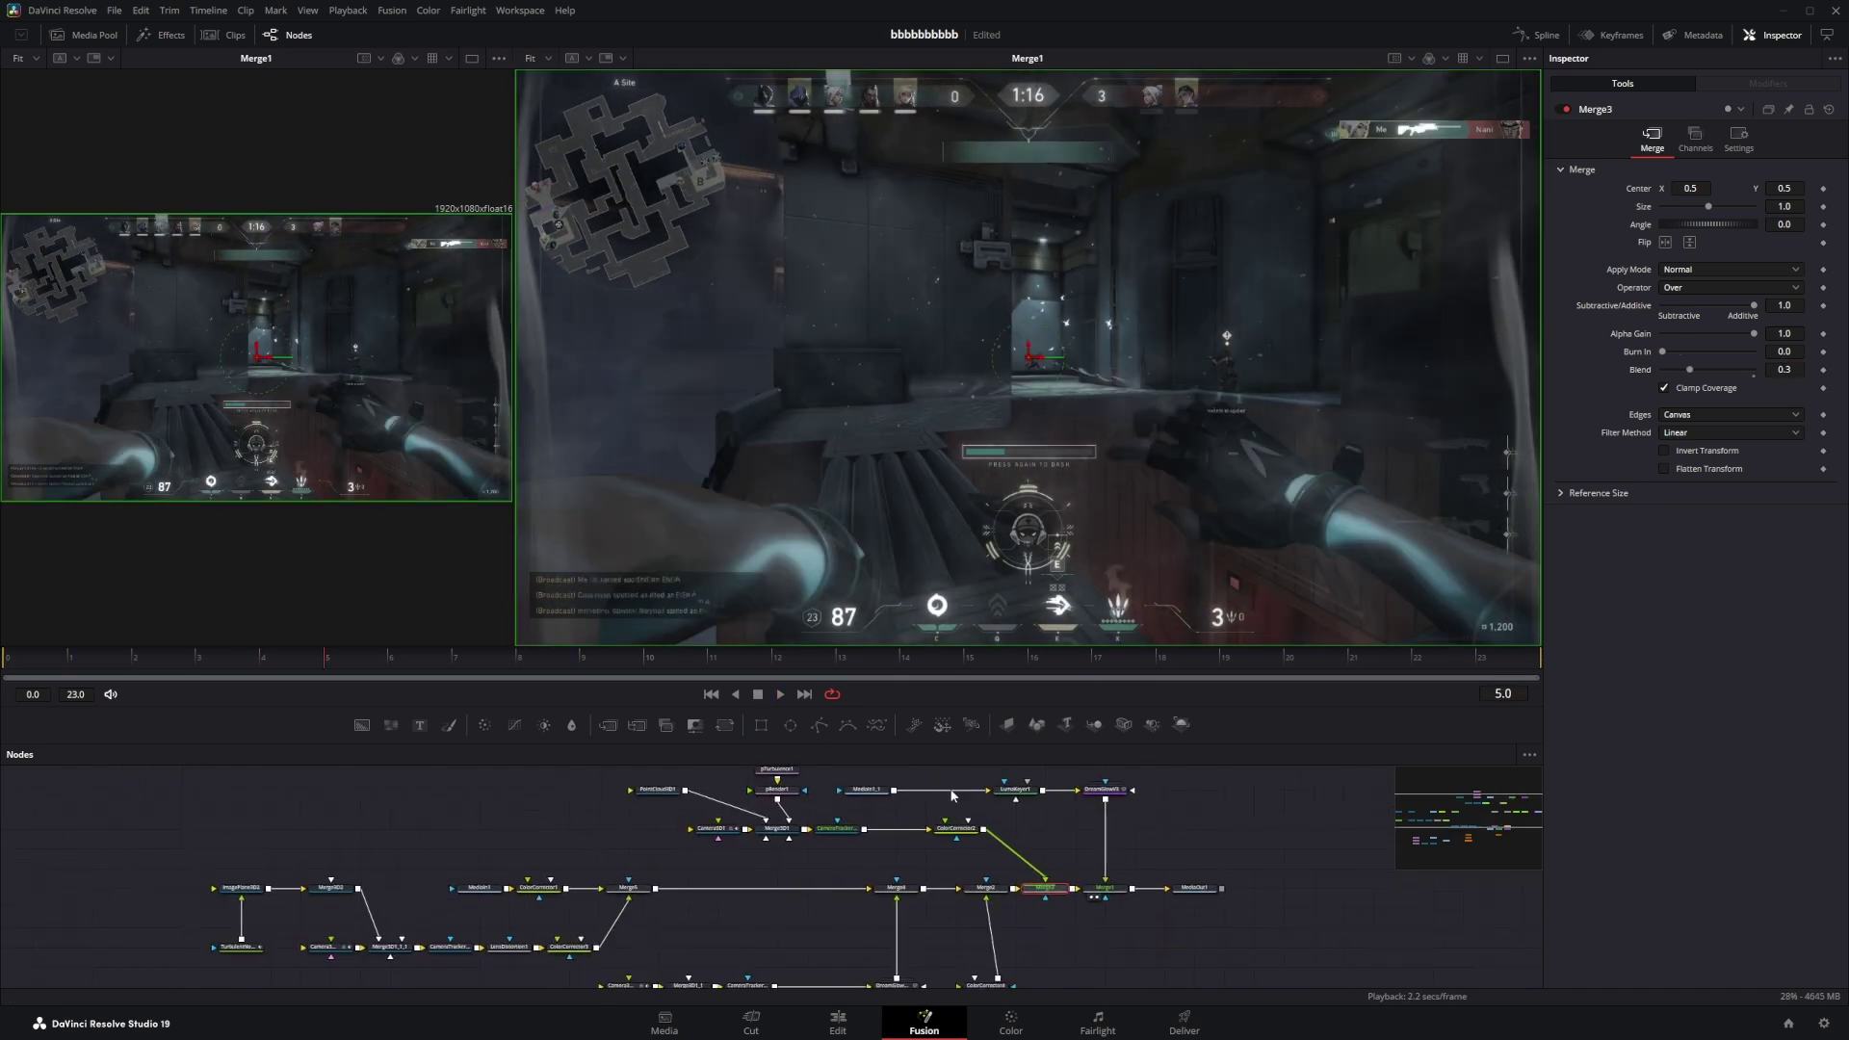
{"action": "left_click_drag", "start_coordinate": [1161, 826], "coordinate": [1101, 851]}
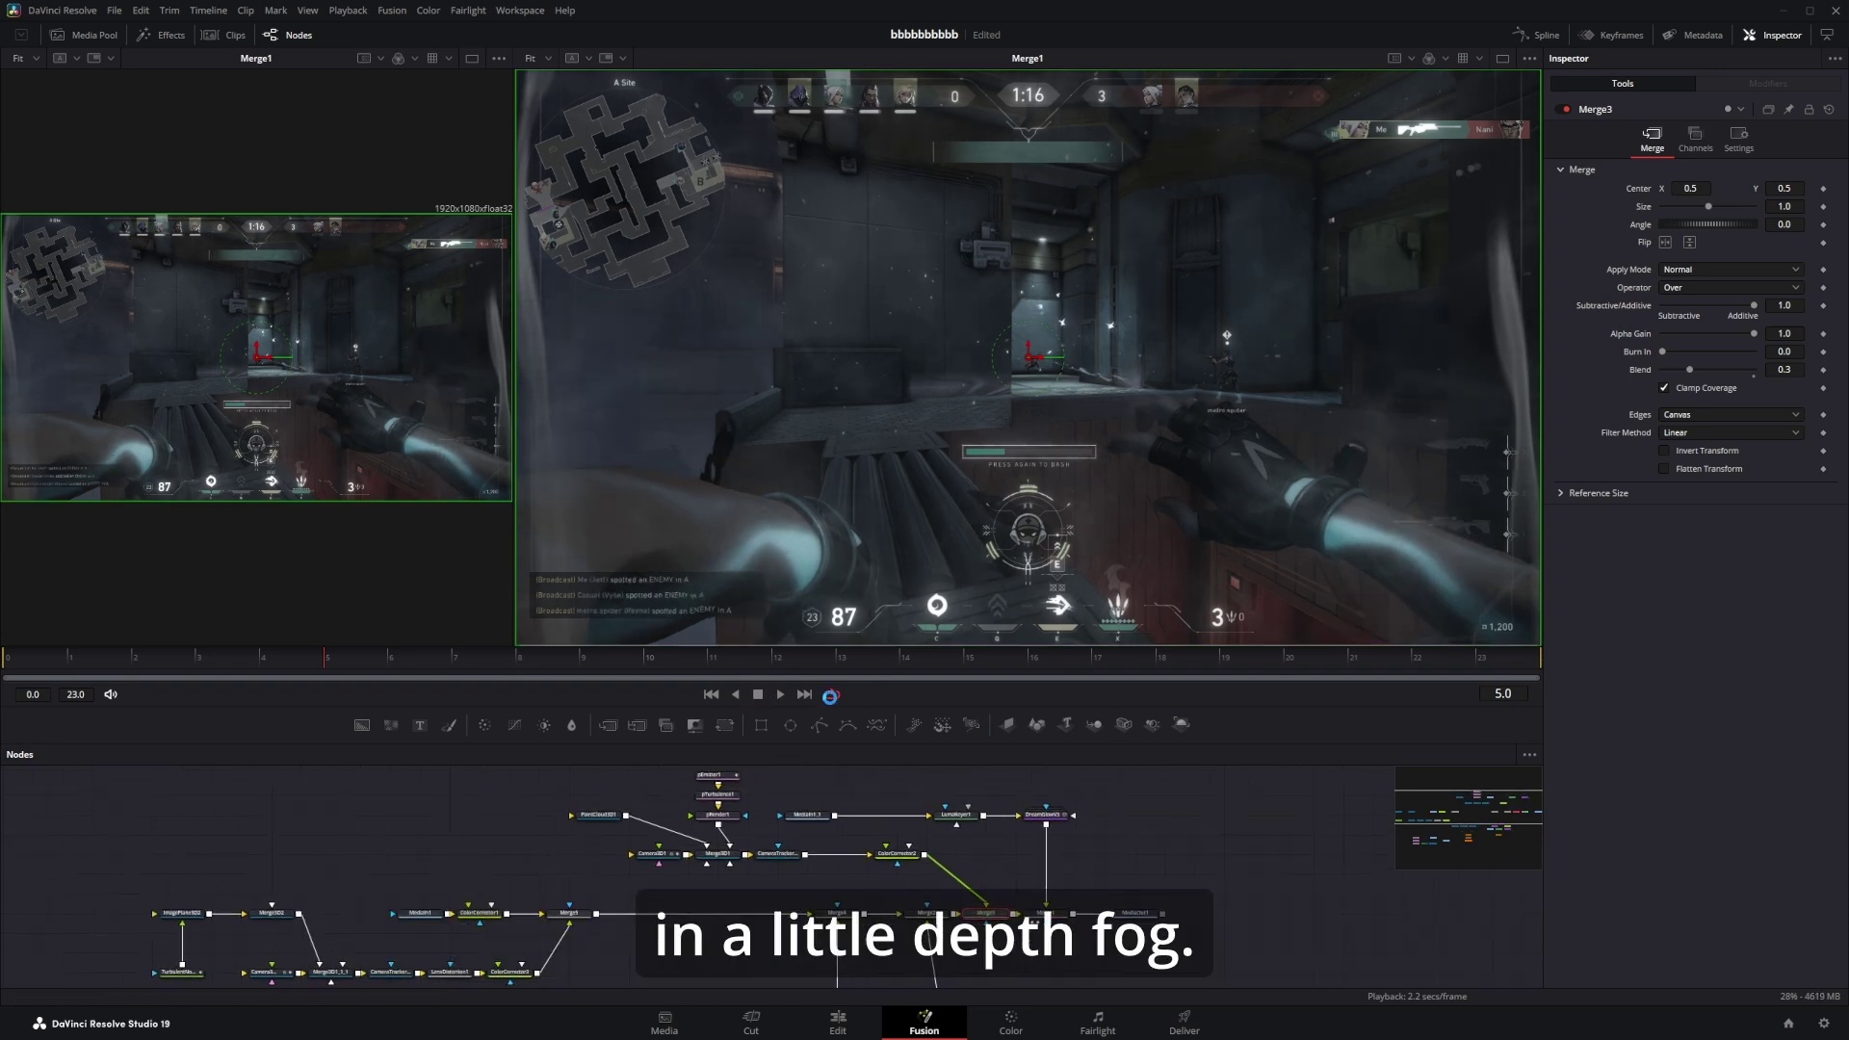
{"action": "left_click", "coordinate": [526, 857]}
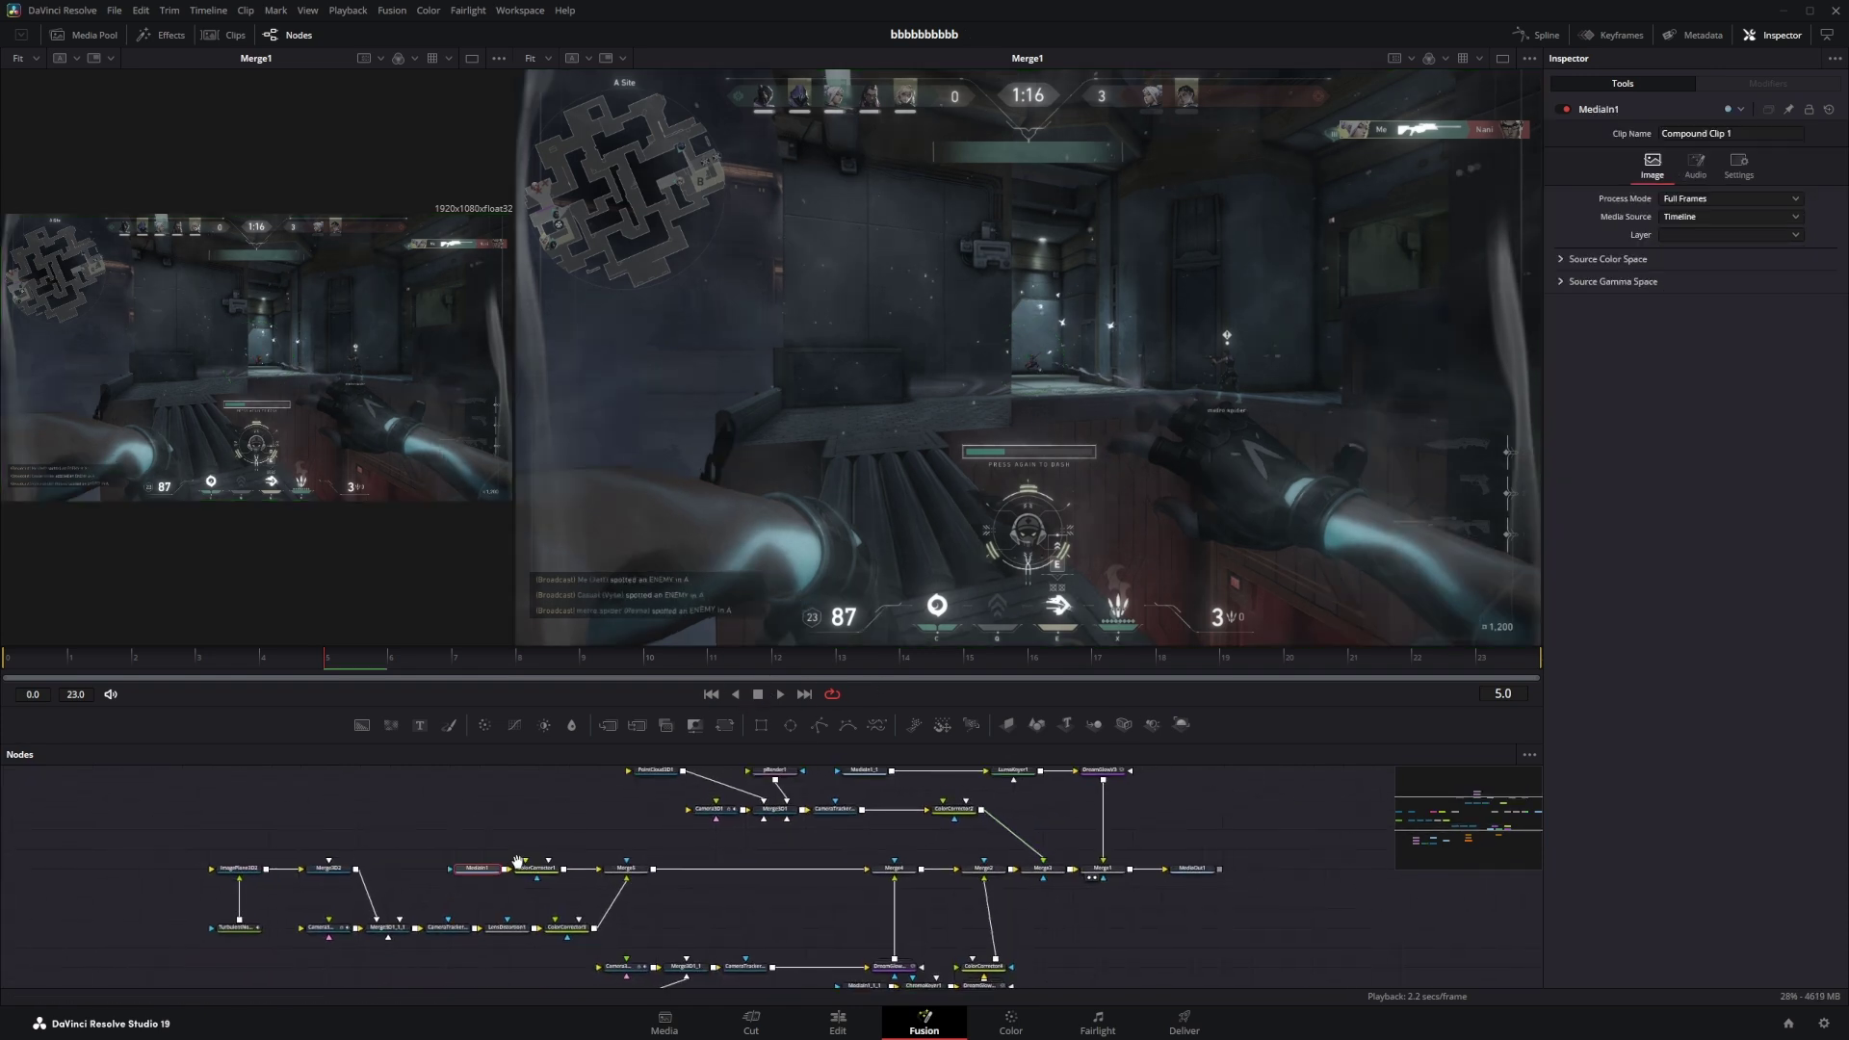
{"action": "left_click_drag", "start_coordinate": [517, 862], "coordinate": [425, 870]}
{"action": "left_click_drag", "start_coordinate": [1103, 822], "coordinate": [968, 798]}
{"action": "left_click", "coordinate": [1019, 824]}
{"action": "key", "text": "ctrl+v"}
{"action": "key", "text": "1"}
{"action": "key", "text": "2"}
Add a Depth Map after MediaIn1_3, view it and adjust its map levels with a near limit of 0.89.
{"action": "key", "text": "shift+space"}
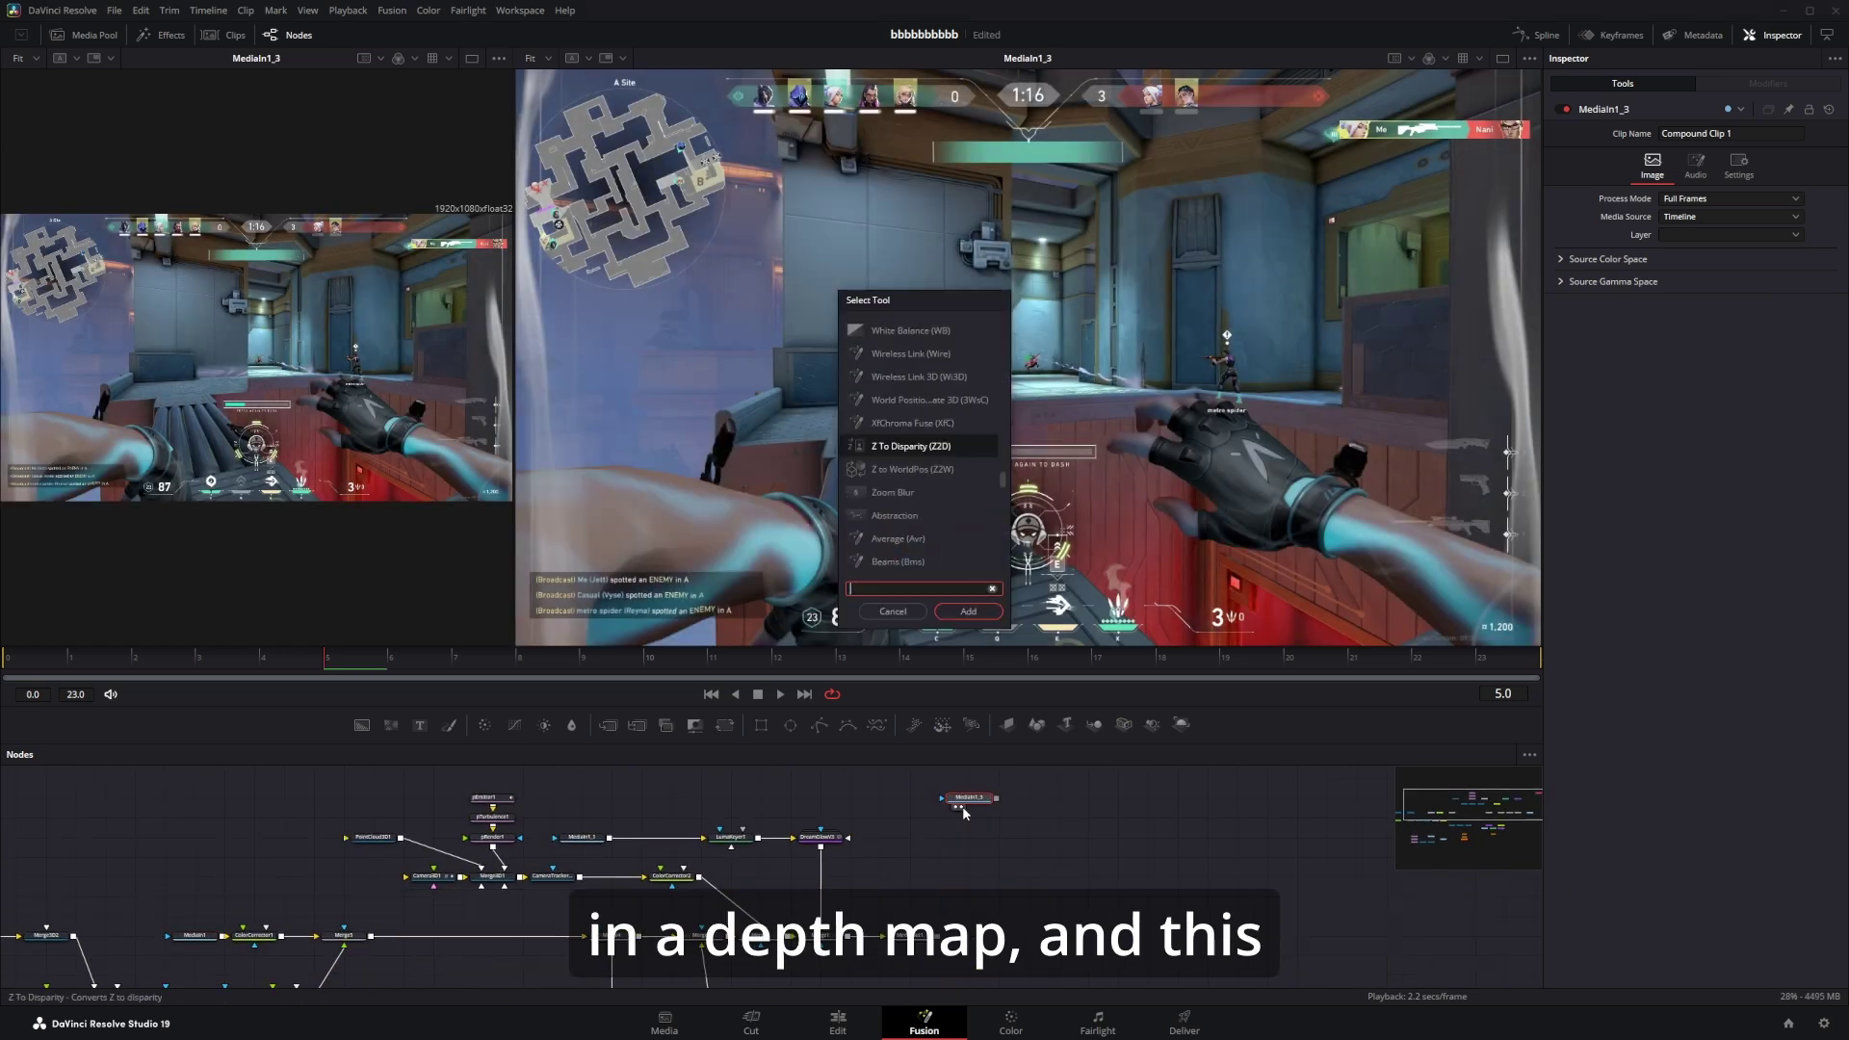
{"action": "type", "text": "dep"}
{"action": "key", "text": "Return"}
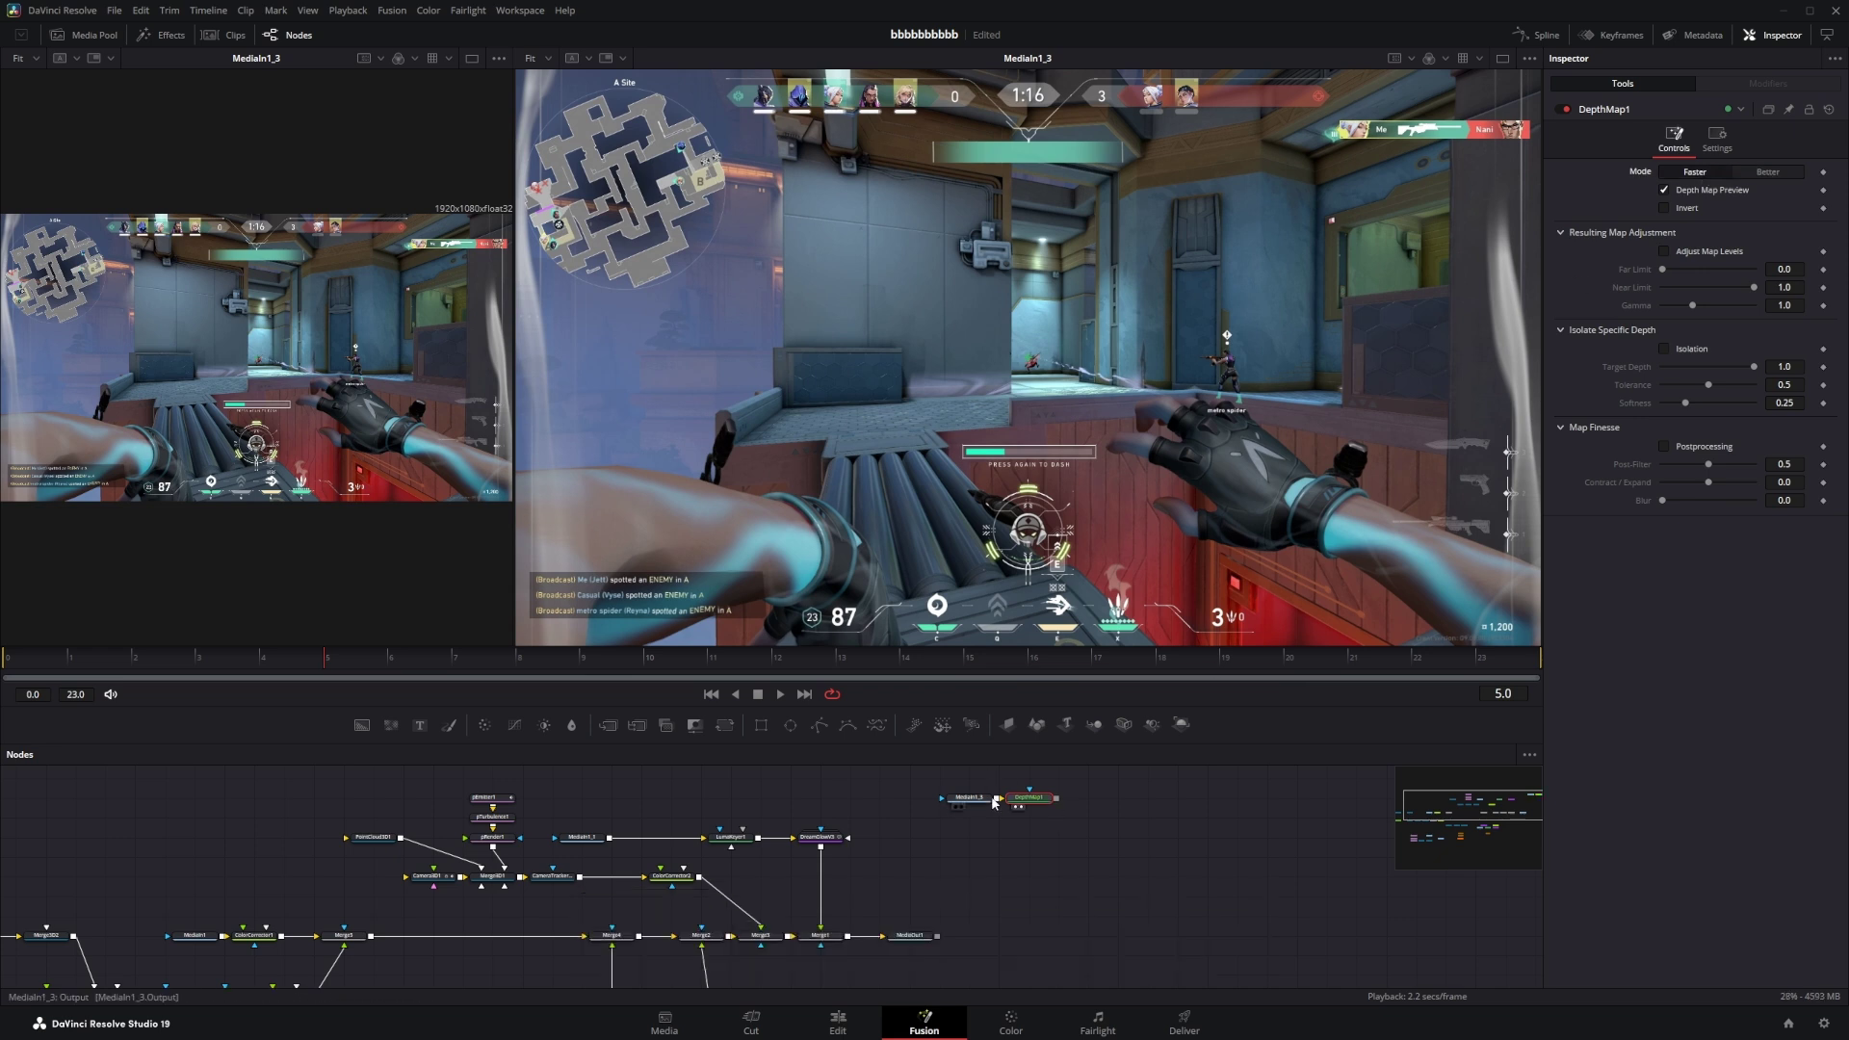
{"action": "key", "text": "1"}
{"action": "key", "text": "2"}
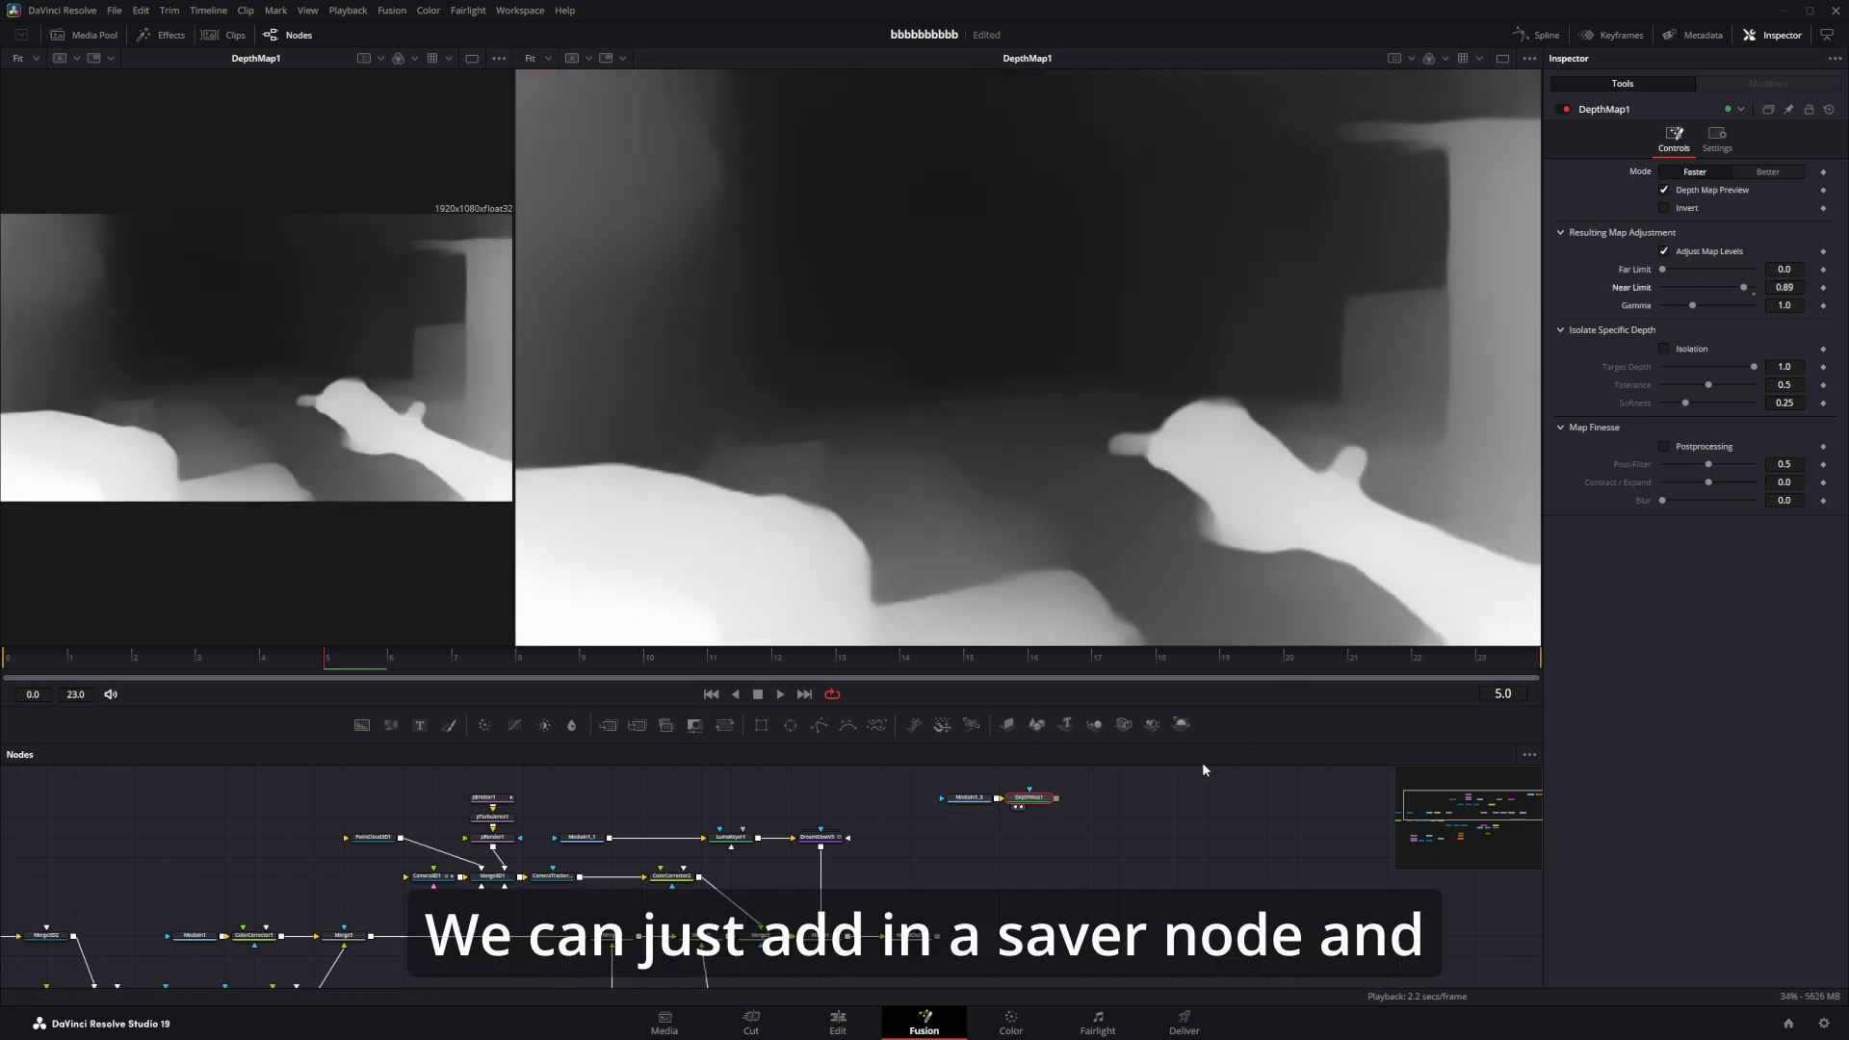
Add a Saver node for exporting DepthMap1's output.
{"action": "key", "text": "shift+space"}
{"action": "type", "text": "saver"}
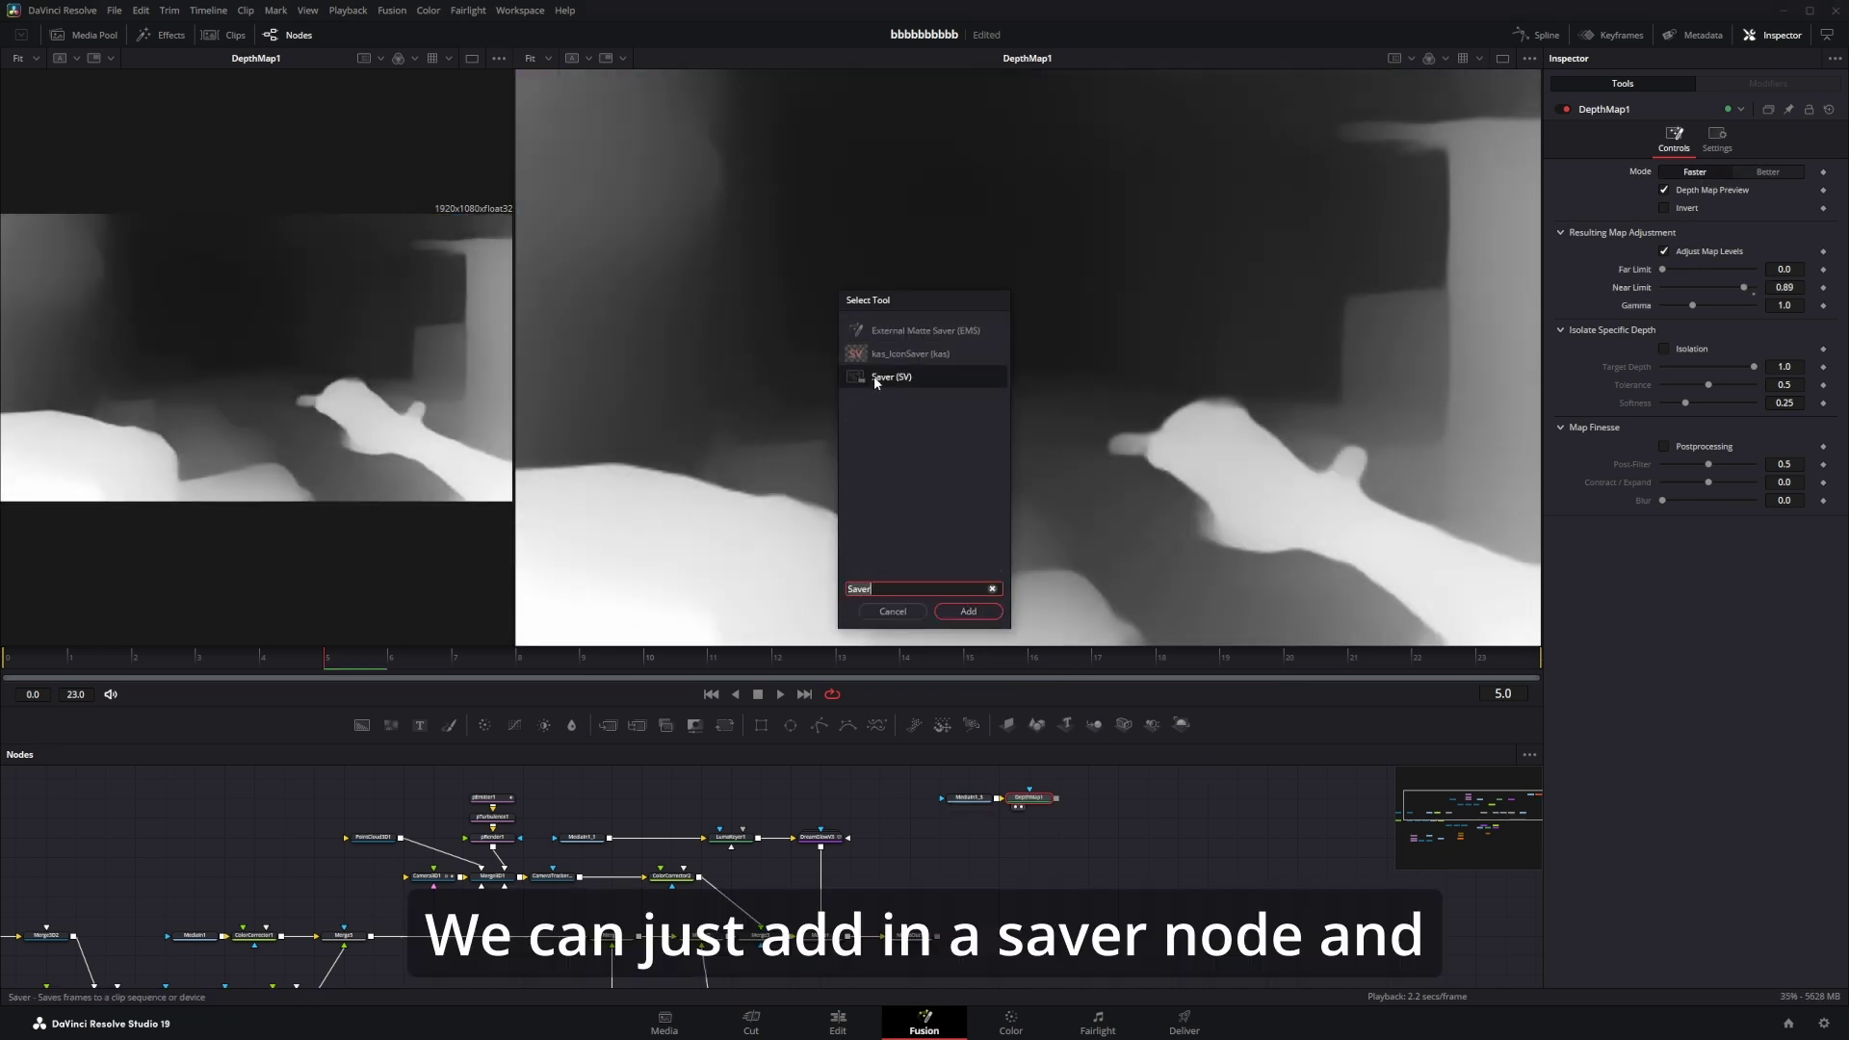
{"action": "key", "text": "Return"}
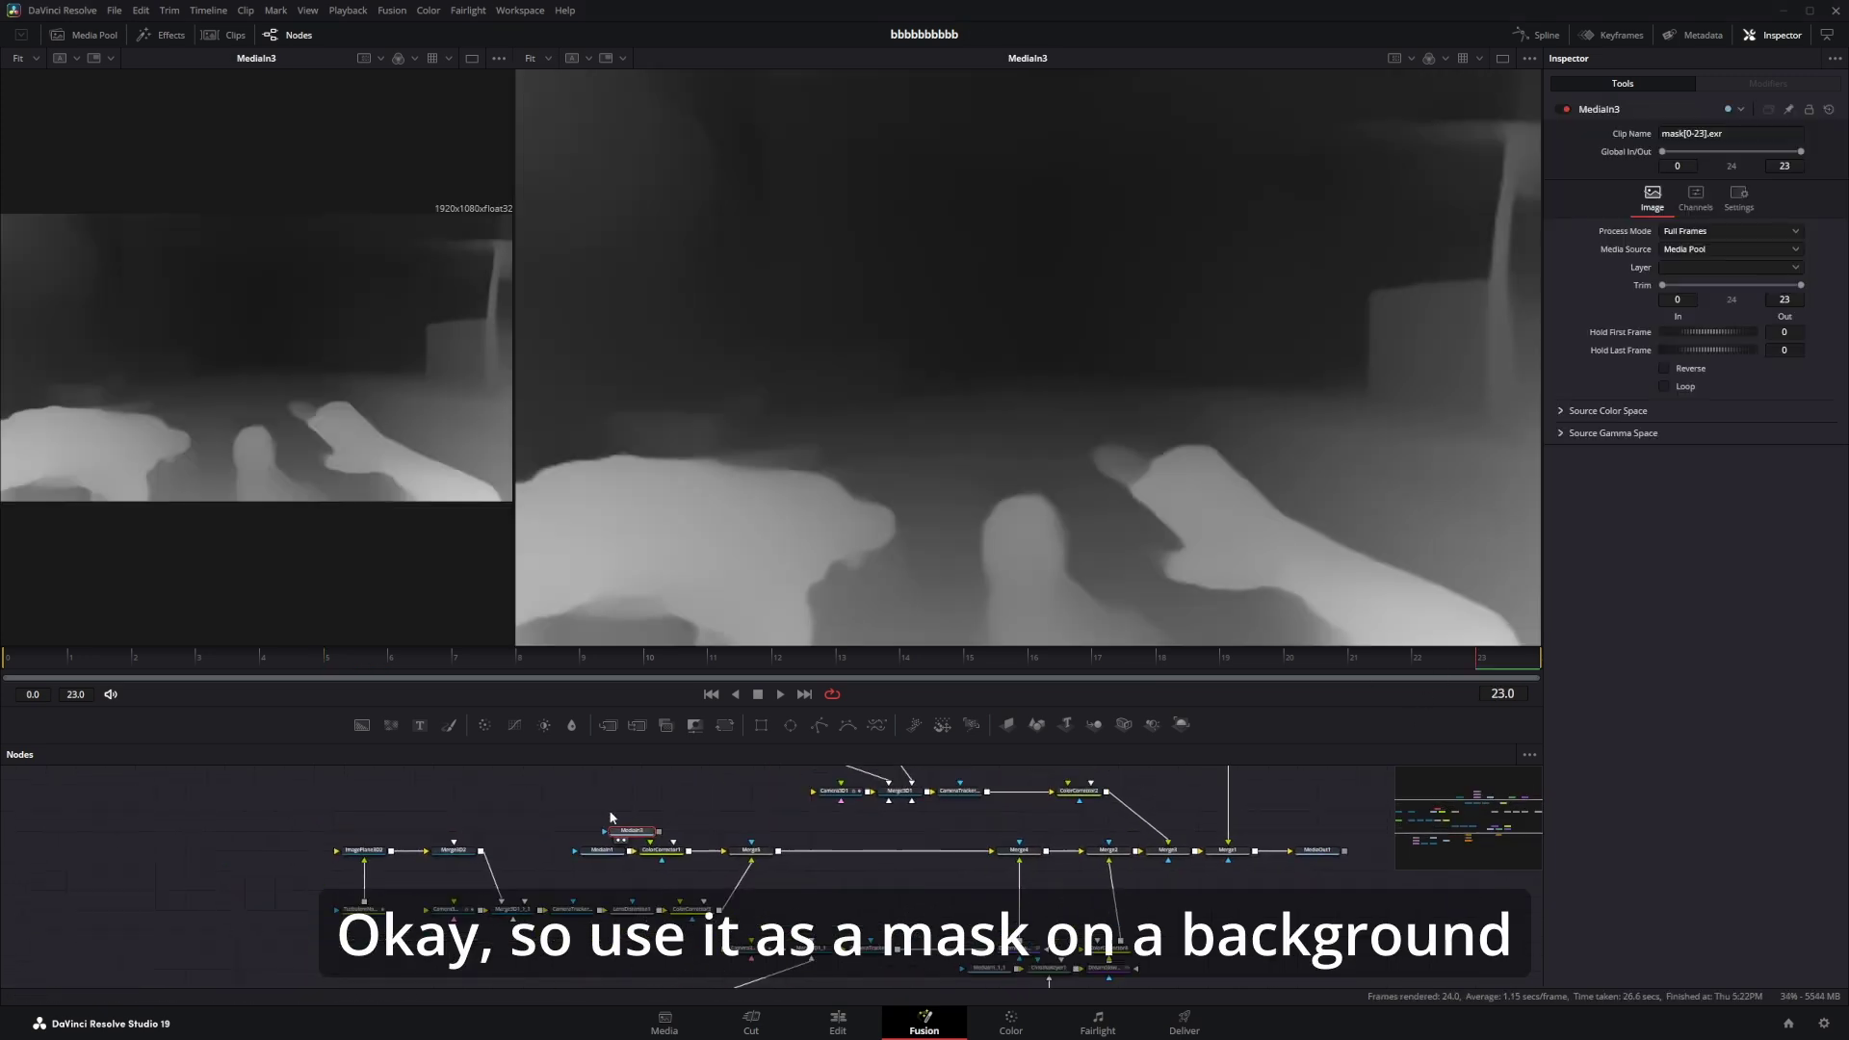
Add a Background masked by the rendered depth clip MediaIn3, using the Luminance channel with the mask inverted.
{"action": "left_click_drag", "start_coordinate": [362, 724], "coordinate": [714, 807]}
{"action": "left_click", "coordinate": [1738, 178]}
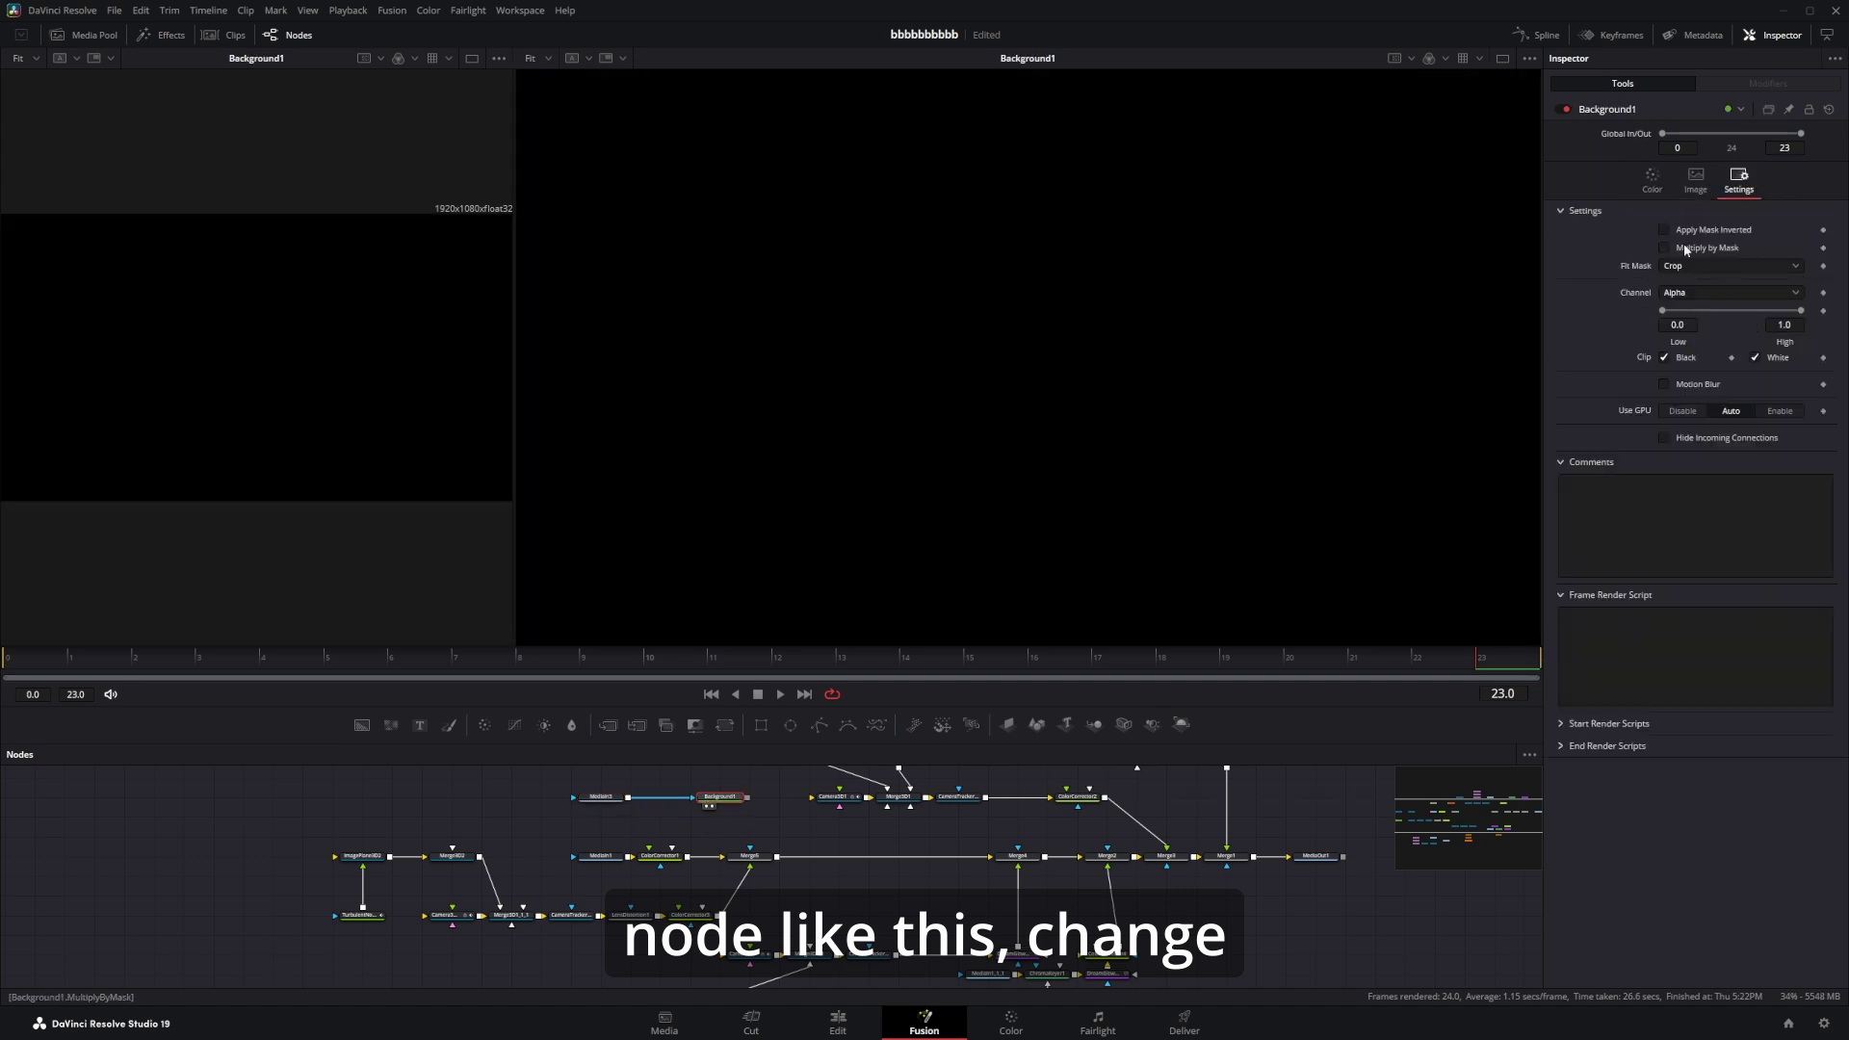
{"action": "left_click", "coordinate": [1695, 292]}
{"action": "left_click", "coordinate": [1694, 410]}
{"action": "left_click", "coordinate": [1662, 230]}
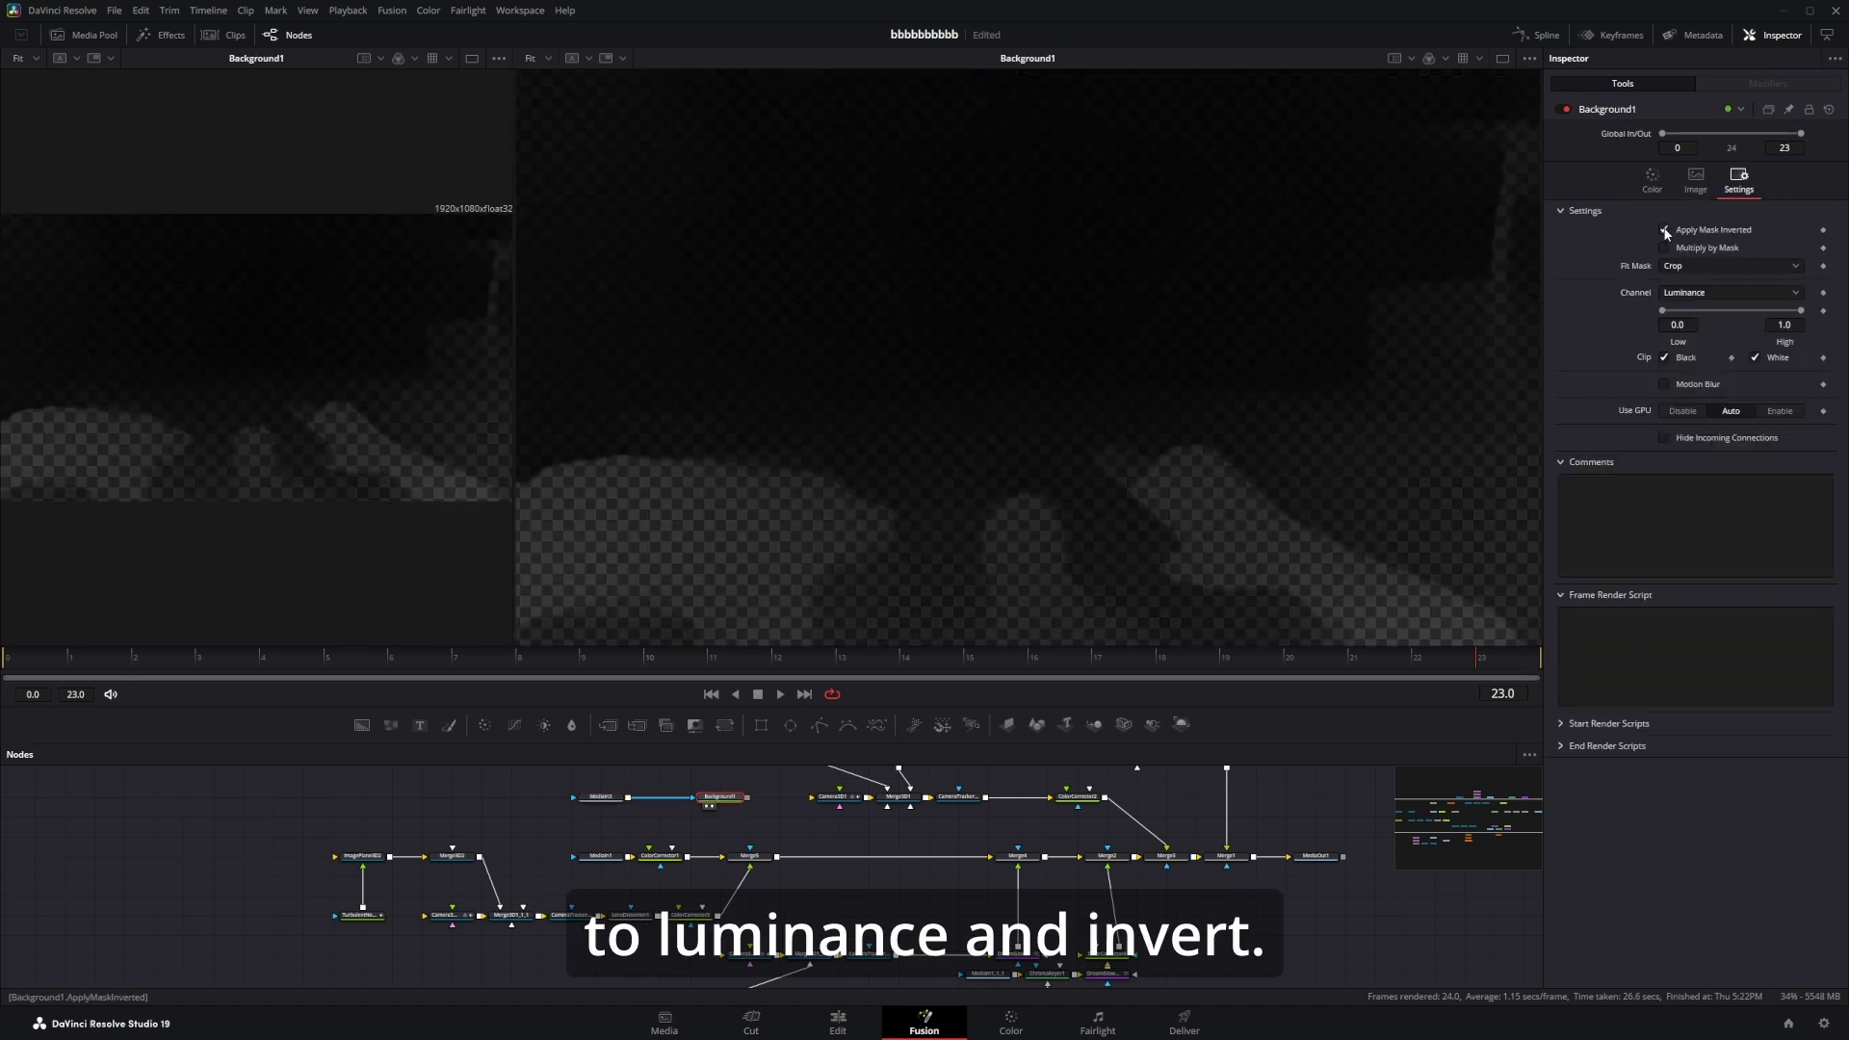
Set Background1 to a near-black blue (about 0.027, 0.020, 0.043) and merge it over ColorCorrector1's output.
{"action": "left_click", "coordinate": [1652, 178]}
{"action": "left_click", "coordinate": [1703, 256]}
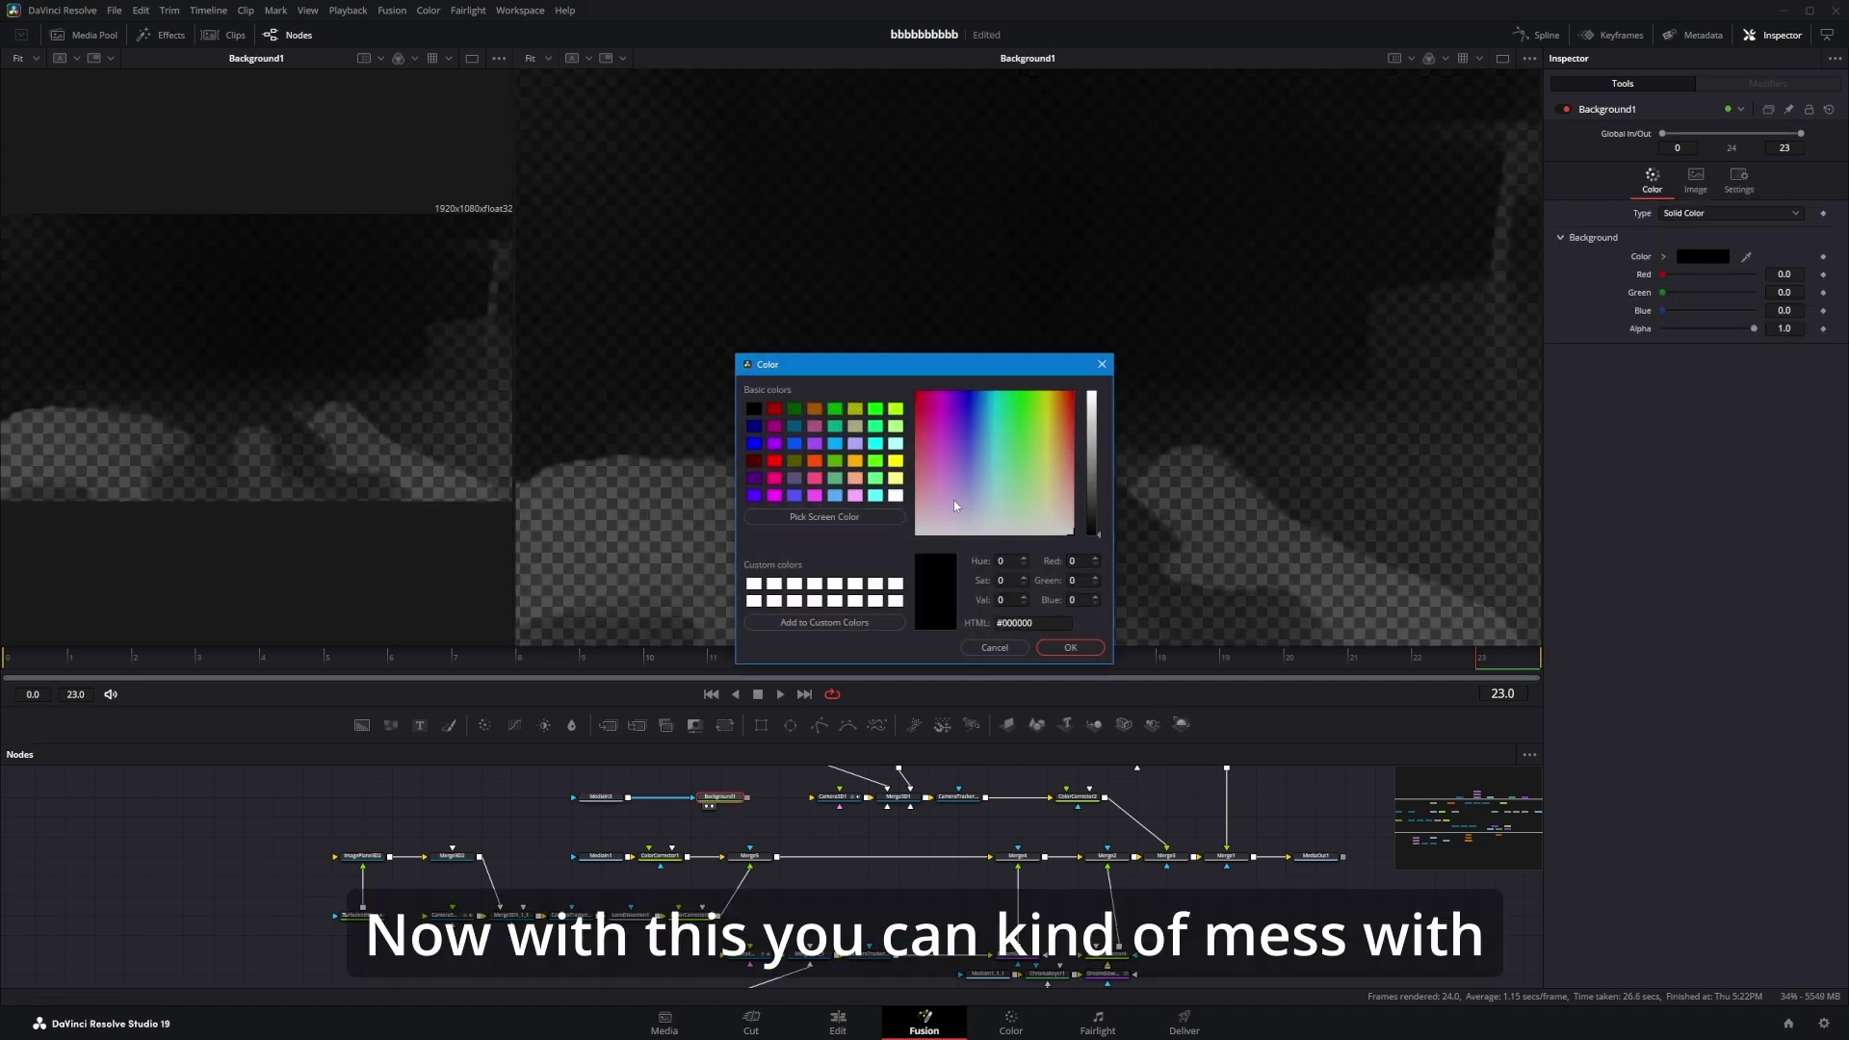
{"action": "left_click", "coordinate": [1092, 527]}
{"action": "left_click_drag", "start_coordinate": [951, 505], "coordinate": [956, 452]}
{"action": "left_click", "coordinate": [1069, 647]}
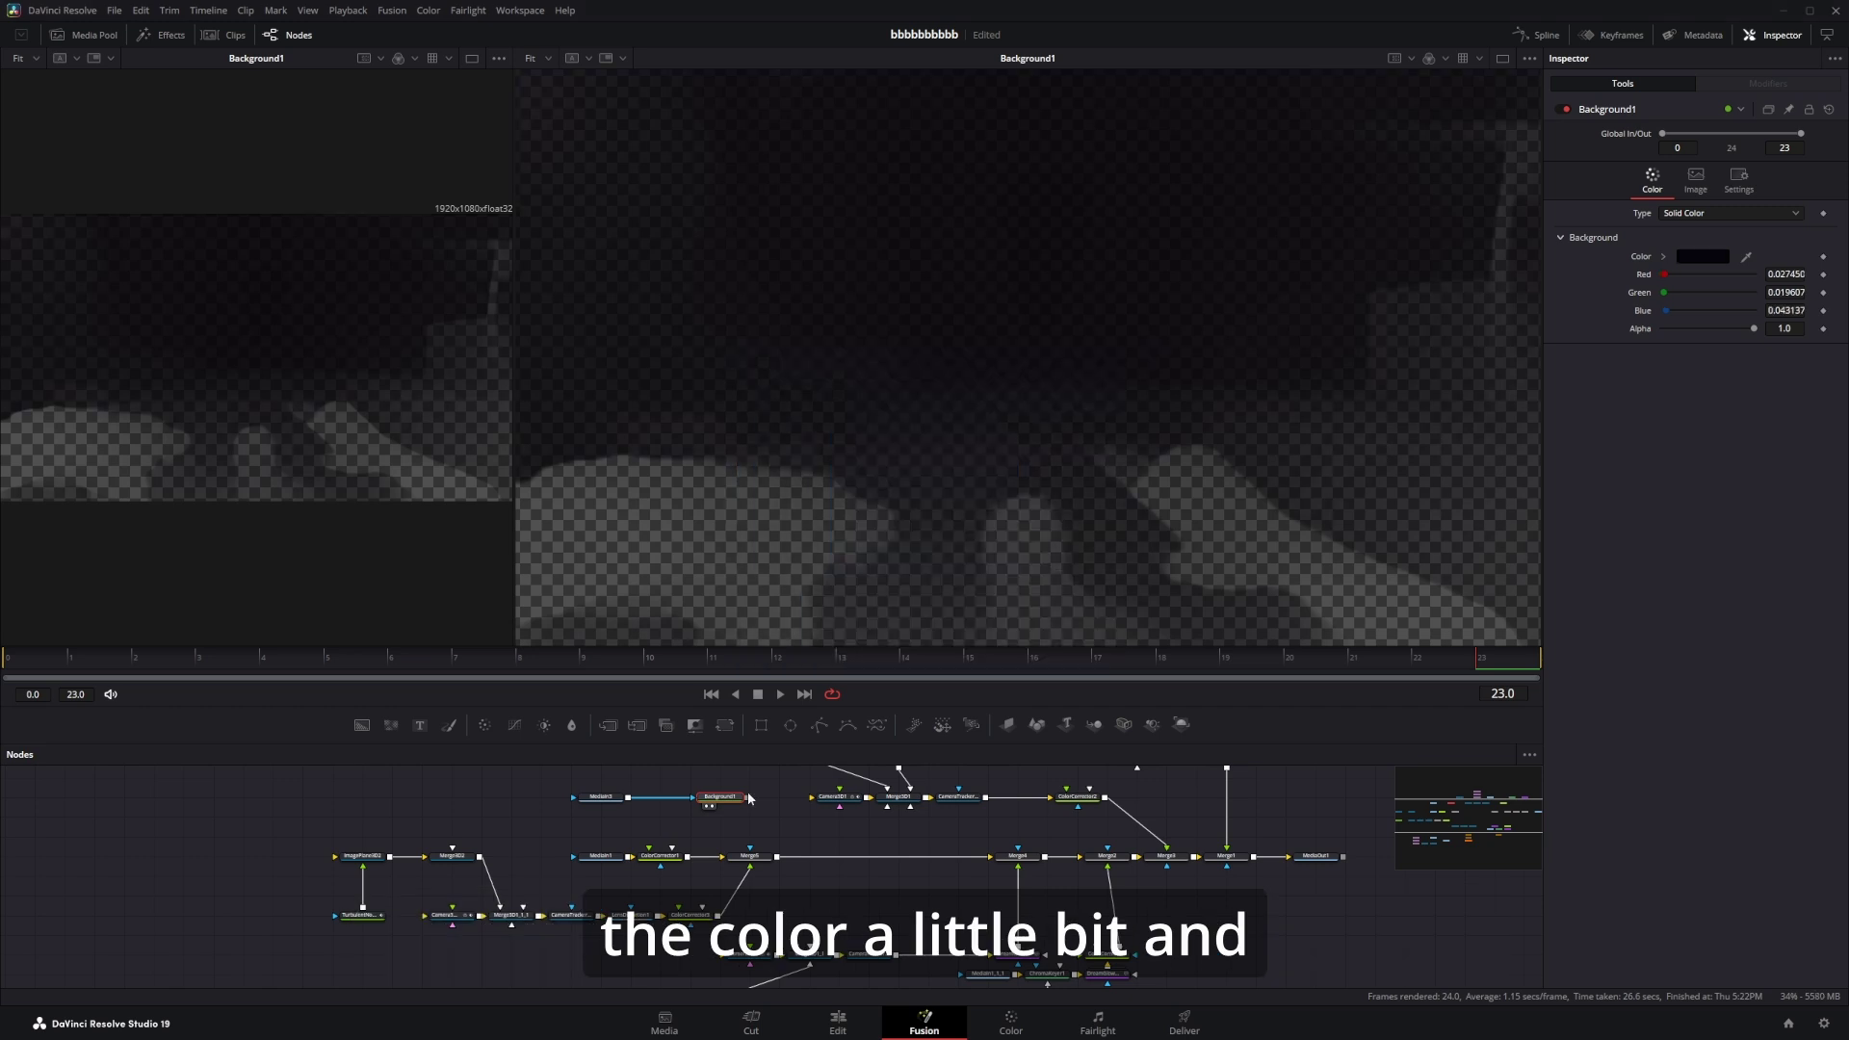
{"action": "left_click_drag", "start_coordinate": [692, 860], "coordinate": [692, 860]}
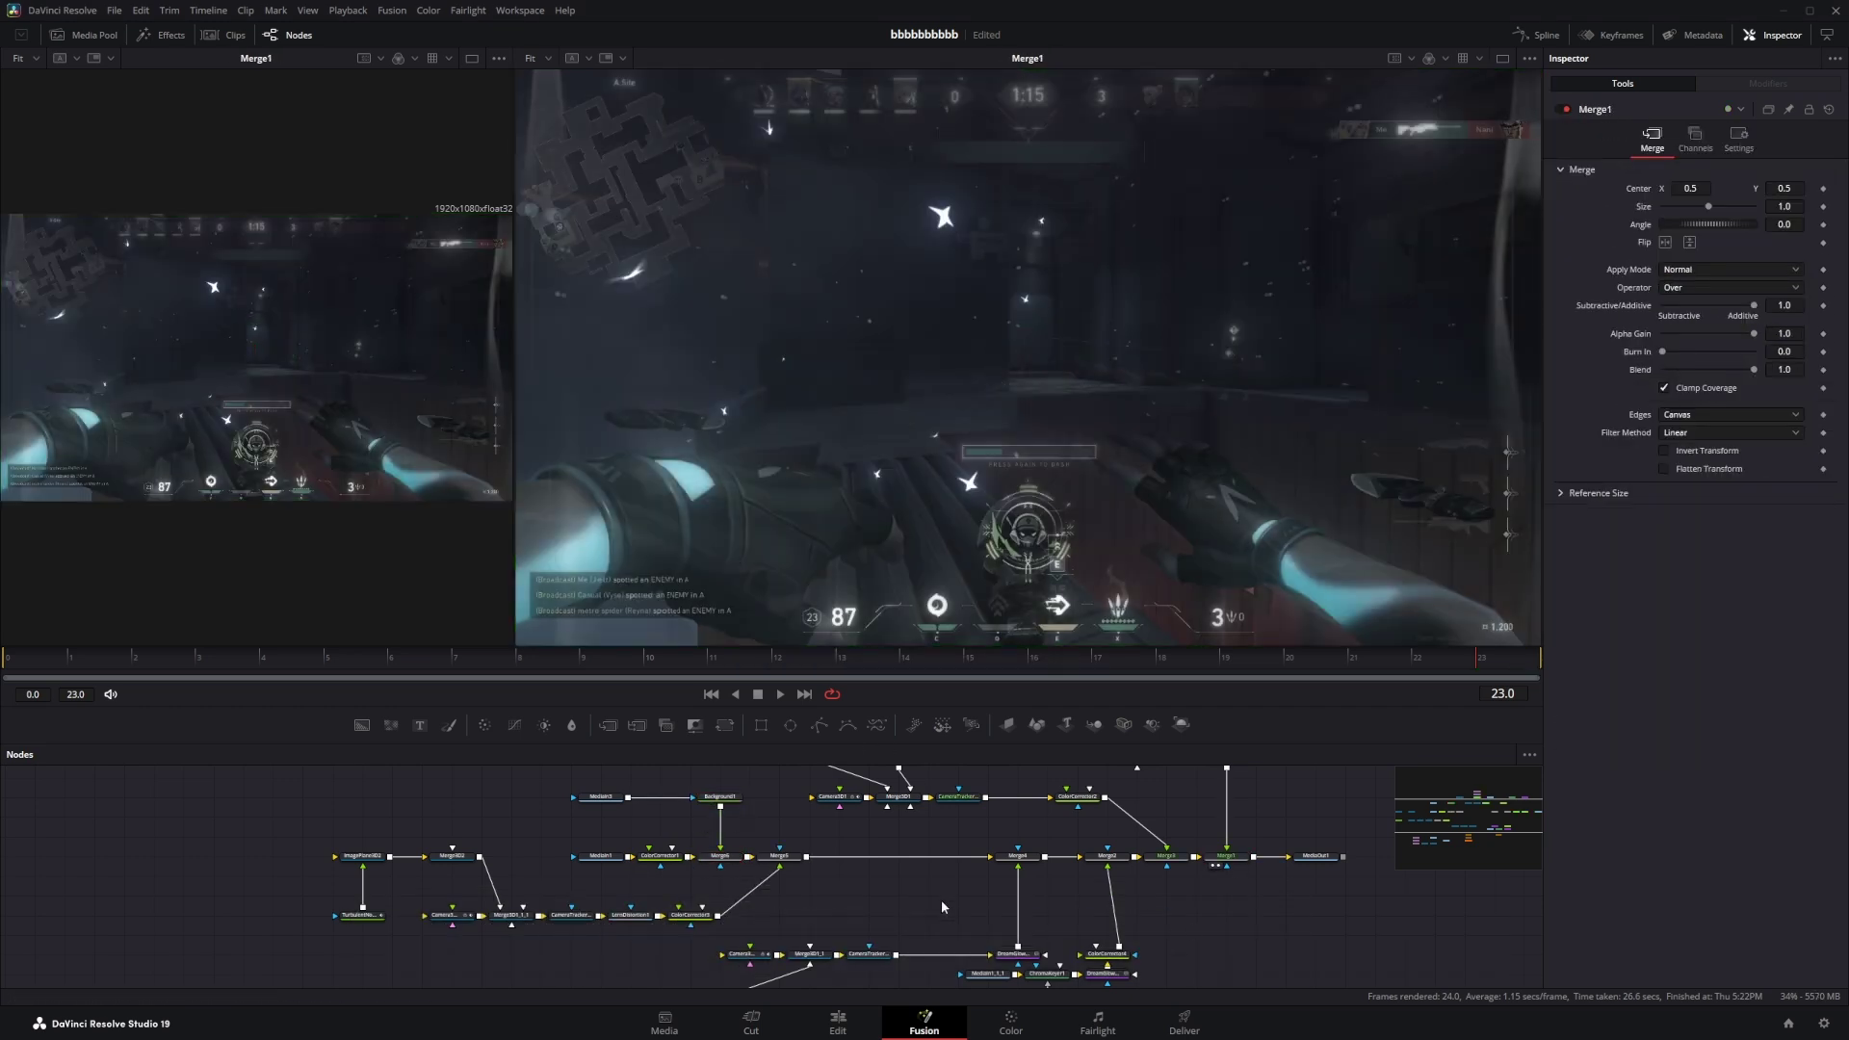
Examine the overall look of Merge1's composite with the depth fog at different magnifications.
{"action": "scroll", "coordinate": [1148, 408], "scroll_direction": "down", "scroll_amount": 3}
{"action": "scroll", "coordinate": [1147, 408], "scroll_direction": "up", "scroll_amount": 3}
{"action": "scroll", "coordinate": [1135, 447], "scroll_direction": "down", "scroll_amount": 3}
{"action": "scroll", "coordinate": [1134, 433], "scroll_direction": "up", "scroll_amount": 3}
{"action": "scroll", "coordinate": [1134, 434], "scroll_direction": "down", "scroll_amount": 3}
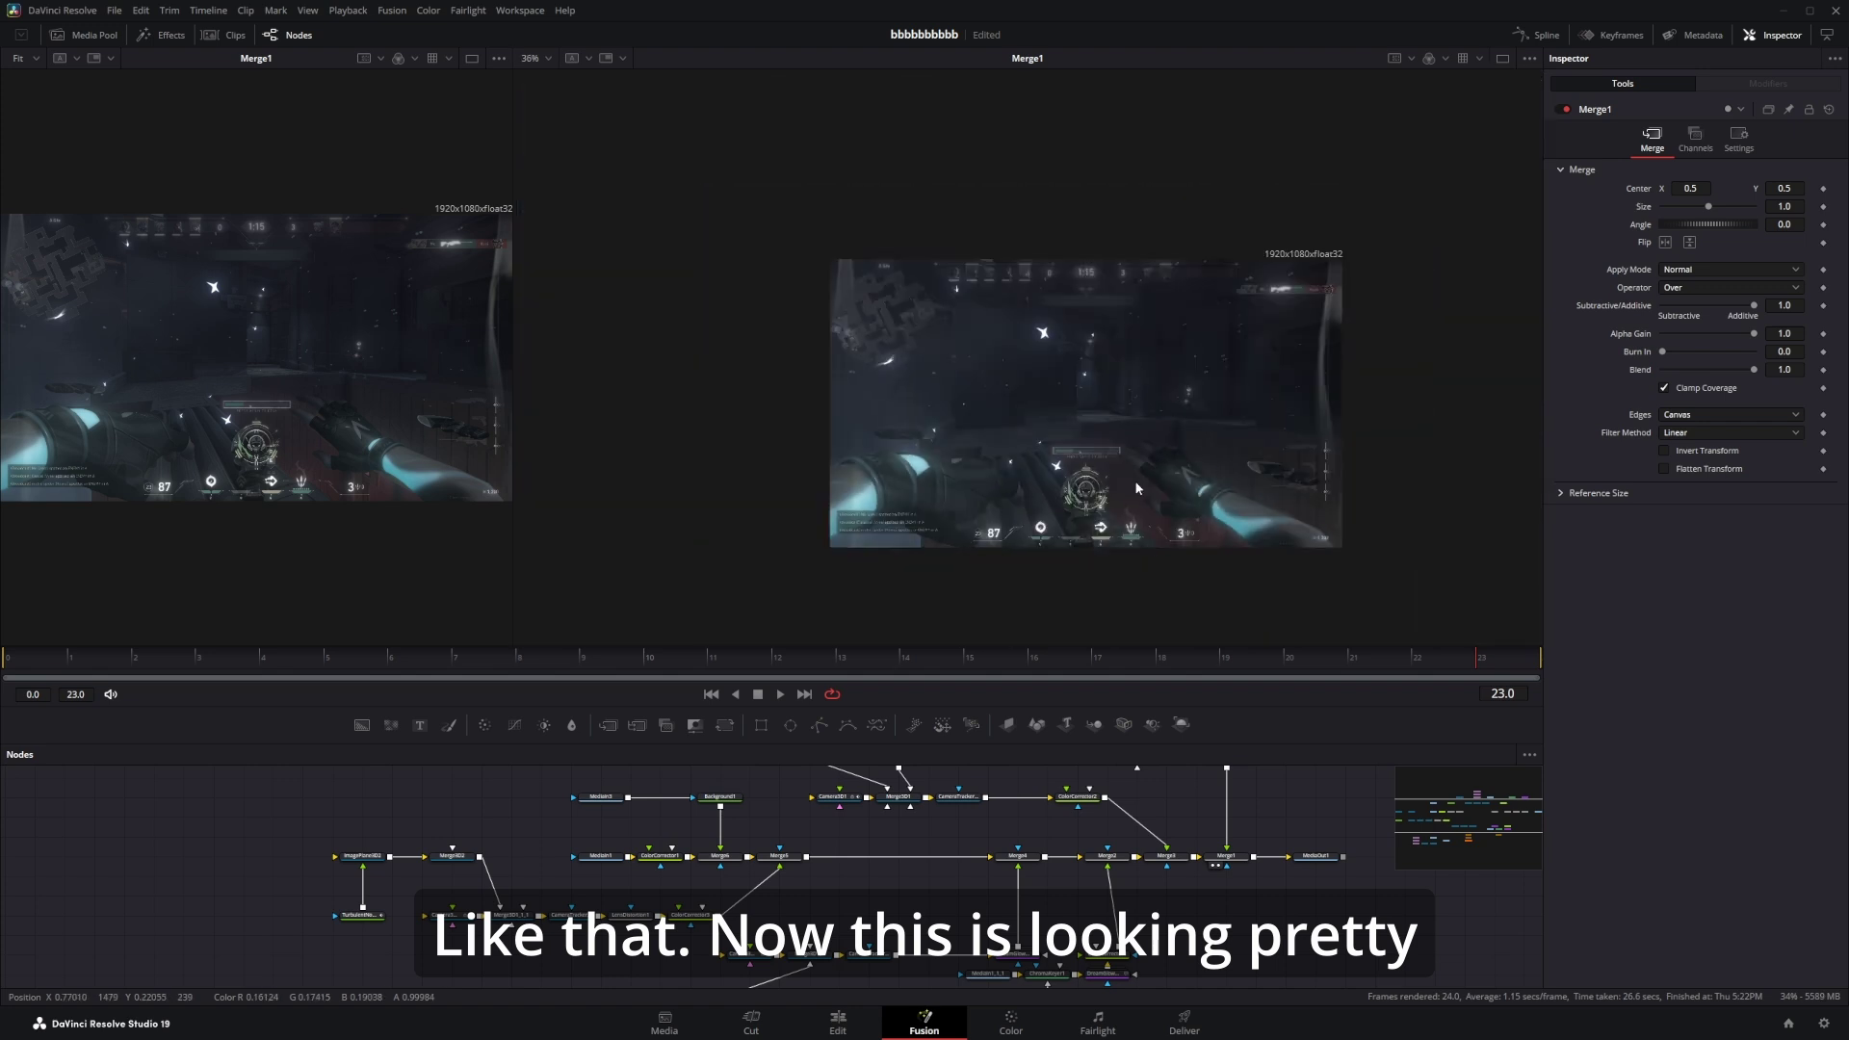
{"action": "scroll", "coordinate": [1142, 455], "scroll_direction": "up", "scroll_amount": 3}
{"action": "scroll", "coordinate": [1079, 357], "scroll_direction": "down", "scroll_amount": 2}
{"action": "scroll", "coordinate": [1009, 366], "scroll_direction": "up", "scroll_amount": 3}
{"action": "scroll", "coordinate": [1128, 437], "scroll_direction": "down", "scroll_amount": 2}
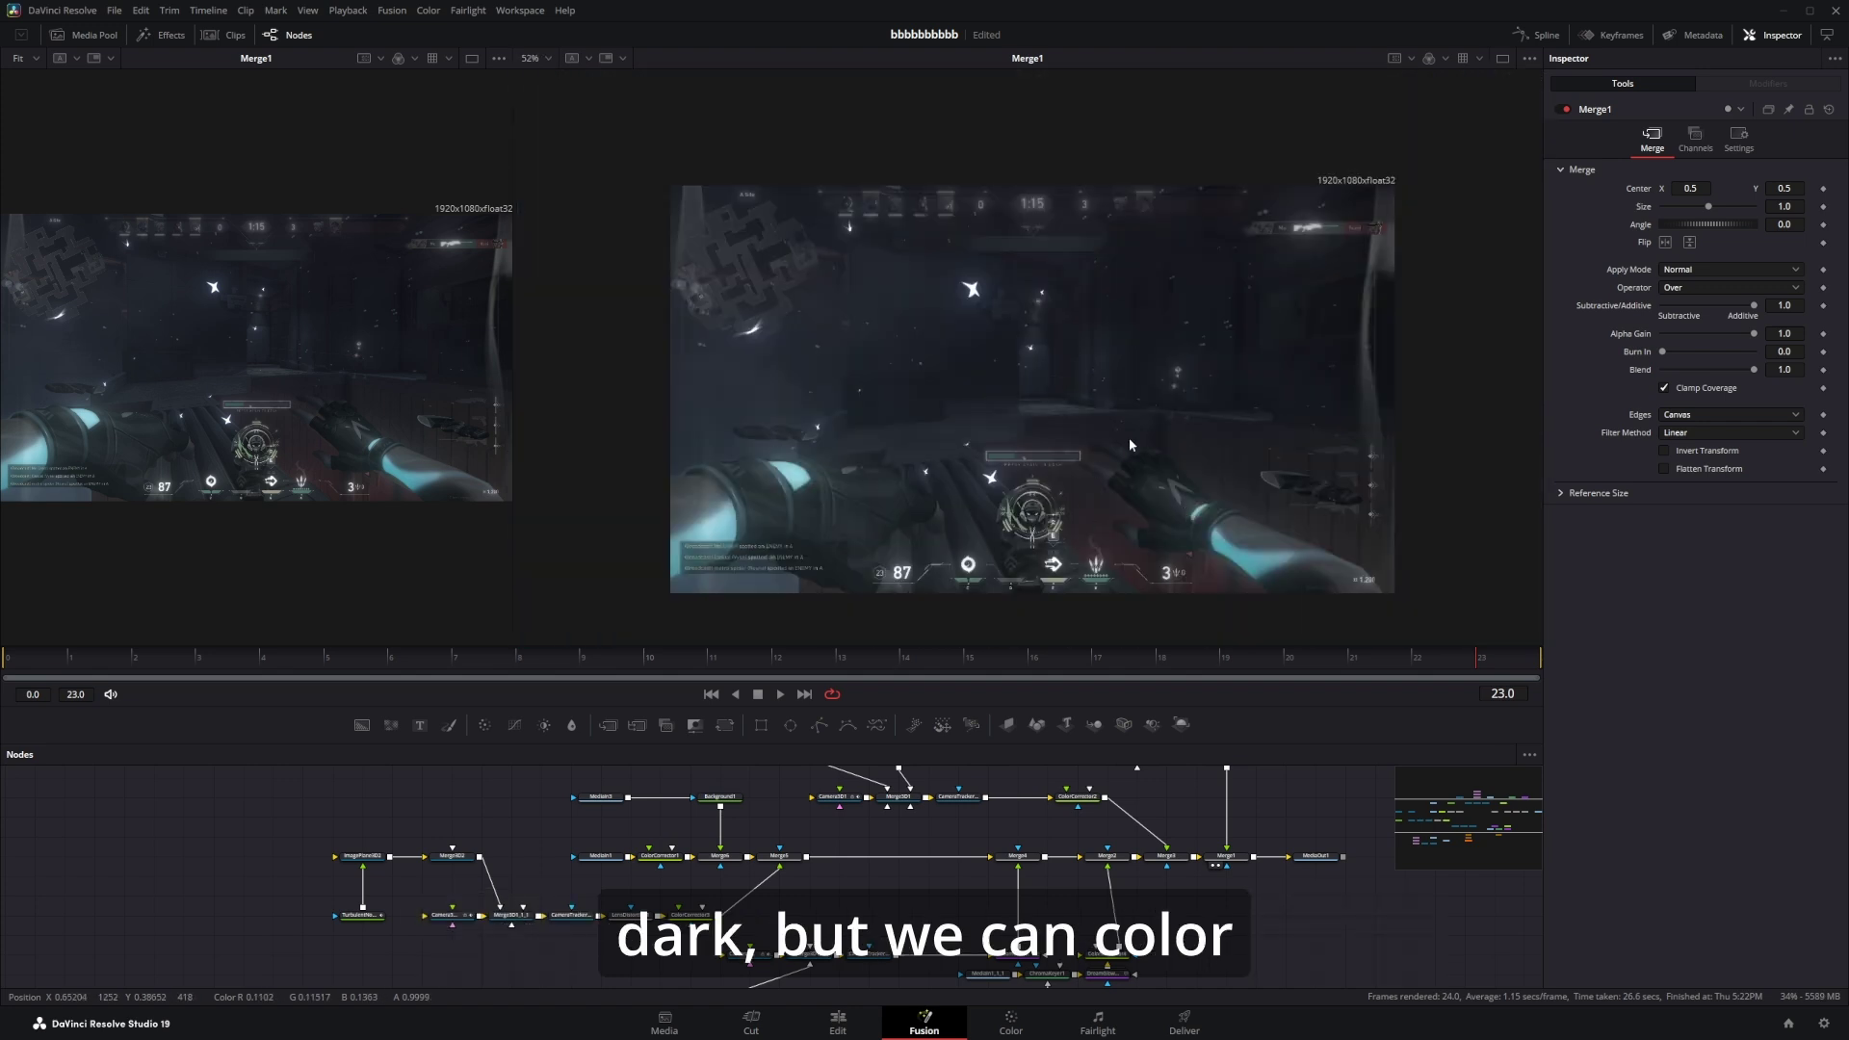
{"action": "scroll", "coordinate": [1092, 391], "scroll_direction": "up", "scroll_amount": 2}
{"action": "scroll", "coordinate": [1090, 391], "scroll_direction": "down", "scroll_amount": 2}
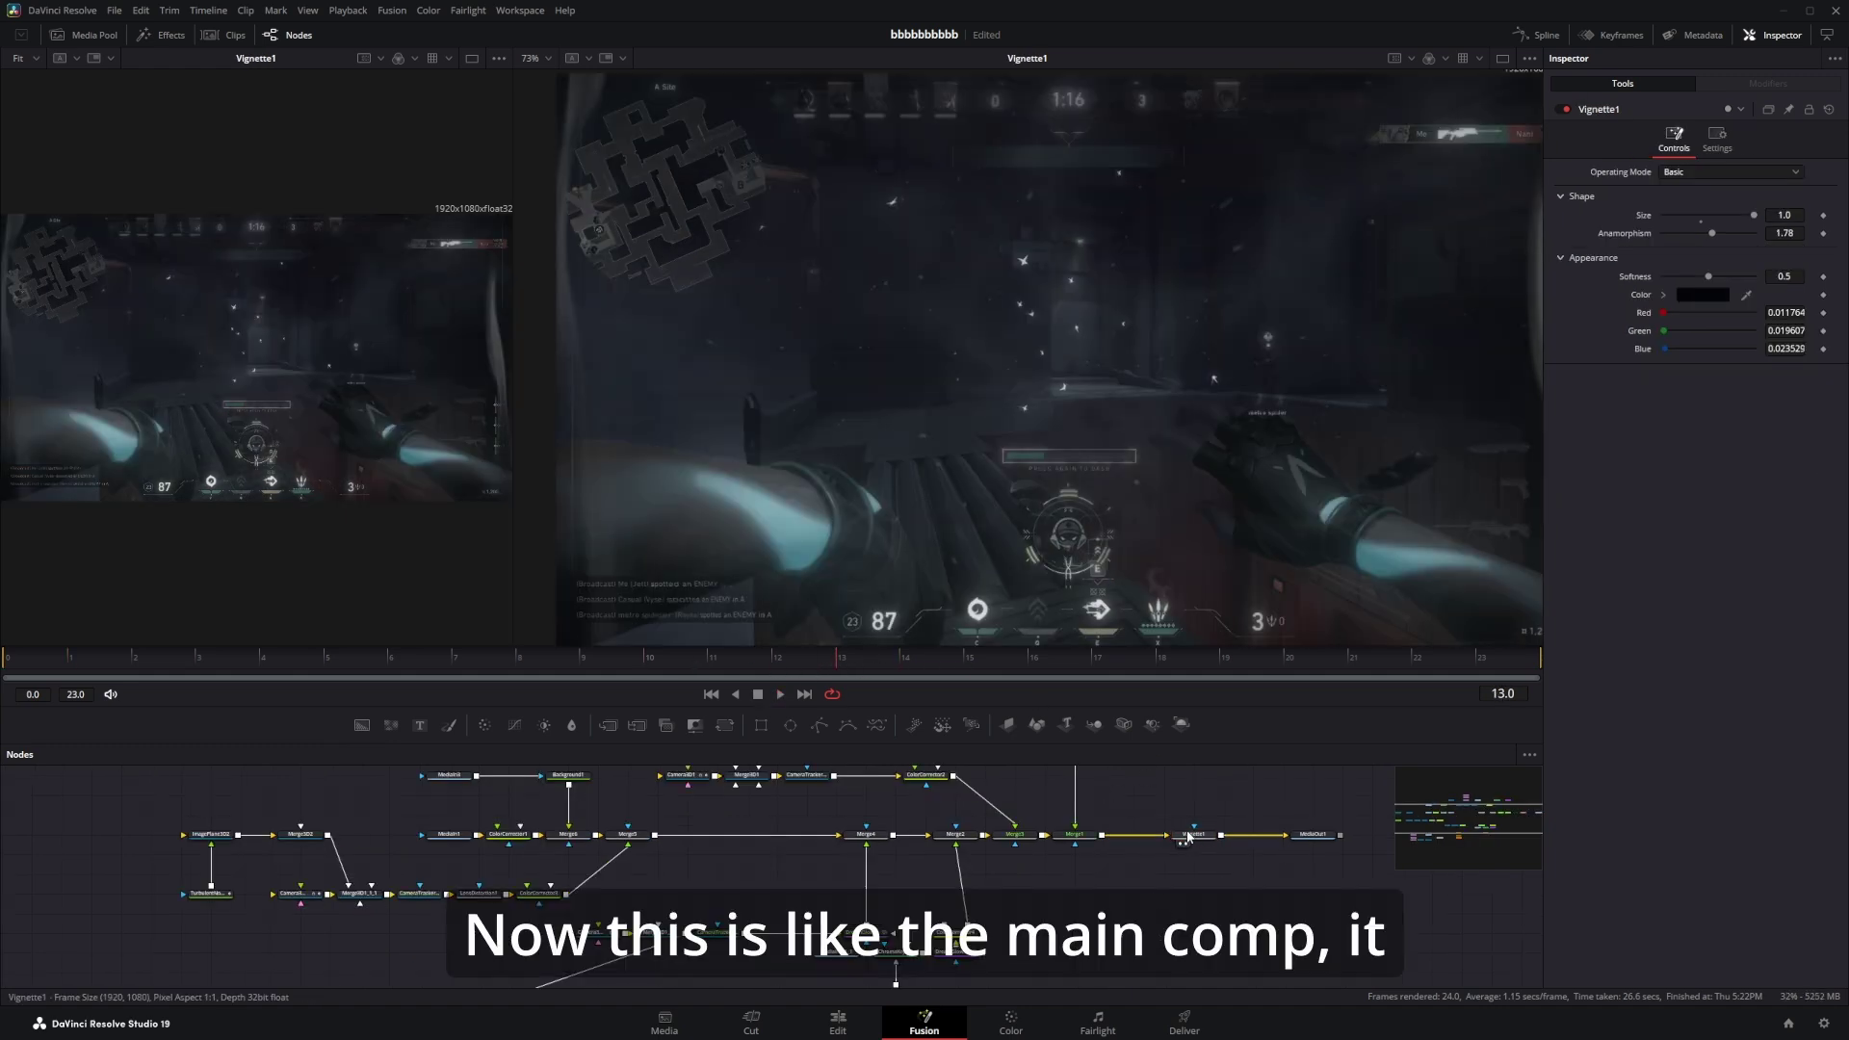
Review the vignetted composite, save the project and open the adjustment clip above the compound clip in Fusion.
{"action": "left_click_drag", "start_coordinate": [1168, 804], "coordinate": [1108, 835]}
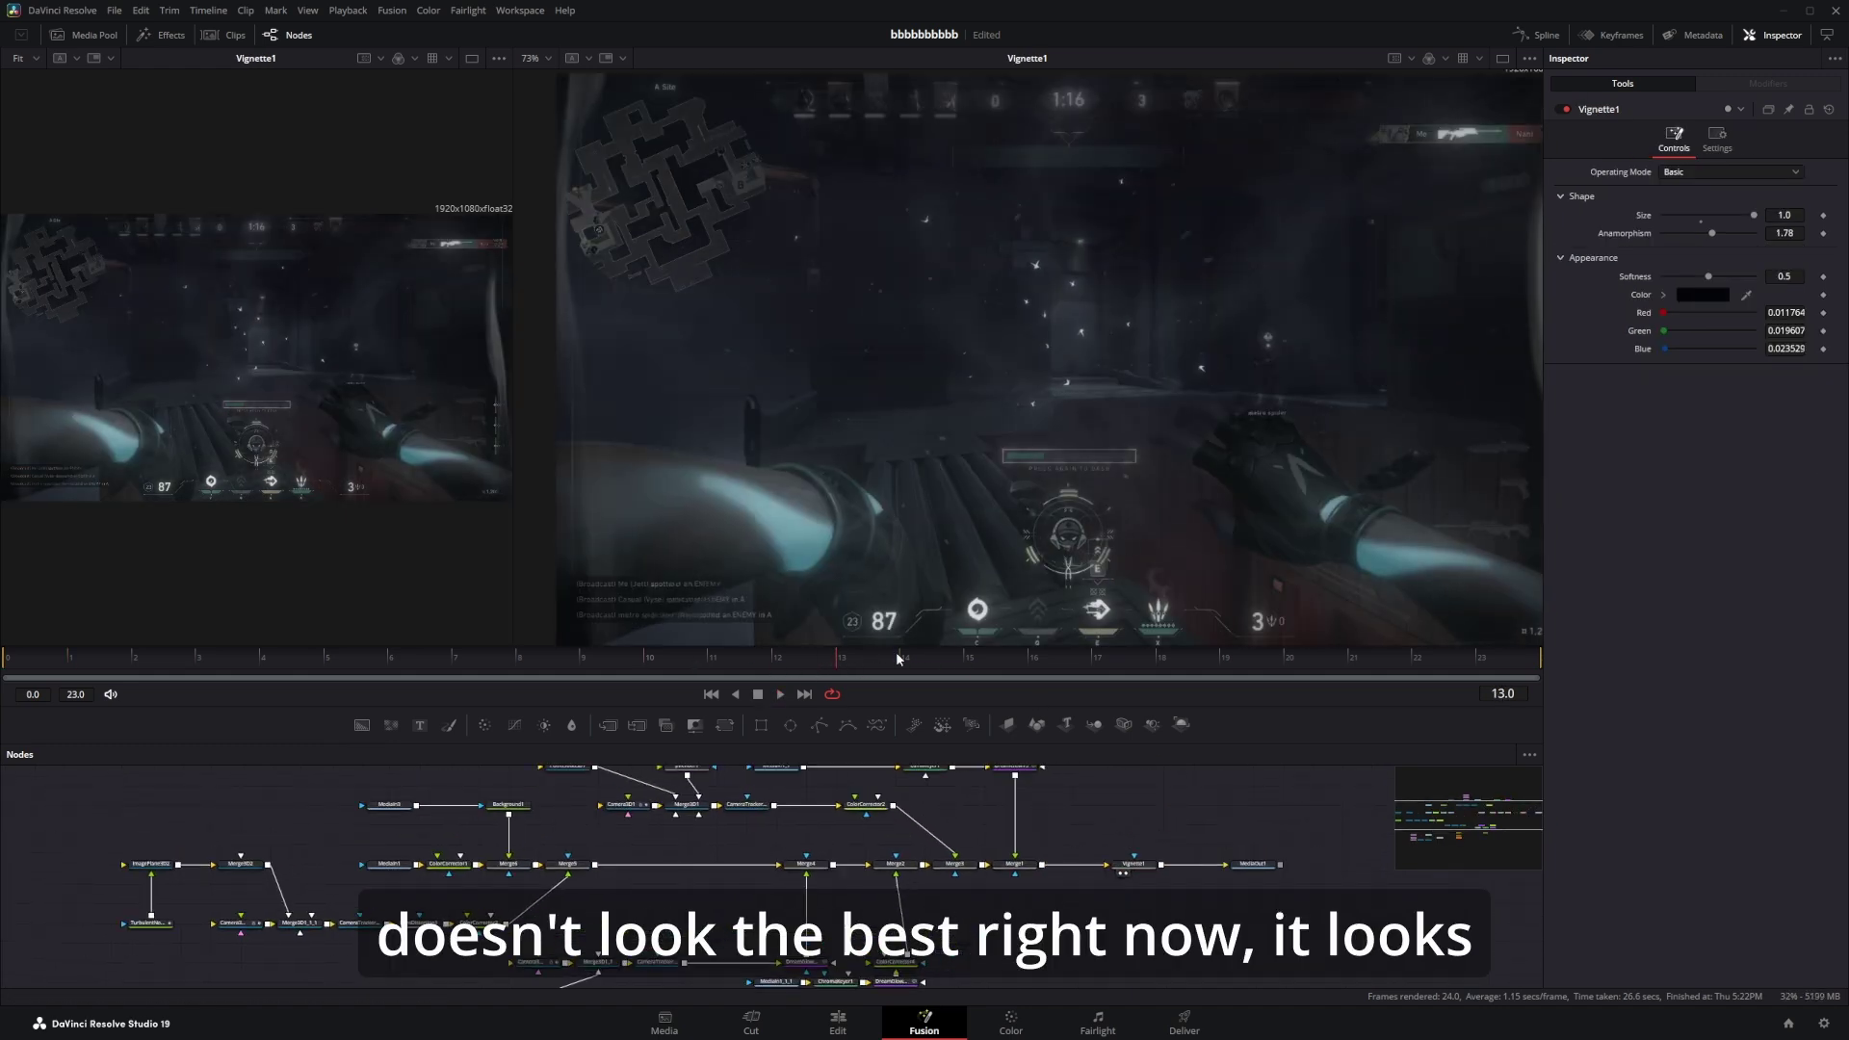
{"action": "left_click_drag", "start_coordinate": [1132, 502], "coordinate": [1093, 510]}
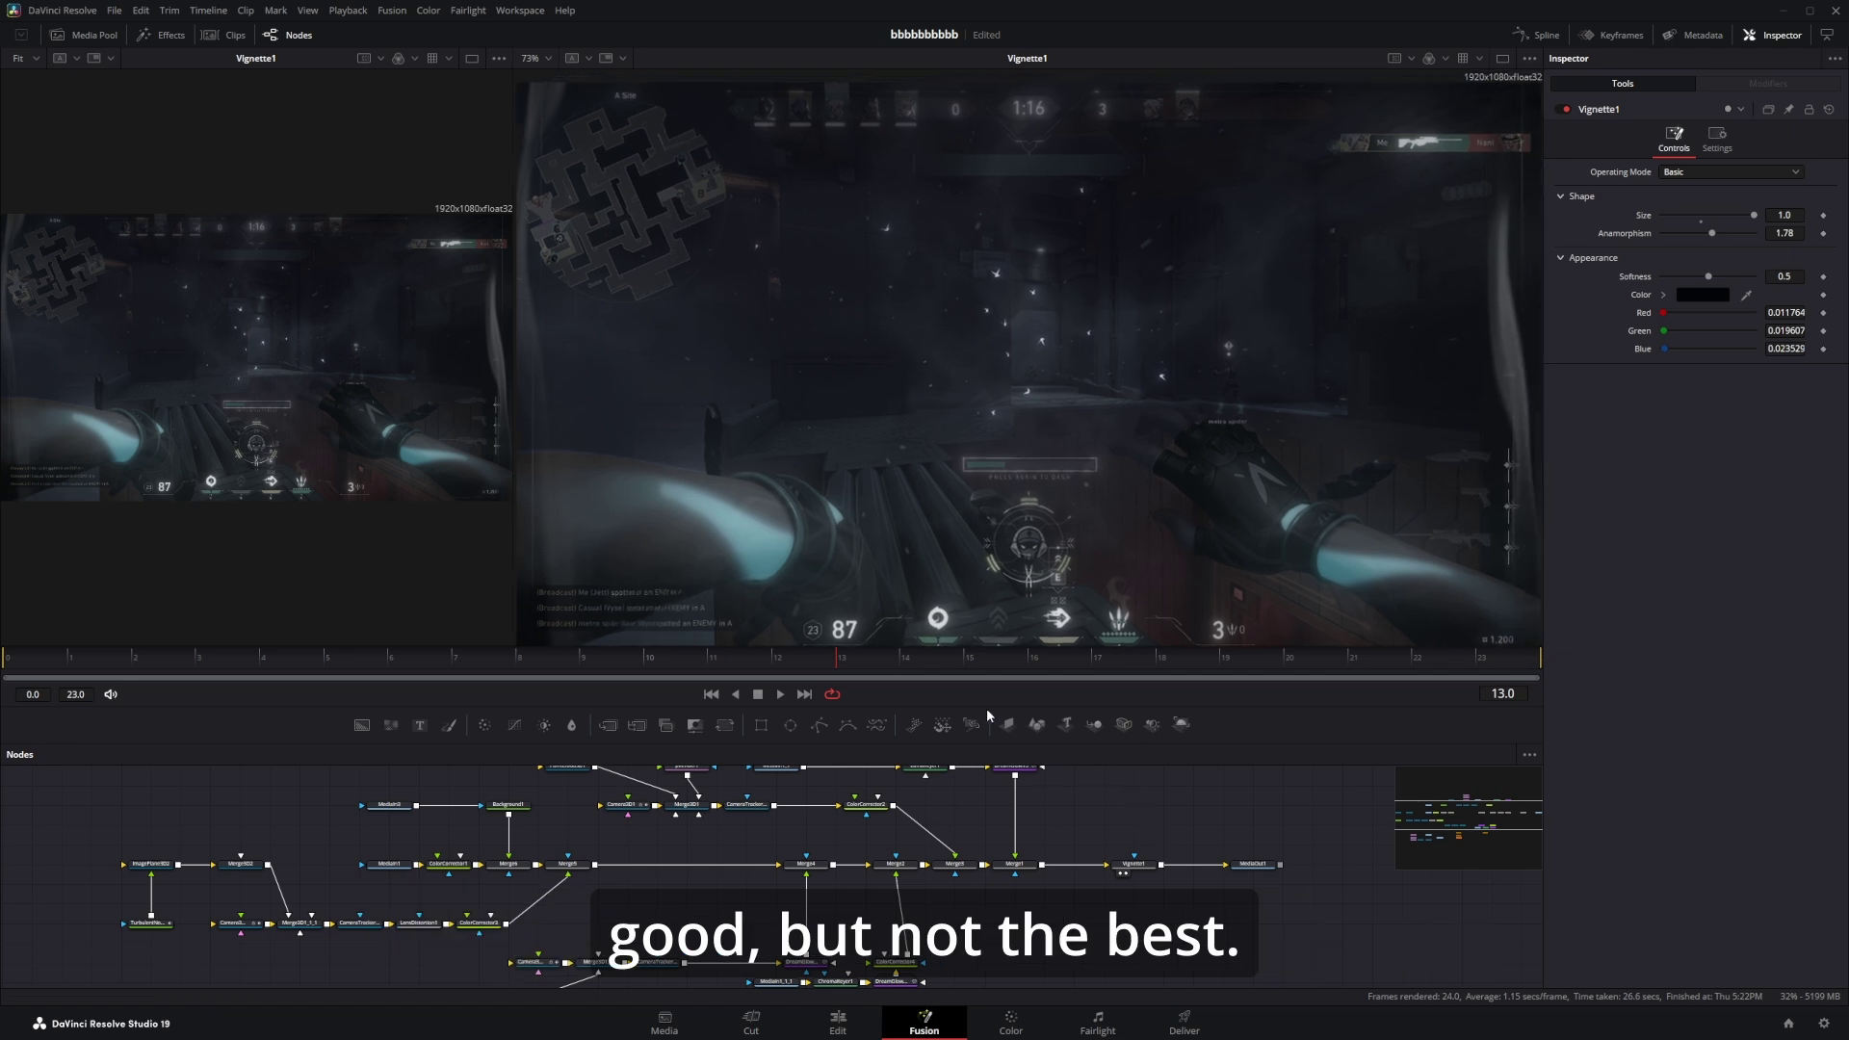
{"action": "key", "text": "ctrl+s"}
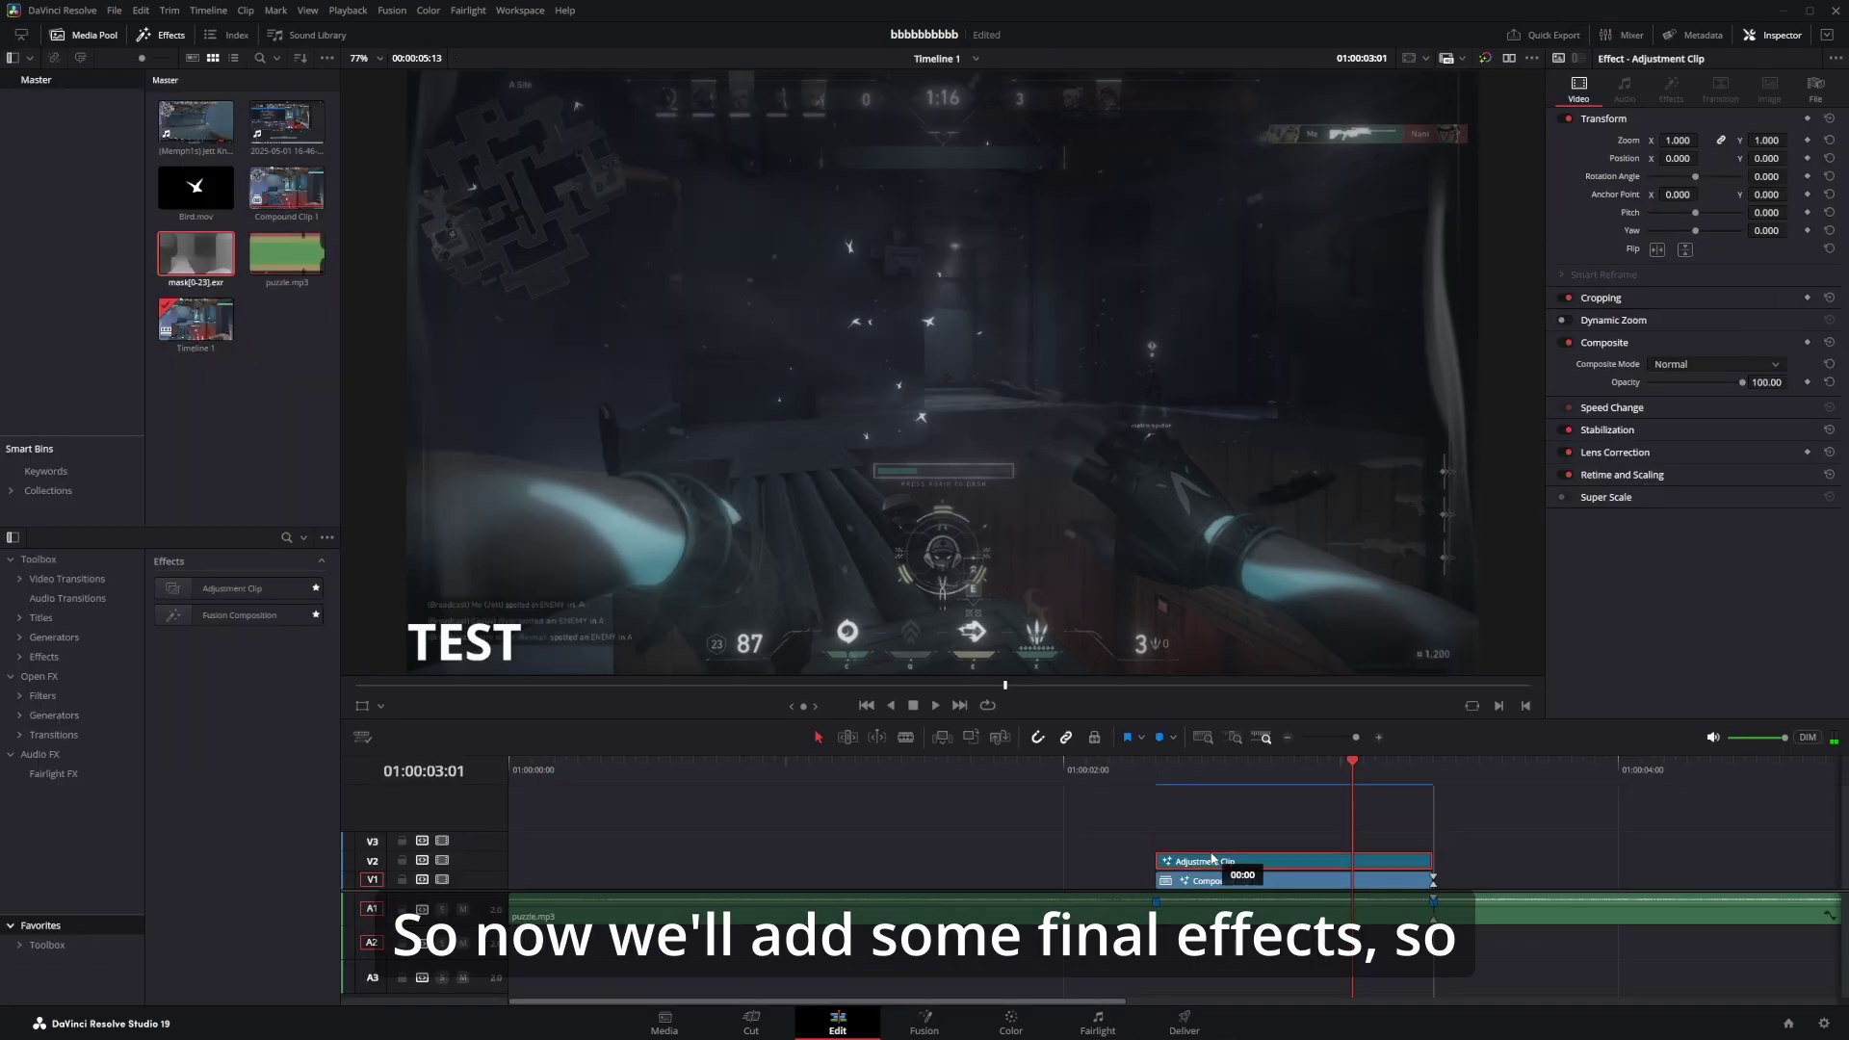
{"action": "left_click", "coordinate": [924, 1022]}
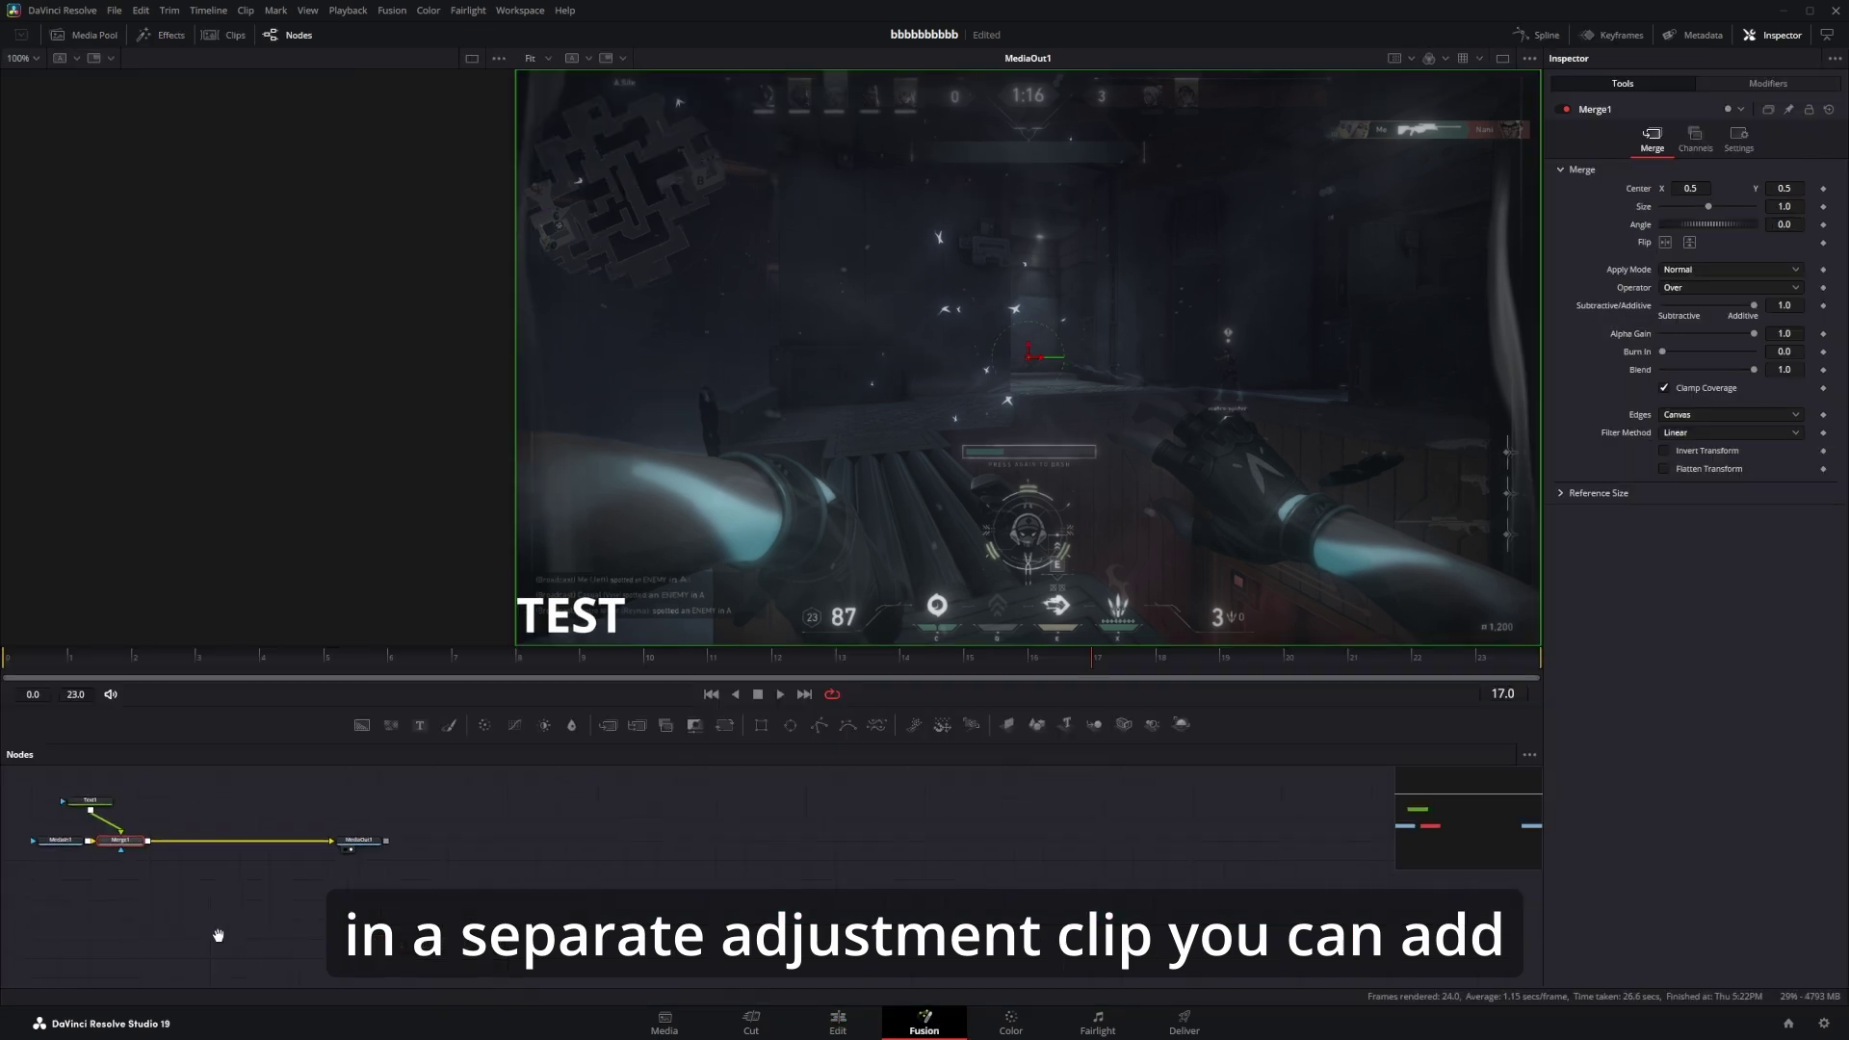
Remove the TEST title and its merge, insert HeatDistortion after MediaIn1 and show it in both viewers.
{"action": "left_click", "coordinate": [150, 811]}
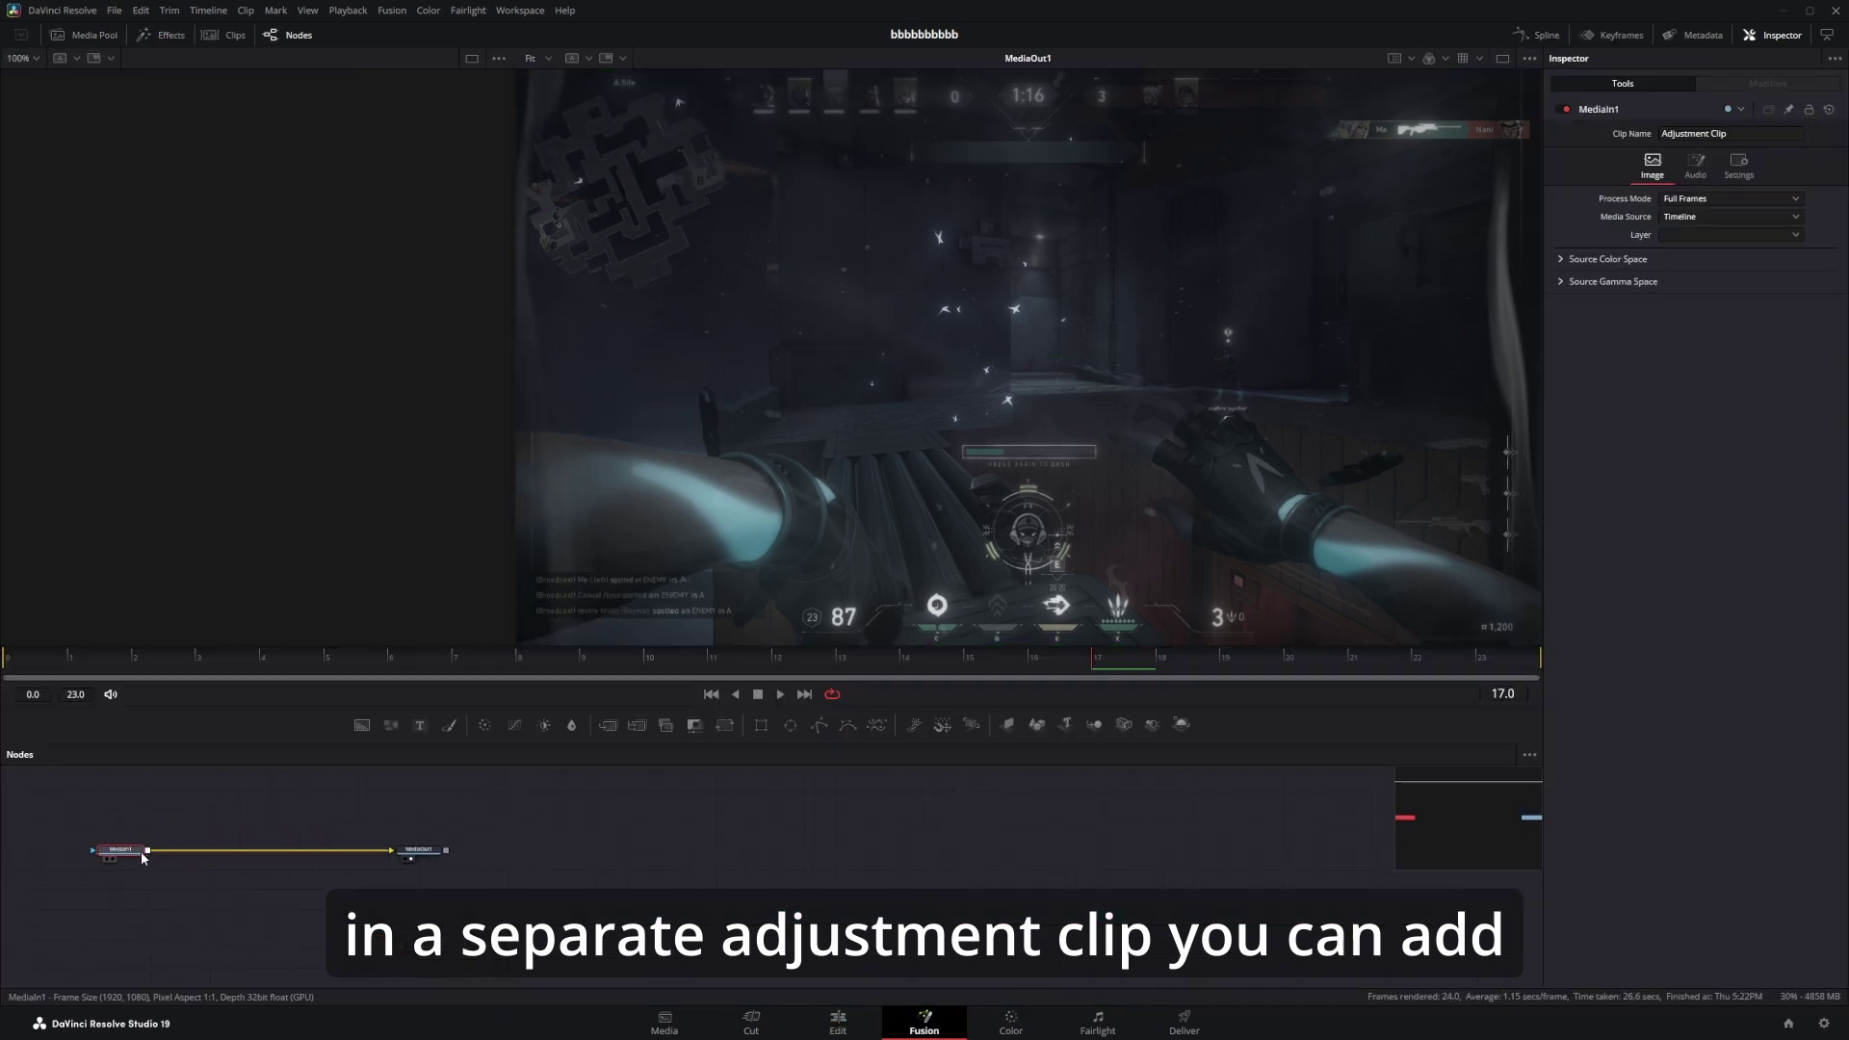
{"action": "key", "text": "shift+space"}
{"action": "type", "text": "heat"}
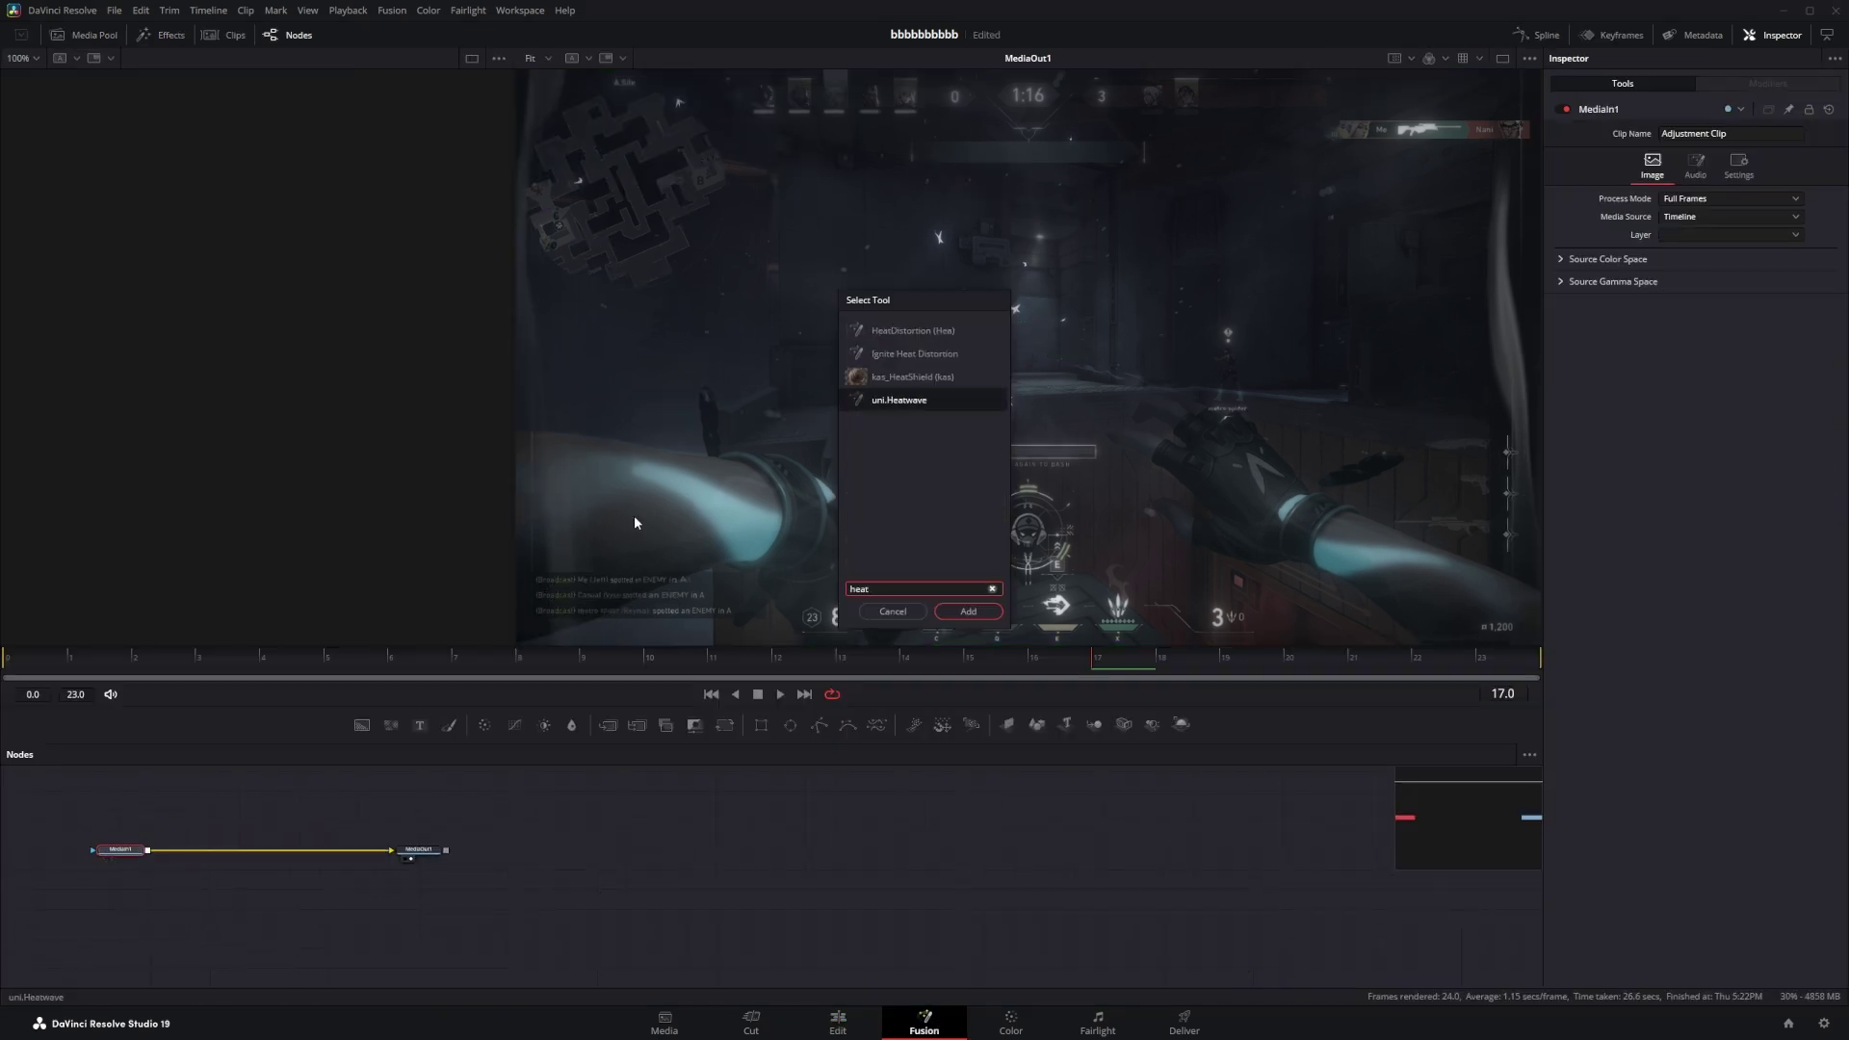
{"action": "left_click", "coordinate": [909, 330]}
{"action": "left_click", "coordinate": [972, 612]}
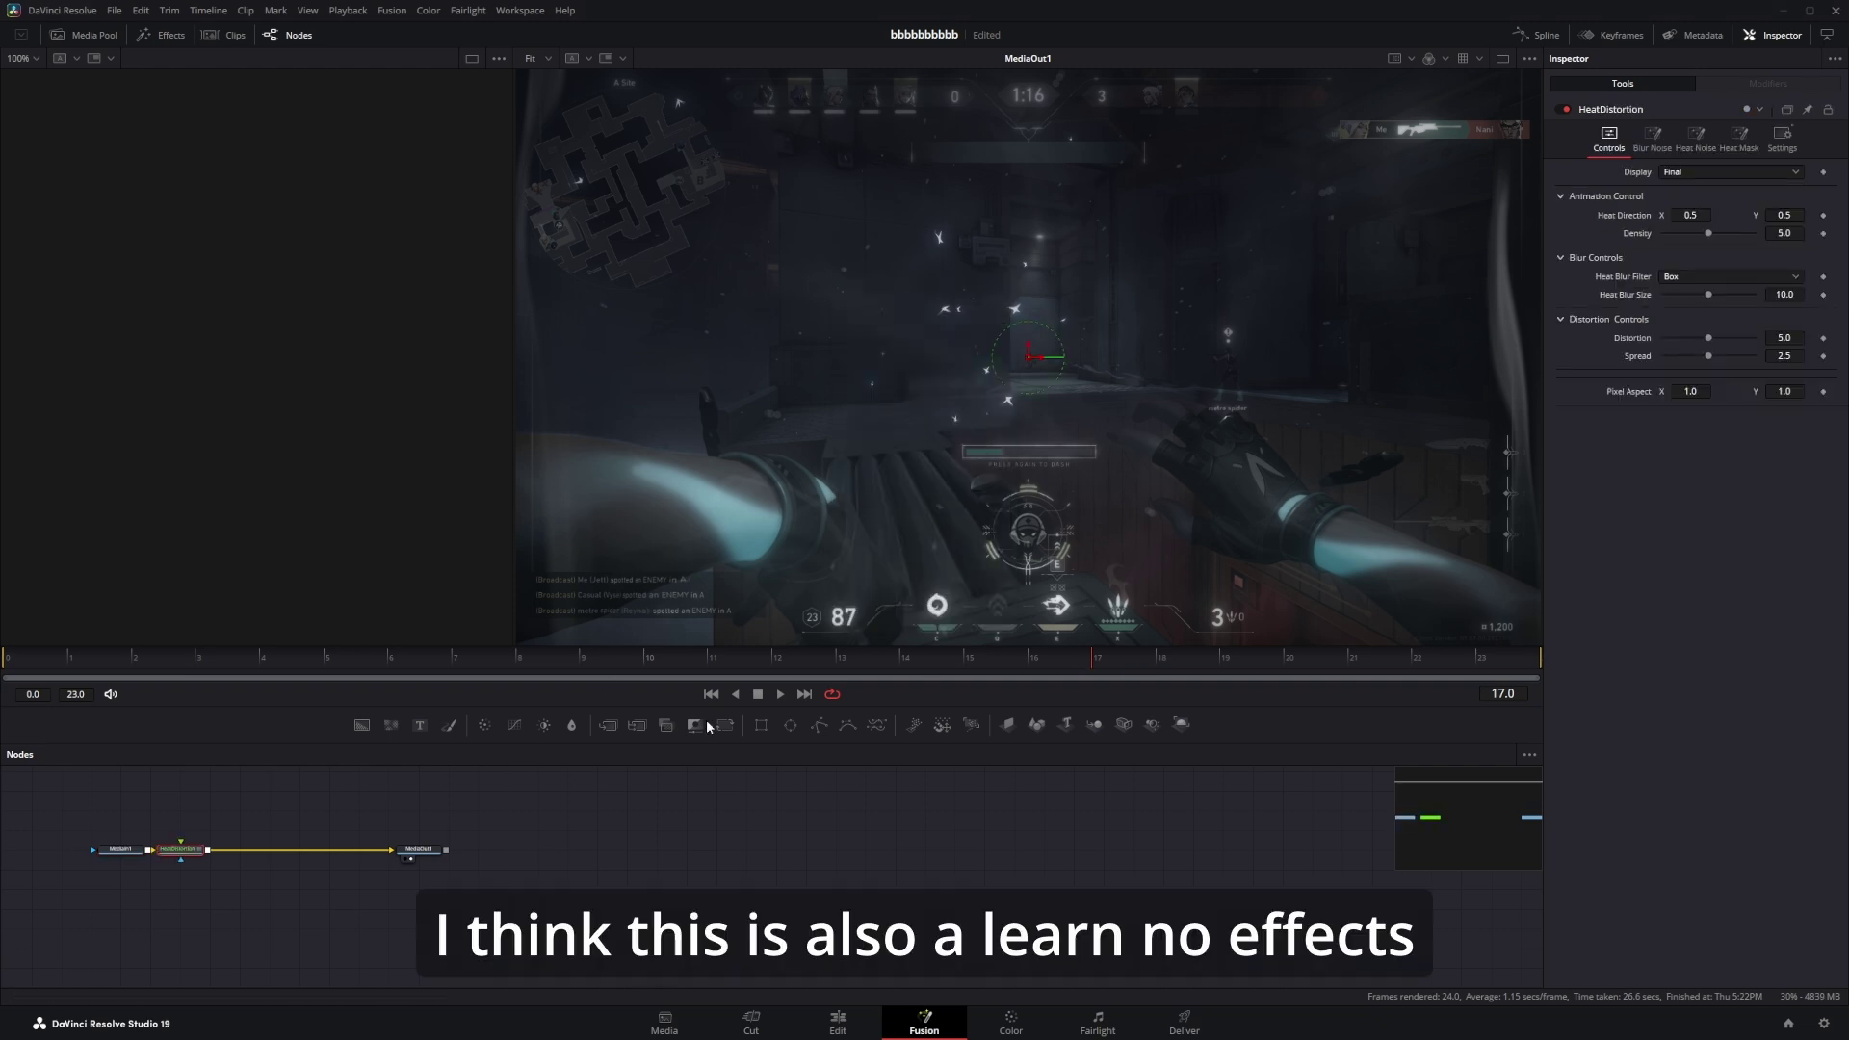
{"action": "left_click_drag", "start_coordinate": [192, 860], "coordinate": [217, 855]}
{"action": "key", "text": "1"}
{"action": "key", "text": "2"}
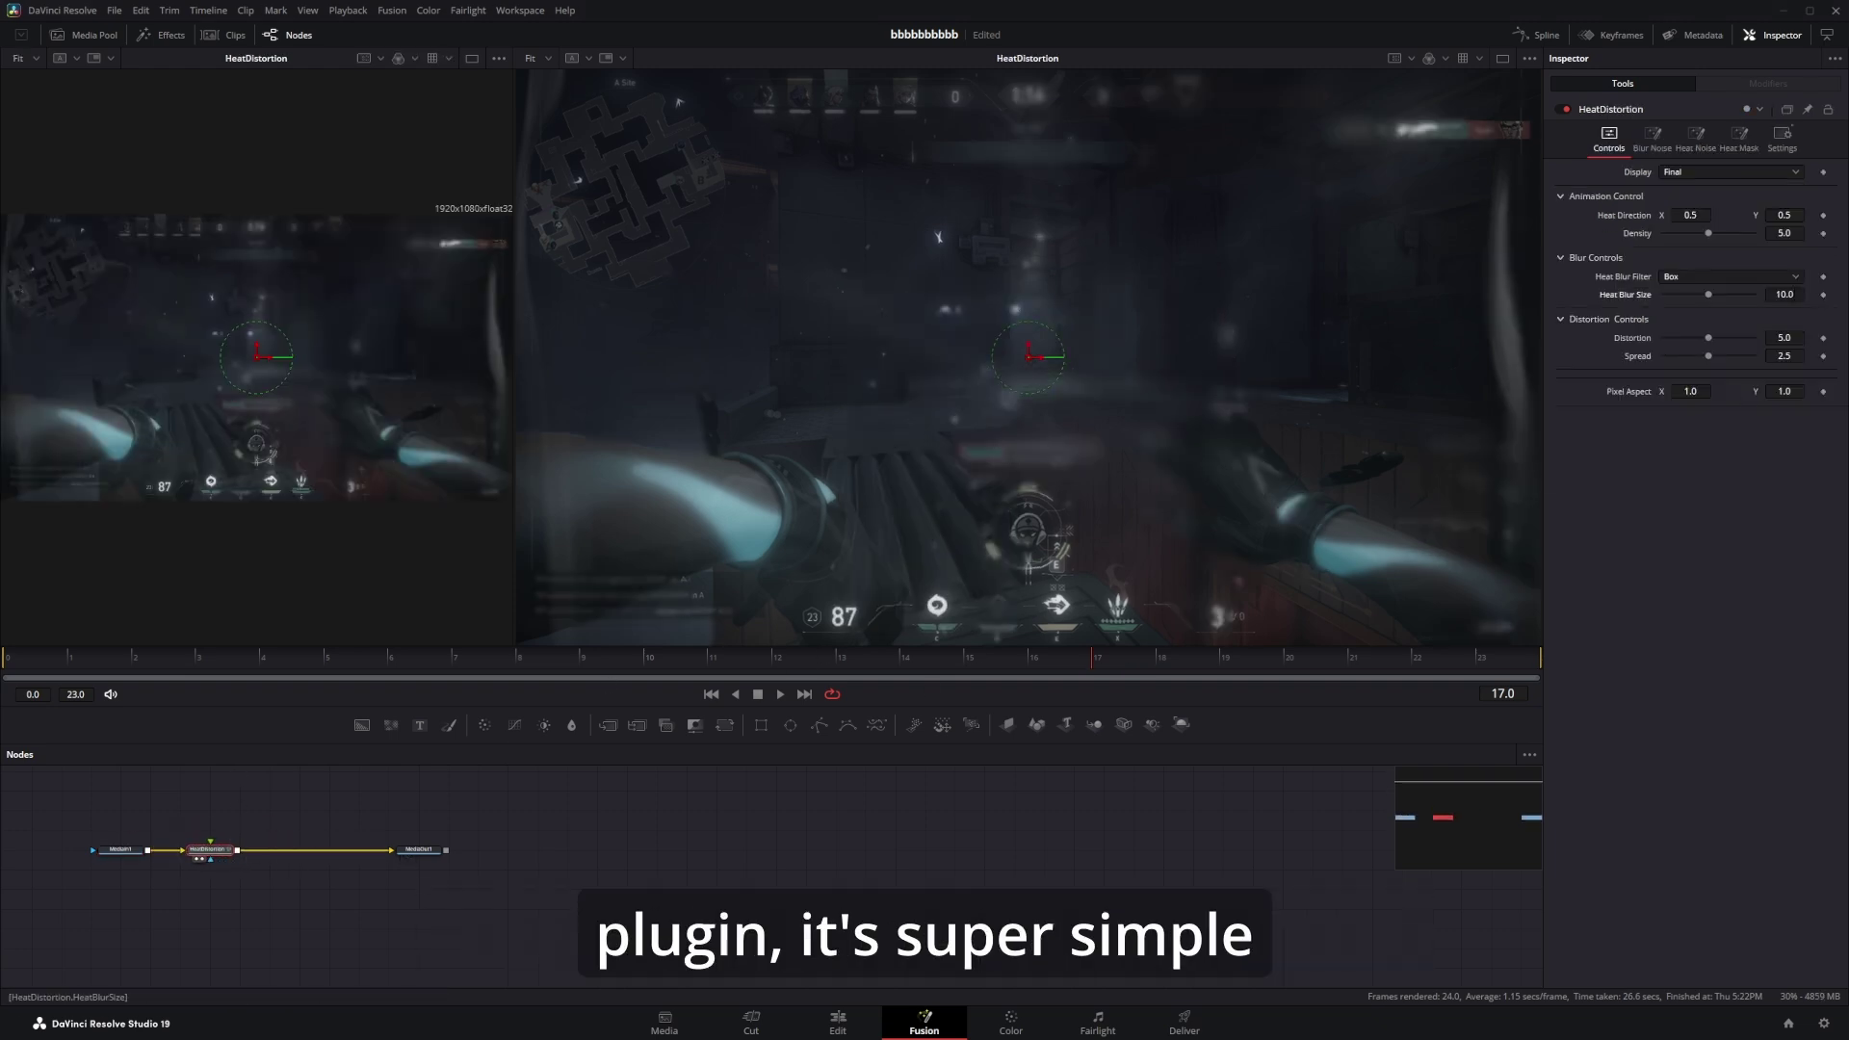
Set HeatDistortion's Heat Blur Size to 2.0 and its Distortion to 3.0.
{"action": "key", "text": "Return"}
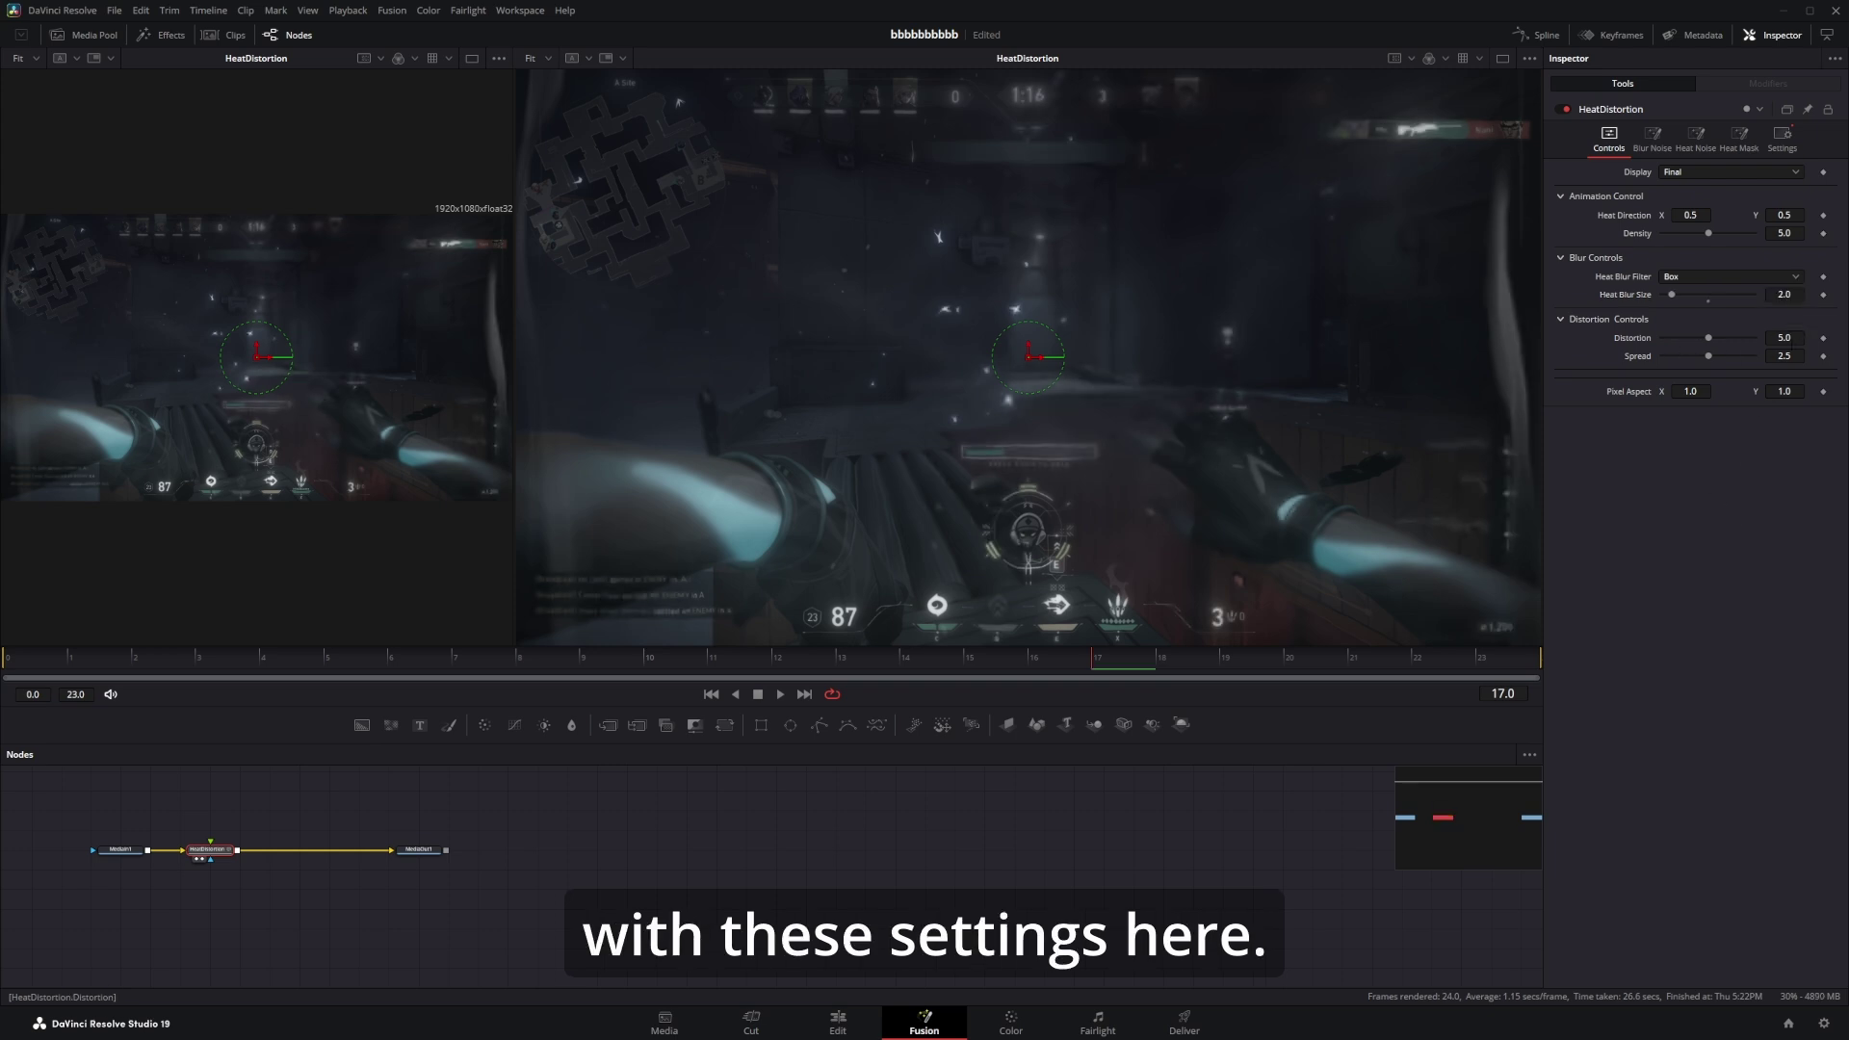
{"action": "double_click", "coordinate": [1782, 337]}
{"action": "type", "text": "3"}
{"action": "key", "text": "Return"}
Add a DefocusGamma node after HeatDistortion with Defocus Size 2.0 and Image Gamma 5.0.
{"action": "key", "text": "shift+space"}
{"action": "type", "text": "def"}
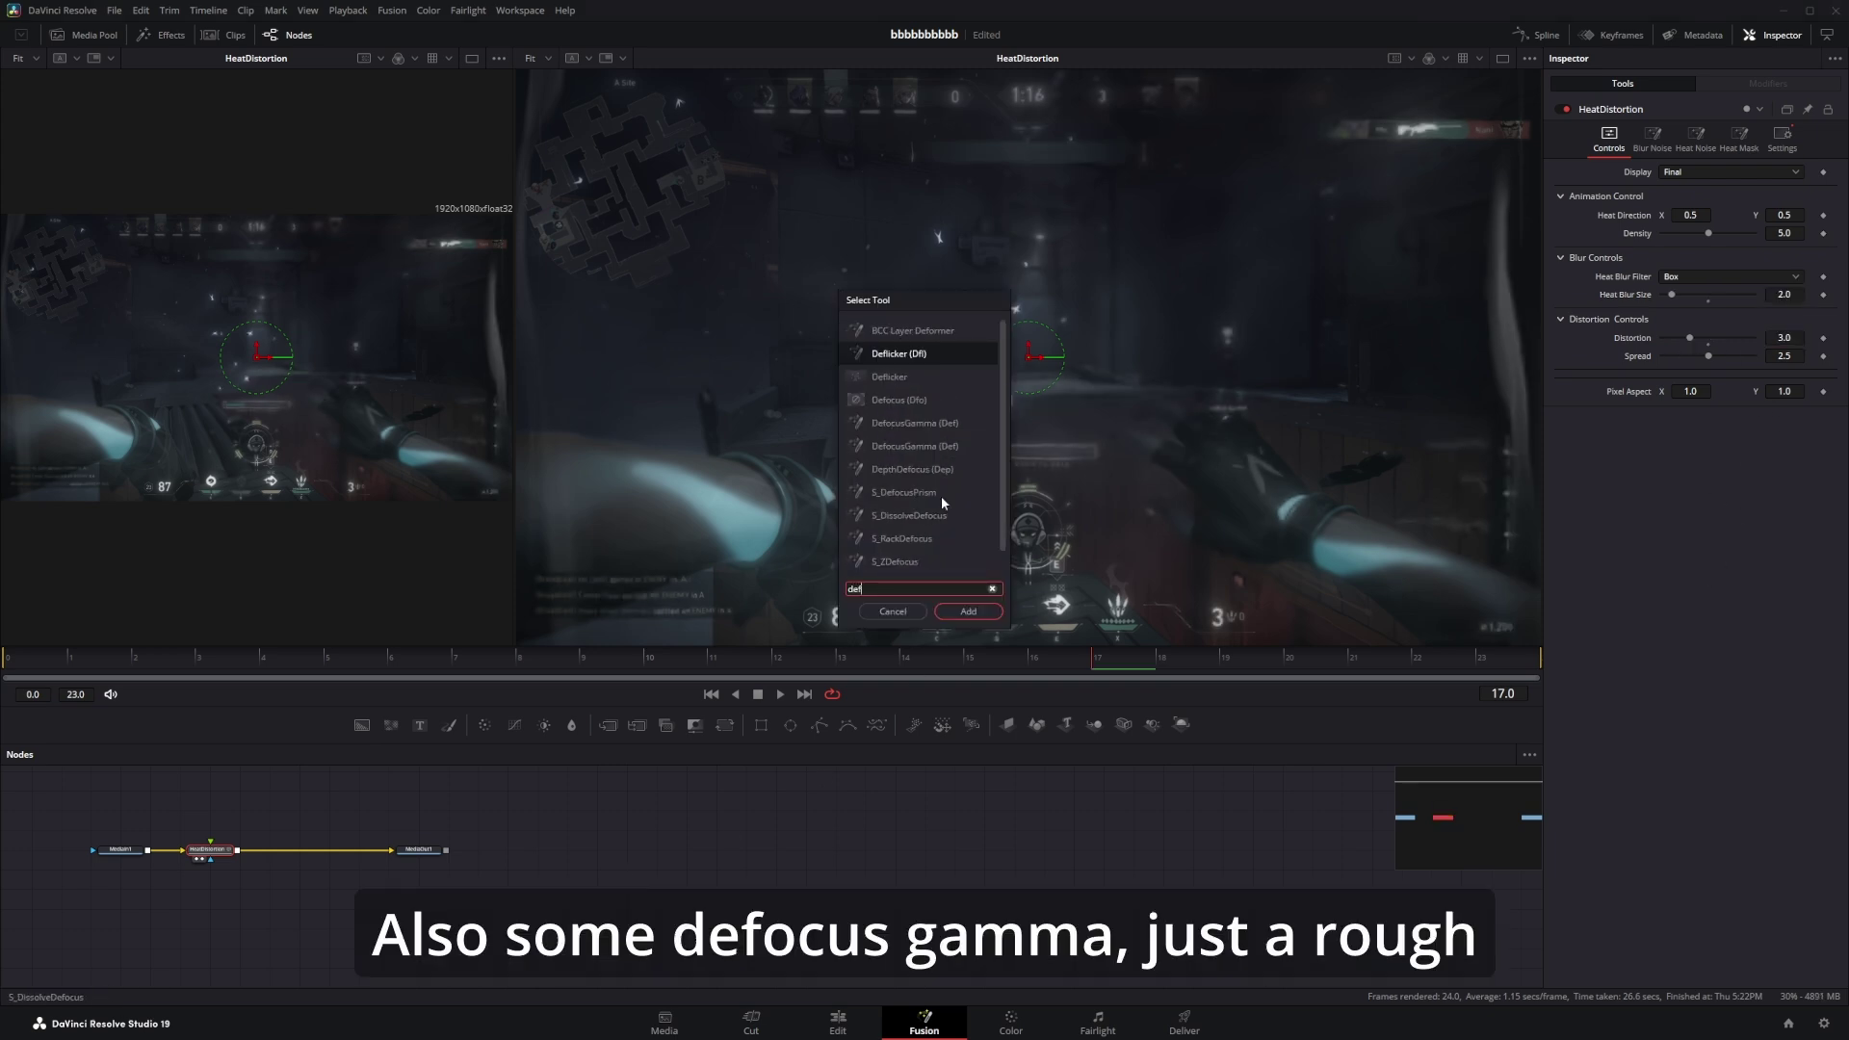
{"action": "type", "text": "ocusGamma"}
{"action": "left_click", "coordinate": [958, 613]}
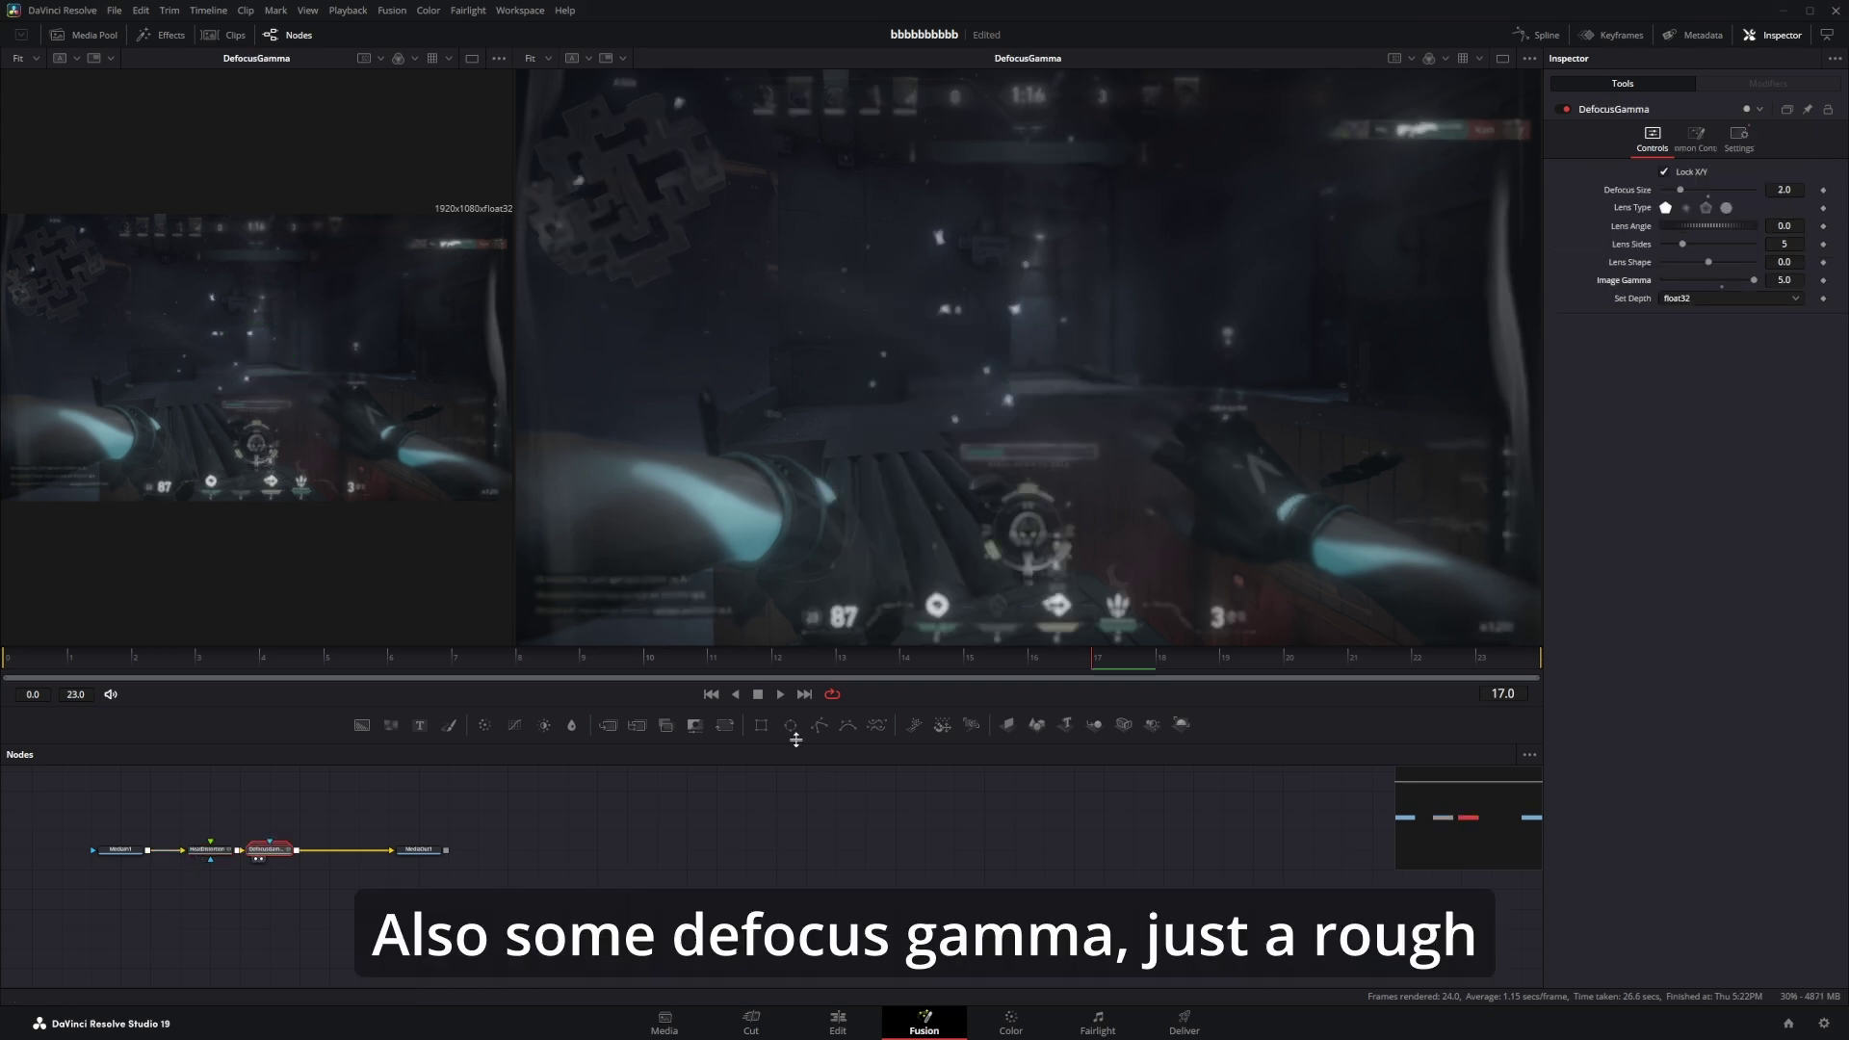
Mask DefocusGamma with a closed B-spline around the hands and lower HUD, and soften the mask's edge.
{"action": "left_click", "coordinate": [825, 729]}
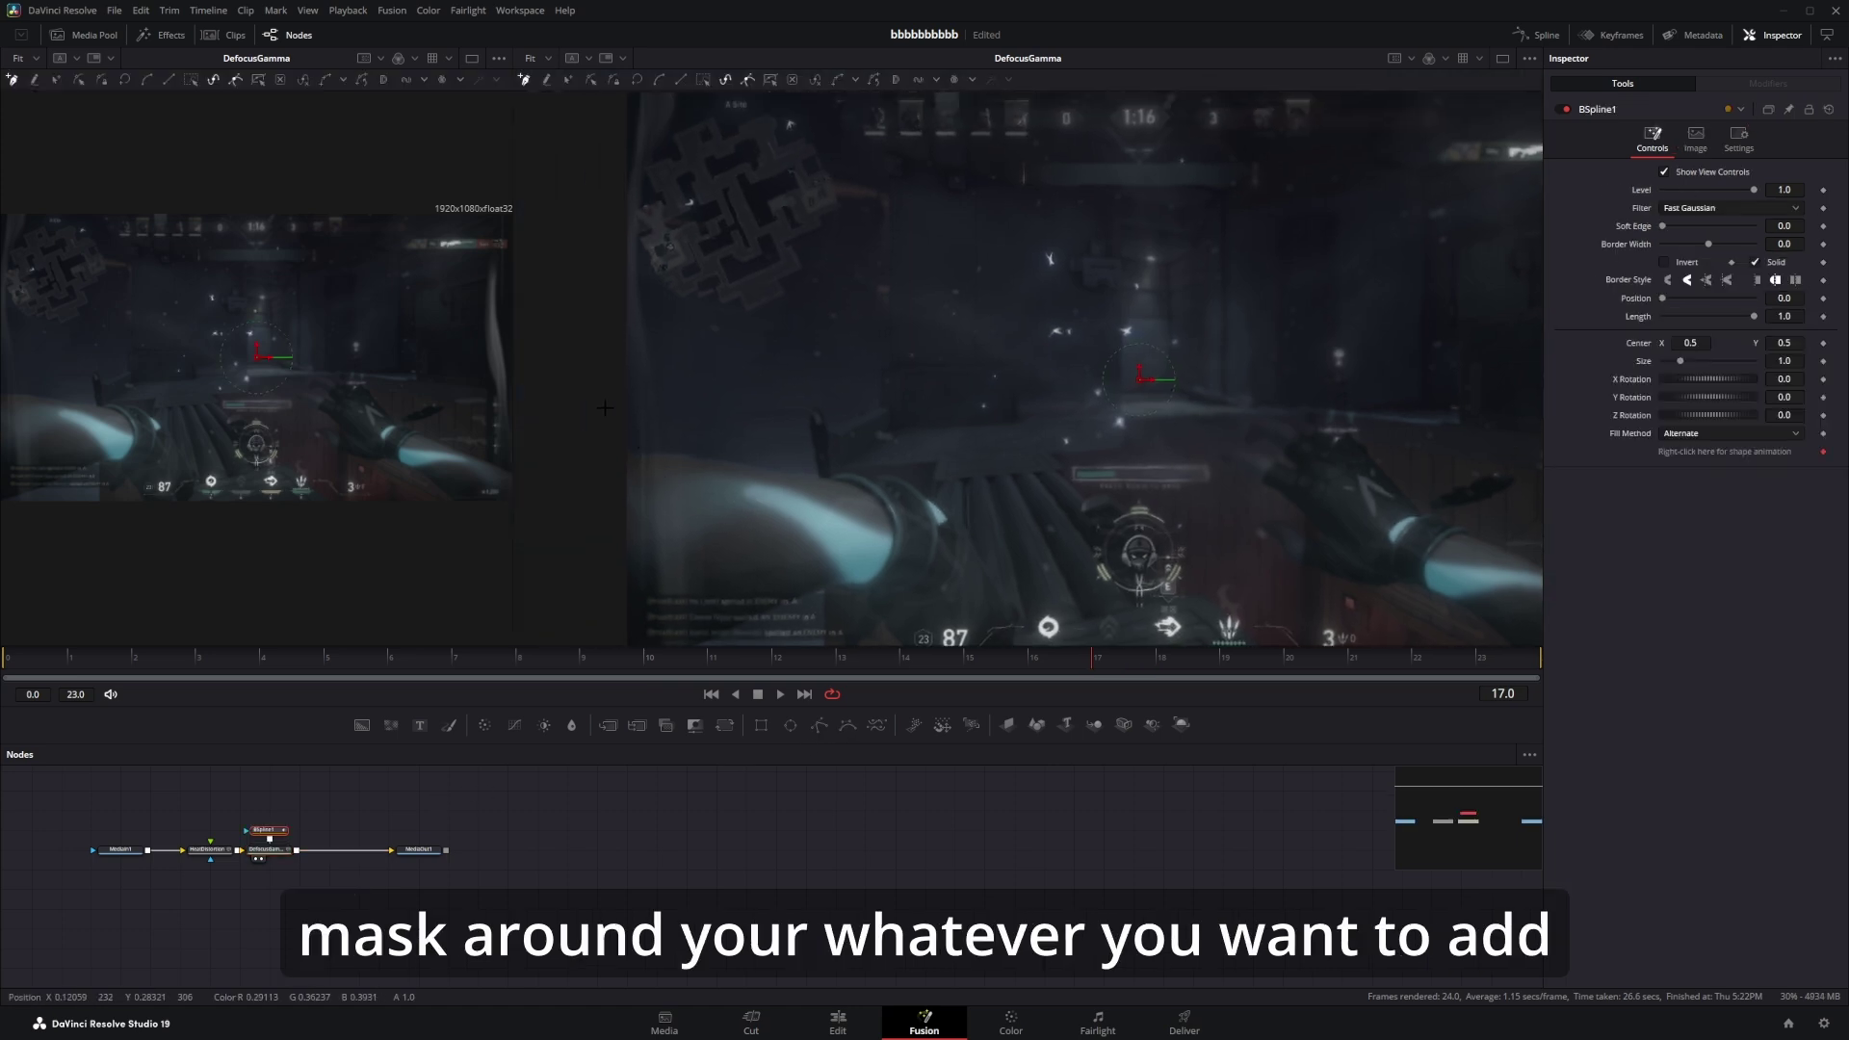
{"action": "left_click", "coordinate": [604, 407]}
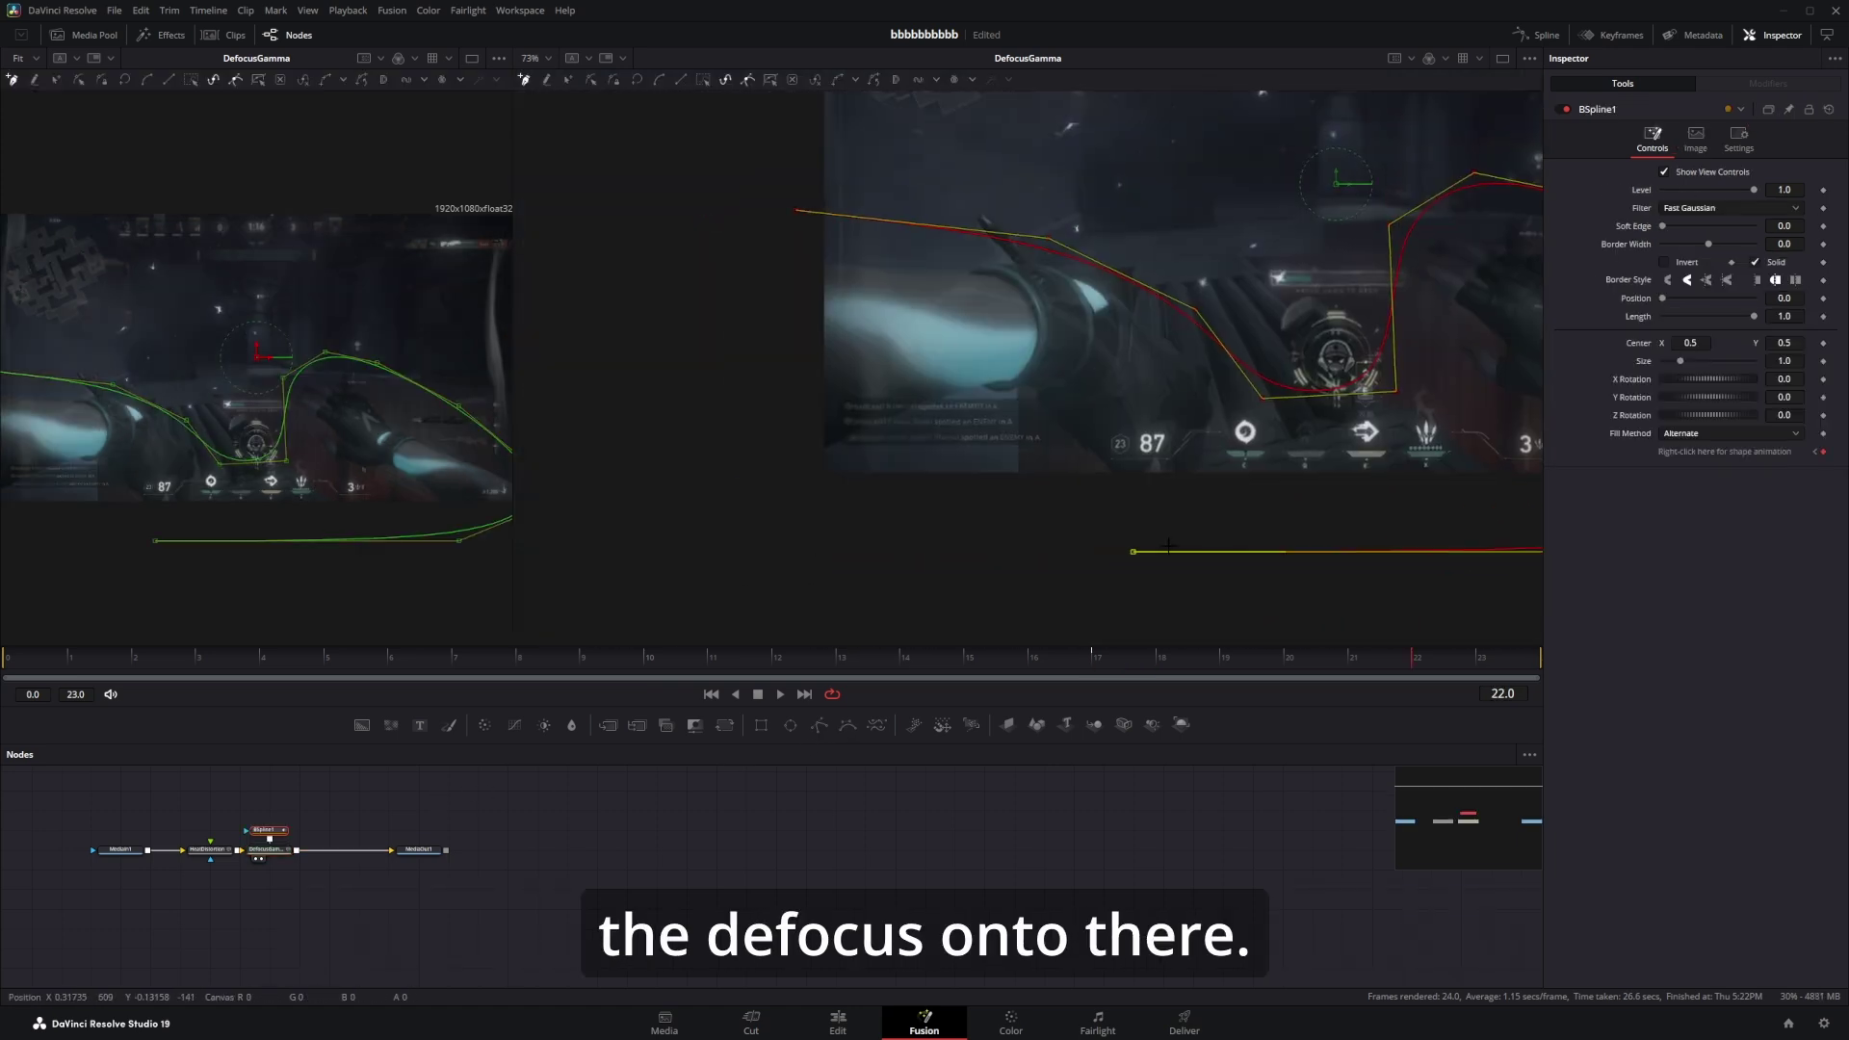
{"action": "left_click", "coordinate": [760, 527]}
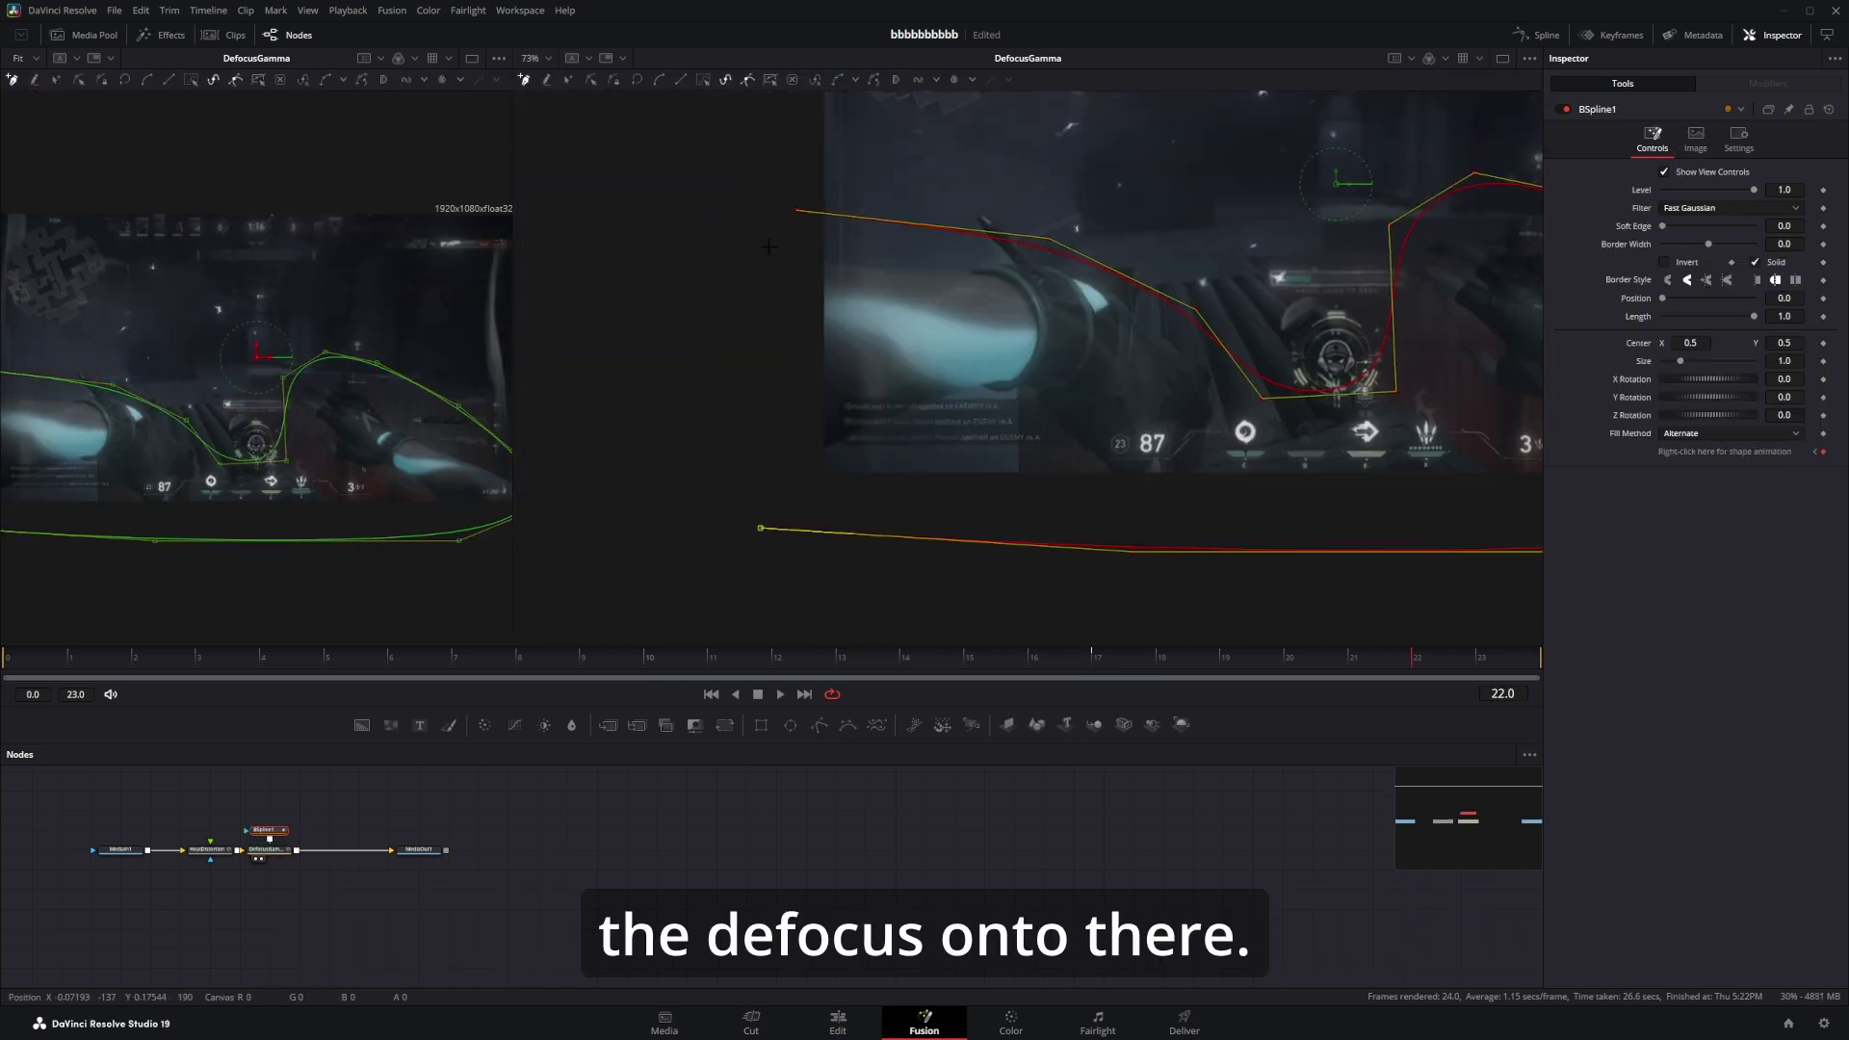
{"action": "left_click", "coordinate": [793, 216]}
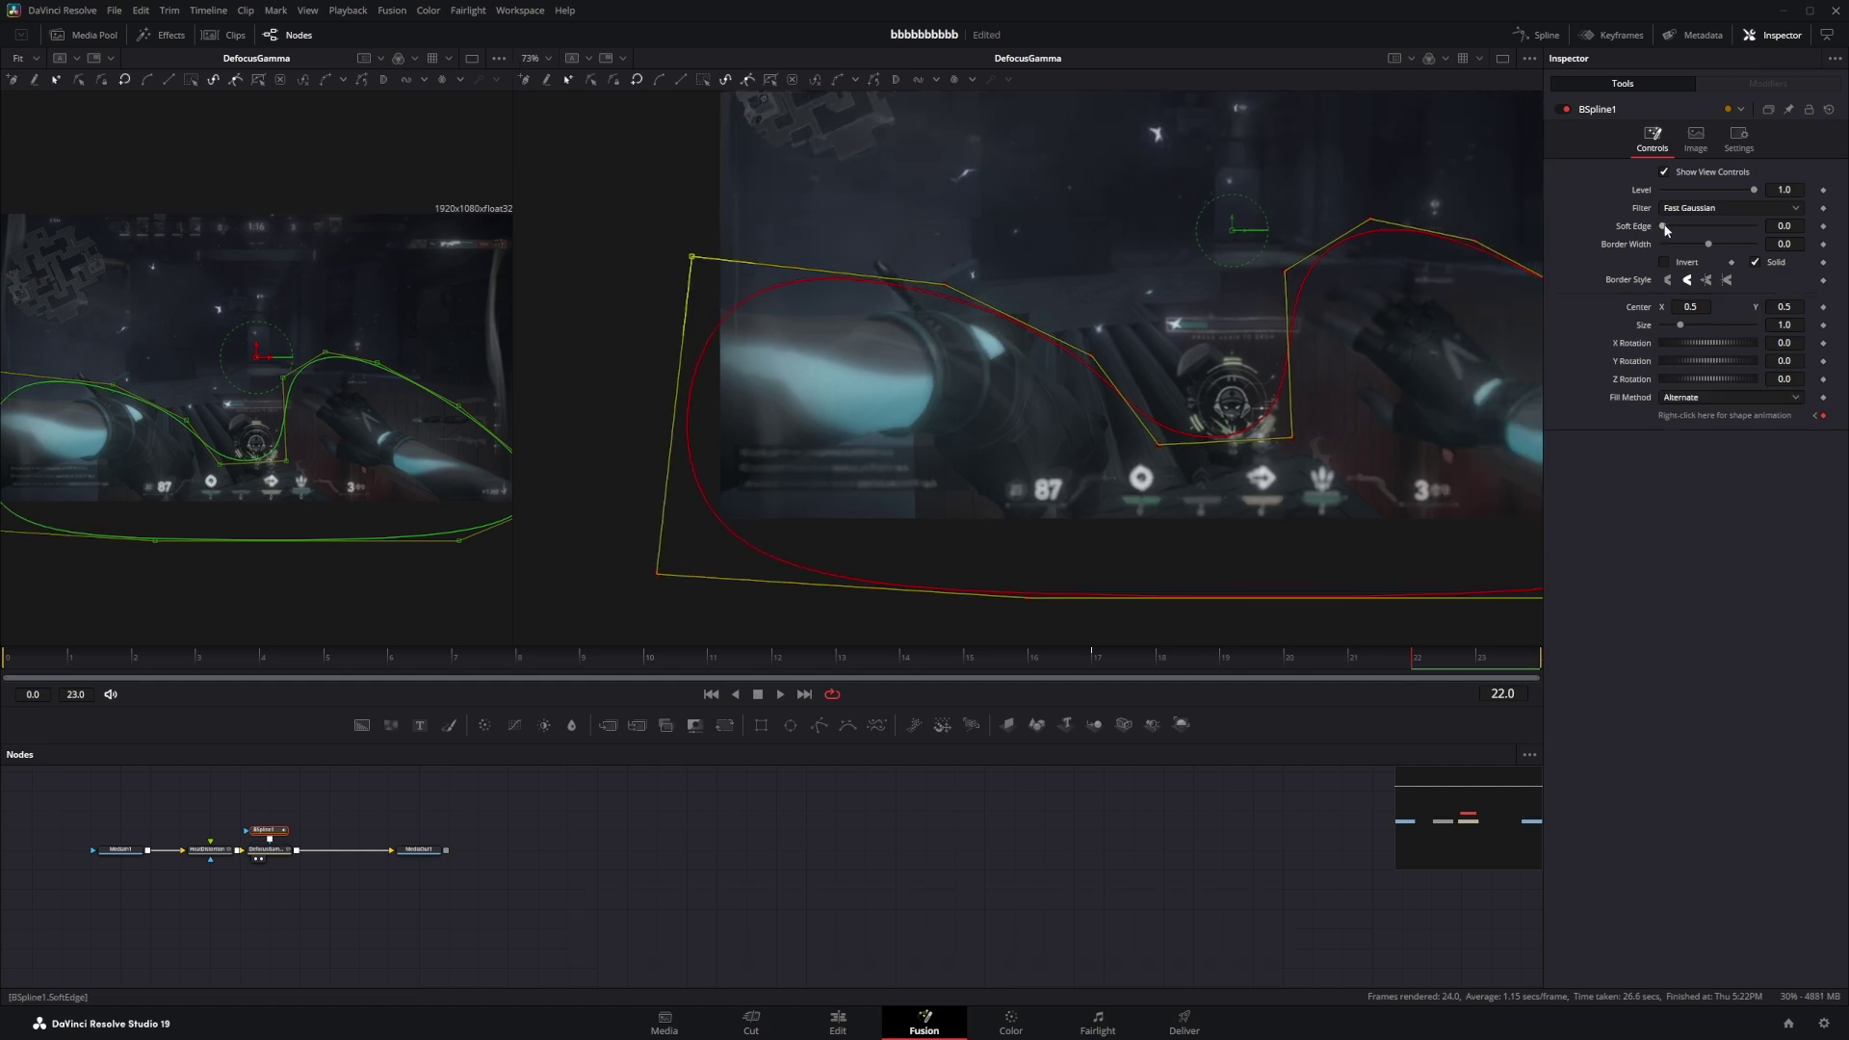
{"action": "left_click_drag", "start_coordinate": [1670, 229], "coordinate": [1701, 235]}
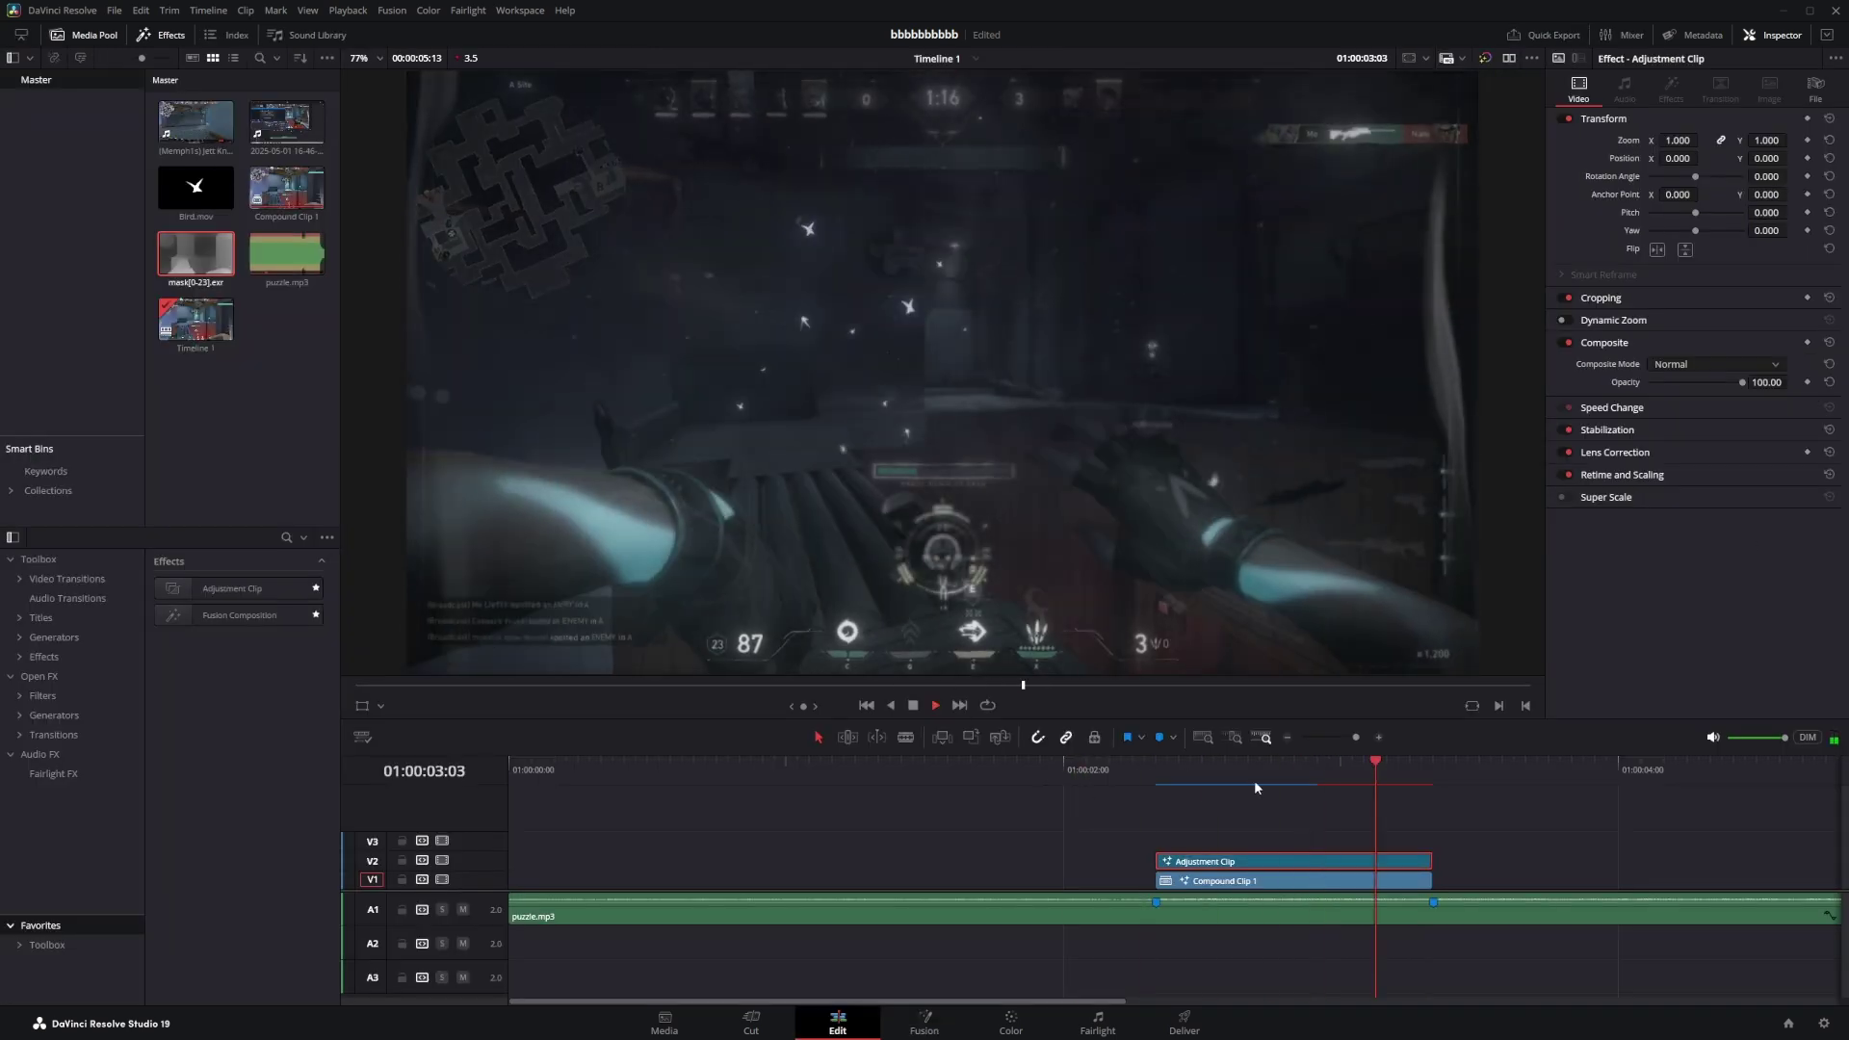
Play the edited section on the timeline from just before the adjustment clip.
{"action": "left_click", "coordinate": [1092, 776]}
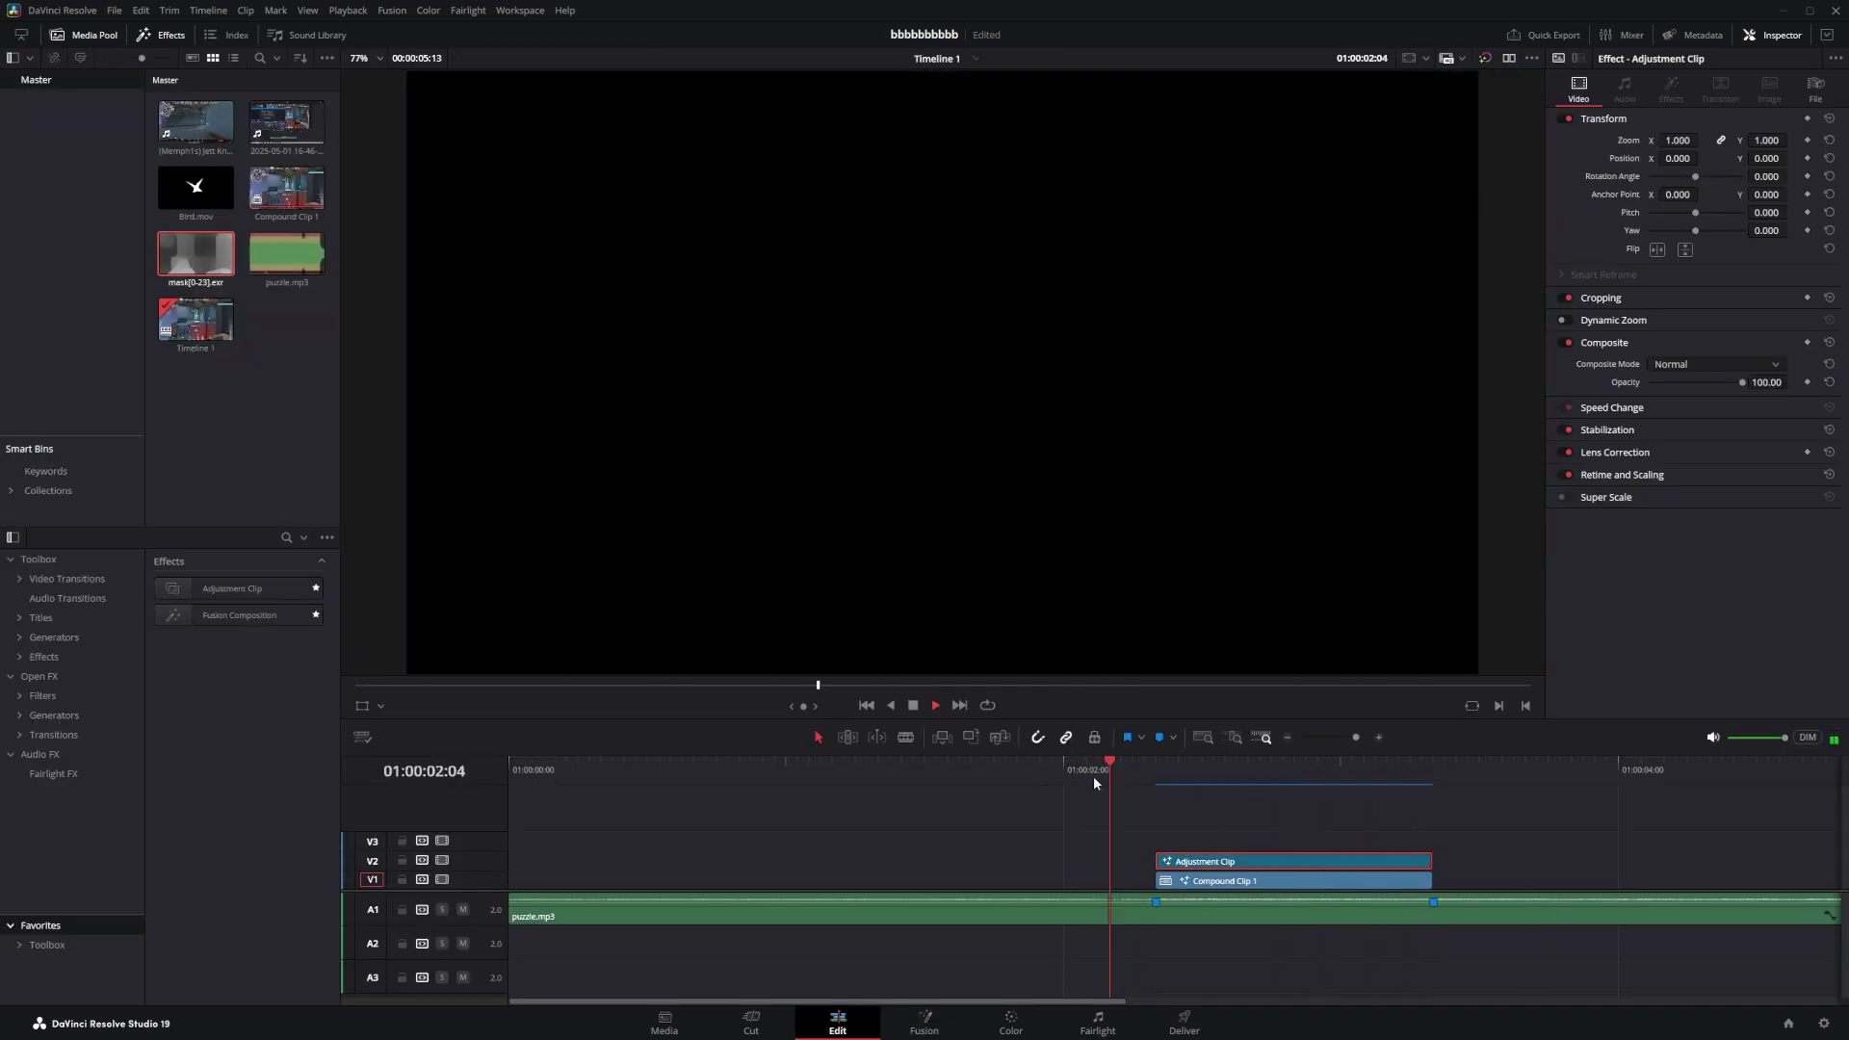
{"action": "left_click", "coordinate": [1089, 776]}
{"action": "key", "text": "space"}
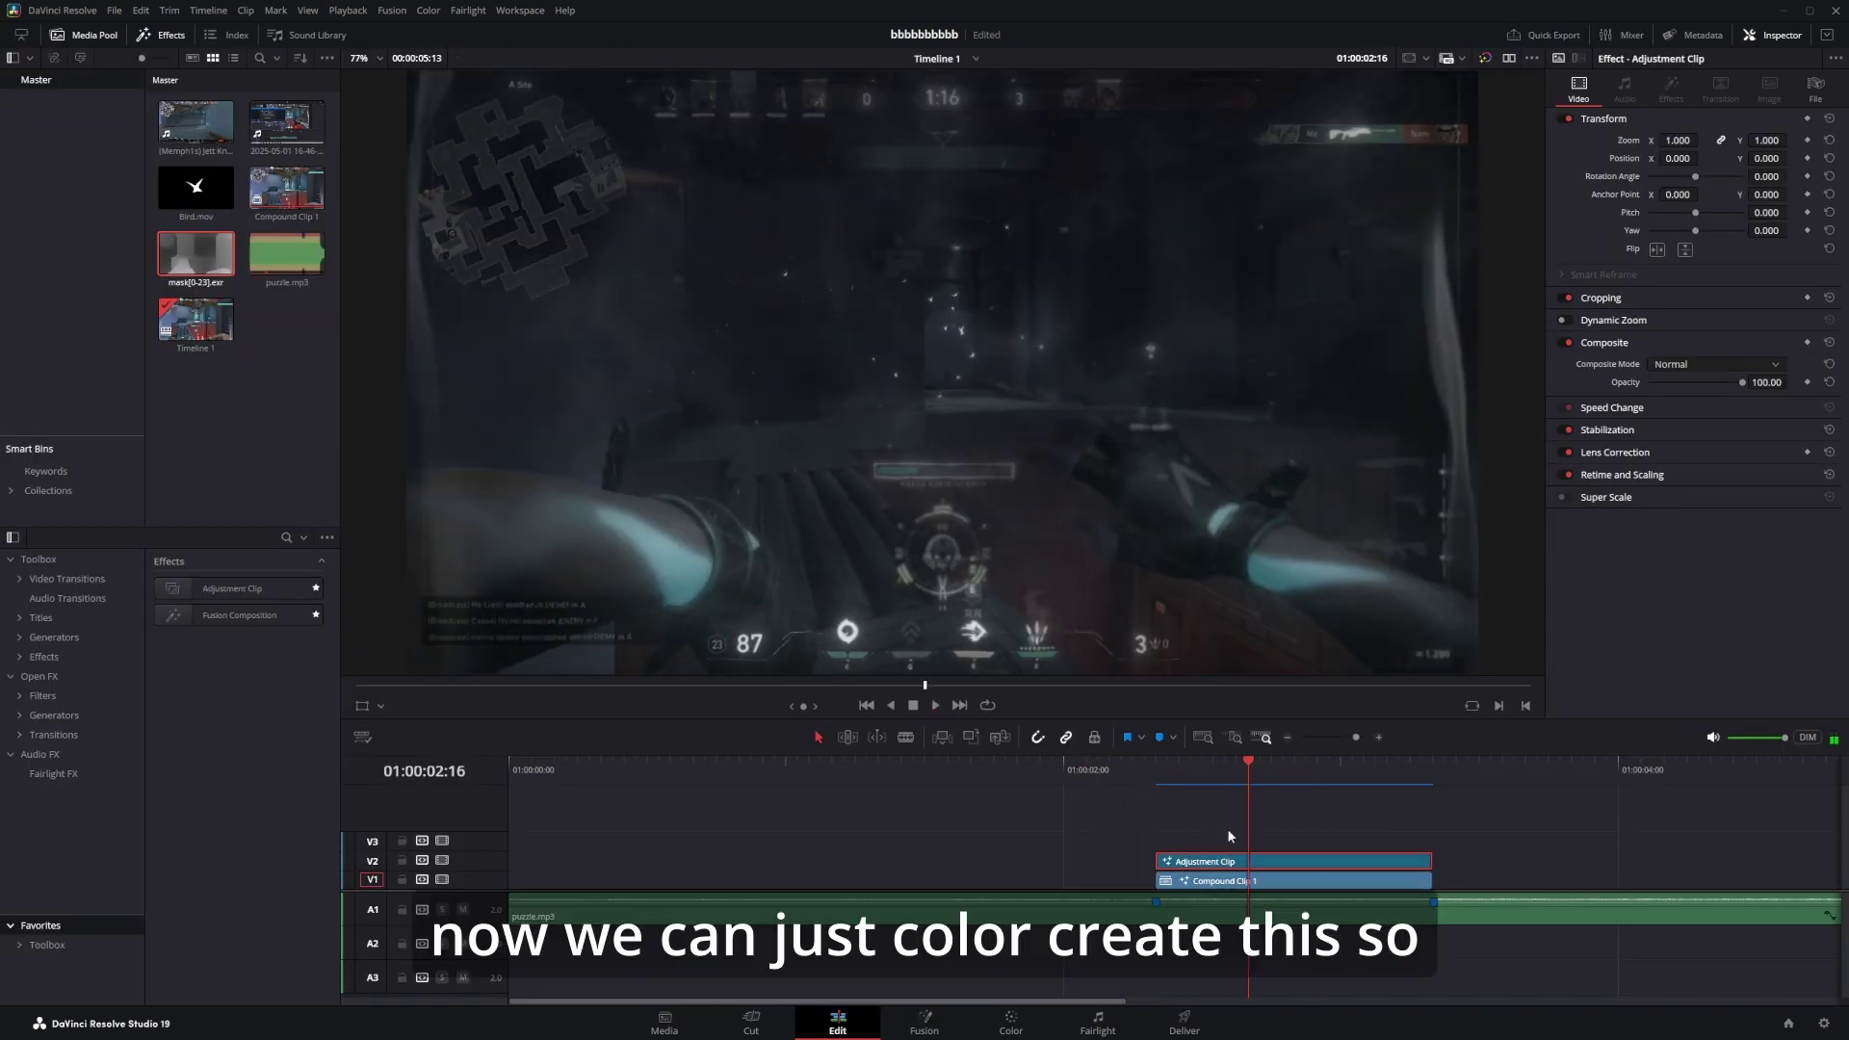
Duplicate the V2 adjustment clip onto V4 and give the copy a purple clip color.
{"action": "left_click_drag", "start_coordinate": [1228, 860], "coordinate": [1231, 823], "text": "alt"}
{"action": "left_click", "coordinate": [1815, 87]}
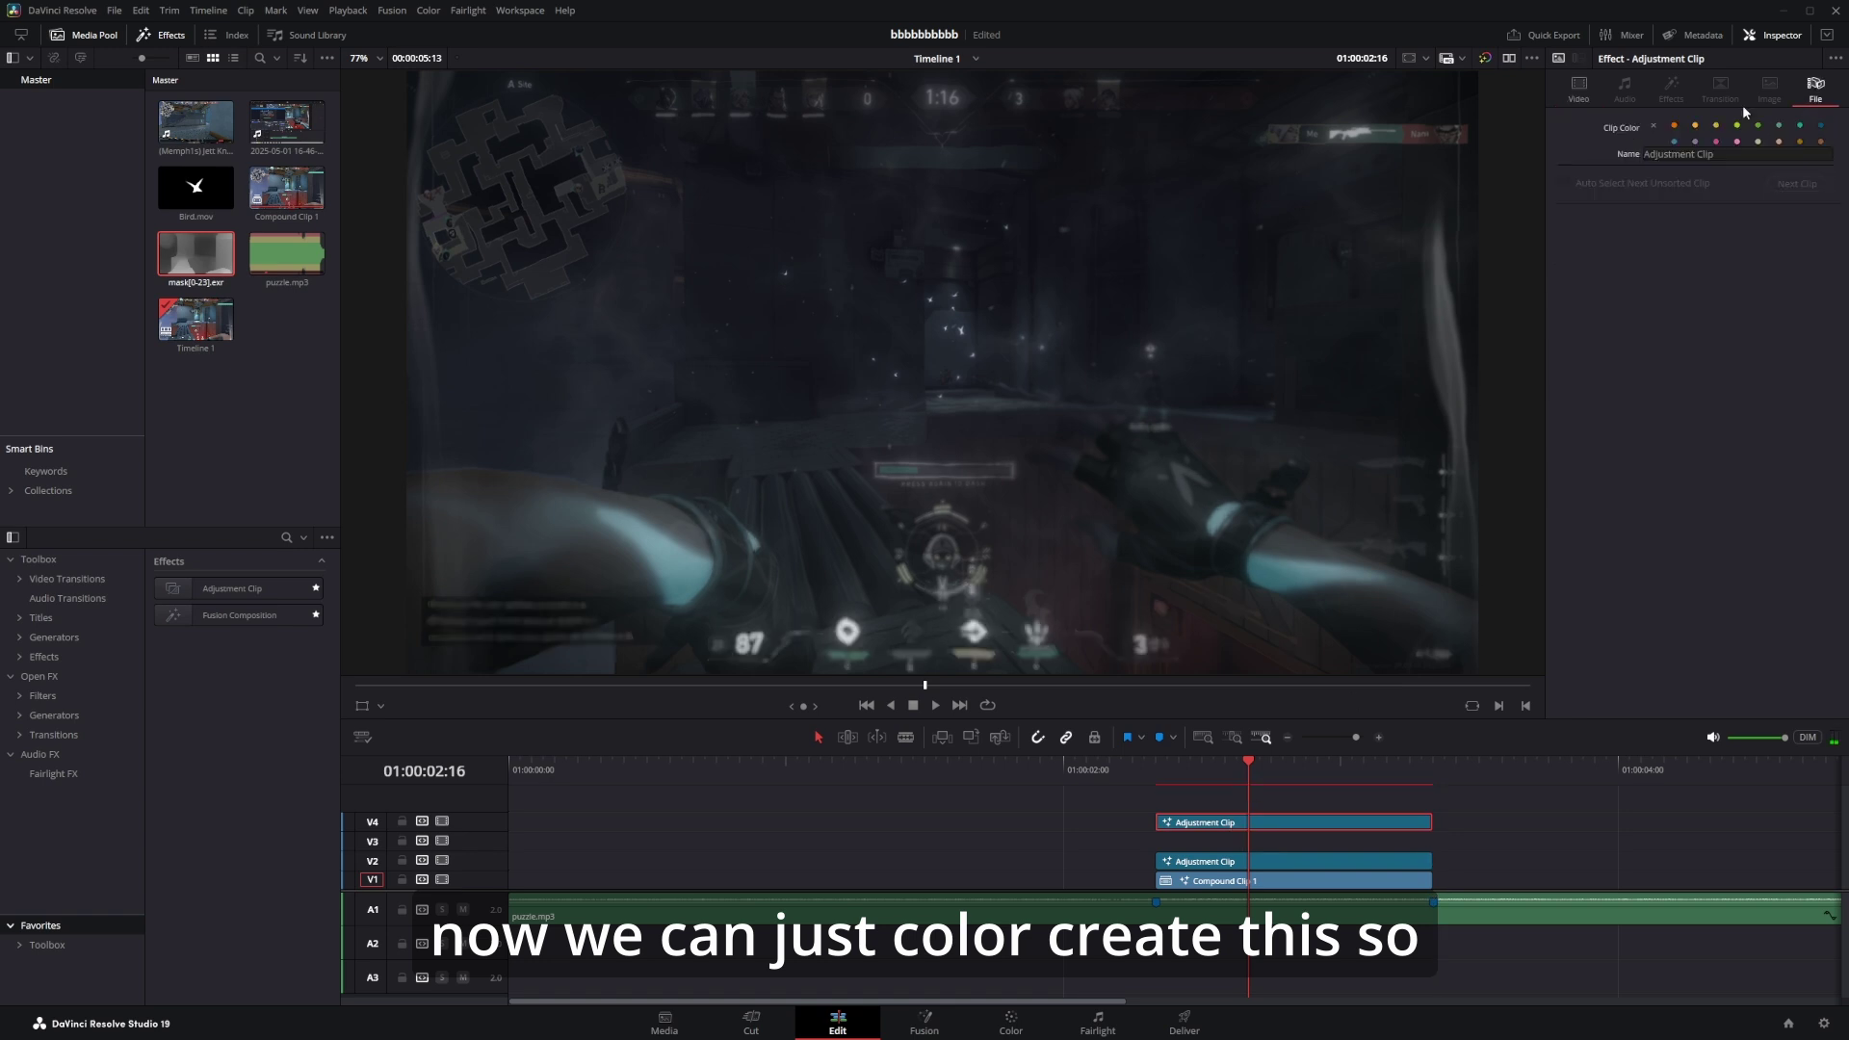
{"action": "left_click", "coordinate": [1716, 142]}
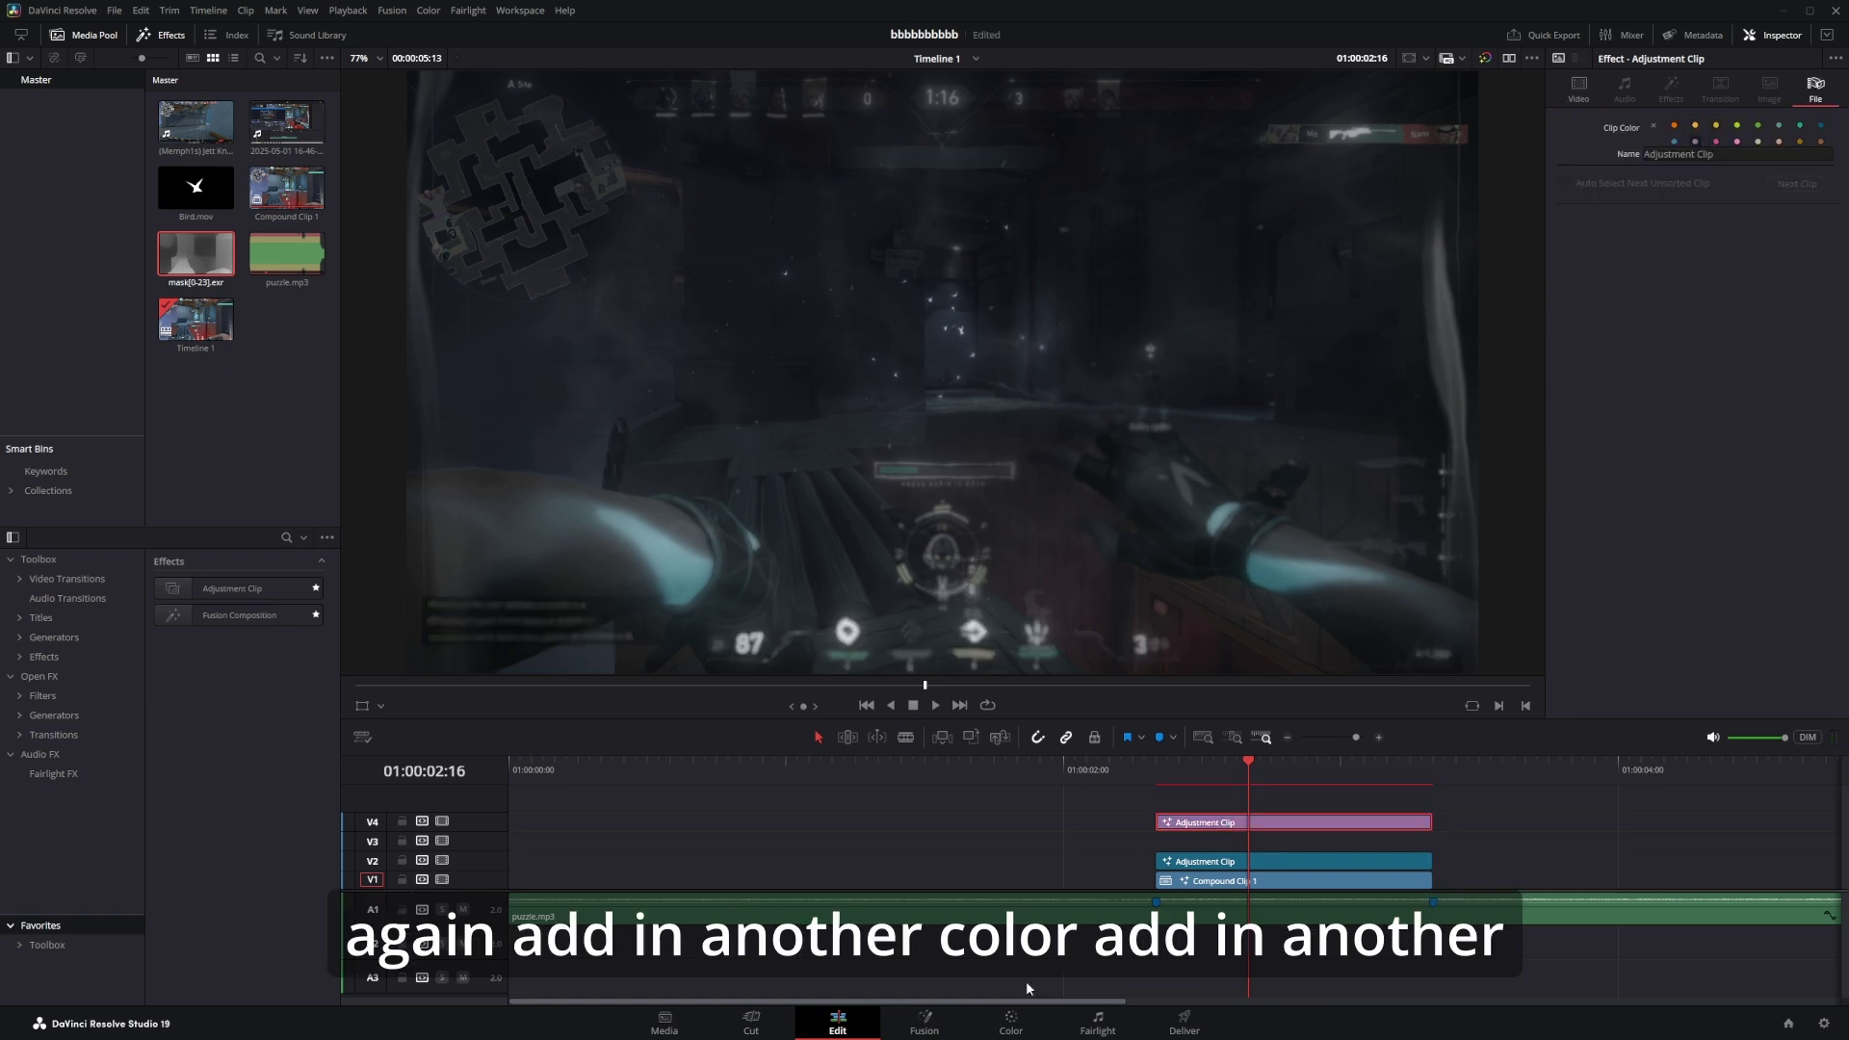
Open the V4 adjustment clip for color grading and shape its custom curve, raising the highlights and slightly lowering the midtones.
{"action": "left_click", "coordinate": [1013, 1024]}
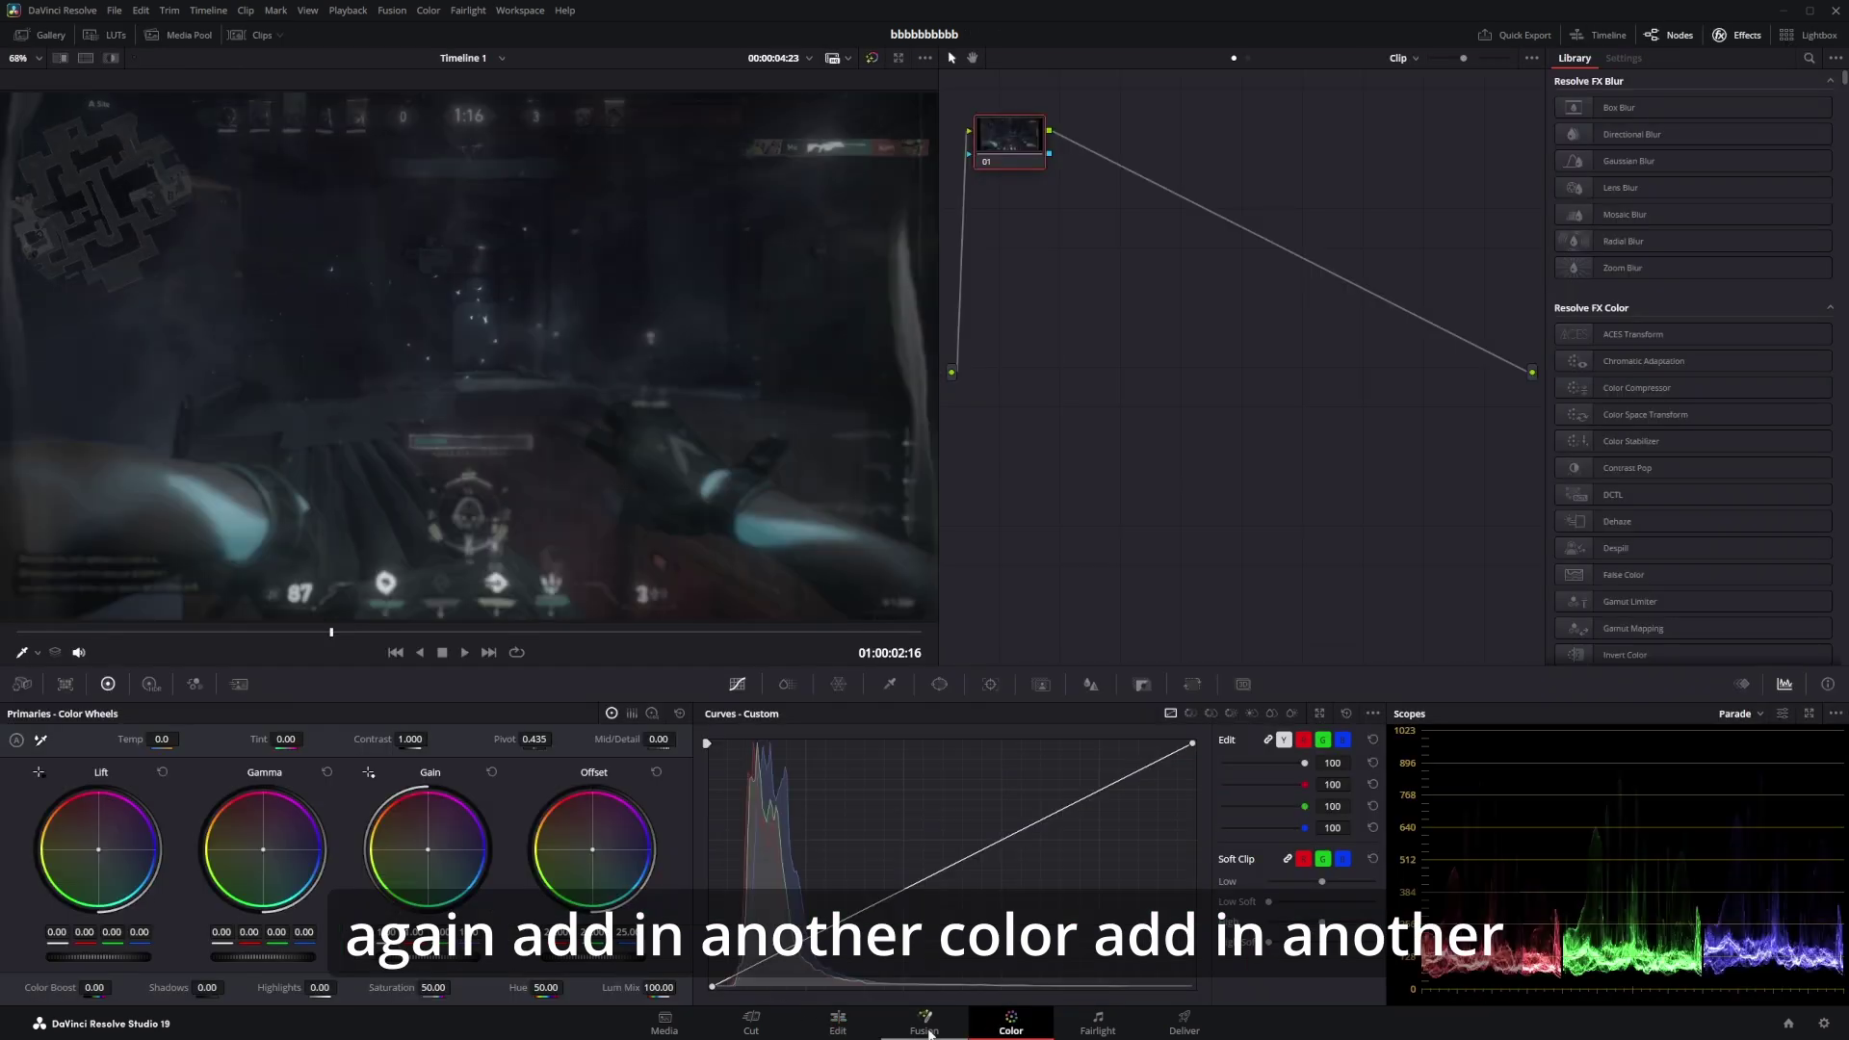
{"action": "left_click", "coordinate": [926, 1026]}
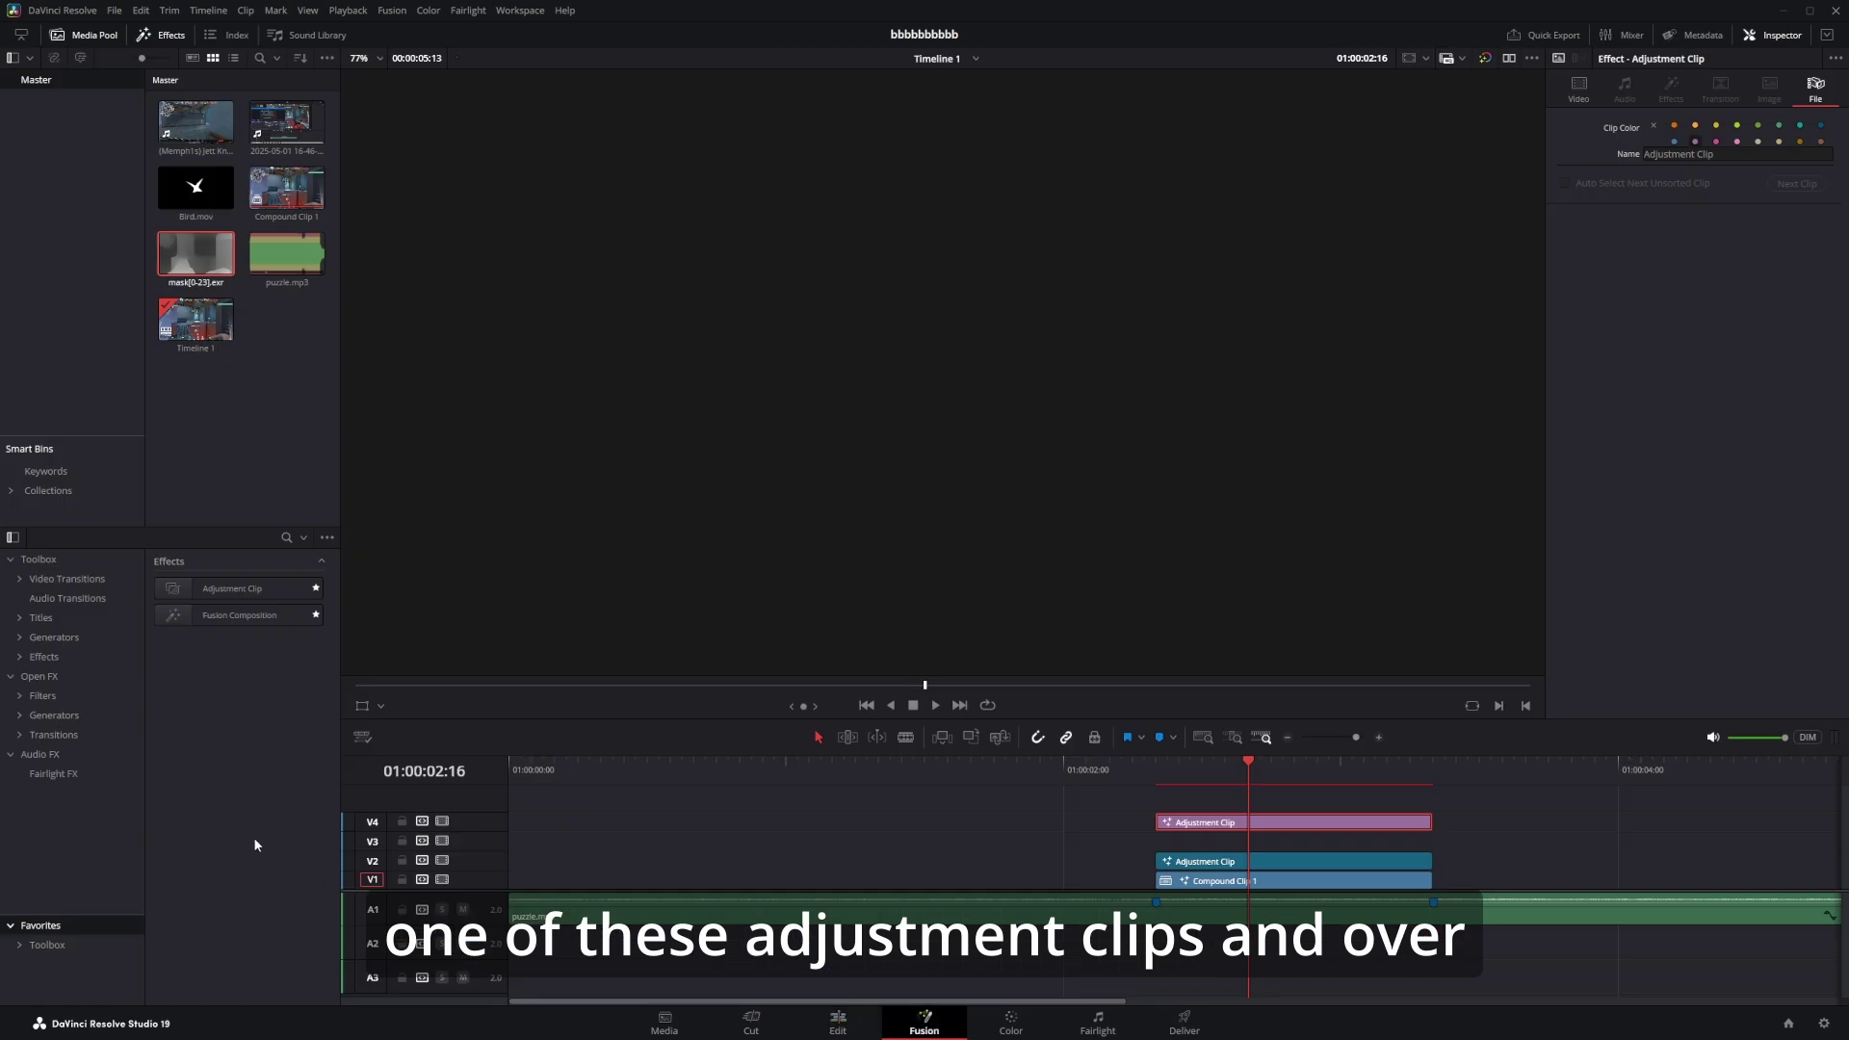
{"action": "left_click", "coordinate": [1009, 1024]}
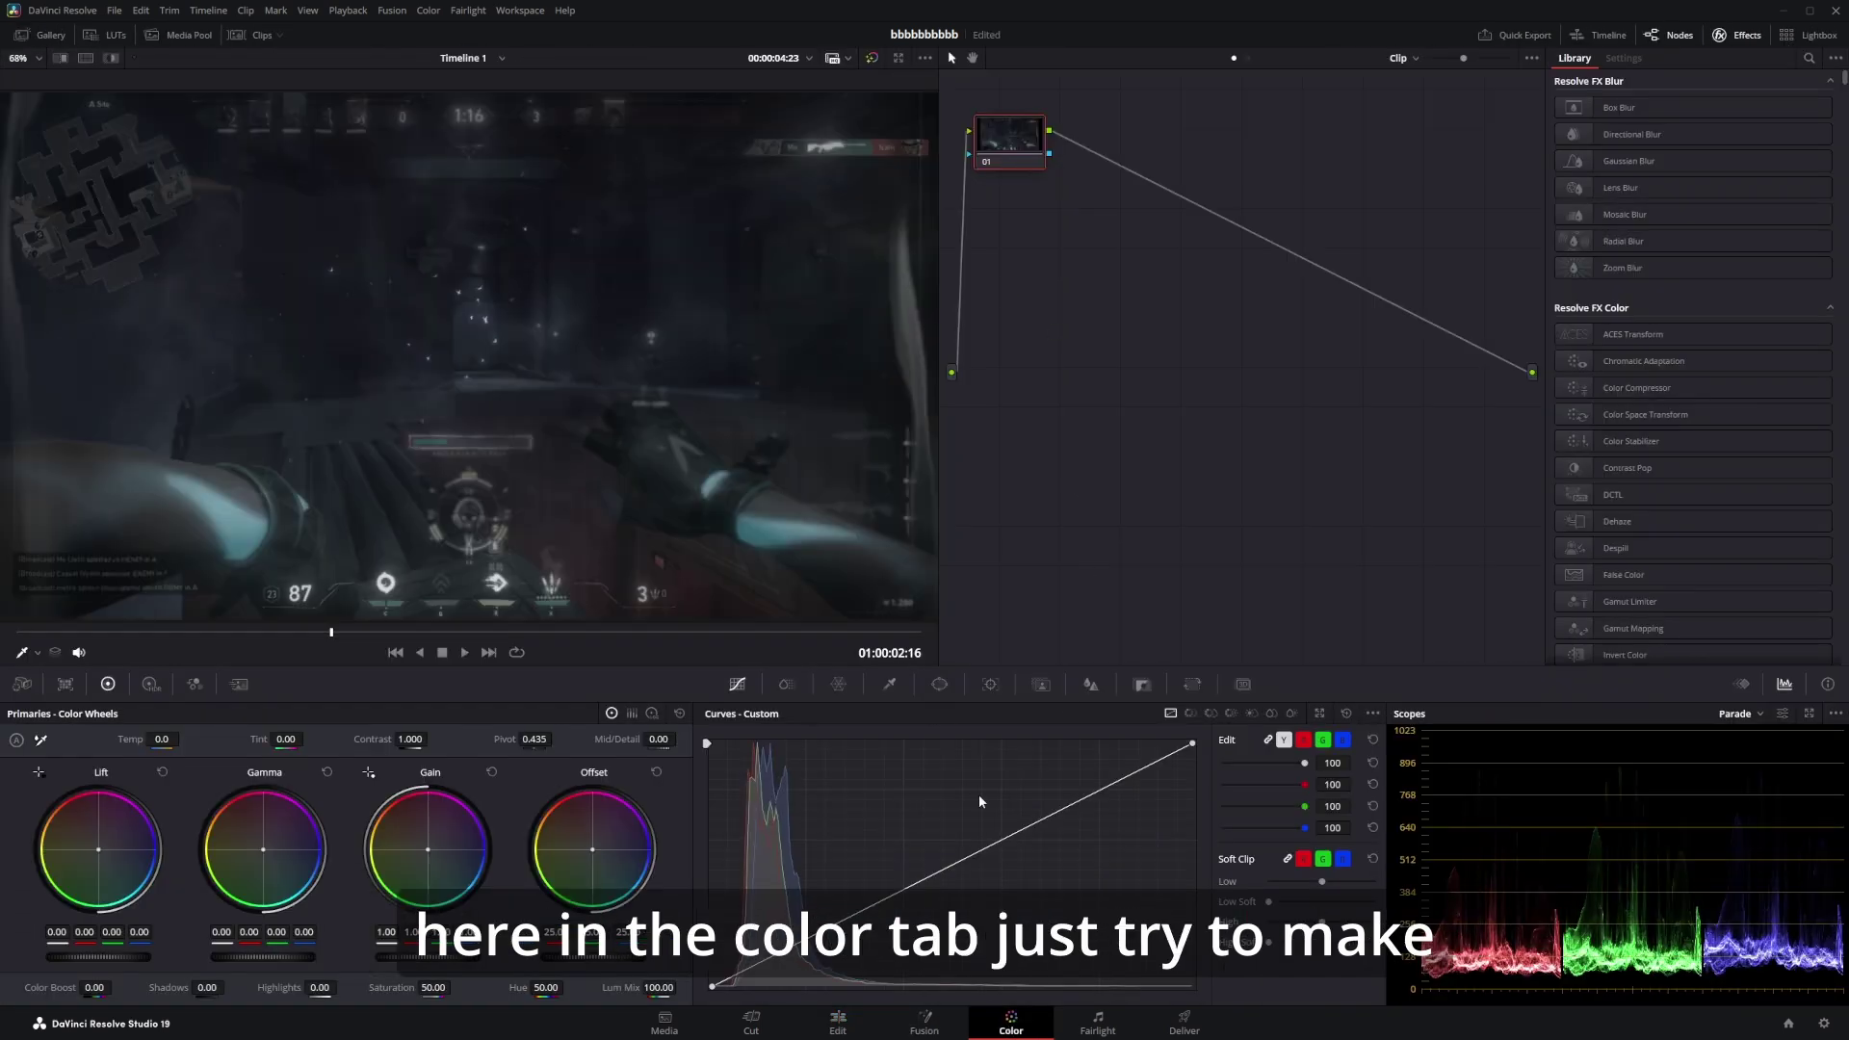
{"action": "left_click_drag", "start_coordinate": [1100, 794], "coordinate": [1094, 777]}
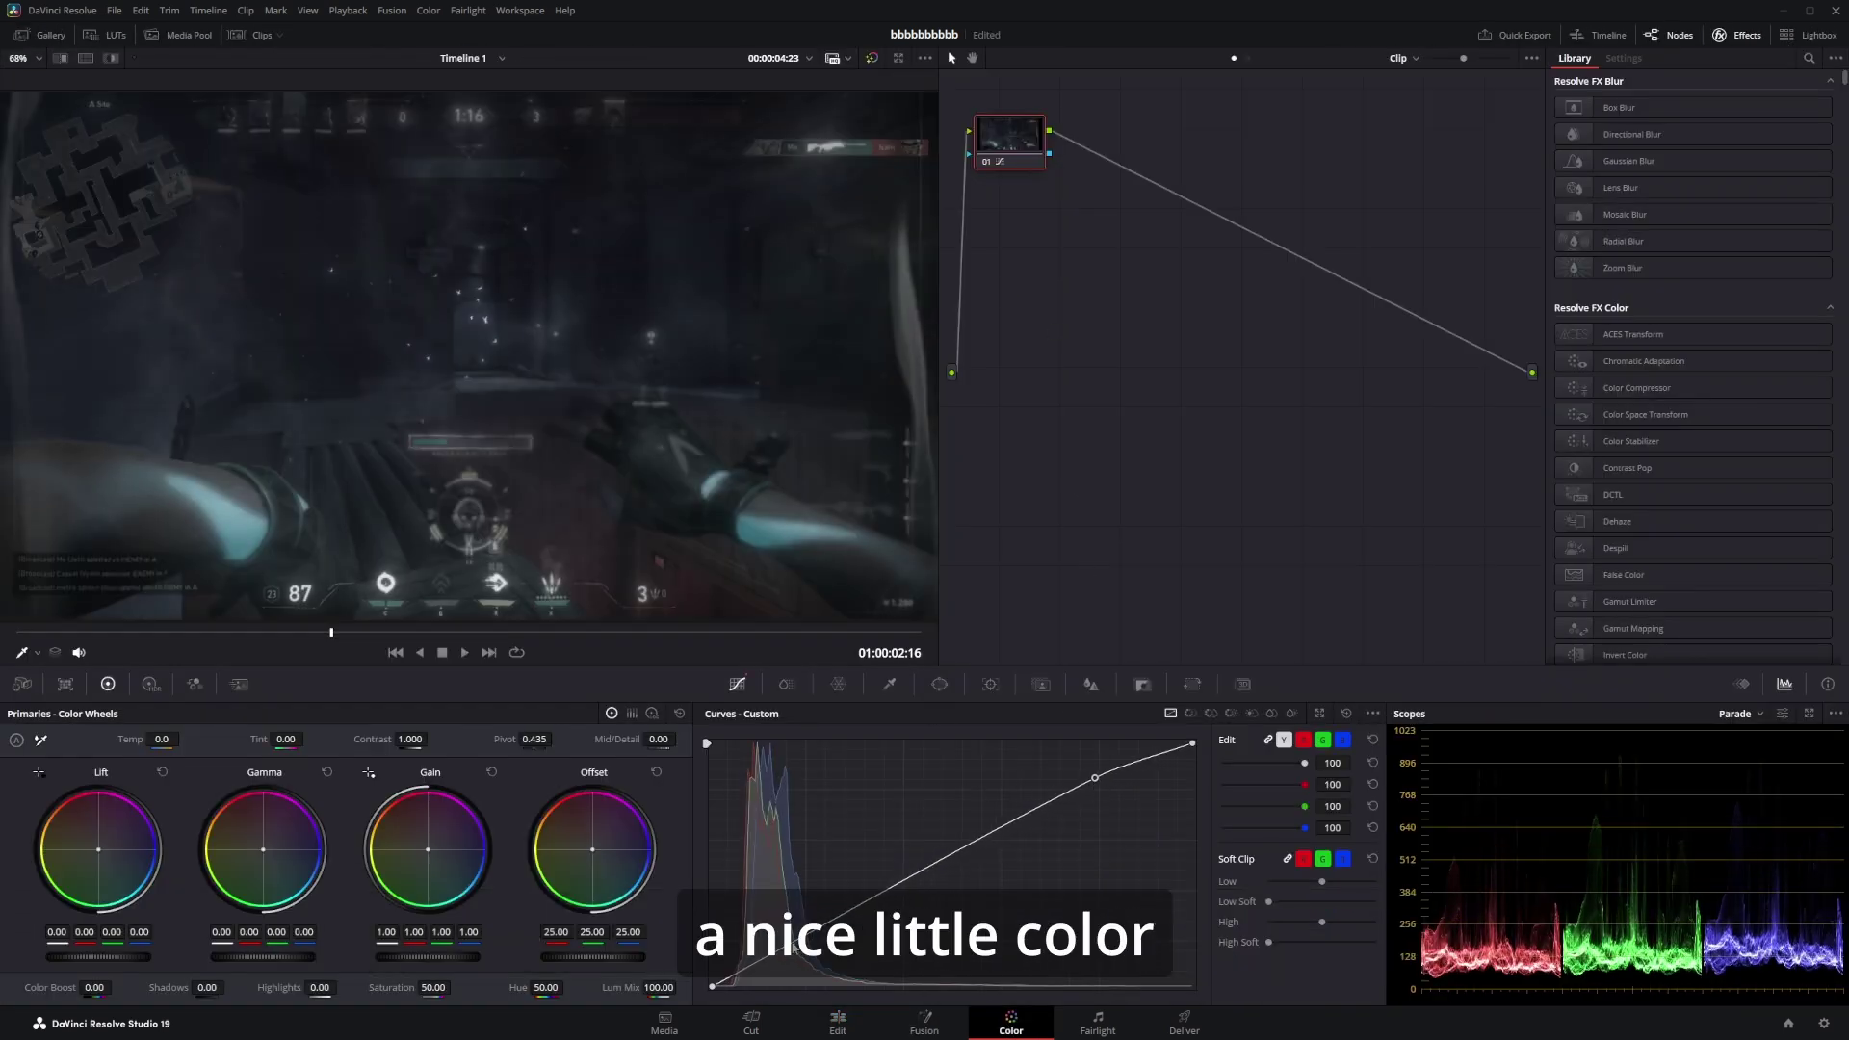
{"action": "left_click_drag", "start_coordinate": [967, 847], "coordinate": [970, 860]}
{"action": "left_click", "coordinate": [801, 945]}
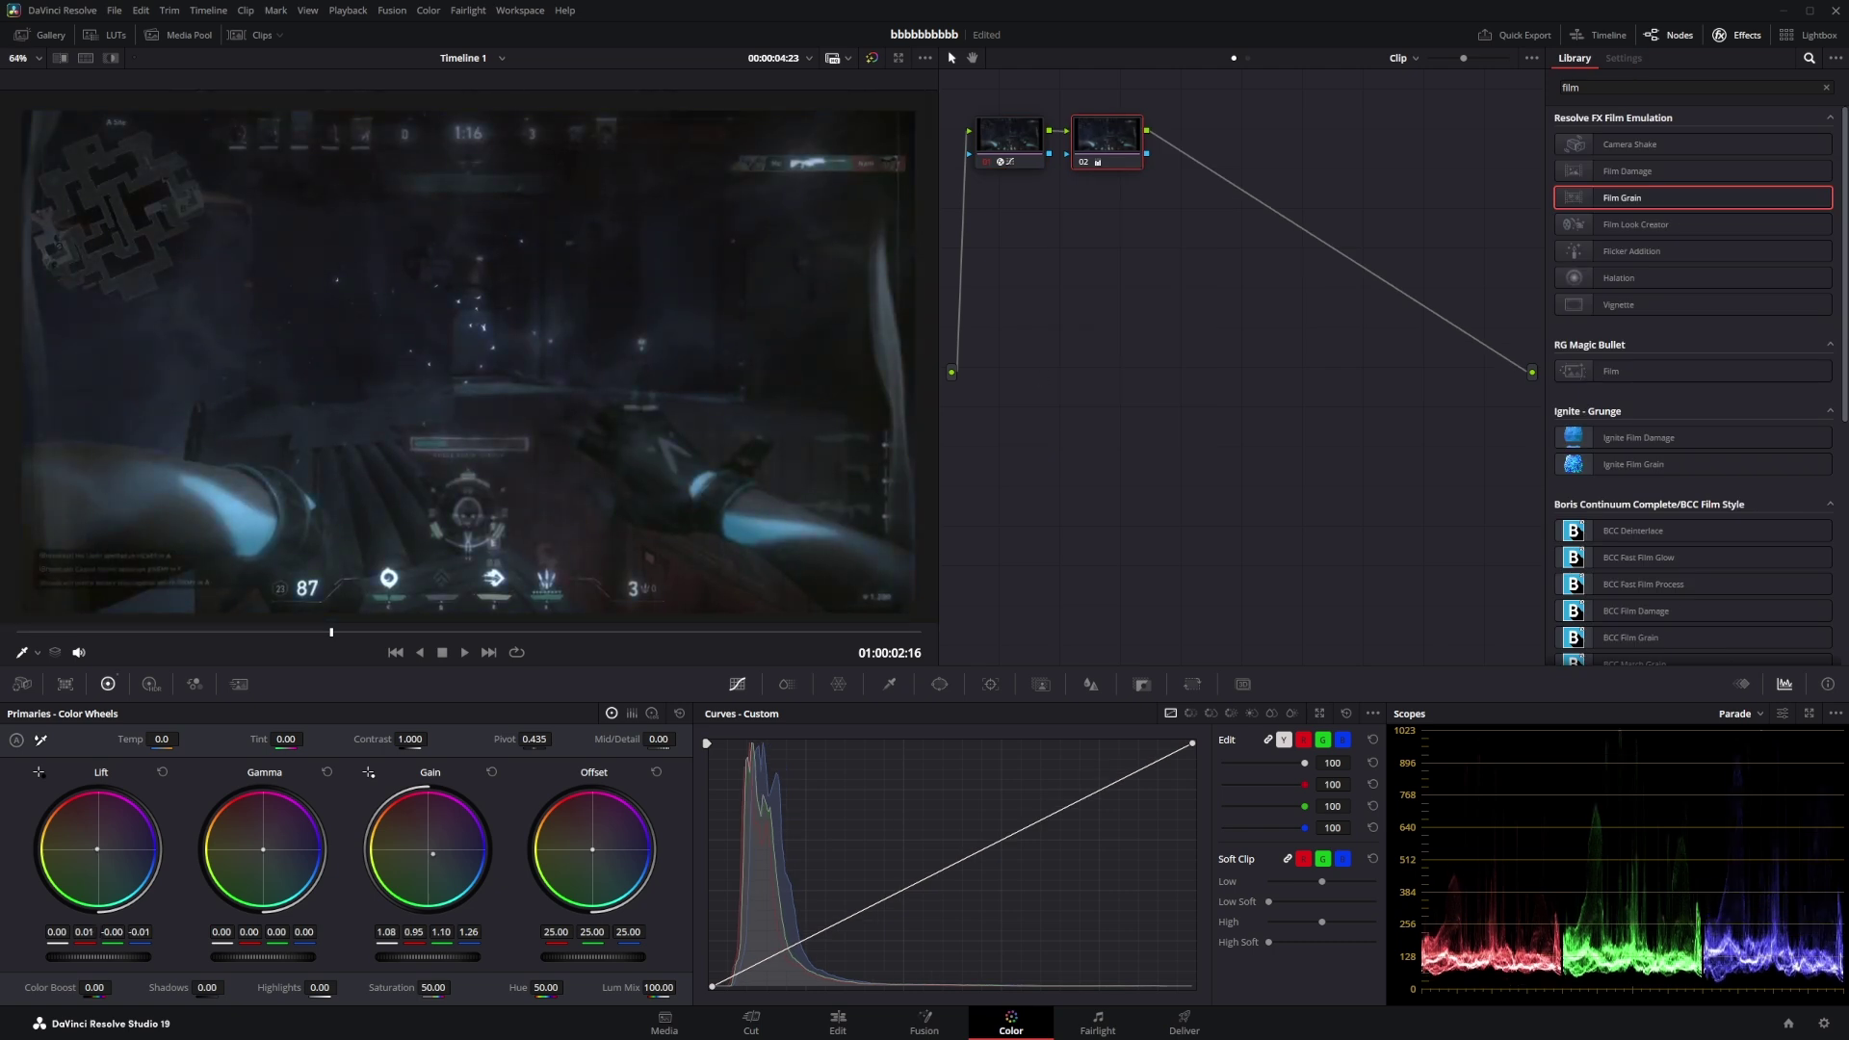
On node 02, reset the Lift and Gain wheels, shift Gamma slightly toward blue and raise Gain to 1.18.
{"action": "left_click", "coordinate": [161, 771]}
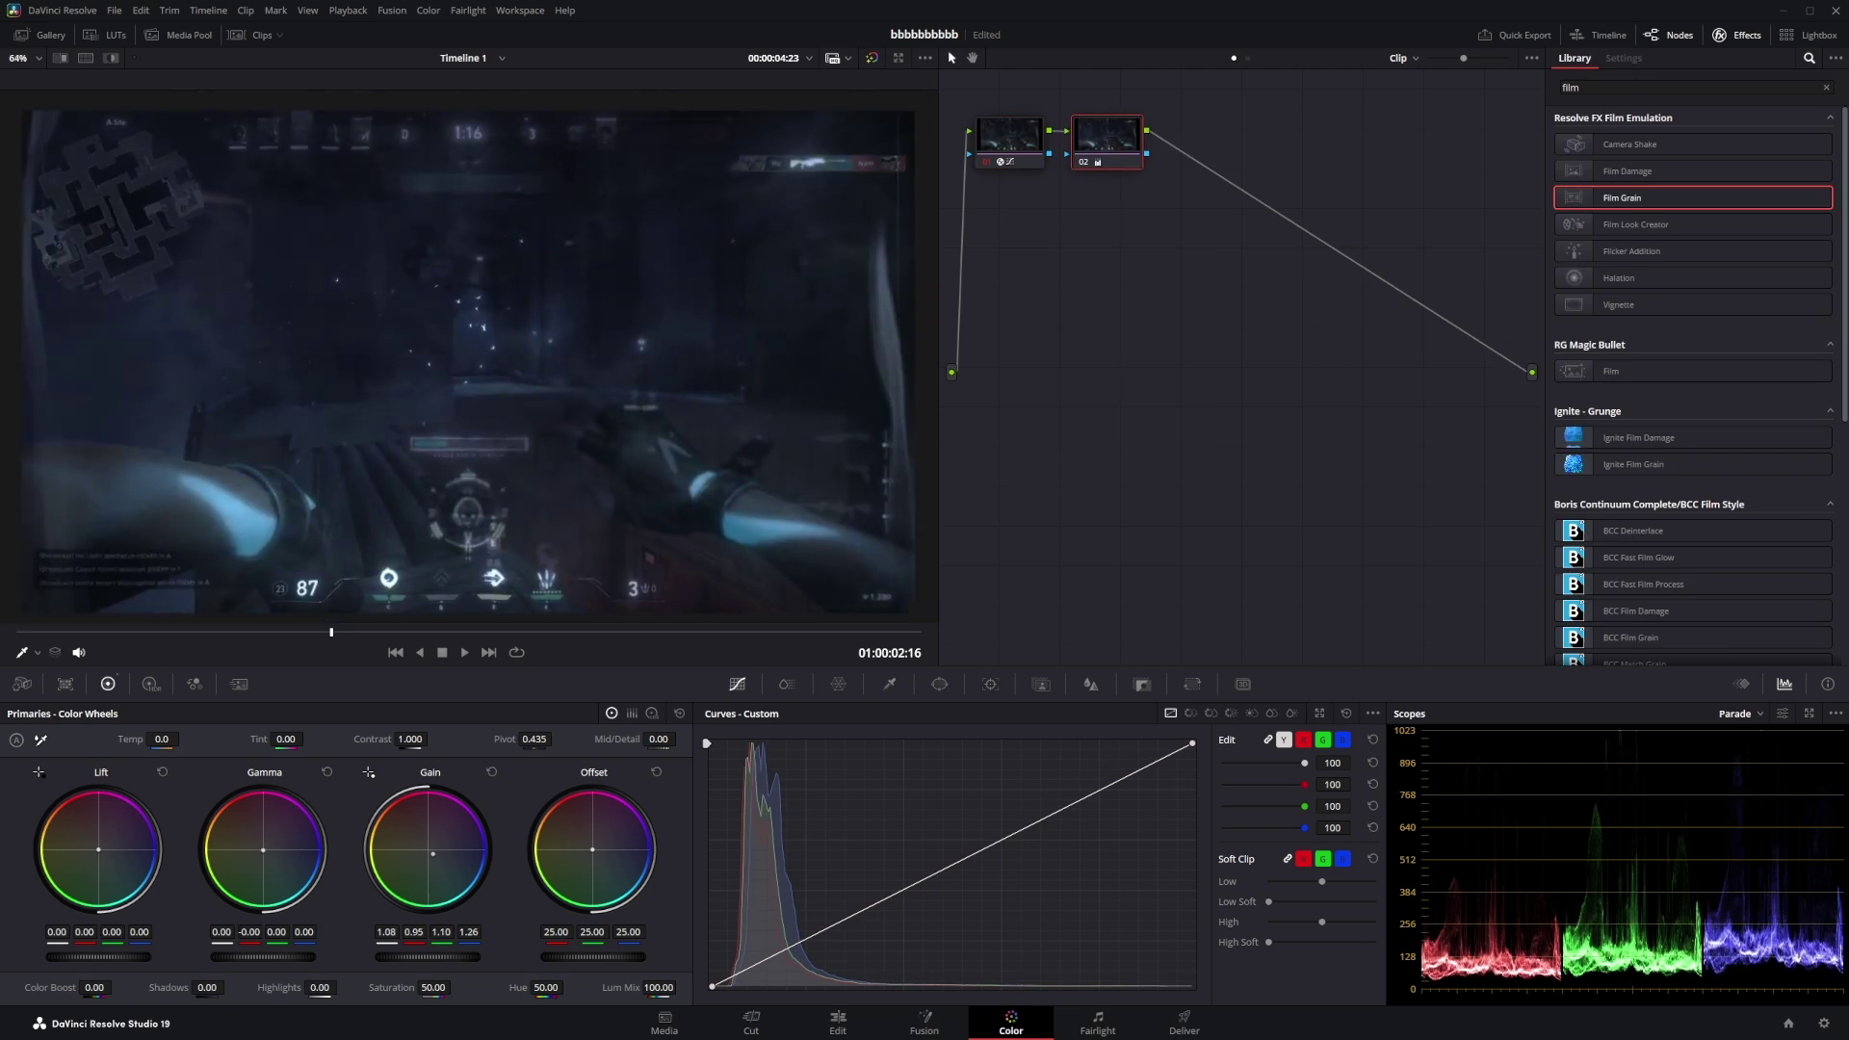
{"action": "left_click", "coordinate": [327, 773]}
{"action": "left_click_drag", "start_coordinate": [262, 849], "coordinate": [267, 854]}
{"action": "left_click", "coordinate": [492, 772]}
{"action": "left_click_drag", "start_coordinate": [427, 956], "coordinate": [462, 956]}
Raise the highlights slightly in node 02's custom curve and fine-tune the Gamma wheel's tint.
{"action": "left_click_drag", "start_coordinate": [1114, 783], "coordinate": [1114, 776]}
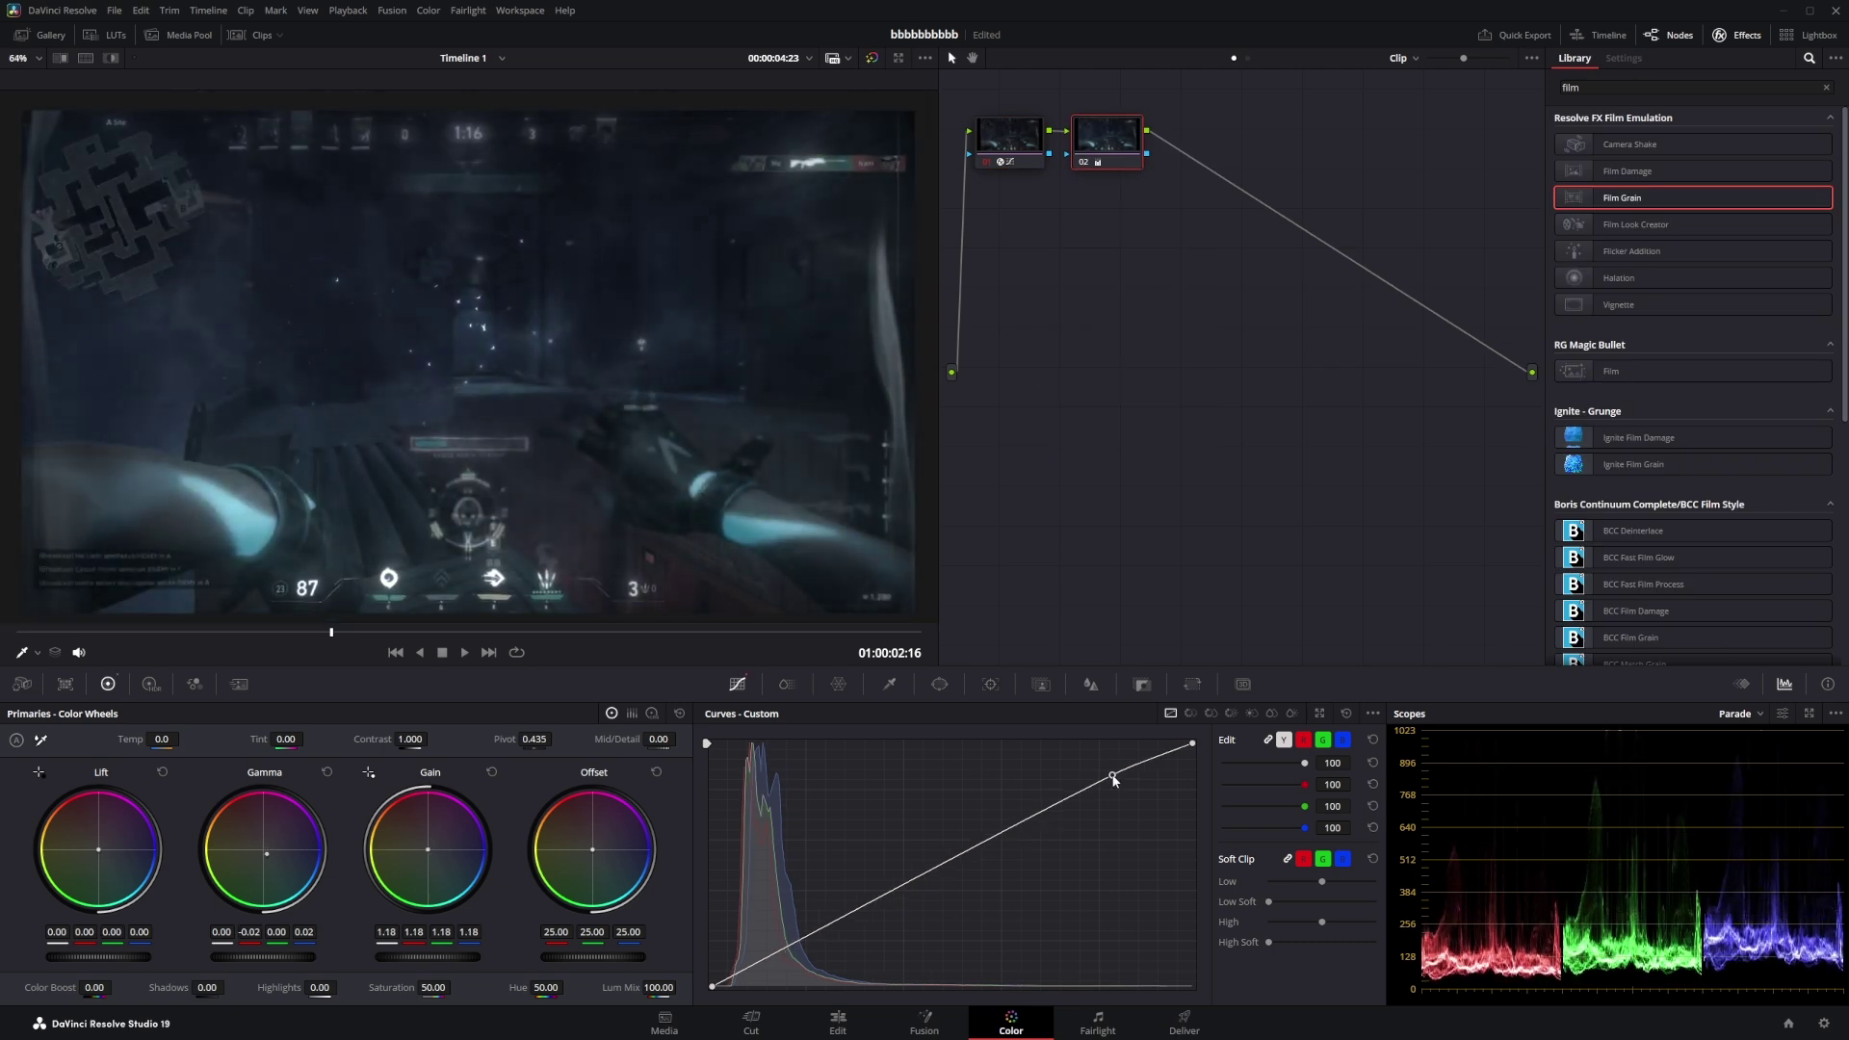
{"action": "left_click_drag", "start_coordinate": [1114, 776], "coordinate": [1116, 776]}
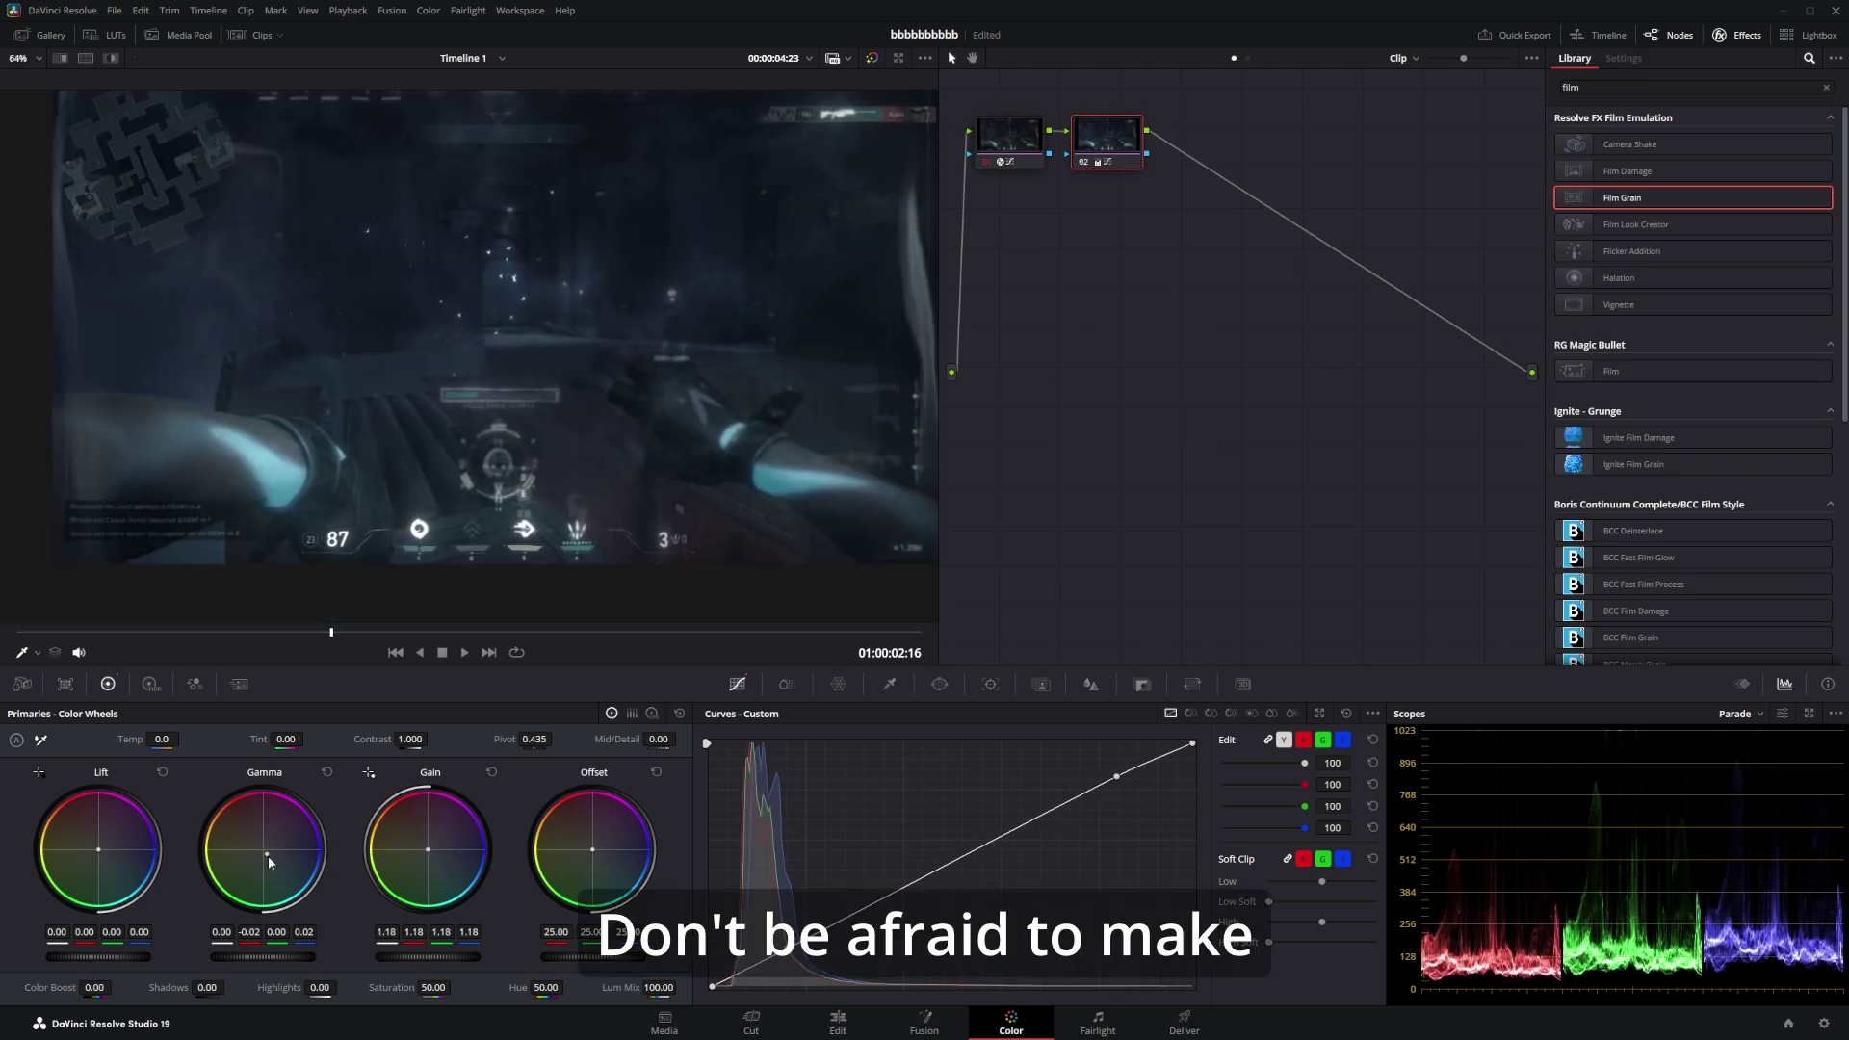
{"action": "left_click_drag", "start_coordinate": [269, 863], "coordinate": [271, 864]}
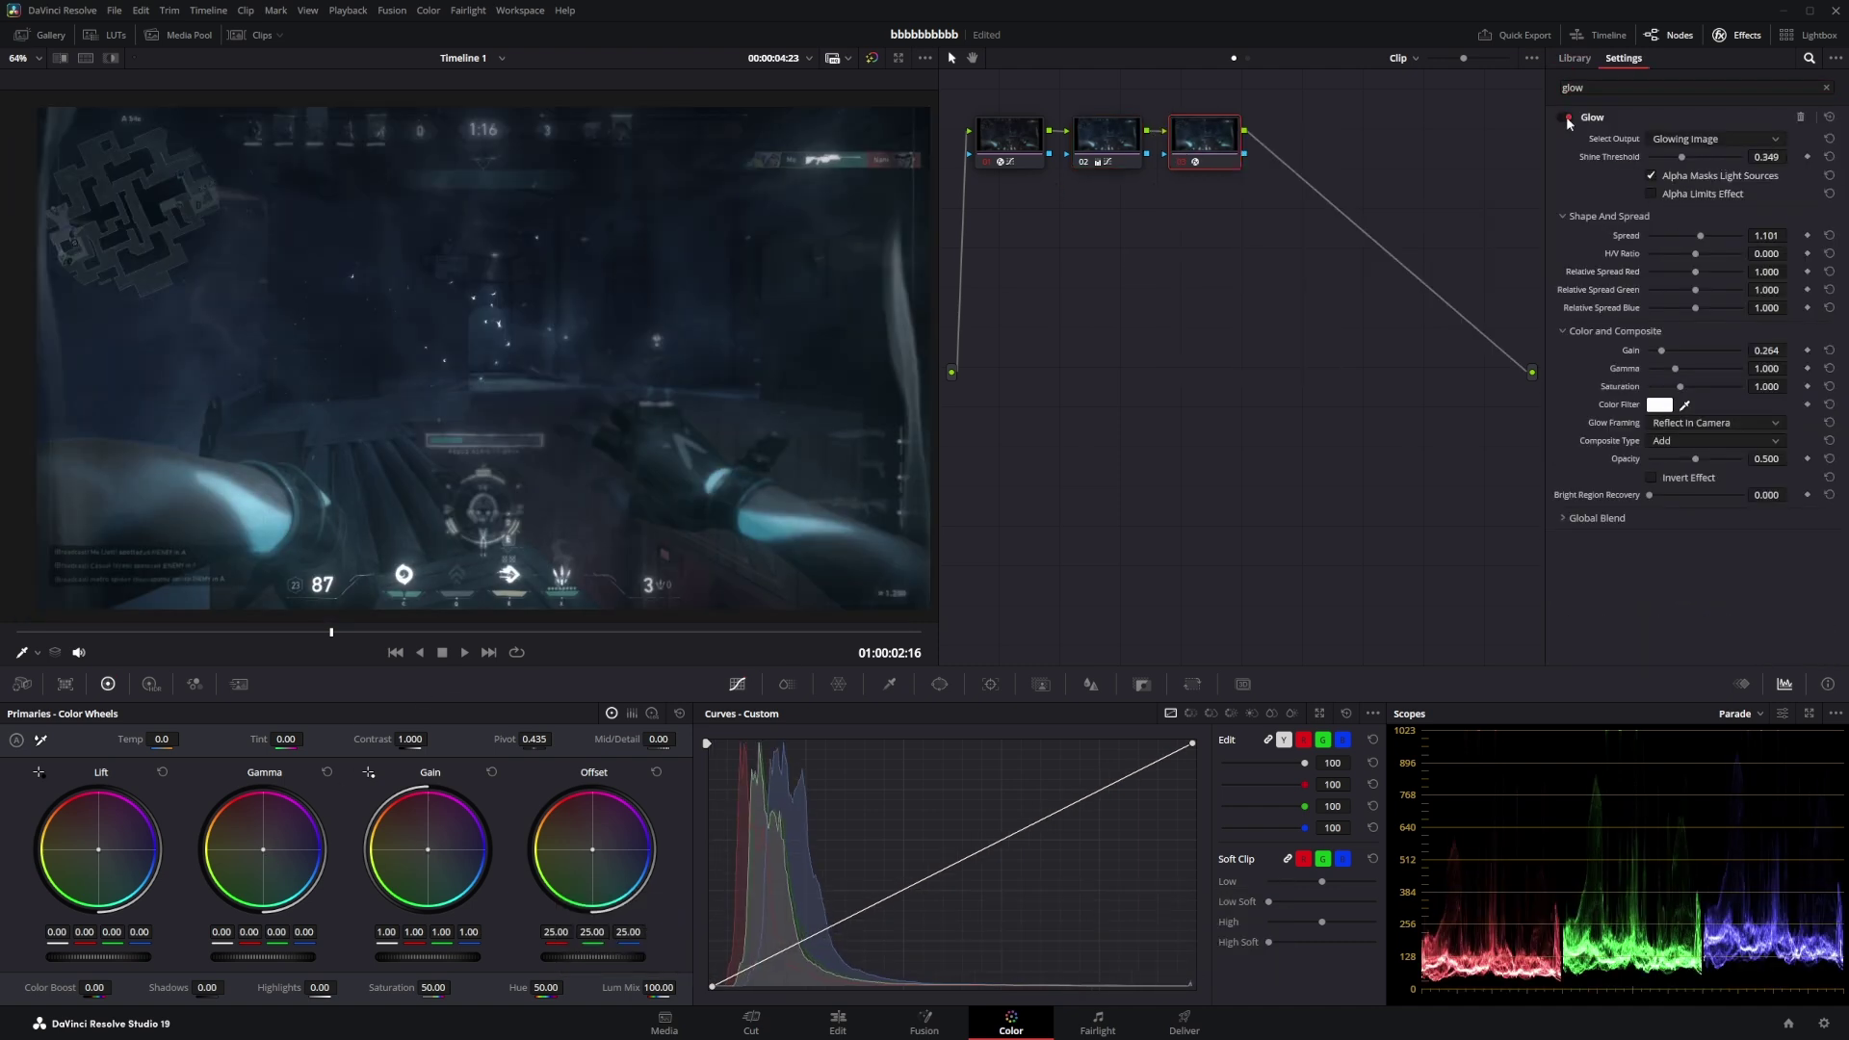
Add a serial node after the Glow node, apply Lens Reflections to it and preview the grade at 01:00:02:20.
{"action": "right_click", "coordinate": [1206, 157]}
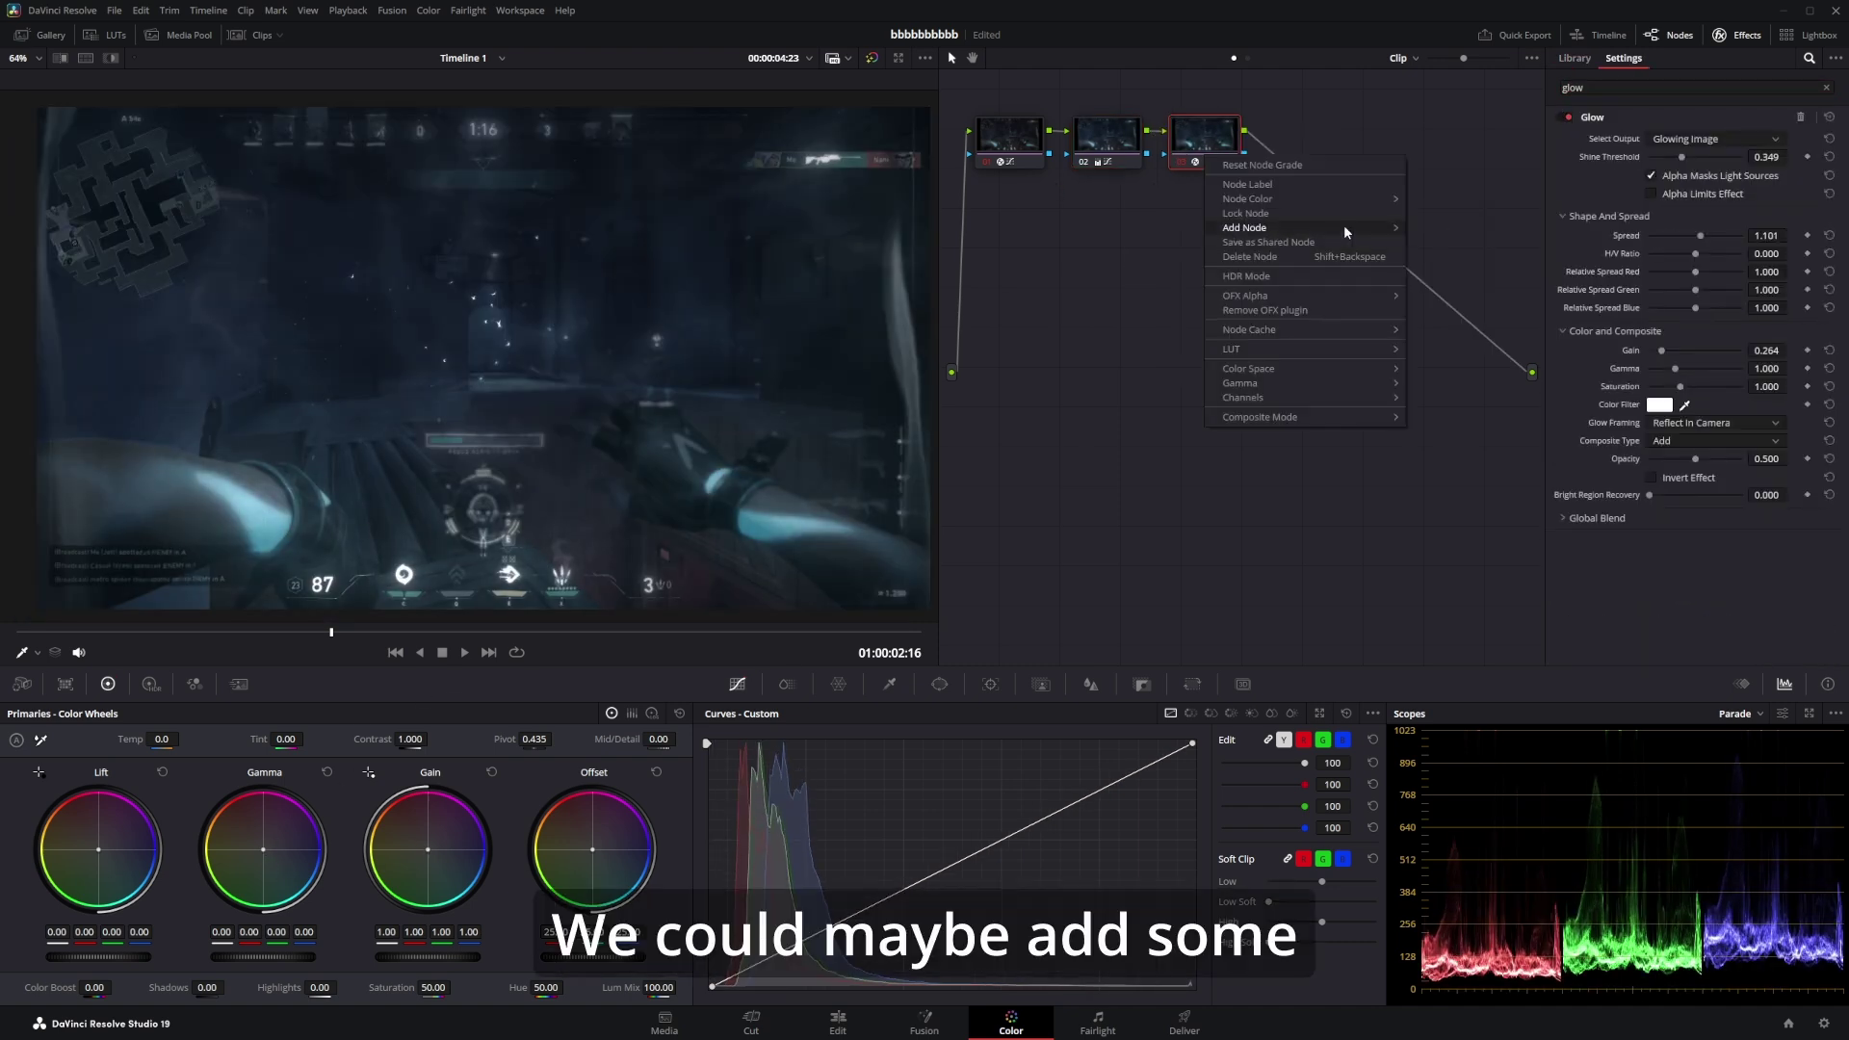
{"action": "left_click", "coordinate": [1444, 228]}
{"action": "left_click", "coordinate": [1600, 88]}
{"action": "key", "text": "BackSpace"}
{"action": "key", "text": "BackSpace"}
{"action": "key", "text": "BackSpace"}
{"action": "key", "text": "BackSpace"}
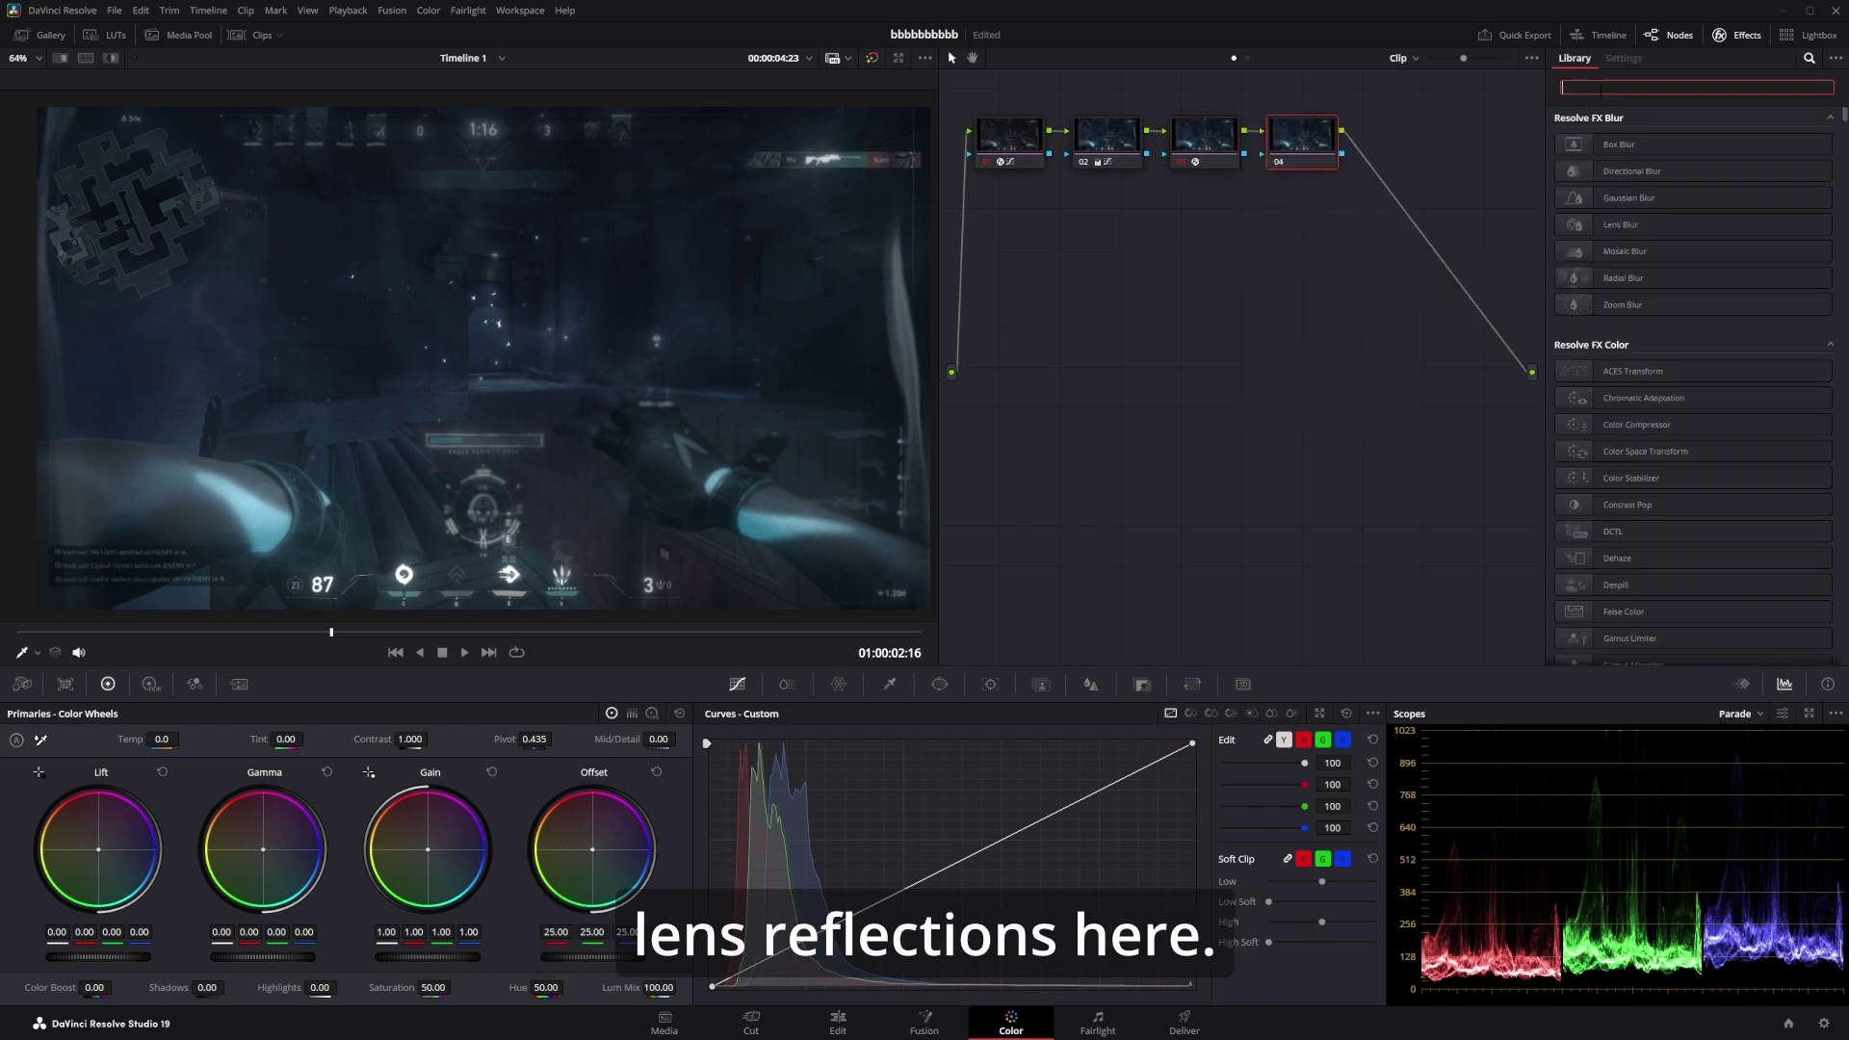
{"action": "type", "text": "lens"}
{"action": "left_click_drag", "start_coordinate": [1637, 237], "coordinate": [489, 629]}
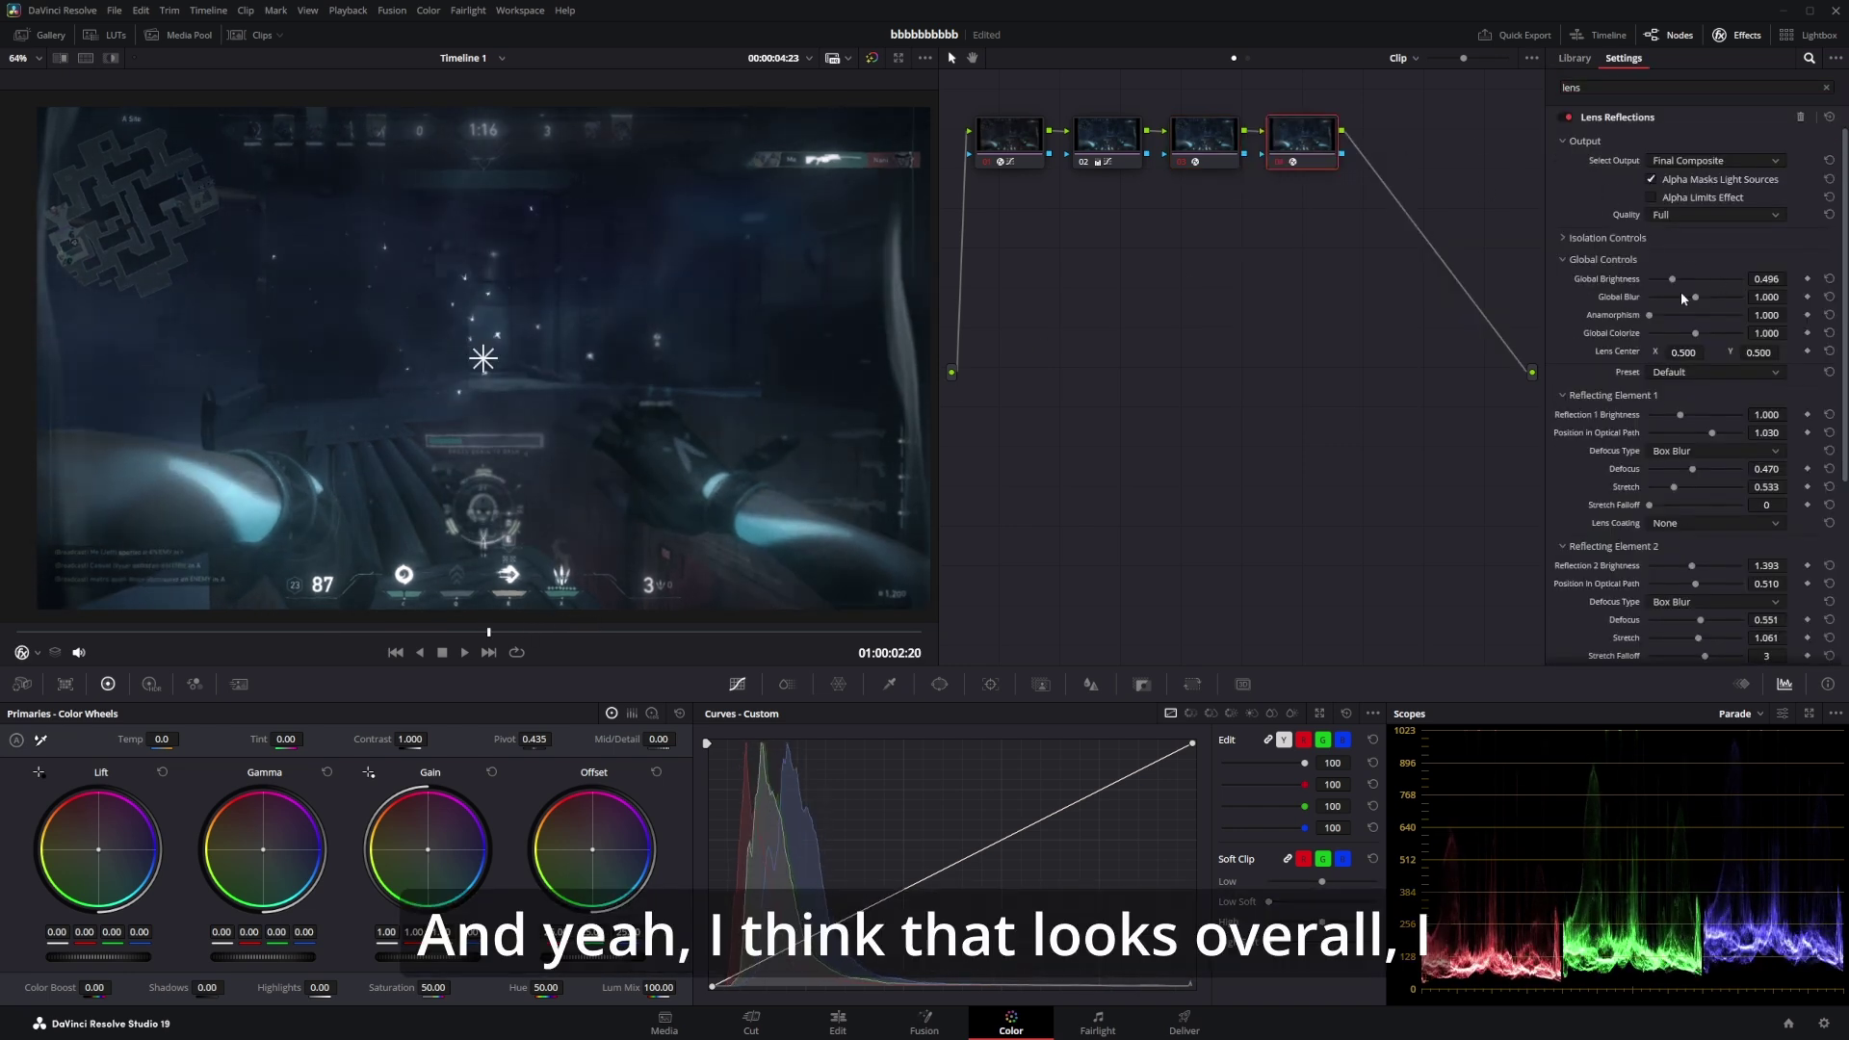
Lower the Global Brightness of Lens Reflections slightly and go back through the Glow node to node 02.
{"action": "left_click_drag", "start_coordinate": [1672, 282], "coordinate": [1670, 283]}
{"action": "left_click", "coordinate": [1189, 159]}
{"action": "left_click", "coordinate": [1109, 144]}
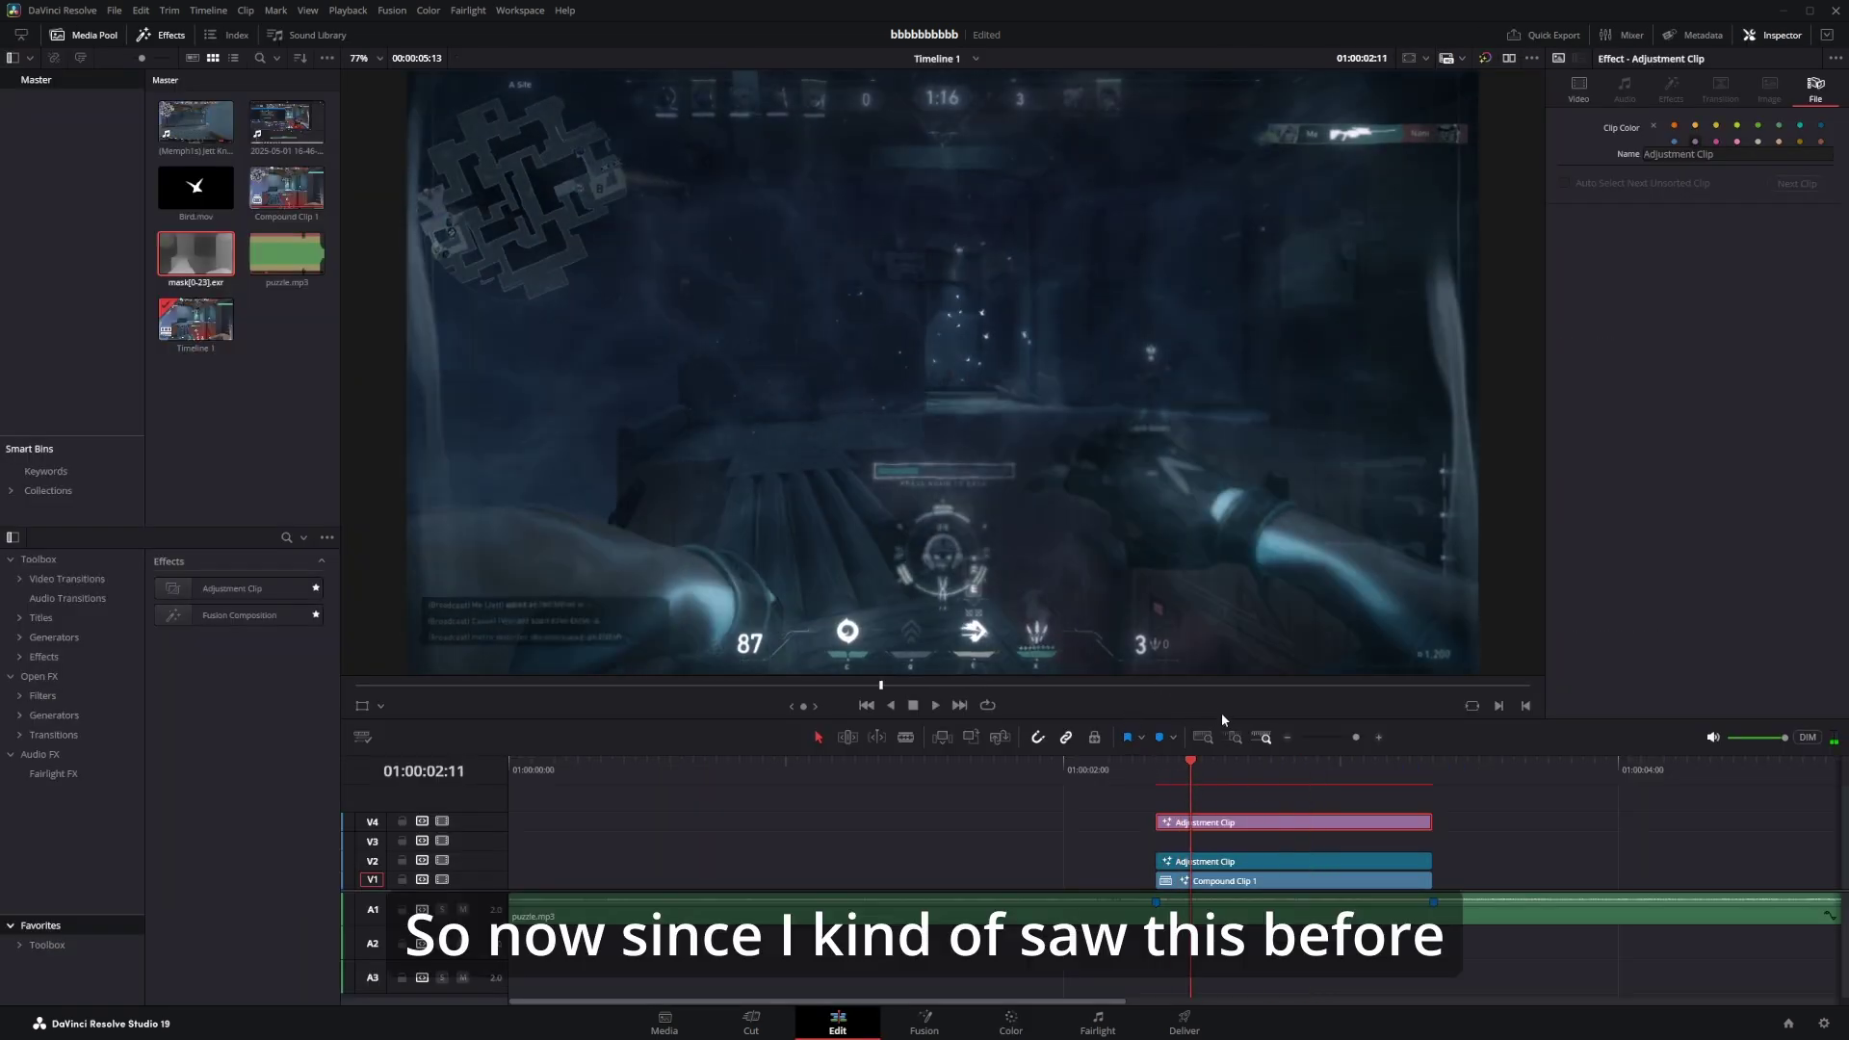
Move the purple grading adjustment clip from V4 up to V6.
{"action": "left_click_drag", "start_coordinate": [1240, 821], "coordinate": [1217, 787]}
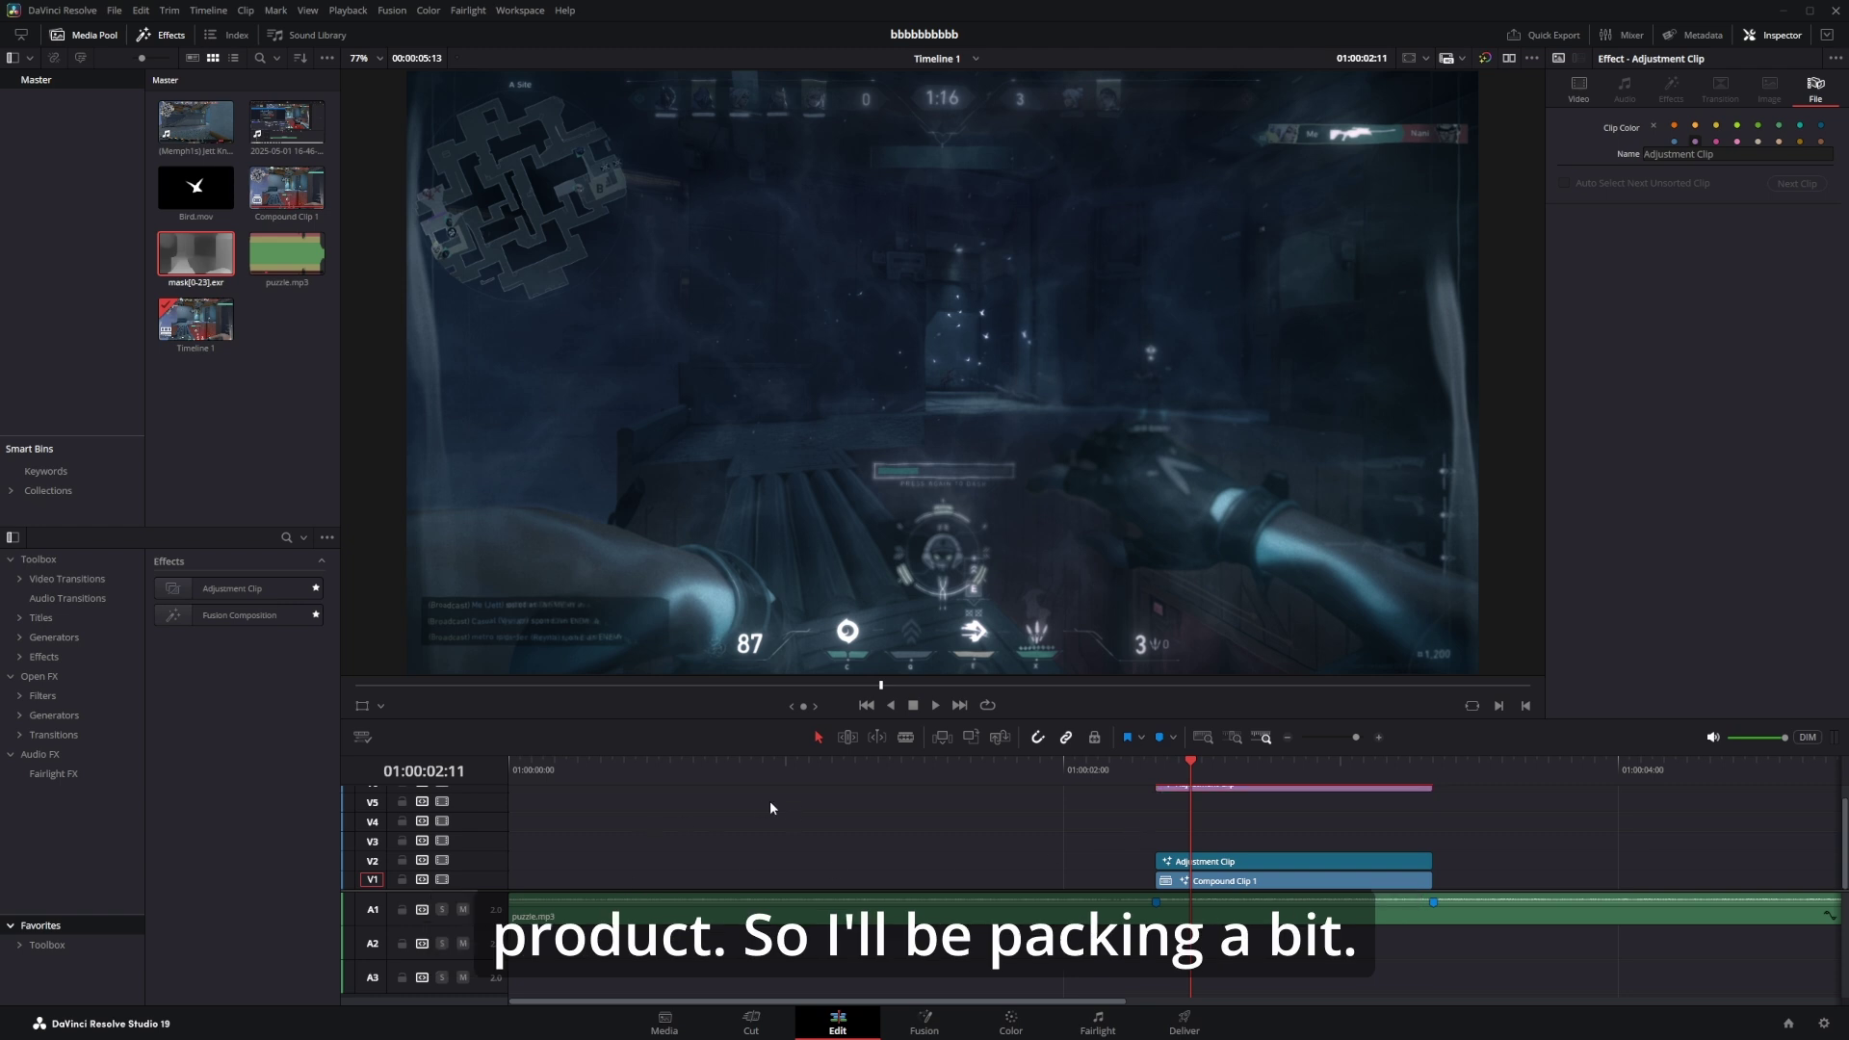
Review the finished timeline full screen on the Deliver page, and inspect the start of the effect on the Edit page.
{"action": "key", "text": "shift+8"}
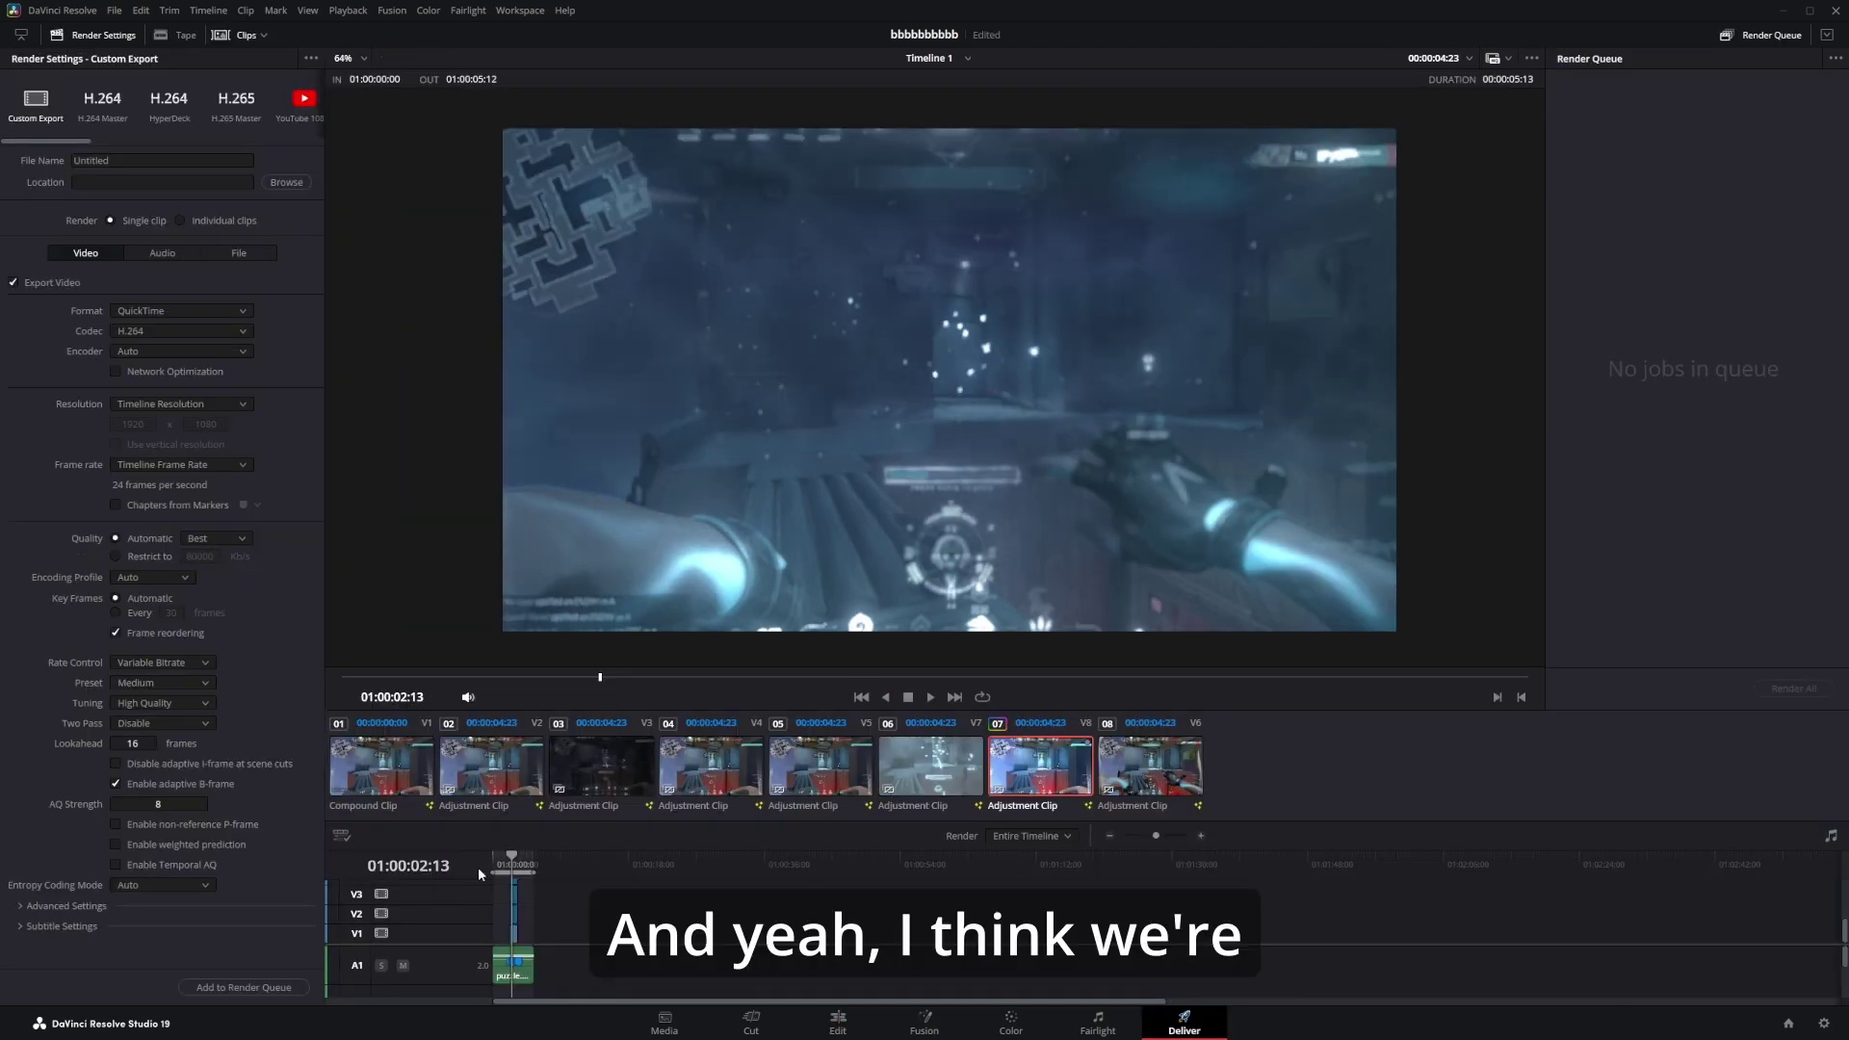
{"action": "left_click_drag", "start_coordinate": [506, 864], "coordinate": [493, 865]}
{"action": "left_click", "coordinate": [930, 701]}
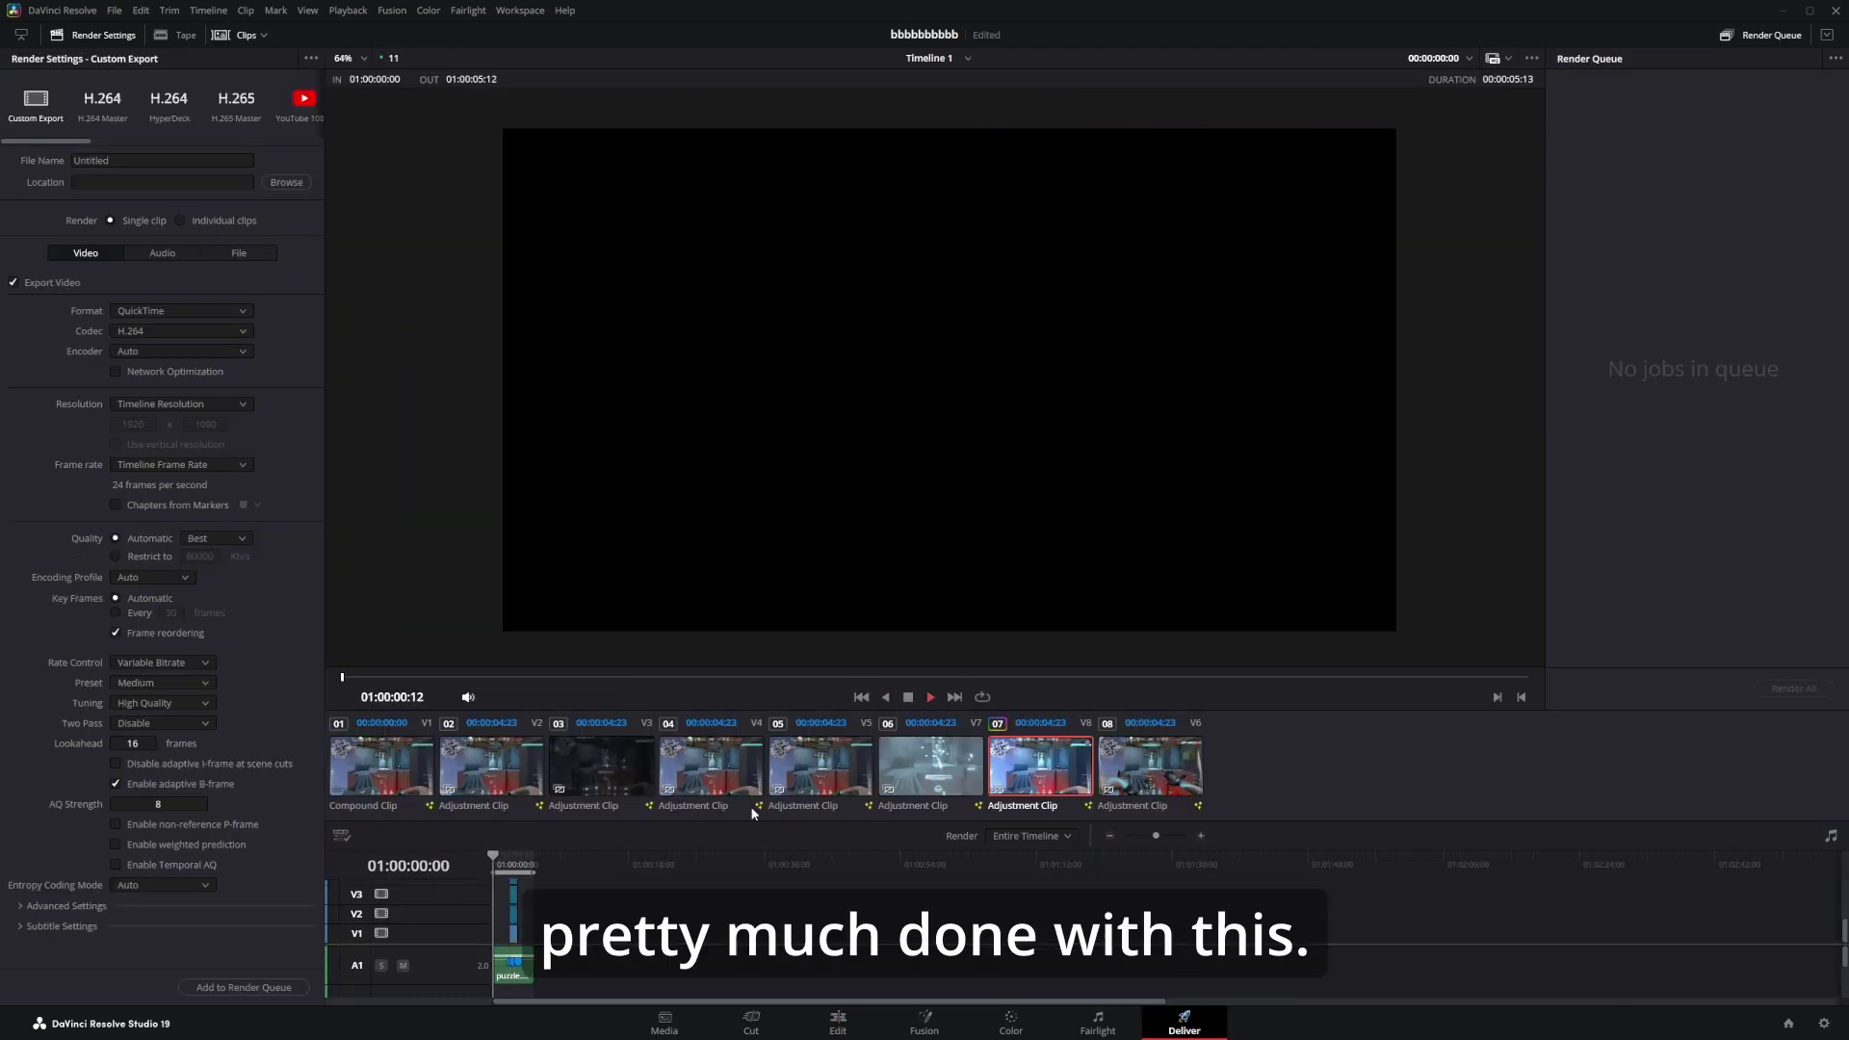
{"action": "key", "text": "ctrl+f"}
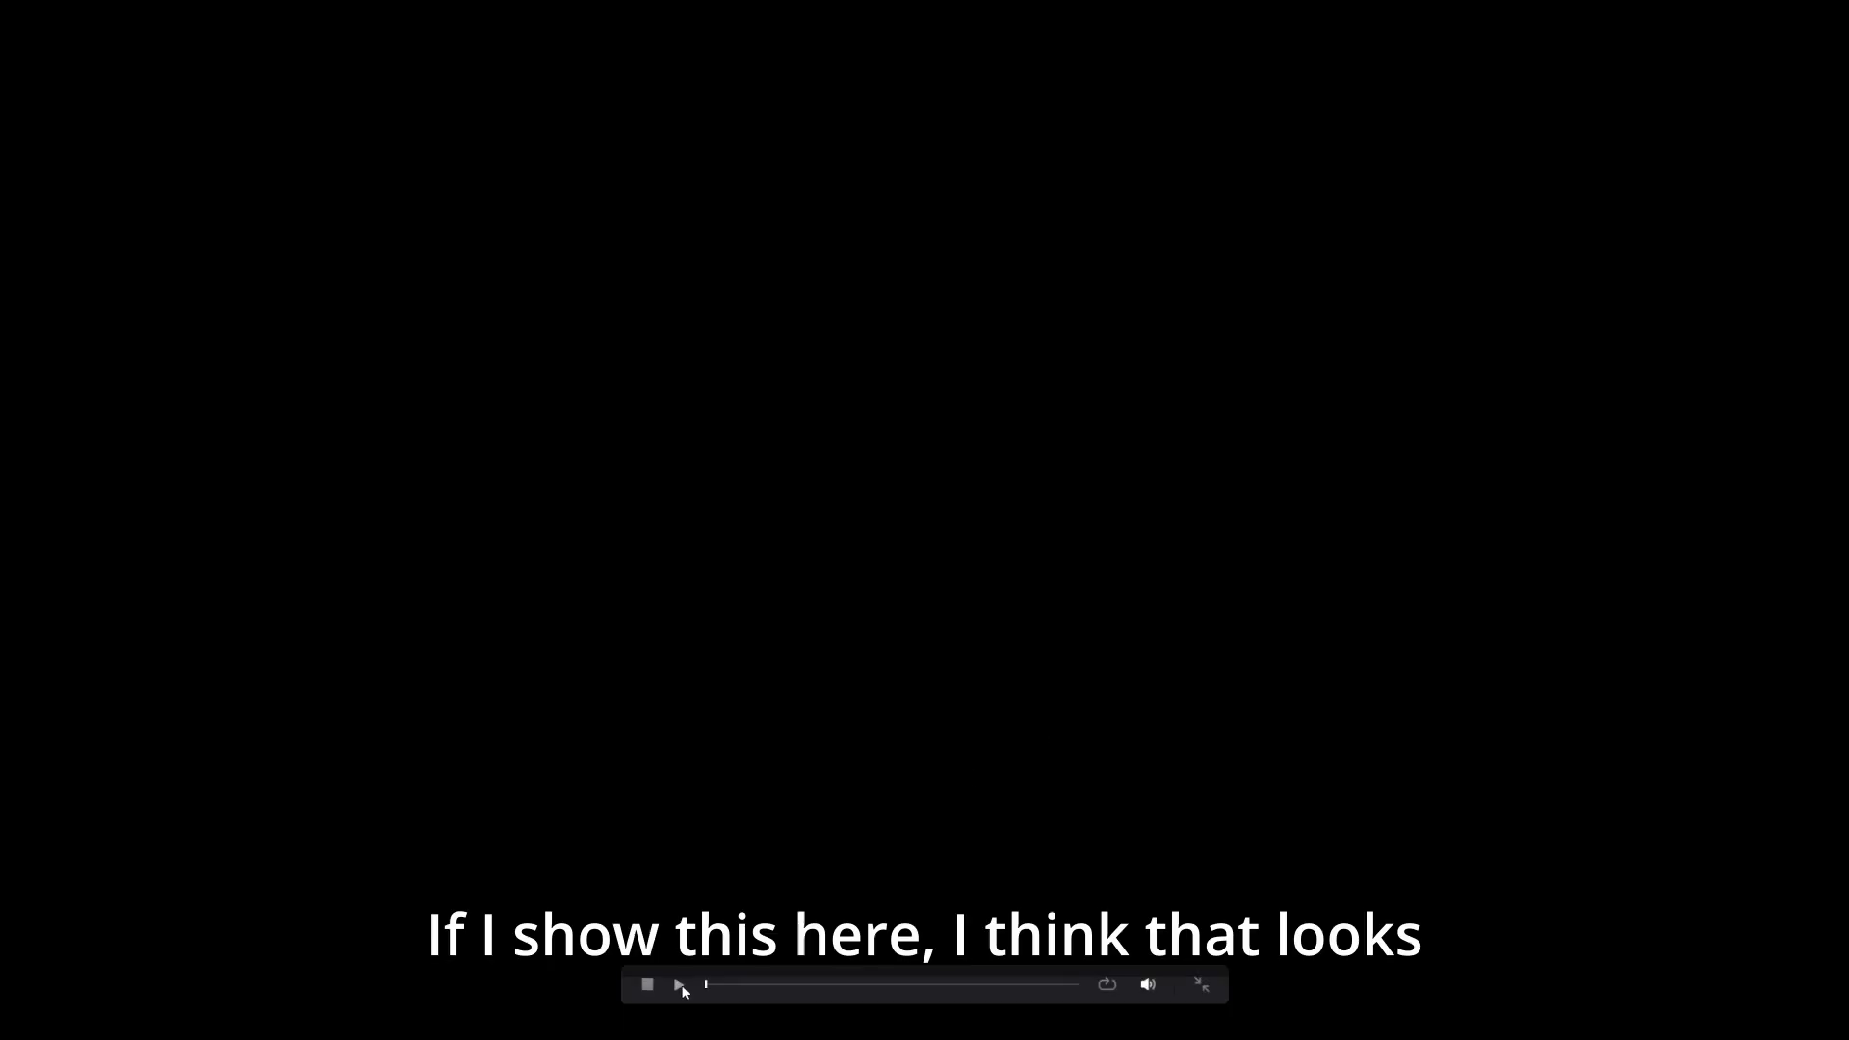
{"action": "left_click", "coordinate": [680, 985]}
{"action": "key", "text": "Escape"}
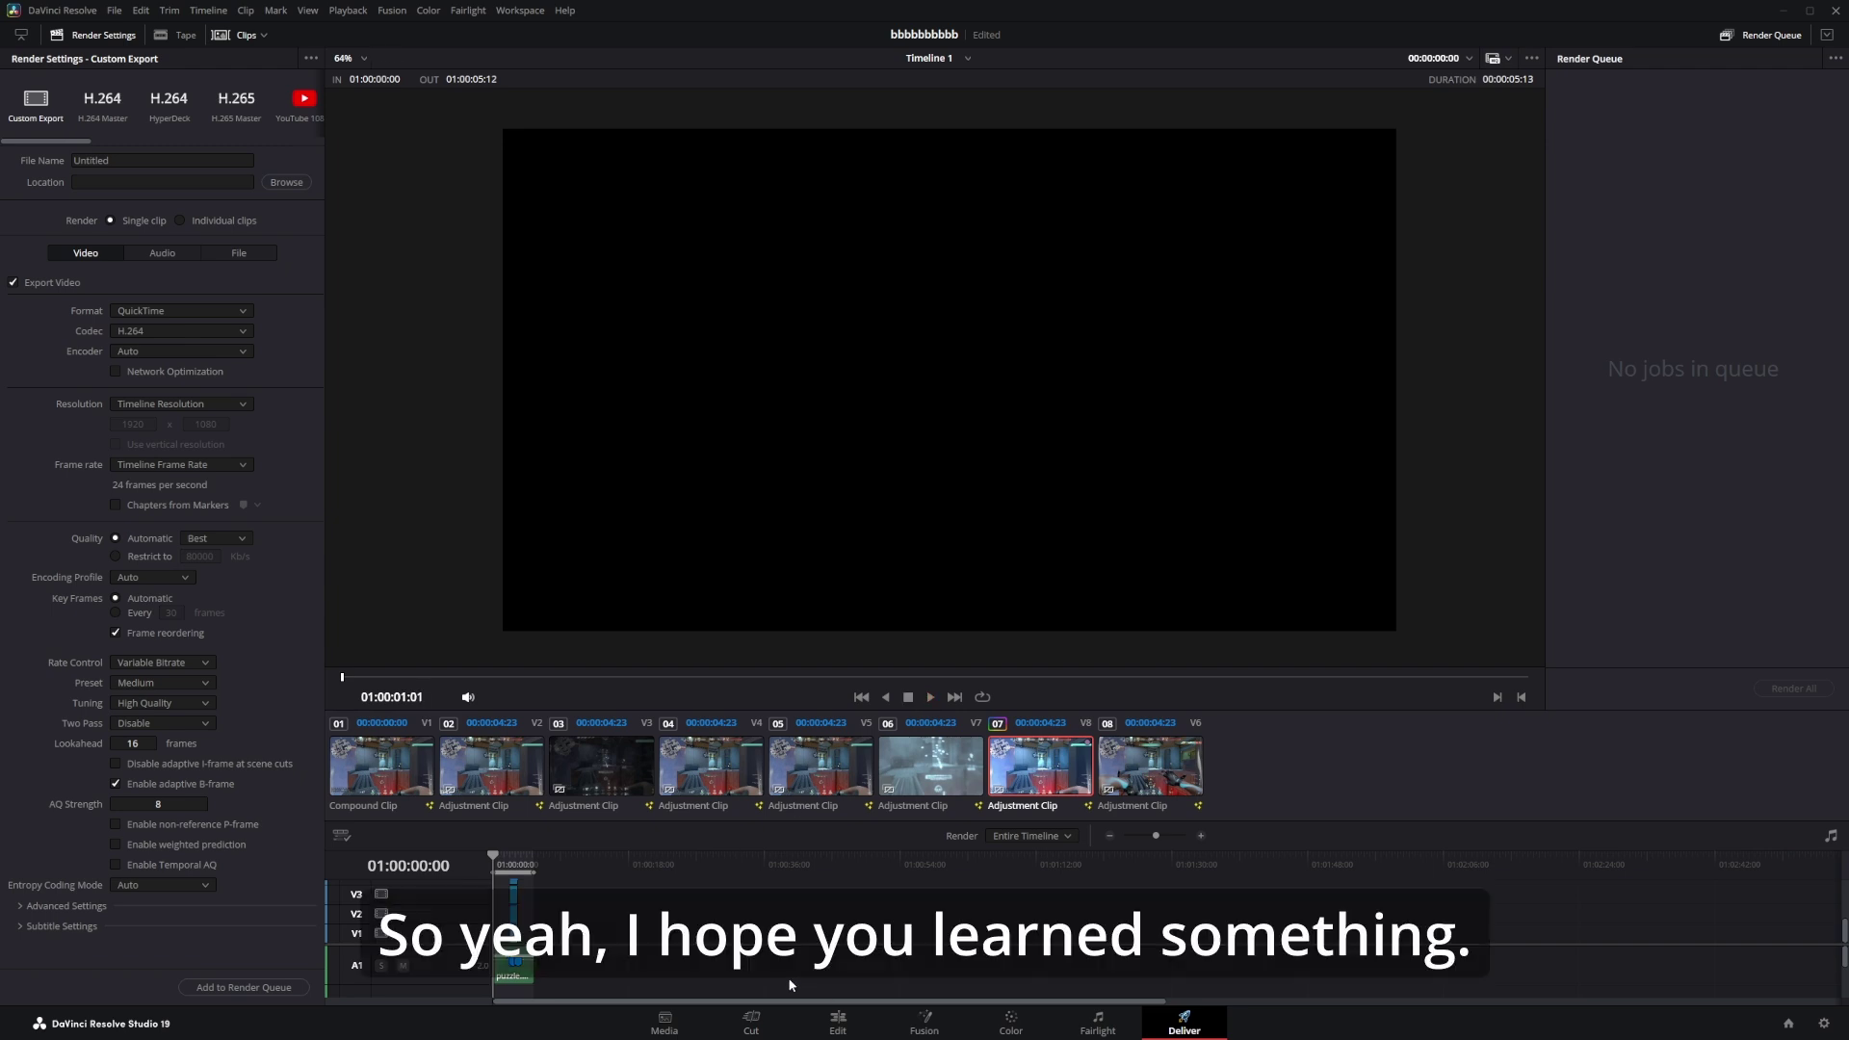
{"action": "left_click", "coordinate": [828, 1025]}
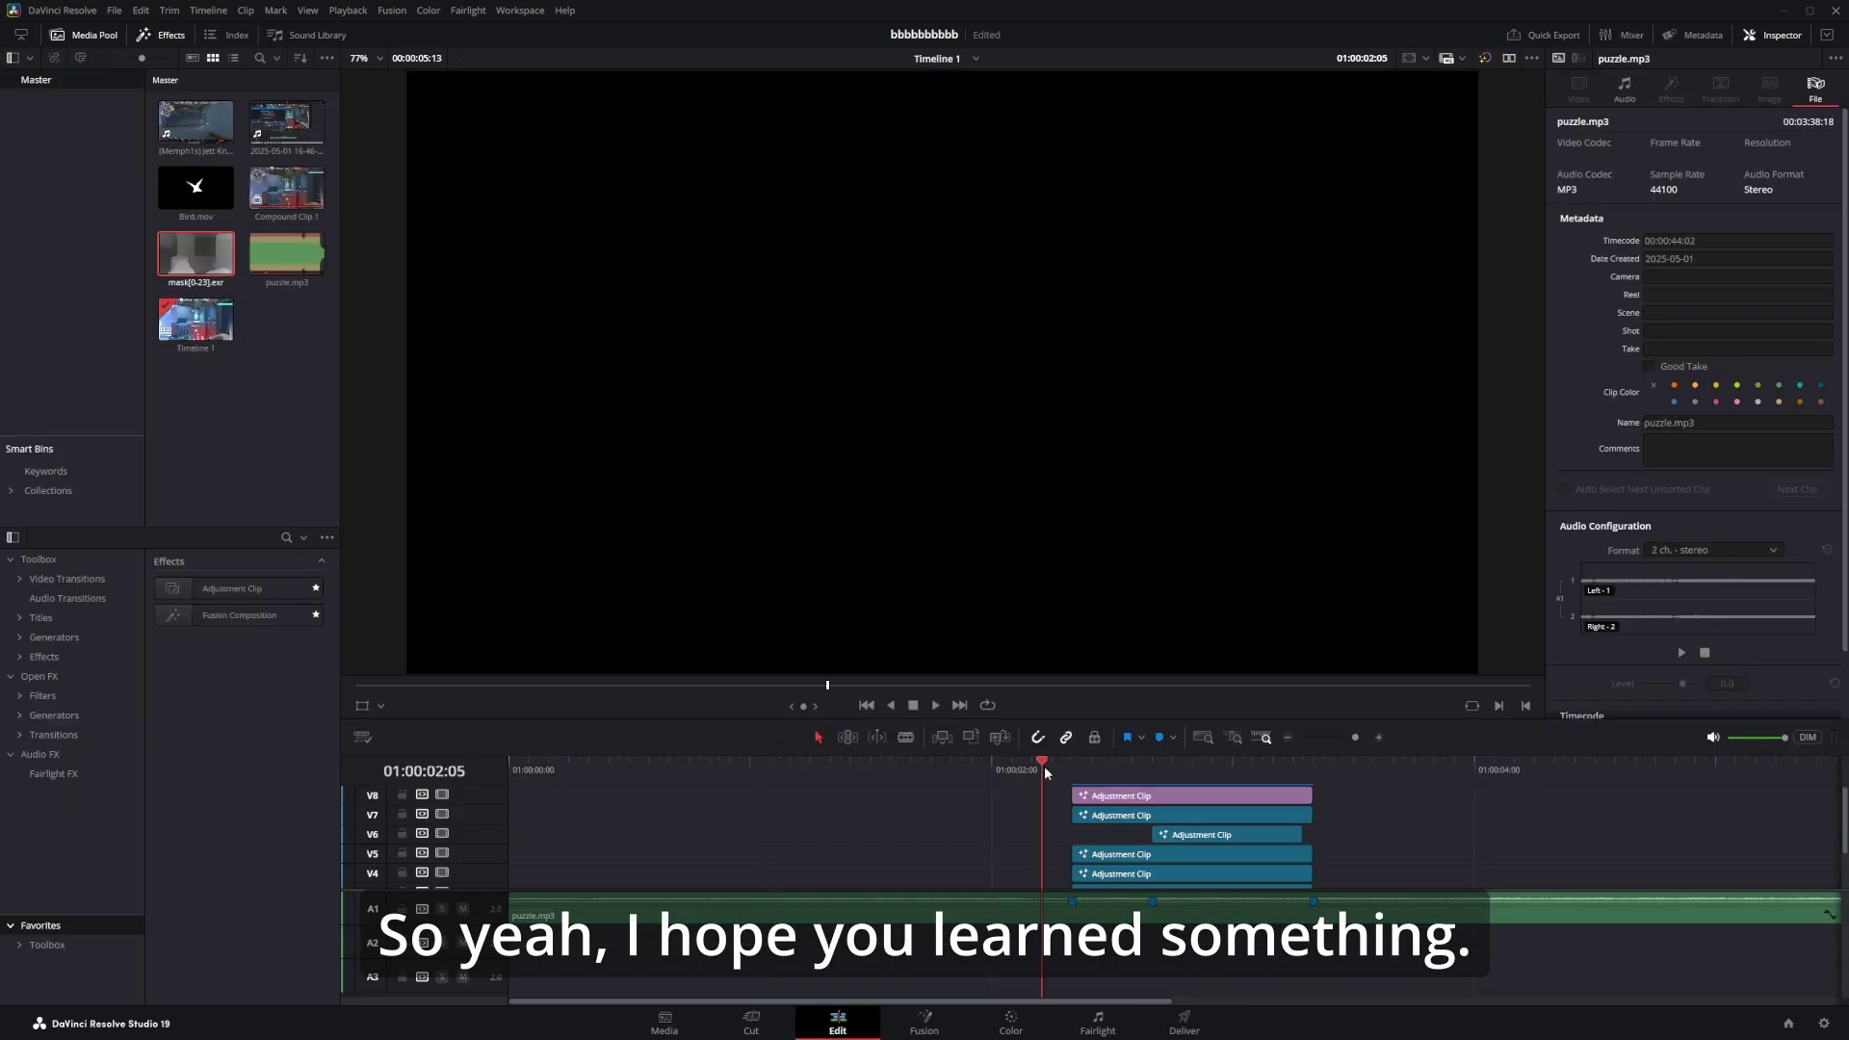
{"action": "mouse_move", "coordinate": [1061, 766]}
{"action": "left_mouse_down"}
{"action": "mouse_move", "coordinate": [1141, 785]}
{"action": "mouse_move", "coordinate": [1138, 766]}
{"action": "mouse_move", "coordinate": [1082, 771]}
{"action": "left_mouse_up"}
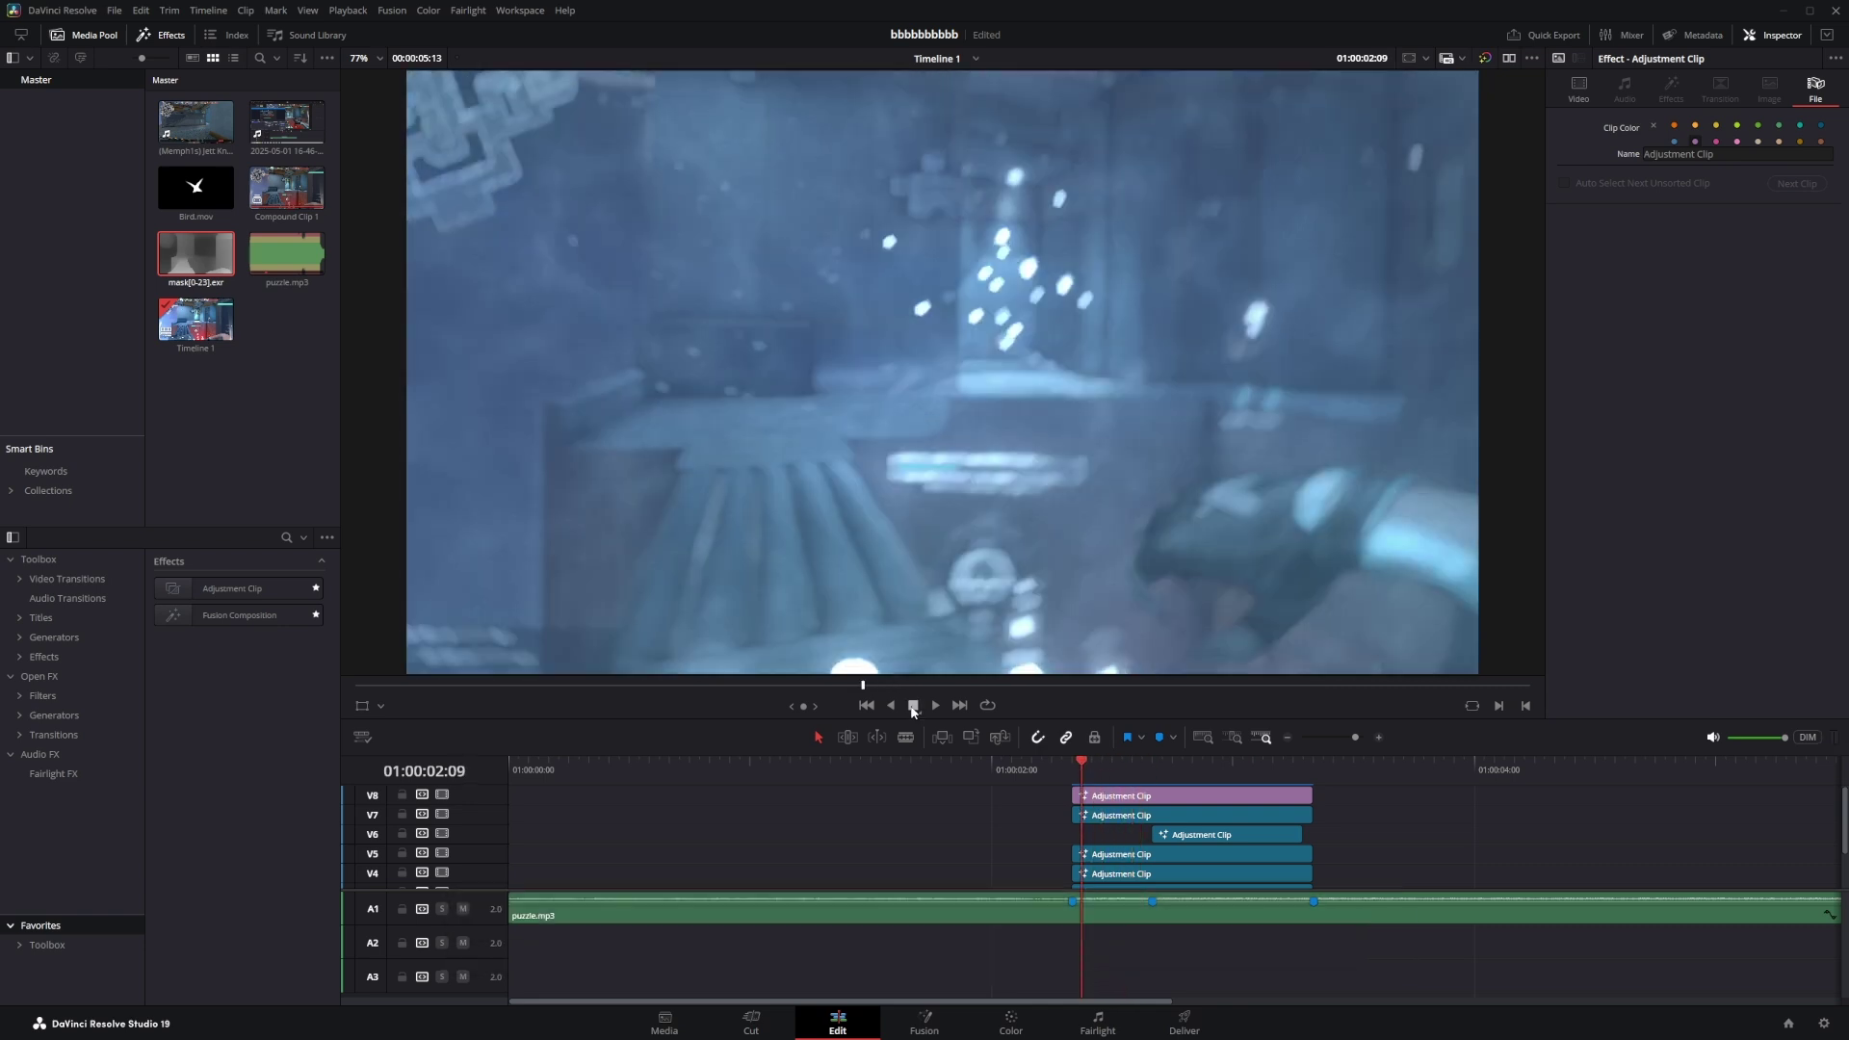